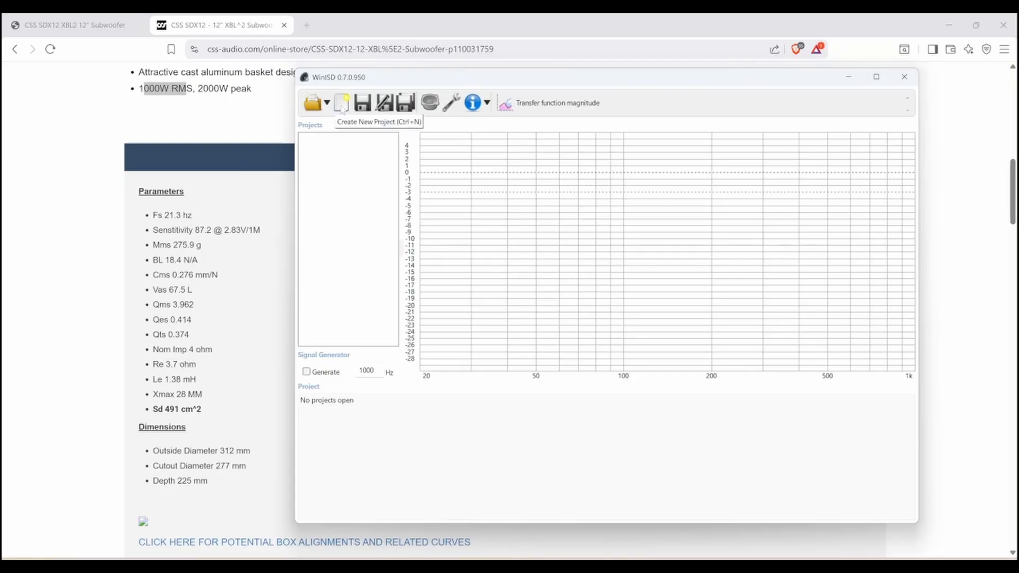
Examine the Thiele/Small parameters of the SDX12 subwoofer on its product page.
click(329, 36)
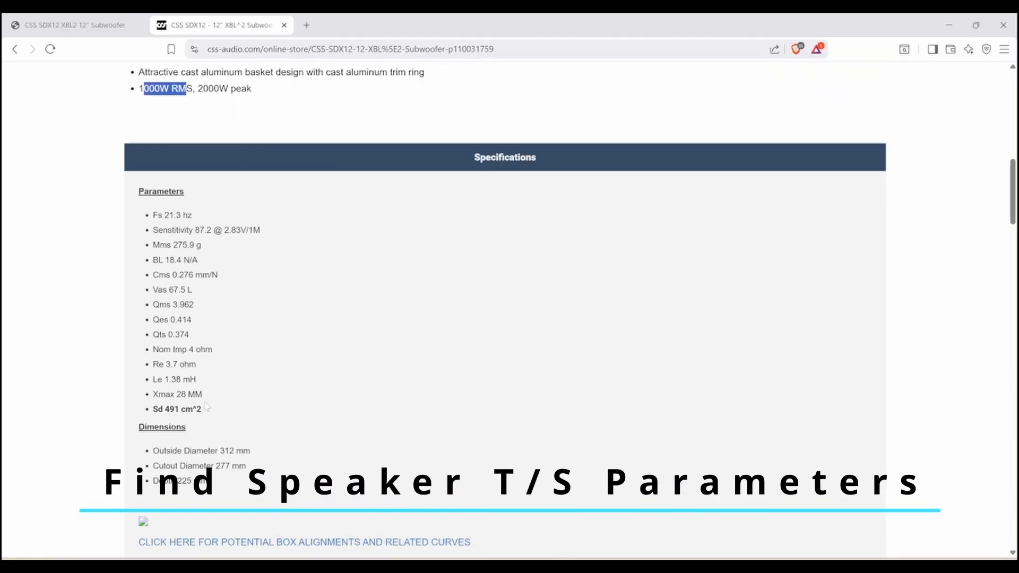
drag(205, 409, 209, 398)
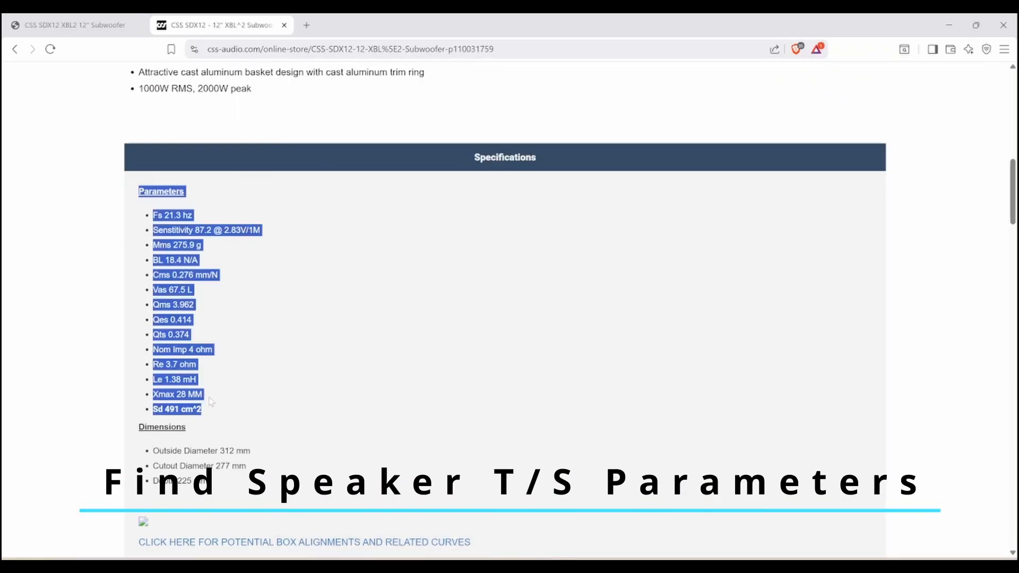
click(231, 322)
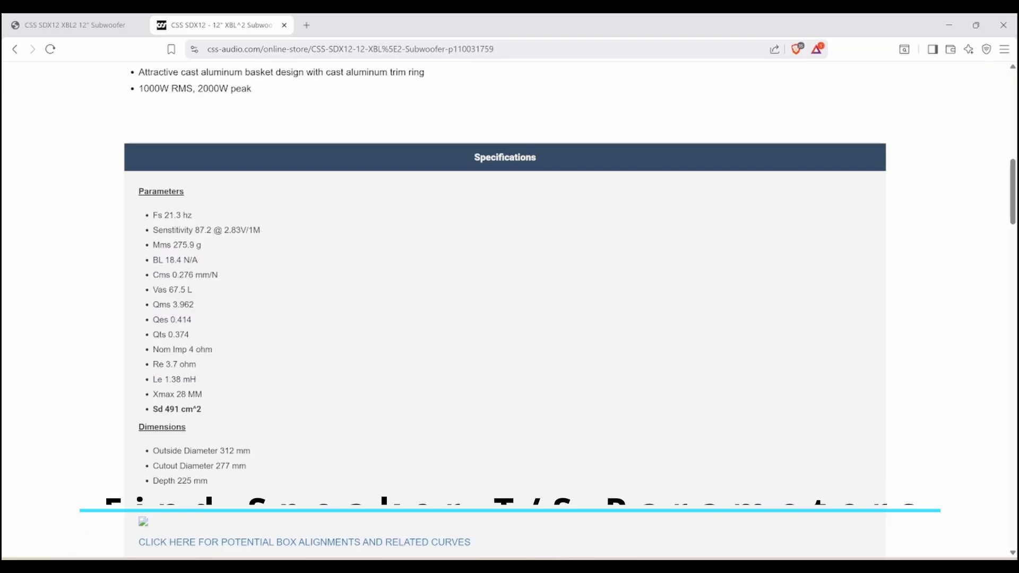
Switch to WinISD and move its window clear of the parameter list on the product page.
mouse_move(642, 569)
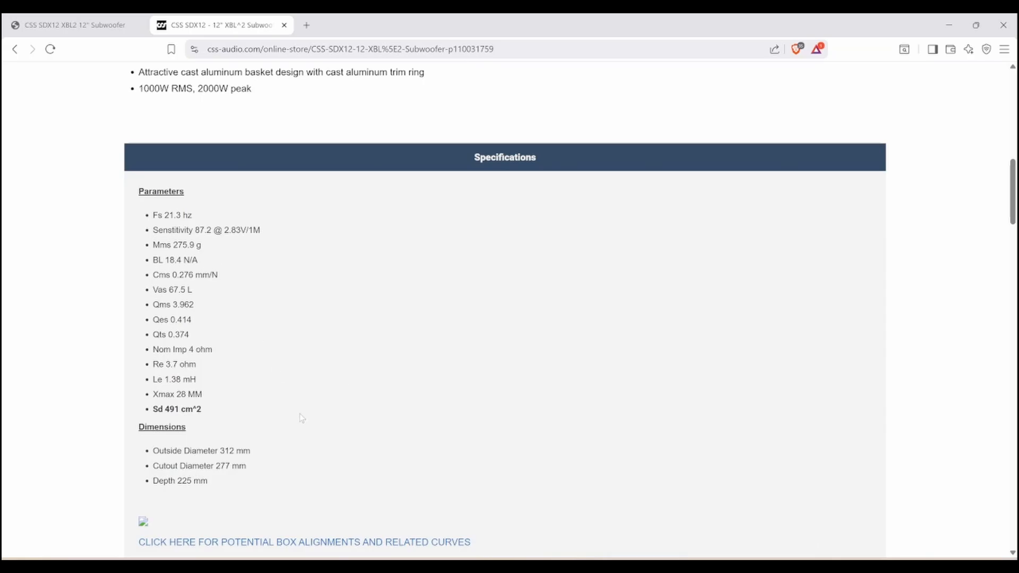
click(642, 569)
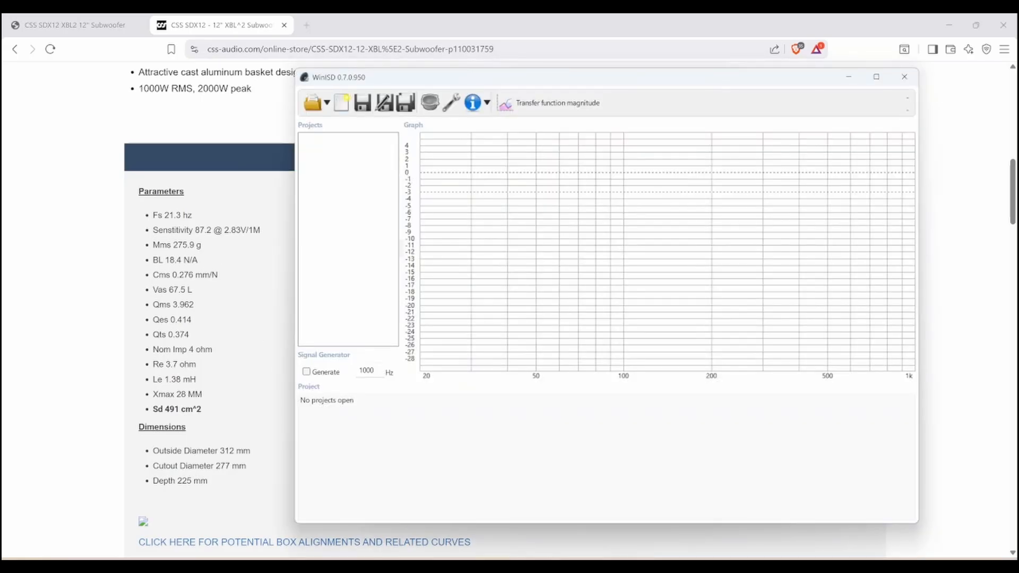
drag(388, 80, 461, 62)
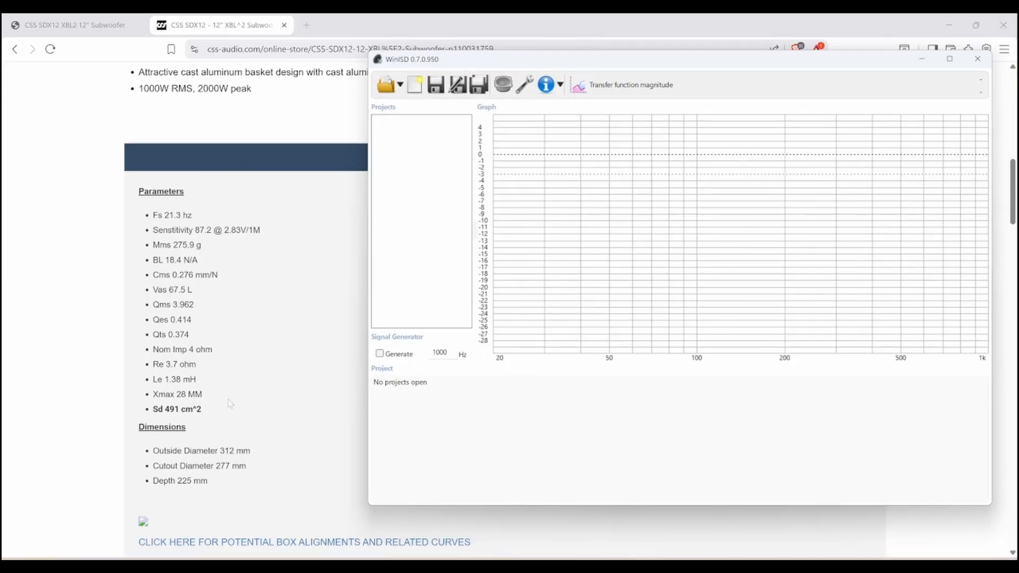
Switch back to the browser and review the SDX12 product page, from the photos through the highlights to the specifications.
key(alt+Tab)
scroll(360, 214, up, 7)
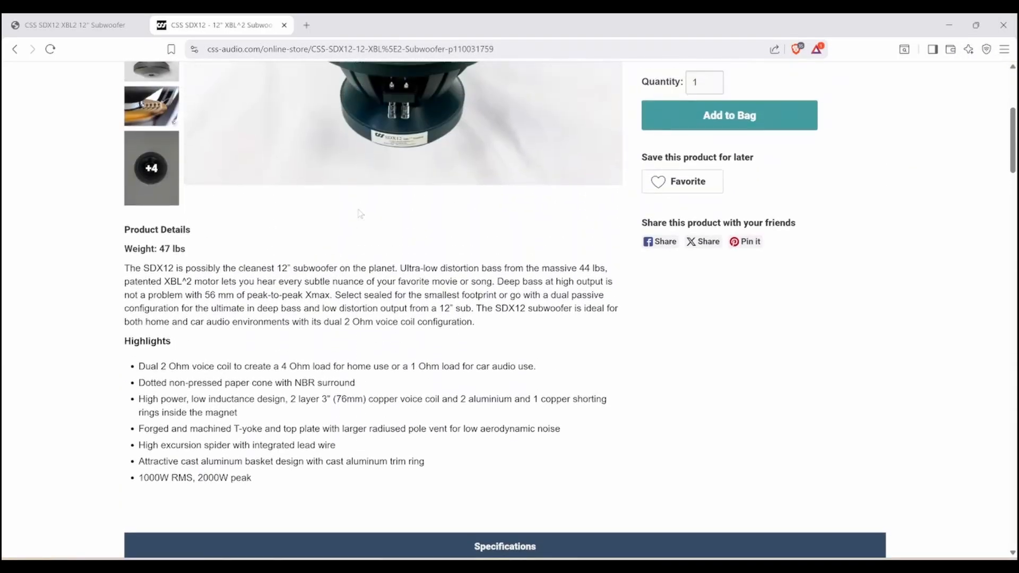
scroll(360, 214, up, 5)
scroll(401, 118, down, 3)
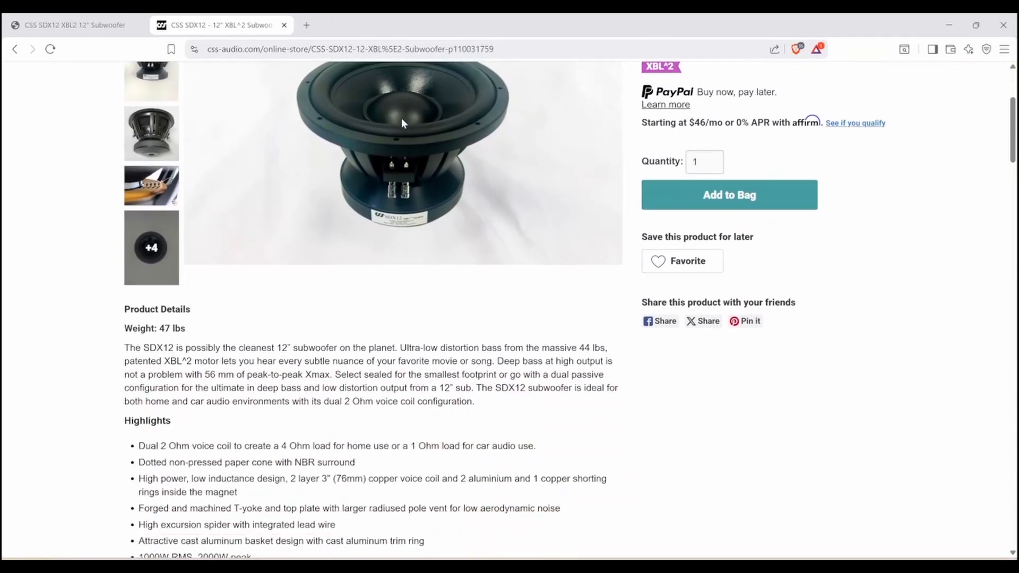
scroll(401, 118, down, 6)
scroll(226, 95, up, 7)
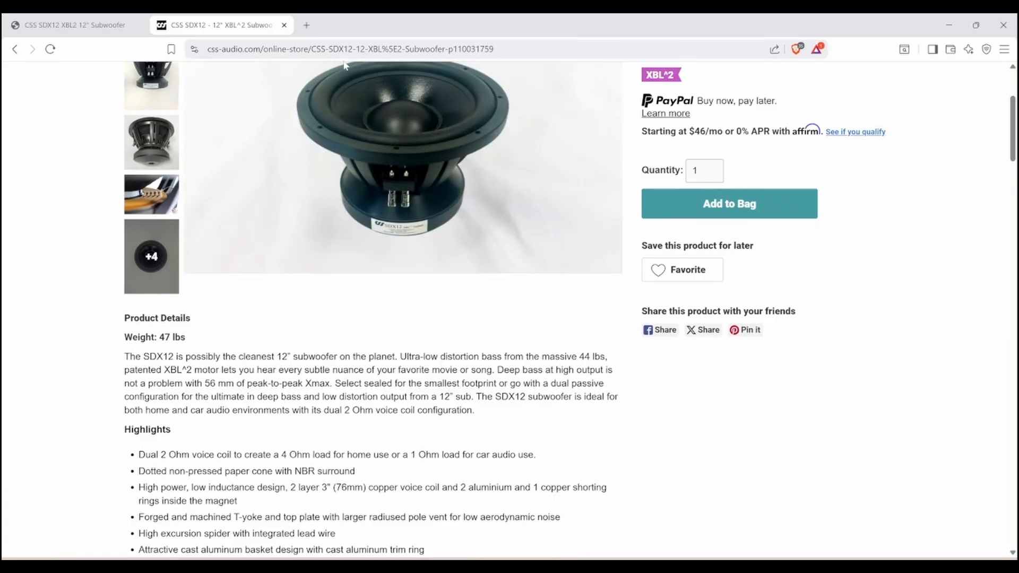
scroll(344, 65, down, 8)
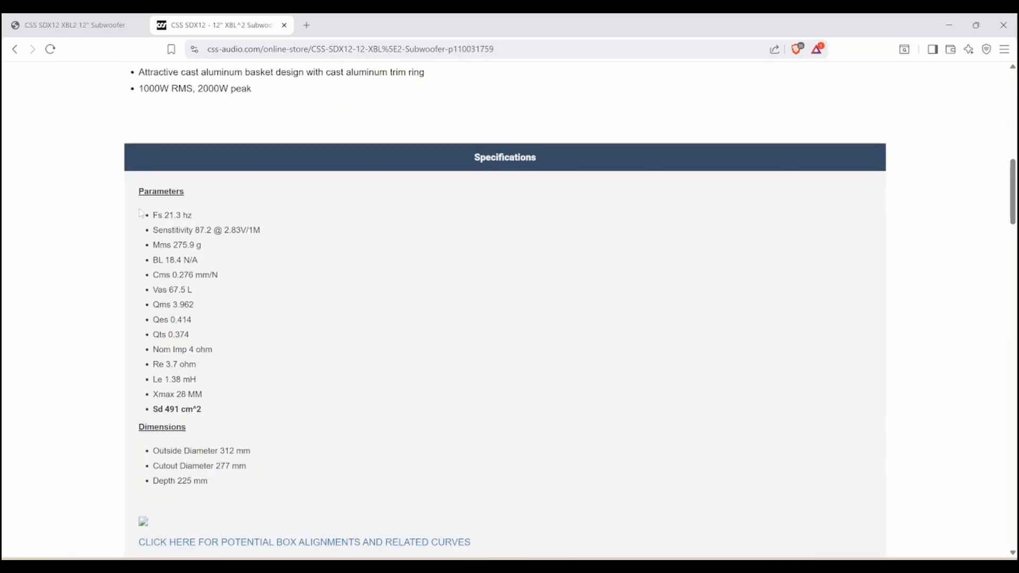
Bring the Notepad copy of the speaker parameters and WinISD to the front, side by side.
drag(139, 208, 219, 299)
click(673, 503)
key(alt+Tab)
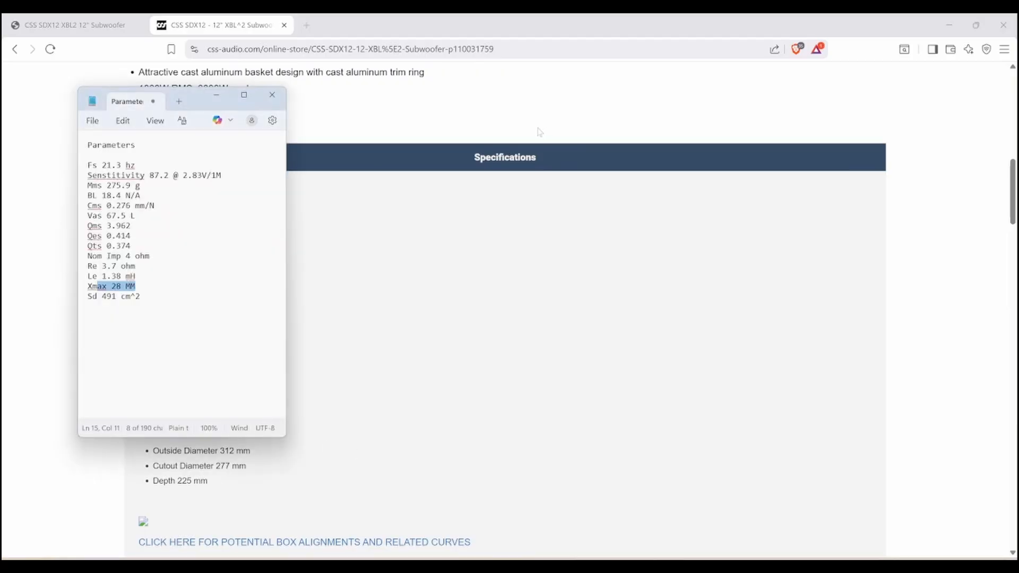
key(alt+Tab)
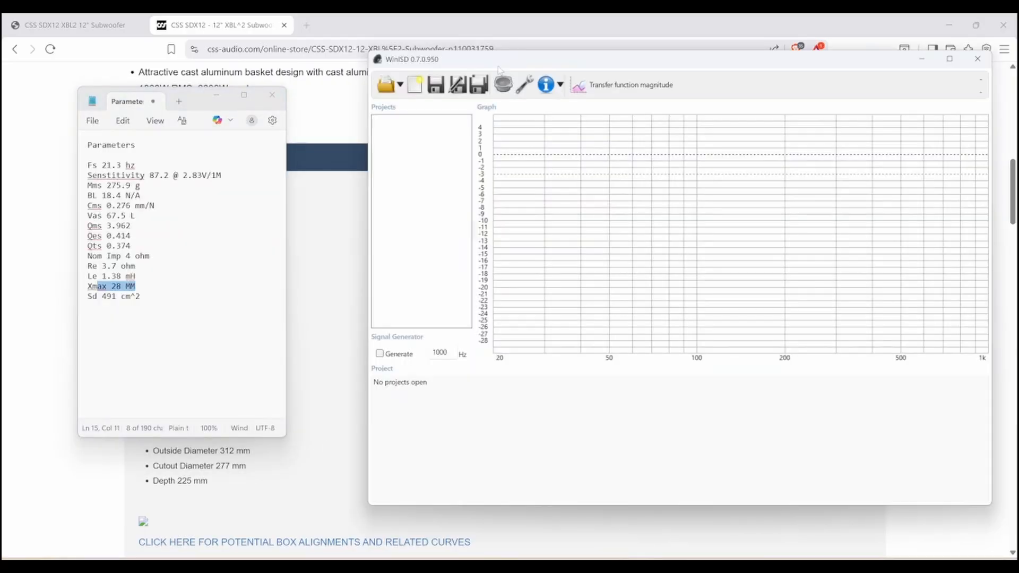
Start a new project with a new driver, and place the driver editor beside the parameter notes.
click(416, 85)
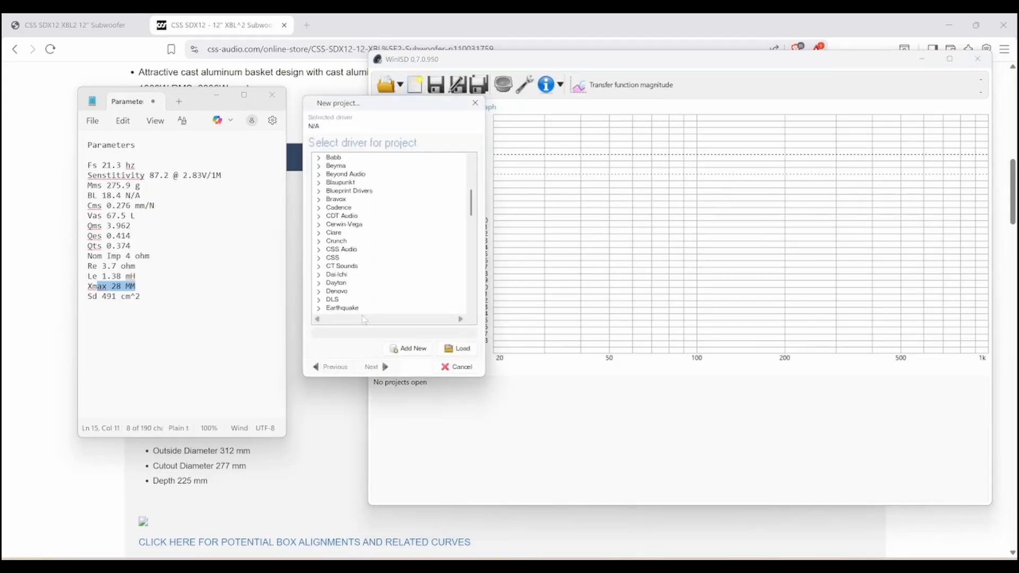
click(420, 354)
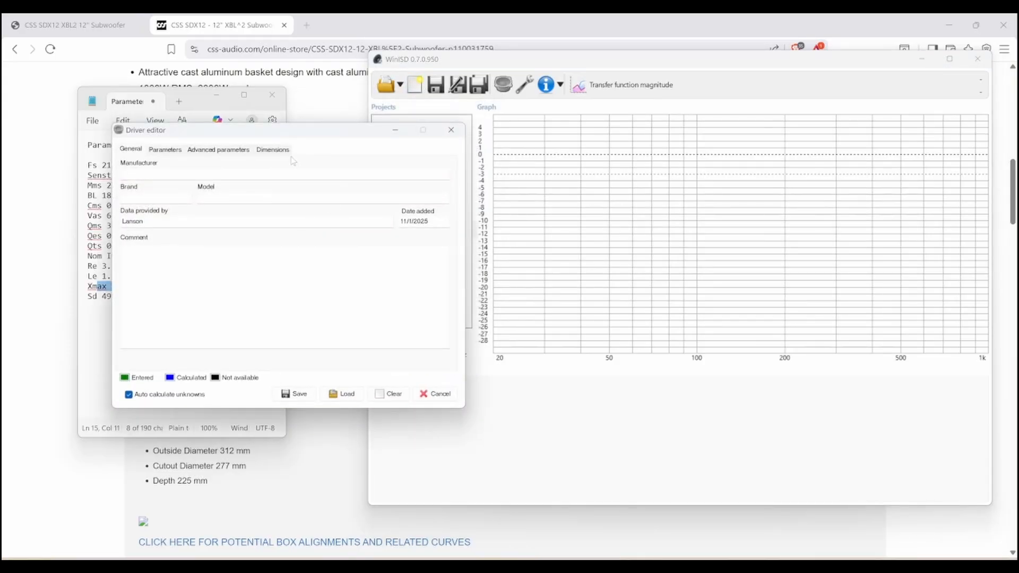
drag(243, 132, 438, 90)
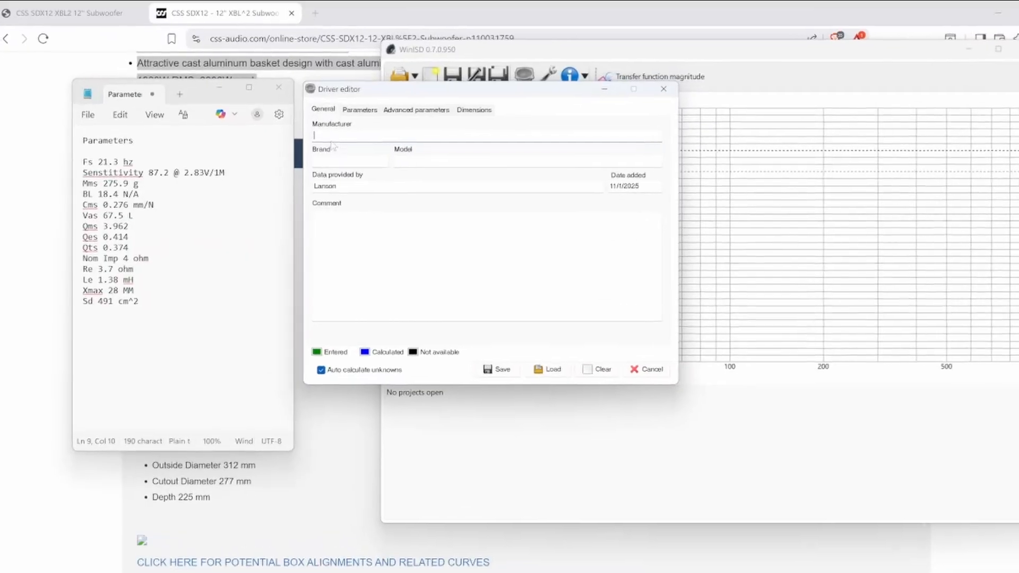
Enter CSS Audio as the driver's manufacturer and brand, and SDX12 as its model.
text(CSS Aud)
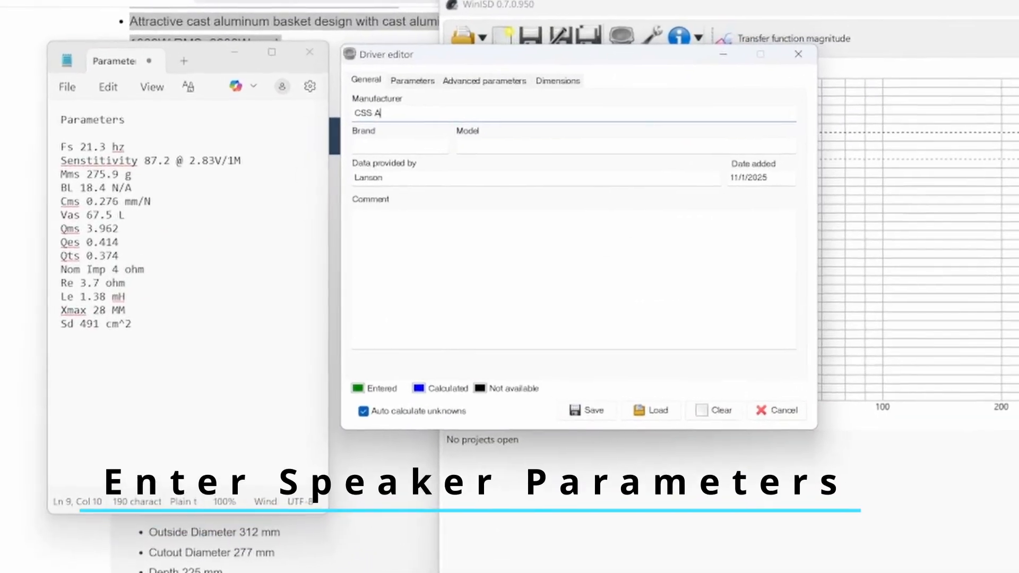
text(SDX12)
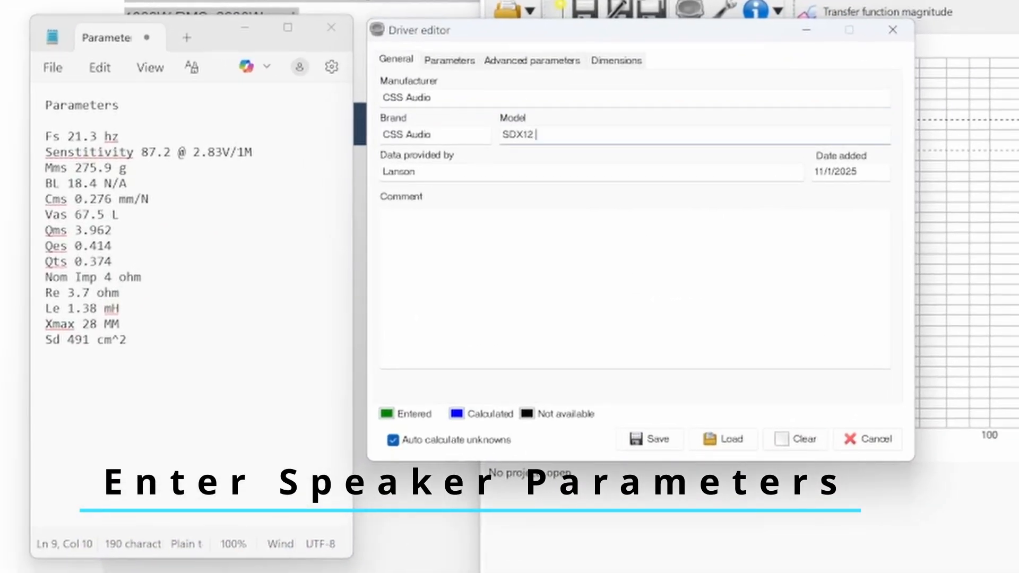
key(Tab)
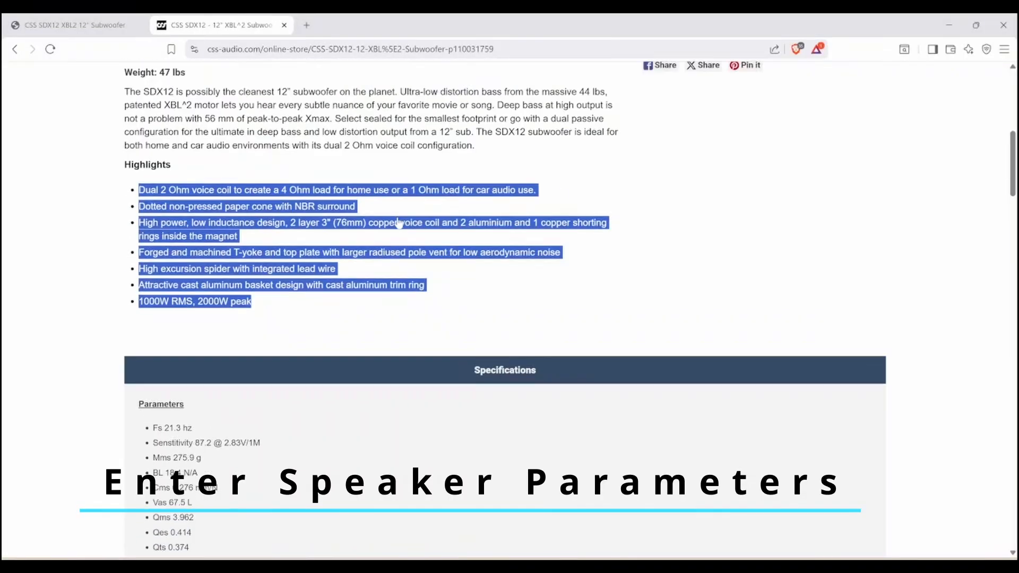
Copy the highlights from the SDX12 product page into the driver's comment.
scroll(510, 308, up, 1)
mouse_move(293, 332)
mouse_down()
mouse_move(150, 264)
mouse_move(118, 207)
mouse_move(294, 333)
mouse_up()
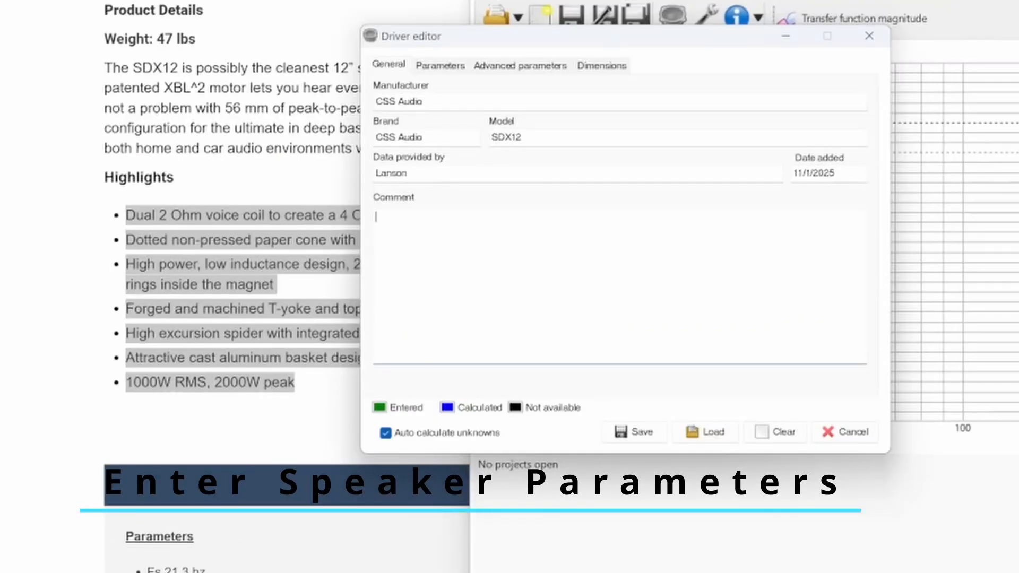
text(Dual 2 Ohm voice coil to create a 4 Ohm load for home use or a 1 Ohm load for car audio use. Dotted non-pressed paper cone with NBR surround High power, low inductance design, 2 layer 3" (76mm) copper voice coil and 2 aluminium and 1 copper shorting rings inside the magnet Forged and machined T-yoke and top plate with larger radiused pole vent for low aerodynamic noise High excursion spider with integrated lead wire Attractive cast aluminum basket design with cast aluminum trim ring 1000W RMS, 2000W peak)
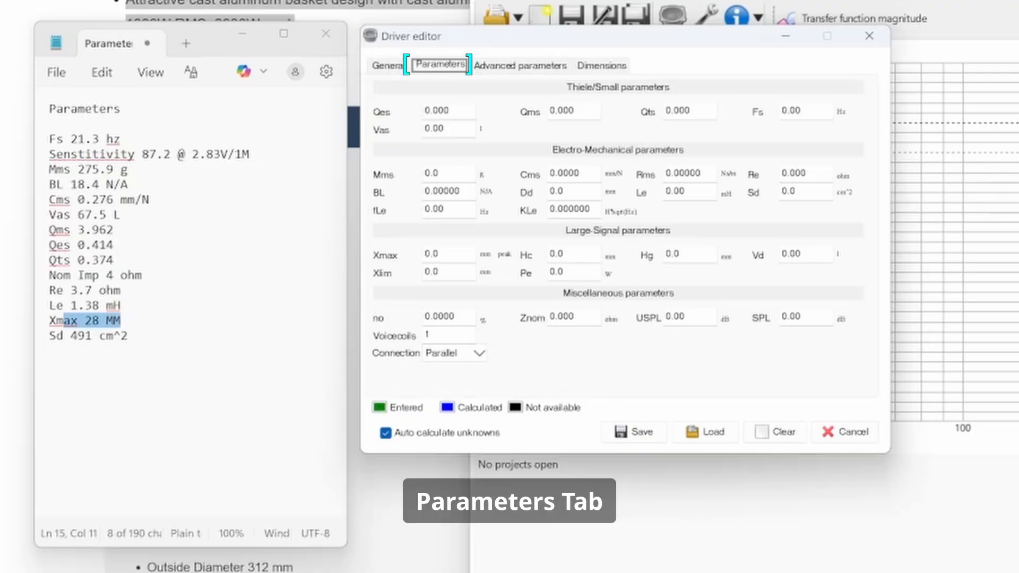
Set the driver's Qes to 0.414 and Qms to 3.962, leaving Qts to be calculated automatically.
key(Tab)
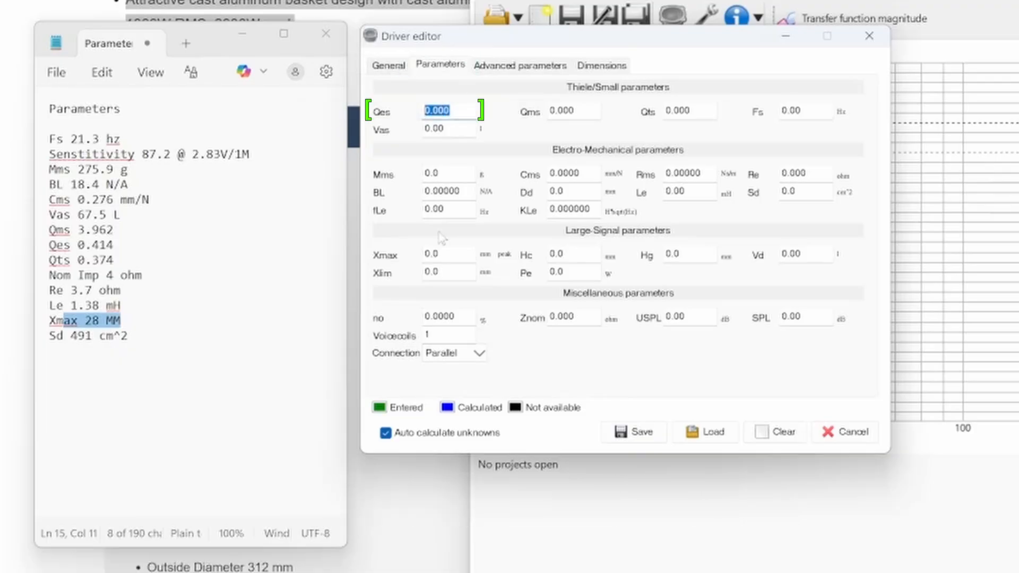
text(.414)
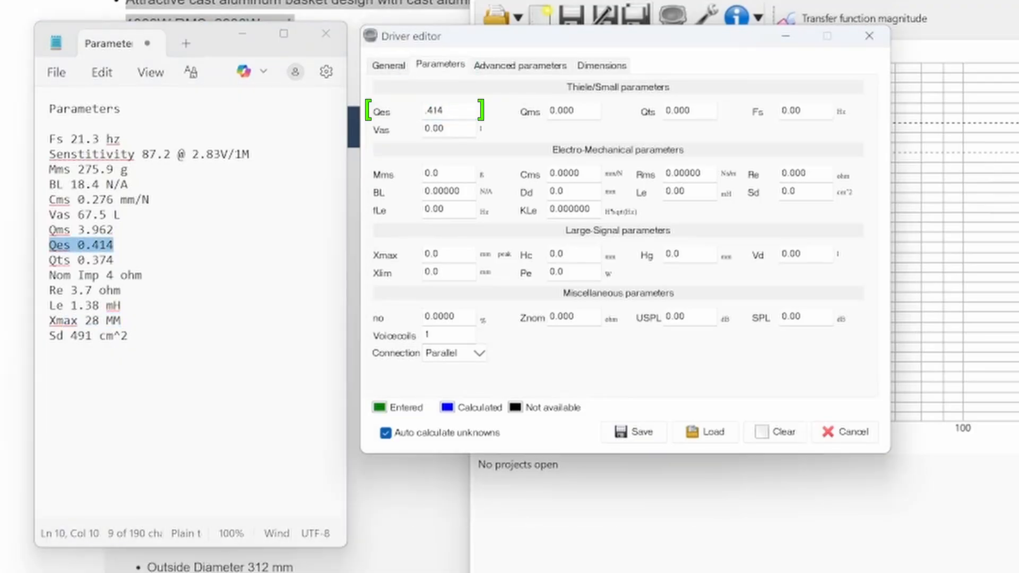
key(Tab)
text(3.9)
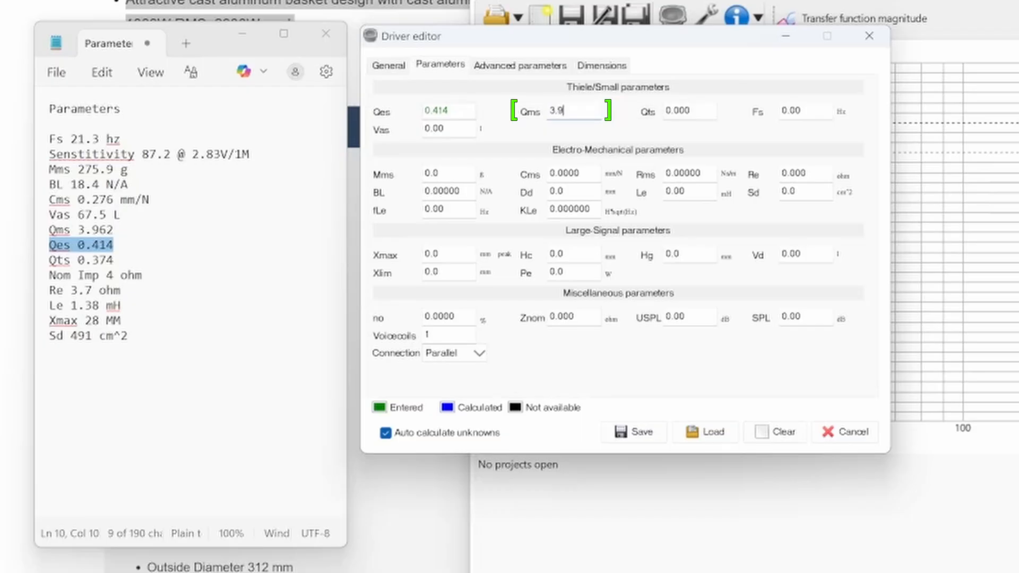
text(62)
key(Tab)
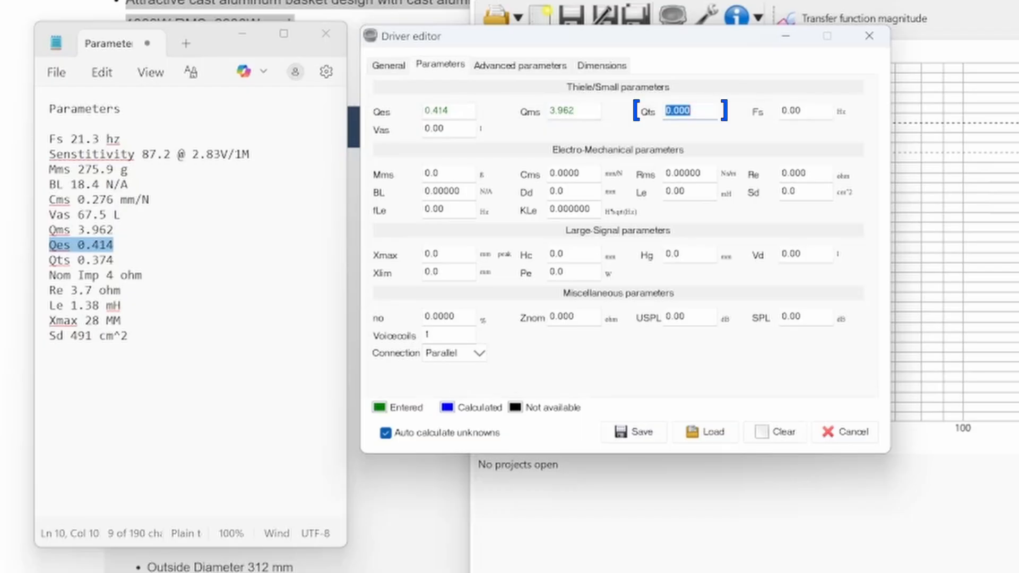
key(Tab)
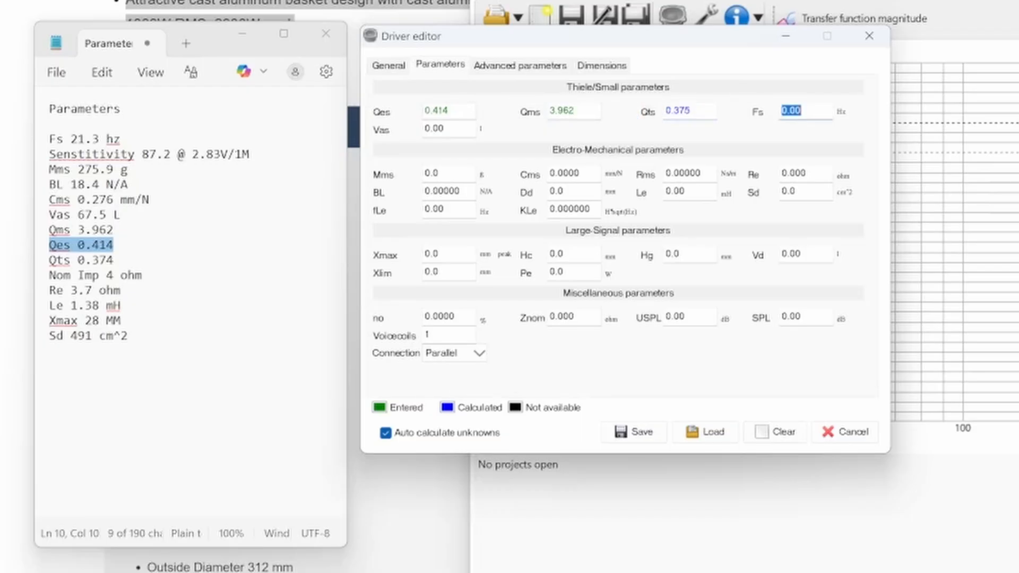
Compare the calculated Qts with the one in the notes, and clear the field to have it recalculated.
drag(694, 111, 670, 111)
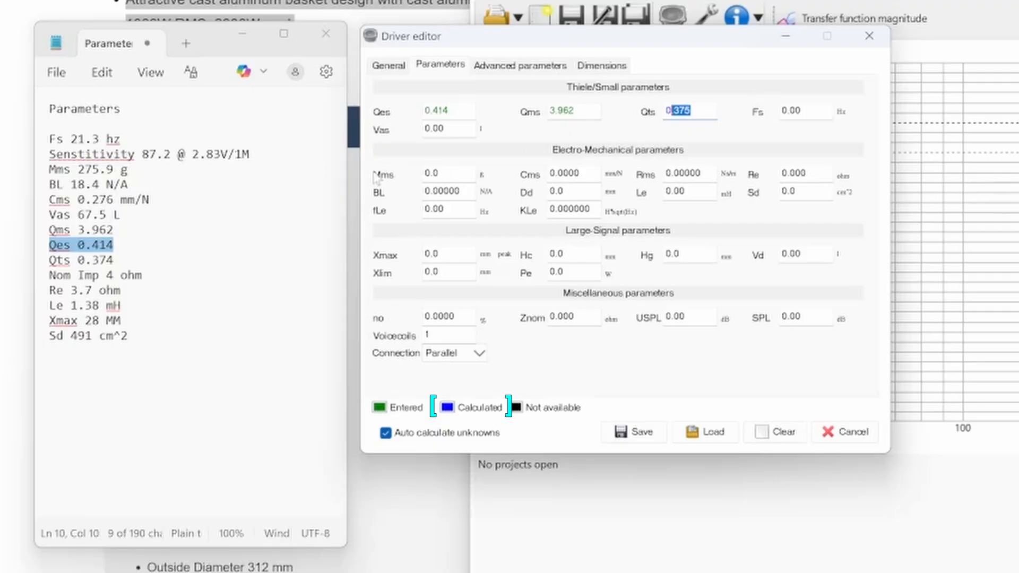
drag(115, 260, 55, 260)
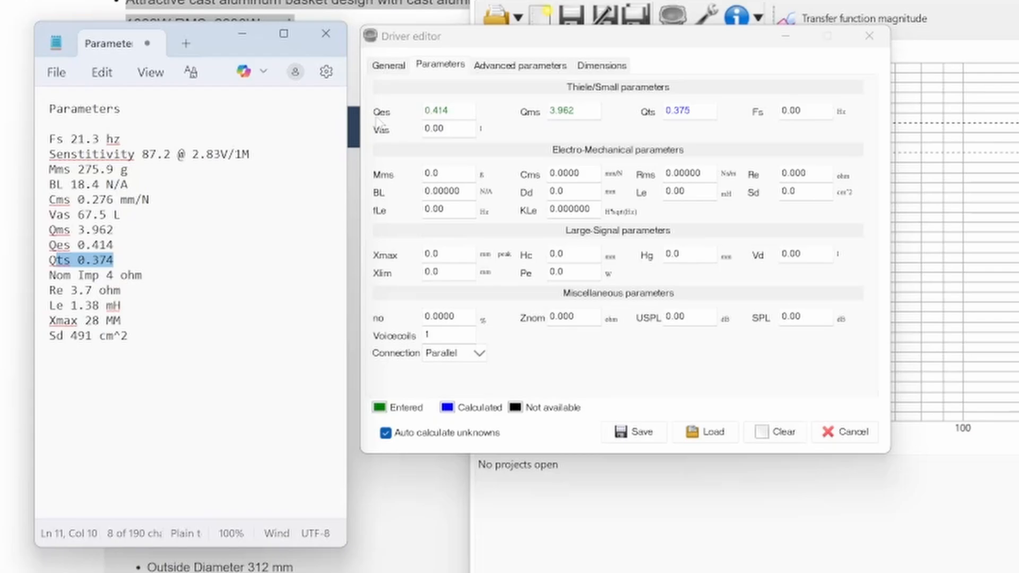
click(631, 118)
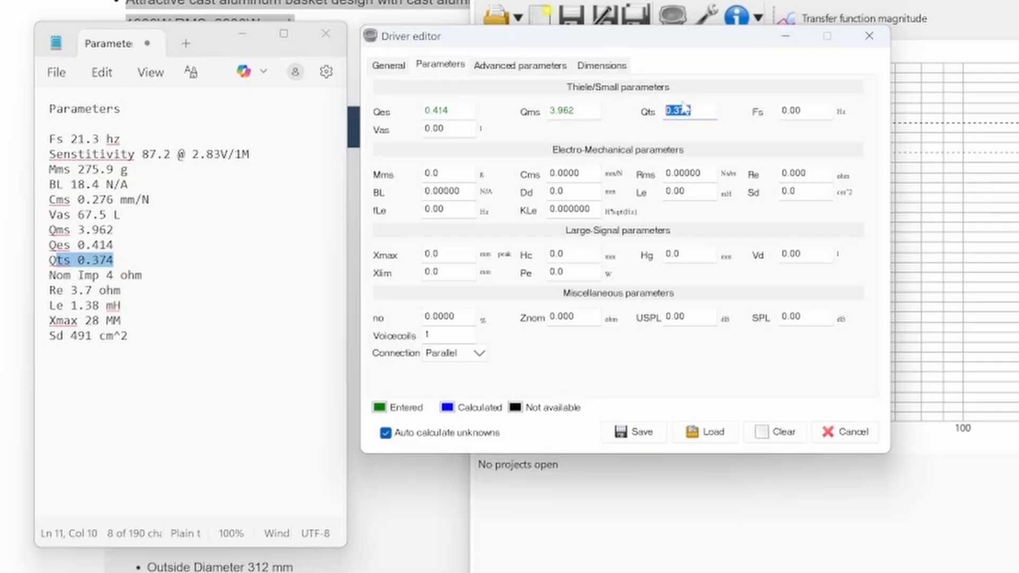
key(Delete)
key(Tab)
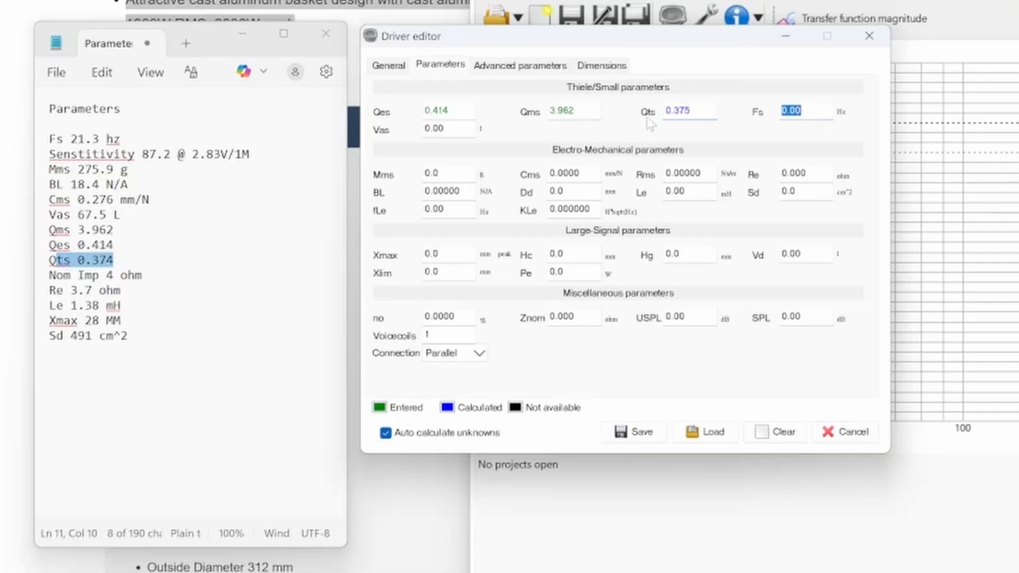
key(shift+Tab)
key(Delete)
Set the driver's resonance frequency Fs to 21.3 Hz.
key(Tab)
text(21.3)
key(Tab)
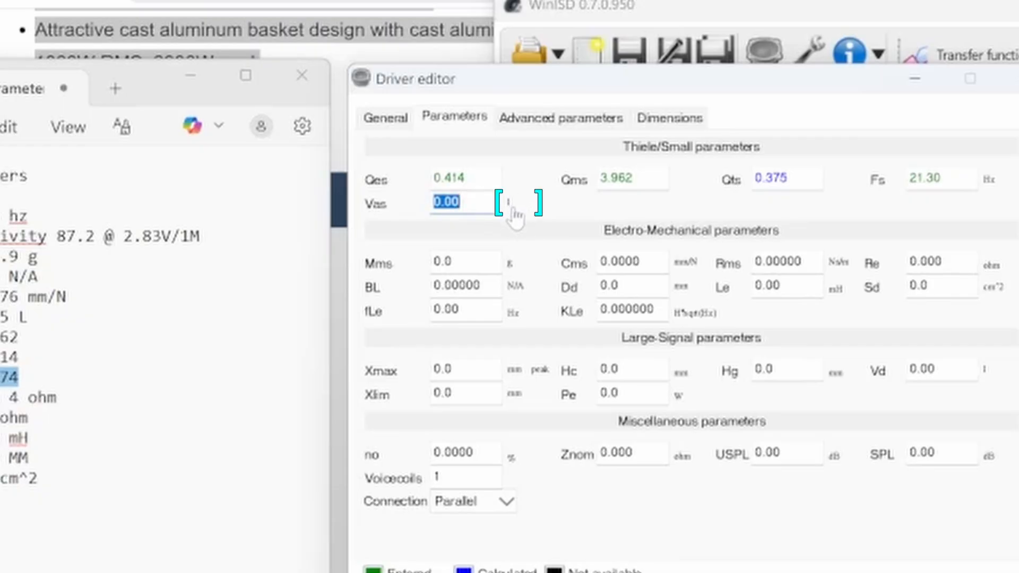
Cycle the unit of Vas through its available options and back to litres.
click(514, 205)
click(516, 207)
click(514, 209)
click(515, 210)
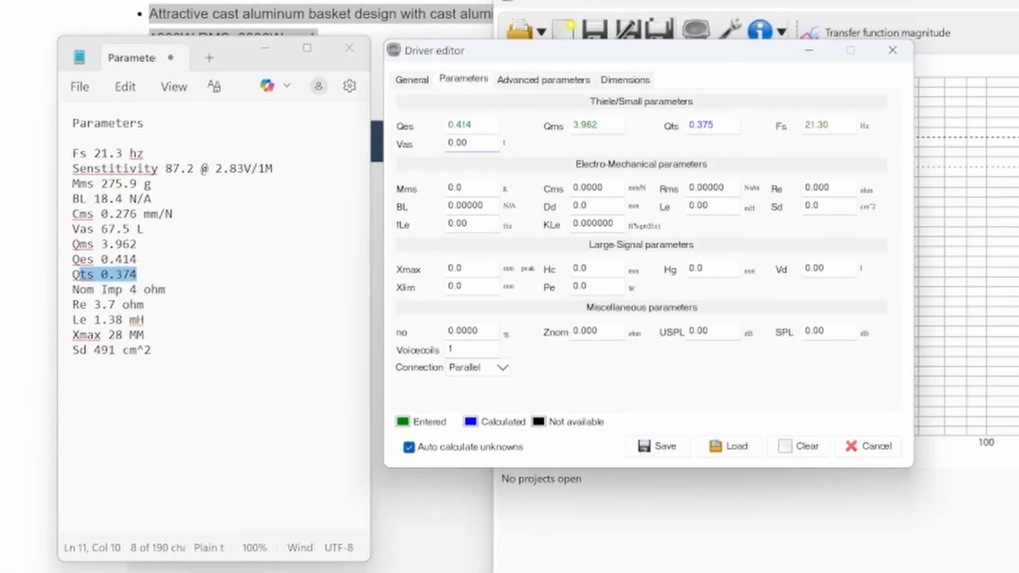
Check the units of the listed speaker parameters in the notes before filling in Vas.
drag(153, 351, 73, 154)
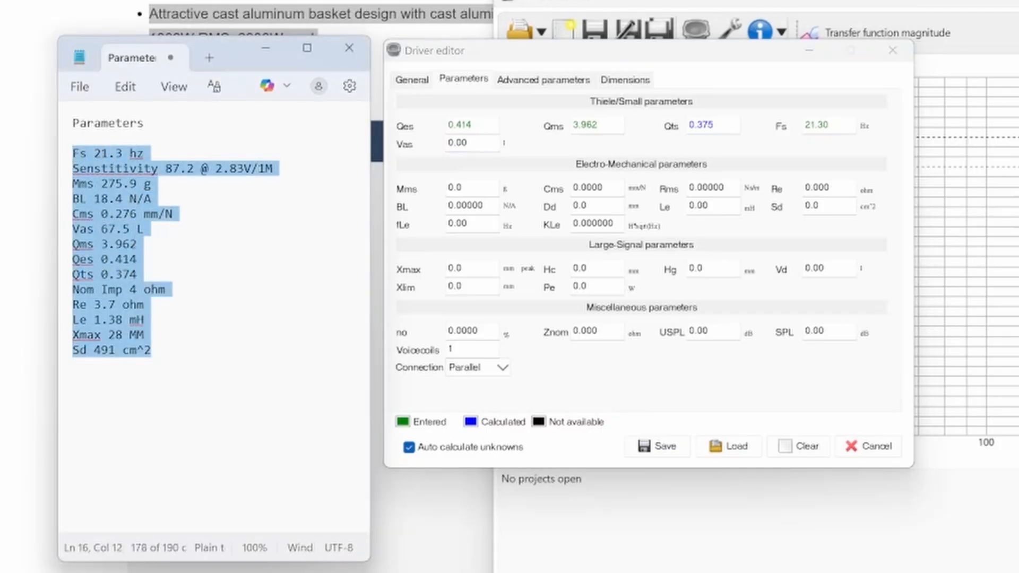
click(208, 215)
double_click(457, 143)
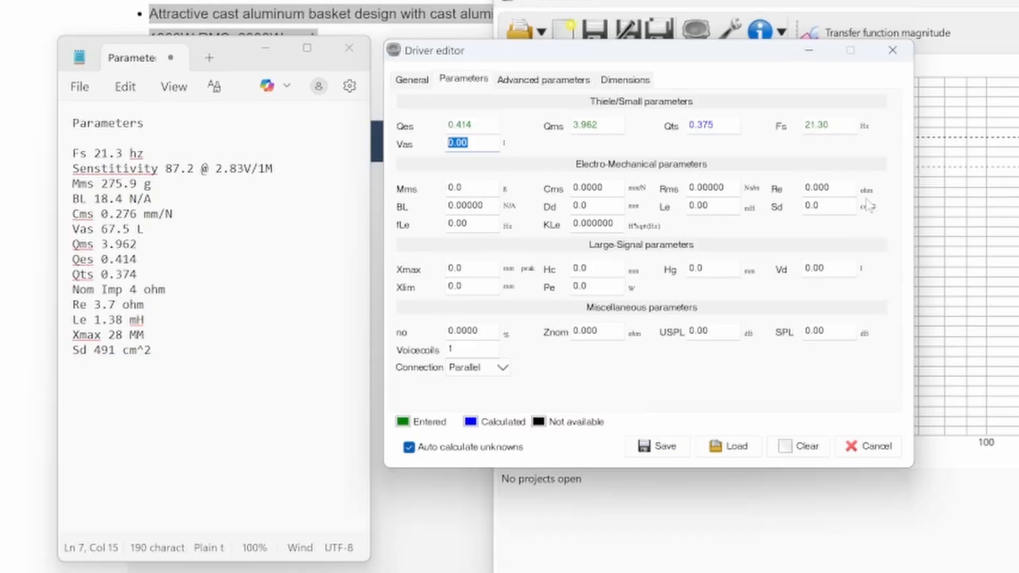
Try the alternative volume units for Vas and return it to litres to match the notes.
click(505, 150)
click(506, 150)
click(506, 151)
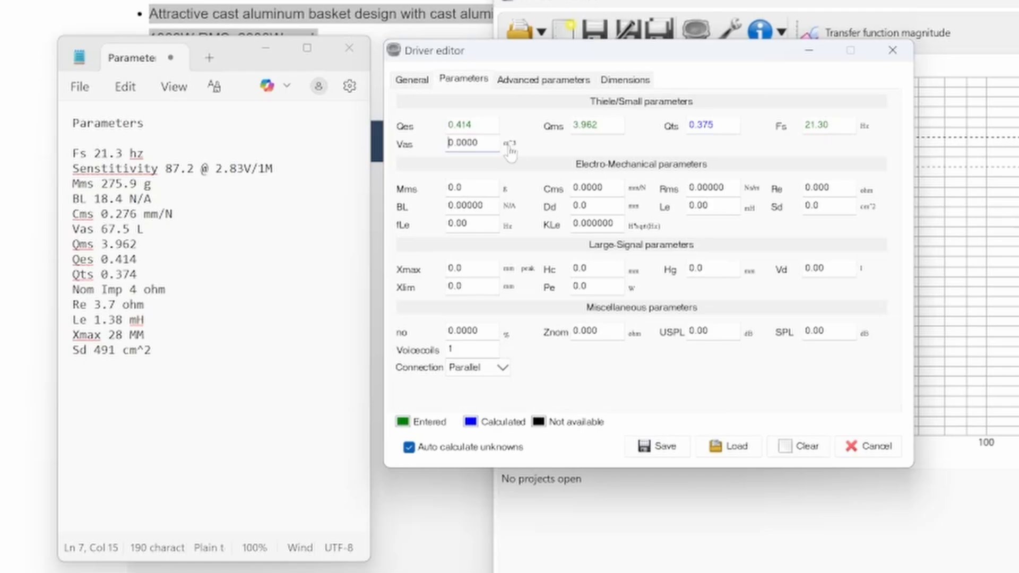
click(506, 151)
click(506, 151)
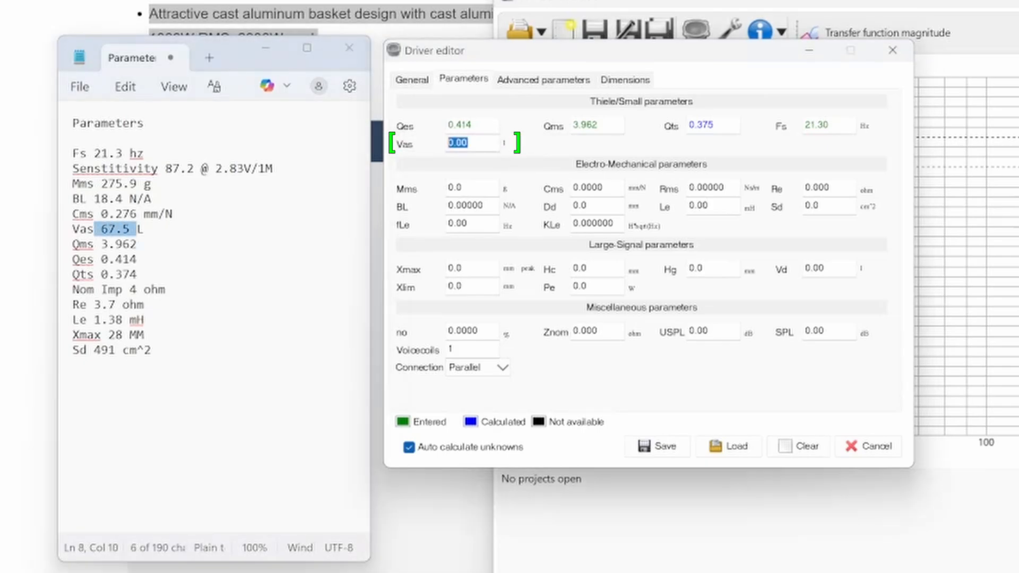
Set Vas to 67.5 litres, cycling through its alternative volume units and back to litres.
text(67.5)
click(508, 150)
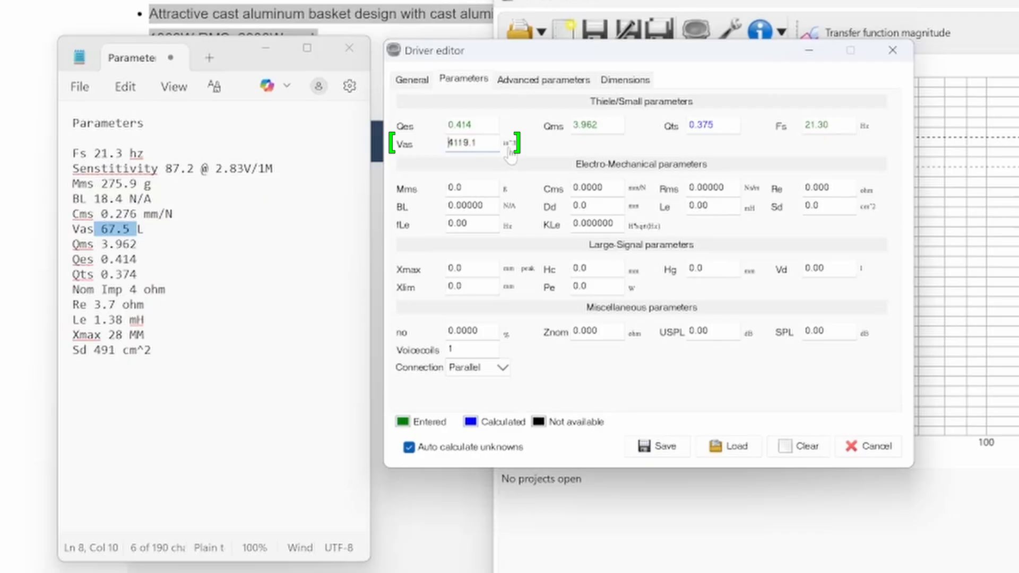
click(516, 151)
click(508, 147)
click(511, 148)
click(507, 147)
key(Tab)
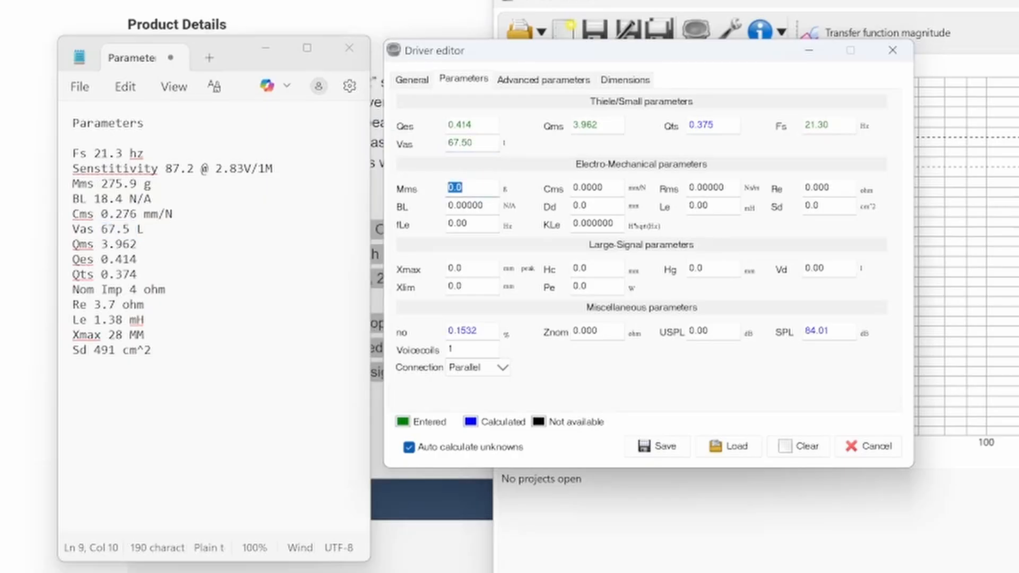
Set the moving mass Mms to 275.9 g and the force factor BL to 18.4 N/A.
text(275.9)
key(Tab)
key(Tab)
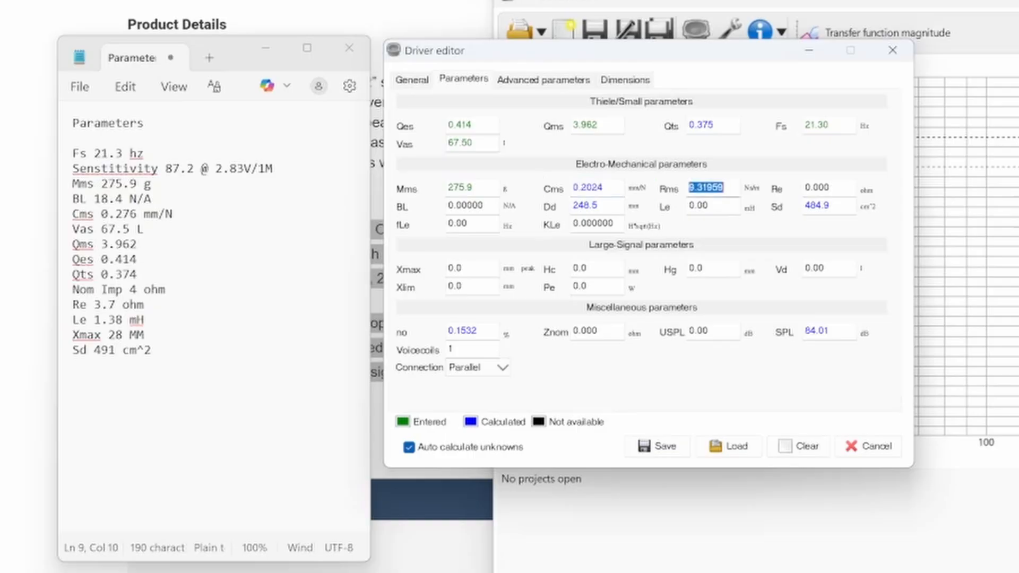
key(Tab)
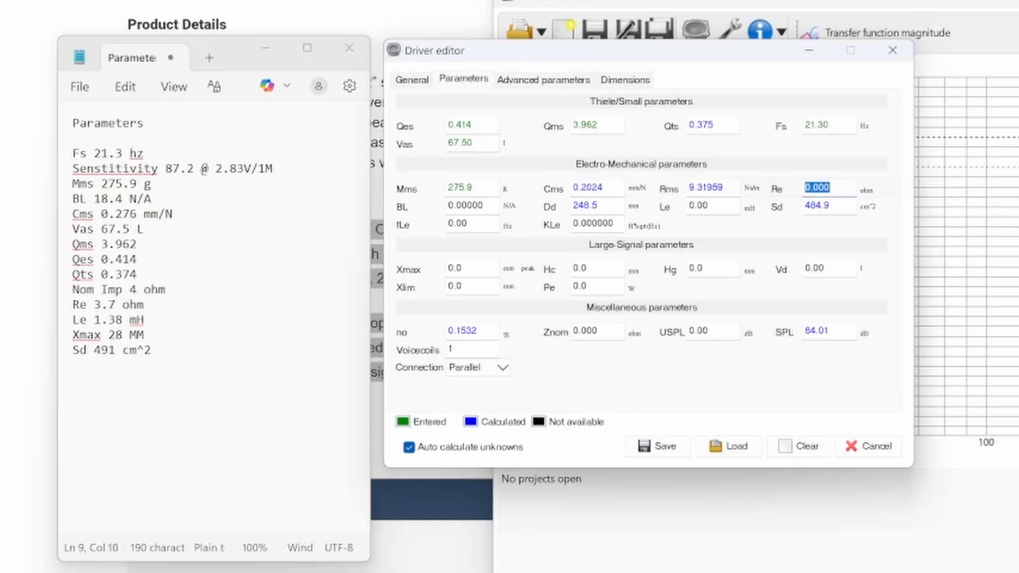
key(Tab)
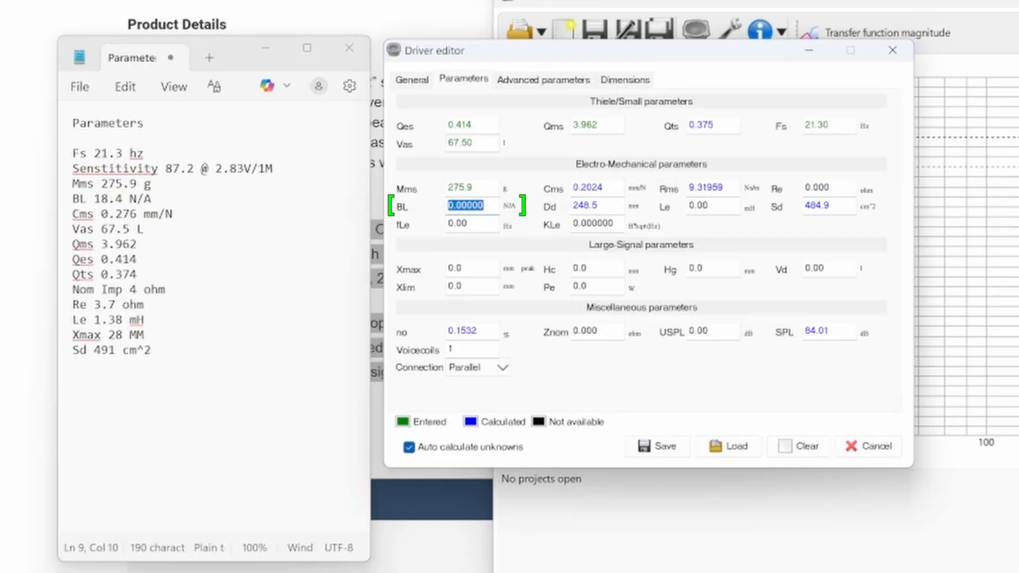
text(18.4)
key(Tab)
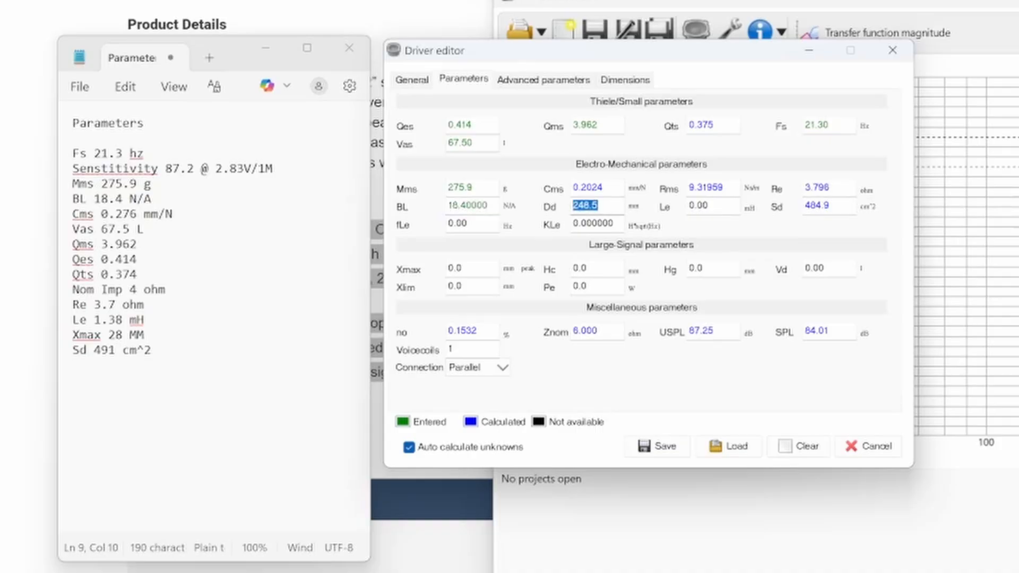
Set the voice coil inductance Le to 1.38 mH and its measurement frequency fLe to 1000 Hz.
key(Tab)
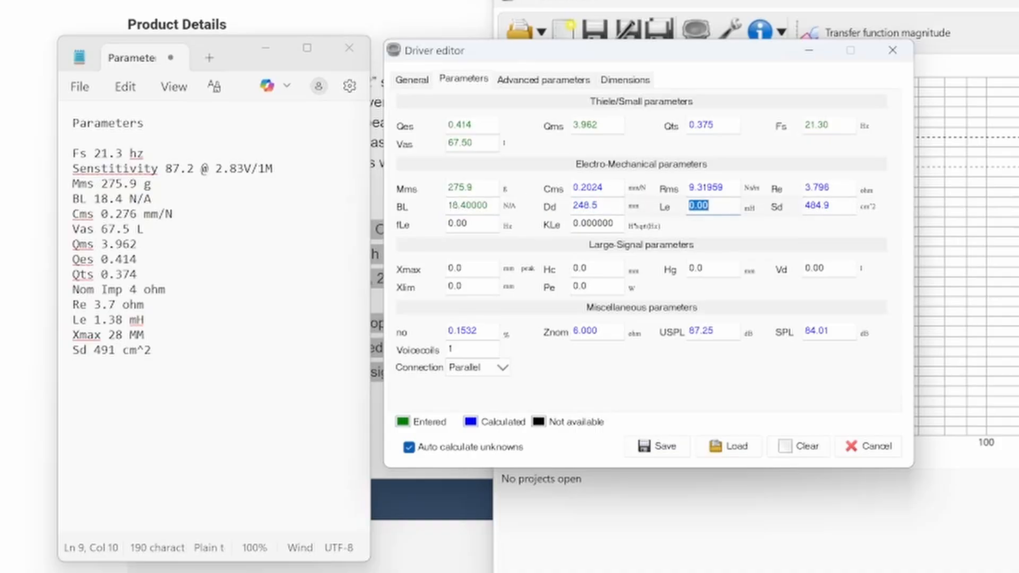
text(1.38)
key(Tab)
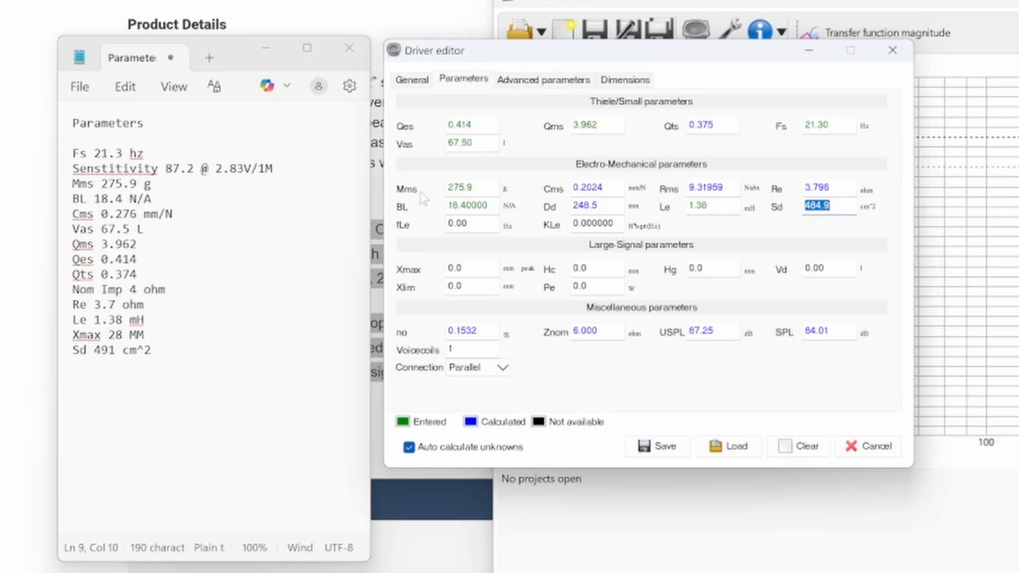
key(Tab)
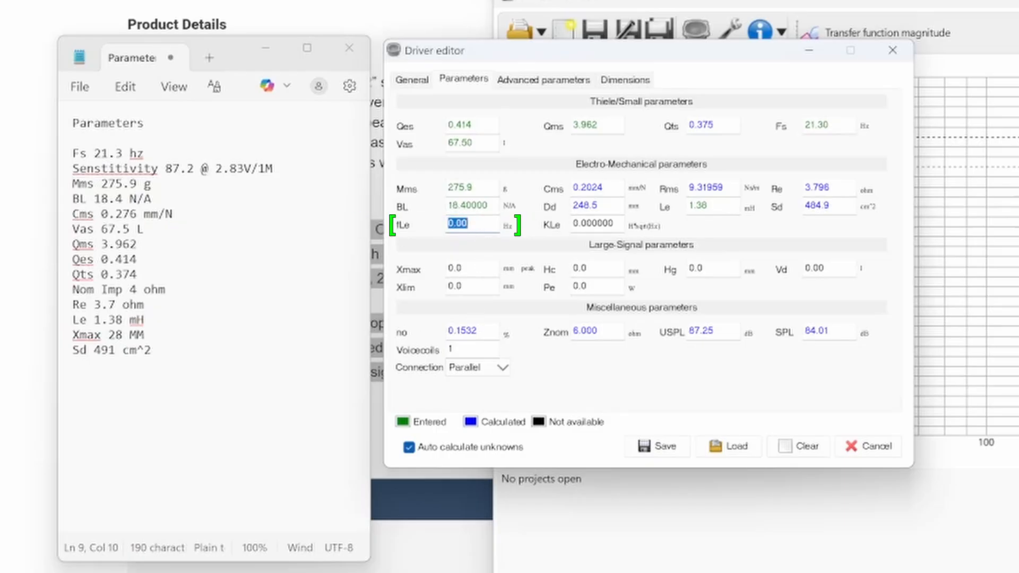
text(1000)
click(698, 206)
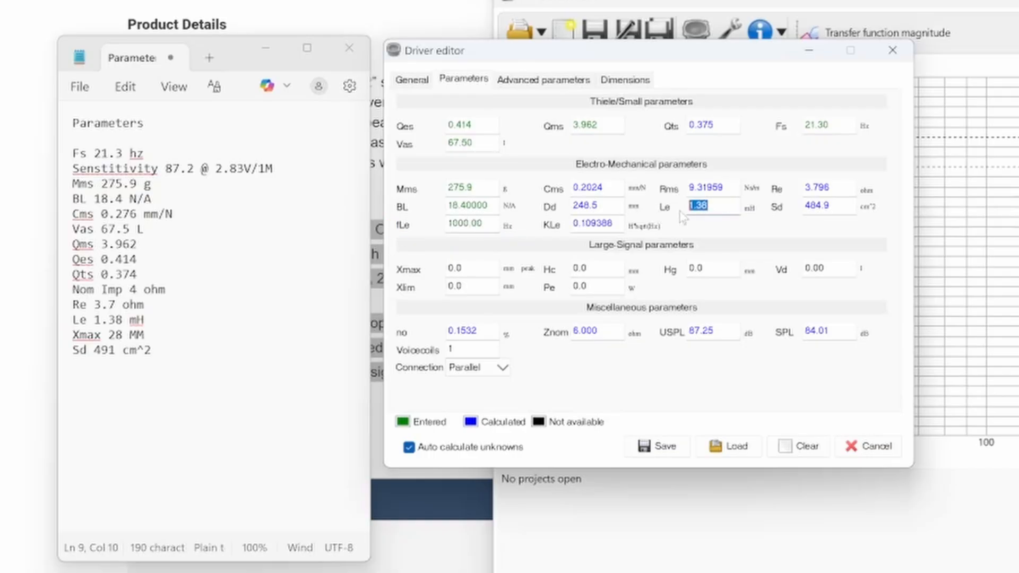
drag(486, 223, 438, 228)
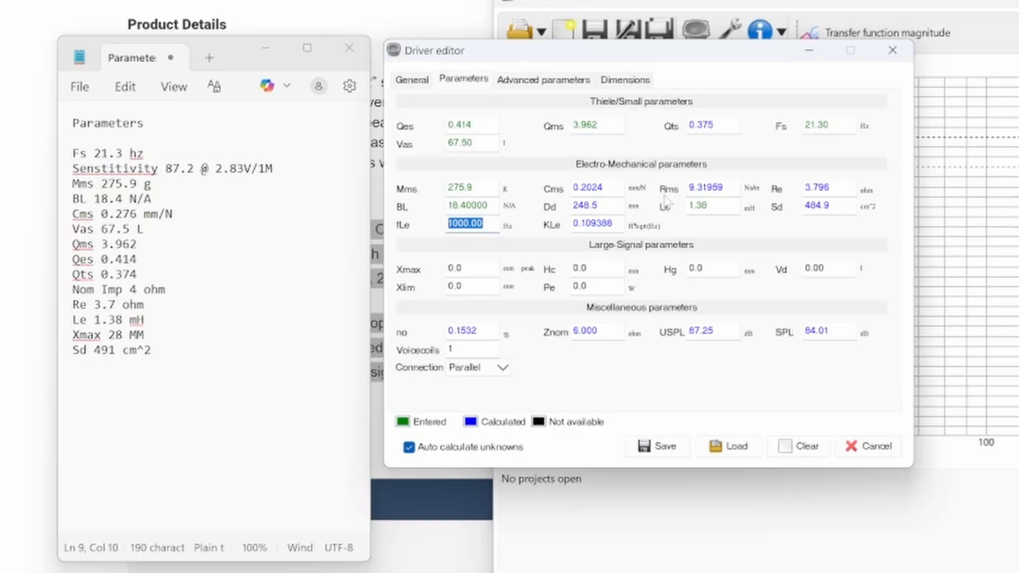
click(691, 206)
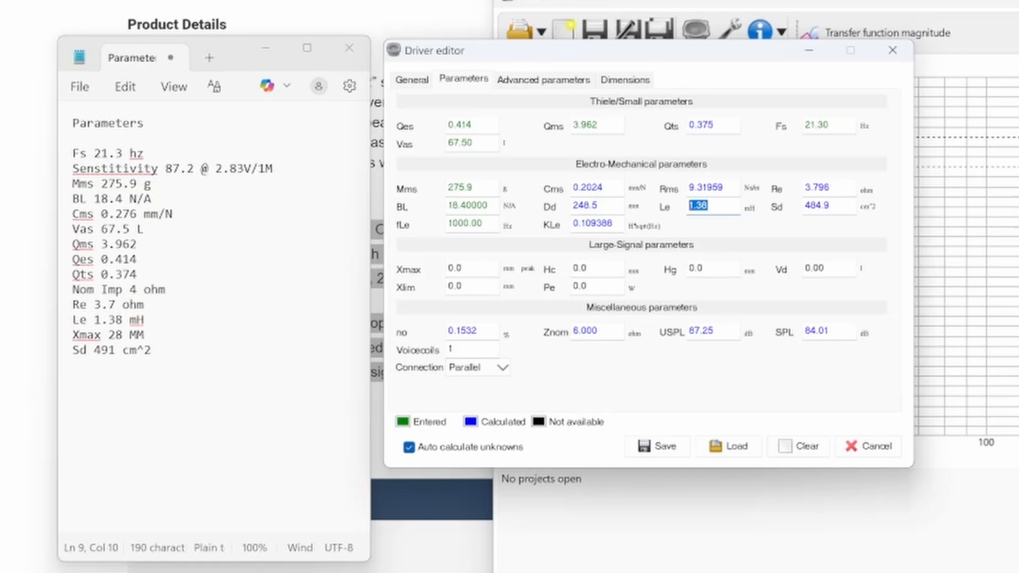
key(Tab)
Set the driver's Xmax to 28 mm peak, as given in the parameter notes.
drag(144, 335, 75, 339)
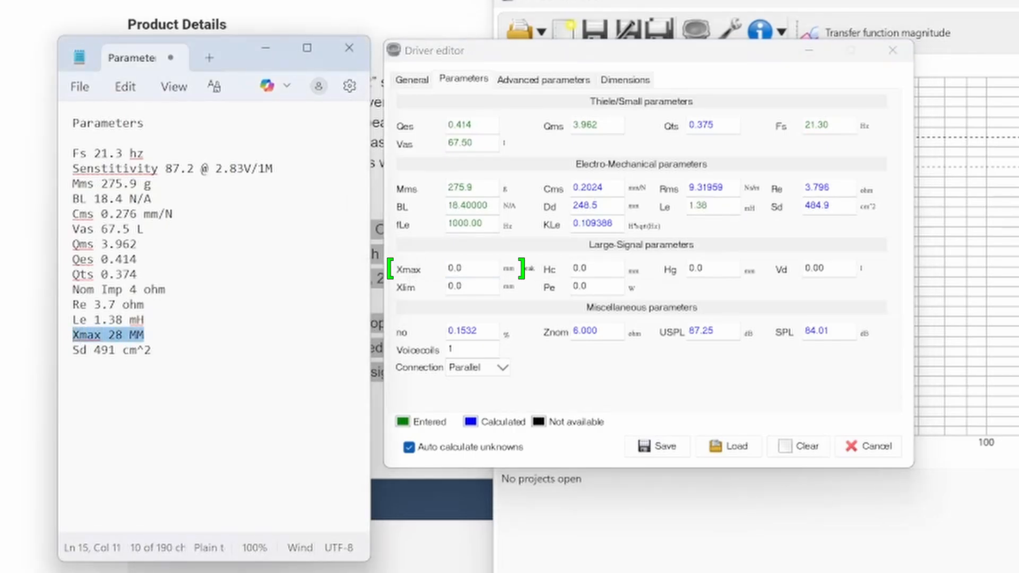
click(466, 269)
drag(466, 268, 433, 273)
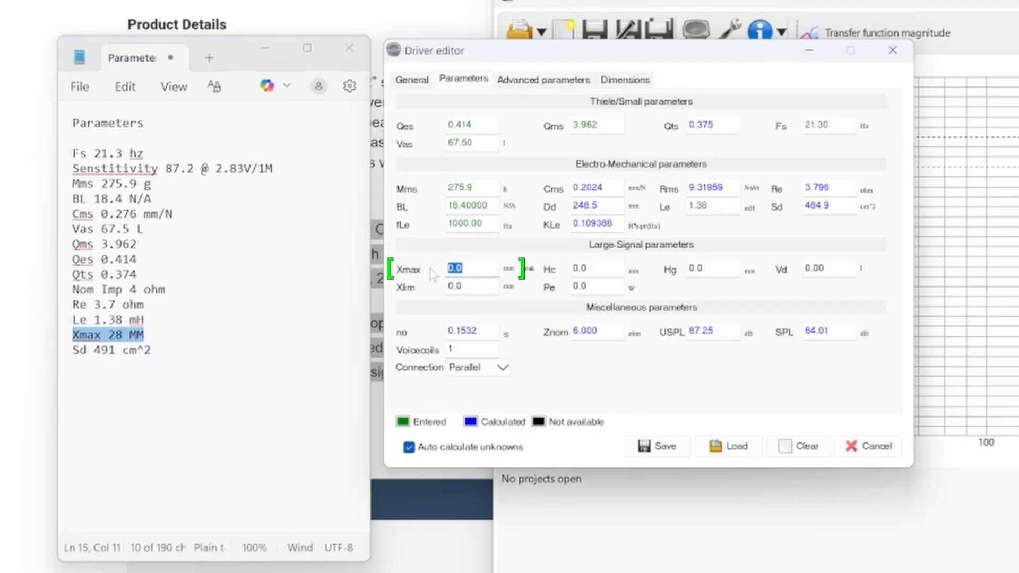
text(28)
key(Tab)
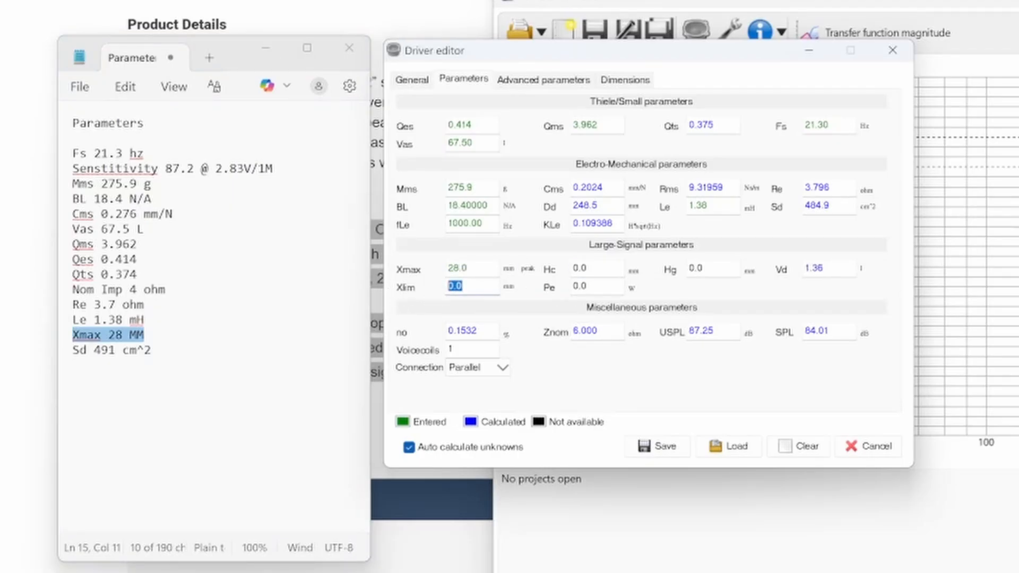
Set the power handling Pe to 1000 W and check it against the RMS rating on the product page.
drag(584, 286, 566, 285)
text(1)
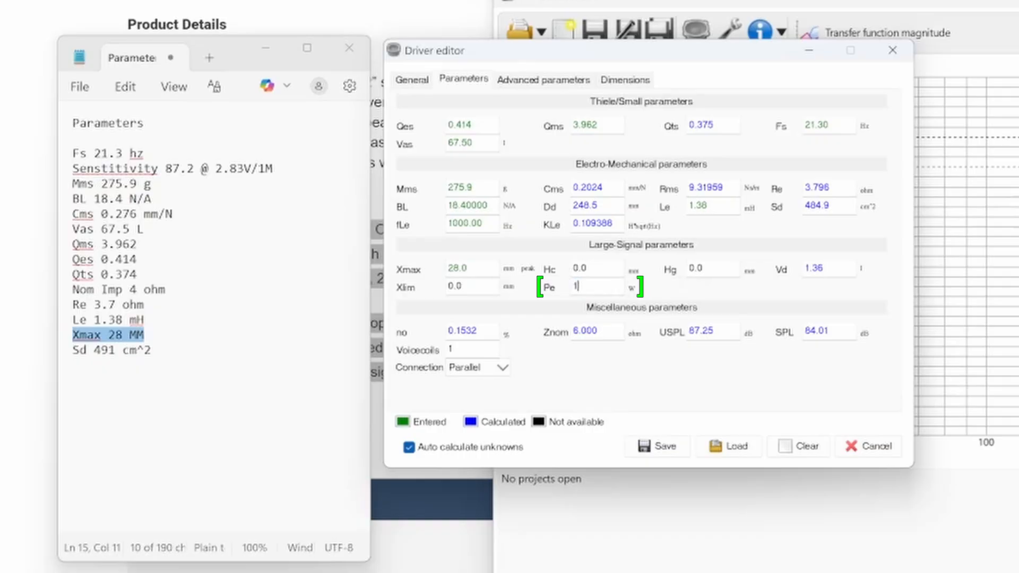
text(00)
key(alt+Tab)
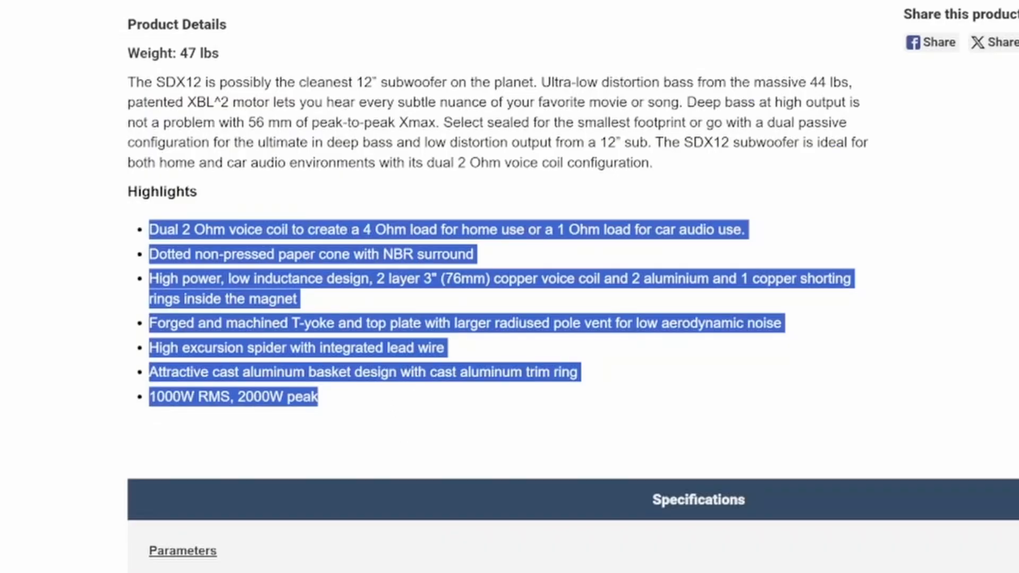
click(392, 402)
drag(149, 397, 218, 397)
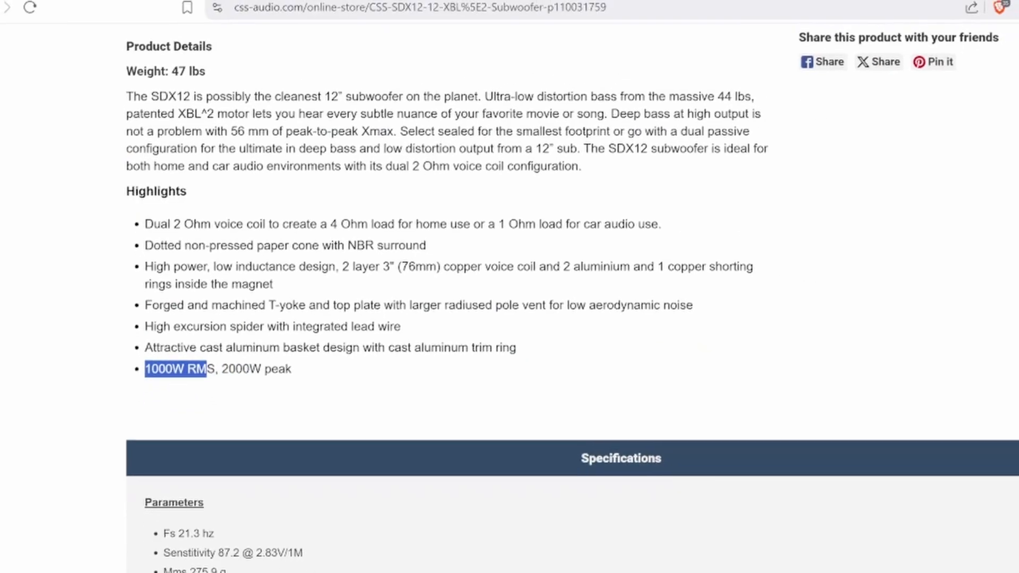
key(alt+Tab)
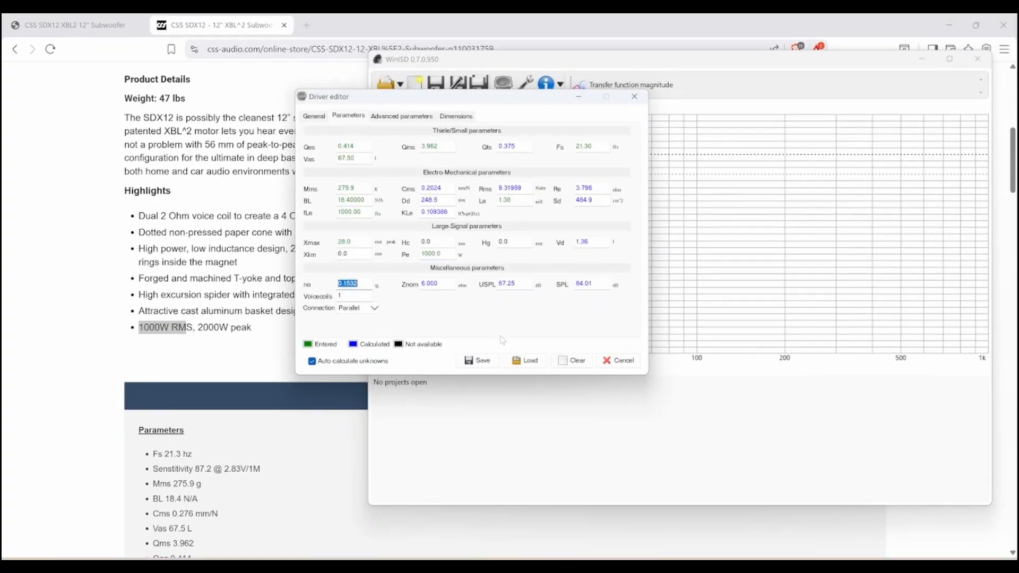
Save the driver as CSS Audio SDX12 in the drivers folder as a WinISD driver file.
click(493, 363)
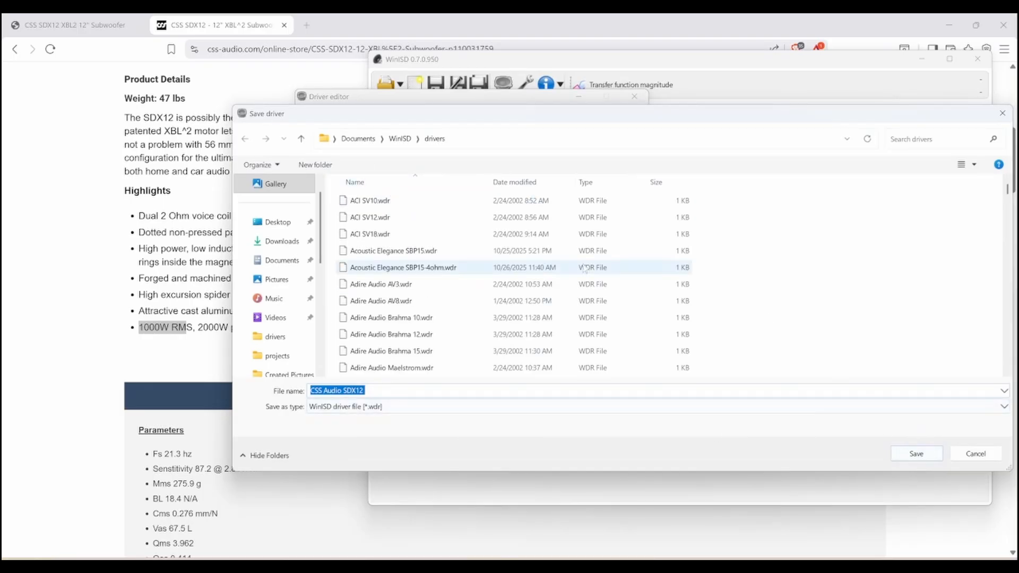
click(917, 455)
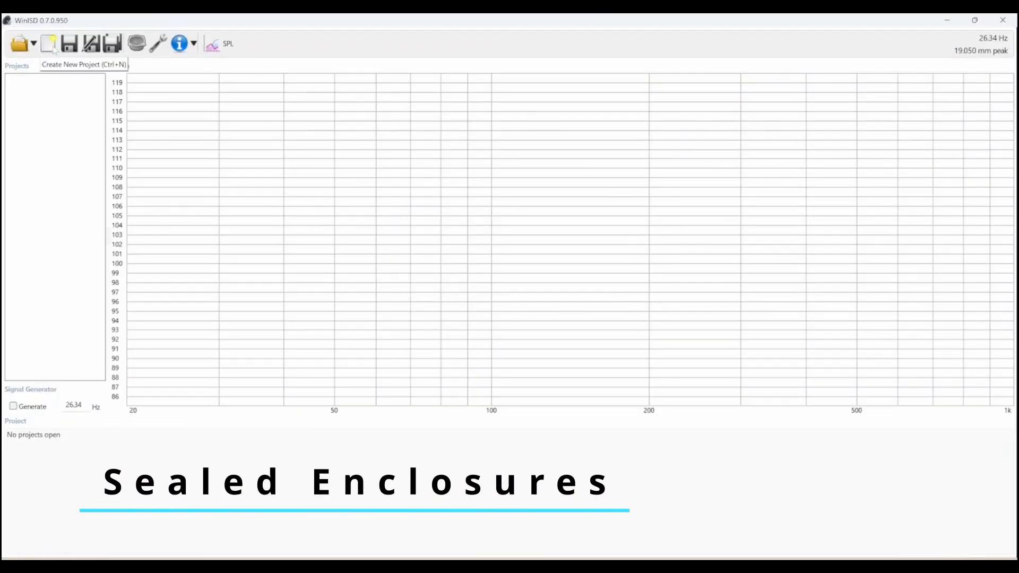
Start a new project with the CSS Audio SDX12, using one driver in normal placement.
click(54, 48)
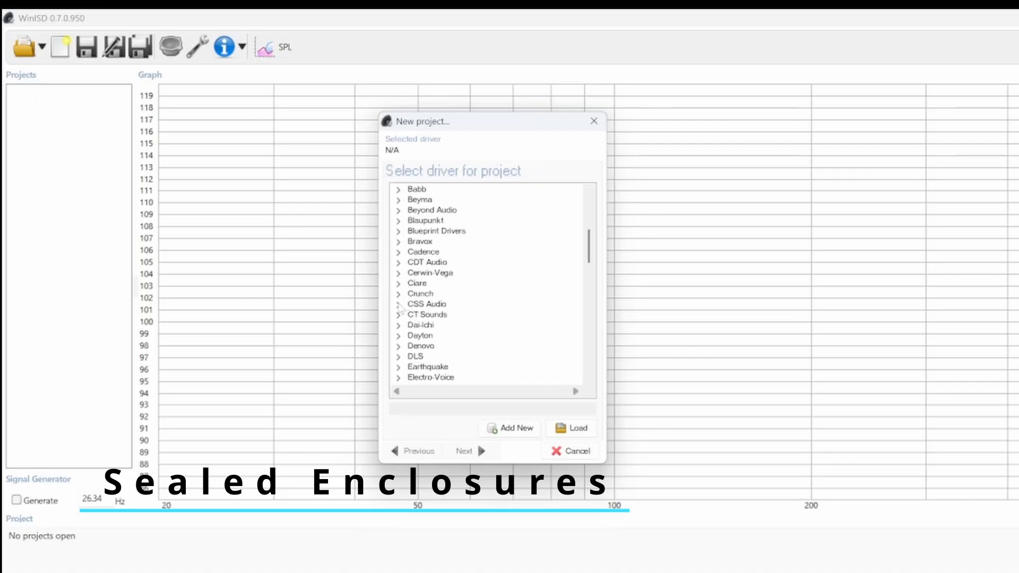
click(398, 305)
click(434, 325)
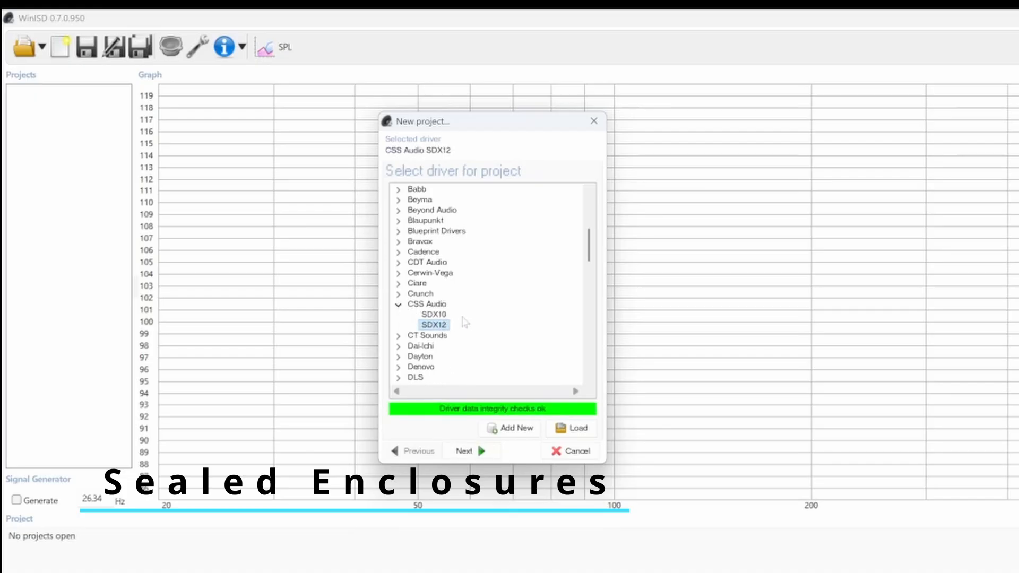
double_click(421, 327)
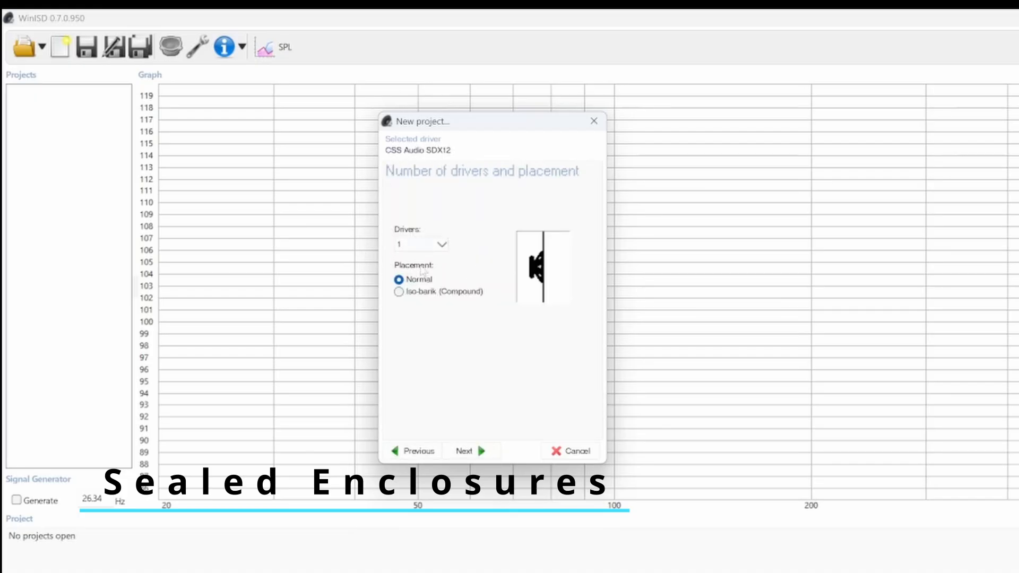
click(465, 451)
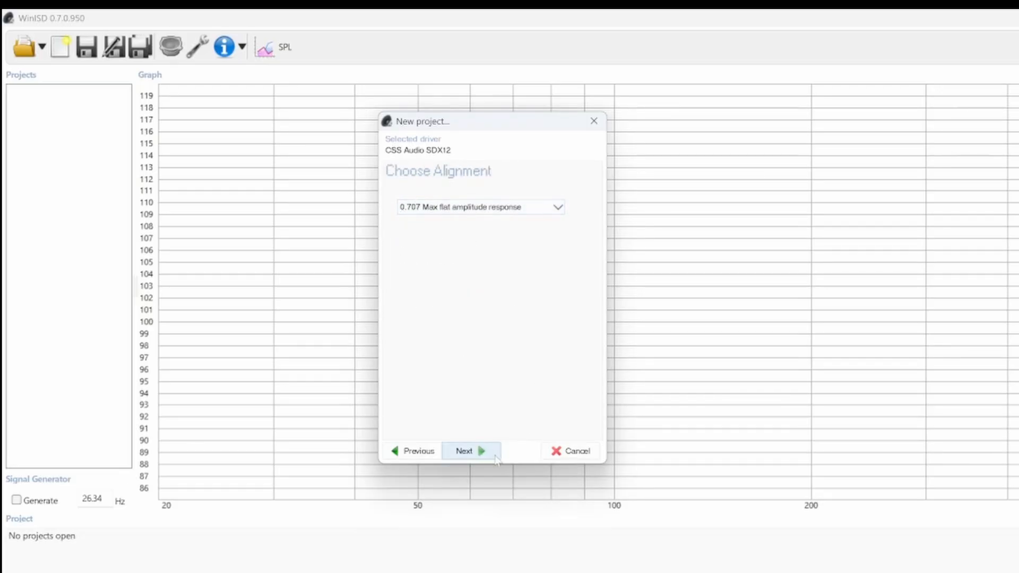
Accept the 0.707 max flat amplitude response alignment and create the project as CSS SDX12 SEALED.
click(495, 458)
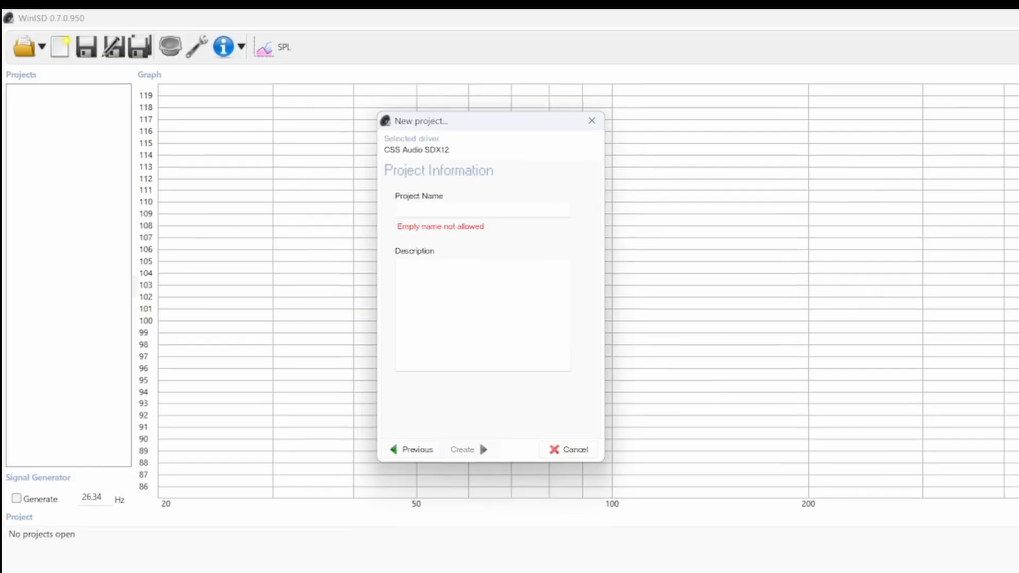
text(CSS SDX12 SEALED)
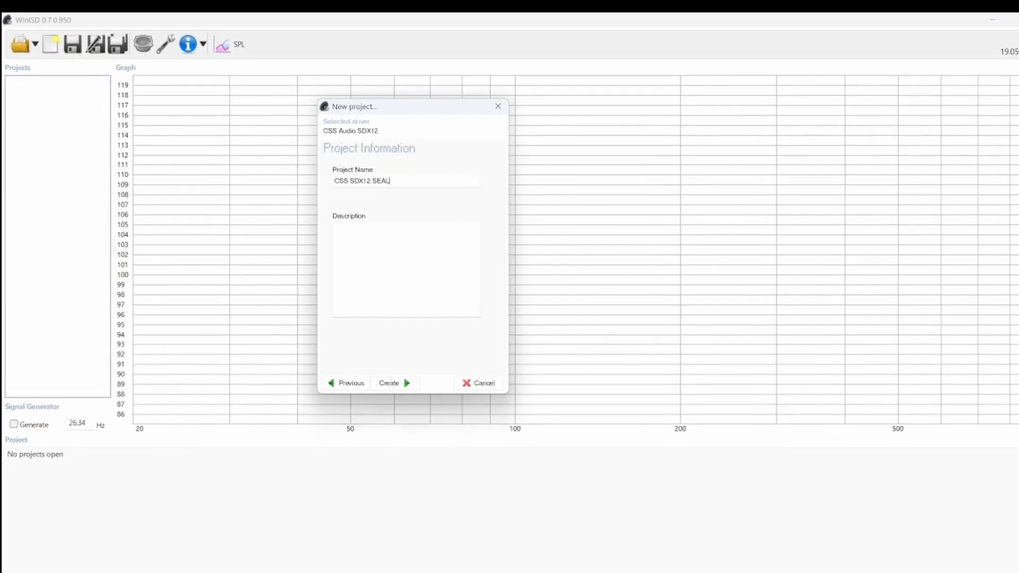
click(390, 381)
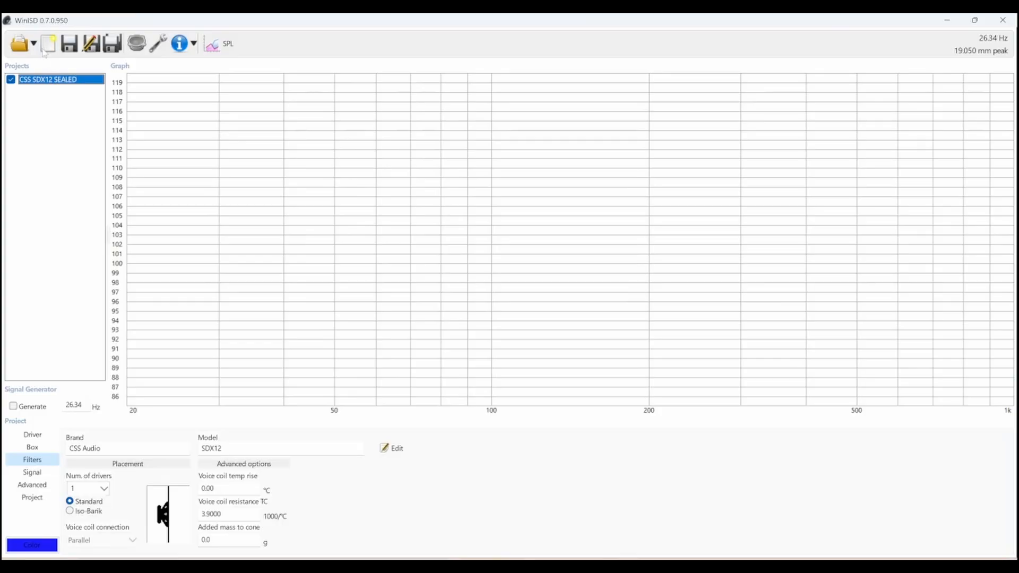
Start a second project with the CSS Audio SDX12, again using one driver in normal placement.
click(46, 48)
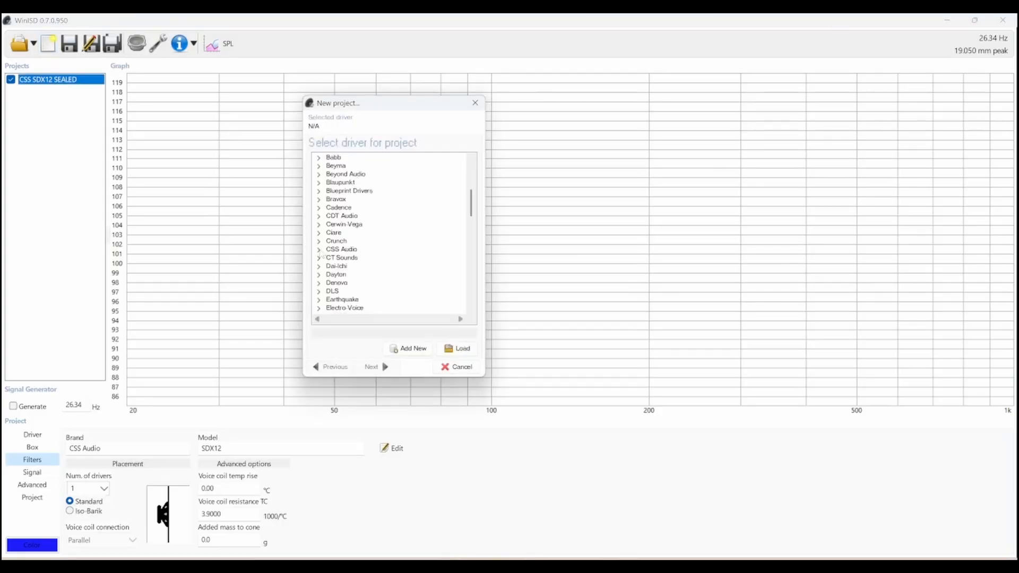
click(319, 250)
click(346, 266)
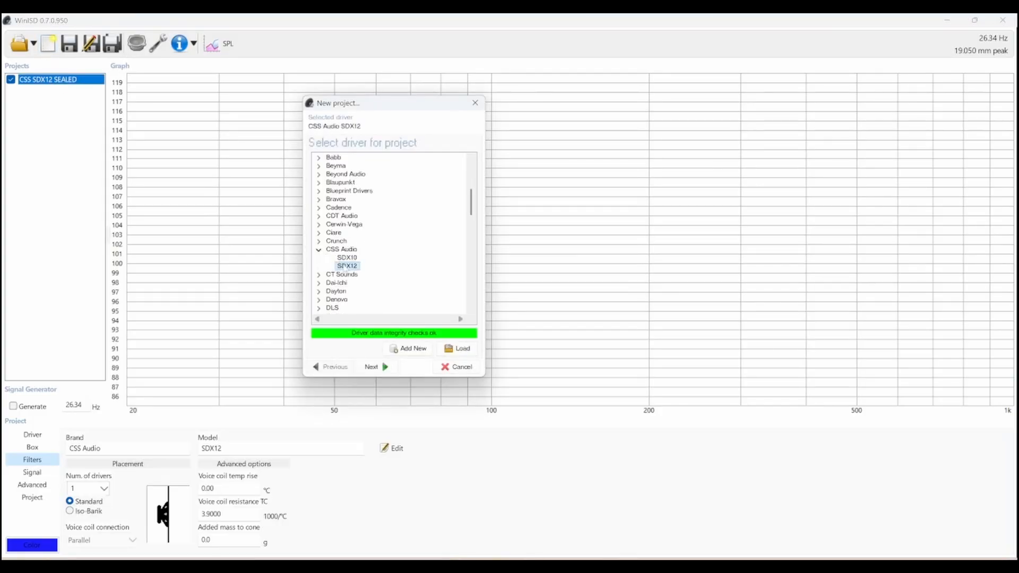
click(386, 368)
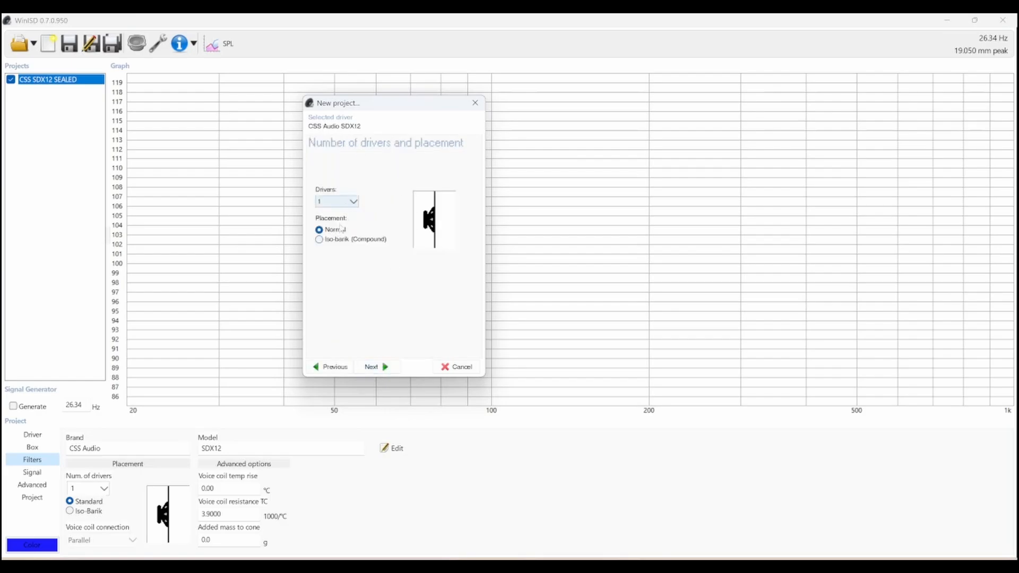
click(373, 367)
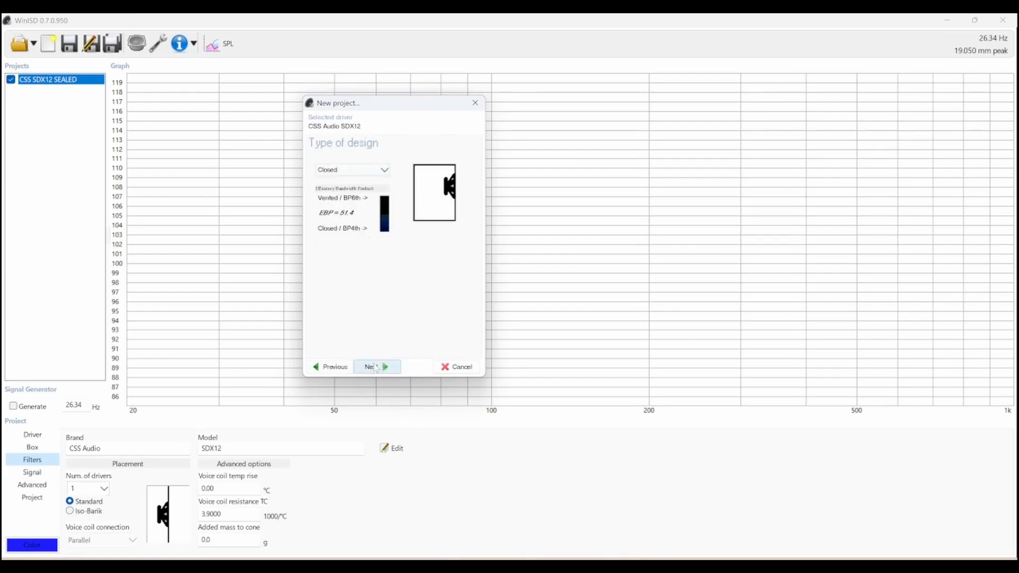
Keep the closed box design and create the second project as CSS SDX 12 SEALED CONSTANT.
click(370, 366)
text(CSS SDX 12 SEALED CONSTANT)
click(375, 367)
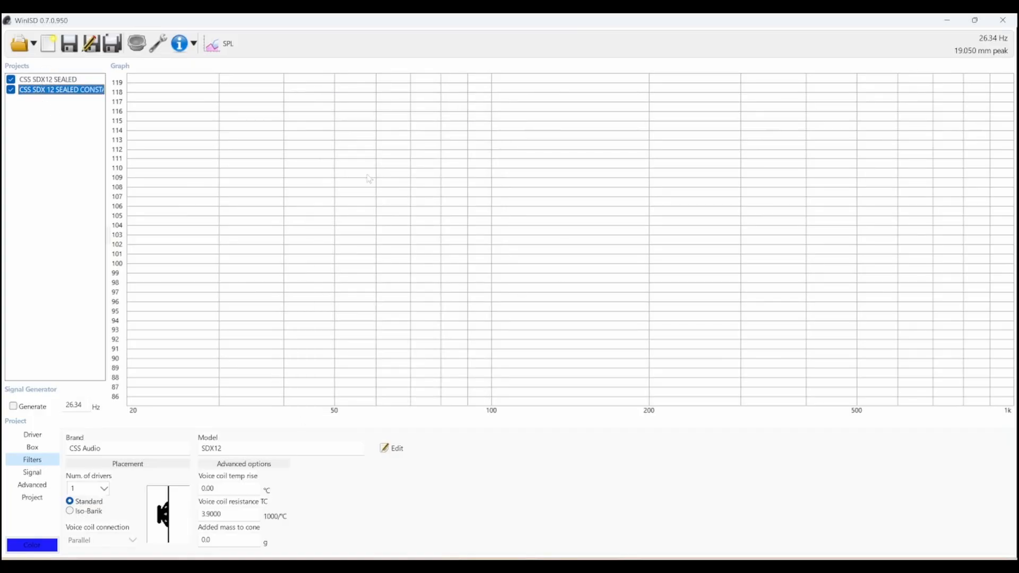
Look over the available graph types, and open the second project's signal settings to examine the system input power.
click(210, 42)
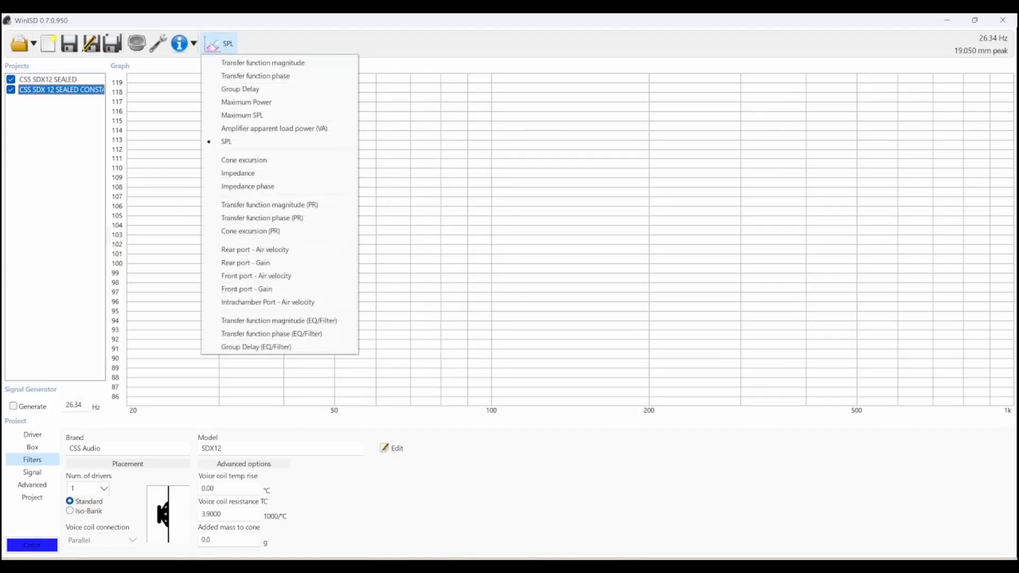
click(25, 472)
drag(268, 452, 201, 462)
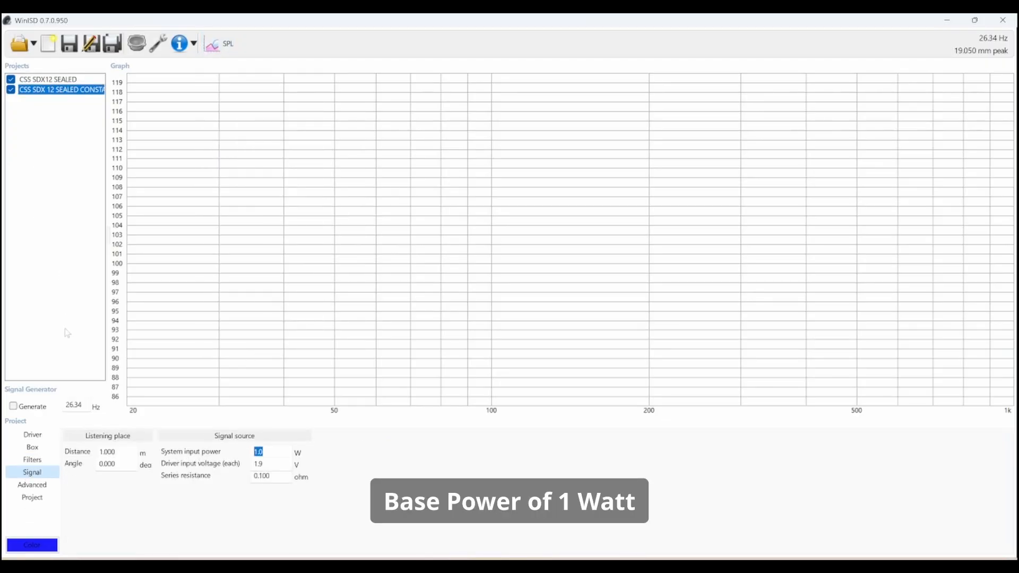
Set the system input power of CSS SDX 12 SEALED CONSTANT to 1000 W and bring up the CSS SDX12 SEALED signal settings.
text(1000)
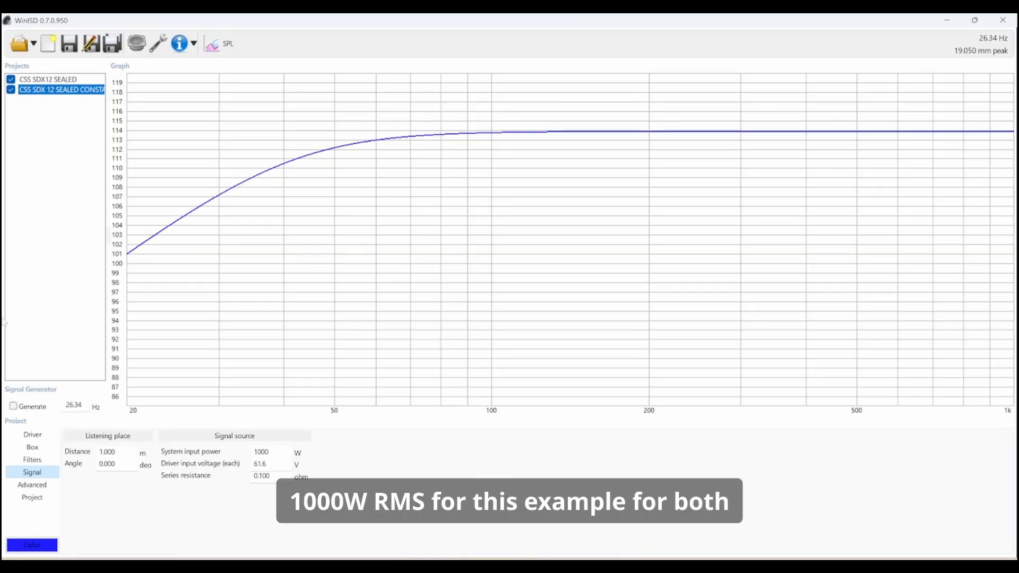
click(61, 82)
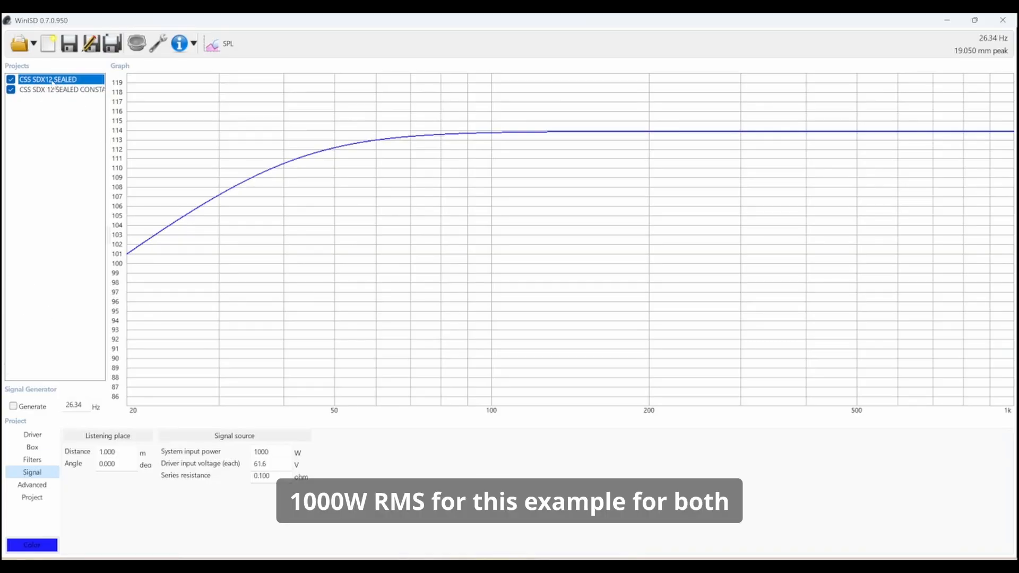
Add a second-order Butterworth highpass filter with a 20 Hz cutoff to the CSS SDX12 SEALED project.
click(33, 461)
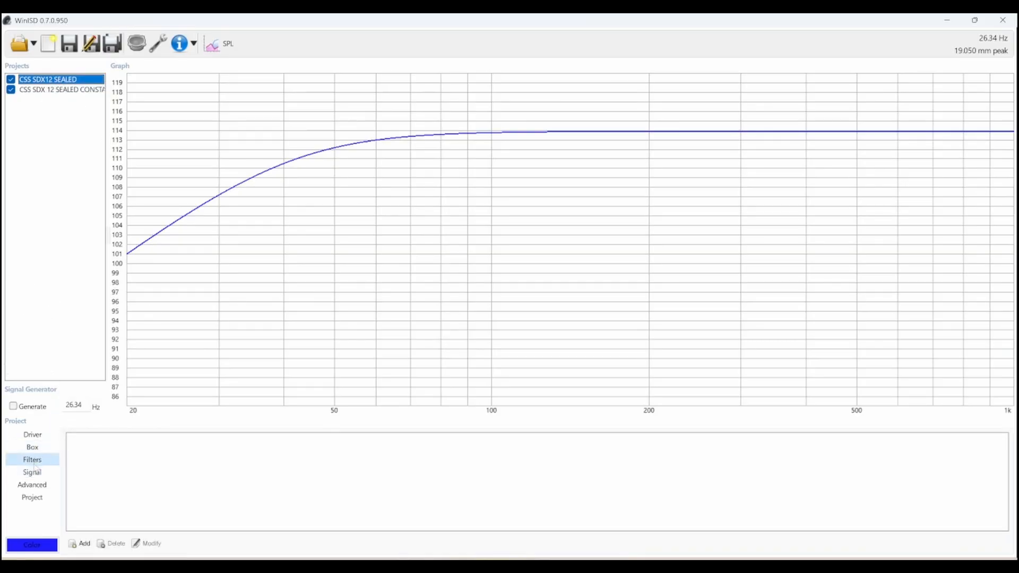
click(81, 547)
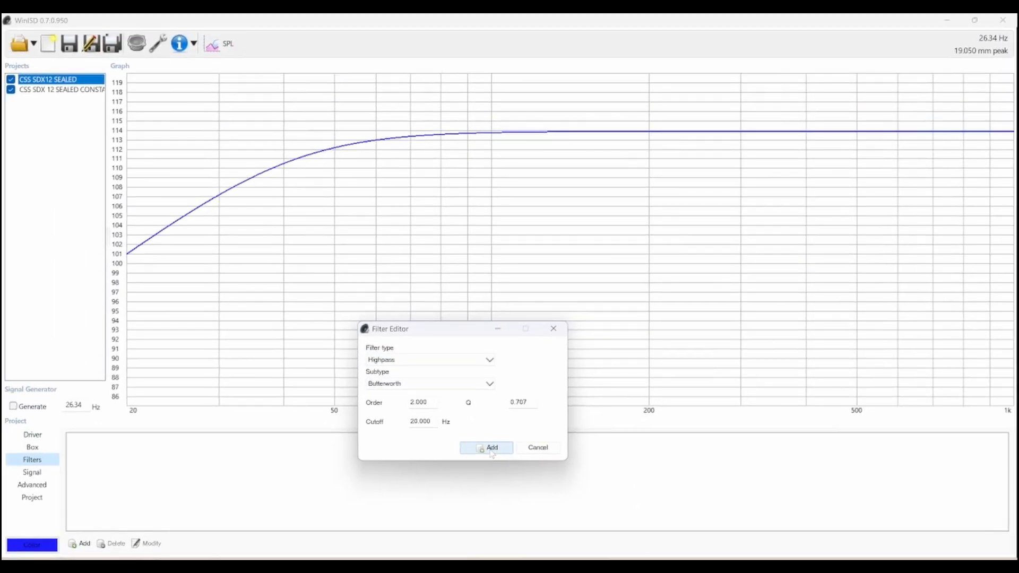
click(492, 446)
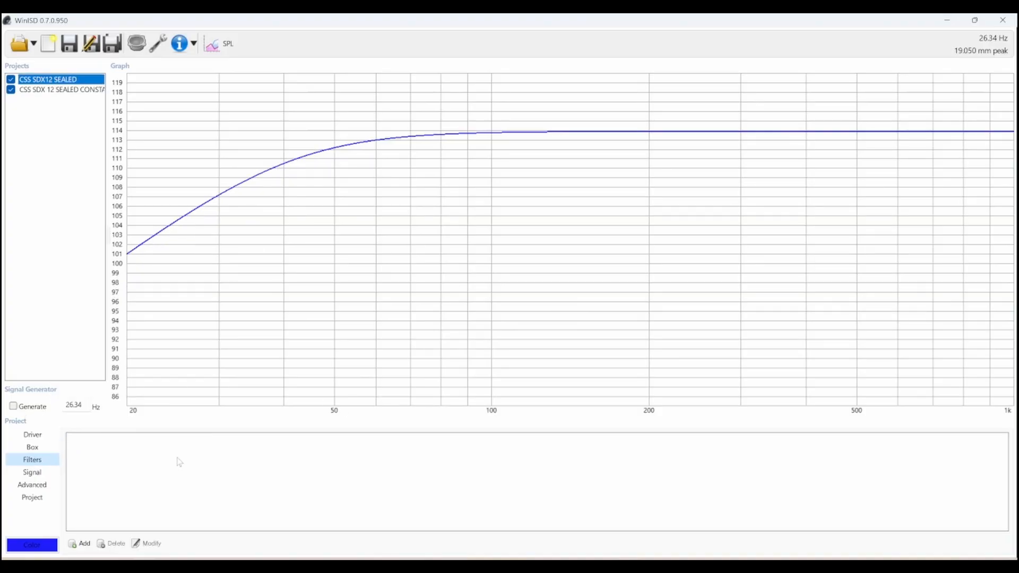
click(87, 544)
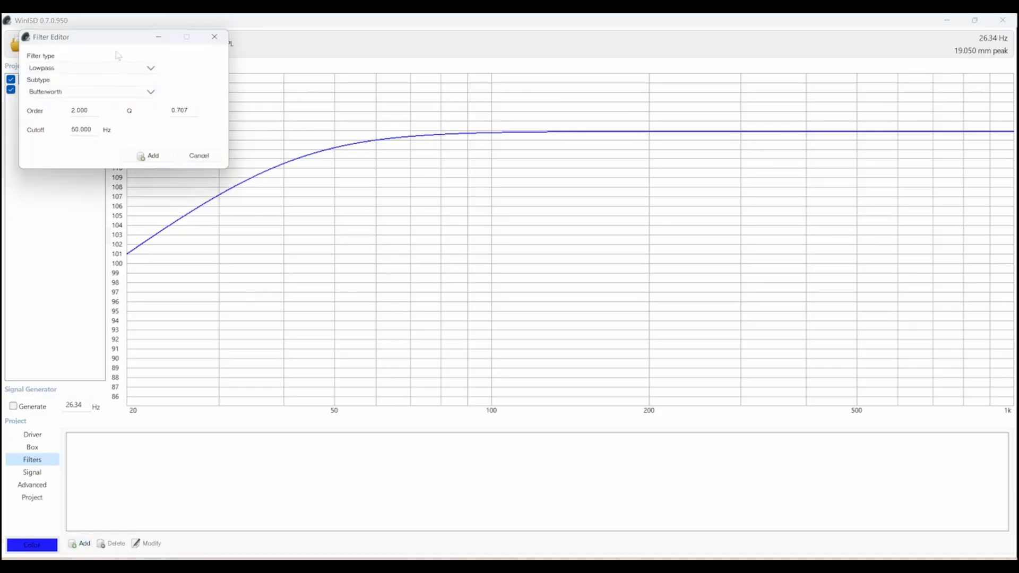
click(497, 308)
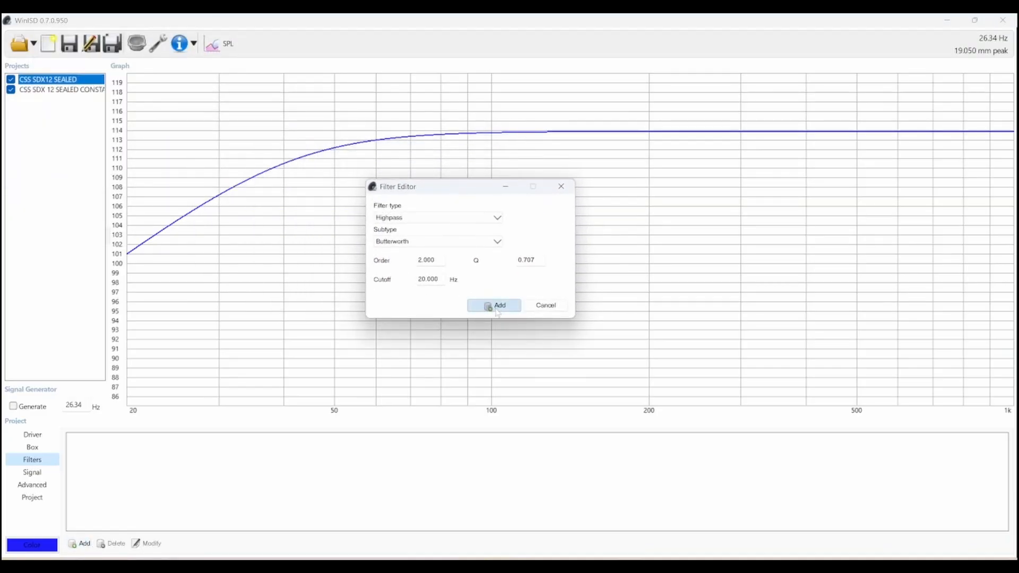
Add the same second-order 20 Hz Butterworth highpass filter to the CSS SDX 12 SEALED CONSTANT project.
click(73, 93)
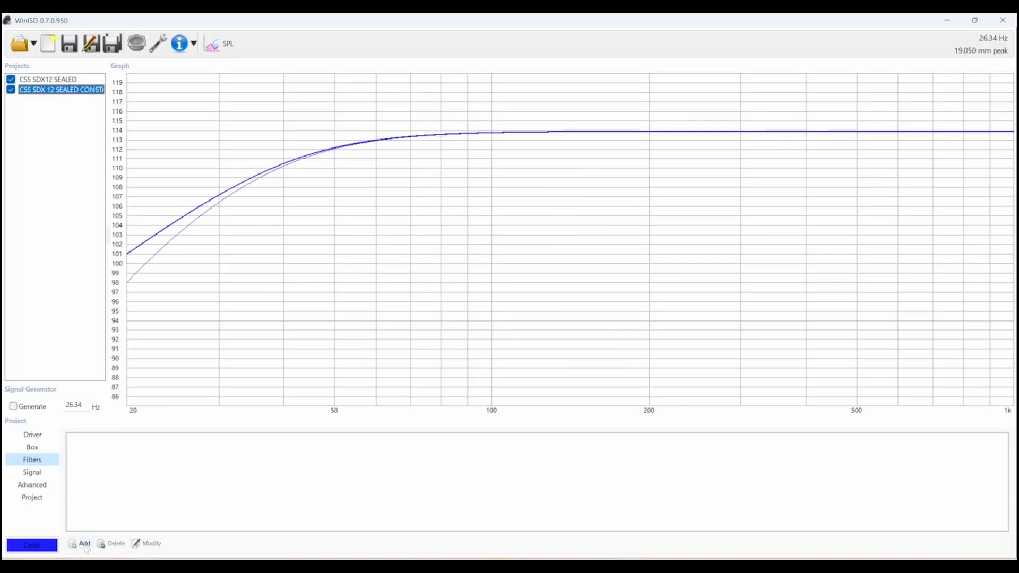
click(80, 544)
click(90, 85)
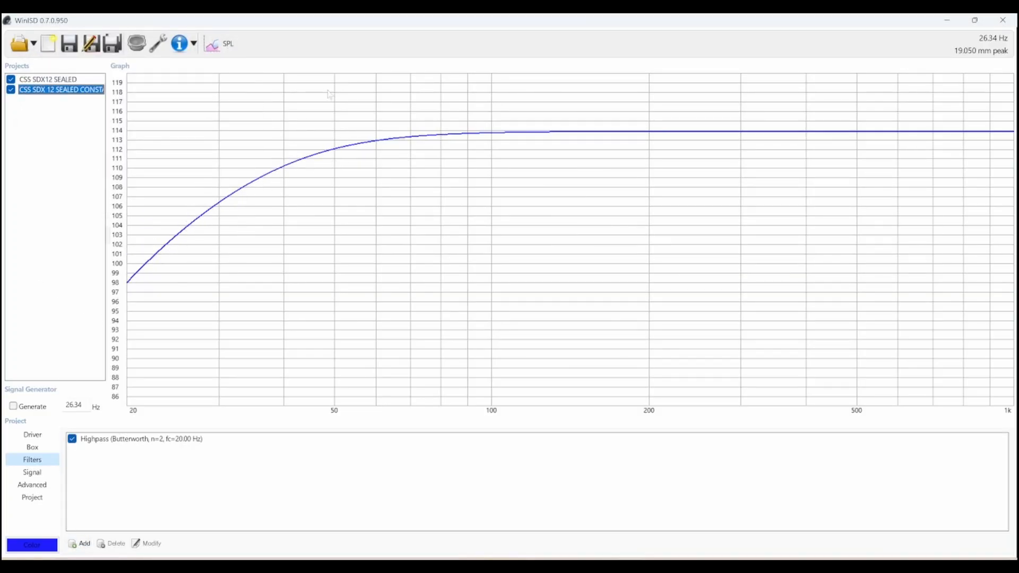
Show the cone excursion graph and delete the highpass filter from the second project for comparison.
click(223, 48)
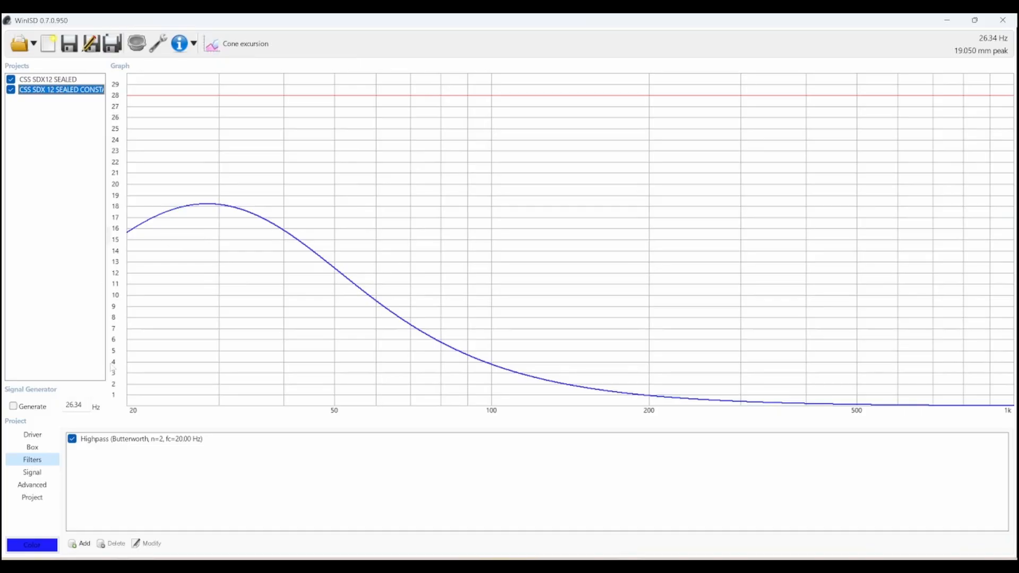
click(118, 443)
click(113, 543)
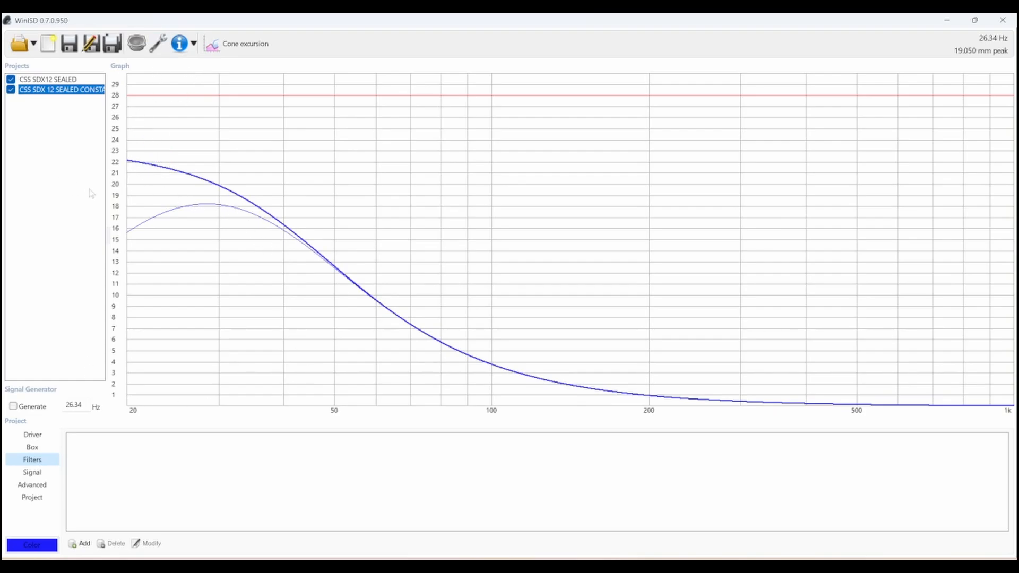
Set the plot frequency range to run from 15 Hz to 250 Hz in the program options.
click(161, 45)
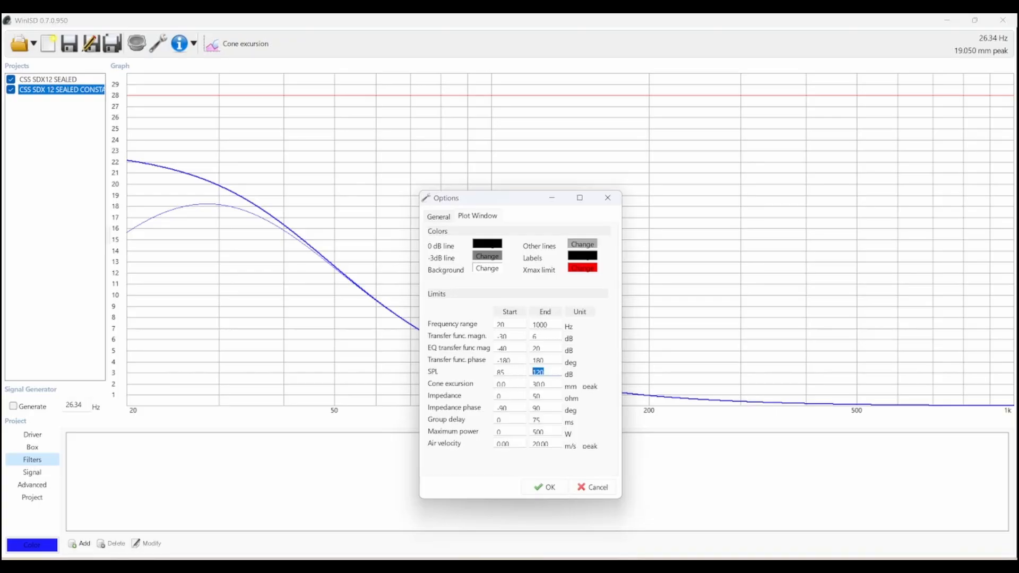
click(608, 197)
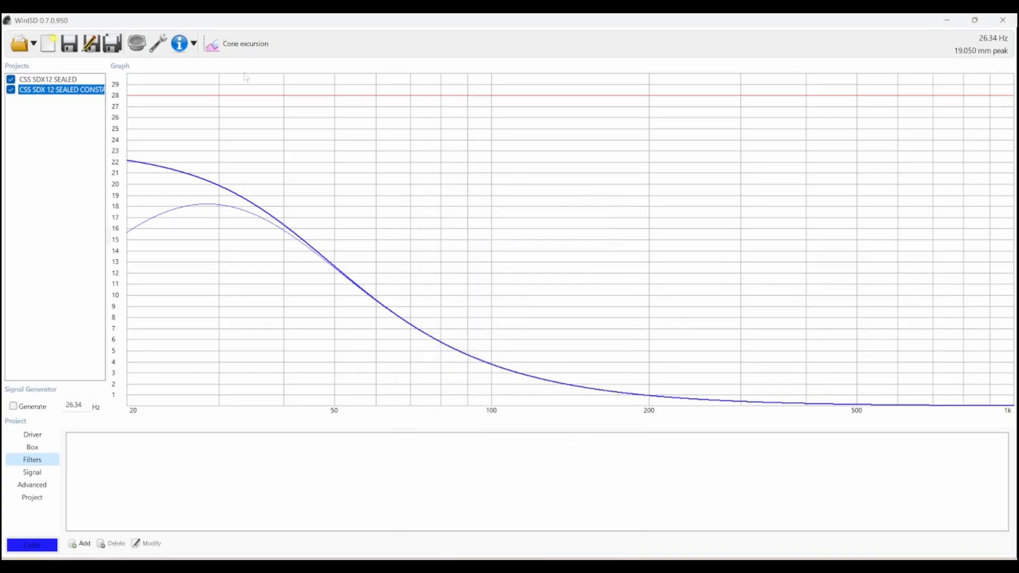
click(159, 45)
click(477, 217)
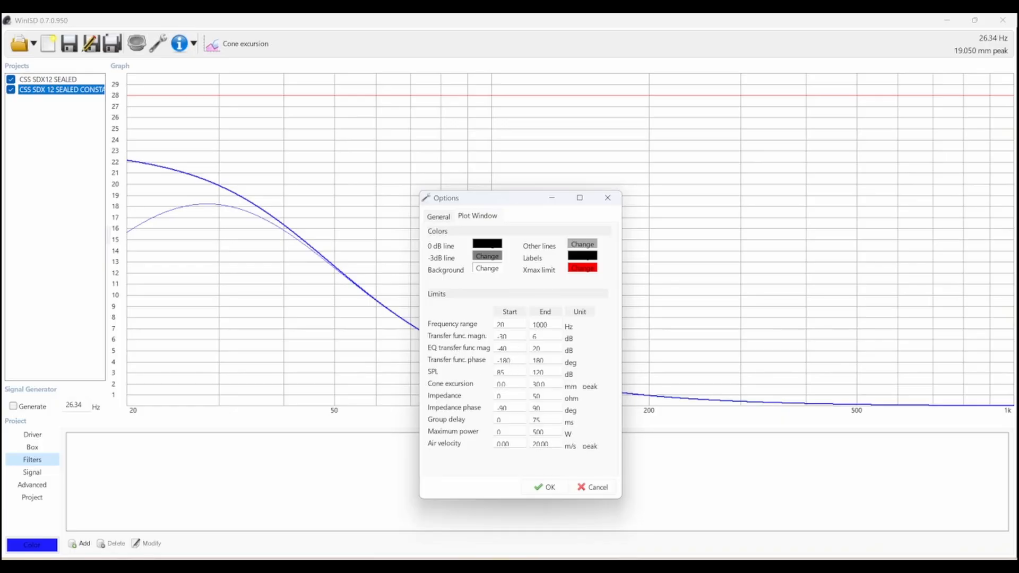
text(15)
key(Tab)
text(250)
key(Return)
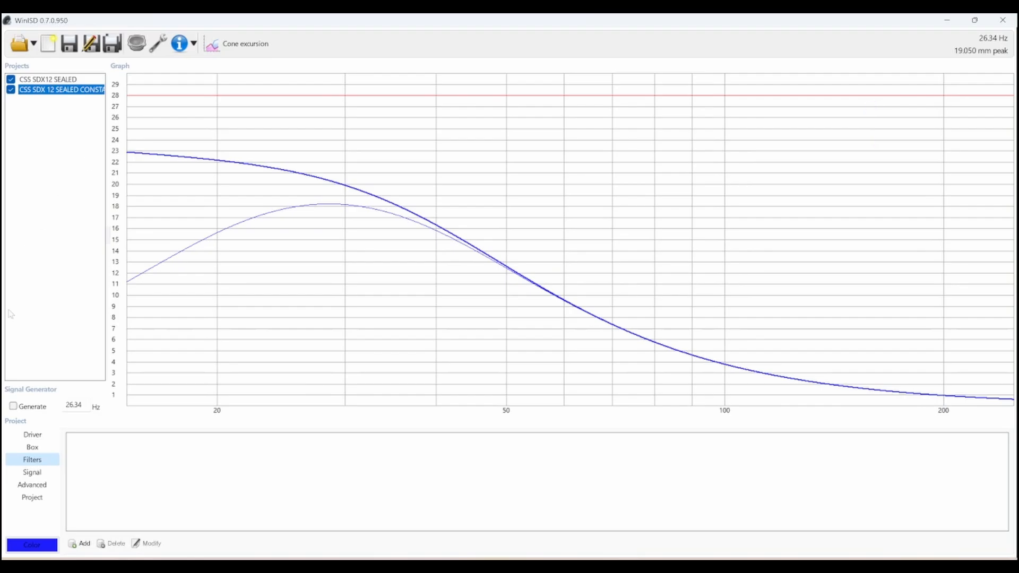
Raise the second project's closed box volume in small increments to 1.855 ft^3 to see its effect on cone excursion.
click(32, 447)
key(Tab)
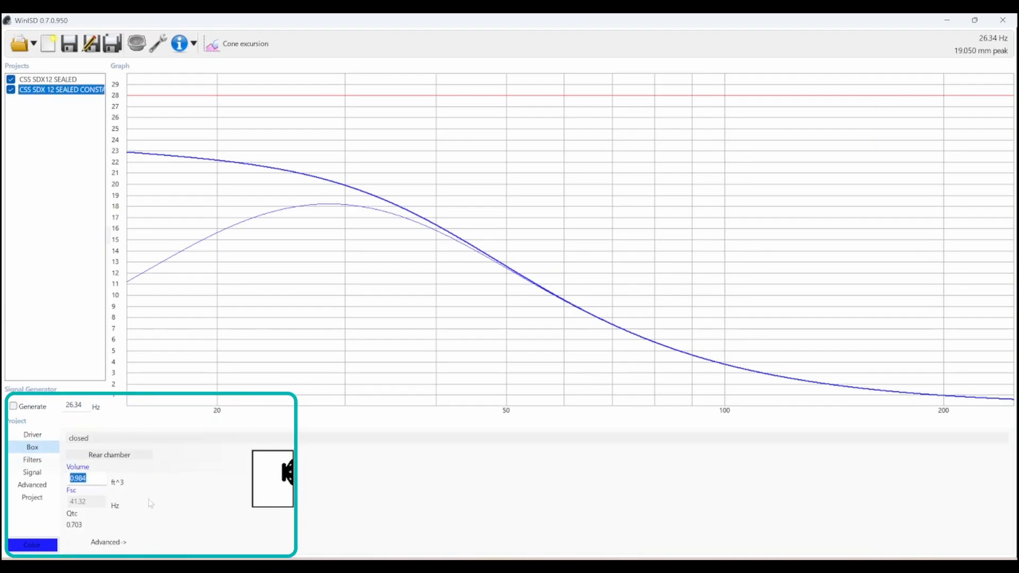
text(1.033)
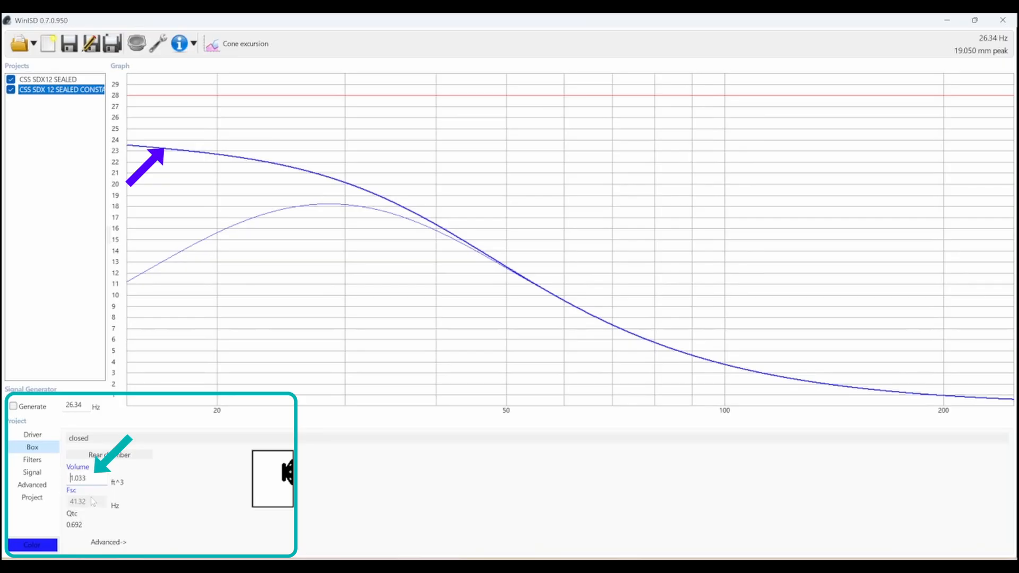
key(Up)
key(Up)
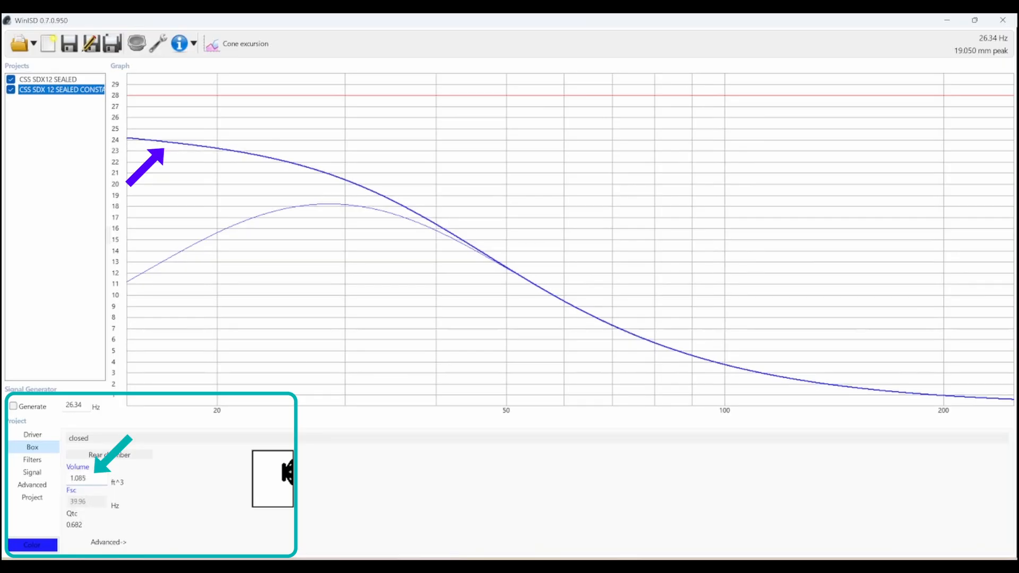
key(Up)
key(Up)
key(Up)
key(Up)
key(Up)
key(Up)
key(Up)
key(Up)
key(Up)
key(Up)
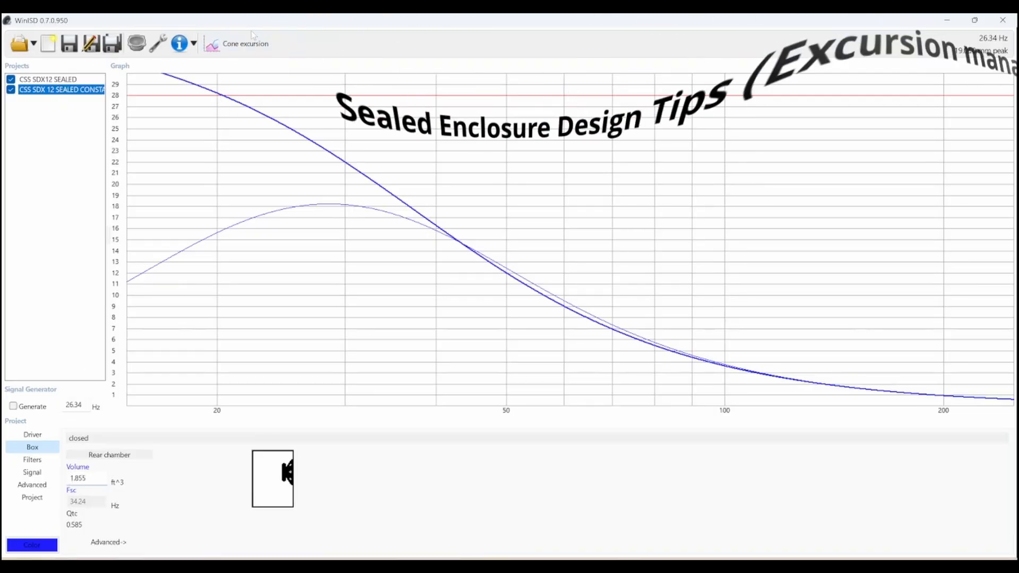
Lower the second project's closed box volume in small increments to 0.984 ft^3.
drag(88, 479, 63, 484)
text(1)
key(Down)
key(Down)
key(Down)
key(Down)
key(Down)
key(Down)
key(Down)
key(Down)
key(Down)
key(Down)
key(Down)
key(Down)
key(Down)
key(Down)
key(Down)
key(Down)
key(Down)
key(Down)
key(Down)
key(Down)
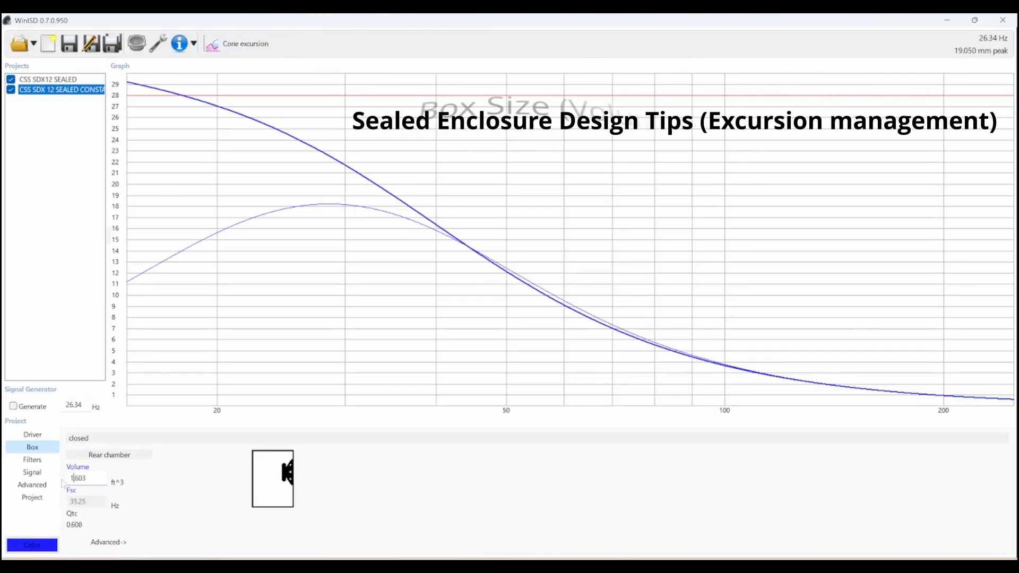
drag(89, 479, 38, 486)
key(Down)
key(Down)
key(Down)
key(Down)
key(Down)
key(Down)
key(Down)
key(Down)
key(Down)
key(Down)
key(Down)
key(Down)
key(Down)
key(Down)
key(Down)
key(Down)
key(Down)
key(Down)
key(Down)
key(Down)
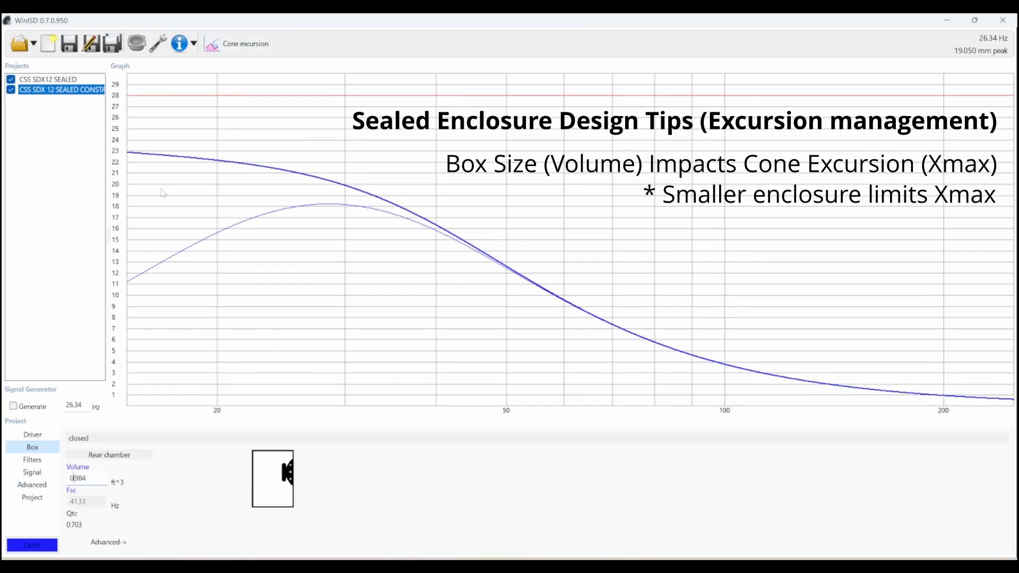
Restore the second-order Butterworth highpass filter at 20 Hz in the second project.
click(32, 460)
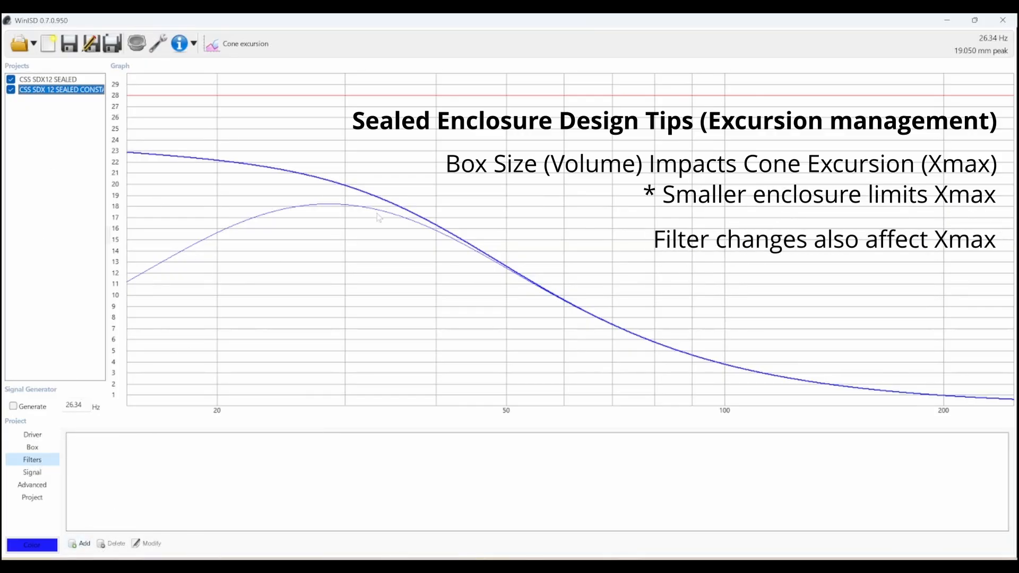
click(82, 545)
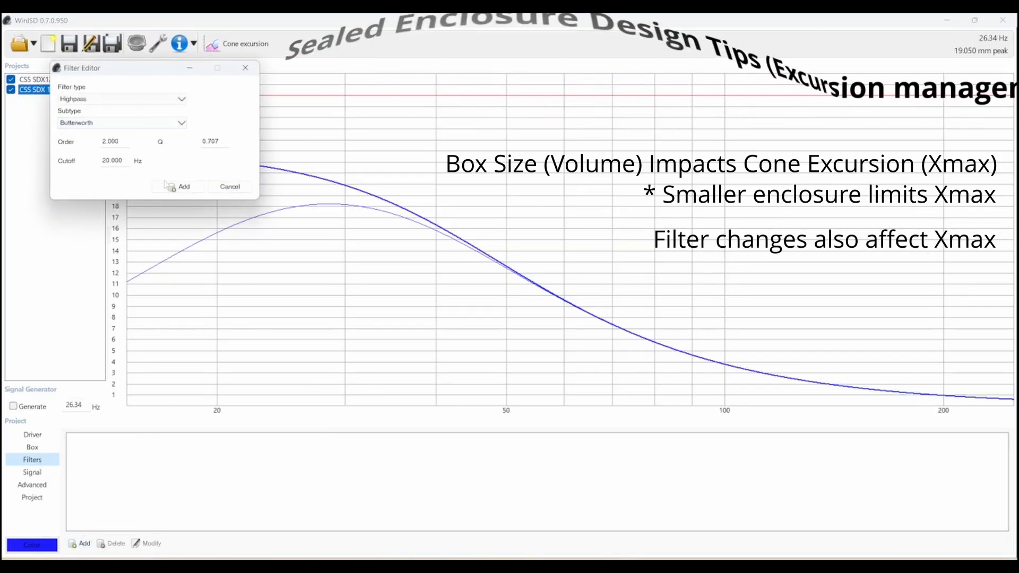
click(182, 188)
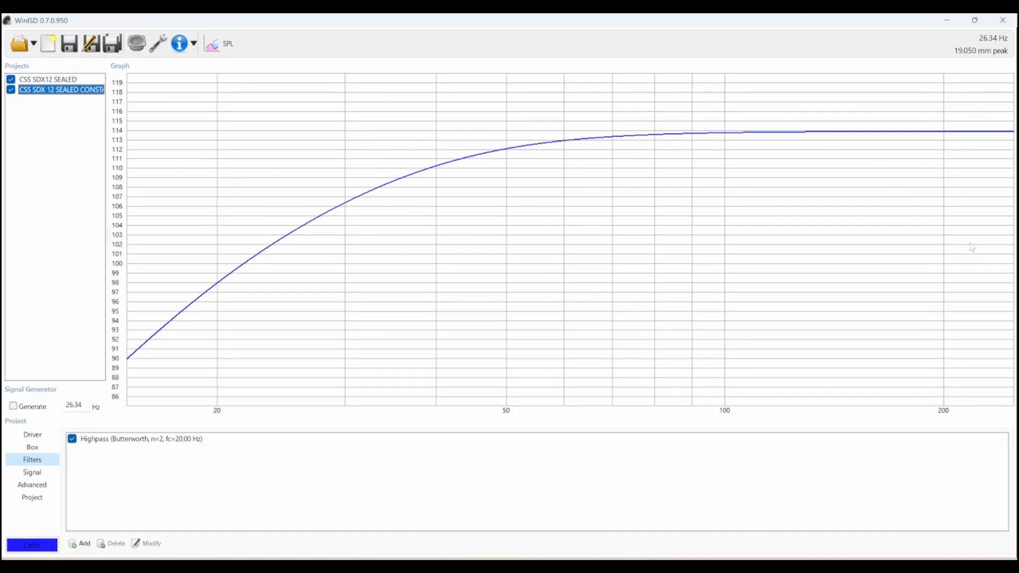
Add a fourth-order Linkwitz-Riley lowpass filter with a 70 Hz cutoff to the second project.
click(79, 543)
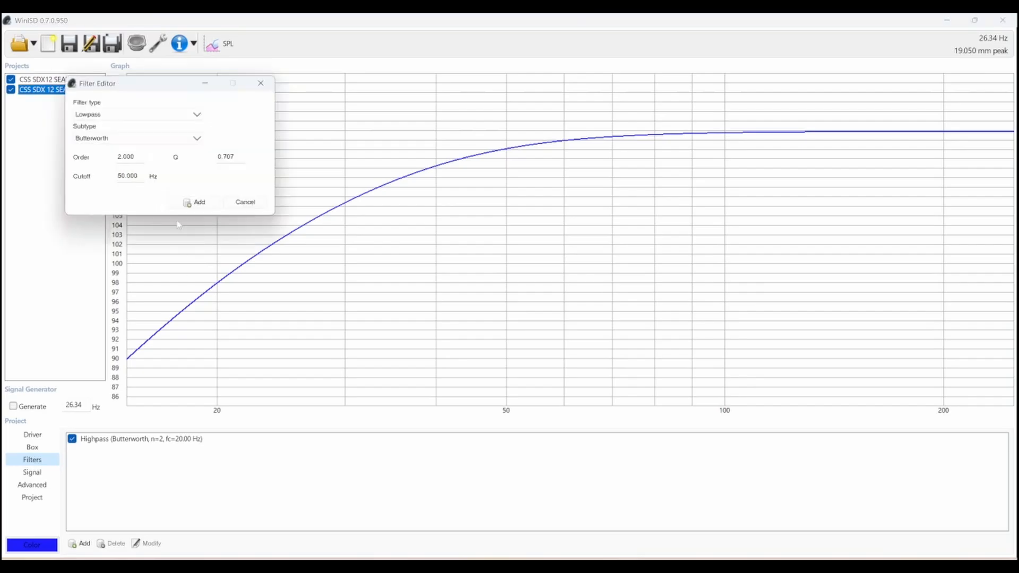
click(133, 138)
click(96, 151)
drag(137, 157, 75, 161)
text(4)
double_click(137, 176)
text(70)
click(197, 202)
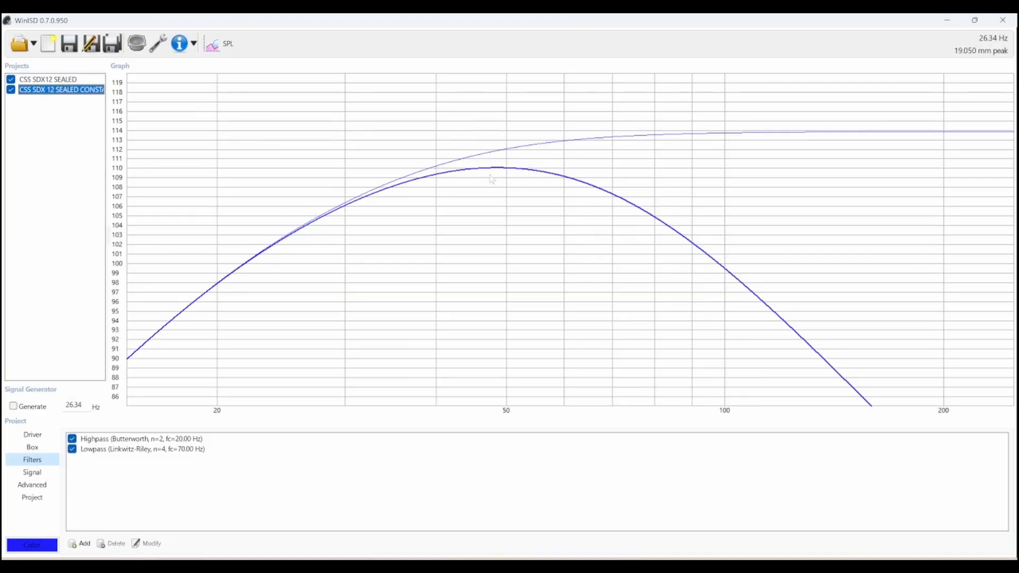
Add a matching fourth-order Linkwitz-Riley lowpass filter at 70 Hz to the CSS SDX12 SEALED project.
click(81, 80)
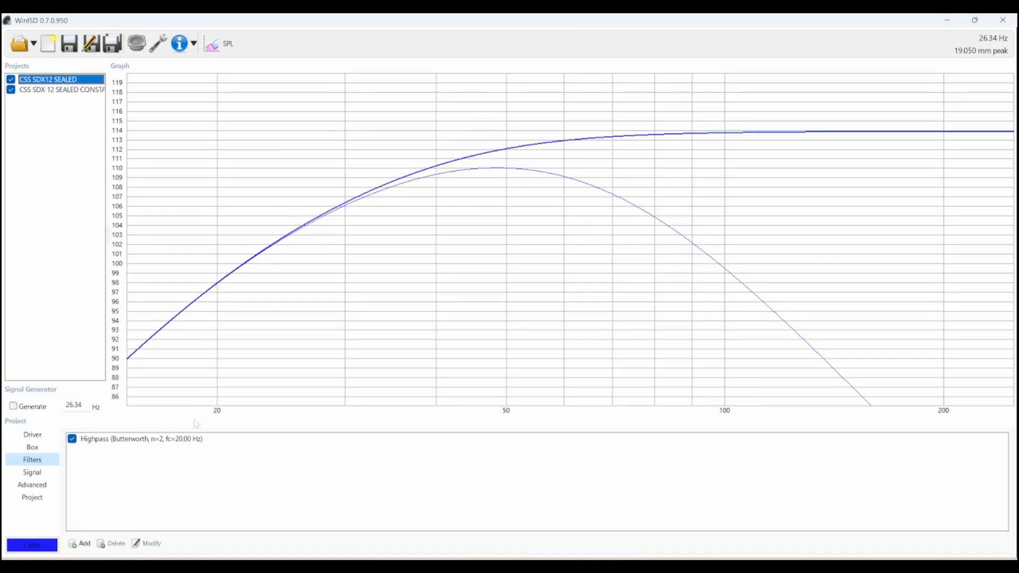
click(80, 543)
click(113, 153)
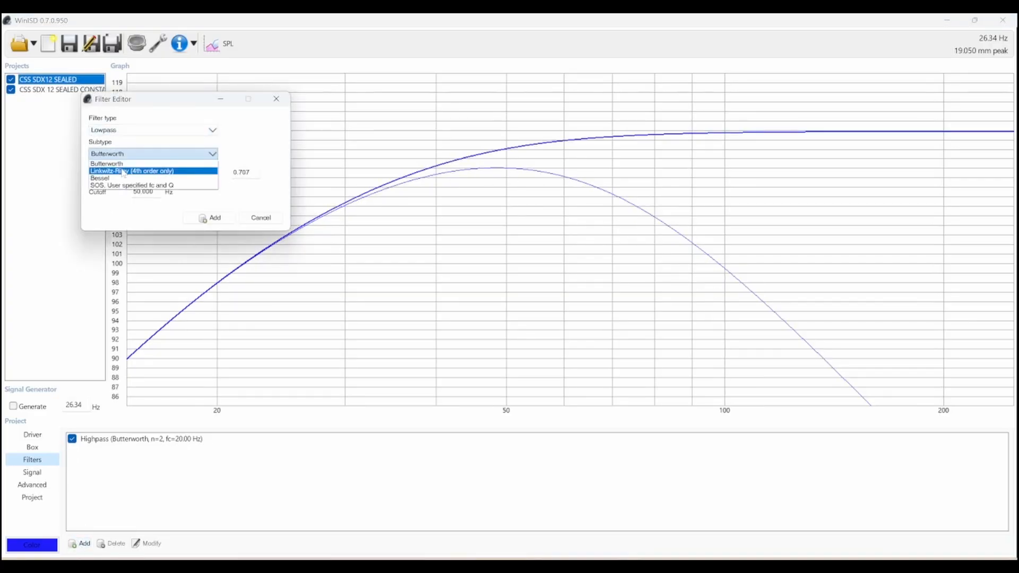
click(162, 171)
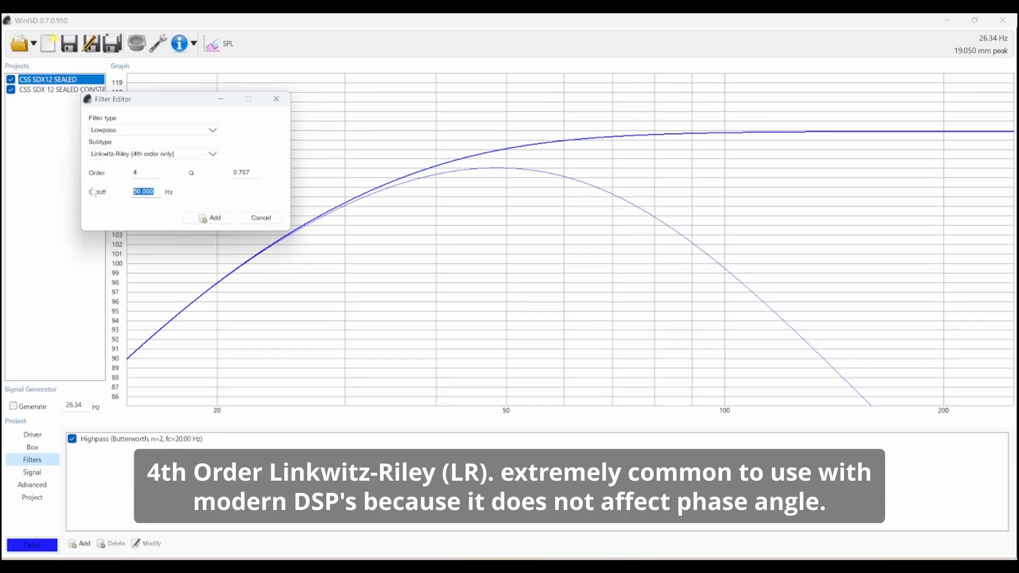
text(70)
click(209, 218)
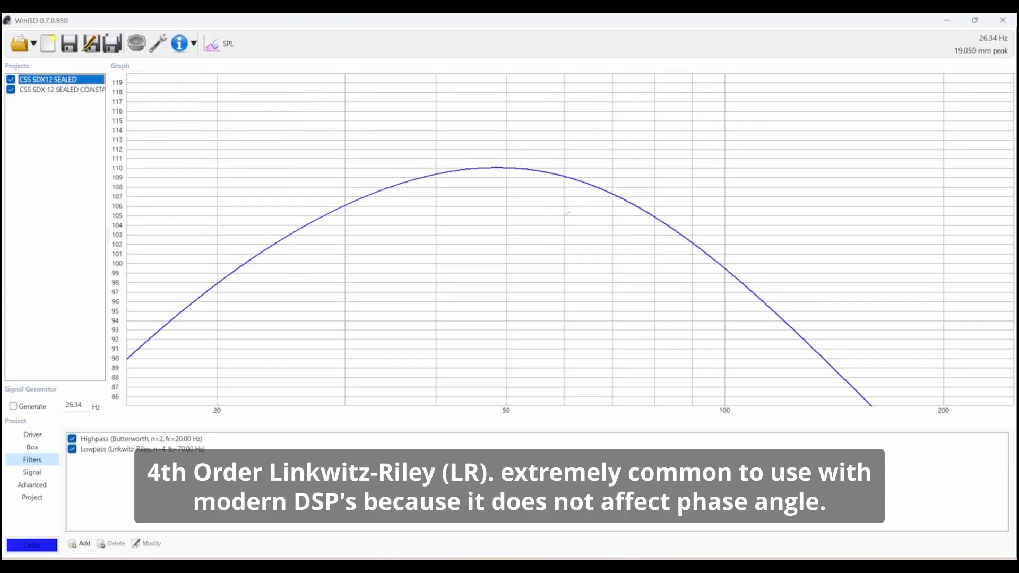
Set the second project's closed box volume to 0.965 ft^3.
click(49, 91)
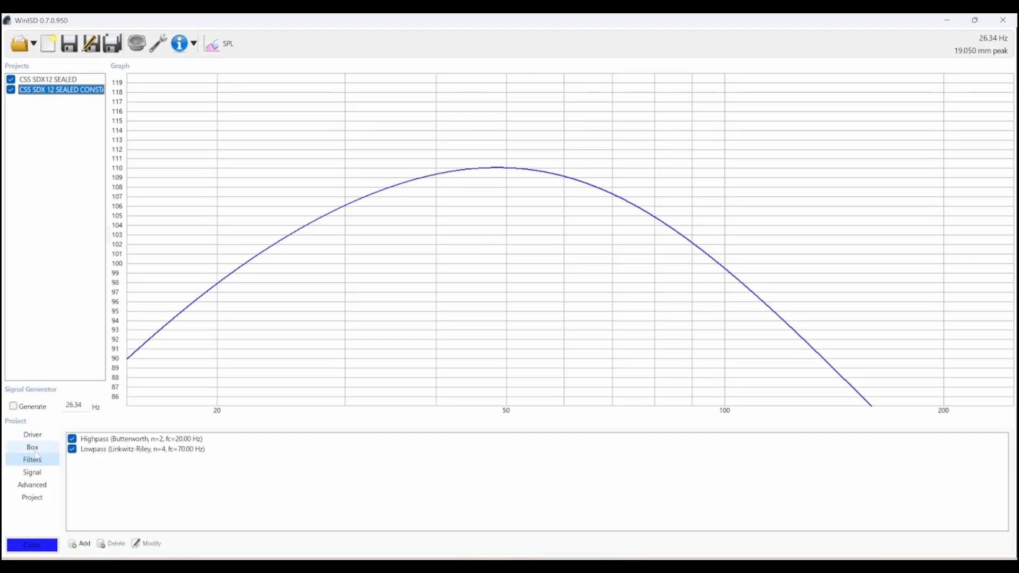
click(41, 448)
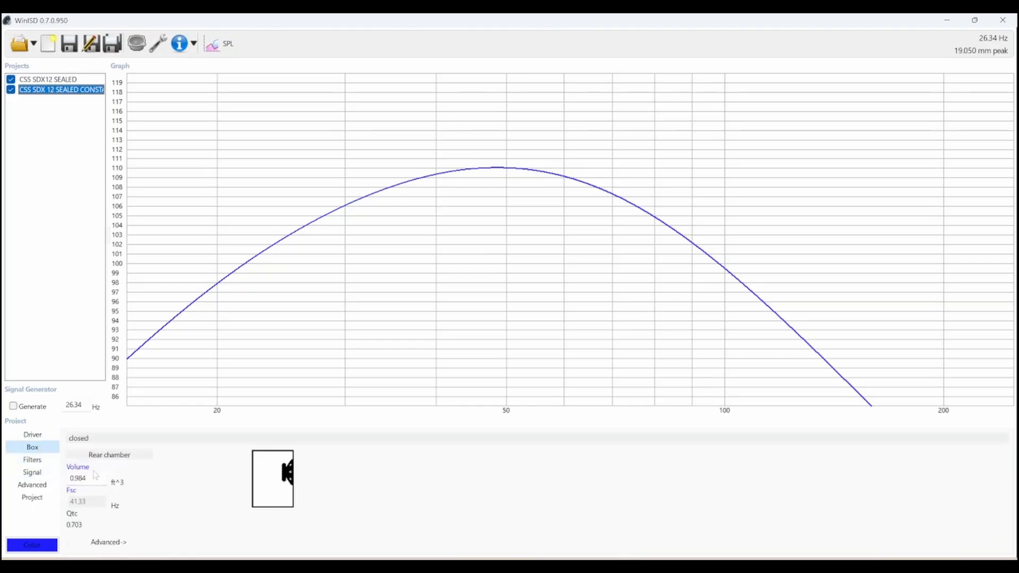
drag(86, 478, 63, 481)
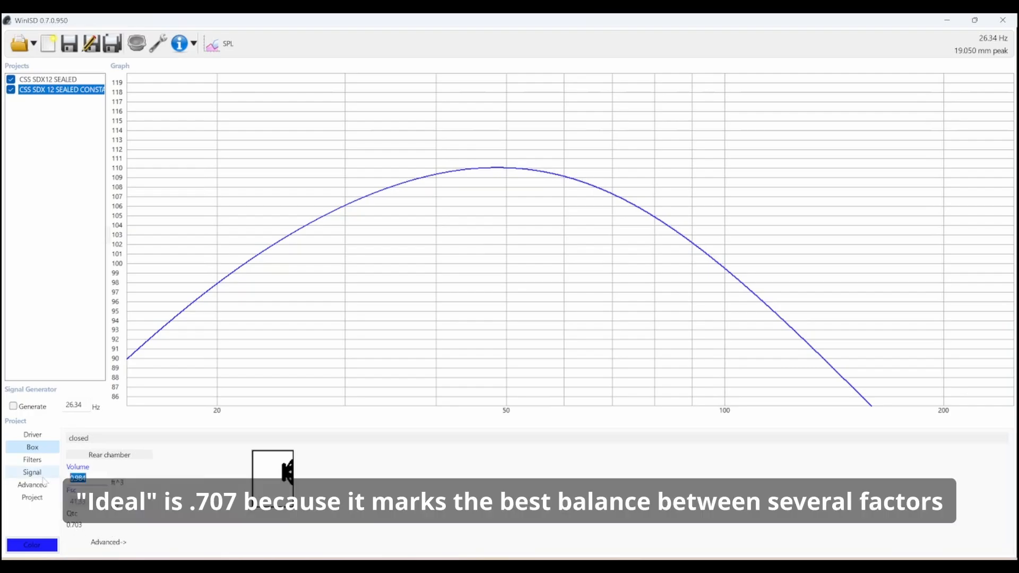
text(.965)
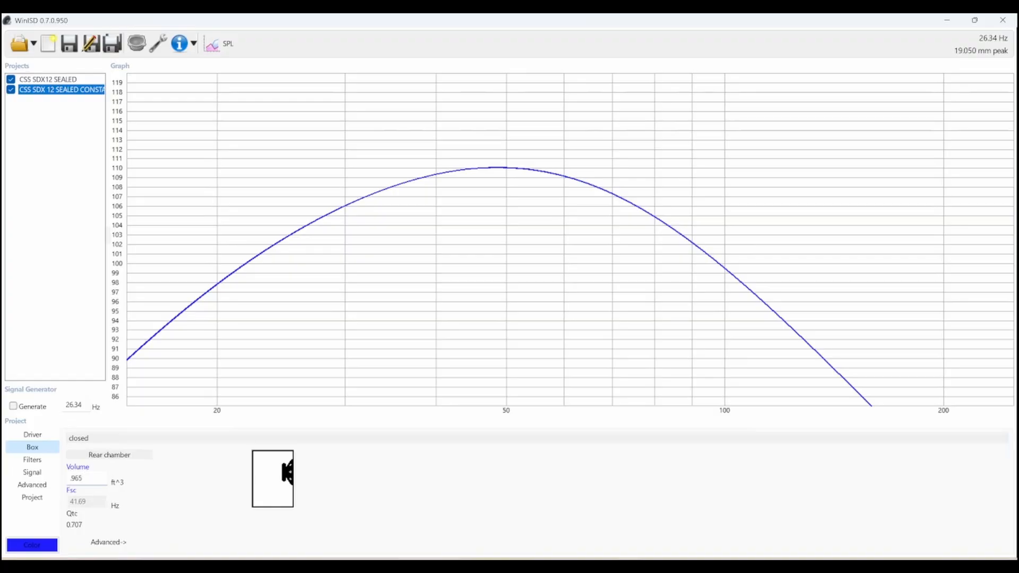
Try to retype the second project's box volume as 0.965 ft^3, dismissing the error messages.
key(ctrl+a)
text(.)
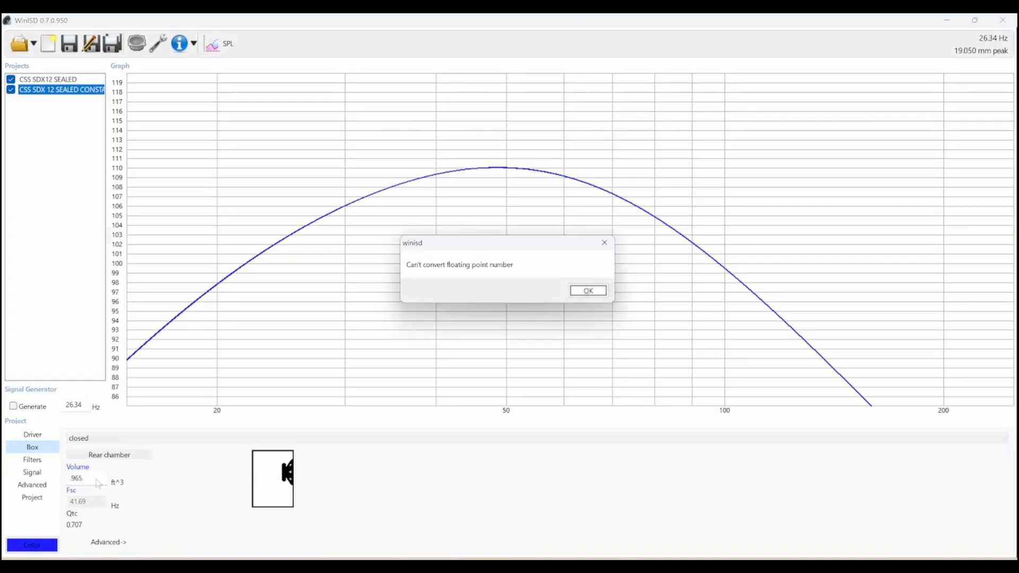
drag(487, 245, 279, 314)
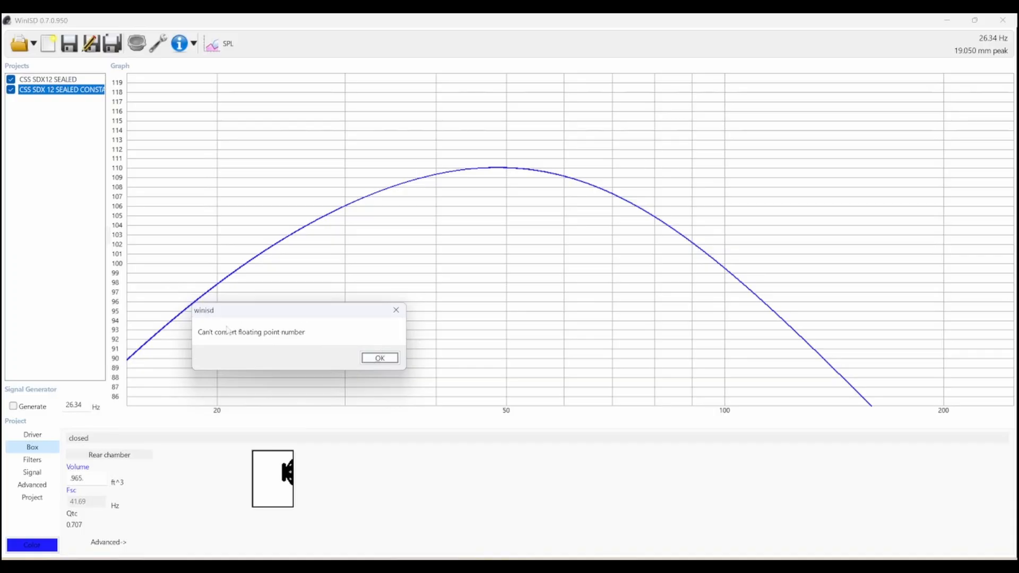
click(380, 357)
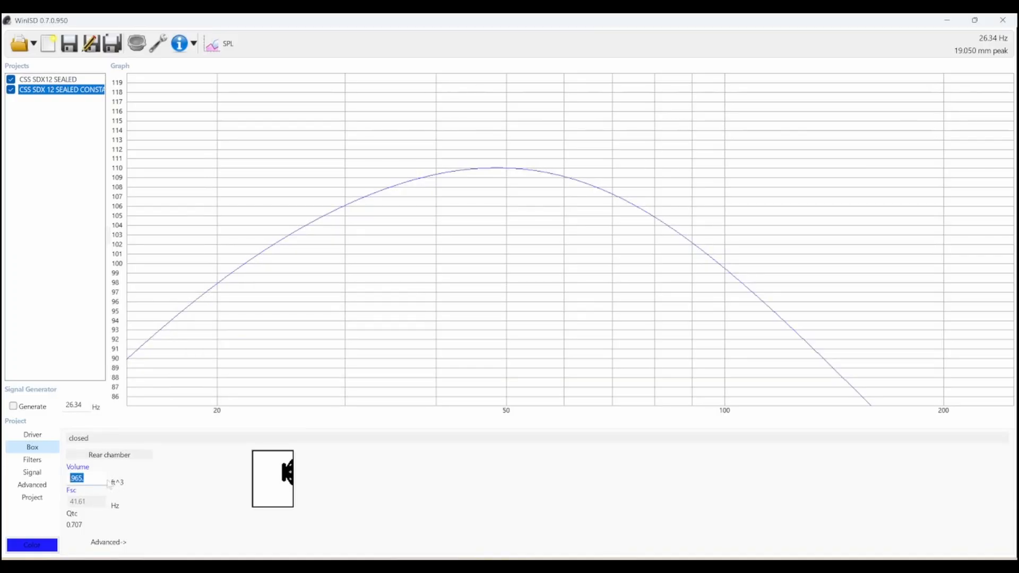
text(965)
drag(88, 479, 63, 477)
click(217, 368)
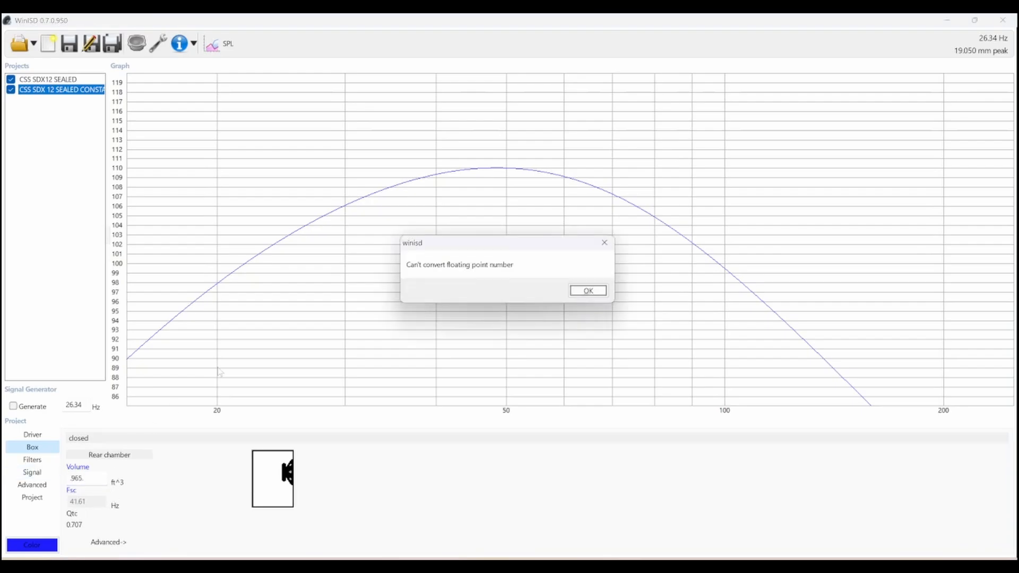
click(587, 292)
click(86, 478)
key(Return)
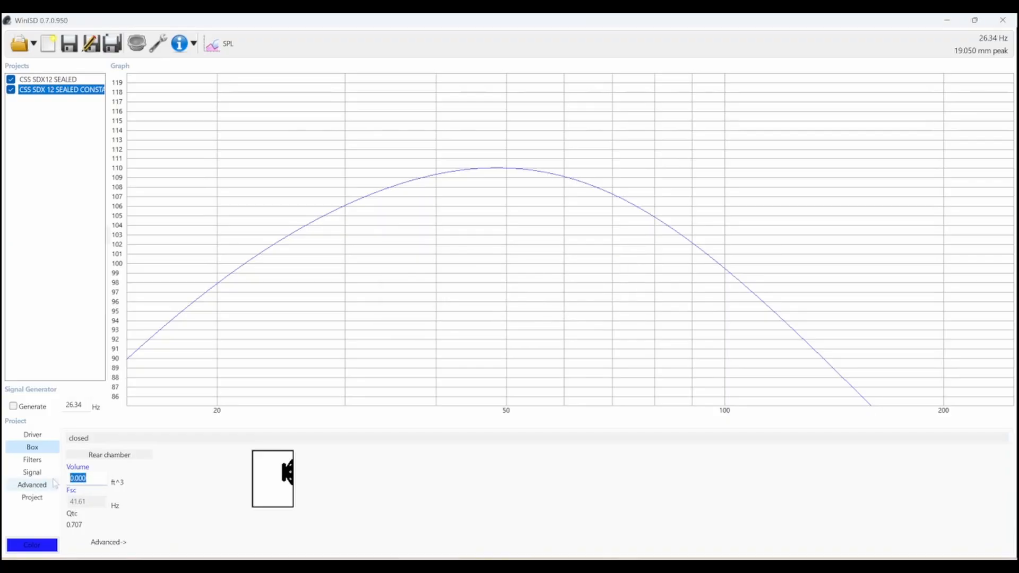
Replace the zeroed box volume in the second project with 0.965 ft^3.
click(32, 472)
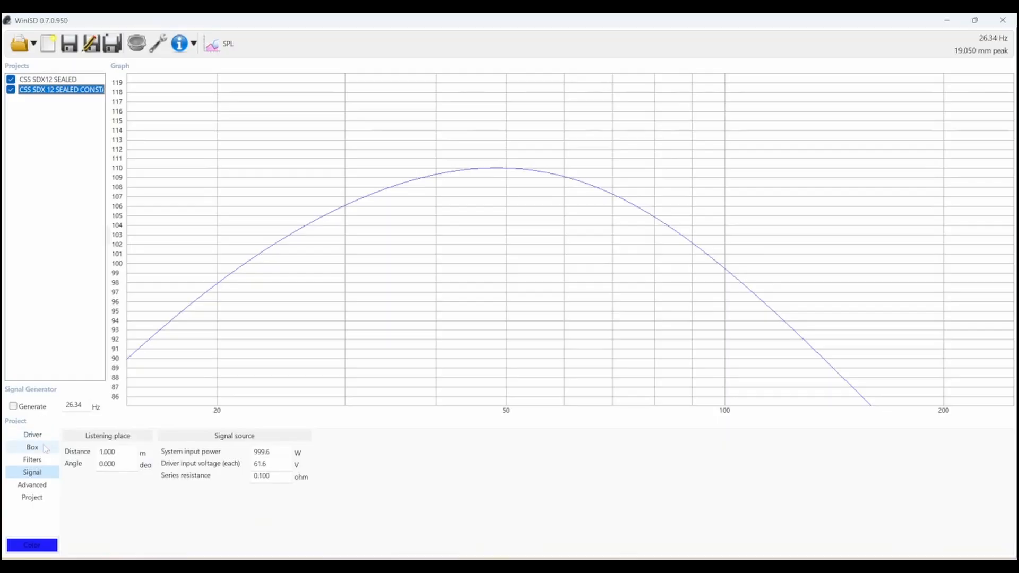
click(33, 447)
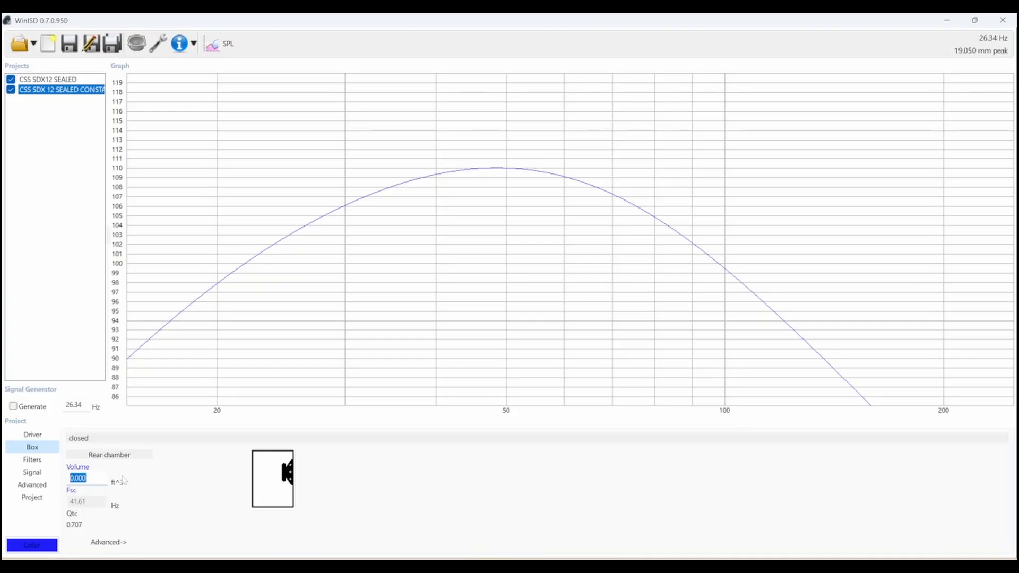
text(1)
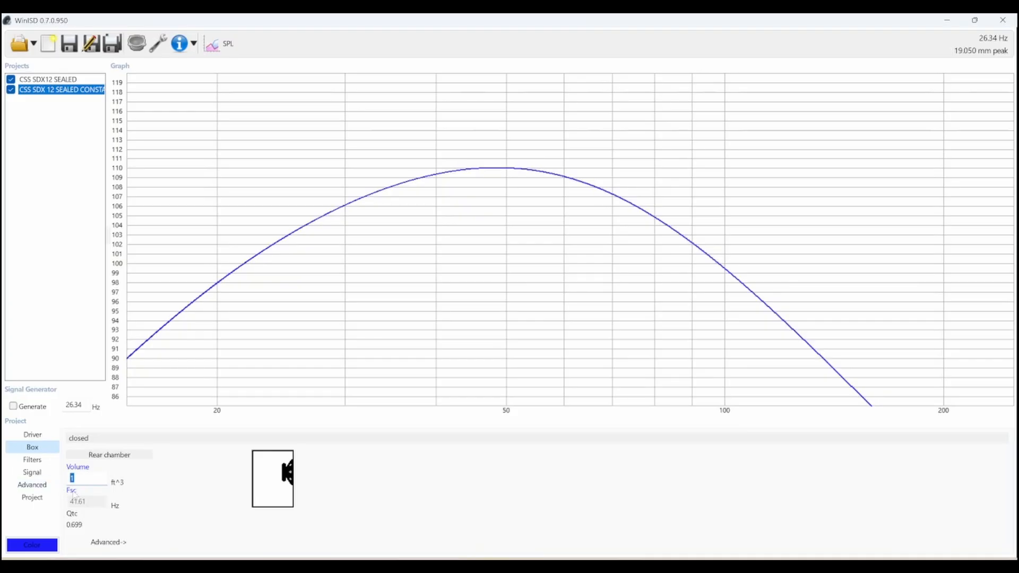
key(BackSpace)
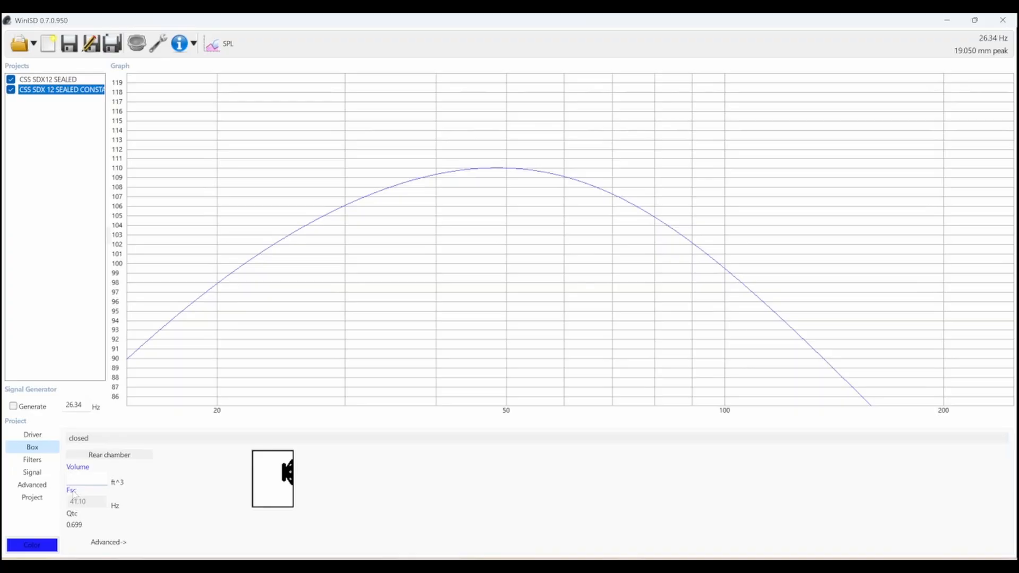
text(.965)
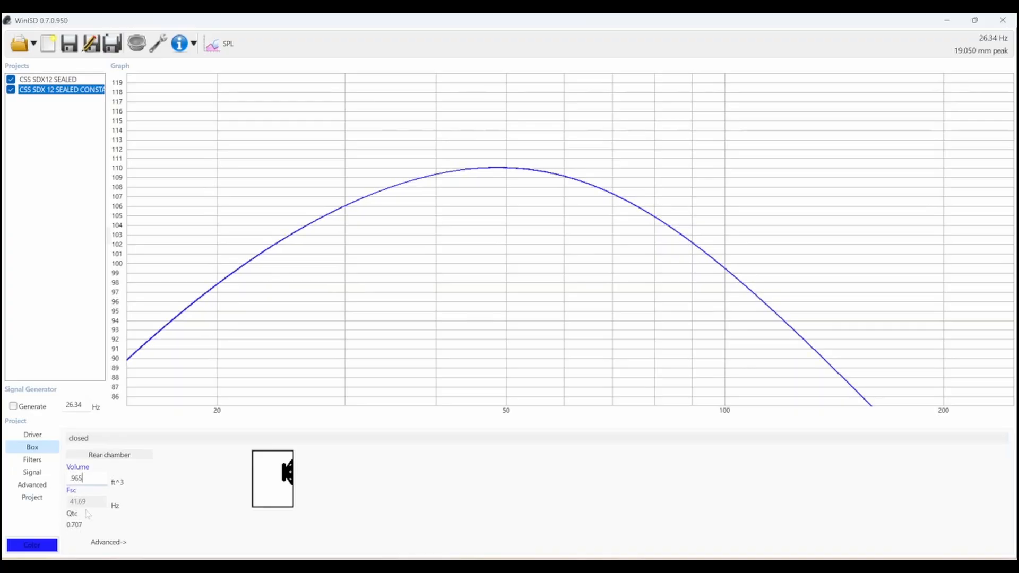
Enlarge the CSS SDX12 SEALED project's box volume to 2.367 ft^3 and read its SPL near 50 Hz.
click(51, 80)
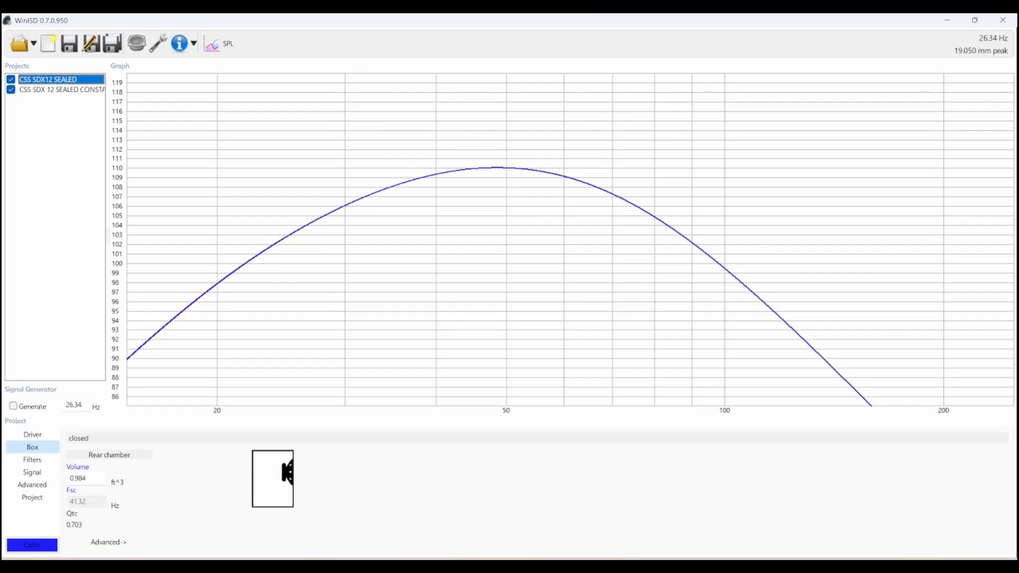
click(87, 479)
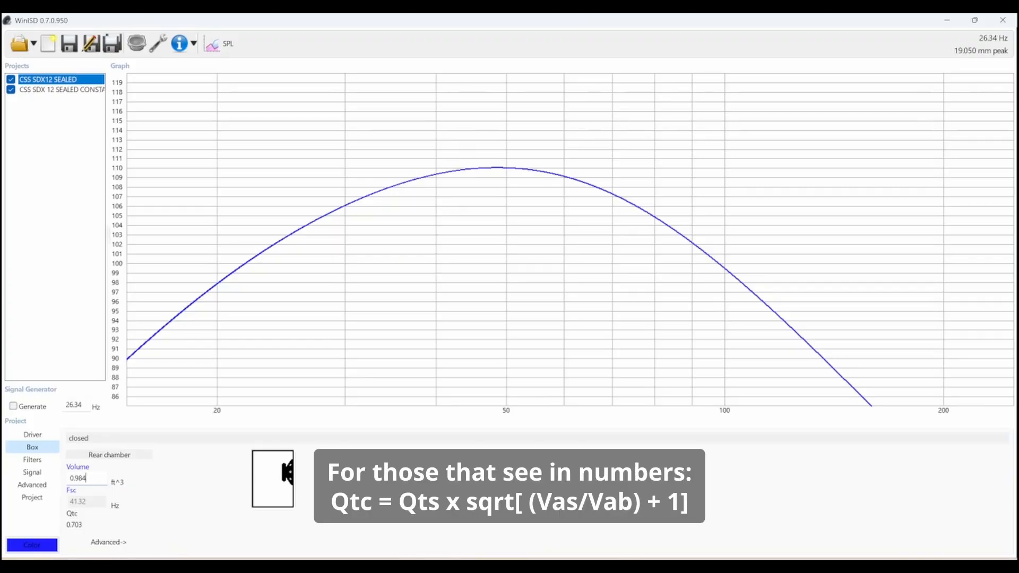
drag(87, 478, 42, 479)
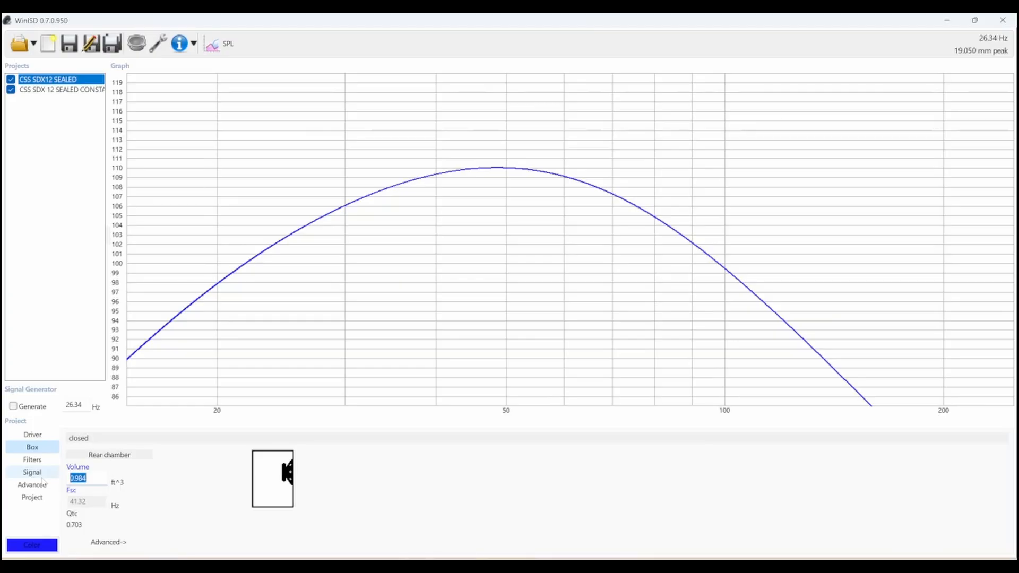
text(2.367)
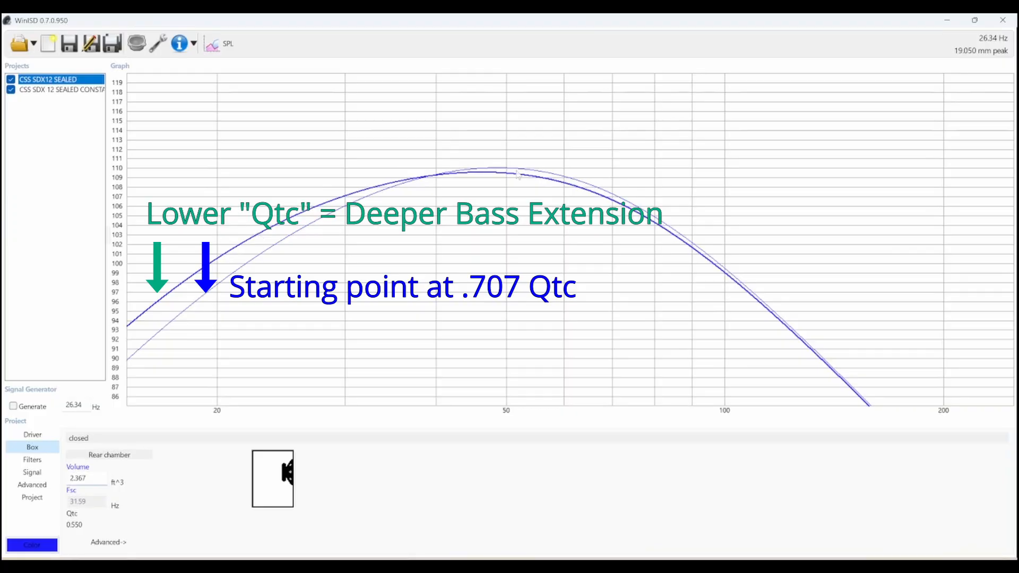
click(504, 165)
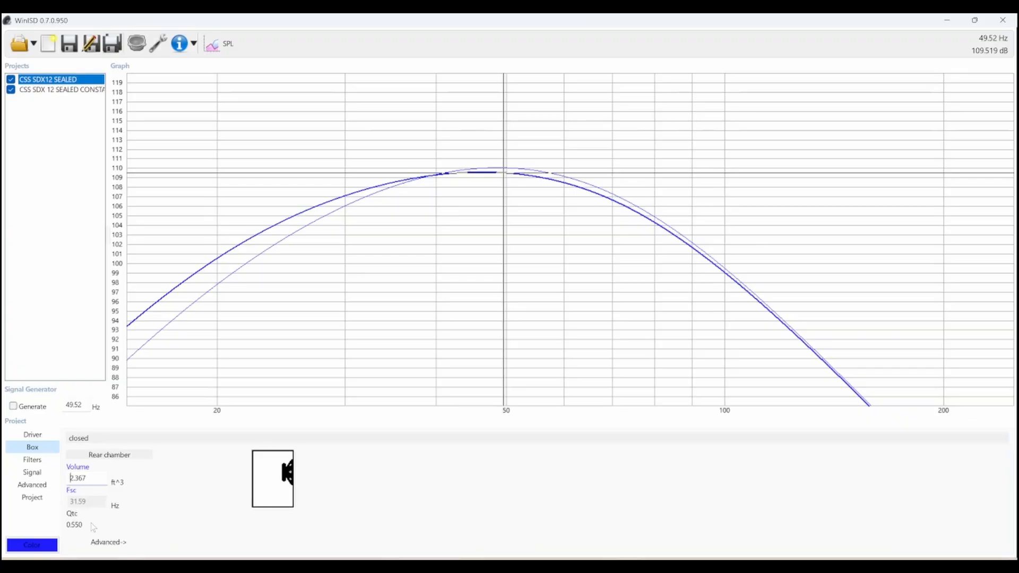
Lower the CSS SDX12 SEALED project's box volume in small increments to 0.984 ft^3.
drag(88, 479, 58, 483)
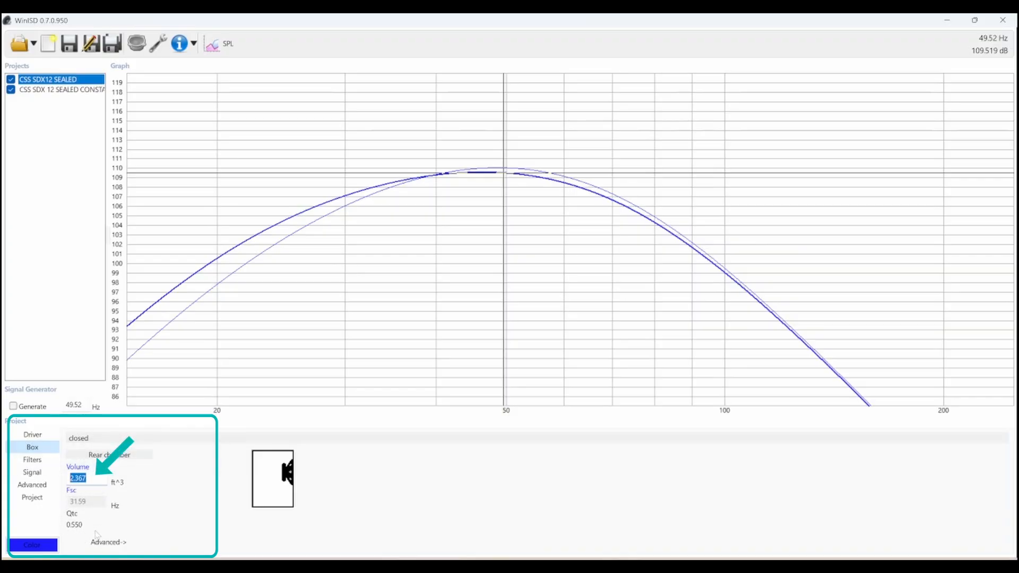
text(1.855)
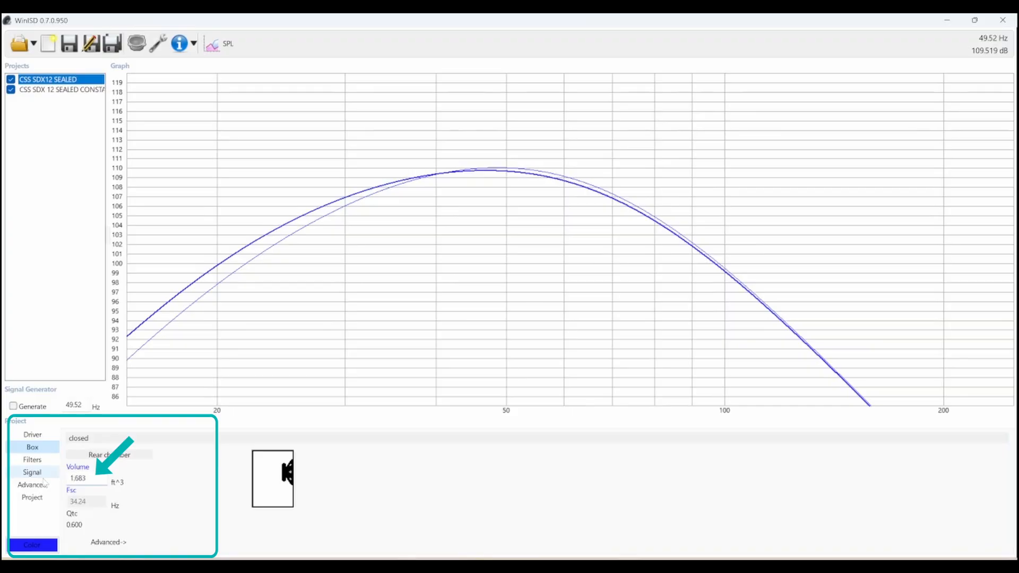
key(Down)
key(Down)
key(Down)
key(Down)
key(Down)
key(Down)
key(Down)
key(Down)
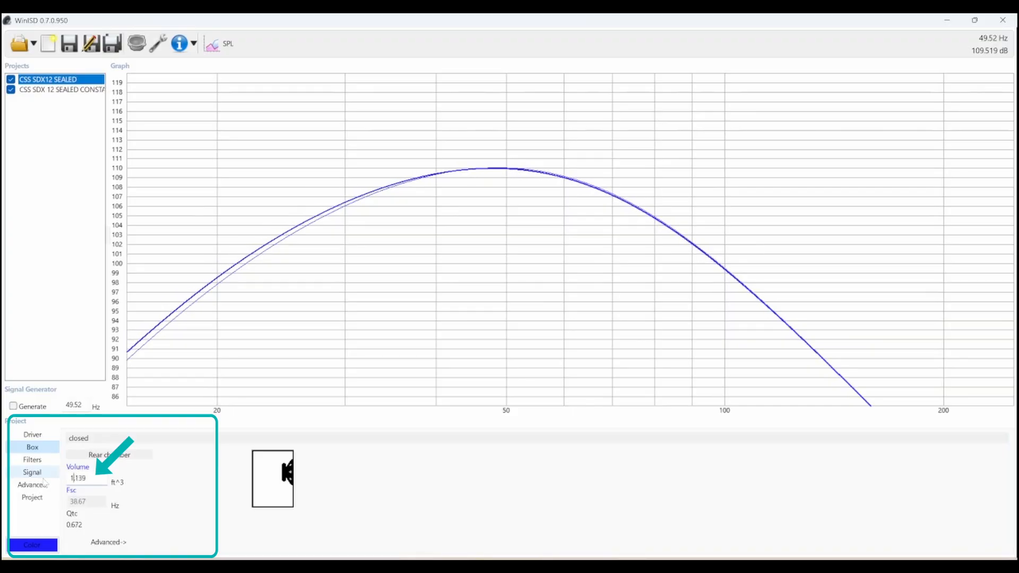
key(Down)
key(Down)
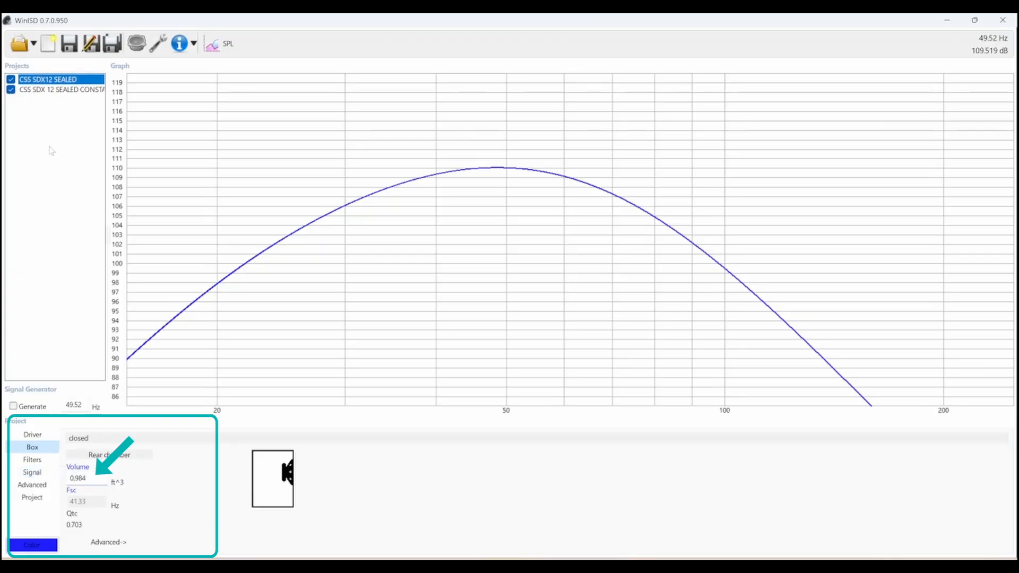
Shrink the CSS SDX12 SEALED project's box volume stepwise through 0.892 ft^3 to 0.634 ft^3.
drag(92, 479, 44, 486)
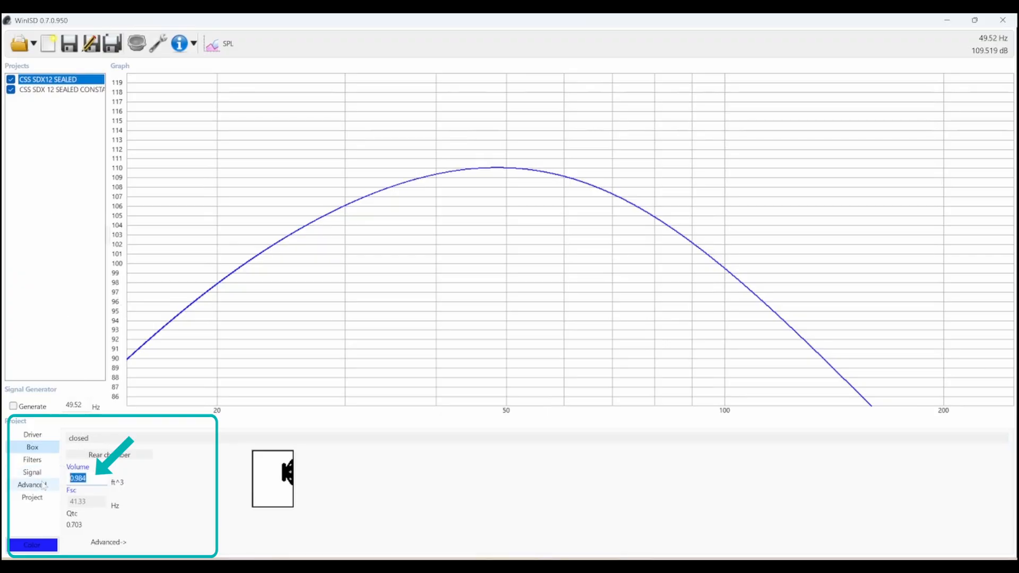
text(0.892)
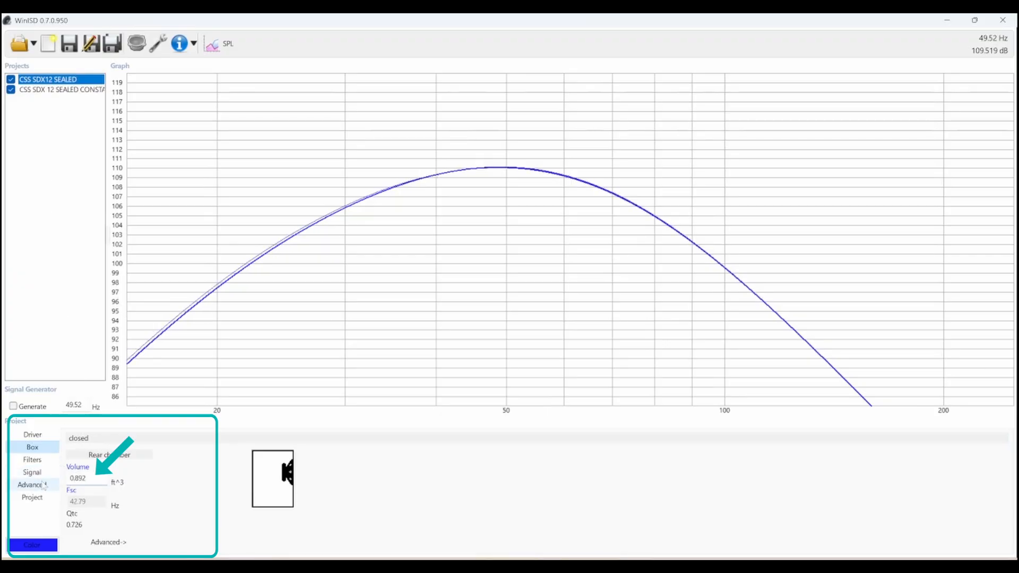
key(Down)
key(Down)
key(Down)
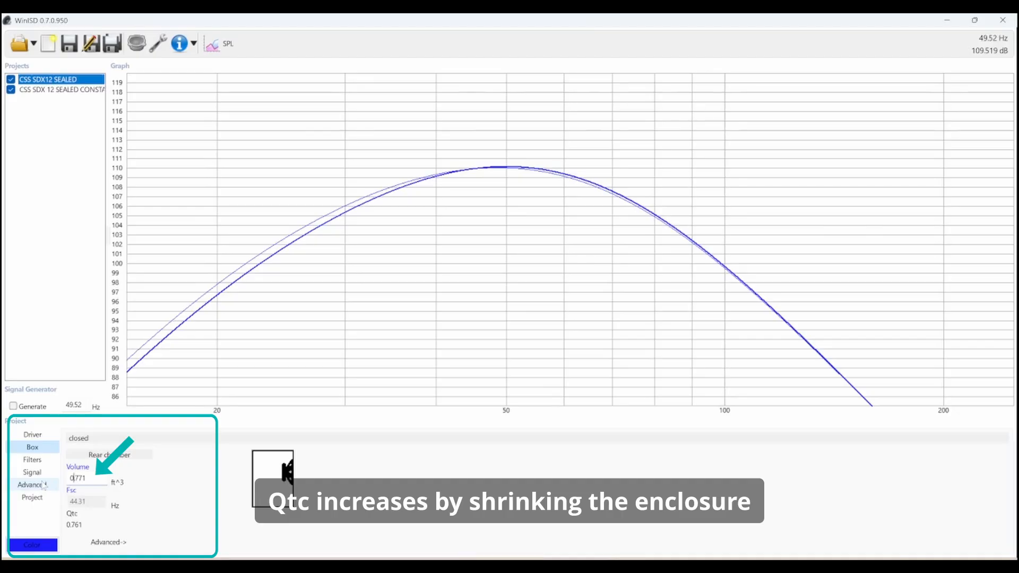
key(Down)
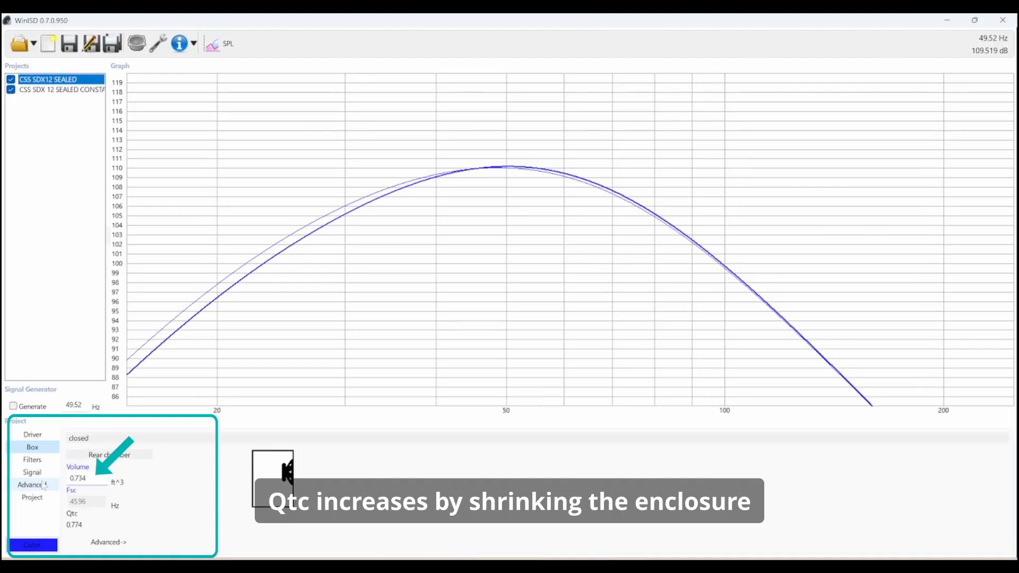
key(Down)
key(Down)
key(Down)
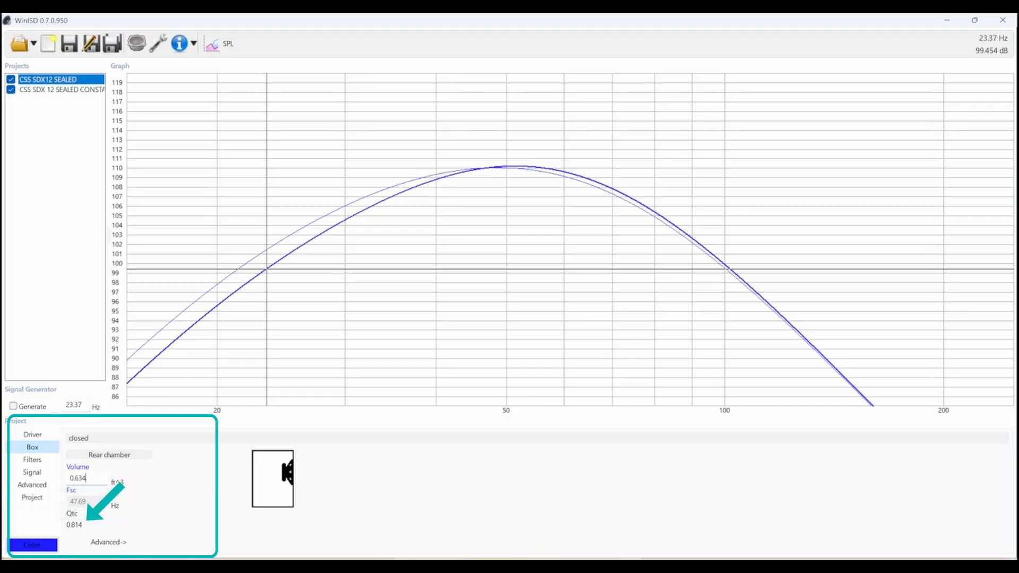
Reduce the same project's box volume further to 0.450 ft^3 and read its SPL near 29 Hz.
key(Down)
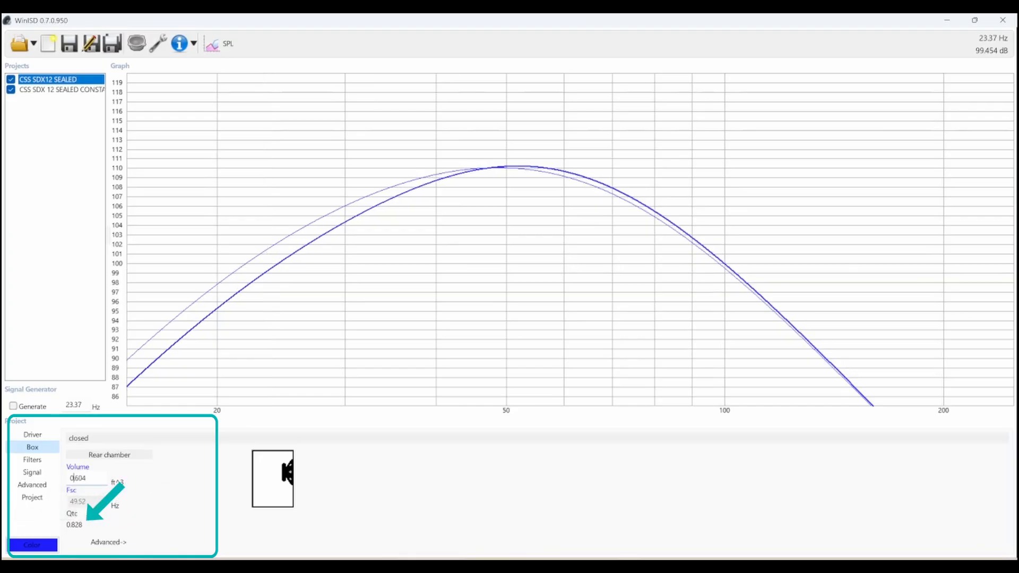
key(Down)
key(Down)
key(Down)
key(Down)
key(Down)
key(Down)
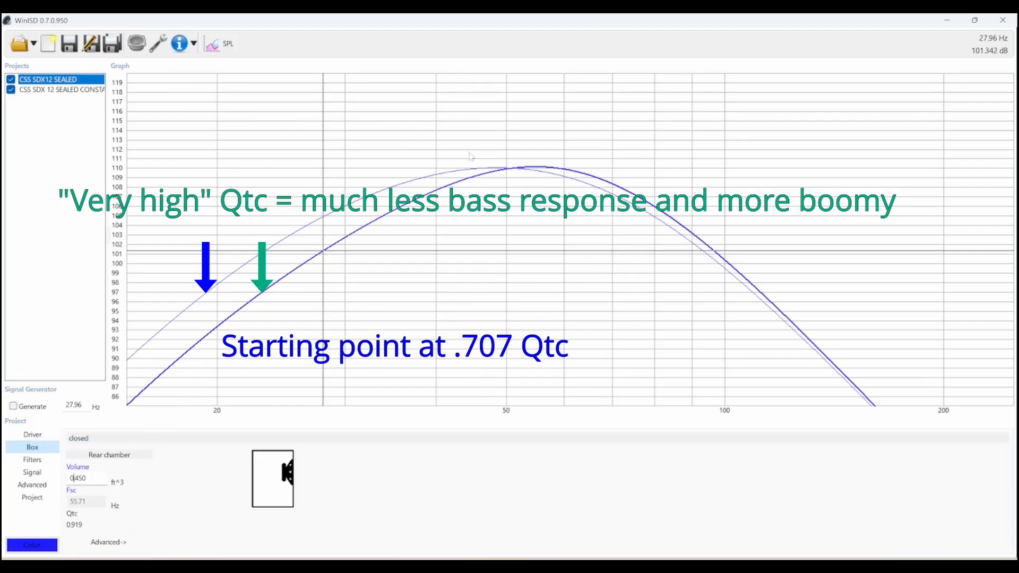
drag(471, 162, 340, 192)
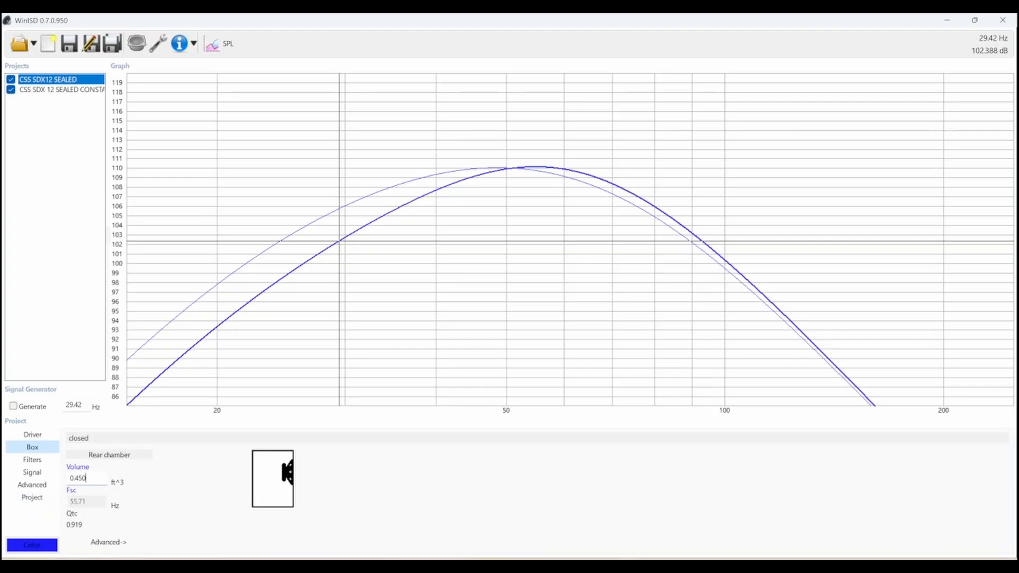
Bring the CSS SDX12 SEALED project's box volume back up in increments to 0.771 ft^3.
mouse_move(88, 478)
mouse_down()
mouse_move(33, 476)
mouse_move(87, 478)
mouse_move(69, 478)
mouse_up()
text(0.634)
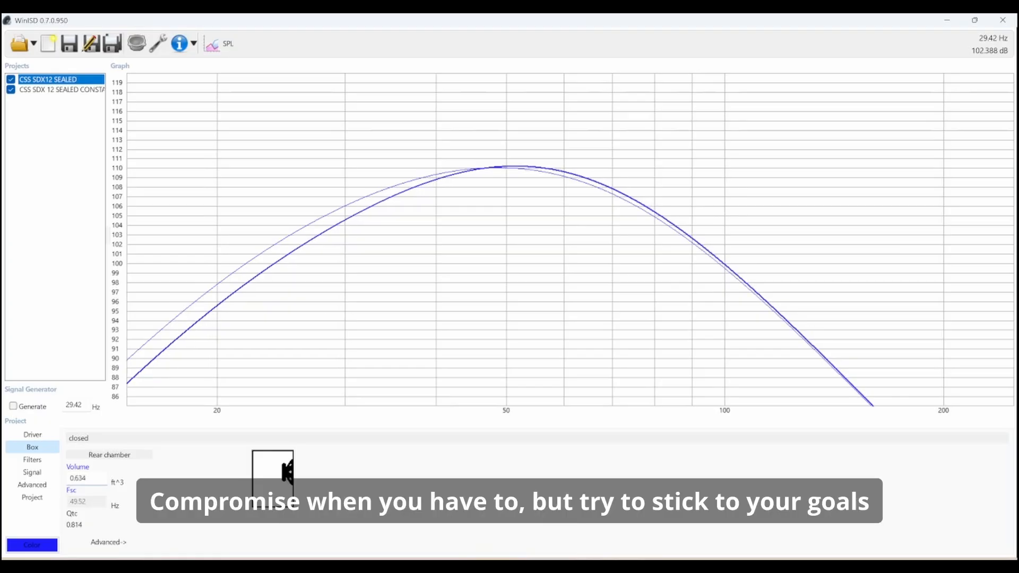
key(Up)
key(Up)
key(Up)
key(Up)
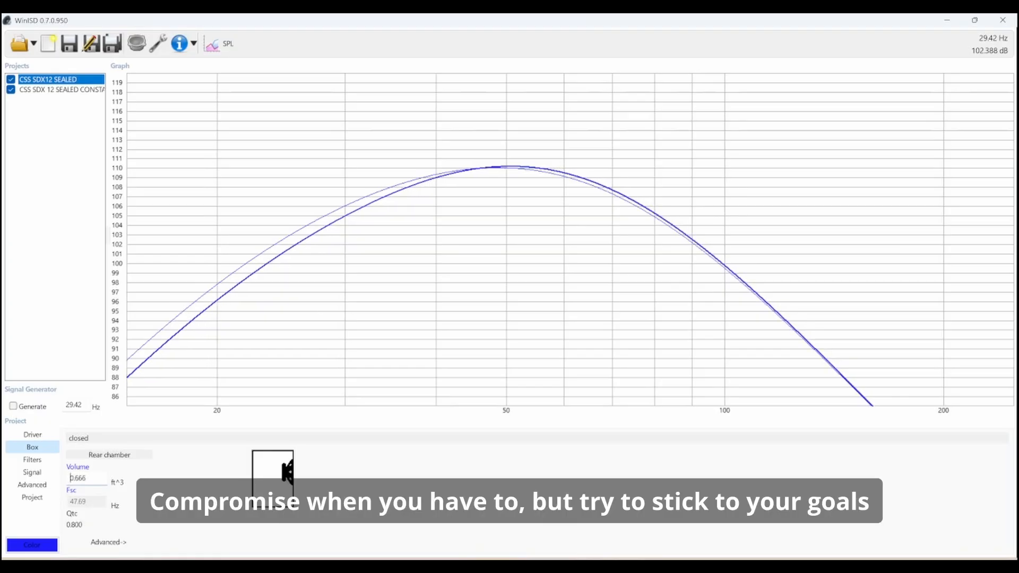
drag(88, 479, 52, 476)
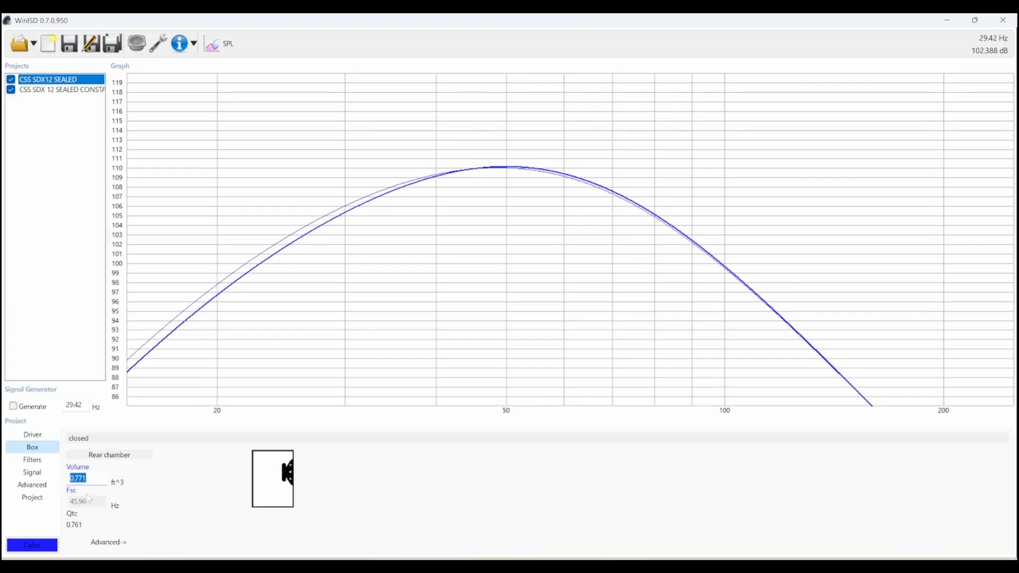
Switch the graph from SPL to Cone excursion to compare both projects.
click(232, 53)
click(259, 173)
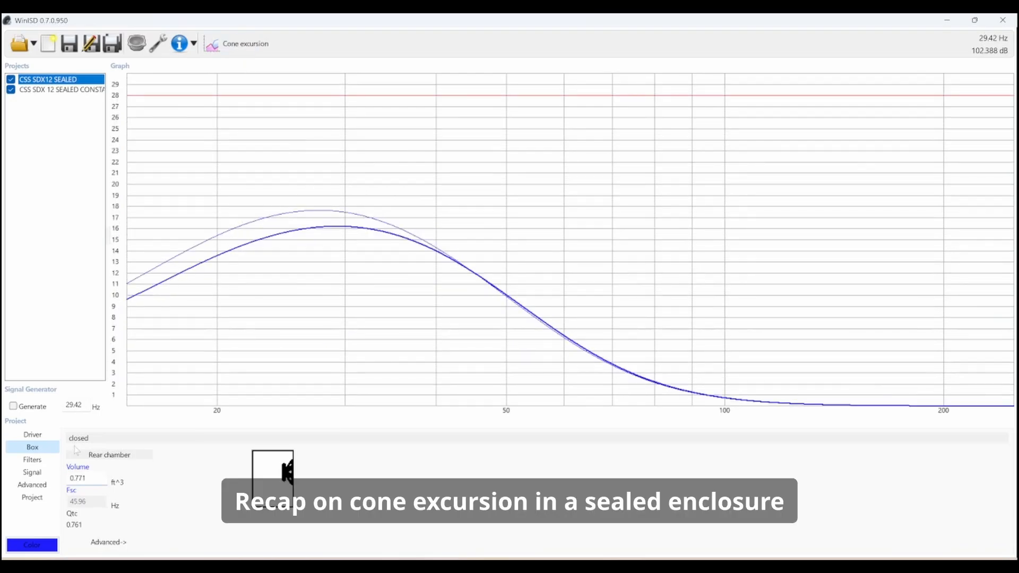
Check the CSS SDX12 SEALED project's filters and signal, and increase its box volume stepwise through 0.986 ft^3 to 1.857 ft^3.
click(46, 461)
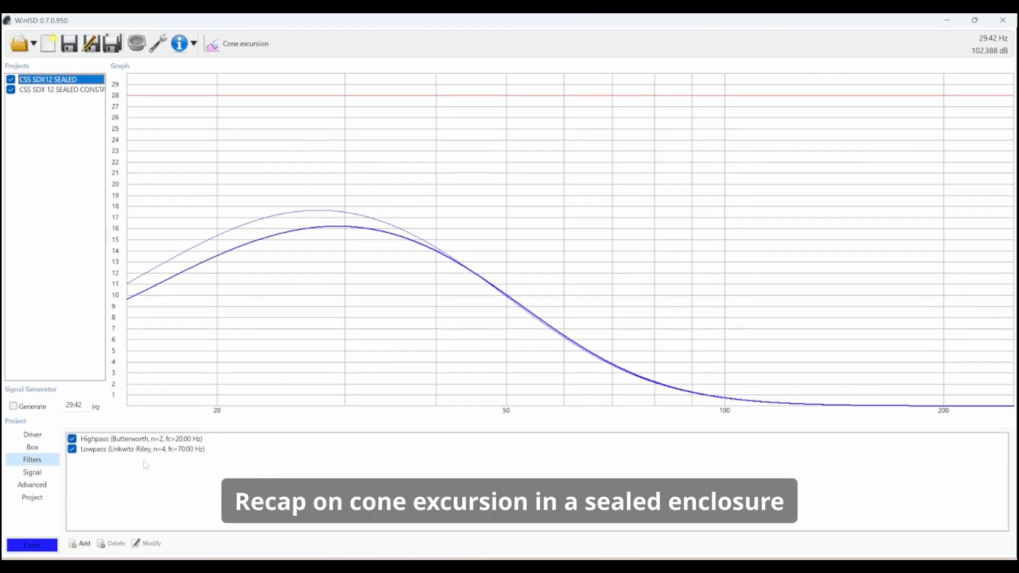
click(41, 474)
click(35, 449)
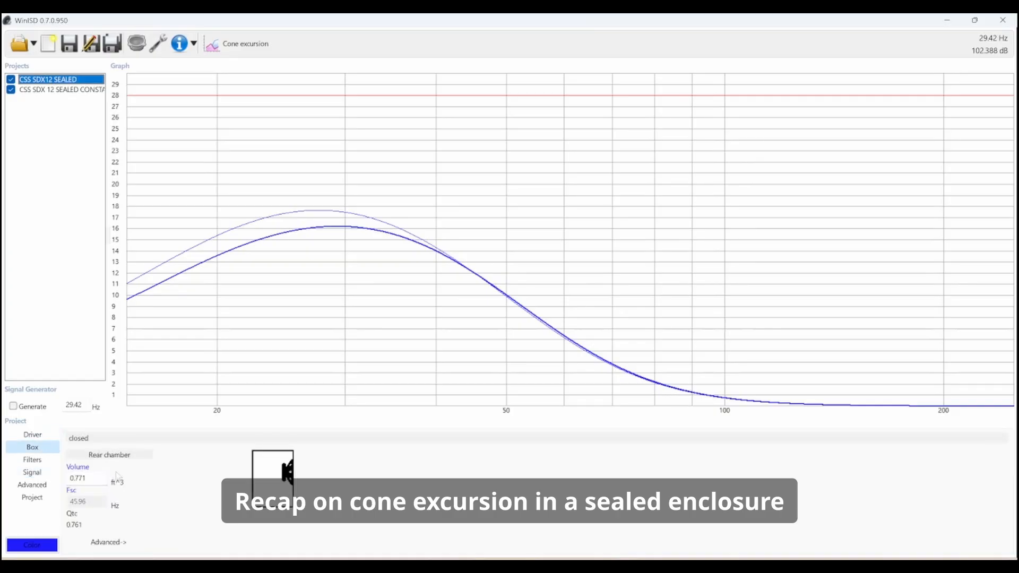
text(1.387)
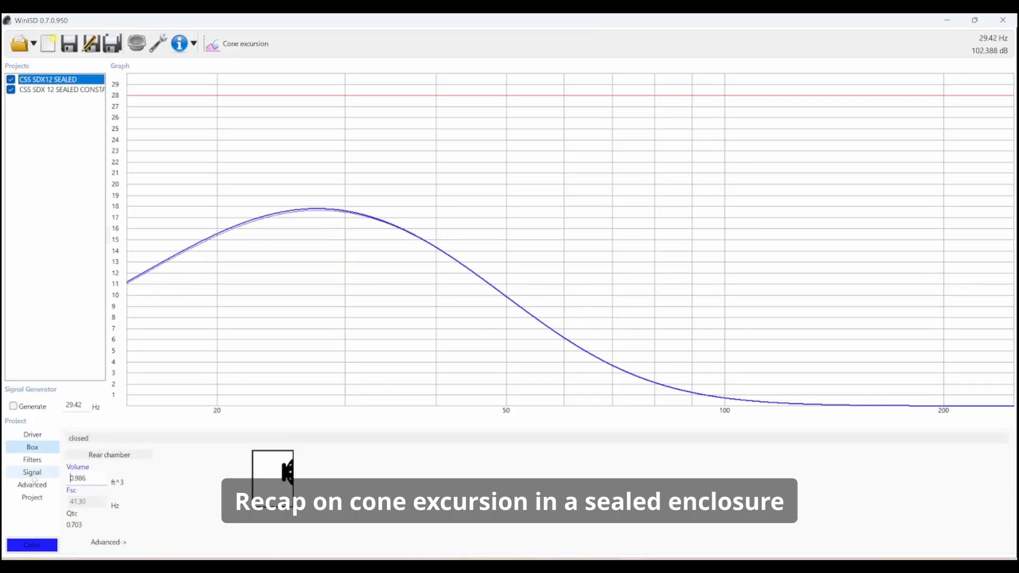
key(Up)
key(Up)
key(Up)
key(Up)
key(Up)
key(Up)
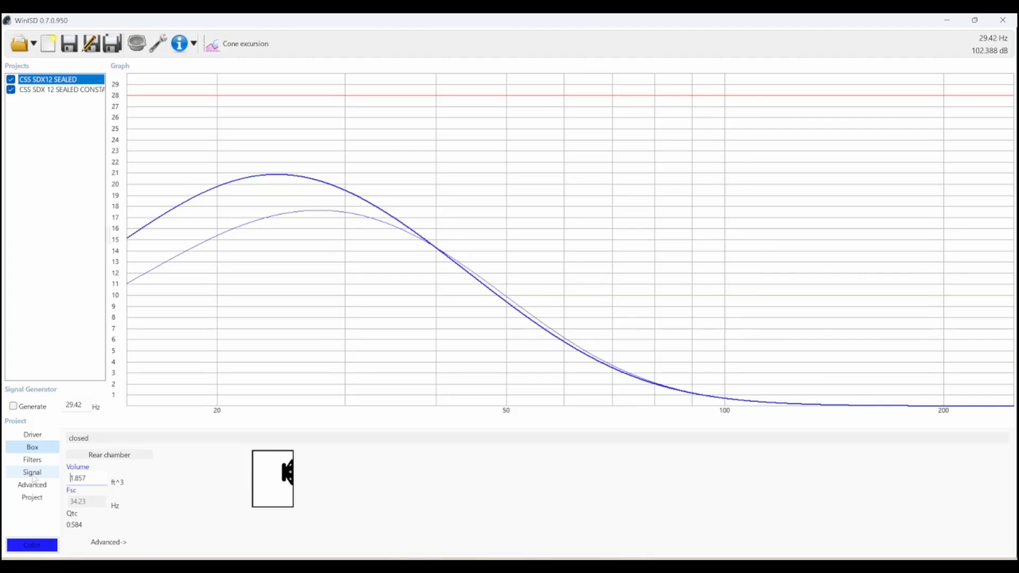
Reduce the CSS SDX12 SEALED project's box volume in steps to 1.141 ft^3 while comparing cone excursion.
key(Down)
key(Down)
key(Down)
key(Down)
key(Down)
key(Down)
key(Down)
key(Down)
key(Down)
key(Down)
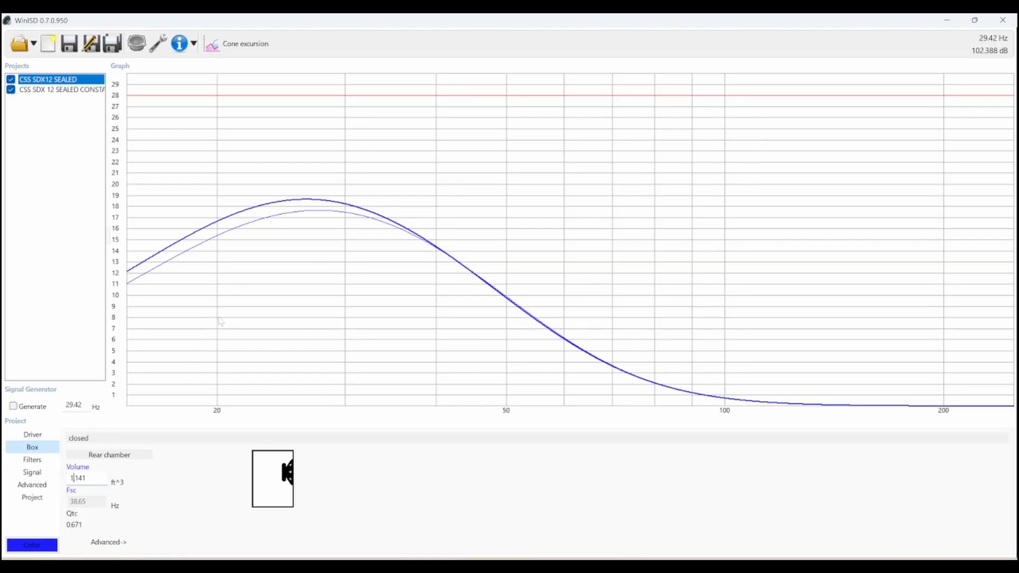
Switch the graph to Group Delay and shrink the CSS SDX12 SEALED project's box volume to 0.390 ft^3.
click(250, 38)
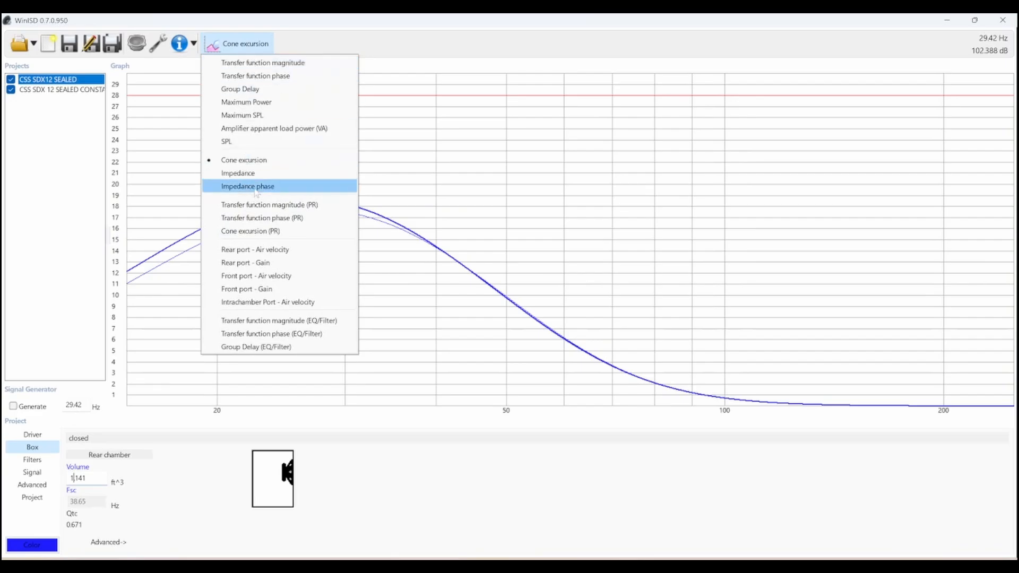
click(265, 90)
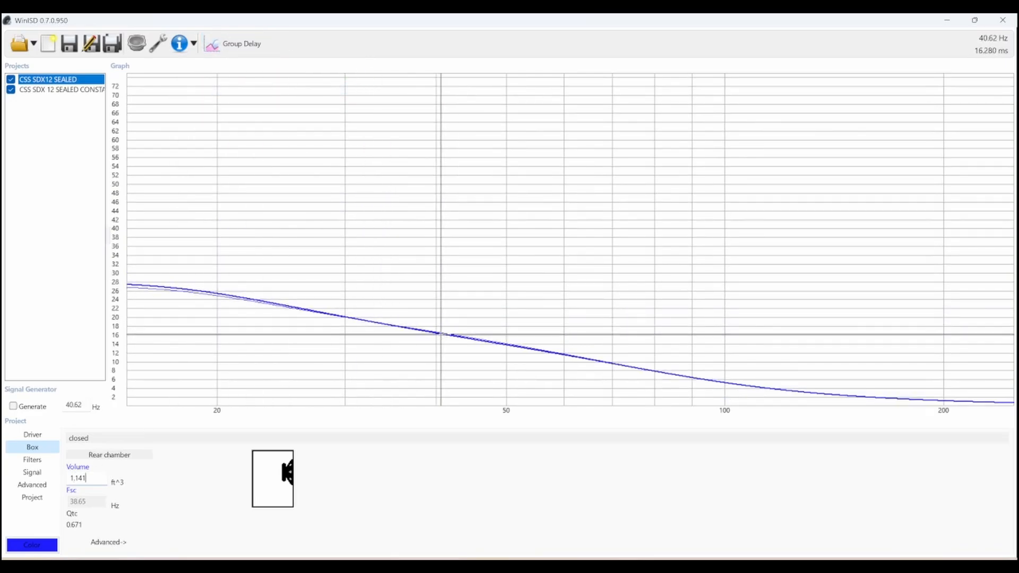
drag(78, 467, 45, 477)
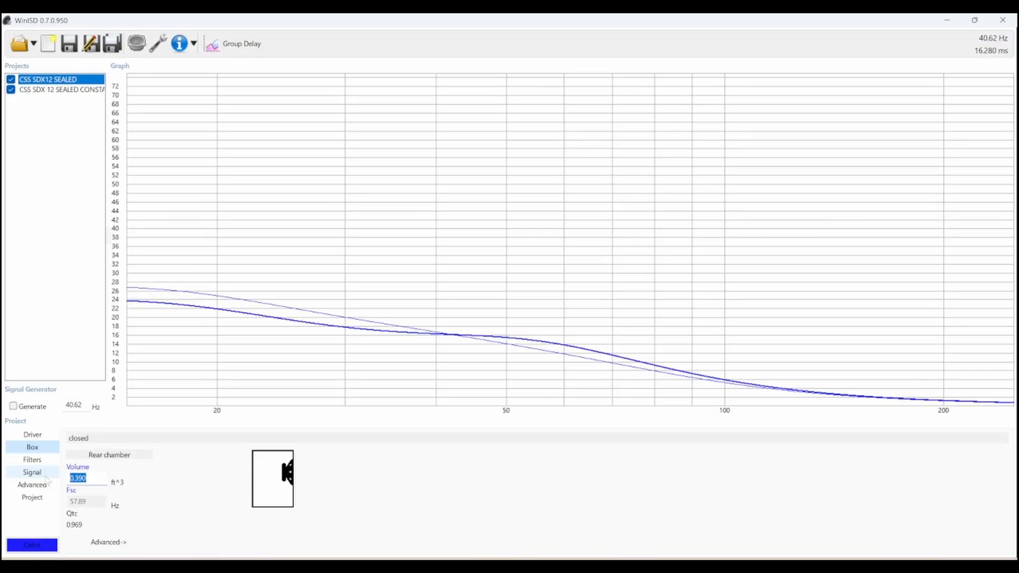
key(BackSpace)
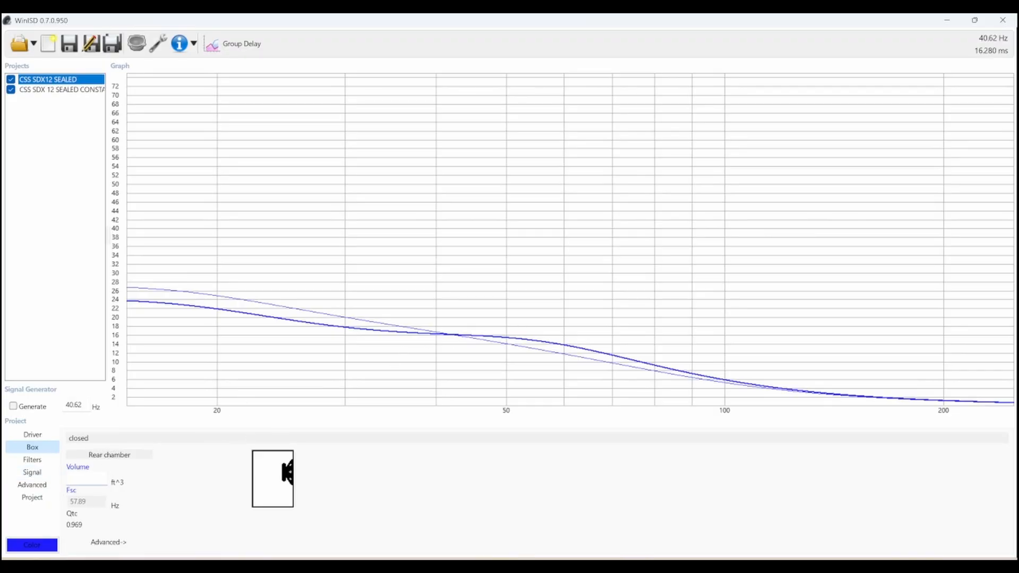
key(ctrl+z)
Switch the graph to SPL and enlarge the box volume through 0.815 and 0.856 ft^3 to 2.504 ft^3.
click(234, 44)
click(234, 142)
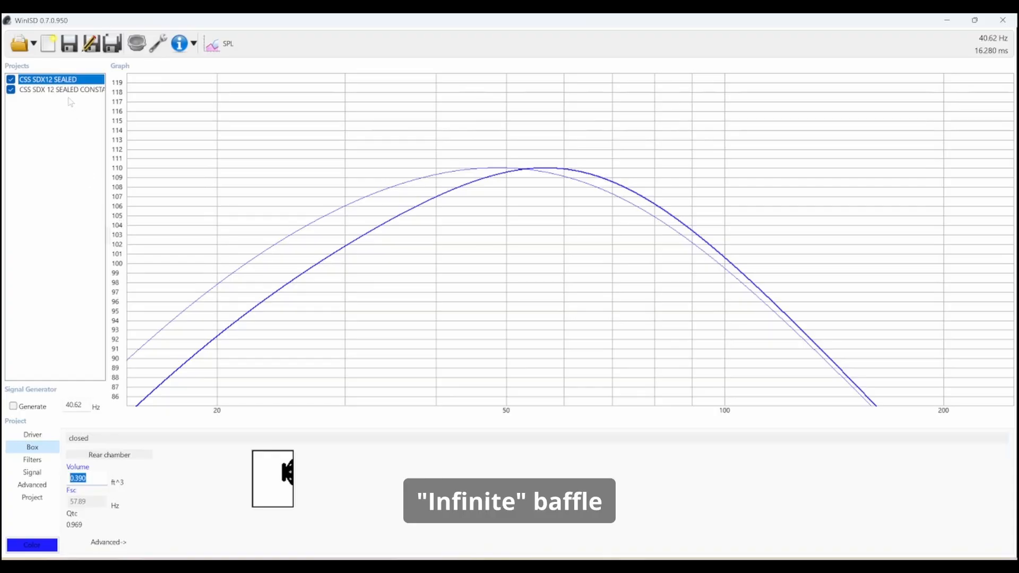
text(0.815)
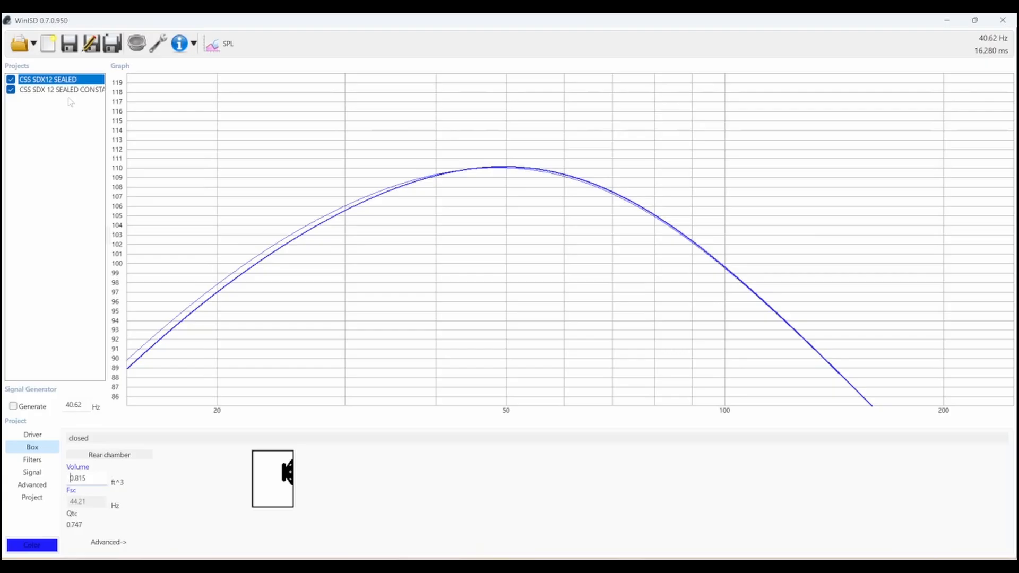
key(Up)
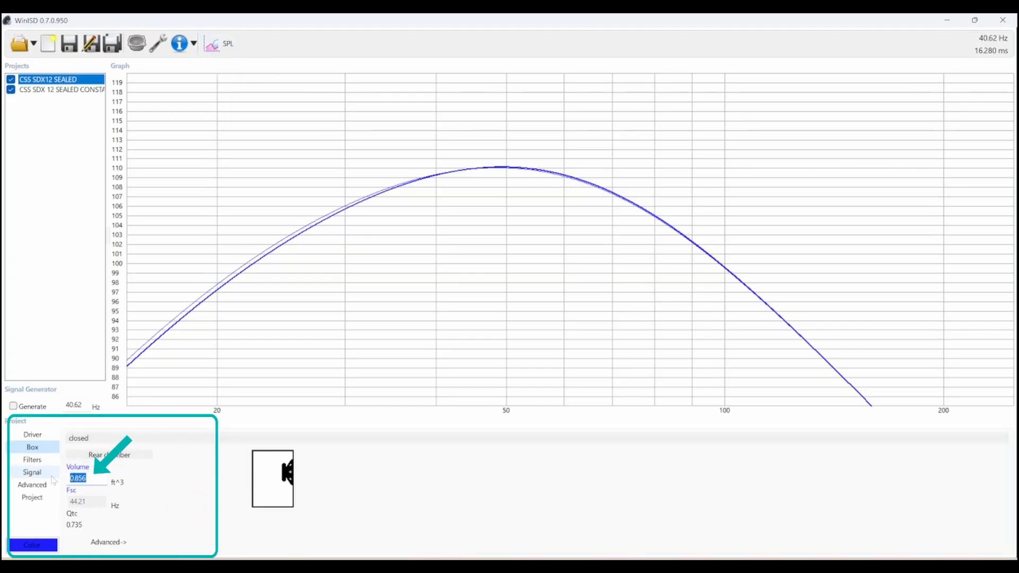
text(2.504)
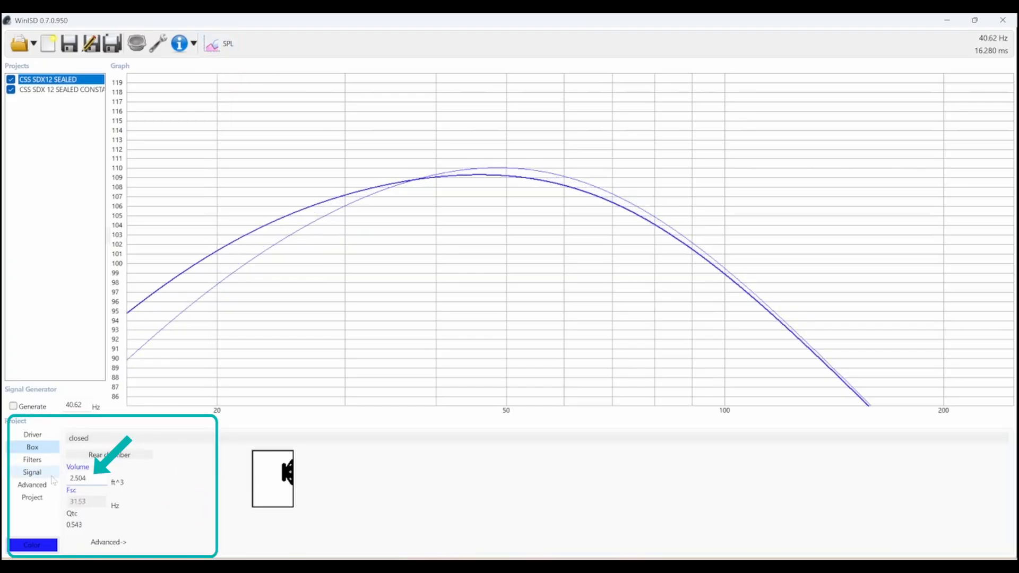
Open the SDX12 driver's Thiele/Small parameters for viewing and cycle the Vas value through its units.
click(28, 435)
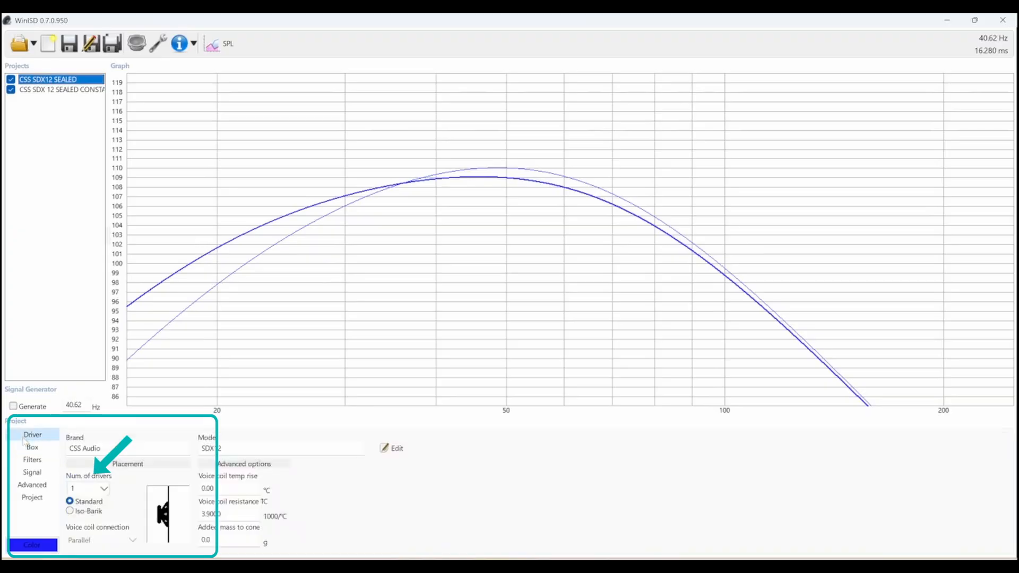
click(392, 448)
click(150, 134)
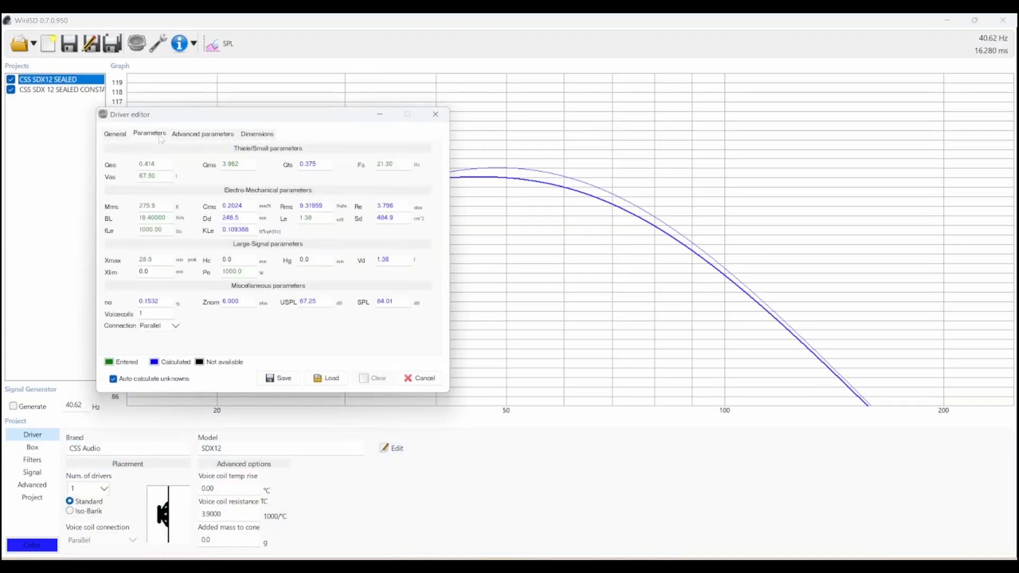
click(181, 178)
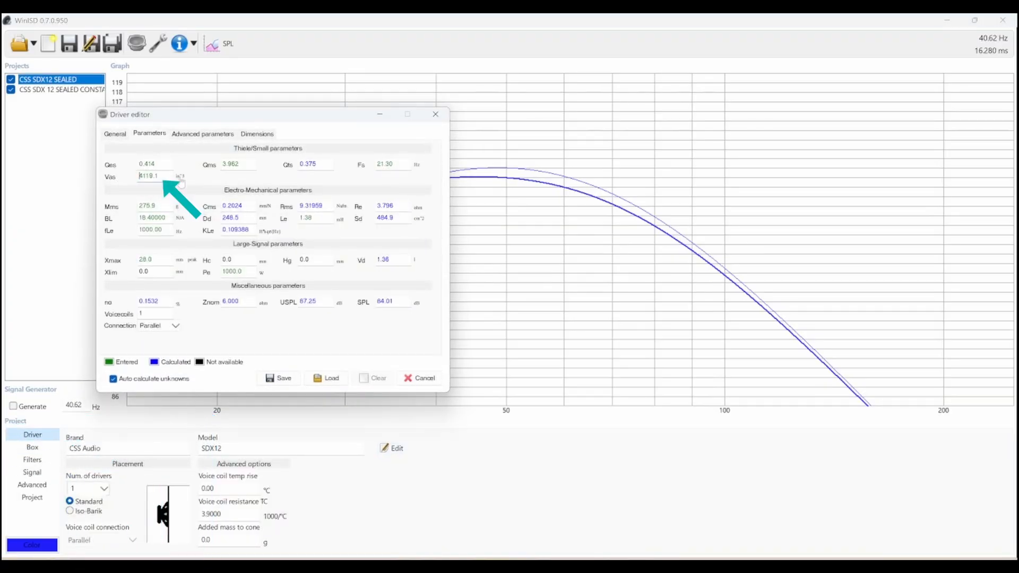
click(181, 178)
click(181, 178)
click(180, 177)
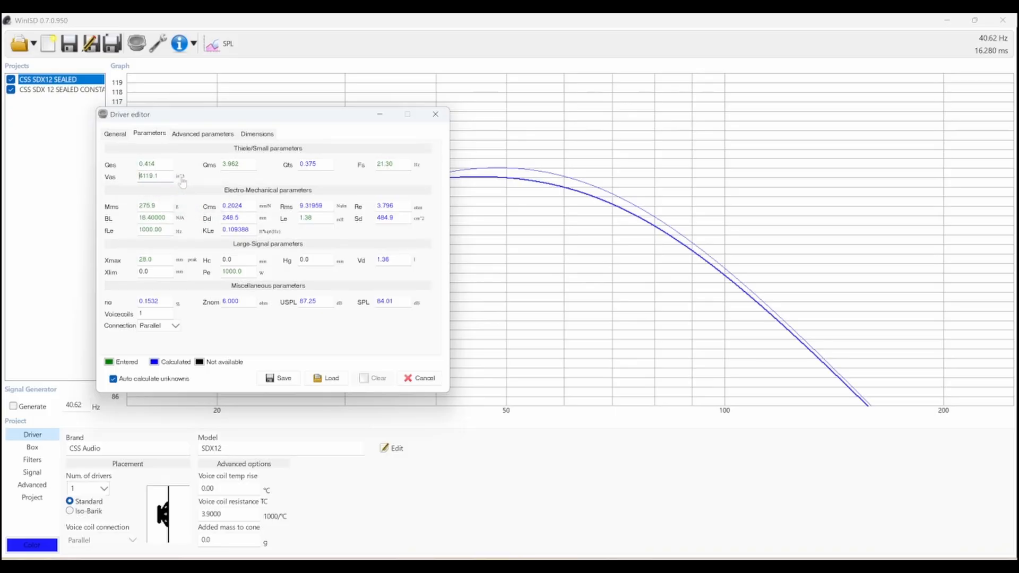
click(181, 178)
click(180, 177)
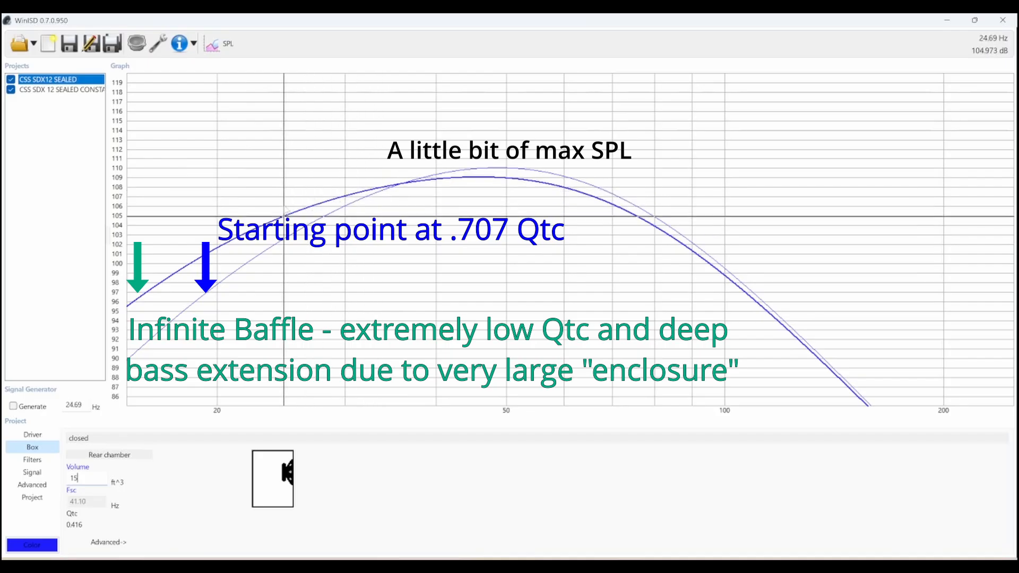
Check the CSS SDX12 SEALED project's filter list and signal source settings, and switch the graph from Cone excursion to SPL.
click(33, 461)
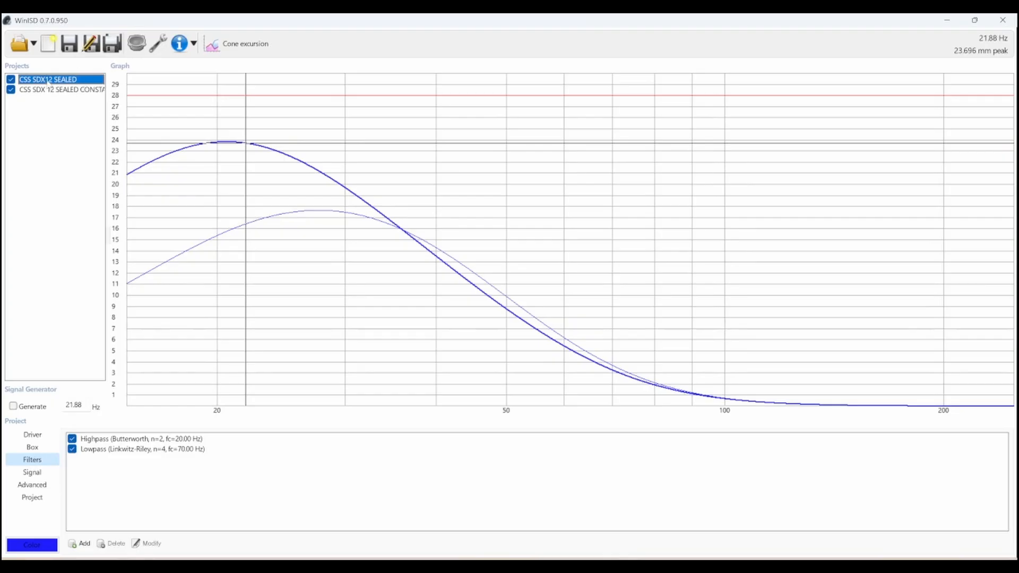
click(32, 472)
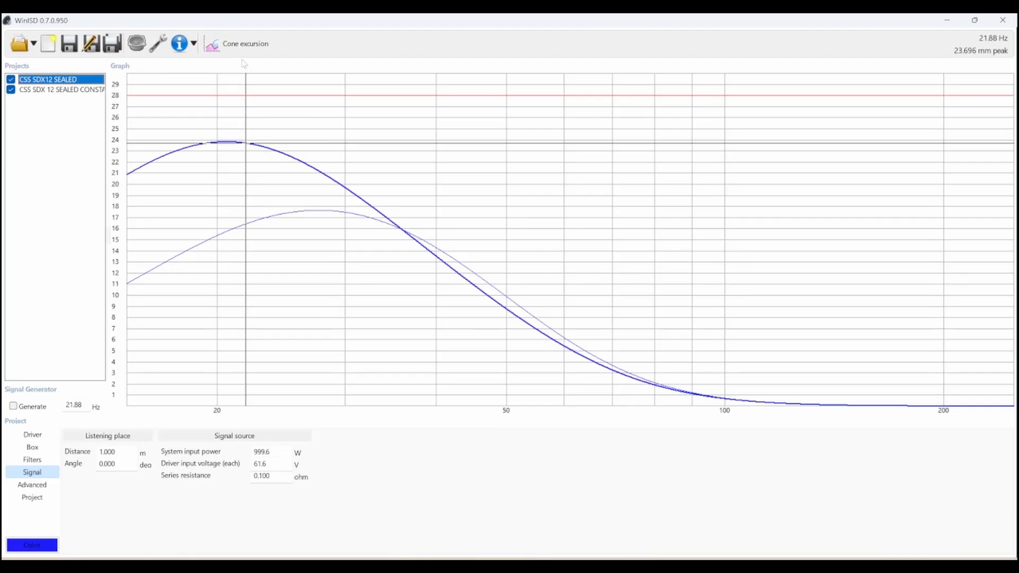
click(242, 45)
click(230, 139)
Raise the CSS SDX12 SEALED project's box volume stepwise through 16.538 ft^3 to 105.604 ft^3 to model a near-infinite baffle.
click(32, 447)
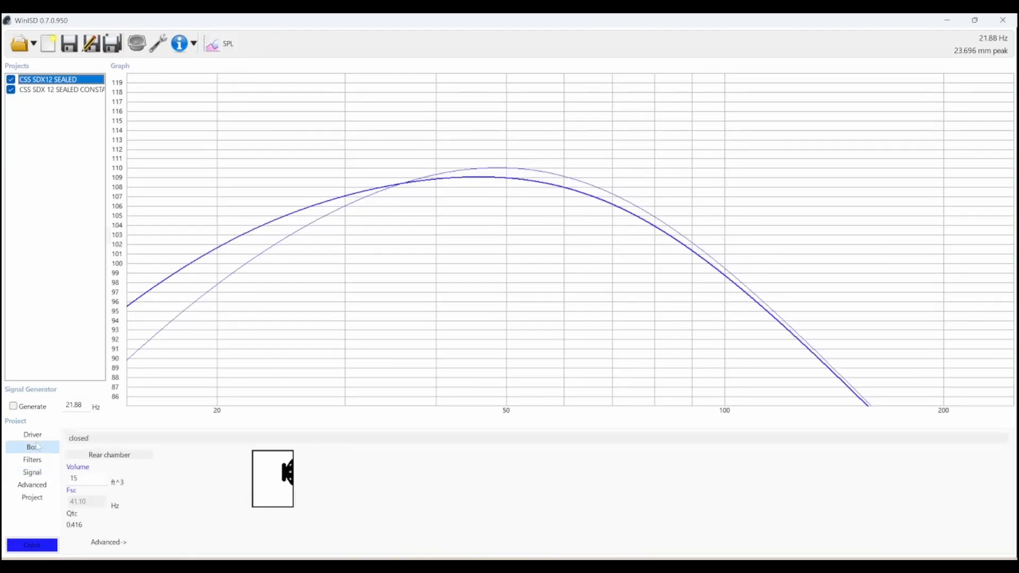
drag(86, 479, 56, 480)
scroll(56, 480, up, 2)
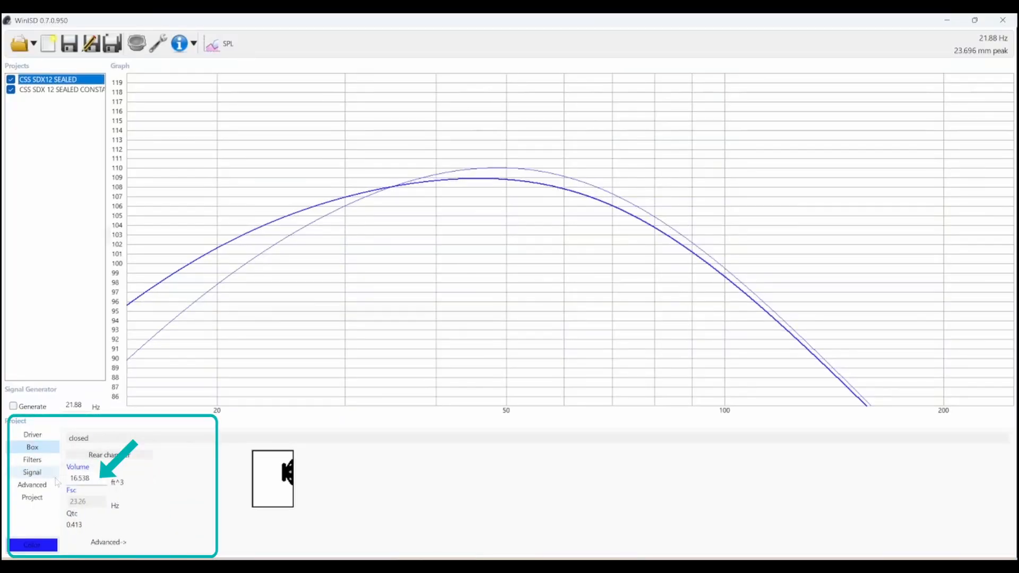
scroll(57, 480, up, 20)
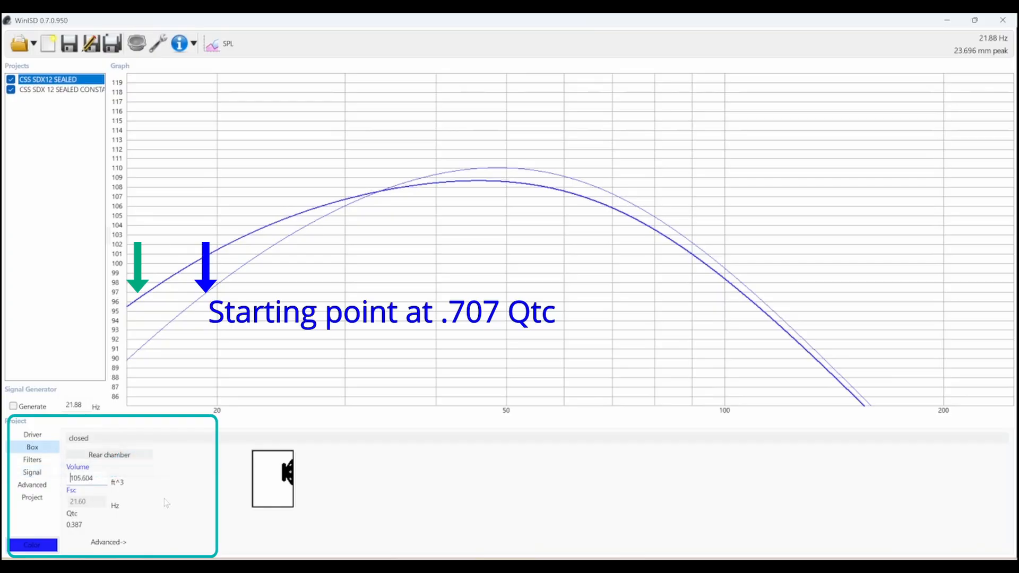
Switch the graph to Cone excursion and set the CSS SDX12 SEALED project's box volume to 50 ft^3.
drag(110, 480, 73, 479)
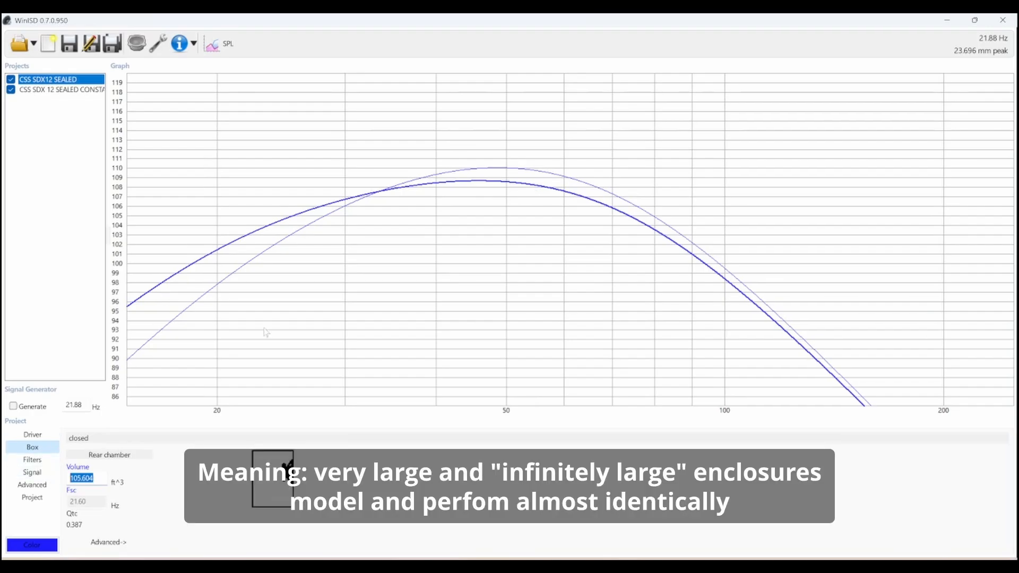
click(232, 47)
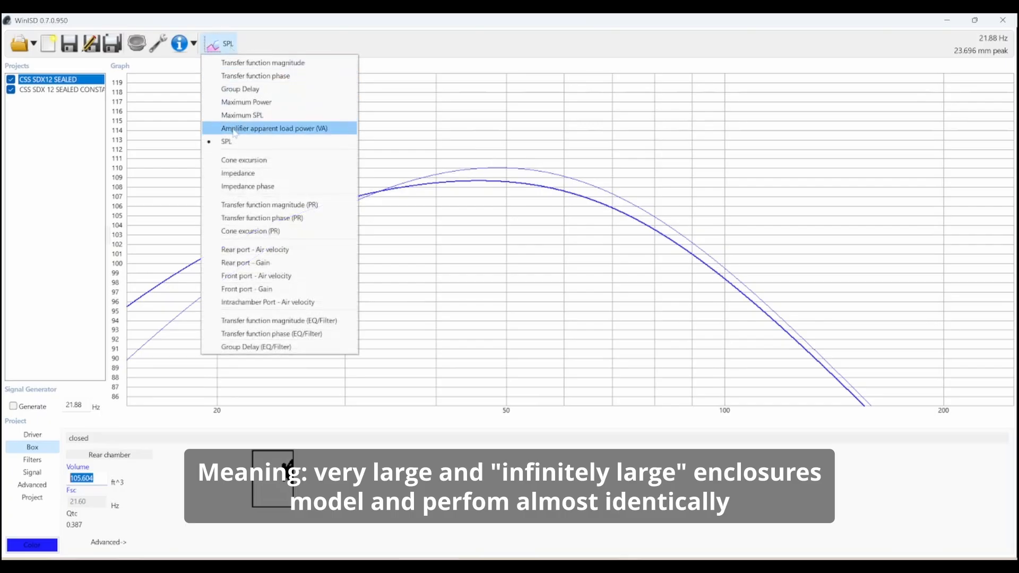
click(242, 158)
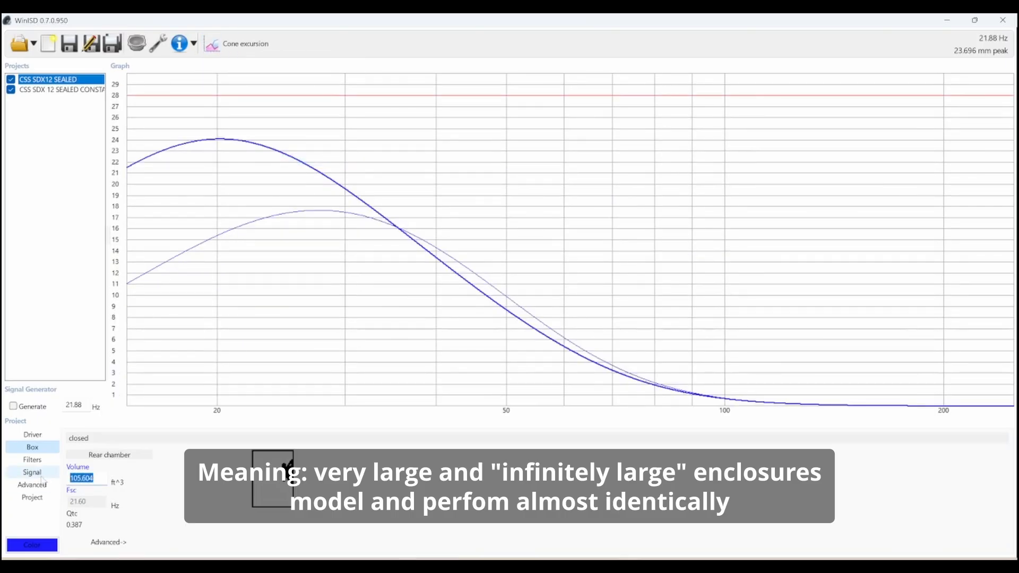
text(50)
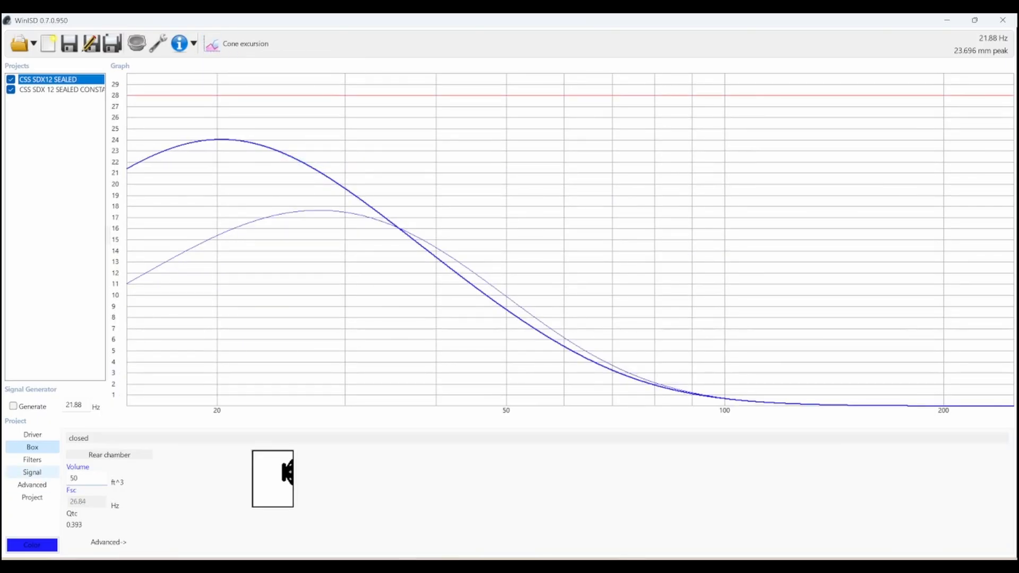
Step the CSS SDX12 SEALED project's box volume down to 1.997 ft^3 to compare cone excursion.
key(Down)
key(Down)
key(Down)
key(Down)
key(Down)
key(Down)
key(Down)
key(Down)
key(Down)
key(Down)
key(Down)
key(Down)
key(Down)
key(Down)
key(Down)
key(Down)
key(Down)
key(Down)
key(Down)
key(Down)
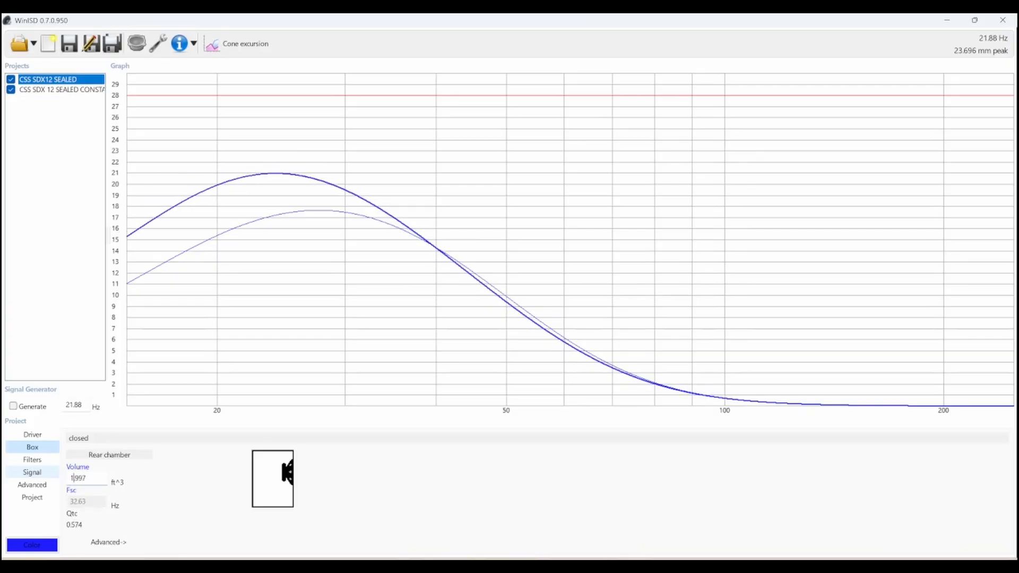
Set the CSS SDX12 SEALED project's box volume to 15 ft^3 and switch the graph to SPL.
drag(55, 471, 54, 483)
text(15)
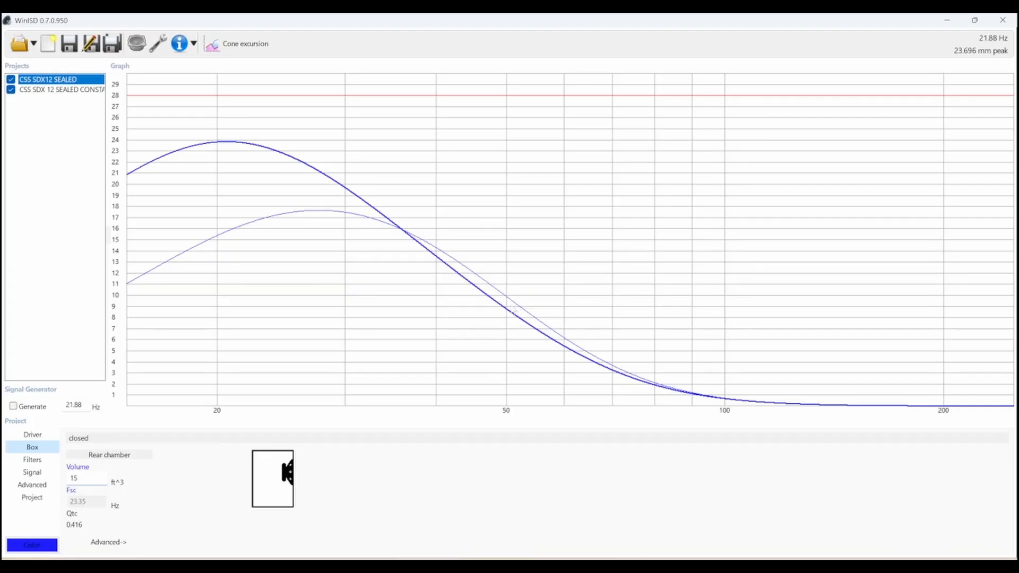
click(228, 45)
click(228, 144)
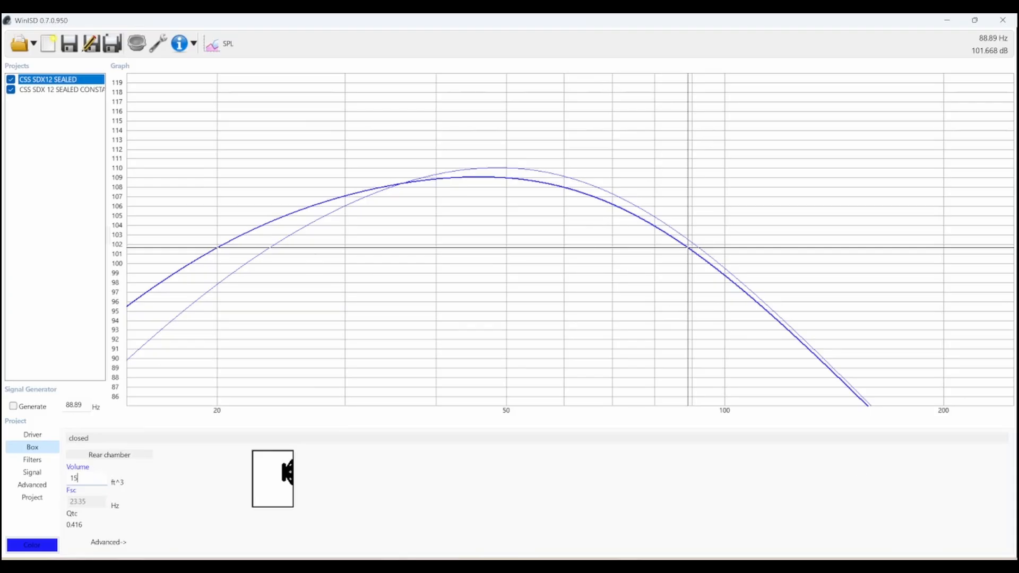
key(Return)
Recolor the second project's curve light cyan and the CSS SDX12 SEALED curve teal (red 0, green 166, blue 166).
click(72, 91)
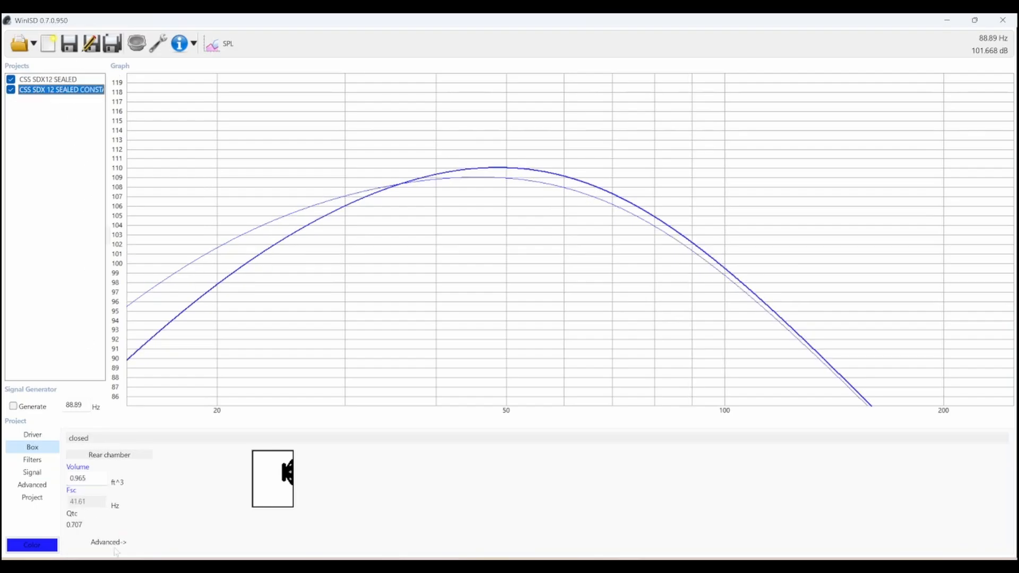
click(31, 546)
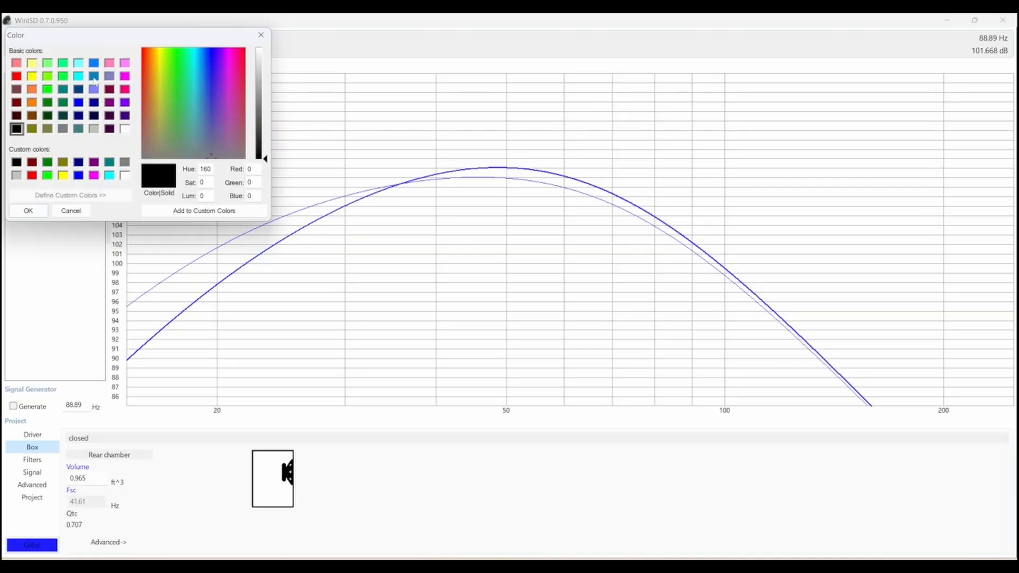
double_click(96, 77)
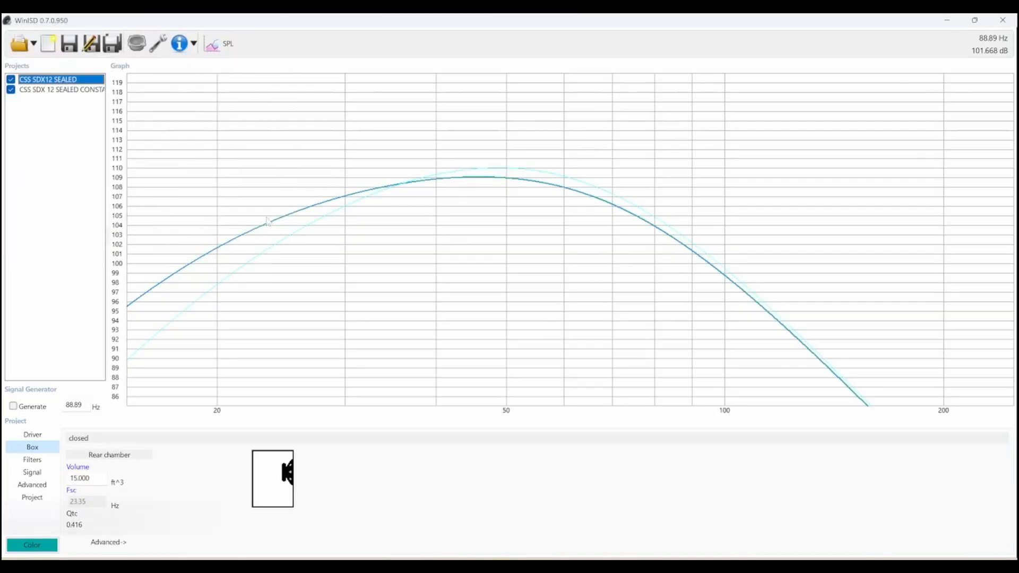
click(33, 550)
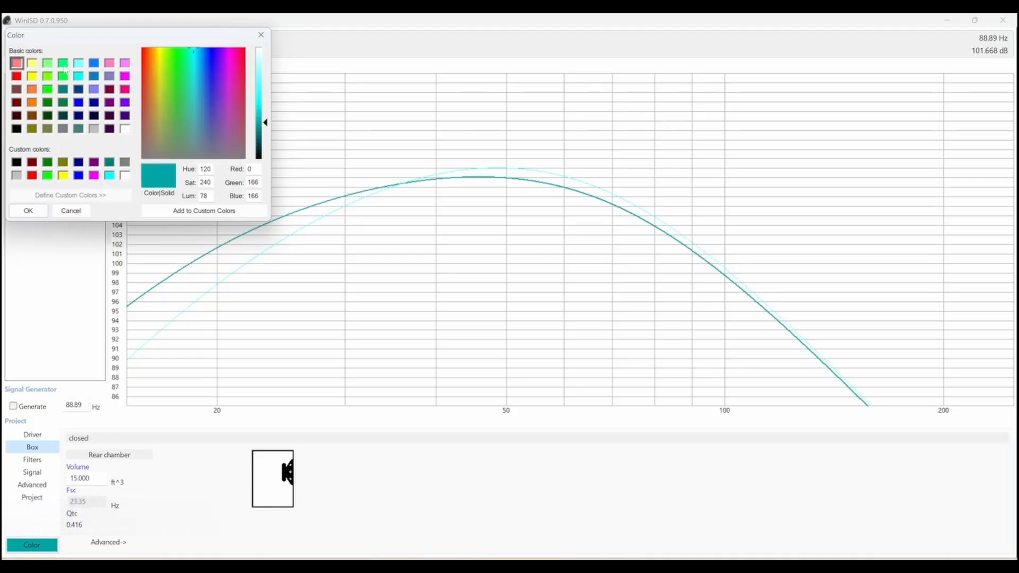
click(41, 214)
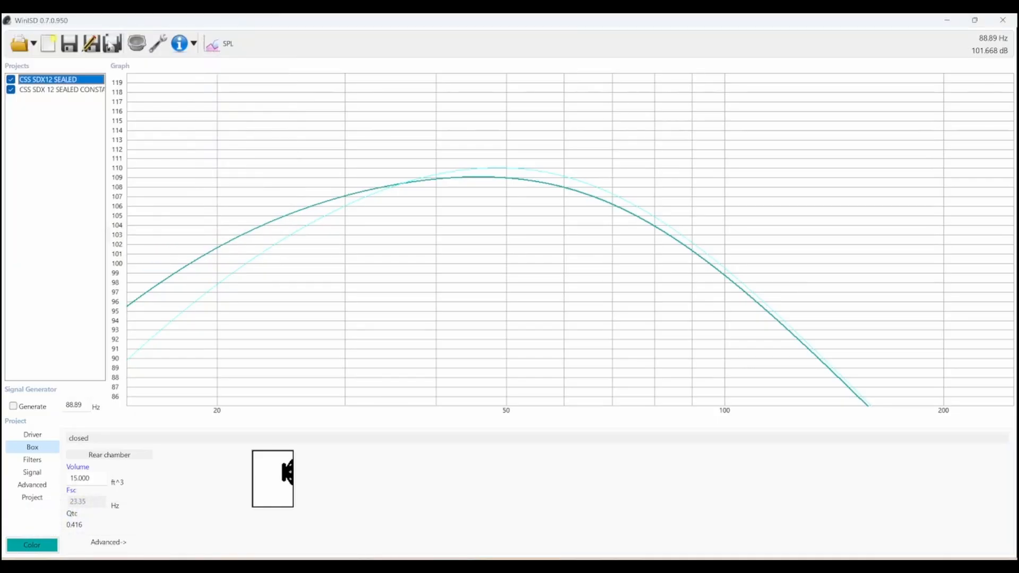
Start a new project with the CSS Audio SDX12 driver and choose the C4/SC4 (Sub-)Chebyshev alignment.
click(47, 44)
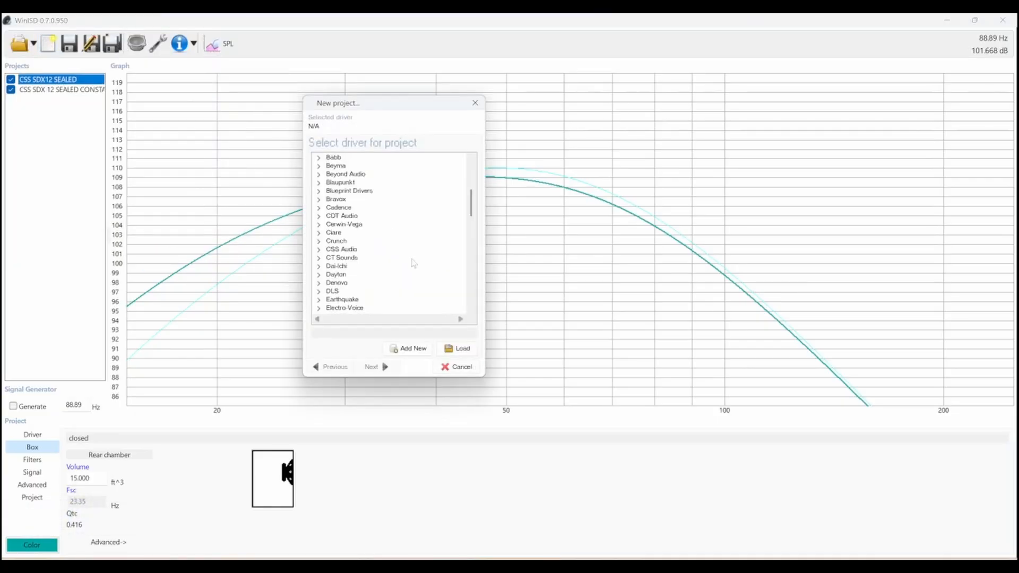
scroll(412, 262, down, 6)
scroll(383, 244, up, 8)
scroll(344, 277, down, 1)
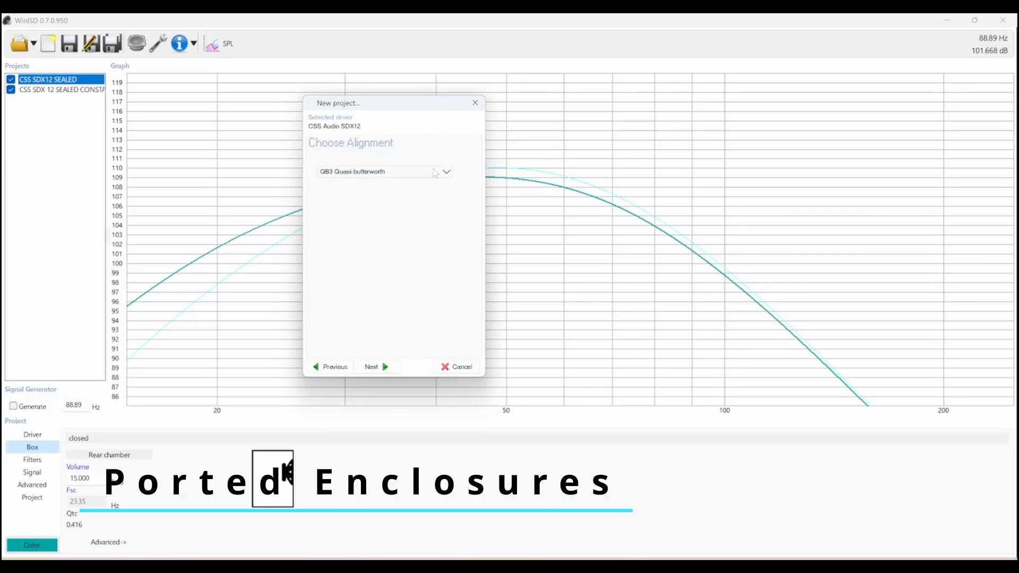
click(434, 172)
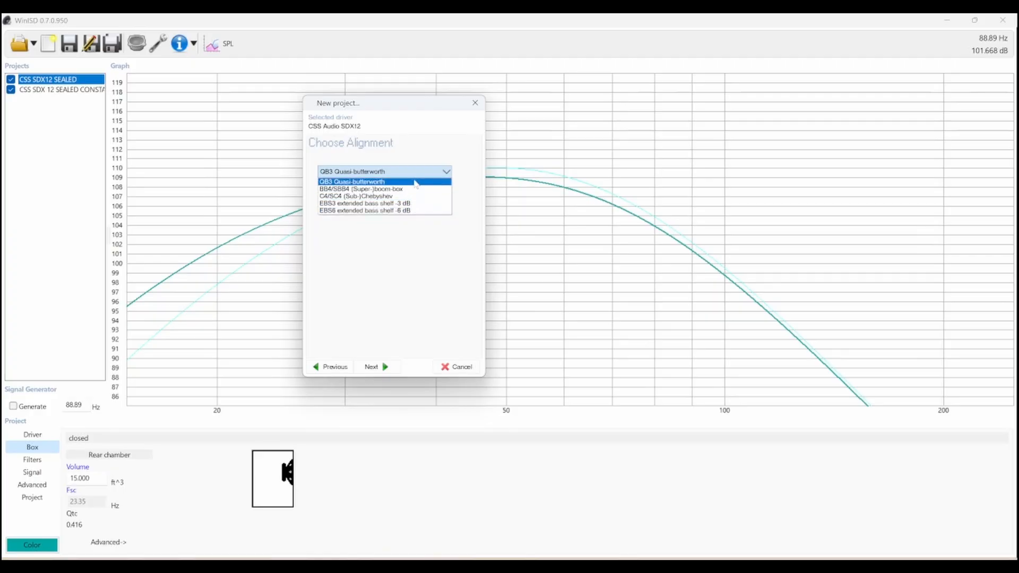
click(415, 196)
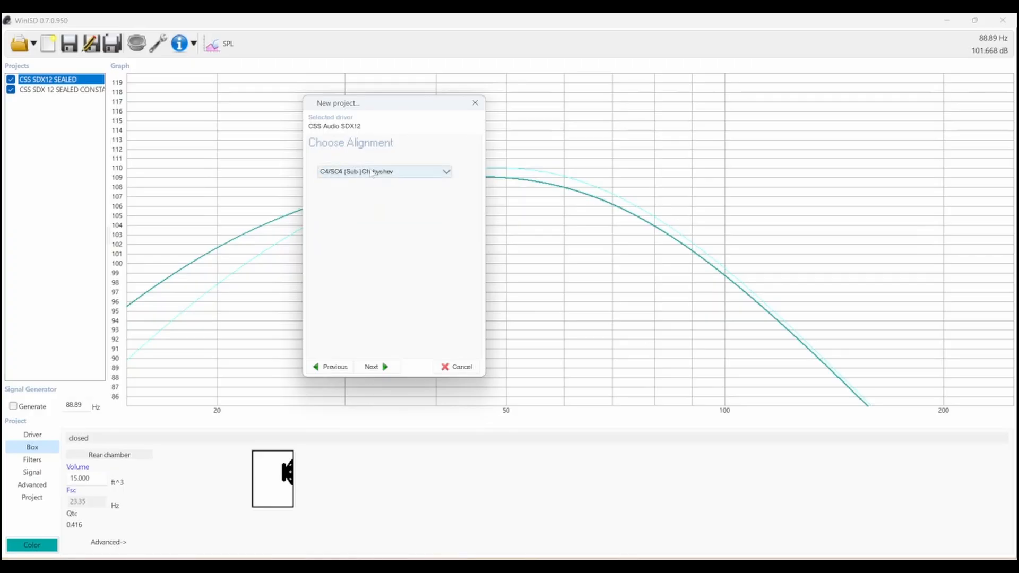
Name the new project CSS SDX PORTED and create it.
key(Return)
text(CSS SDX PORTED)
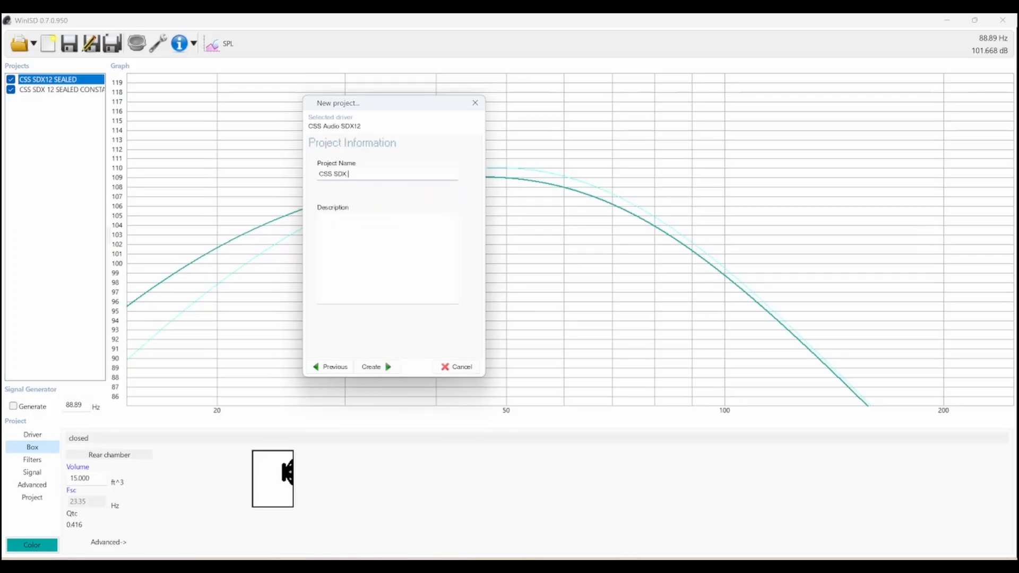
click(371, 367)
Add a second-order Butterworth highpass filter at 20 Hz to the CSS SDX PORTED project.
click(32, 485)
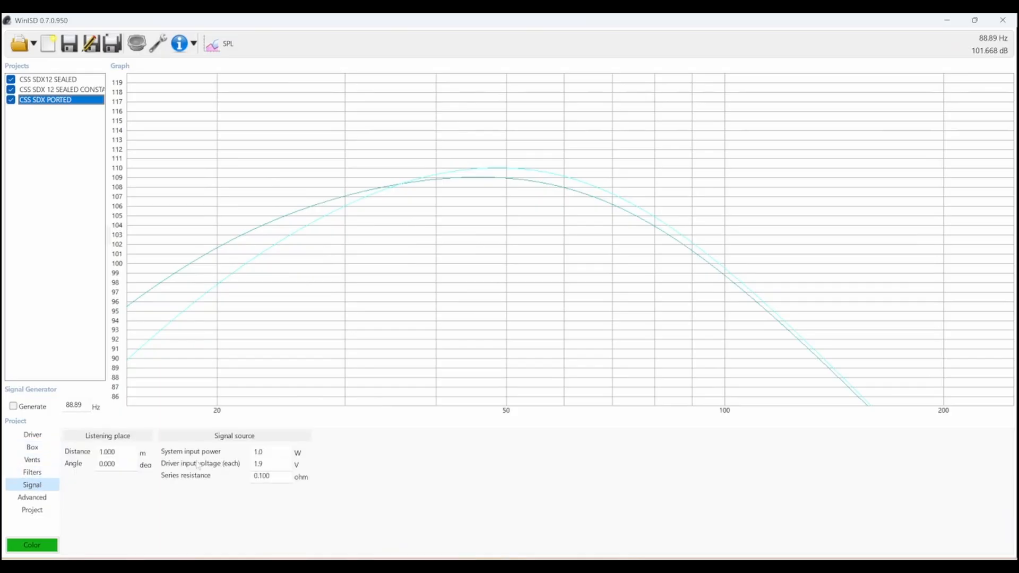
click(32, 472)
click(85, 545)
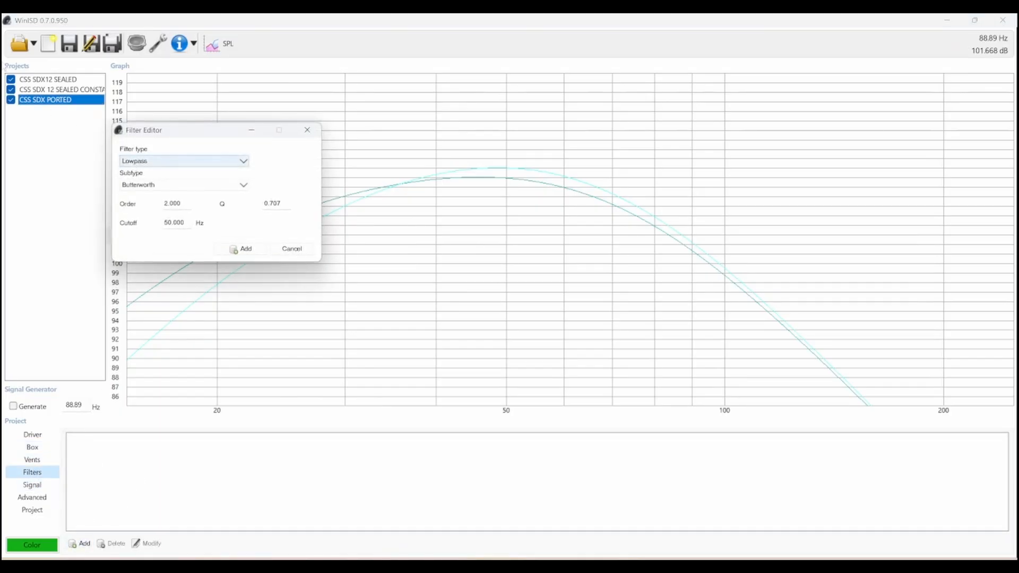
click(191, 166)
click(185, 178)
click(238, 247)
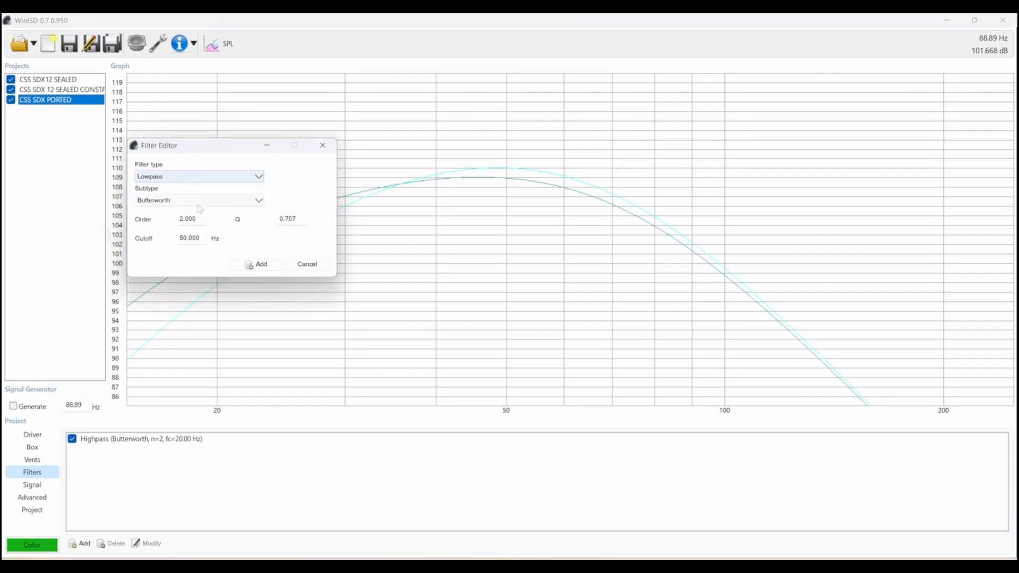
Add a fourth-order Linkwitz-Riley lowpass filter at 70 Hz to the CSS SDX PORTED project.
click(196, 201)
click(177, 217)
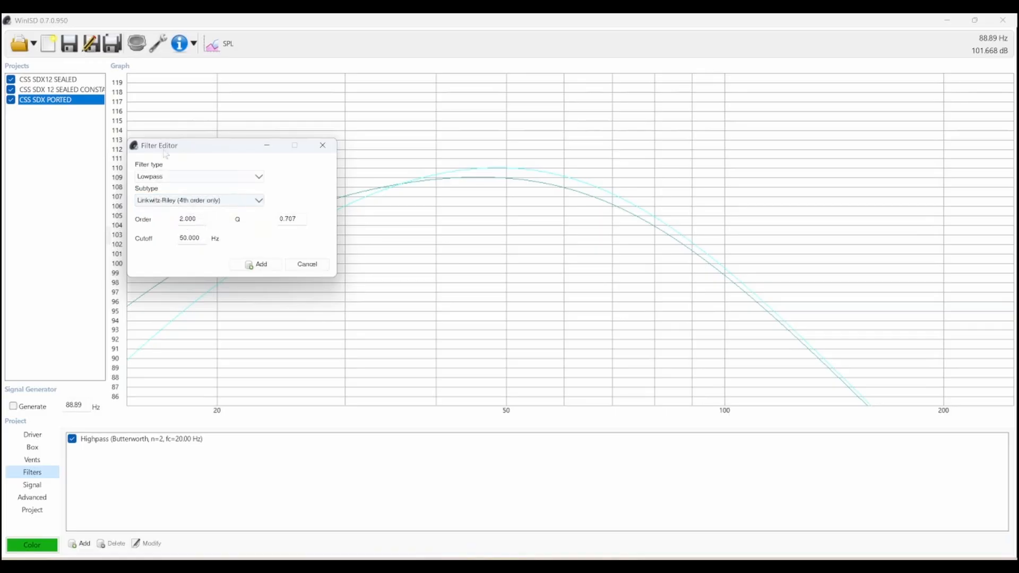
drag(197, 219, 181, 218)
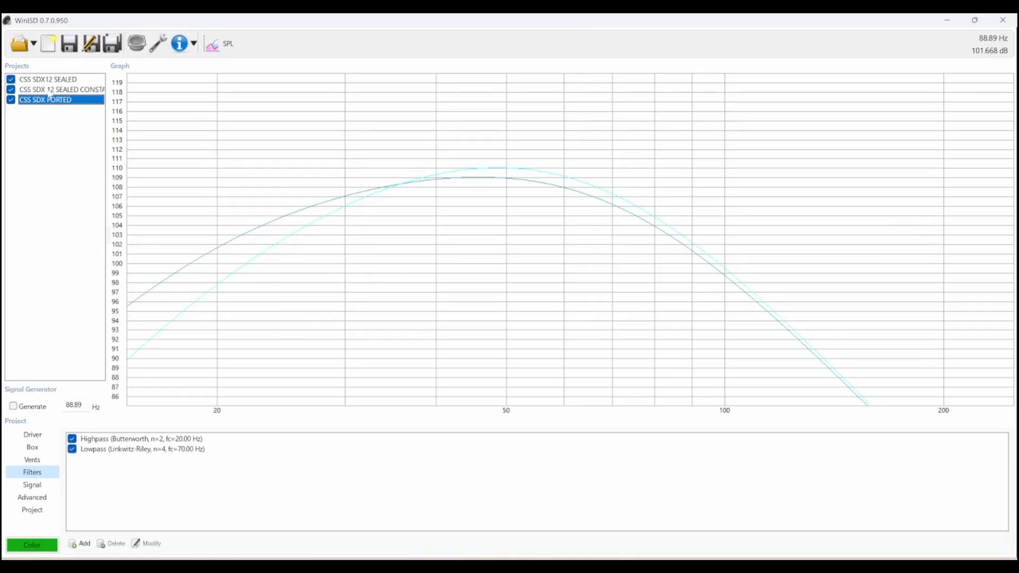
Compare the filters of the three projects, and set the CSS SDX PORTED project's system input power to 1000 W.
click(51, 89)
click(49, 80)
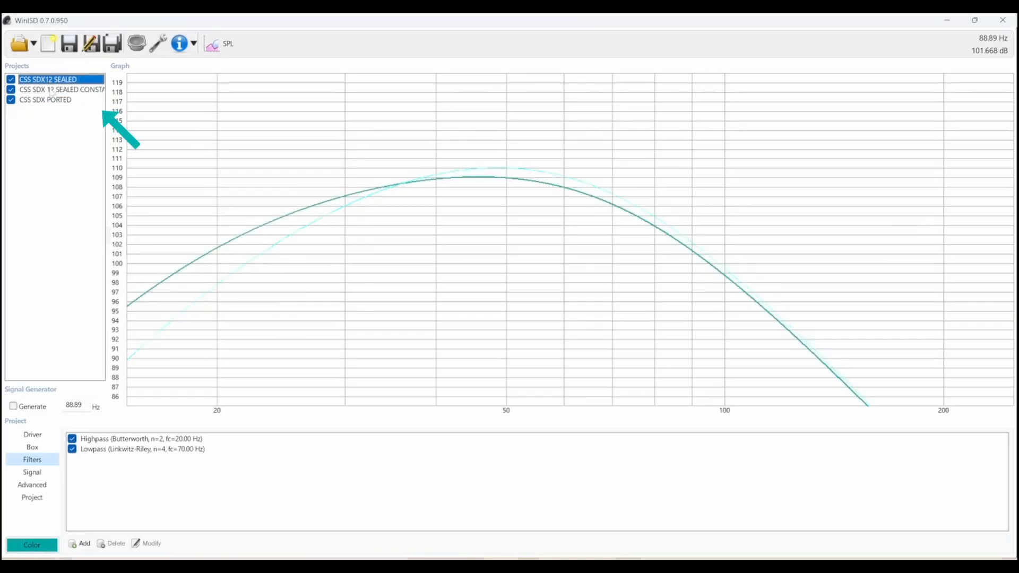
click(50, 90)
click(52, 103)
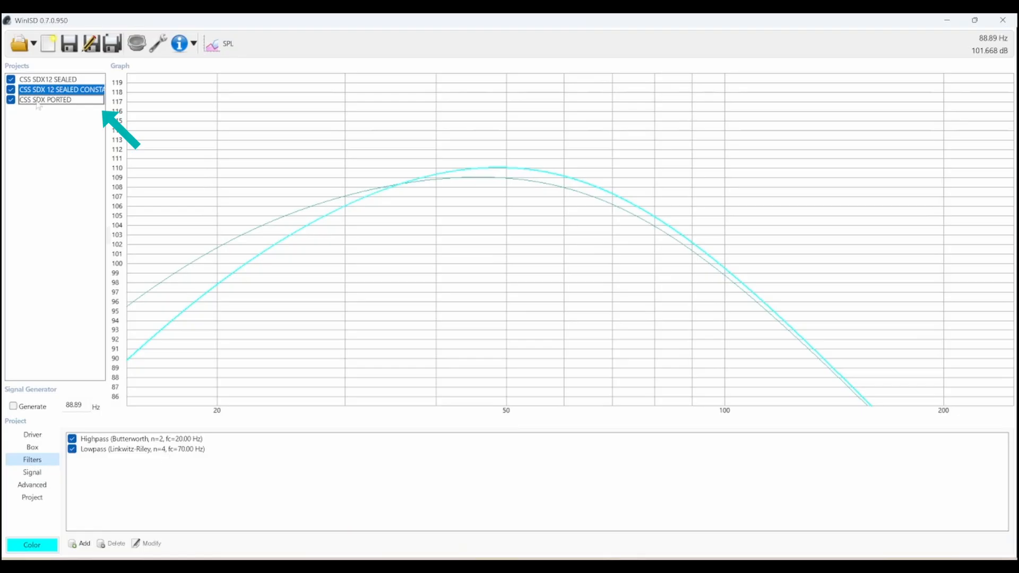
click(37, 101)
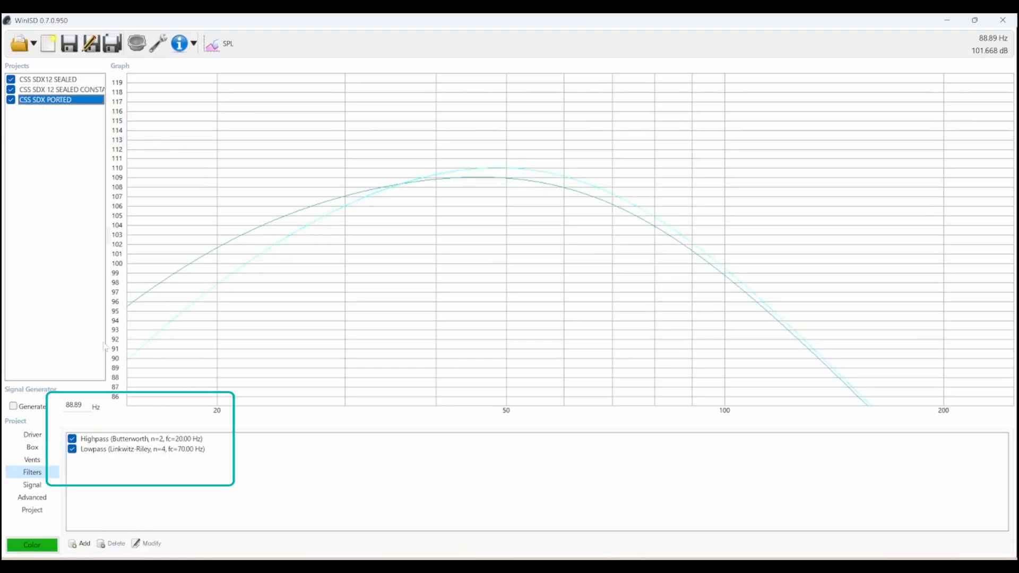
click(31, 484)
double_click(259, 452)
text(1000)
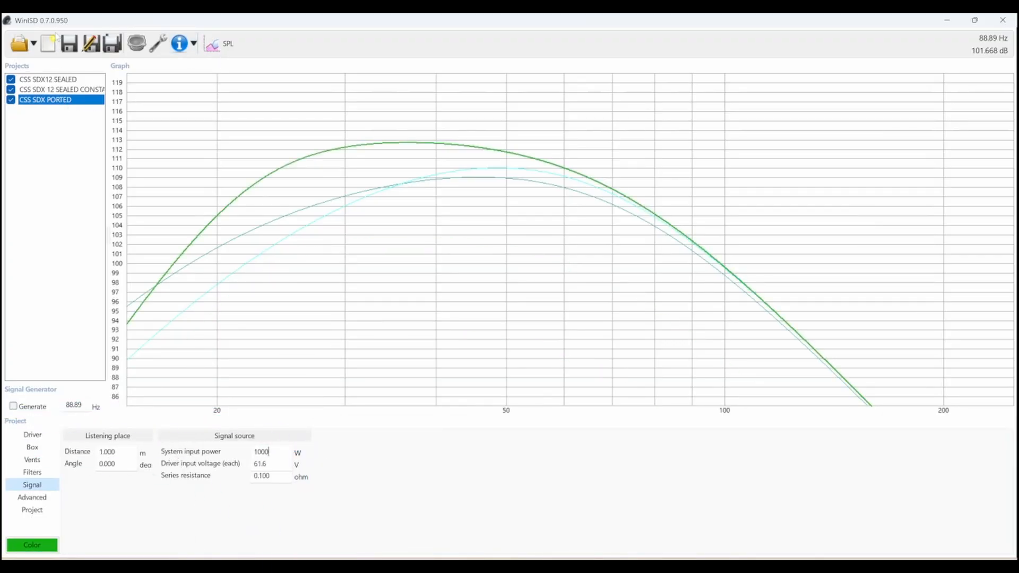
Create a second ported project for the CSS Audio SDX12 with a name beginning CSS SDX PORTED CONSTAN.
click(48, 44)
click(319, 275)
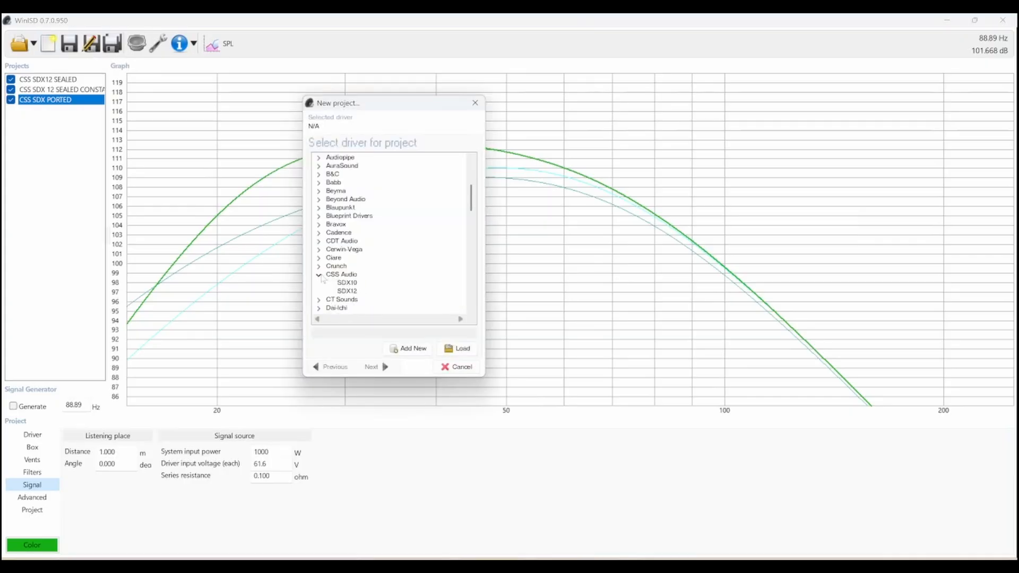
double_click(343, 291)
click(376, 367)
click(375, 366)
text(CSS SDX PORTED COMPACT)
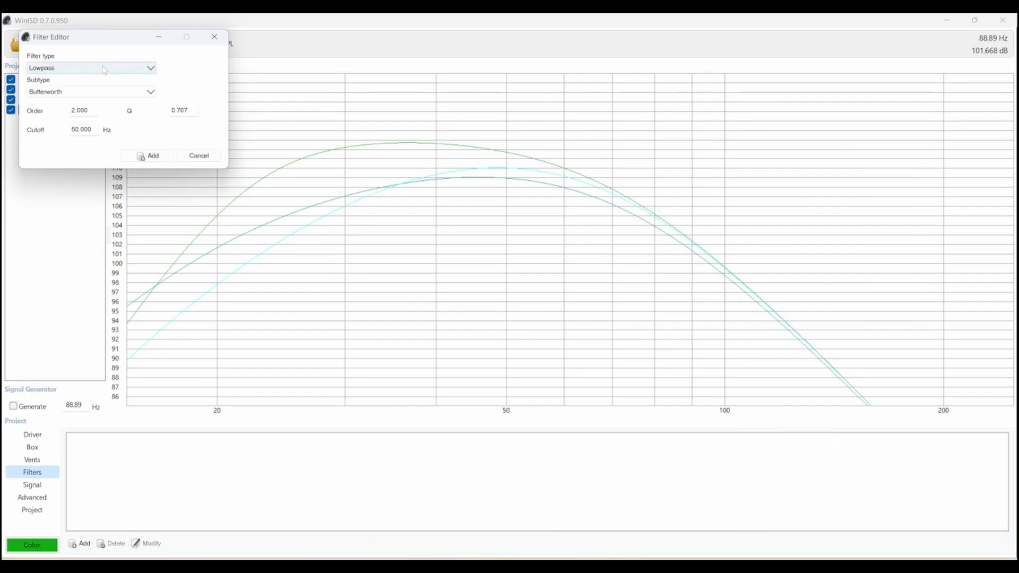
Add a highpass filter to the second ported project and set its system input power to 1000 W.
click(88, 67)
click(80, 82)
click(149, 156)
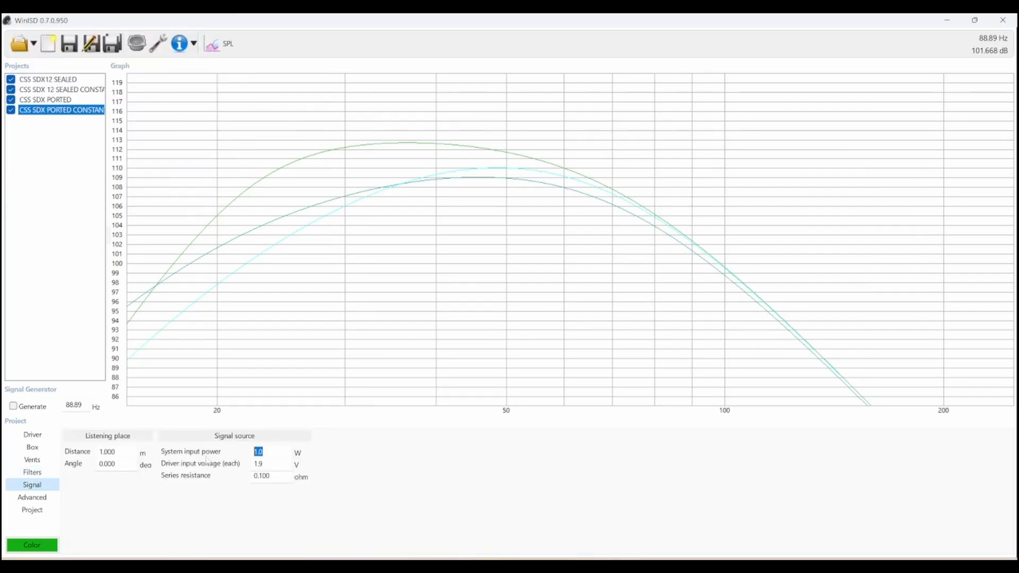
text(1000)
key(Return)
Switch the graph to Cone excursion to check the ported projects, and return it to SPL.
click(212, 43)
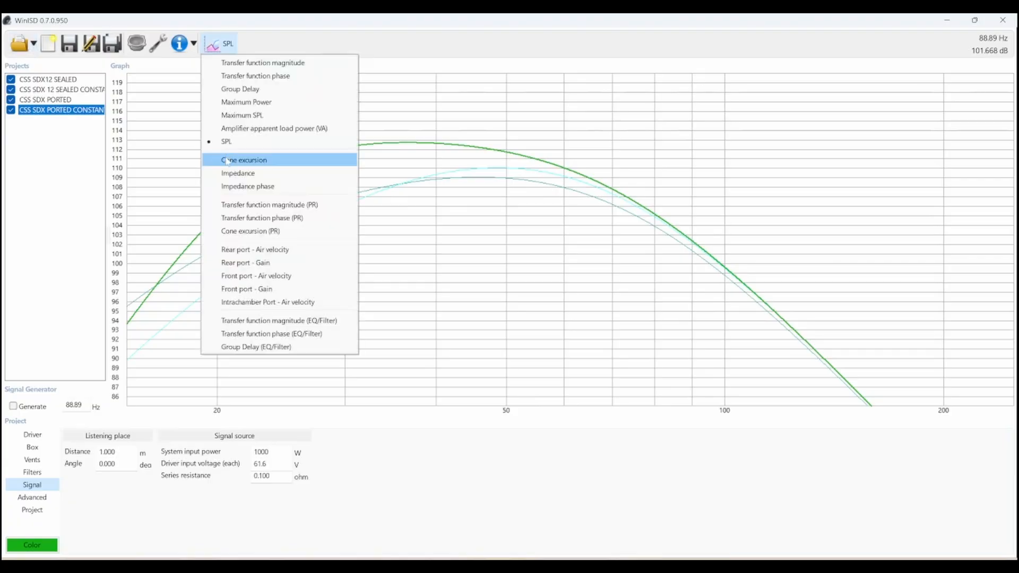
click(228, 161)
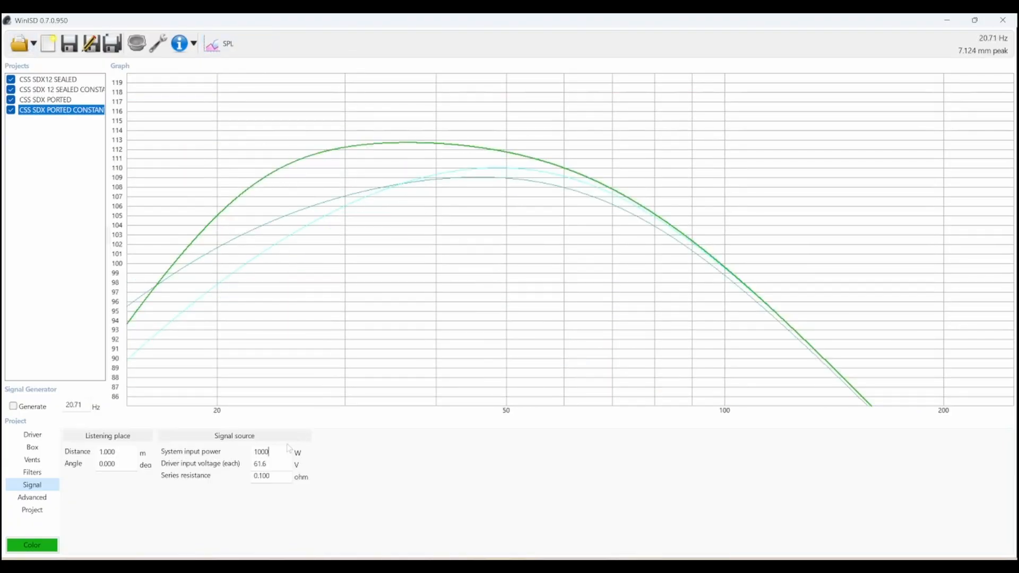
double_click(262, 451)
Set the second ported project's box volume to 1.8 ft^3, try tuning frequencies of 24 and 23 Hz, and trace its SPL curve.
click(33, 447)
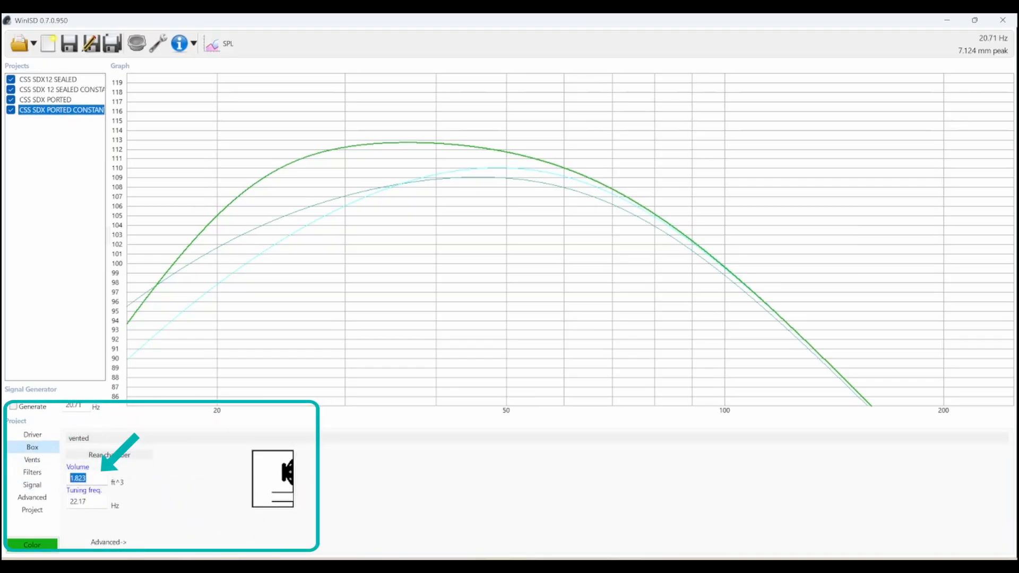
text(1.8)
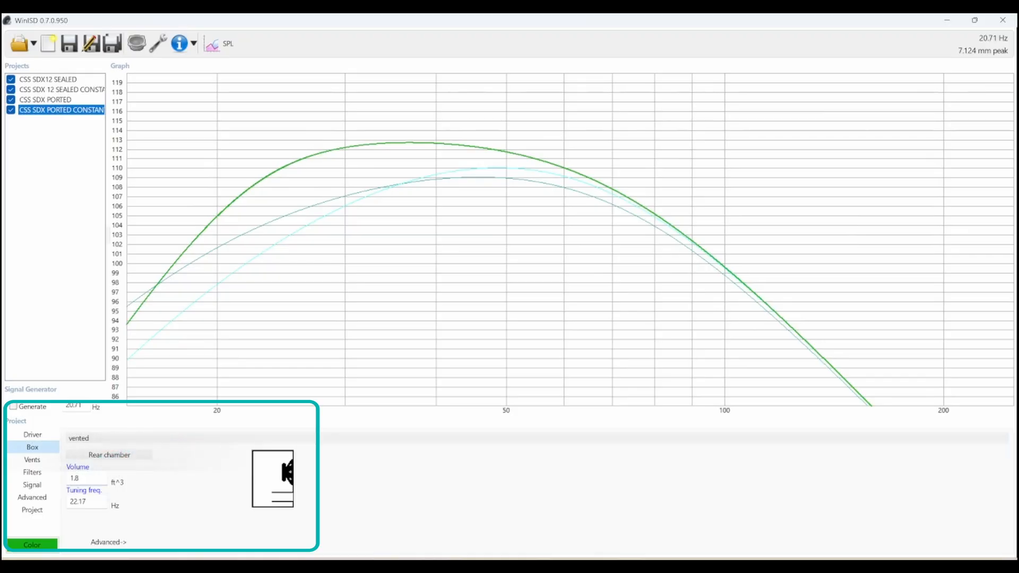
key(Tab)
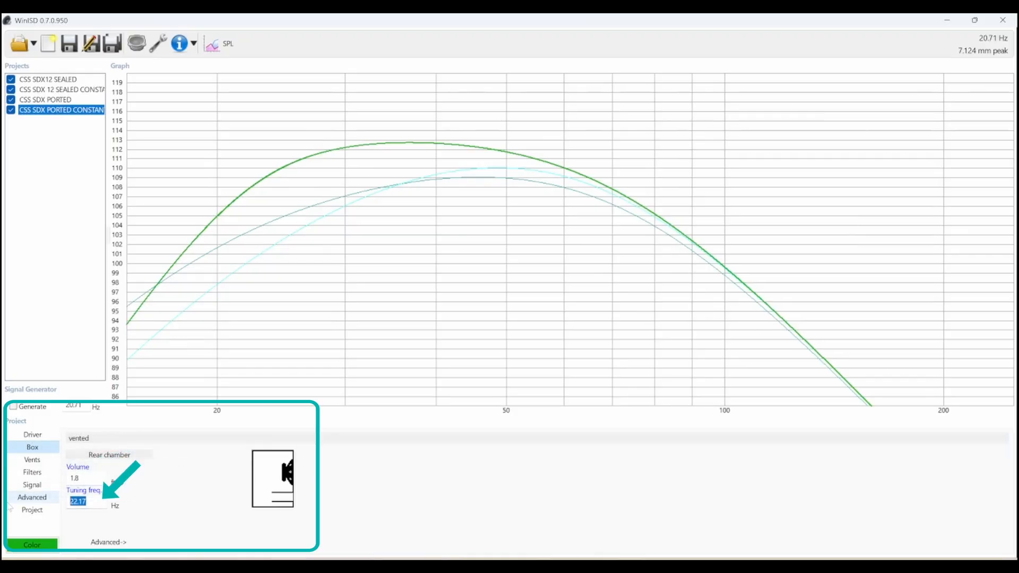
text(2)
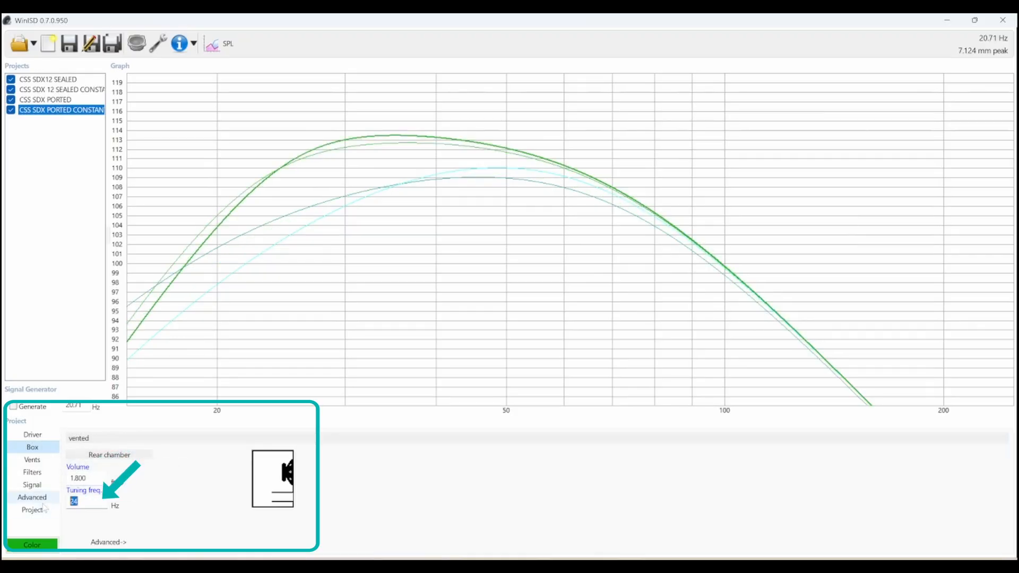
text(3)
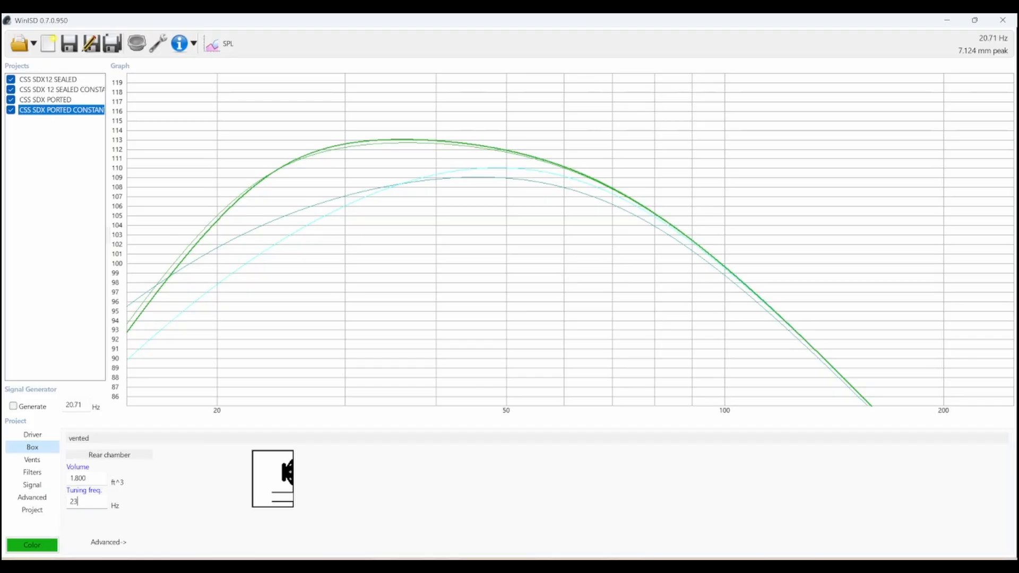
drag(79, 502, 69, 502)
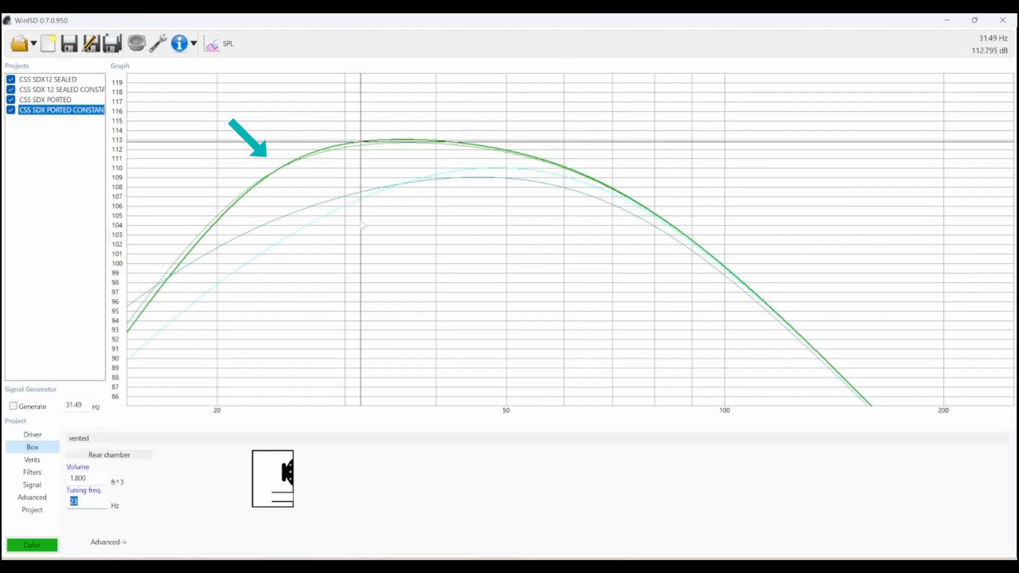
drag(355, 183, 367, 190)
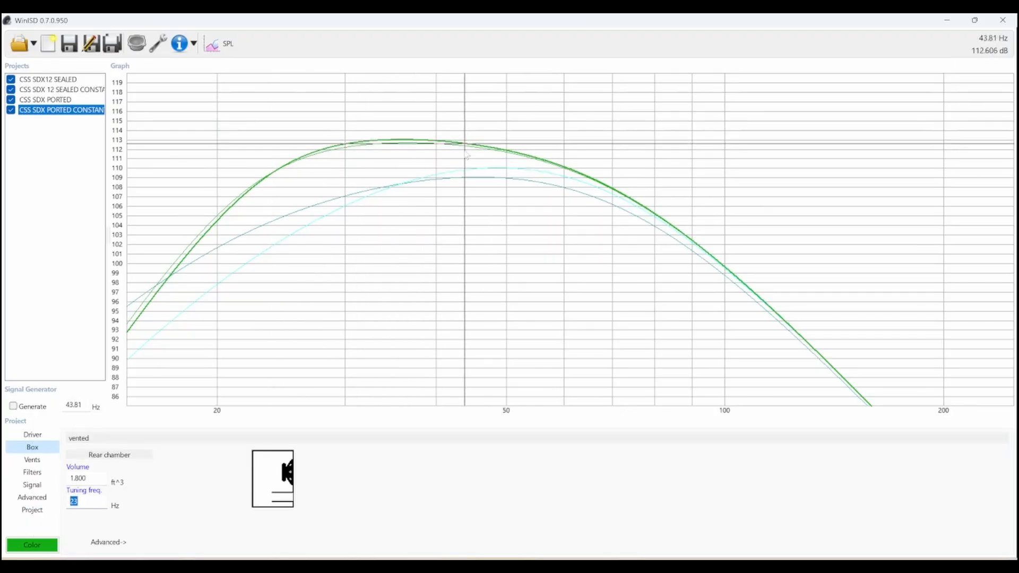
Reset the CSS SDX PORTED project's system input power to exactly 1000 W.
click(60, 101)
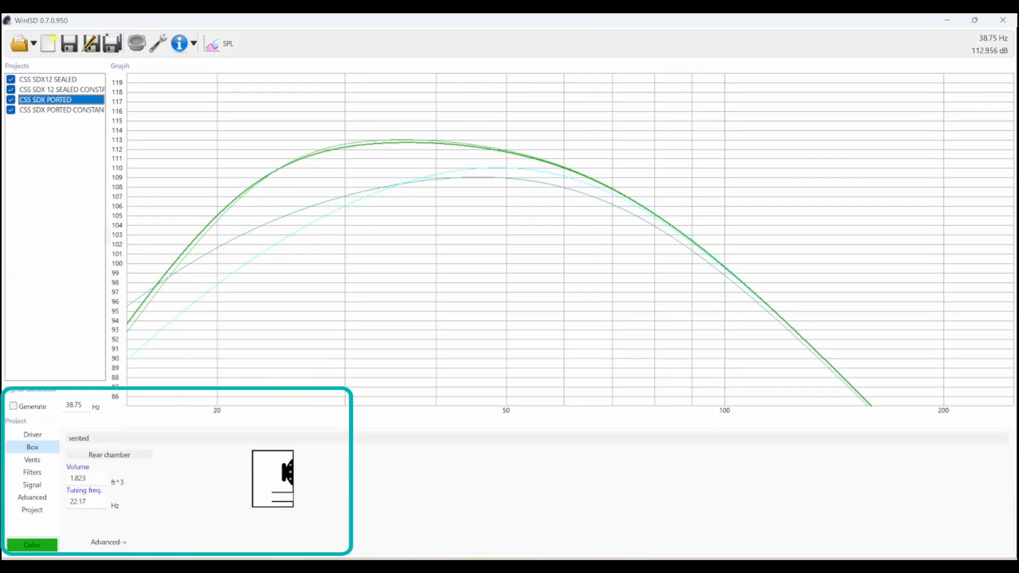
click(34, 485)
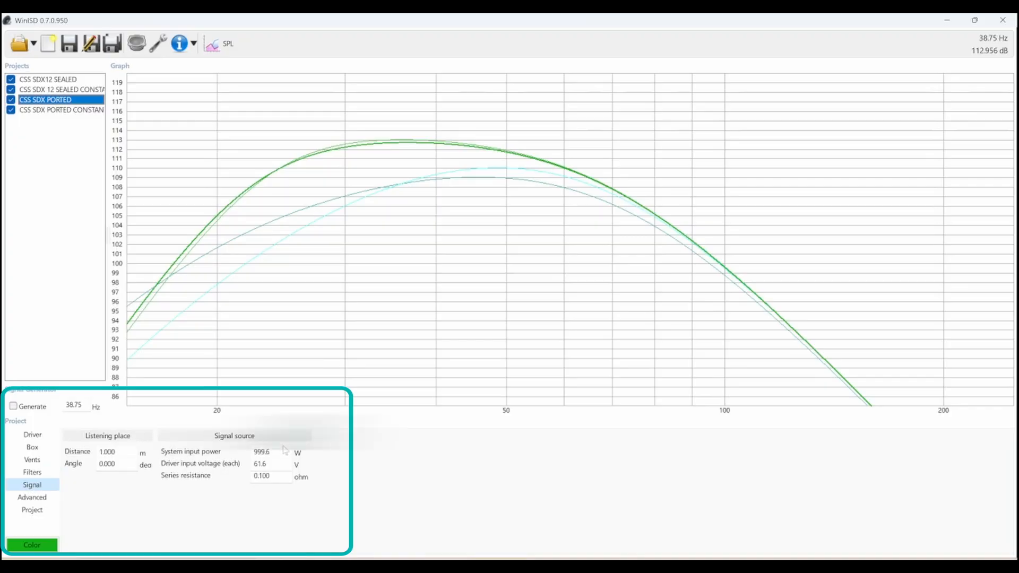
double_click(262, 452)
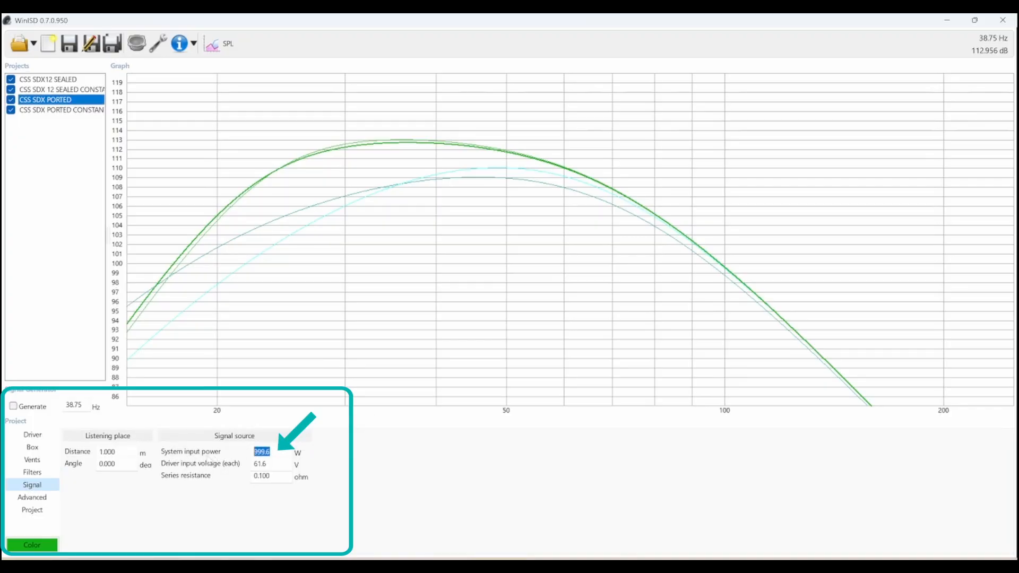
text(1000)
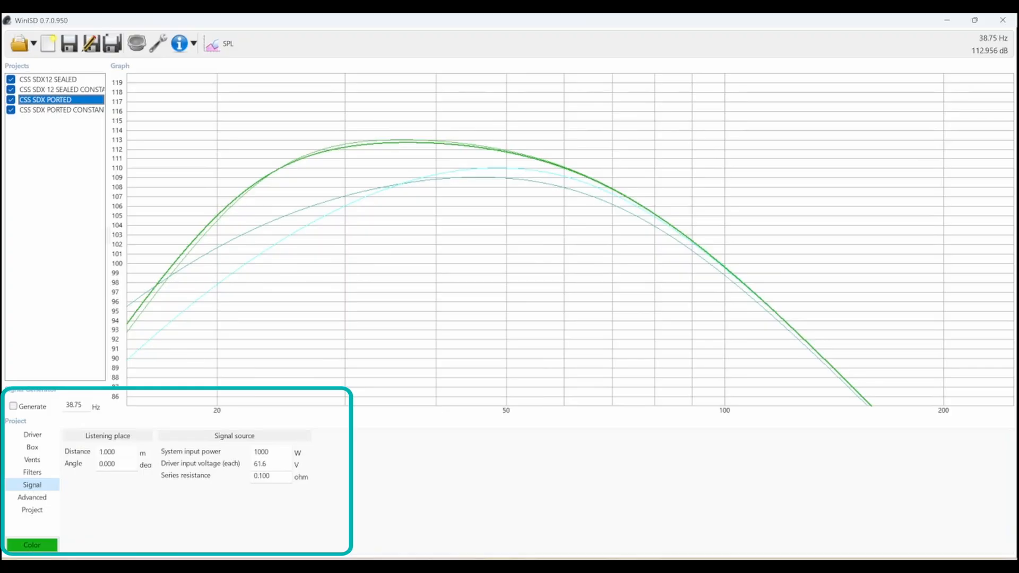
click(271, 452)
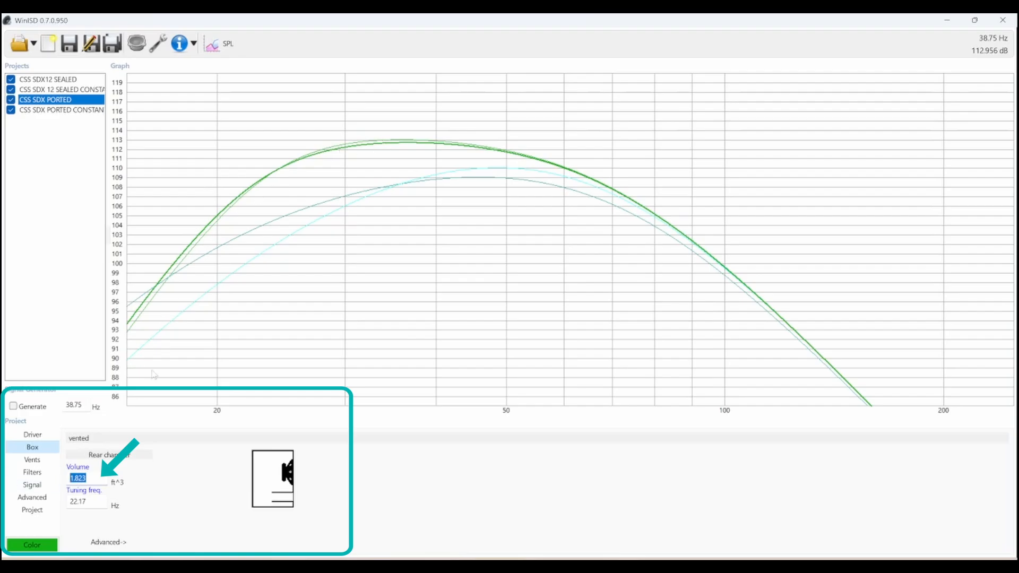
Try progressively smaller box volumes in the CSS SDX PORTED project, from 1.653 down to 0.920 ft^3, on the SPL graph.
text(1.653)
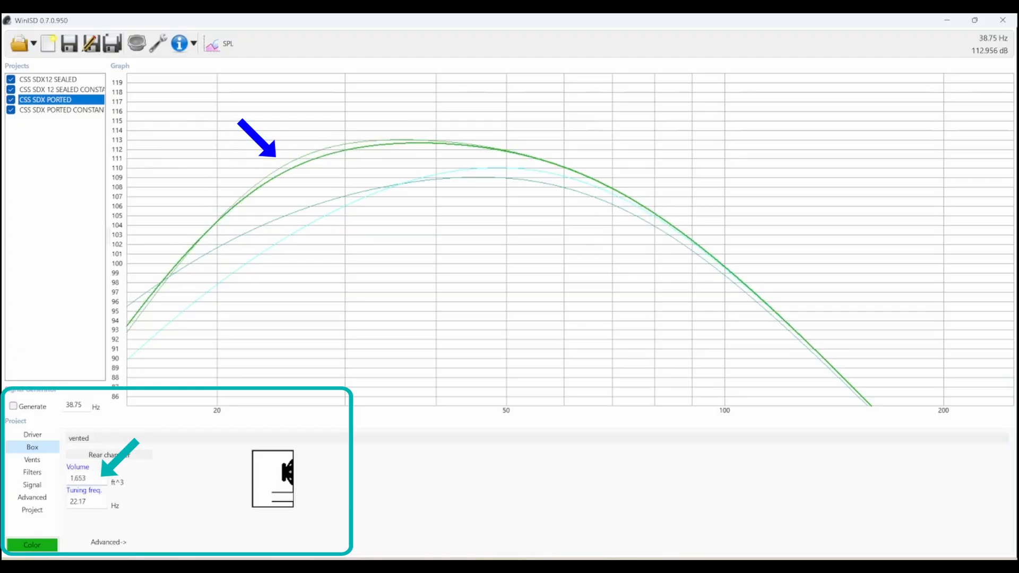
key(Down)
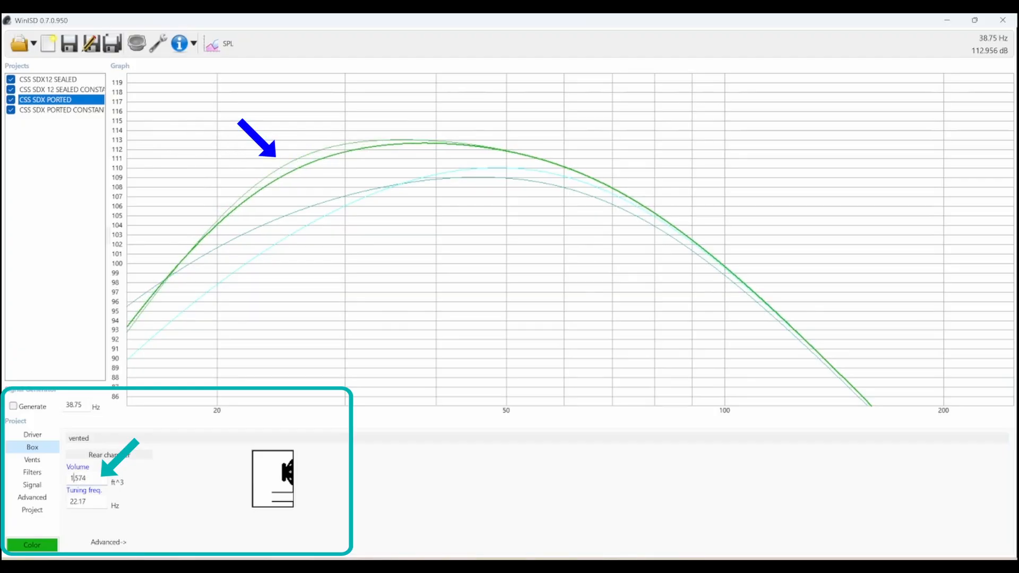
key(Down)
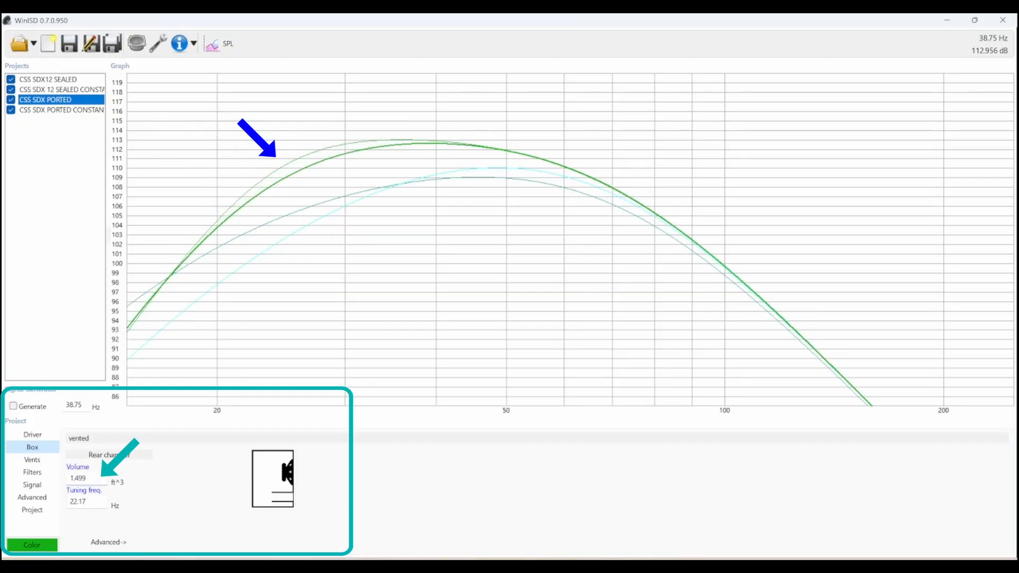
key(Down)
key(Down)
key(Down)
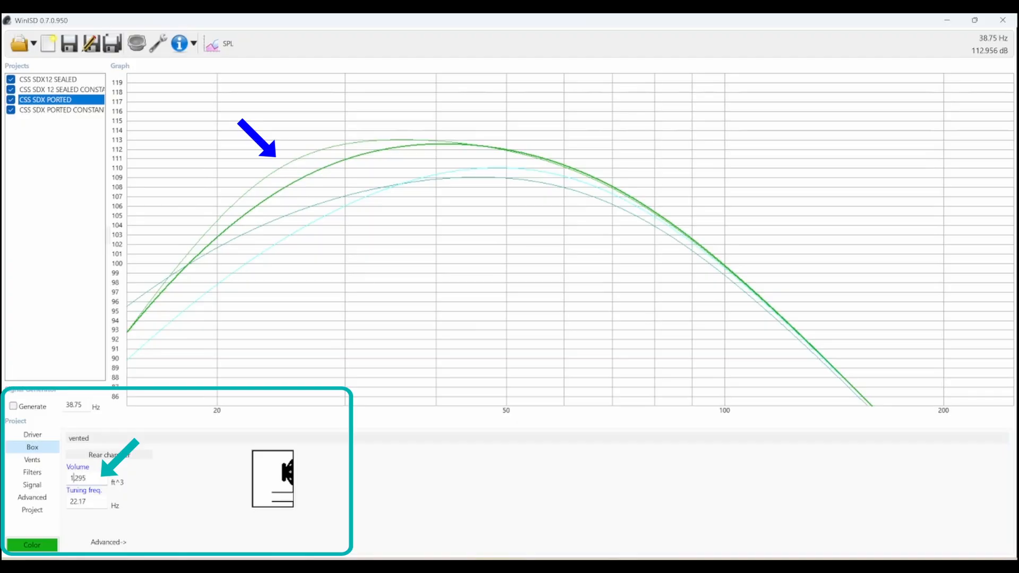
key(Down)
key(Down)
key(Down)
key(Down)
key(Down)
key(Down)
key(Down)
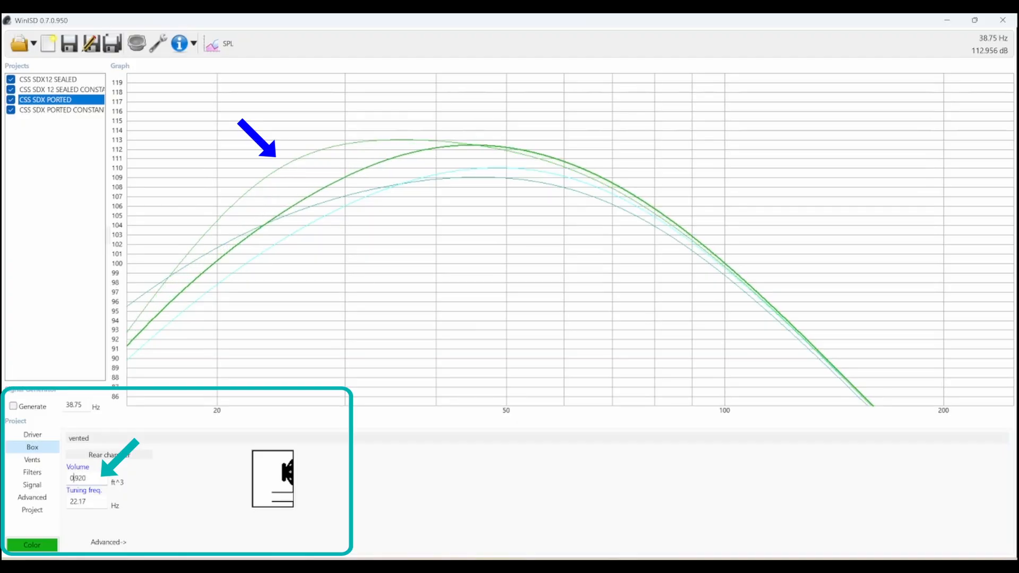
Try progressively larger box volumes in the ported project, up to 5.337 ft^3, to compare the SPL curve with the 1.8 ft^3 design.
key(Up)
key(Up)
key(Up)
key(Up)
key(Up)
key(Up)
key(Up)
key(Up)
key(Up)
key(Up)
key(Up)
key(Up)
key(Up)
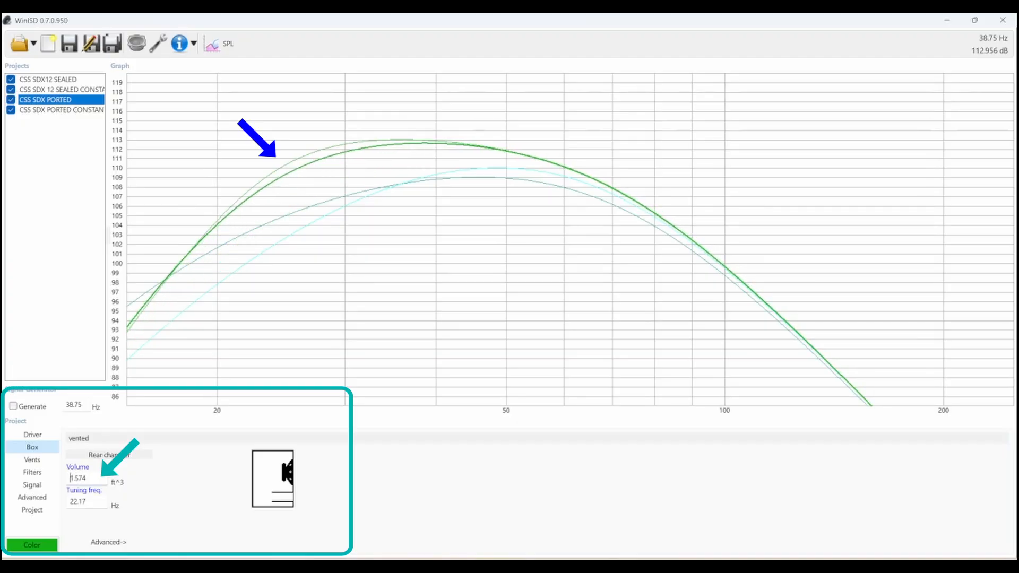
key(Up)
key(Up)
key(Up)
key(Up)
key(Up)
key(Up)
key(Up)
key(Up)
key(Up)
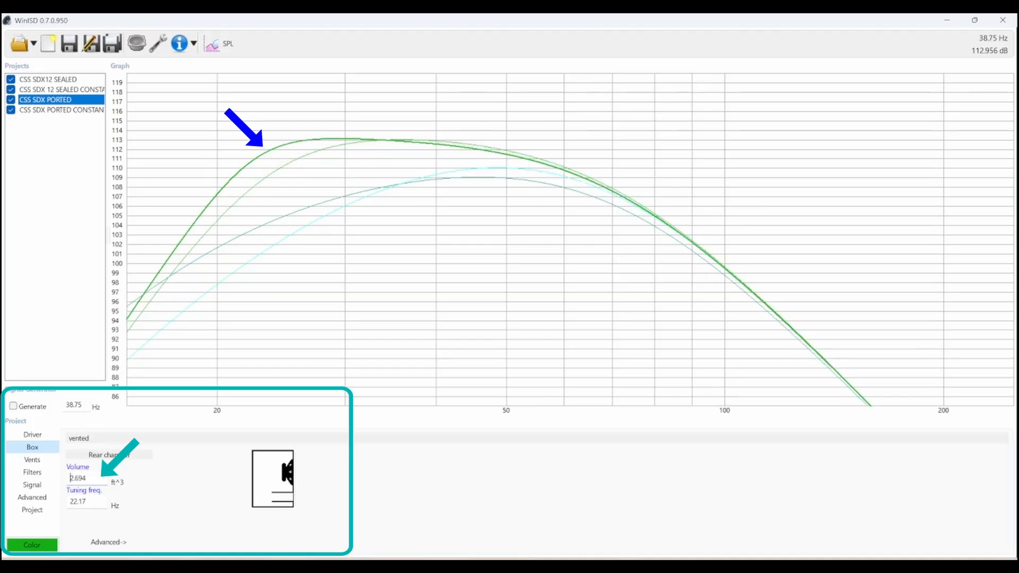
key(Up)
key(Up)
key(Up)
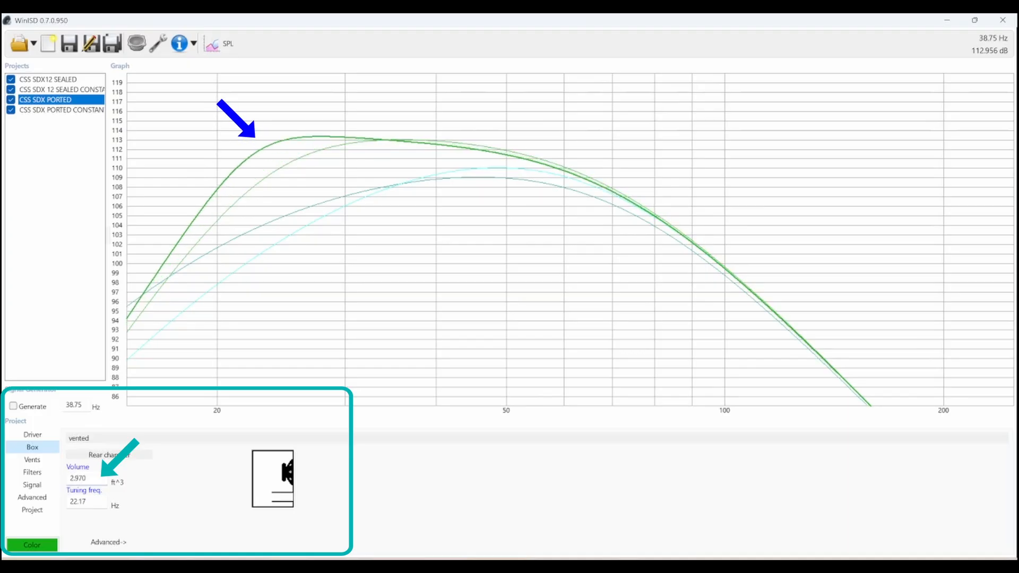
key(Up)
key(Up)
key(Up)
key(Up)
key(Up)
key(Up)
key(Up)
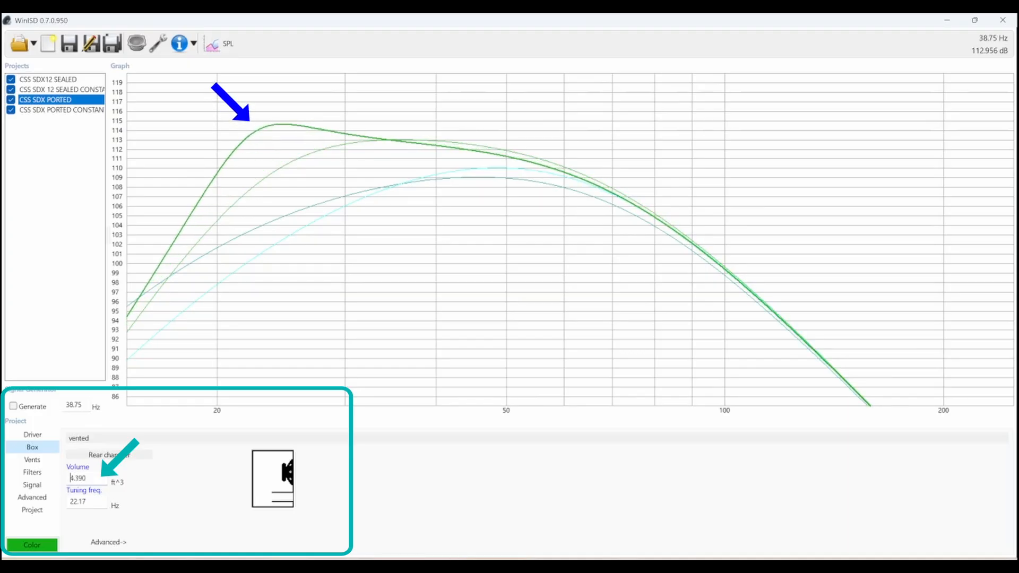
key(Up)
key(Up)
key(Up)
key(Up)
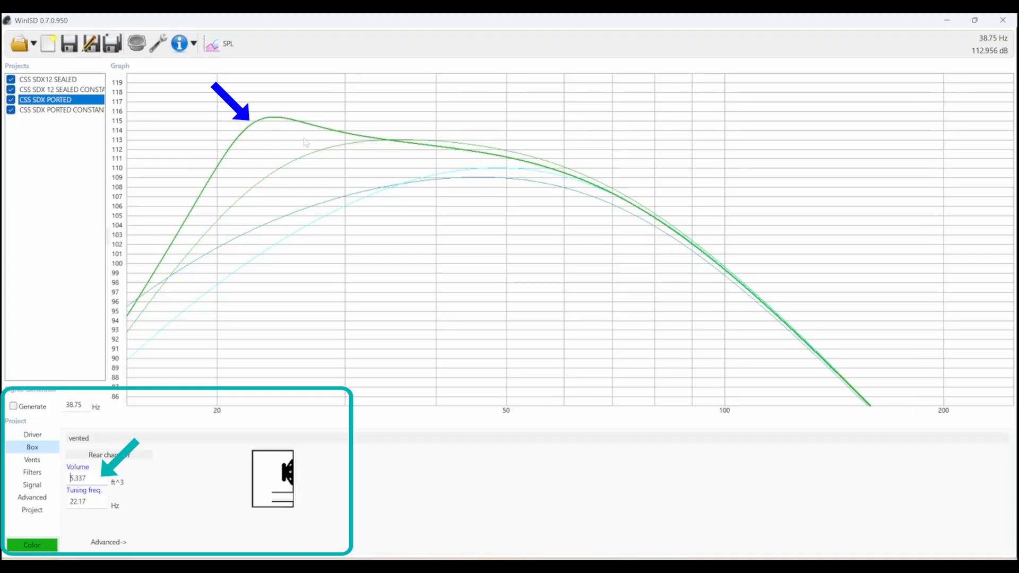
Display the Cone excursion graph and reduce the ported box volume to 4.181 ft^3 to examine its effect on excursion.
click(221, 43)
click(244, 160)
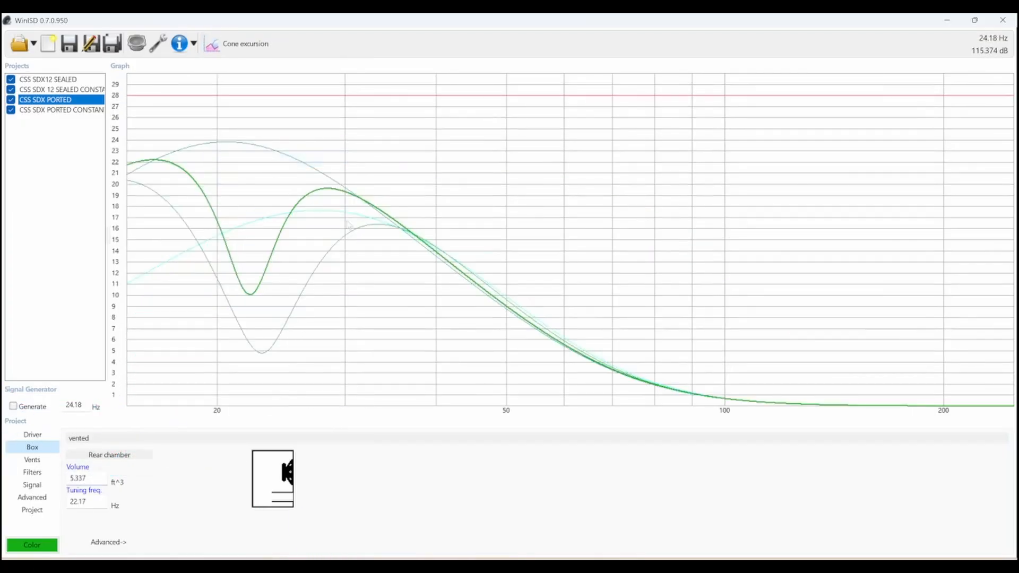
key(Down)
key(Down)
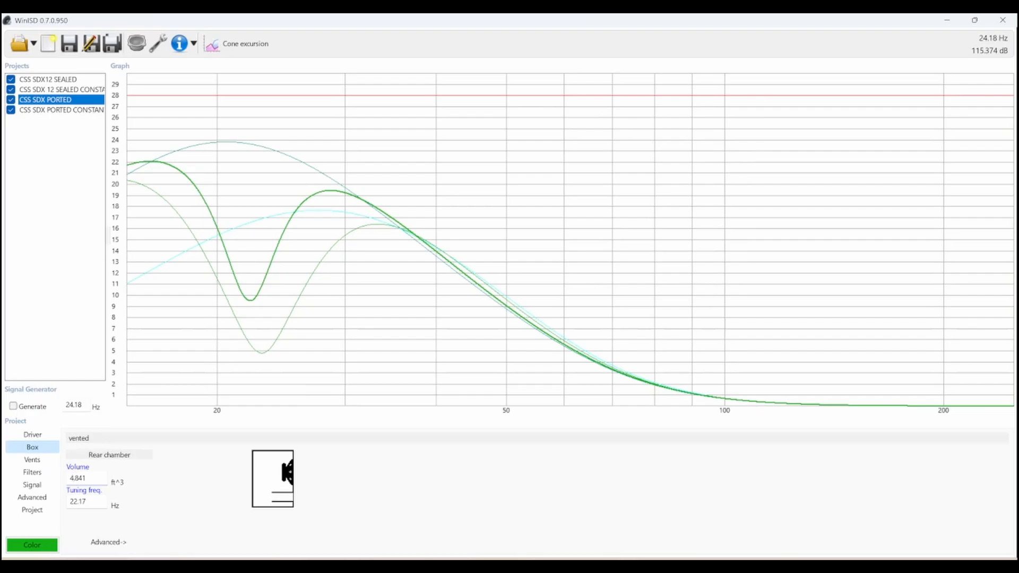
key(Down)
key(Down)
key(Down)
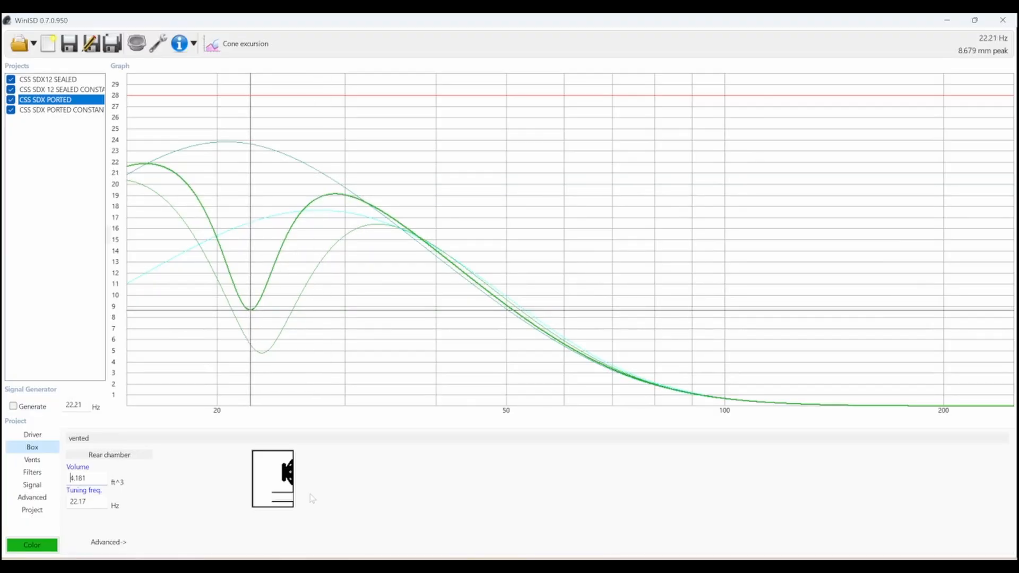
Display the Rear port - Gain graph and reduce the ported box volume to 2.444 ft^3 to examine the port's contribution.
click(236, 45)
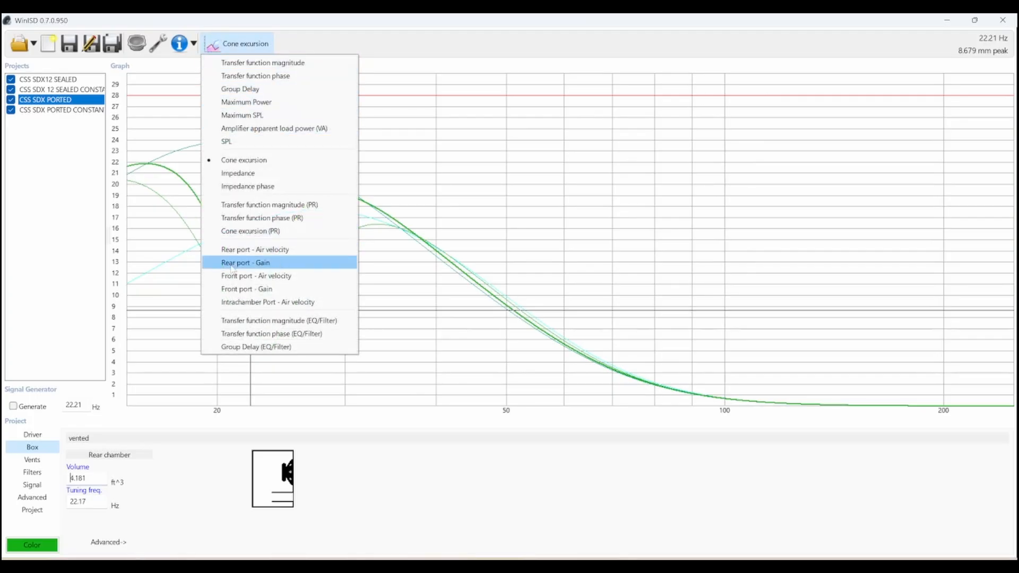
click(256, 265)
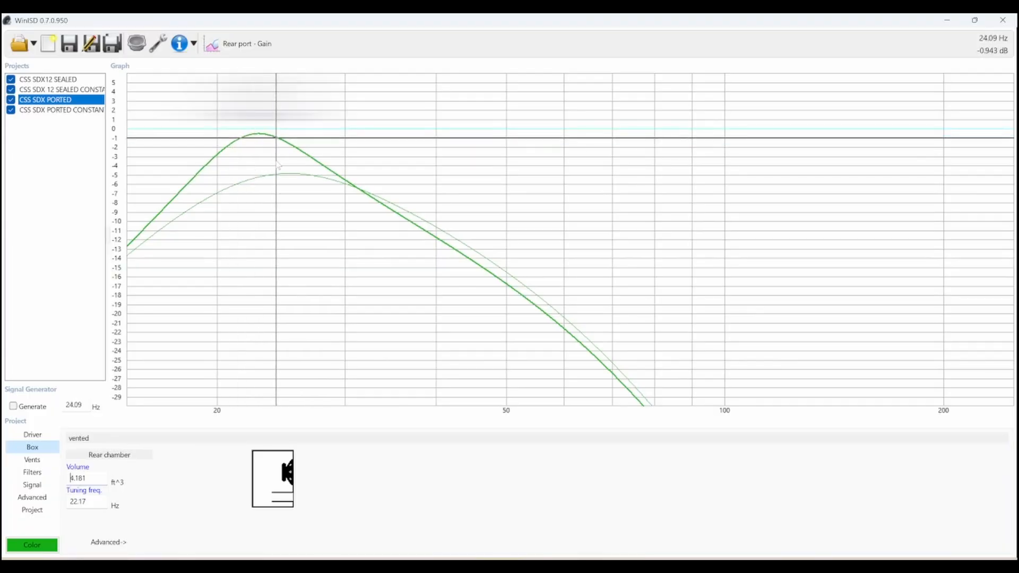
click(86, 478)
key(Down)
key(Down)
key(Down)
key(Down)
key(Down)
key(Down)
key(Down)
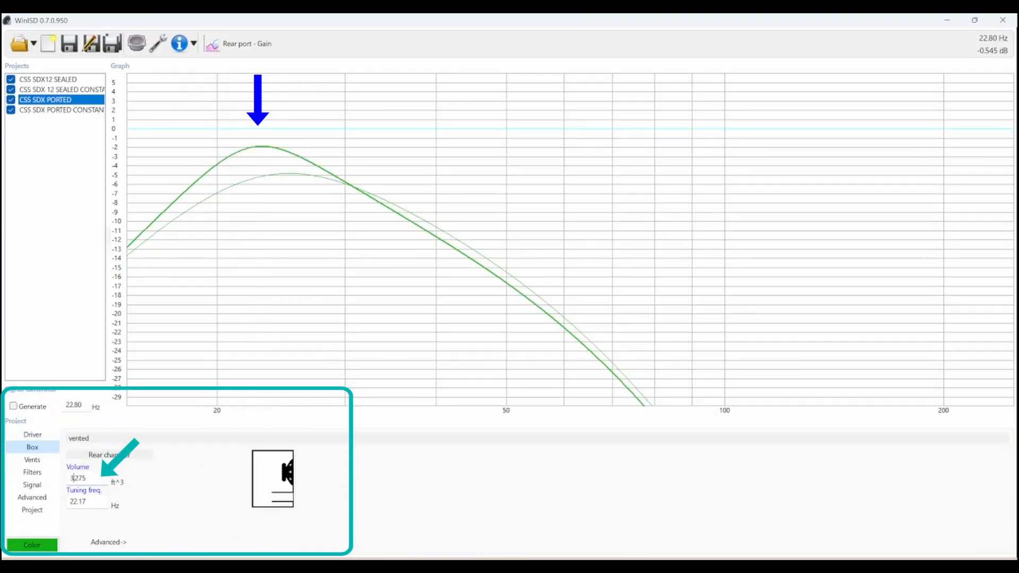
key(Down)
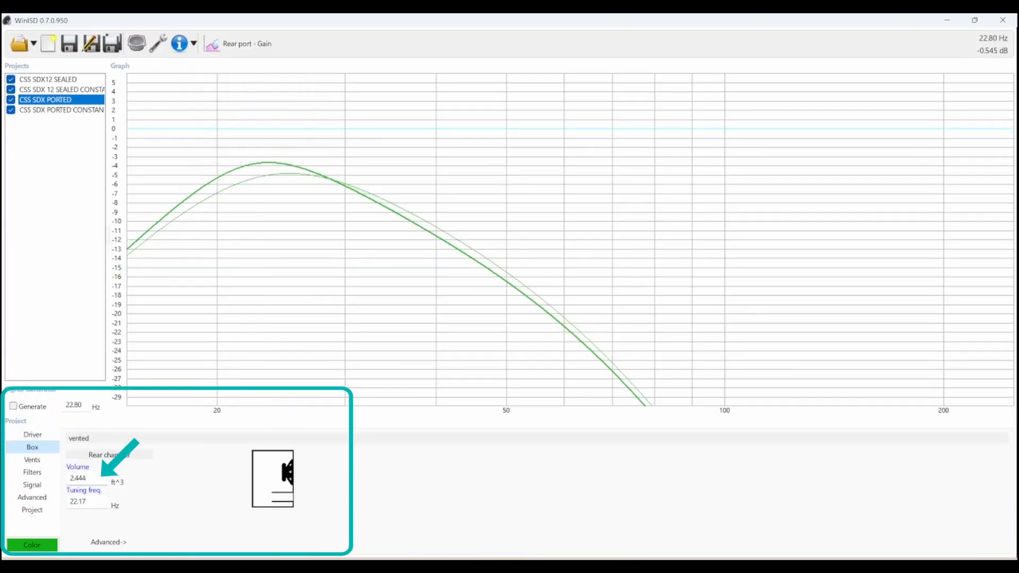
Return the graph to SPL and reset the ported box to 1.8 ft^3 with a 23 Hz tuning frequency.
click(238, 43)
click(223, 141)
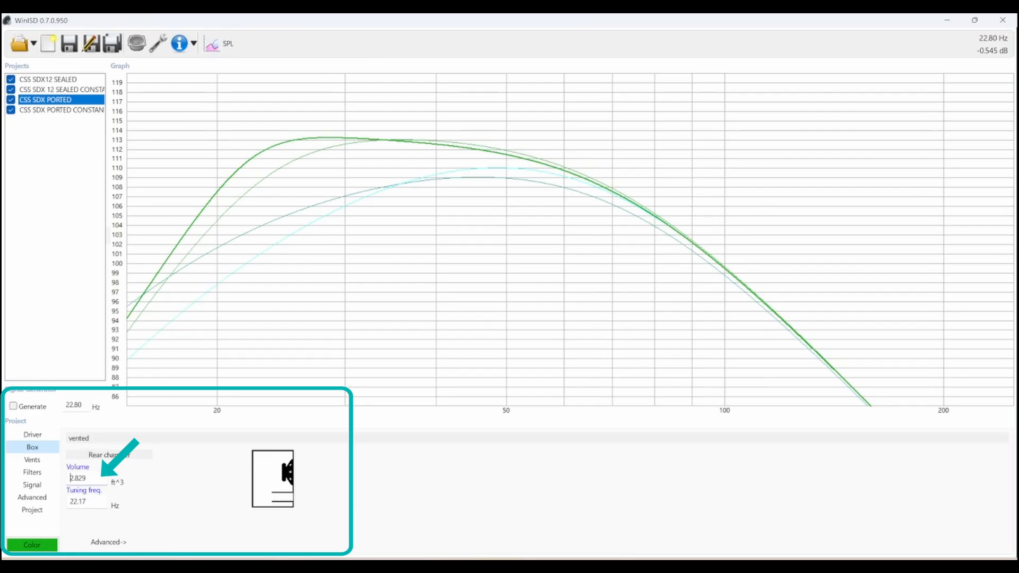
drag(92, 478, 55, 476)
key(Down)
key(Down)
key(Down)
key(Down)
key(Down)
key(Down)
key(Down)
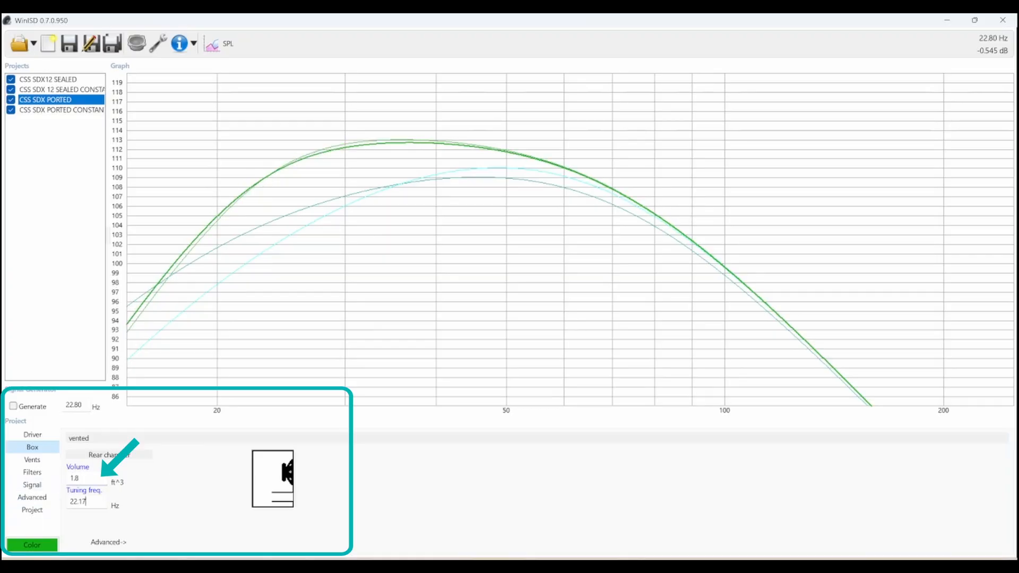
drag(87, 501, 59, 501)
text(23)
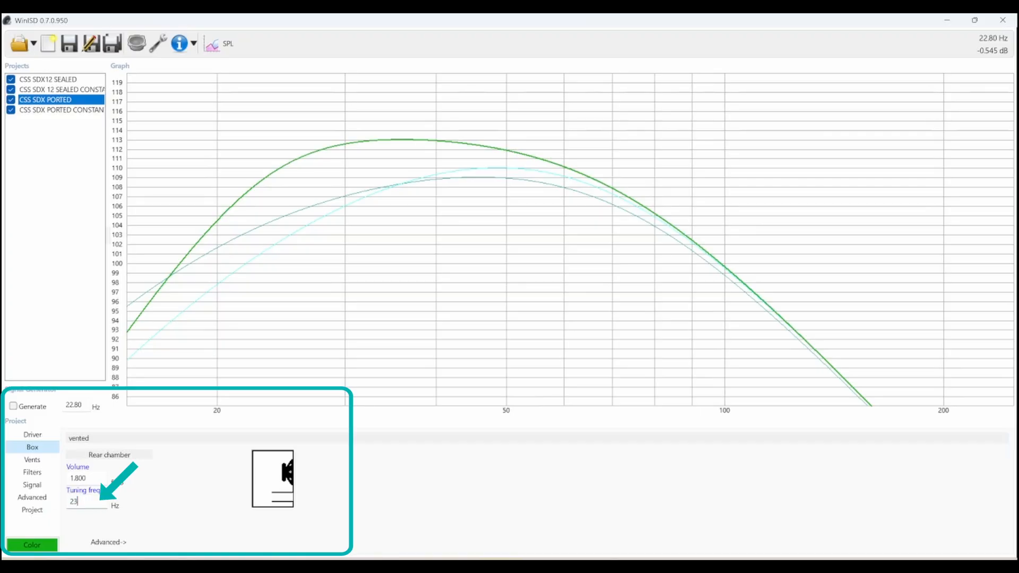
Try ported box tuning frequencies between 25.36 and 17.16 Hz at 1.8 ft^3, and restore the tuning to 23 Hz.
key(Up)
key(Down)
key(Up)
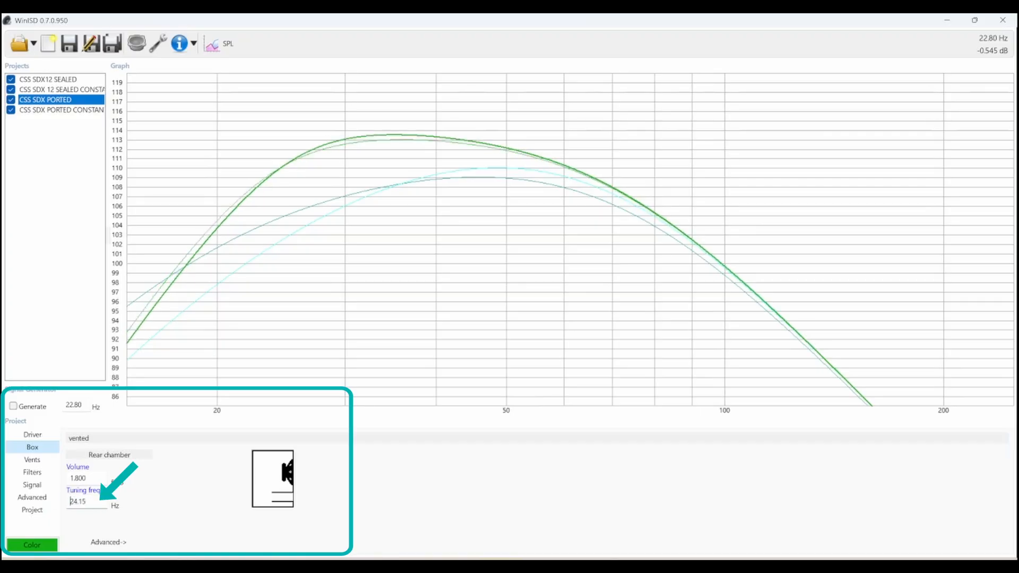
key(Down)
key(Down)
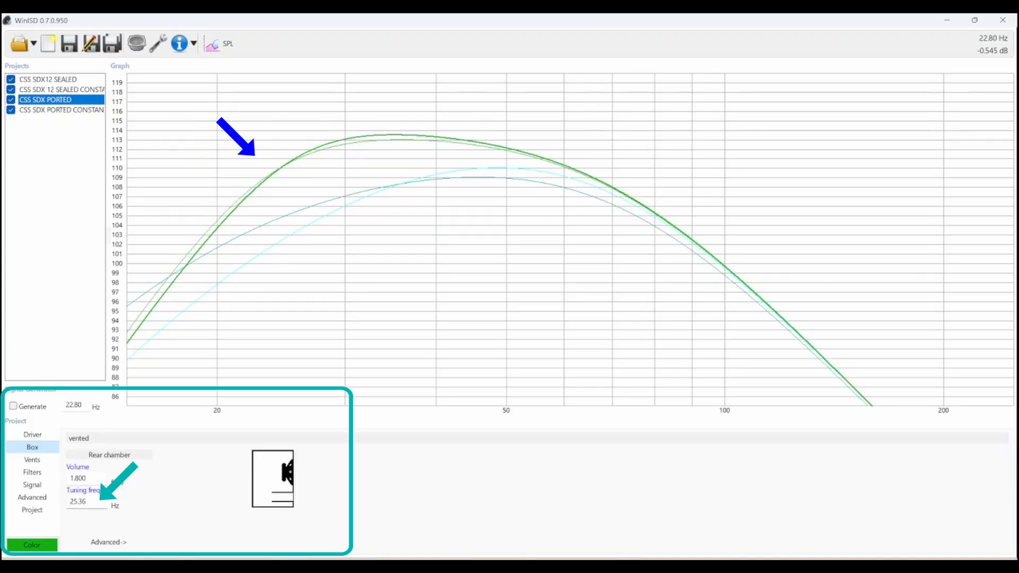
key(Down)
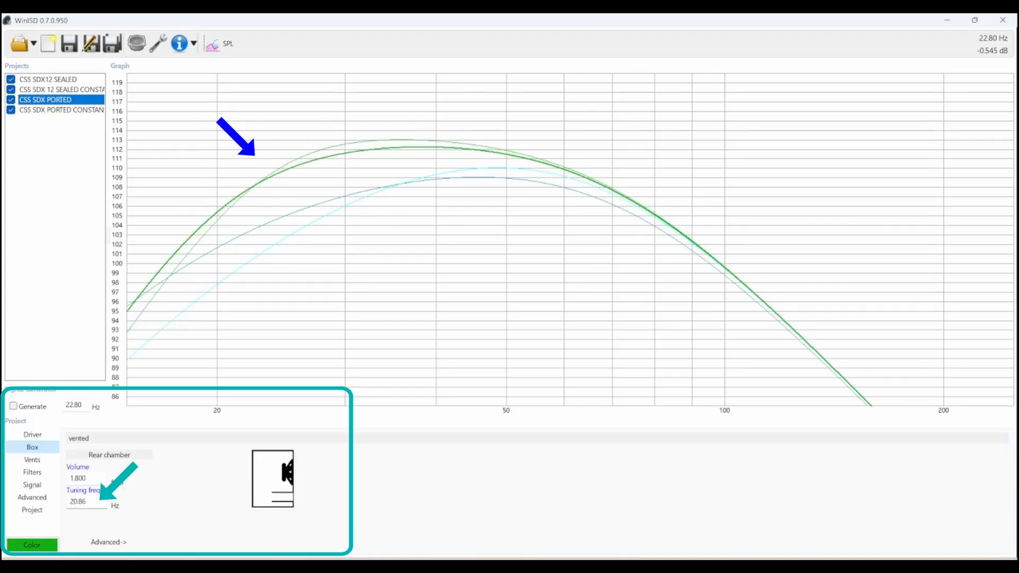
key(Down)
key(Down)
key(Down)
key(Down)
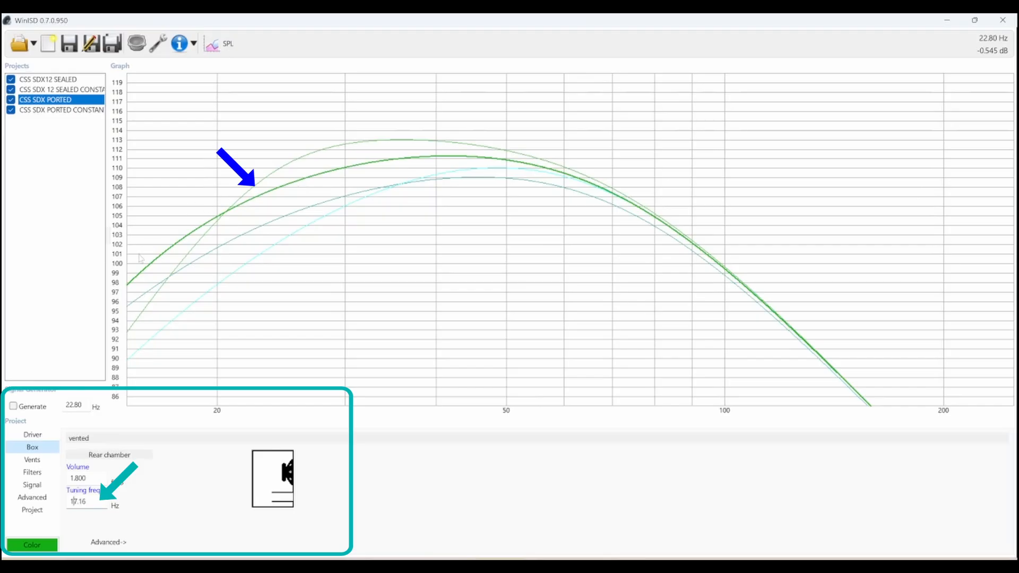
double_click(73, 501)
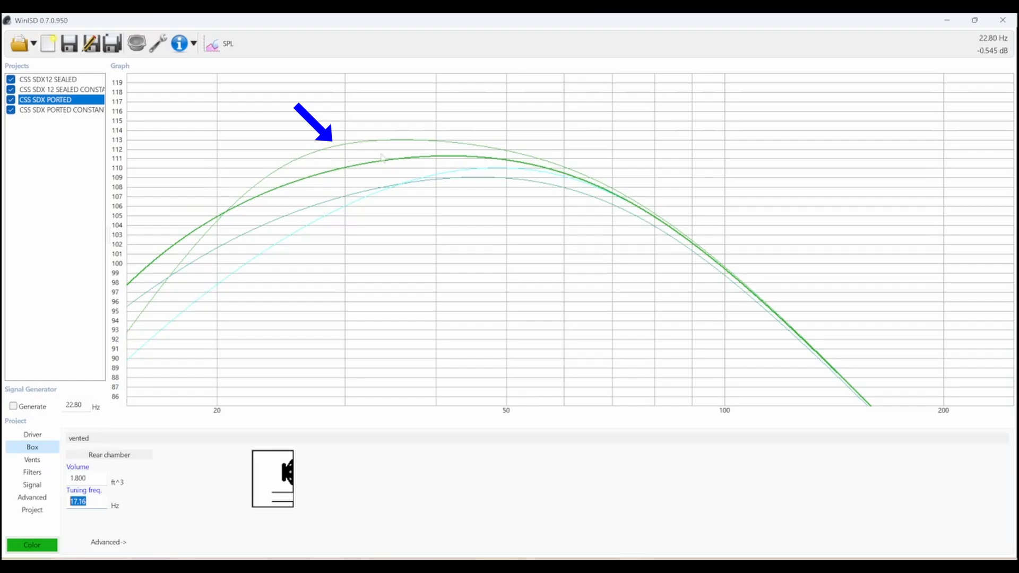
text(23)
key(Return)
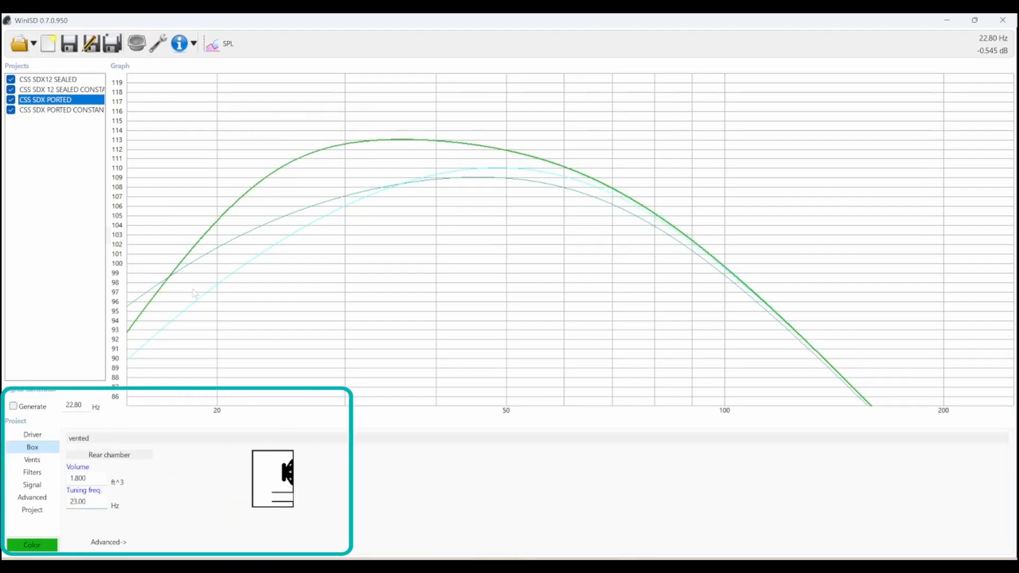
Increase the ported box volume to 2.8 ft^3 and lower its tuning frequency to 21.90 Hz.
mouse_move(91, 478)
mouse_down()
mouse_move(58, 483)
mouse_move(58, 503)
mouse_move(84, 478)
mouse_move(62, 485)
mouse_up()
click(89, 478)
key(Up)
key(Up)
key(shift+End)
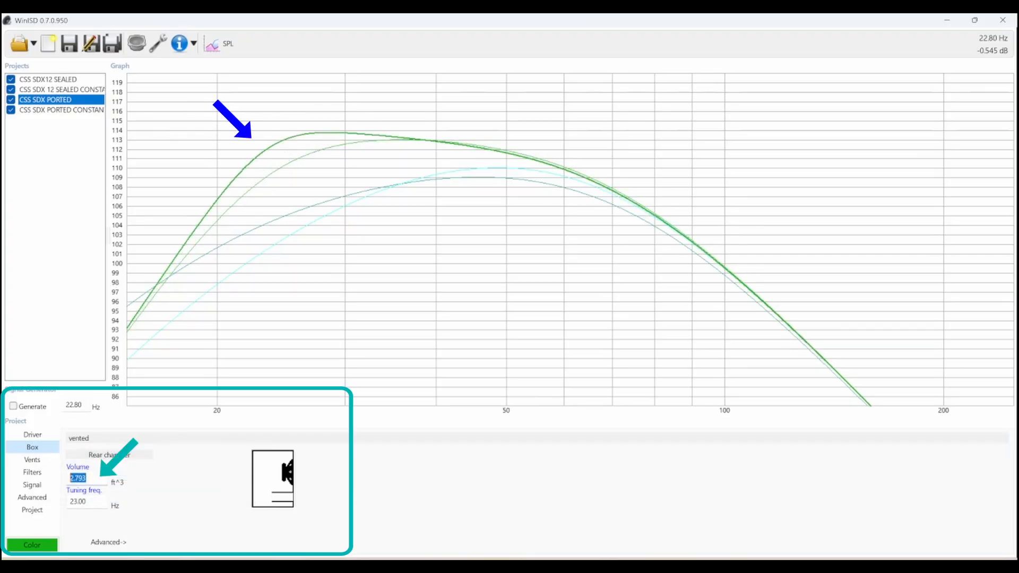
text(2.8)
key(Tab)
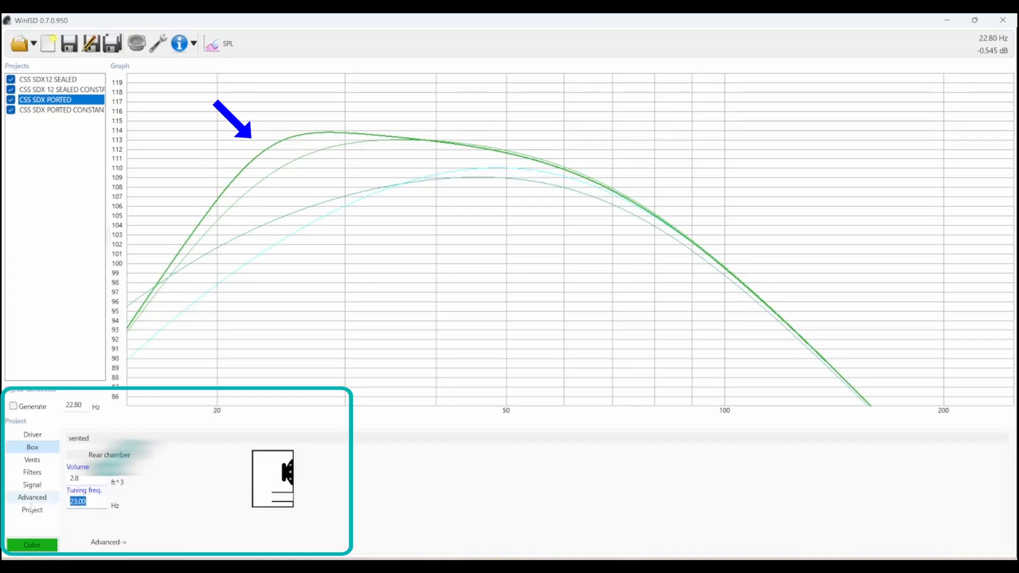
key(Down)
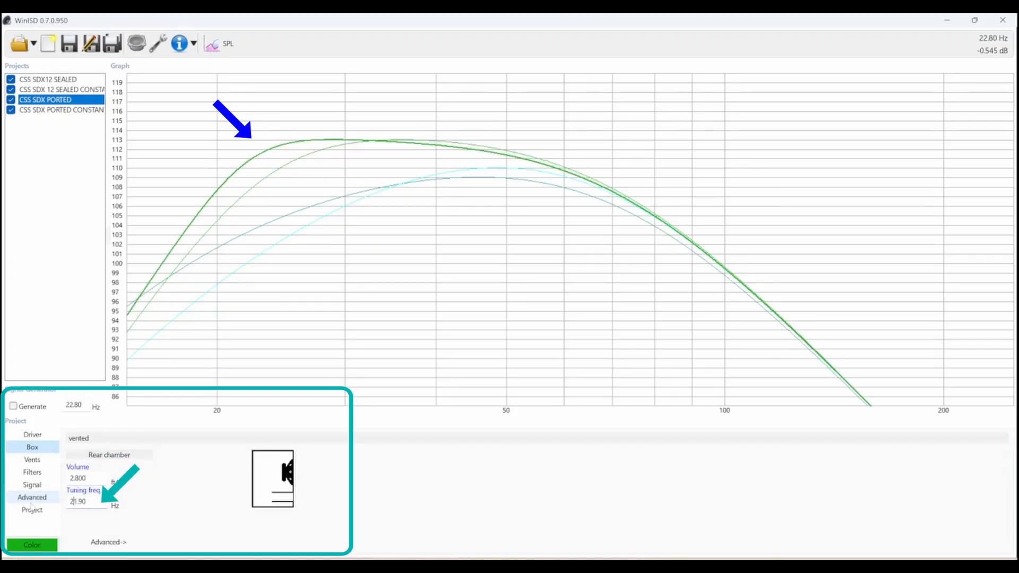
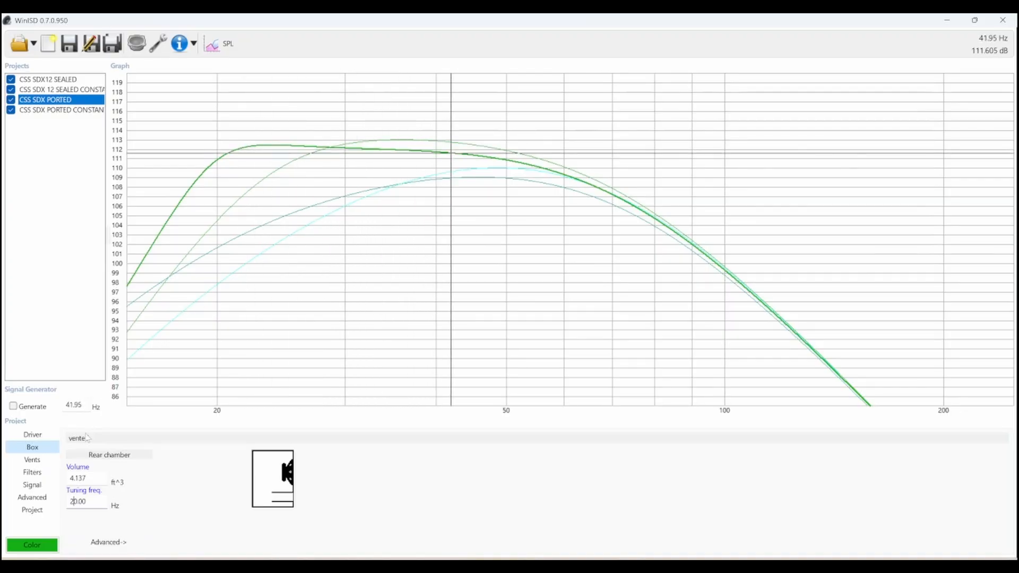
In the CSS SDX12 SEALED project, try box volumes of 2 and 1 ft^3, and set the volume to 1.5 ft^3.
drag(89, 478, 54, 476)
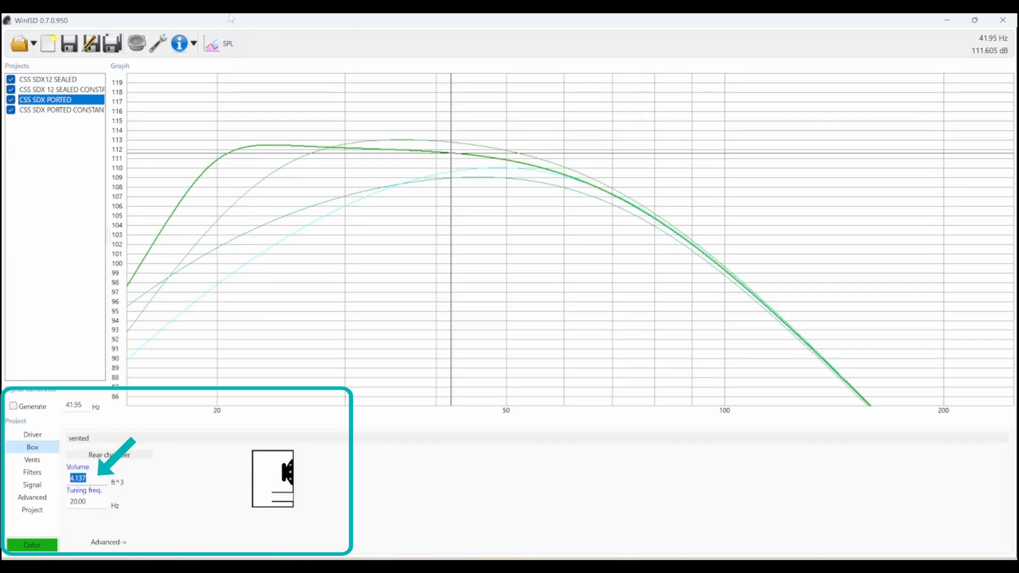
click(53, 80)
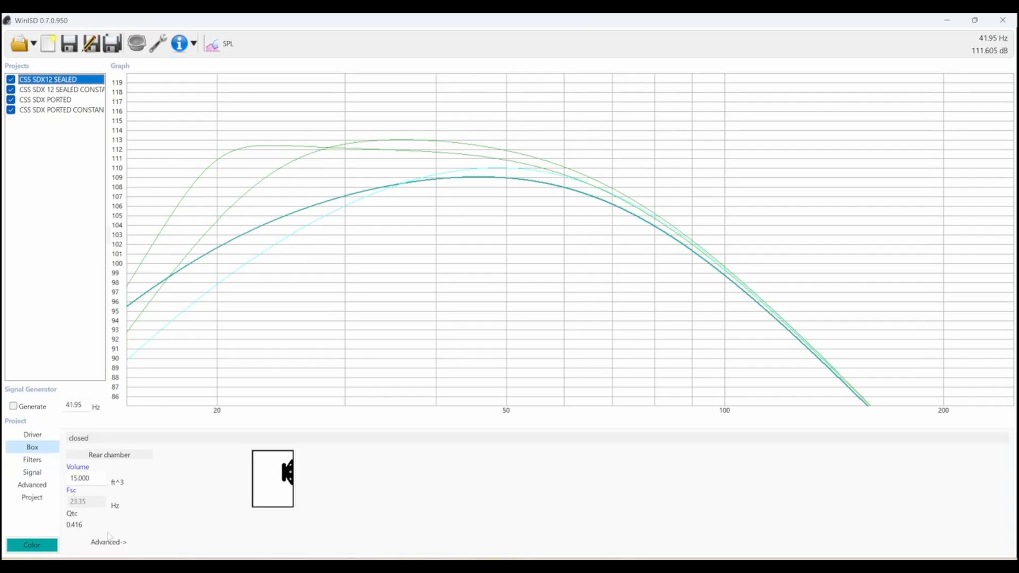
drag(68, 478, 104, 478)
text(2)
key(Return)
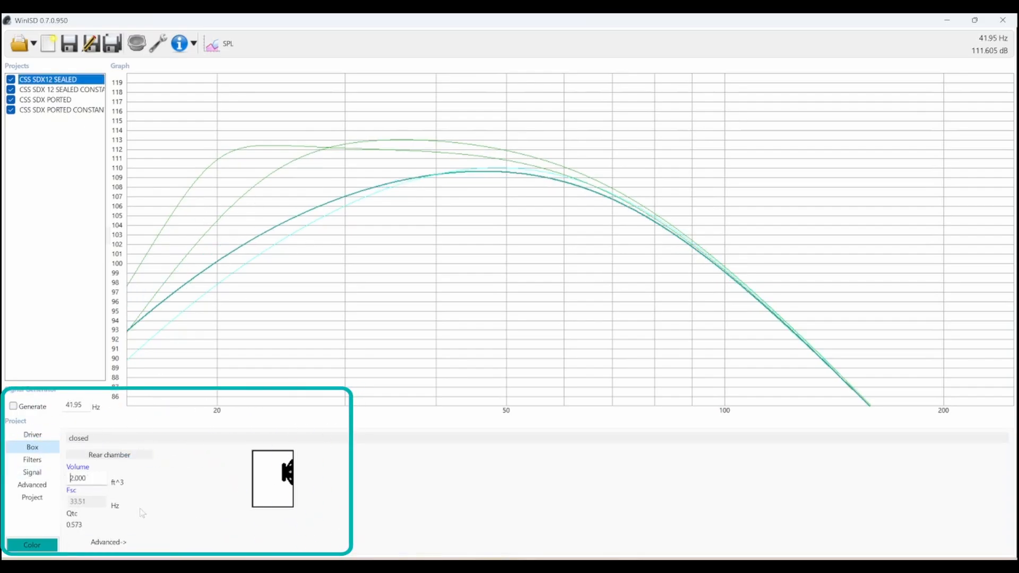
double_click(78, 479)
text(1)
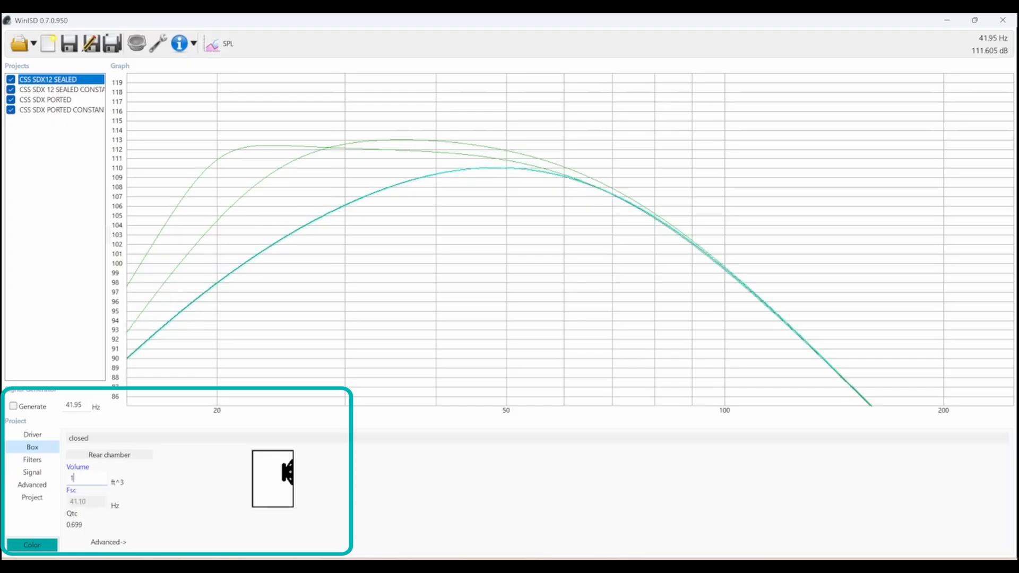
text(.5)
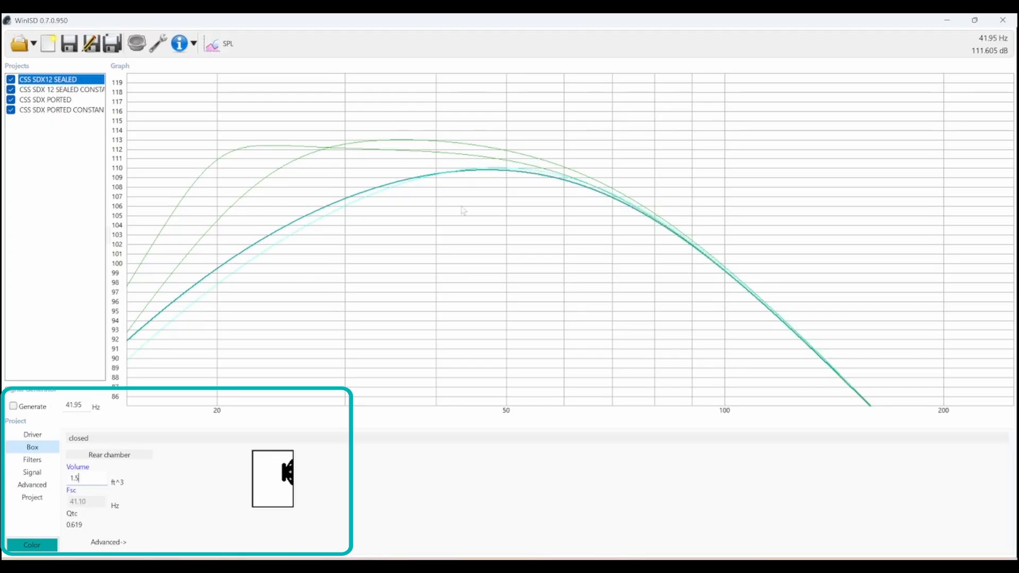
Set the box volume of the CSS SDX PORTED project to 3 ft^3 and compare it with the sealed project.
click(59, 102)
double_click(80, 478)
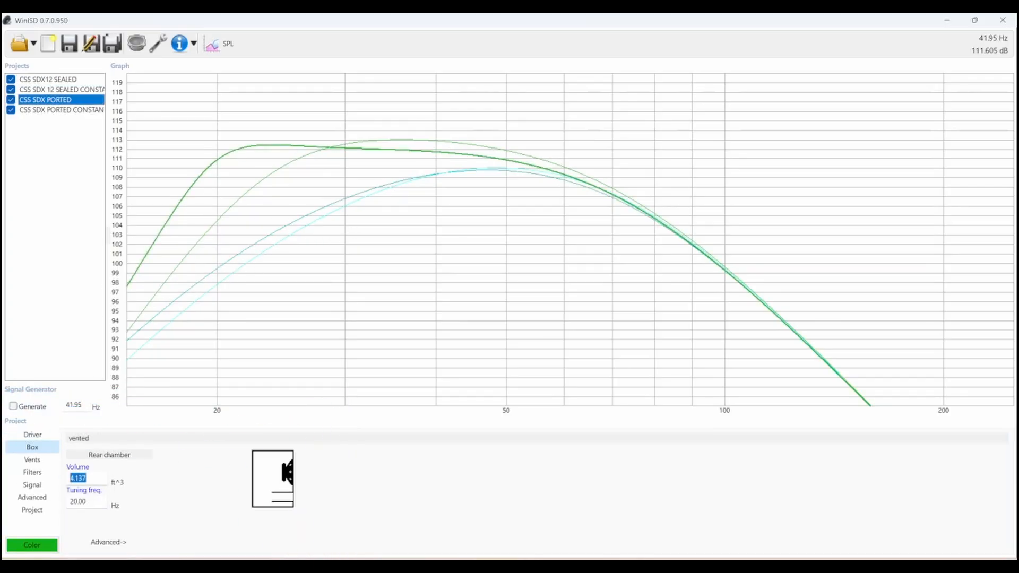
text(3)
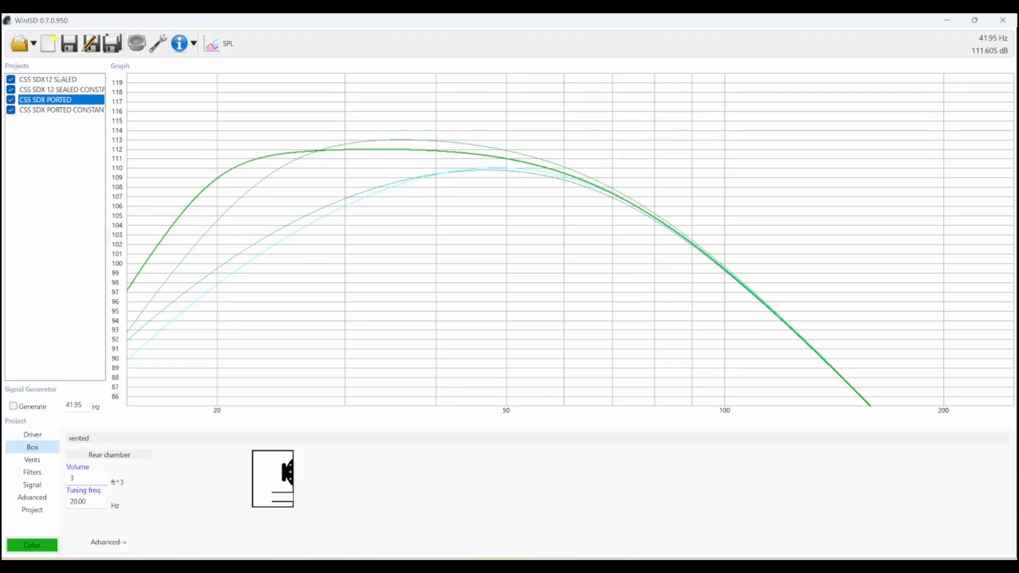
click(59, 78)
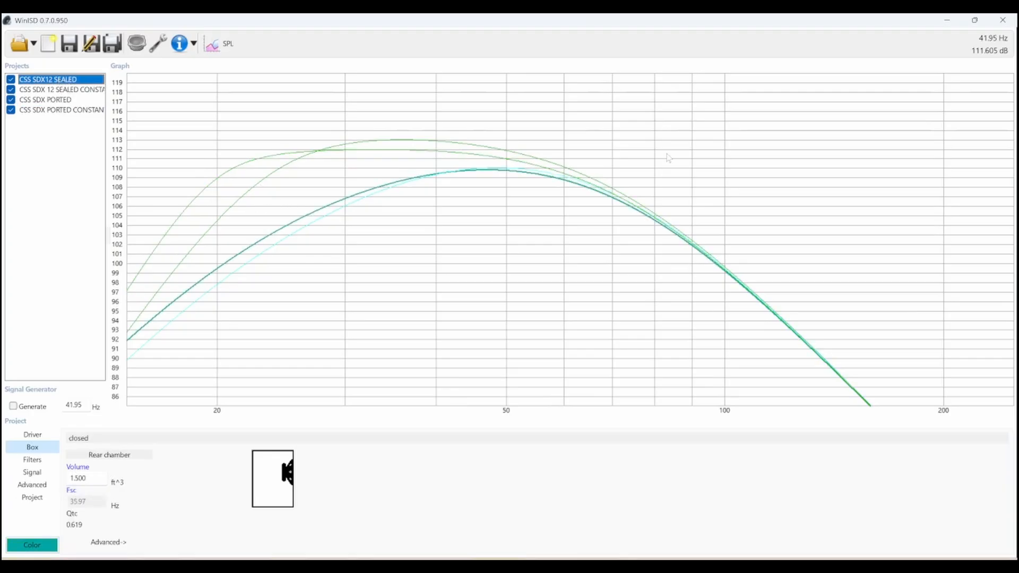
click(47, 101)
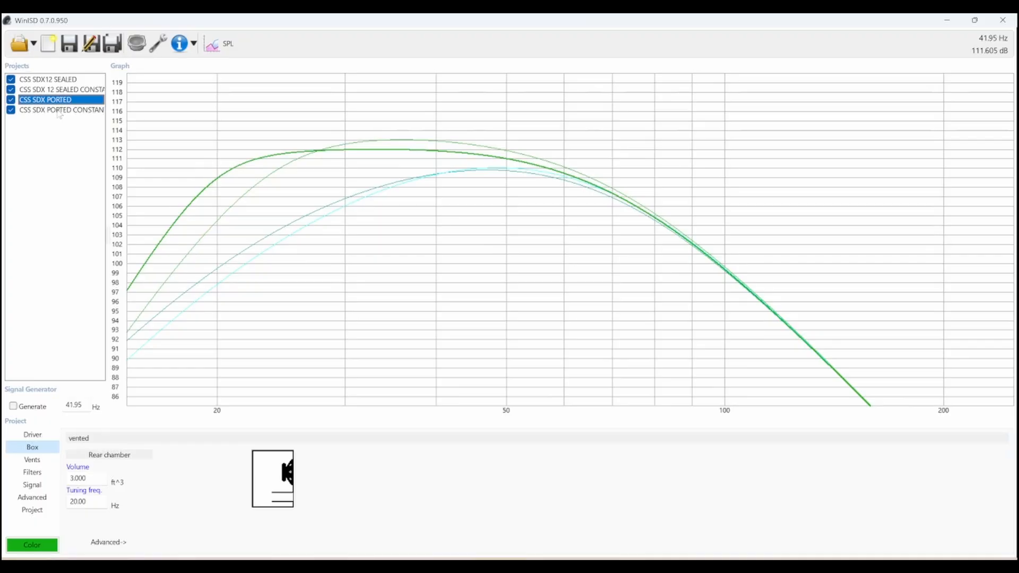
Change the CSS SDX12 SEALED project to 2 drivers and set its box volume to 3 ft^3.
click(46, 79)
click(32, 434)
click(104, 488)
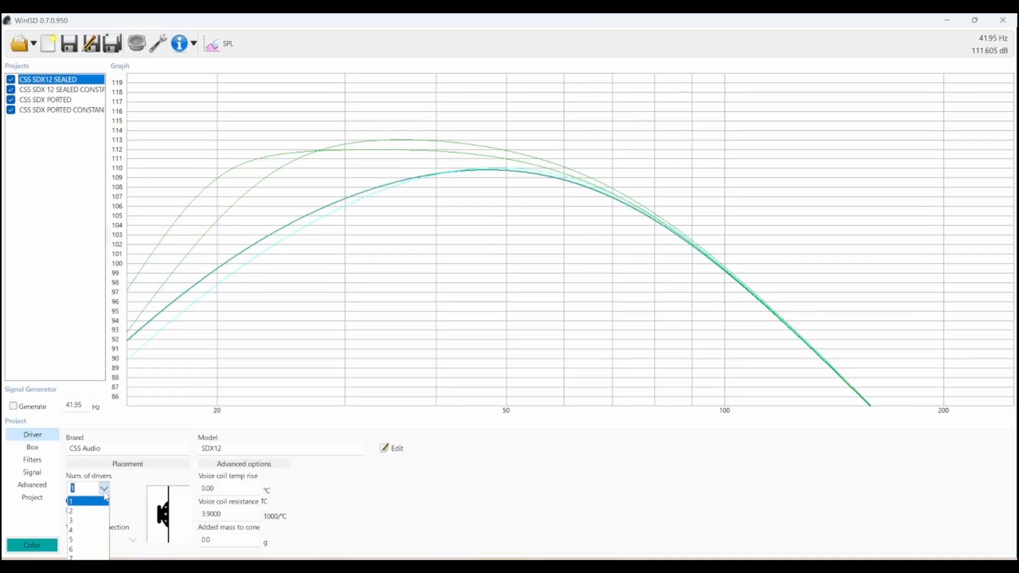
click(71, 511)
click(33, 447)
double_click(78, 478)
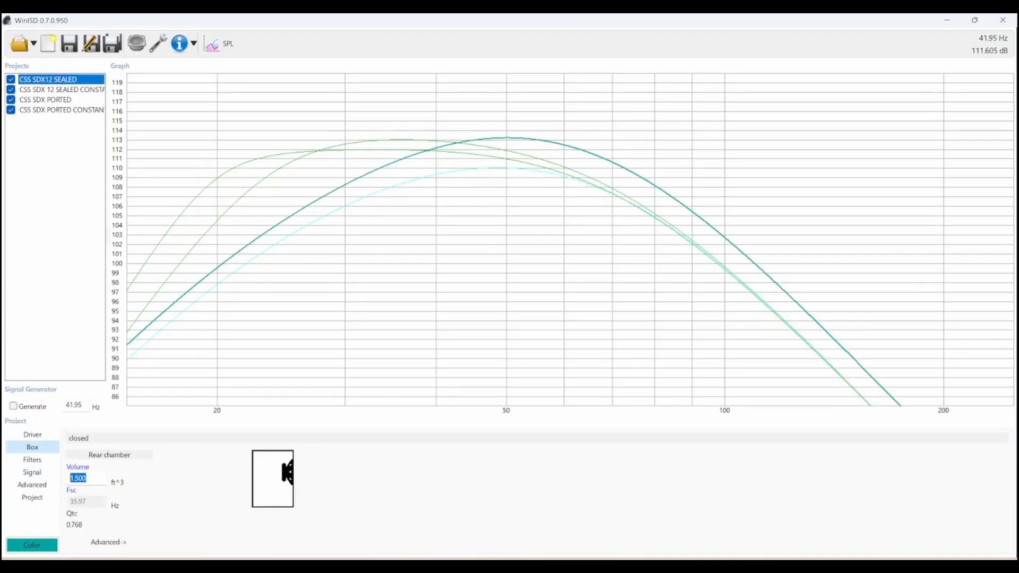
text(3)
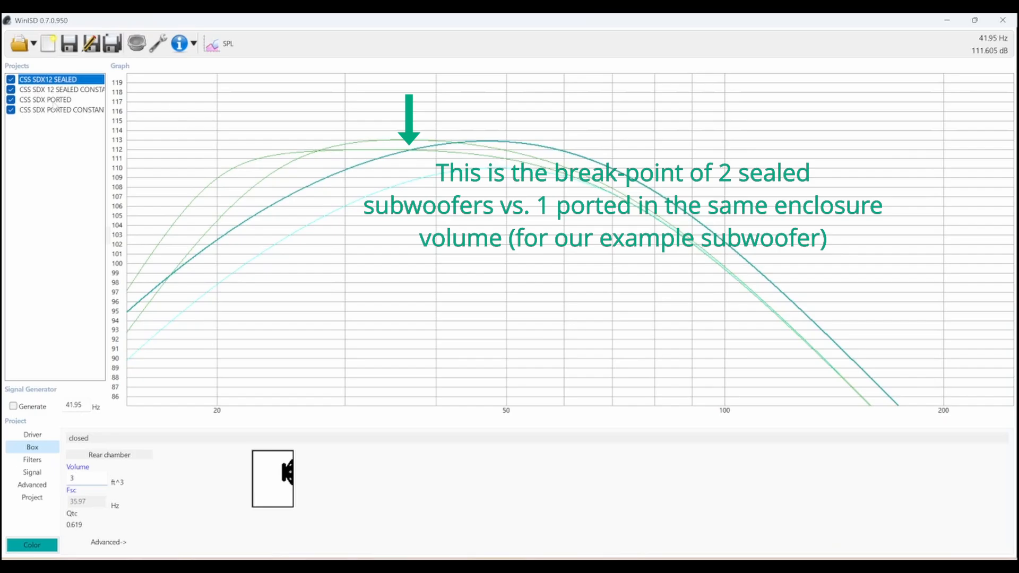
Change the curve color of the CSS SDX PORTED project to red.
click(53, 100)
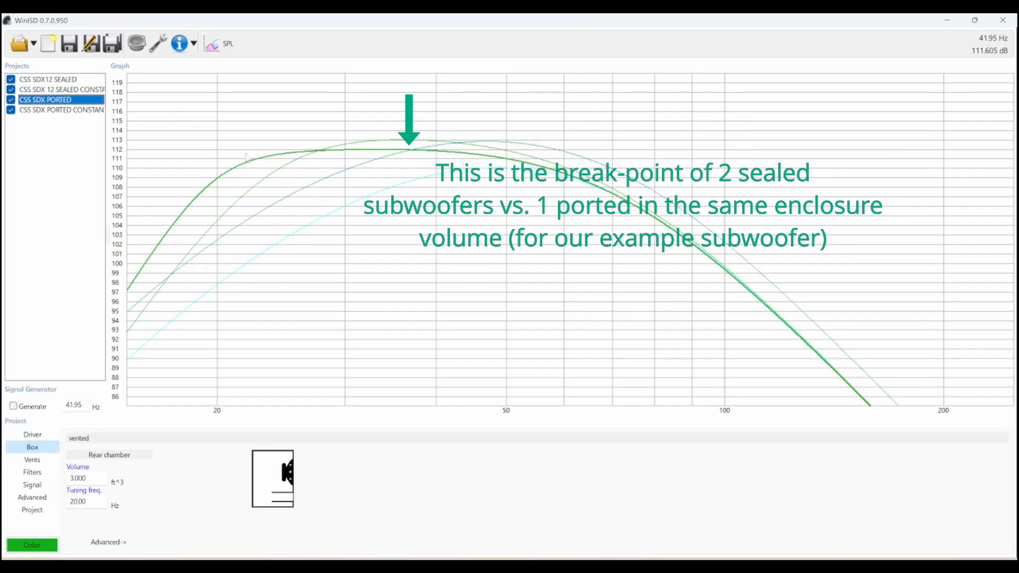
click(32, 544)
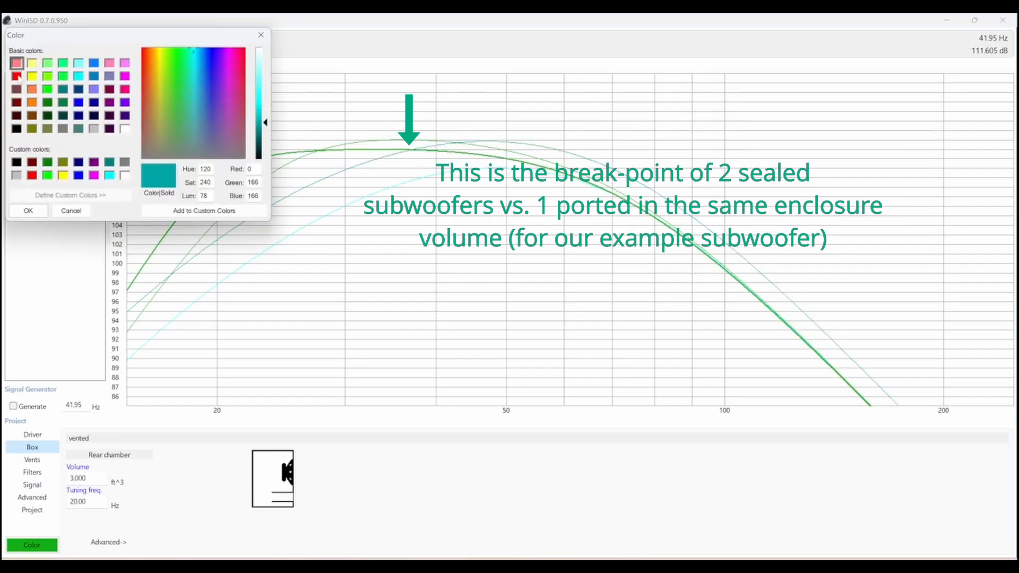
click(18, 77)
click(29, 211)
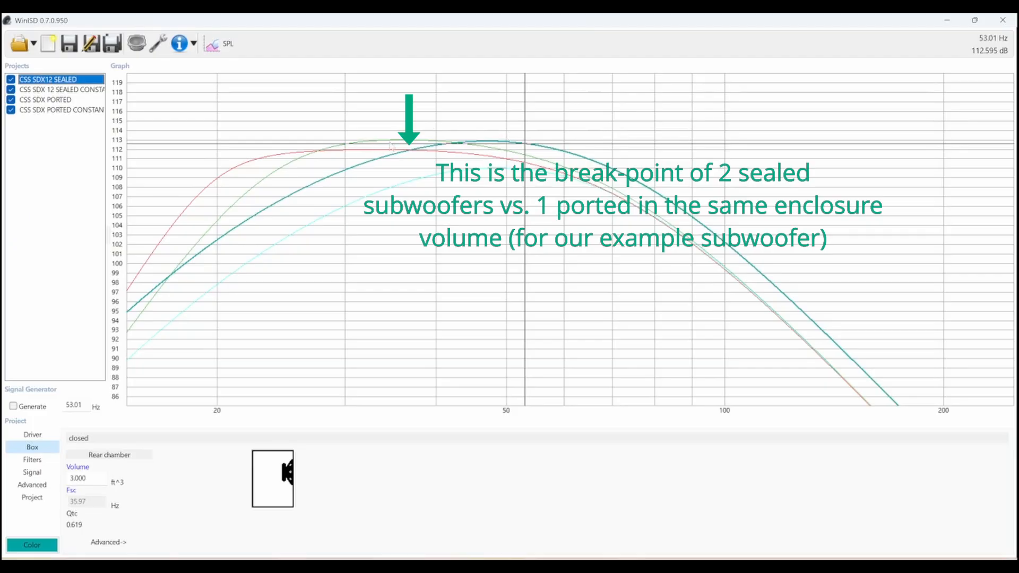
Read the frequency and SPL at the point where the two-driver sealed curve crosses the red ported curve.
click(405, 146)
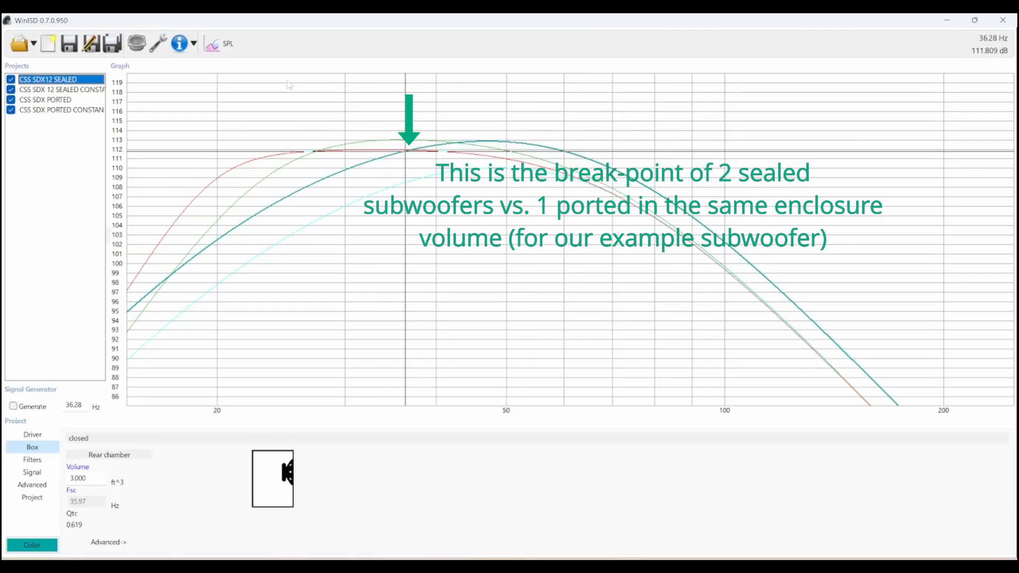
click(71, 100)
drag(435, 109, 409, 102)
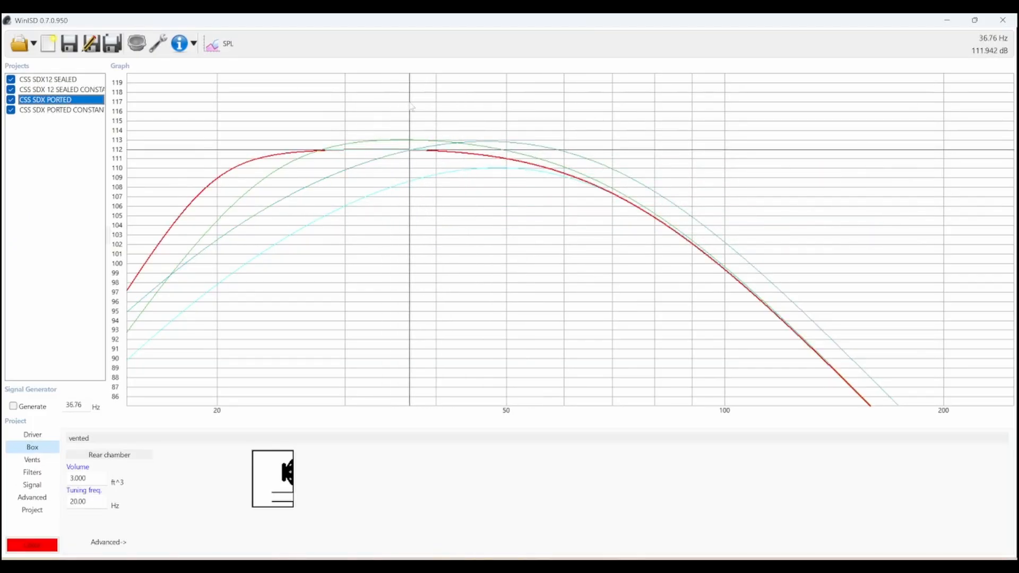
Set the system input power of the CSS SDX12 SEALED project to 2000 W after checking the ported project's signal settings.
click(56, 81)
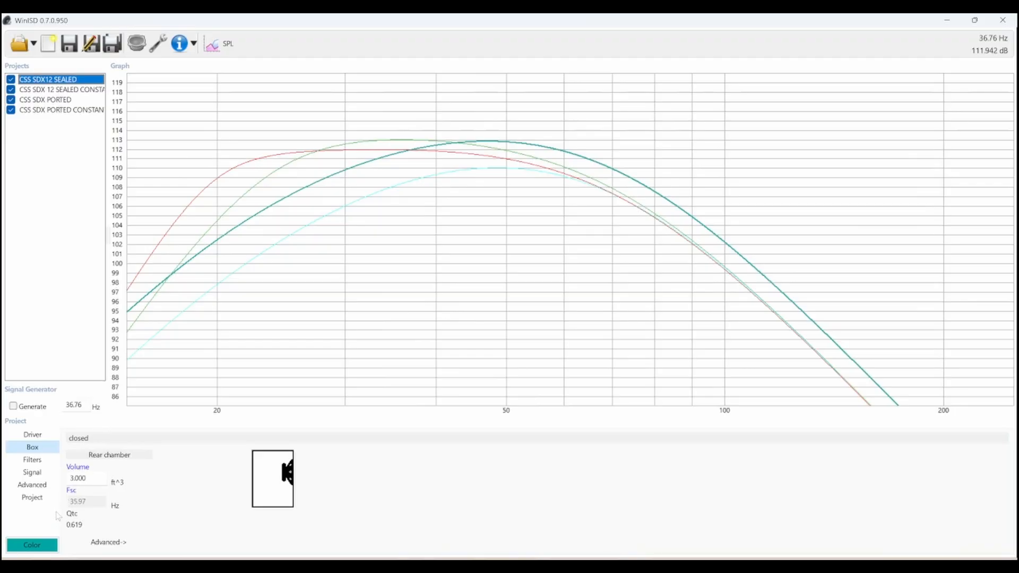
click(32, 471)
drag(272, 453, 231, 446)
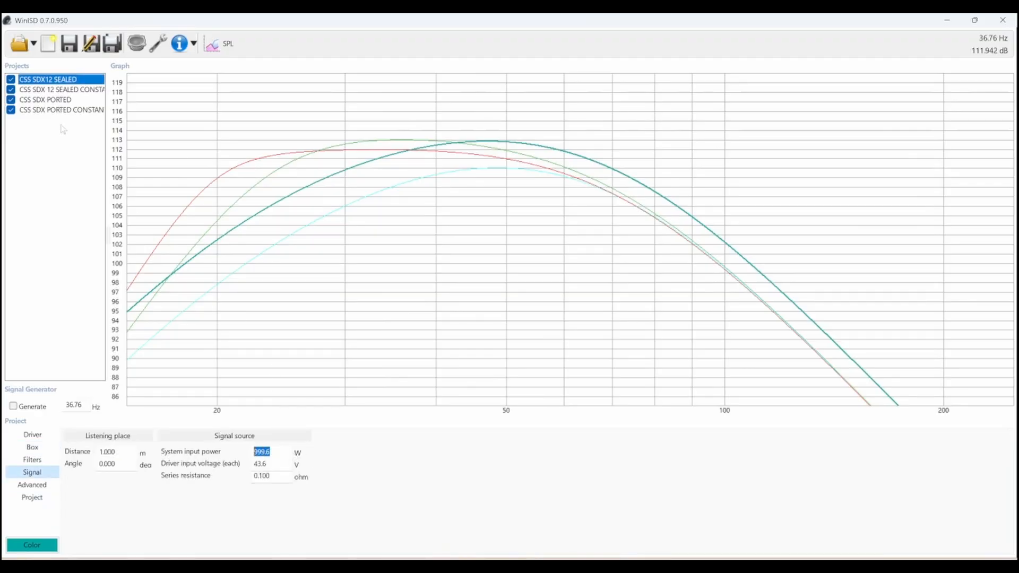
click(41, 100)
click(49, 80)
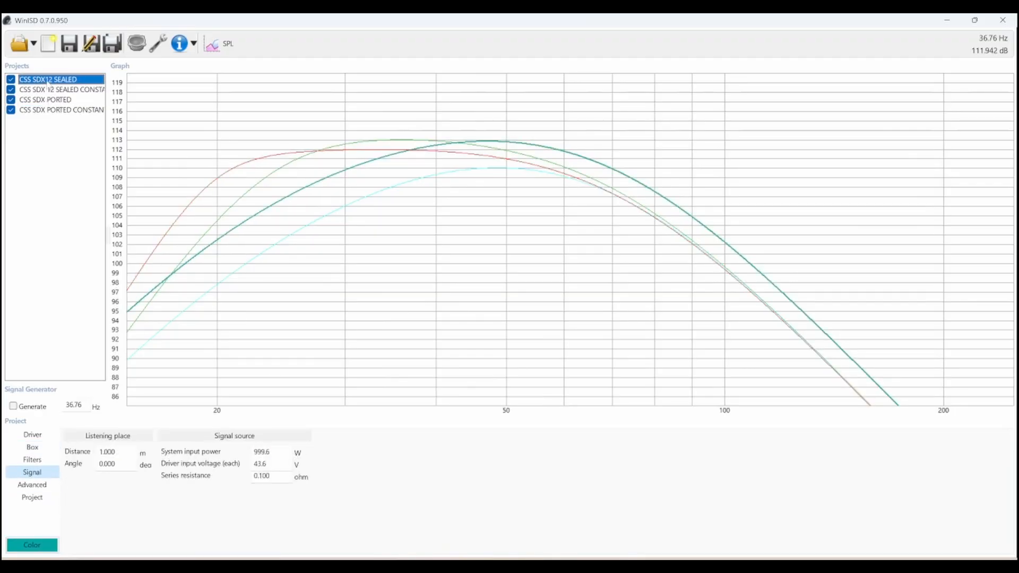
drag(273, 452, 197, 454)
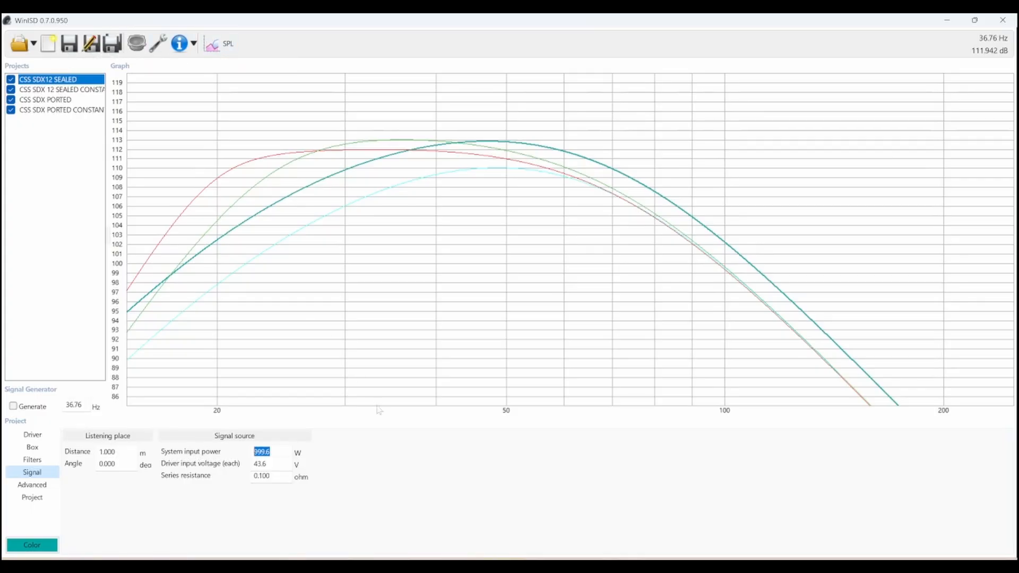
drag(273, 452, 229, 453)
text(200)
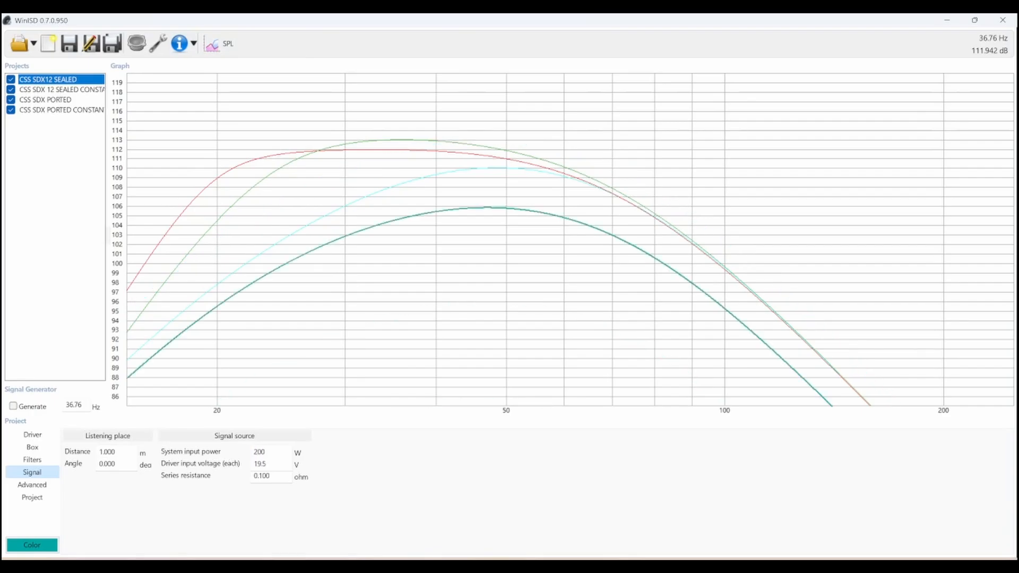
text(0)
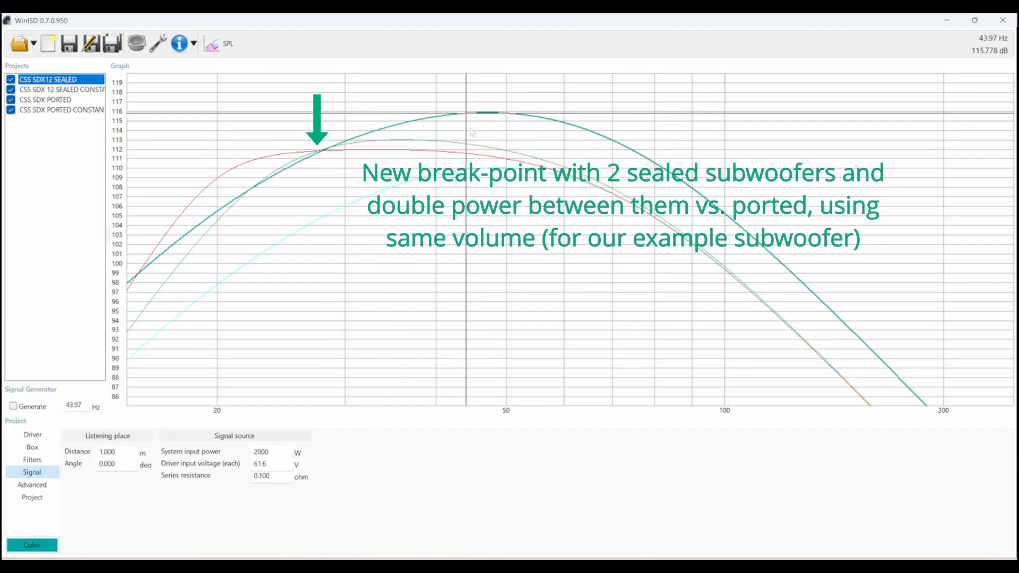
Compare the sealed and ported box volumes, and examine the vent diameter and length of the ported project.
click(32, 448)
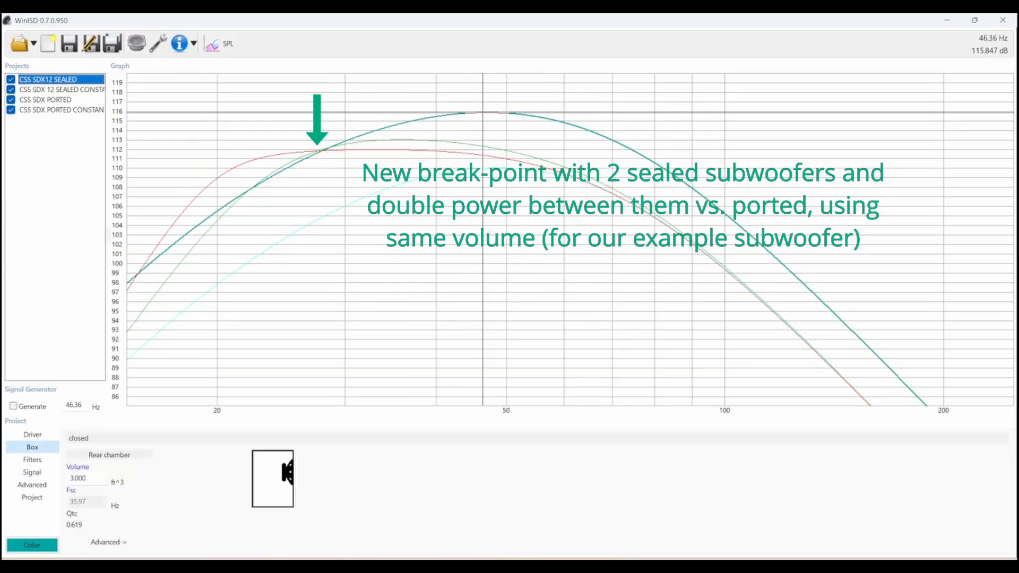
double_click(79, 478)
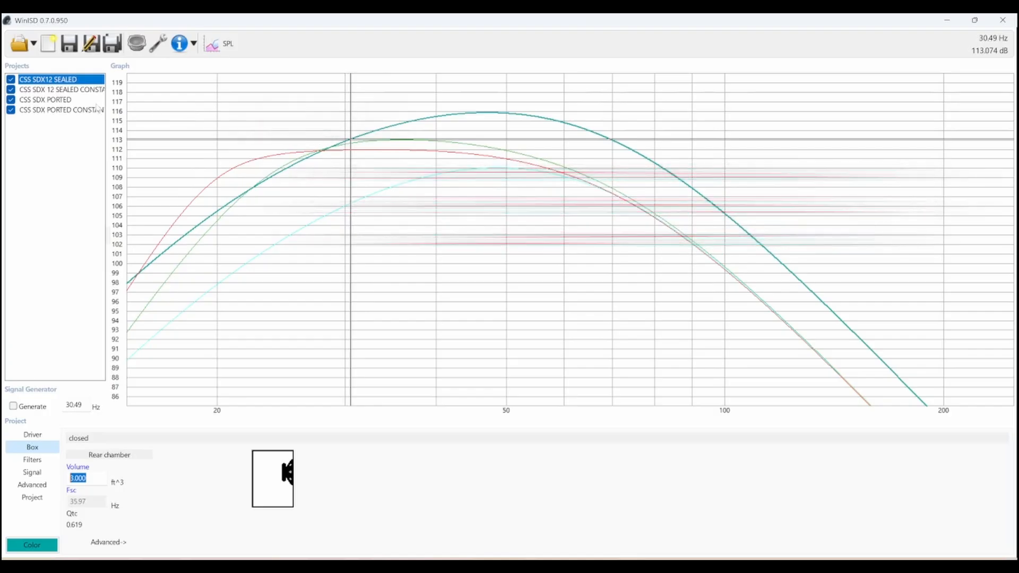
click(59, 99)
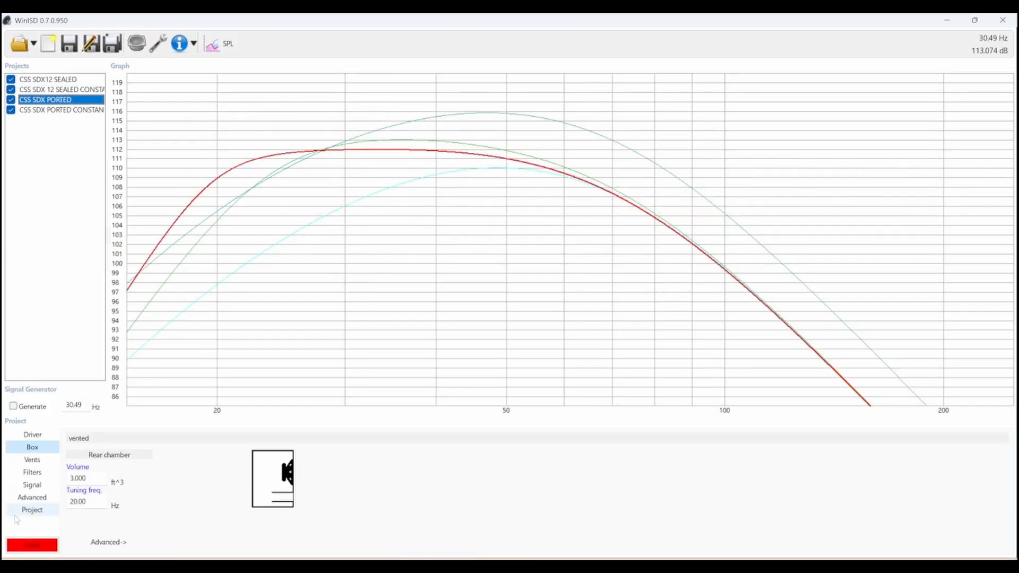
double_click(67, 476)
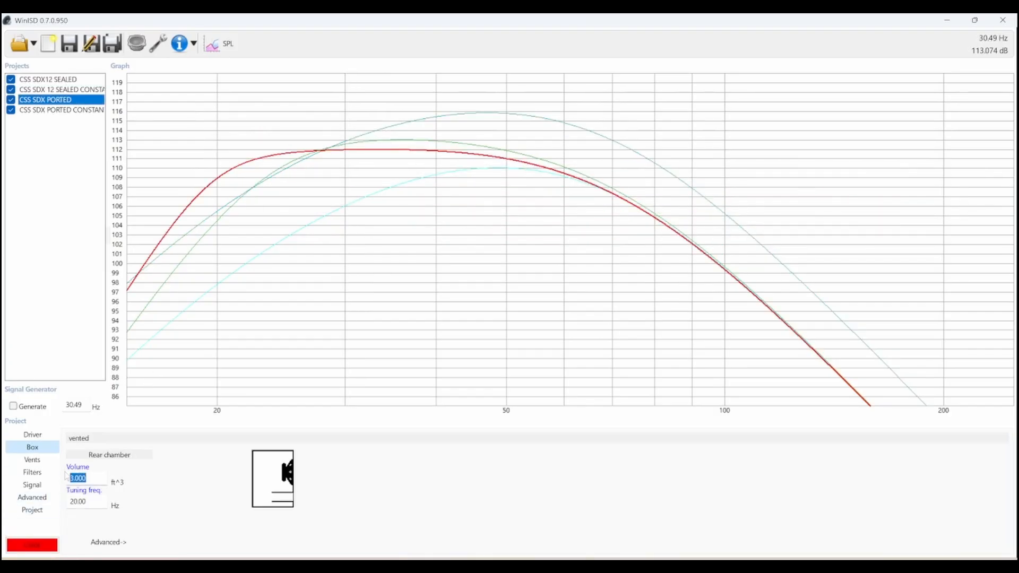
click(31, 459)
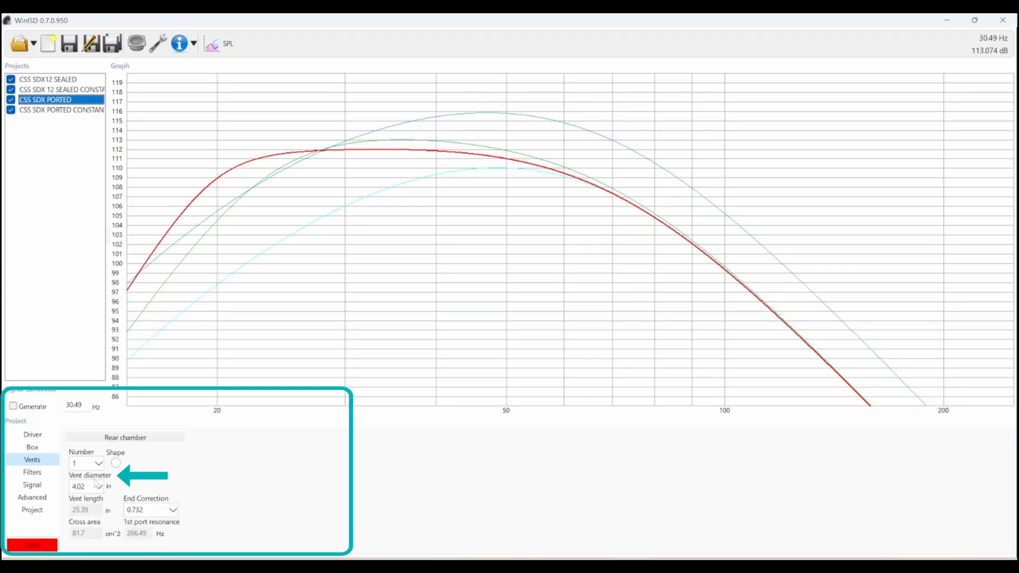
click(32, 448)
drag(89, 479, 65, 485)
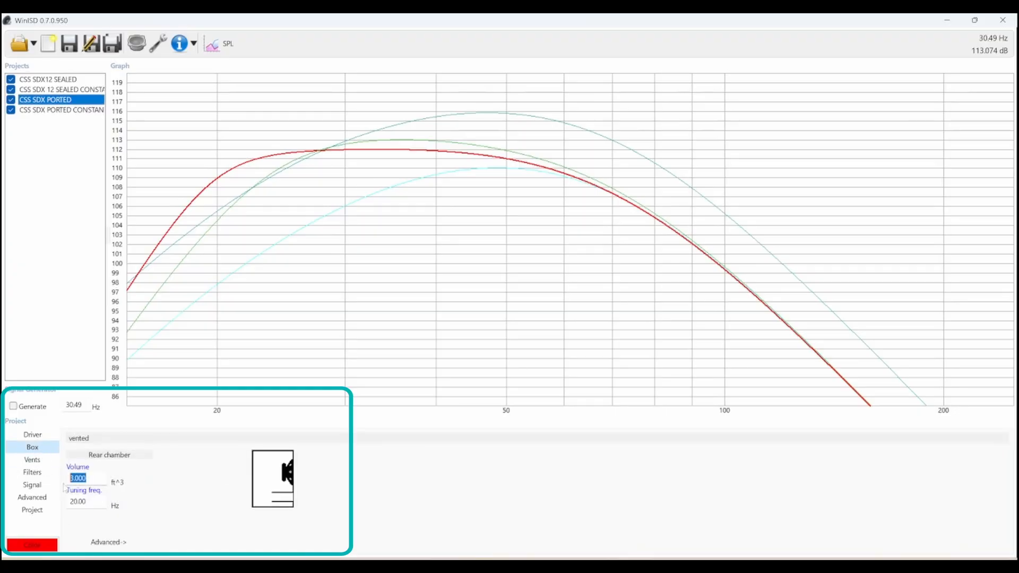
click(32, 459)
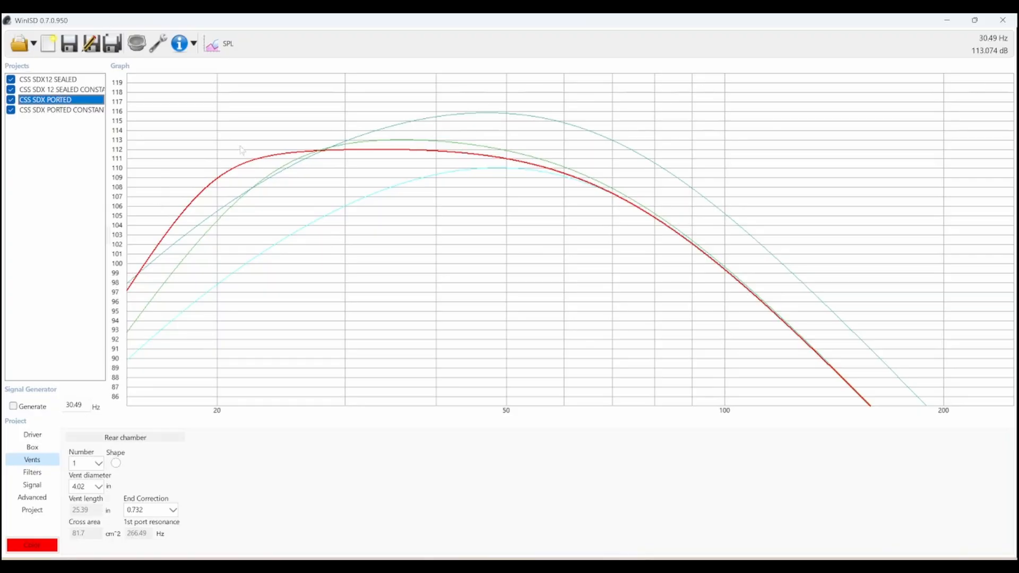
Set the CSS SDX12 SEALED project's box volume to 1.5 ft^3 and its system input power to 1000 W.
click(41, 80)
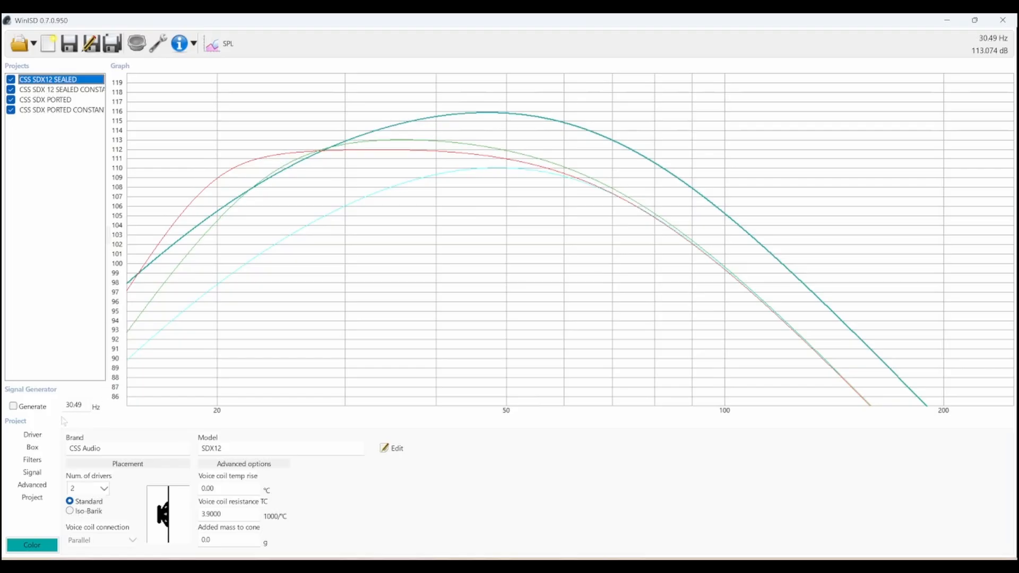
click(32, 448)
drag(91, 479, 39, 482)
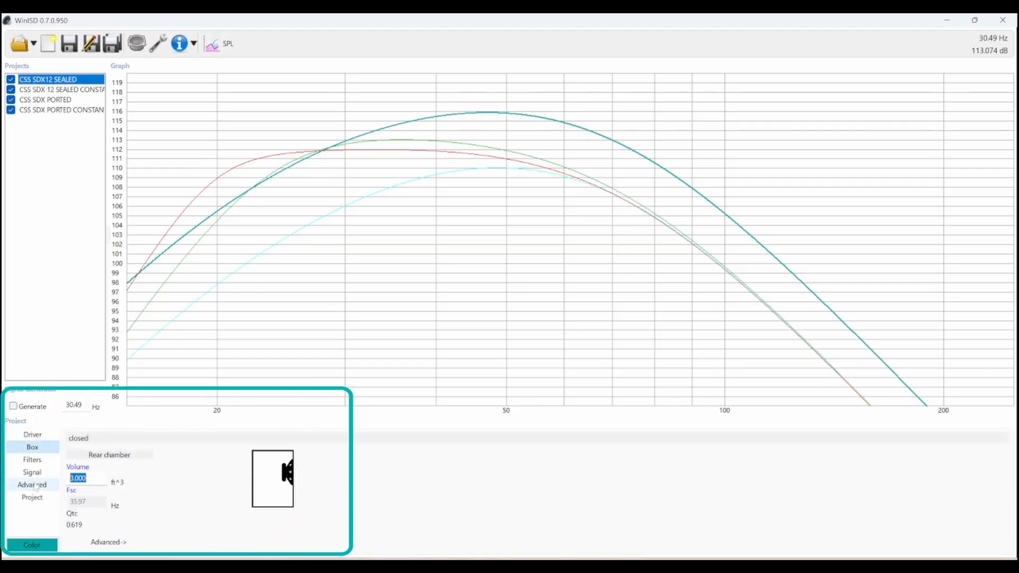
text(1.5)
click(40, 472)
drag(276, 450, 189, 450)
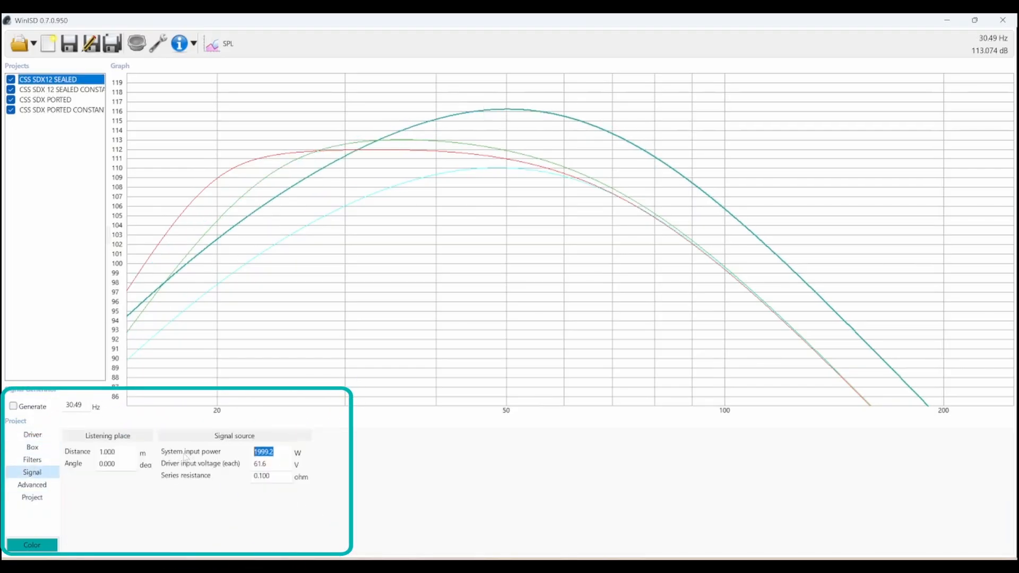
text(1000)
Set the number of drivers in the CSS SDX12 SEALED project to 1.
click(49, 435)
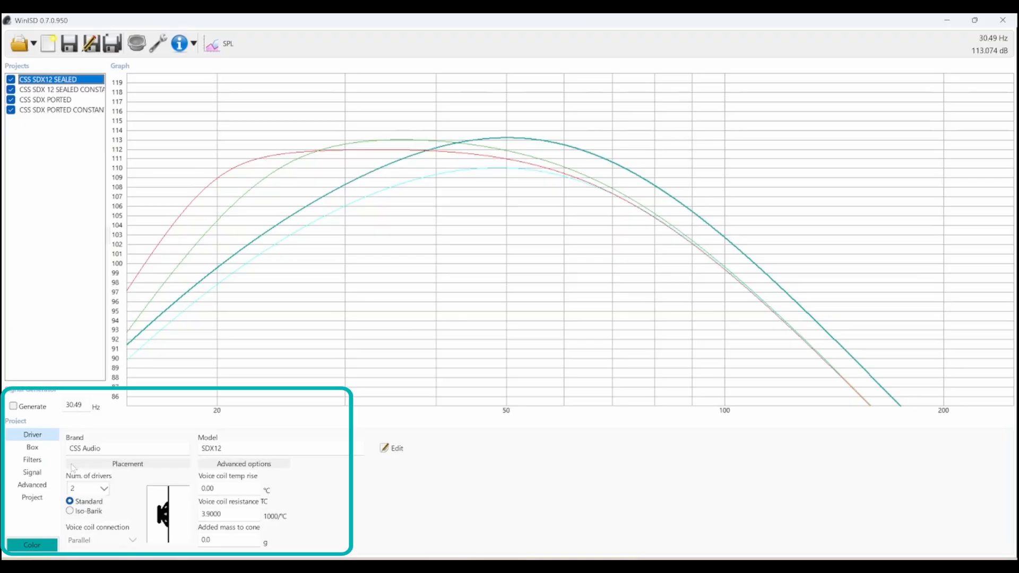
click(107, 488)
click(83, 500)
Set the CSS SDX PORTED box to a 24 Hz tuning frequency and a volume of 2 ft^3.
click(38, 100)
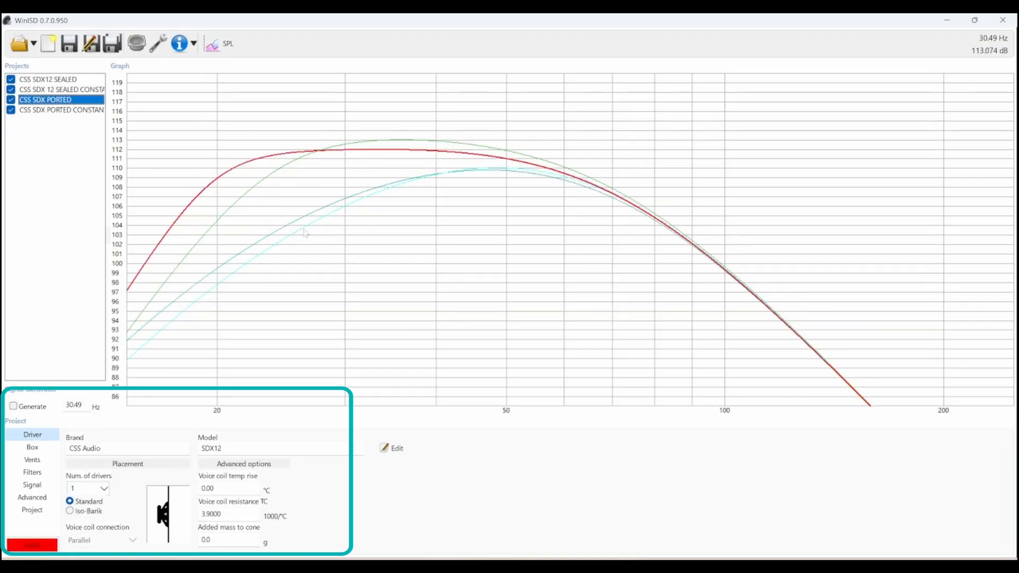
click(33, 446)
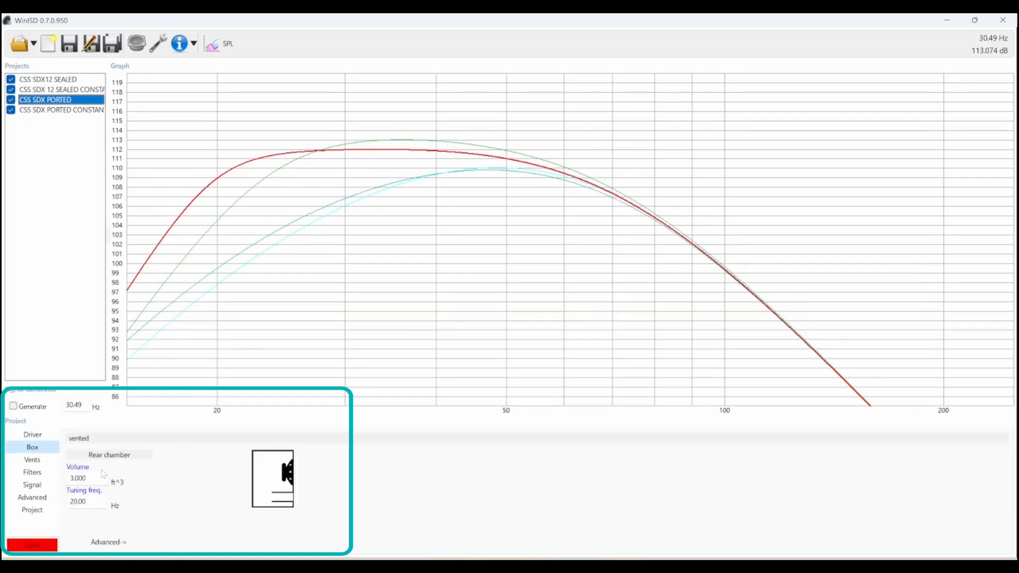
drag(89, 478, 55, 501)
text(24)
key(shift+Tab)
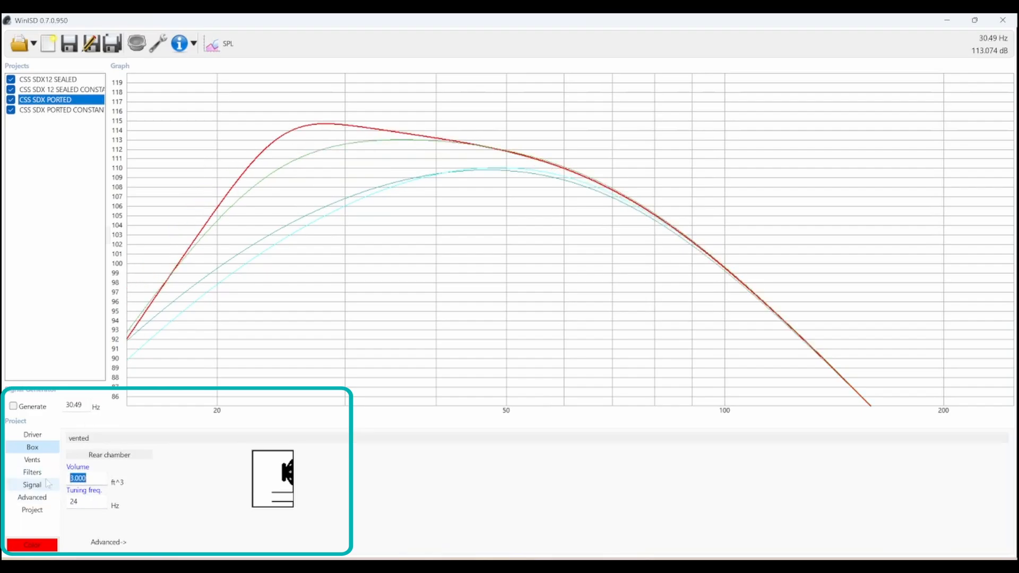
text(2)
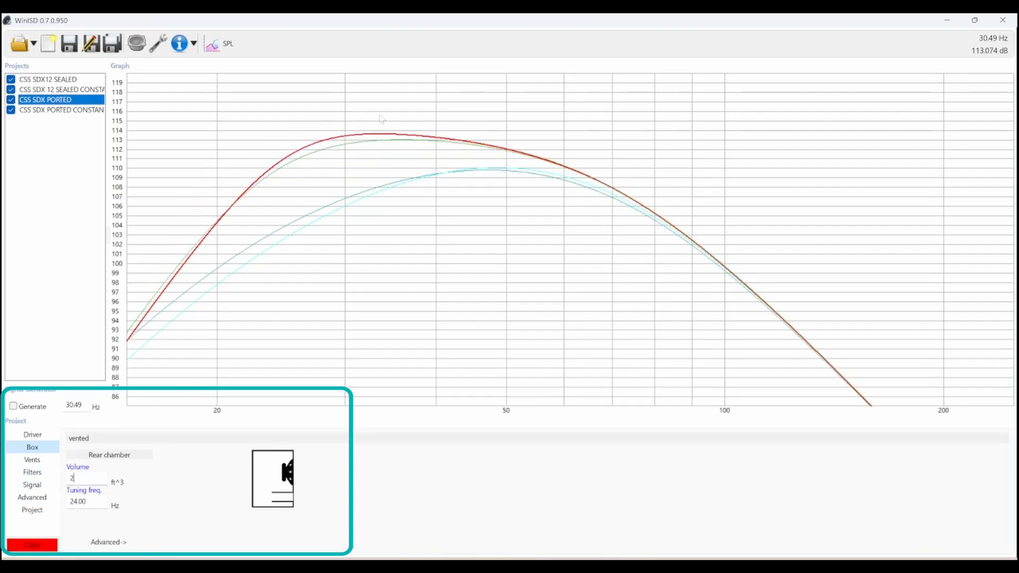
click(75, 110)
click(75, 101)
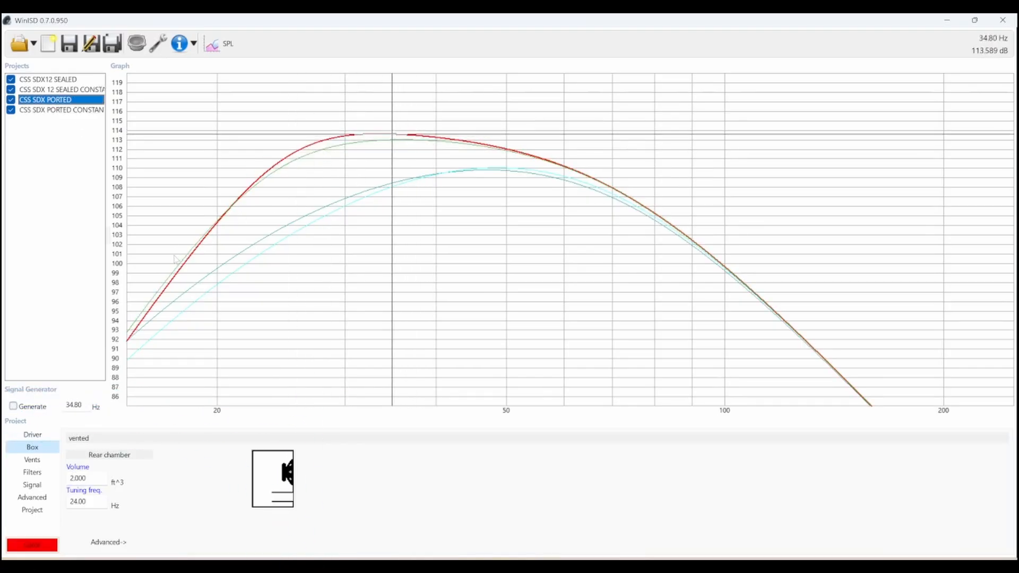
Switch the graph from SPL to cone excursion to compare the sealed and ported projects.
double_click(78, 478)
key(Tab)
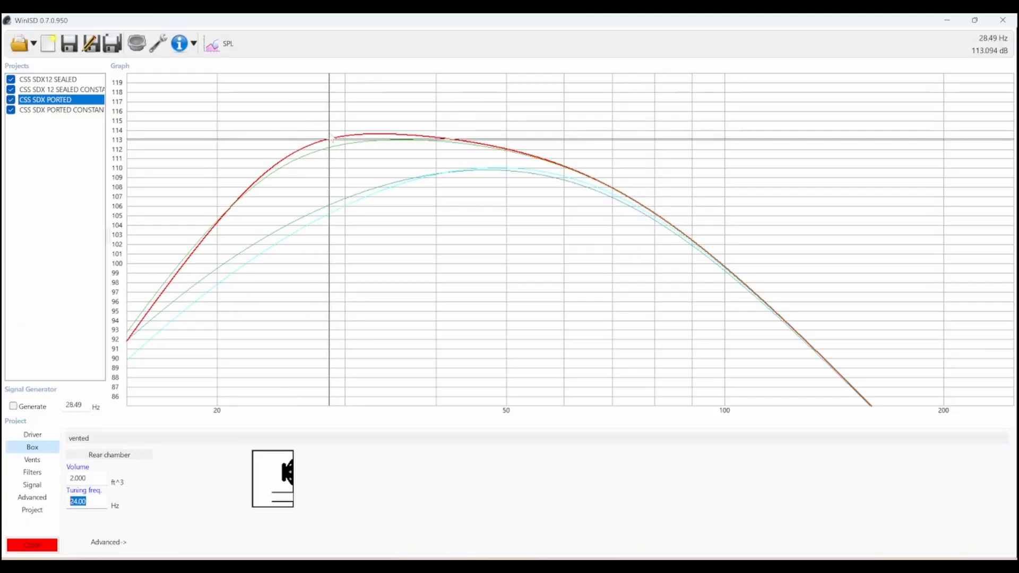
click(212, 44)
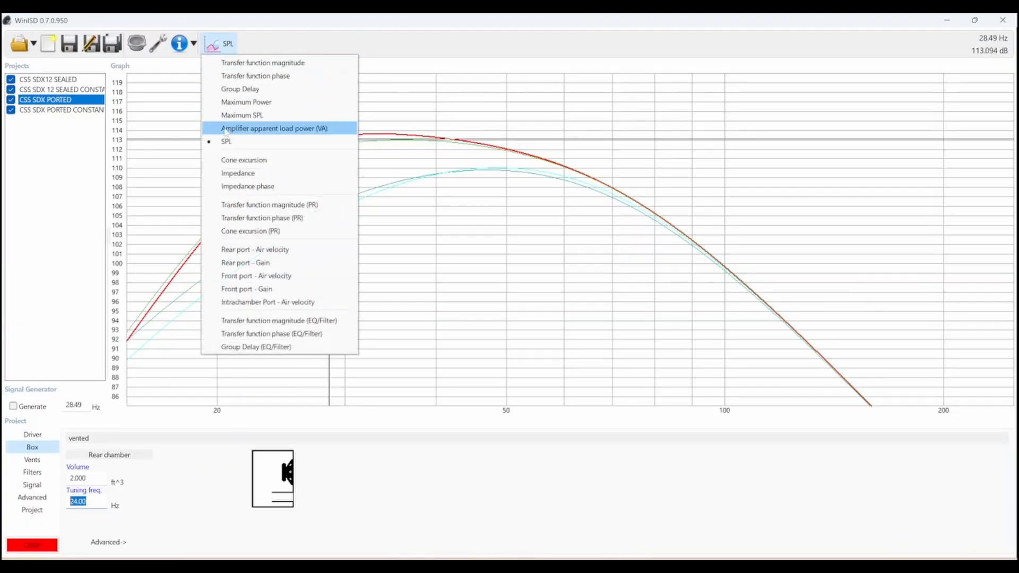
click(233, 161)
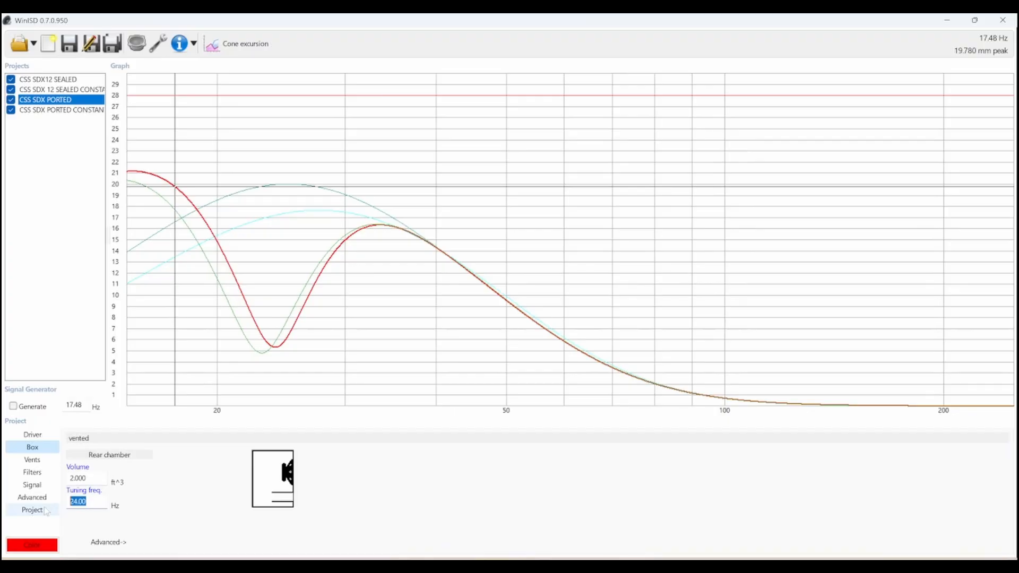
Vary the CSS SDX PORTED tuning frequency between about 20.7 and 25.2 Hz on the cone excursion graph.
key(Down)
key(Down)
key(Down)
key(Down)
key(Down)
key(Up)
key(Up)
key(Up)
key(Up)
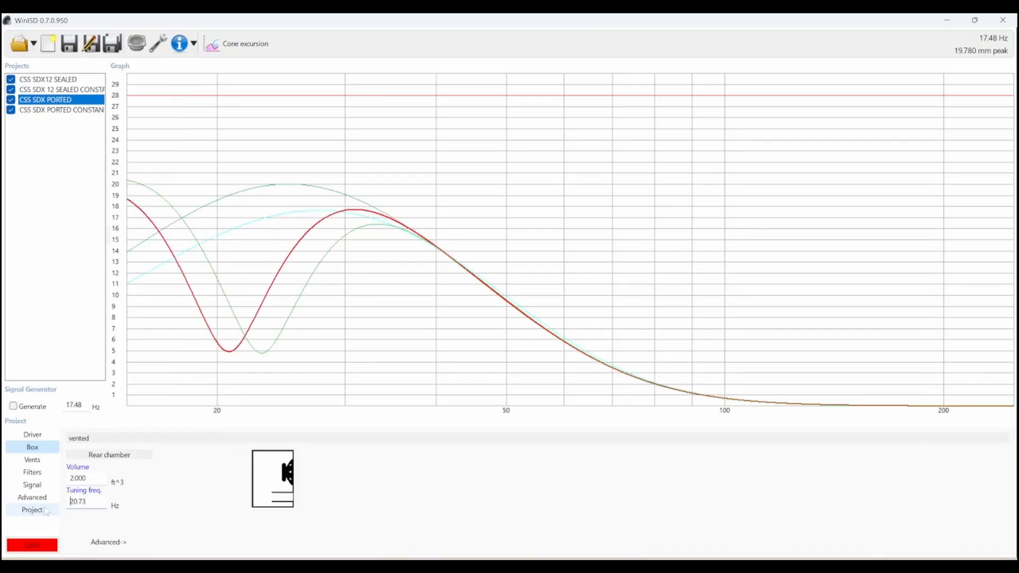
key(Up)
key(Up)
key(Up)
key(Down)
key(Down)
key(Down)
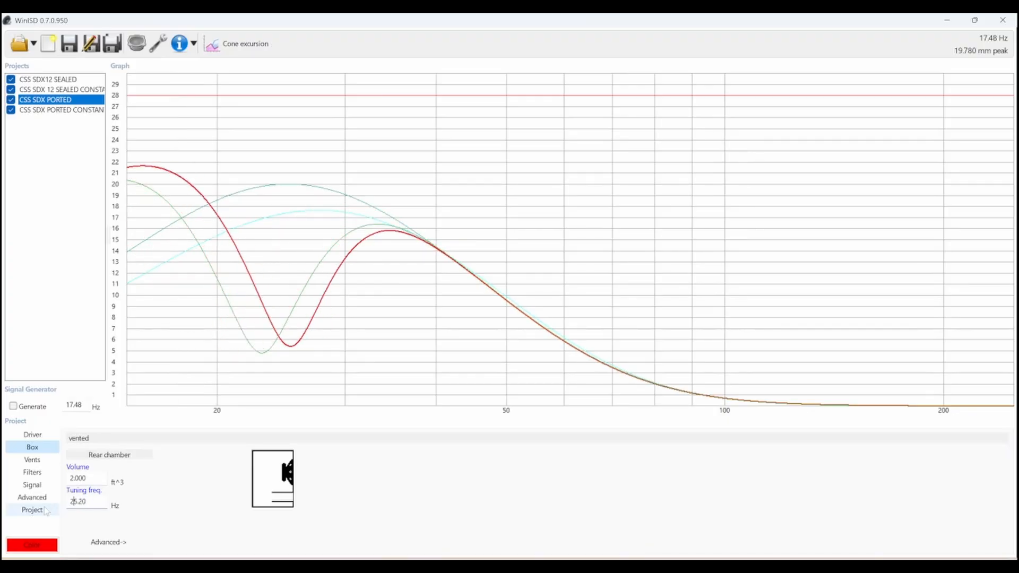
Set the CSS SDX PORTED tuning frequency to 23 Hz and inspect the group delay curves near the tuning frequency.
key(shift+Left)
key(shift+Left)
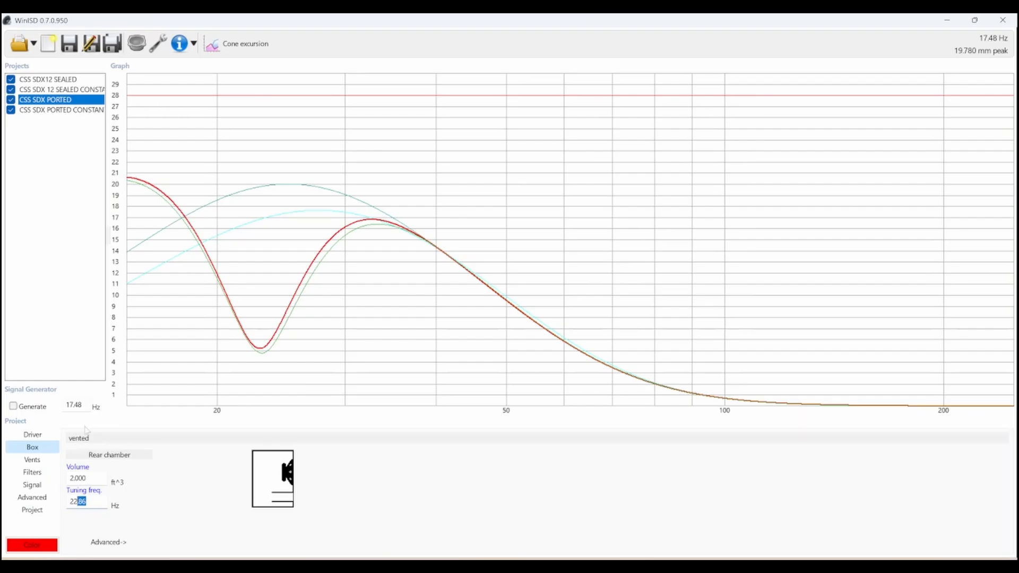
click(237, 44)
click(246, 86)
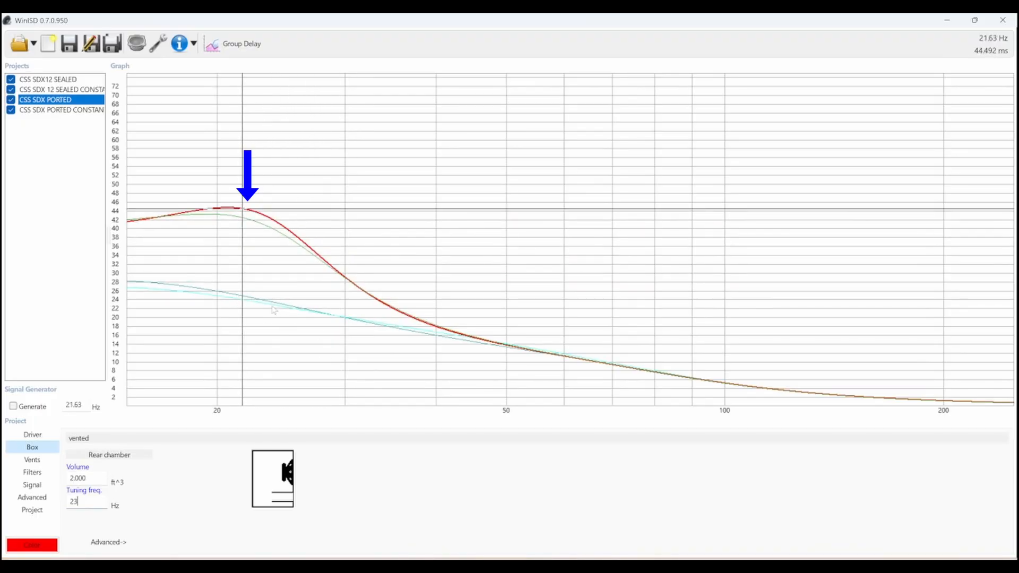
drag(599, 334, 254, 197)
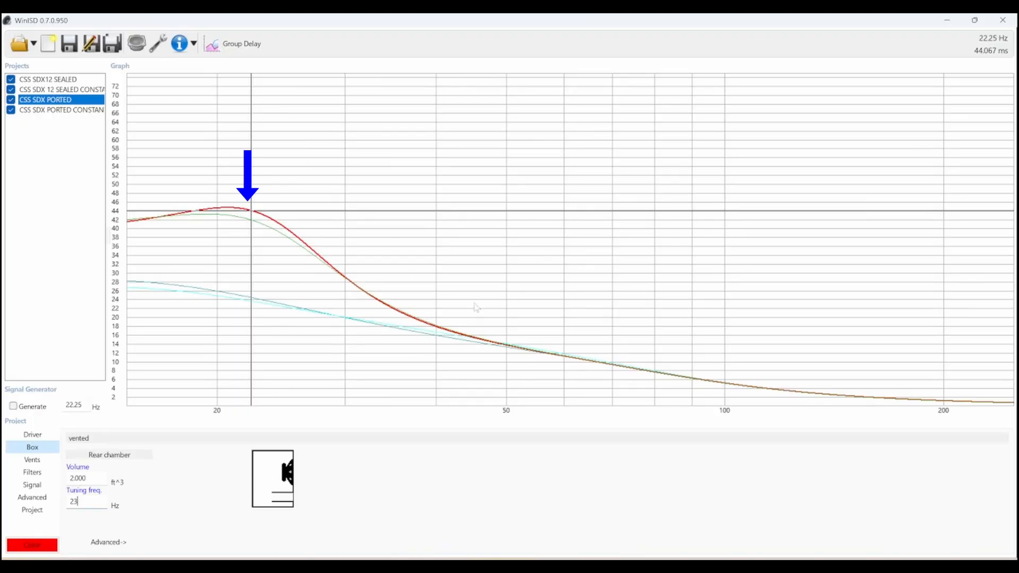
drag(252, 234, 614, 378)
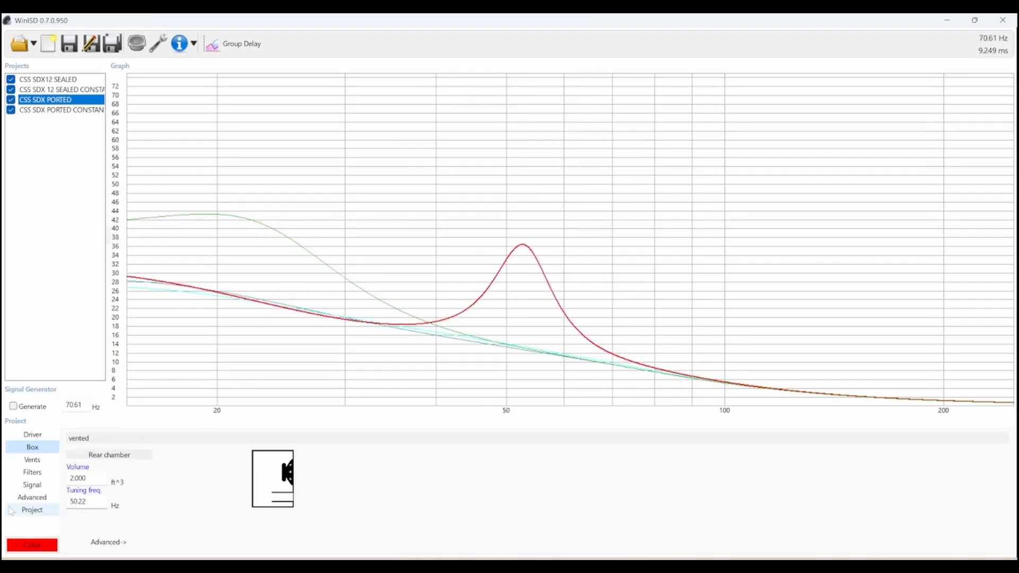
Raise the ported box's tuning frequency to 64.10 Hz and inspect the peak in its group delay curve.
key(Up)
key(Up)
key(Up)
key(Up)
key(Up)
key(Up)
key(Up)
key(Up)
key(Up)
key(Up)
key(Up)
key(Up)
key(Up)
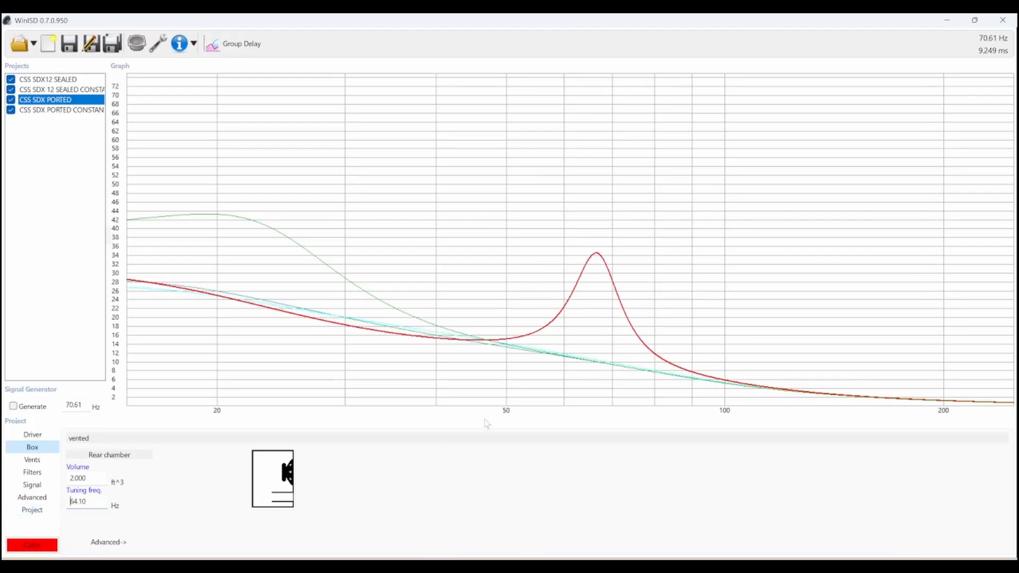
mouse_move(607, 256)
mouse_down()
mouse_move(591, 254)
mouse_move(600, 256)
mouse_up()
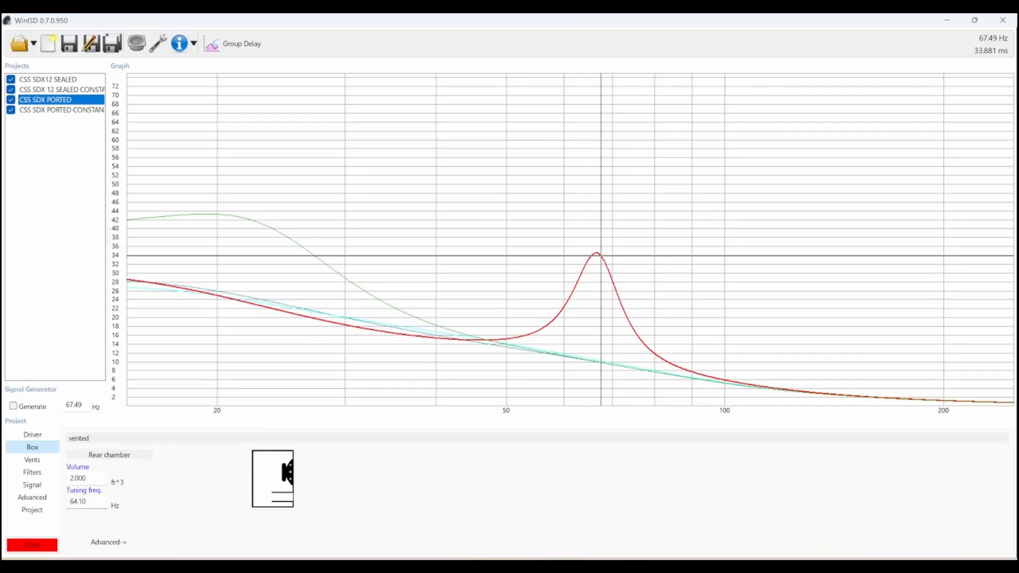
Lower the ported box's tuning frequency to 24.15 Hz on the group delay graph.
drag(89, 502, 50, 501)
text(74.21)
drag(88, 502, 29, 503)
key(Down)
key(Down)
key(Down)
key(Down)
key(Down)
key(Down)
key(Down)
key(Down)
key(Down)
key(Down)
key(Down)
key(Down)
key(Down)
key(Down)
key(Down)
key(Down)
key(Down)
key(Down)
key(Down)
key(Down)
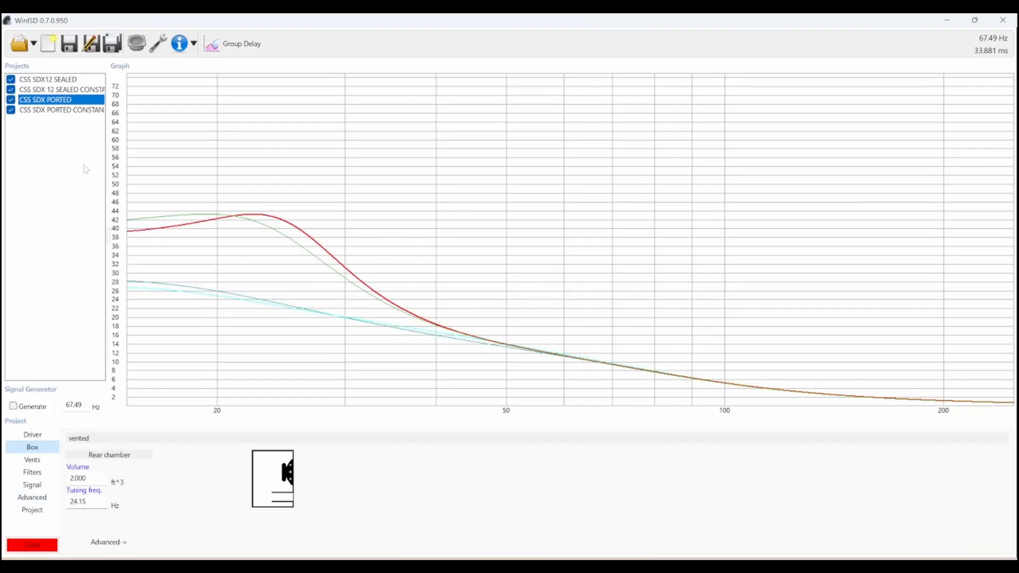
Set the ported tuning frequency to 23 Hz while viewing SPL, and switch the graph back to group delay.
click(233, 44)
click(238, 144)
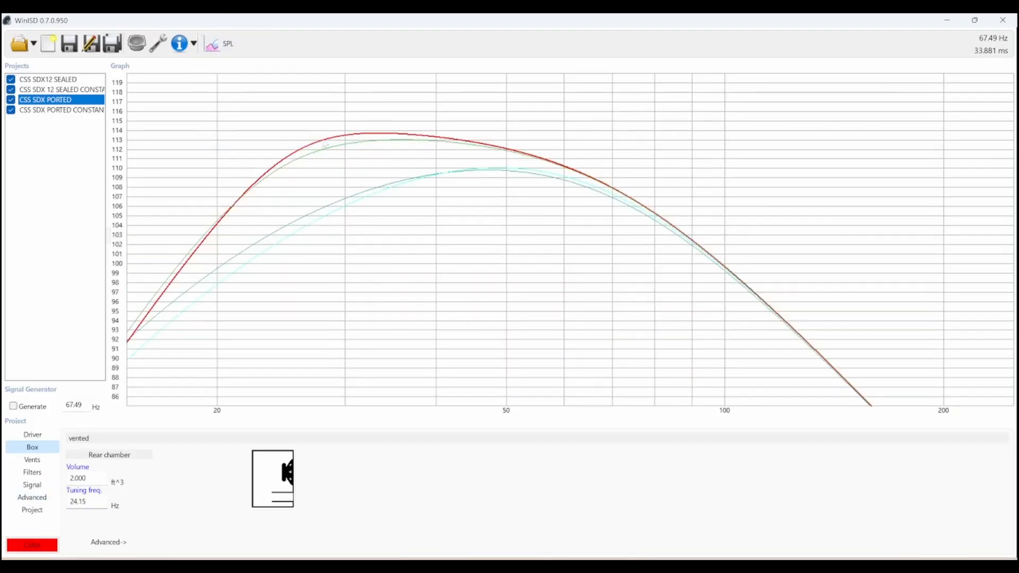
key(Down)
click(228, 44)
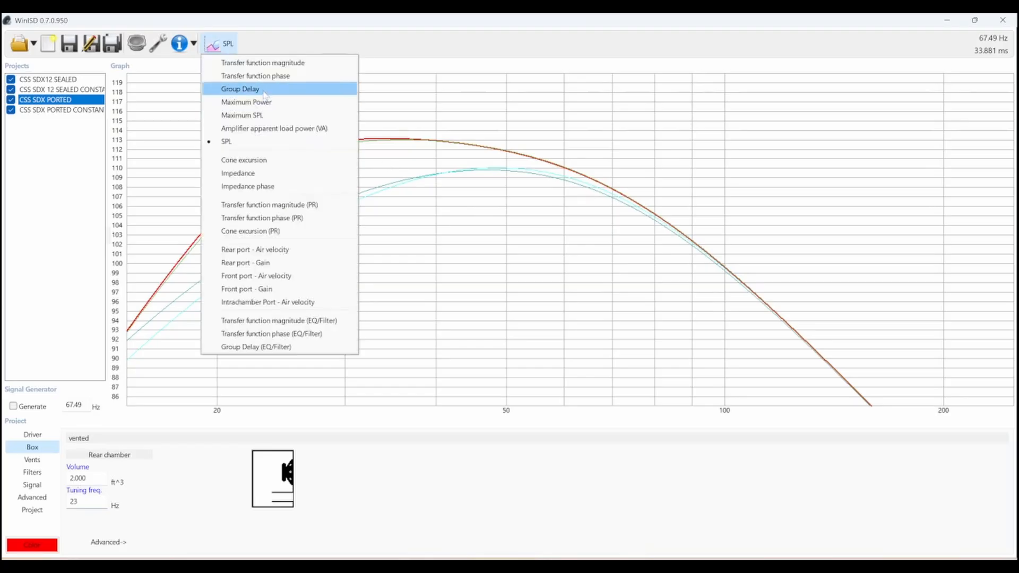
click(263, 90)
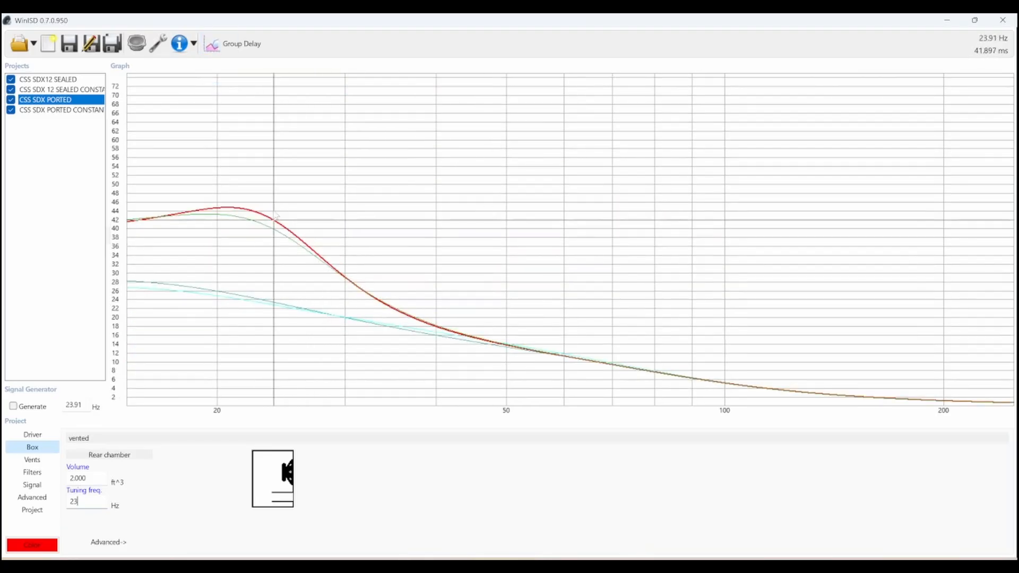
Plot the rear port air velocity and change the ported project's vent shape from round to rectangular.
click(233, 43)
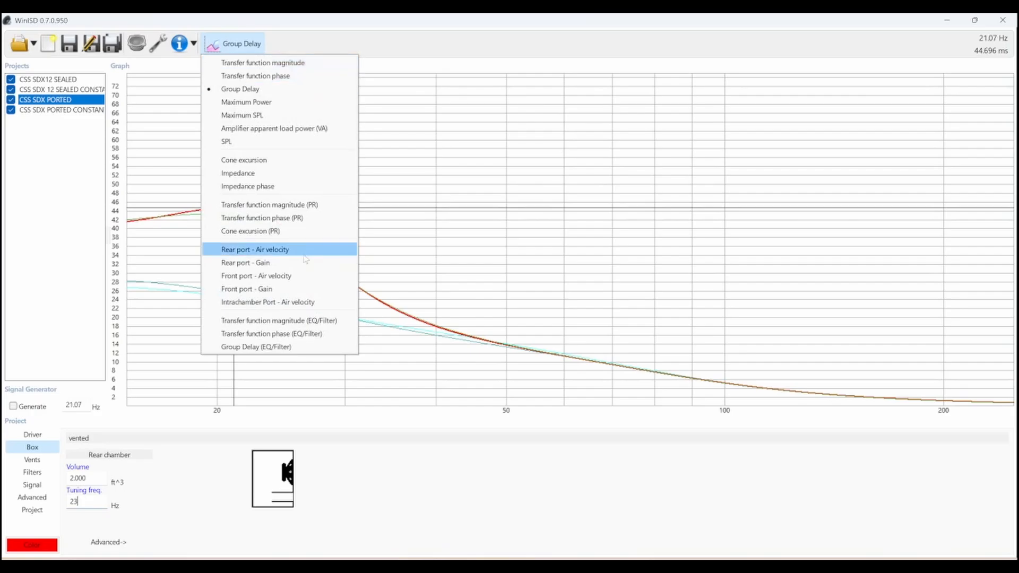
click(273, 250)
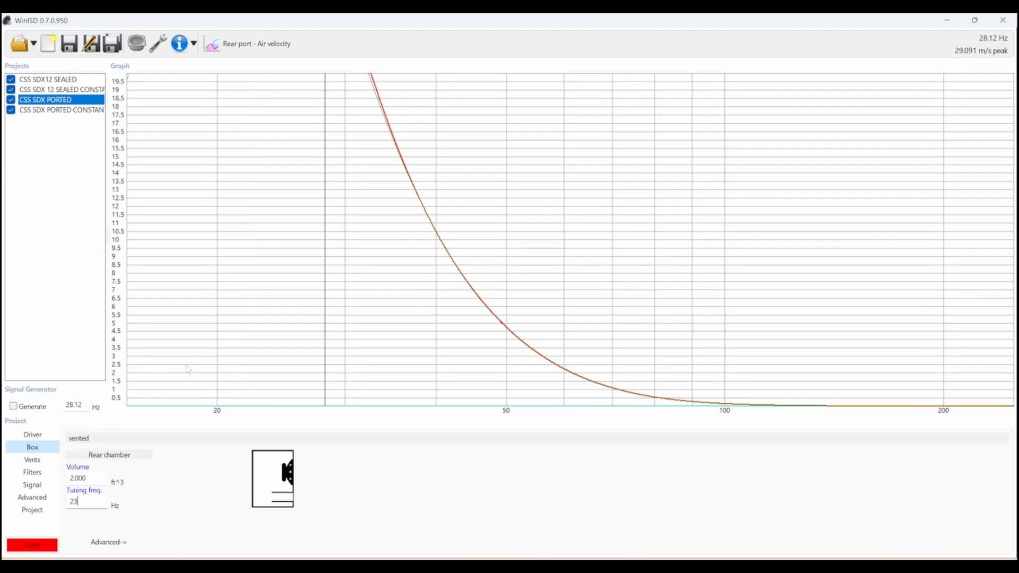
click(33, 463)
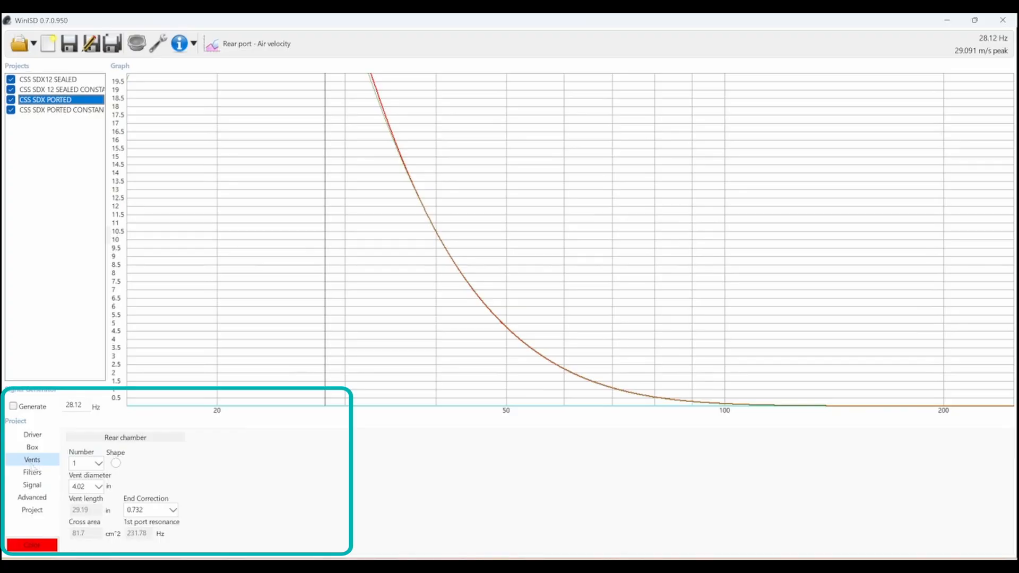
click(116, 464)
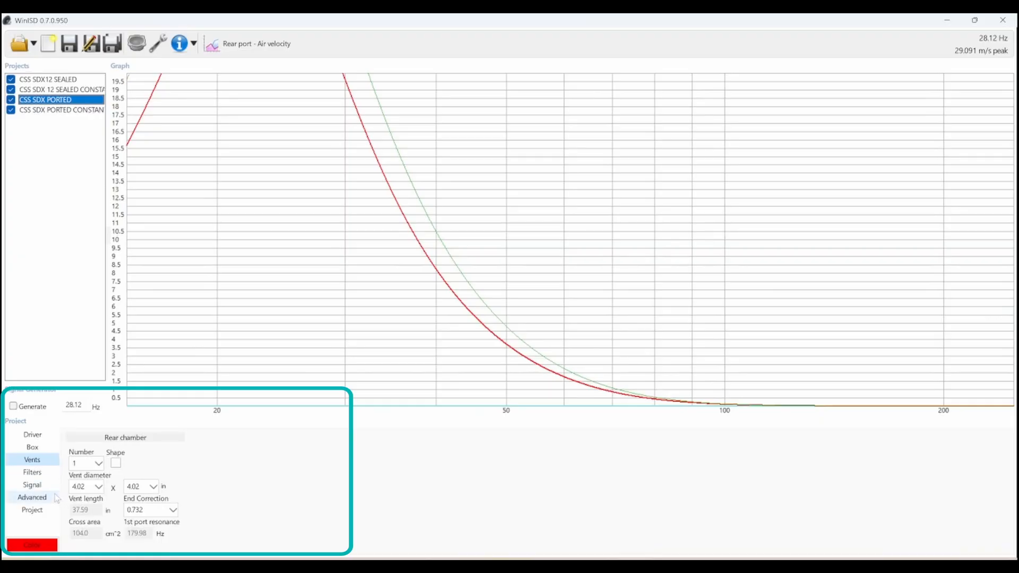
Set the CSS SDX PORTED system input power to 500 W and check the peak port air velocity.
click(32, 484)
drag(272, 452, 222, 458)
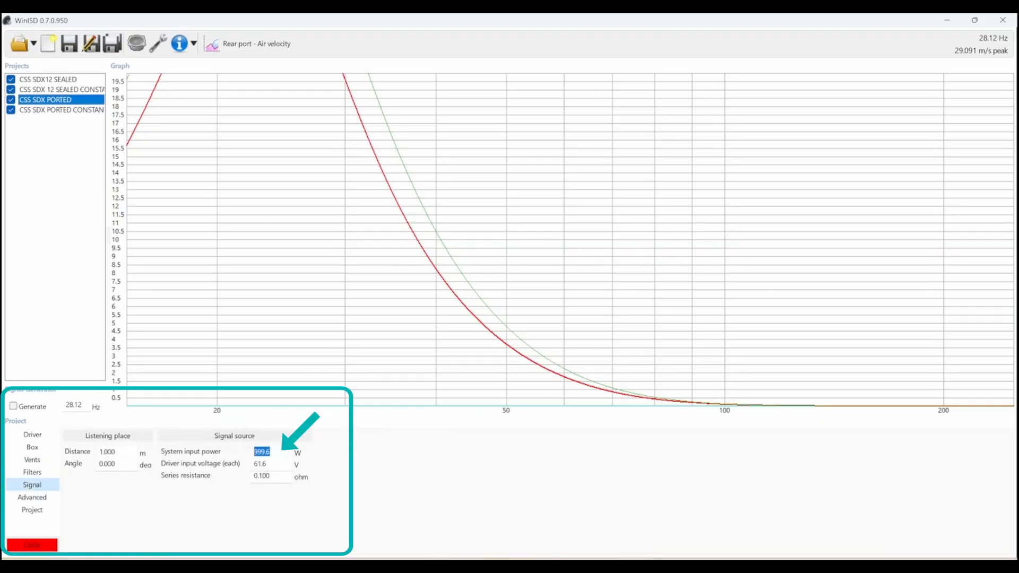
text(500)
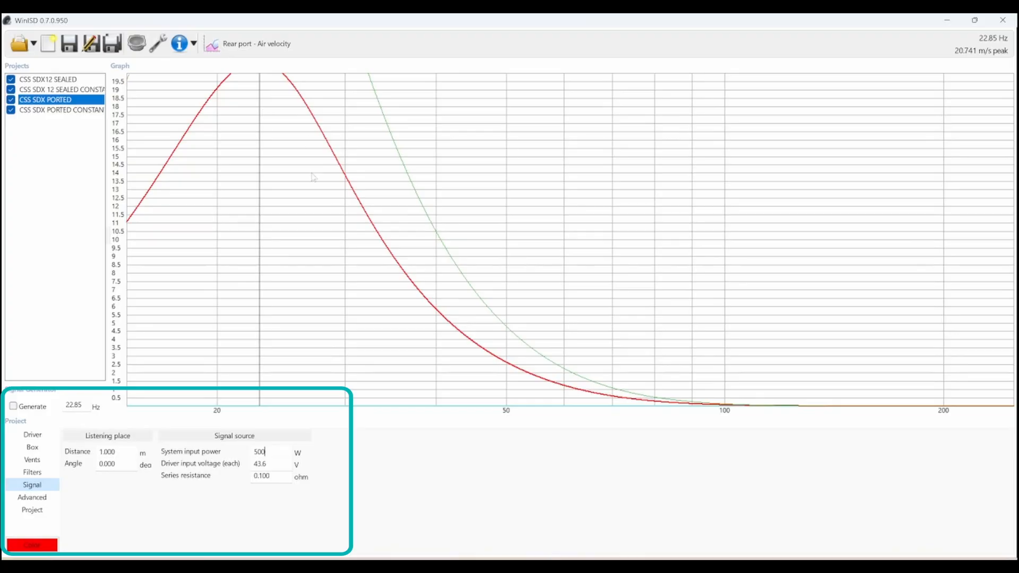
drag(265, 451, 242, 454)
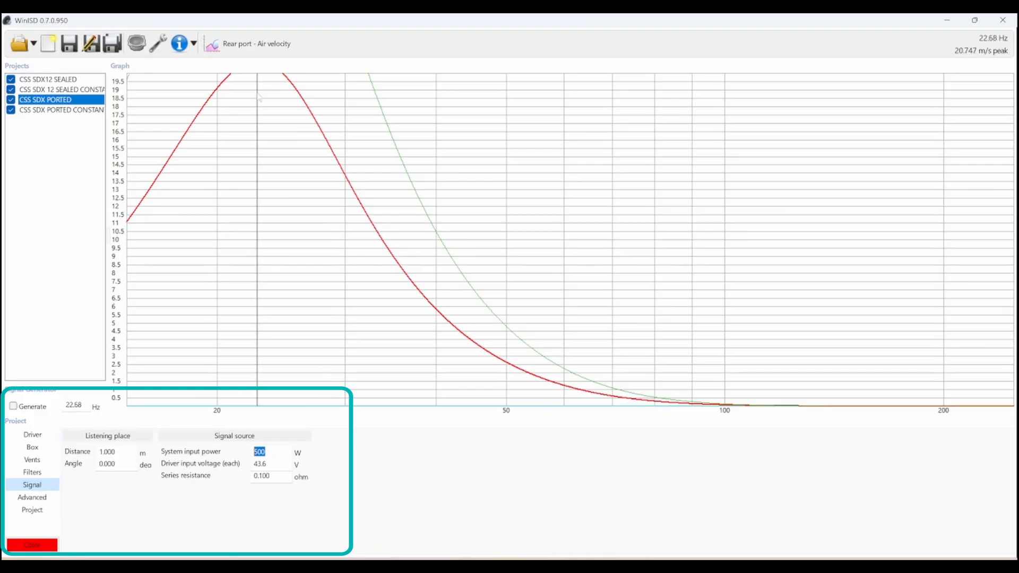
Size the rectangular vent at 2.5 x 10 in and read its peak air velocity.
click(32, 459)
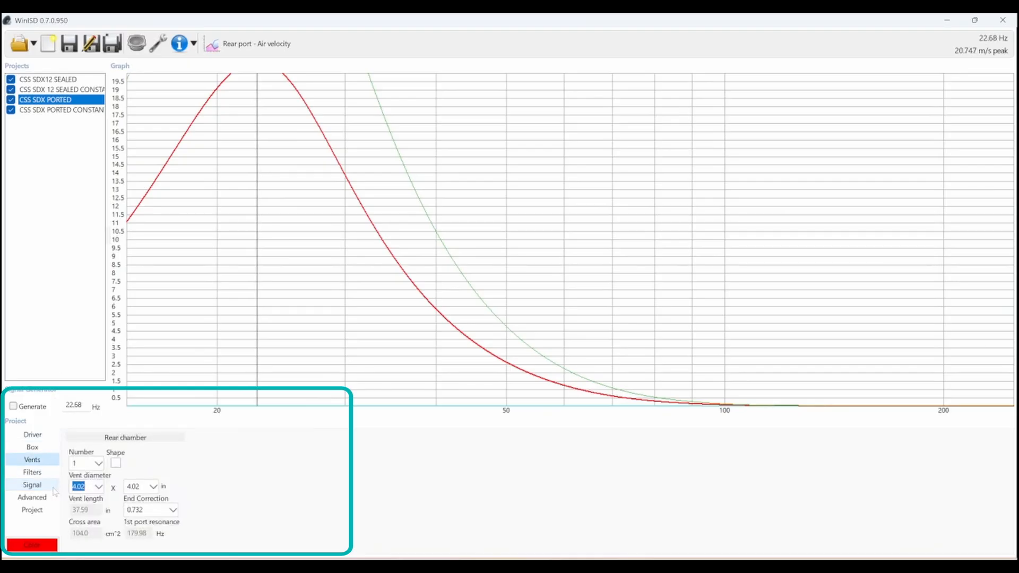
text(2.5)
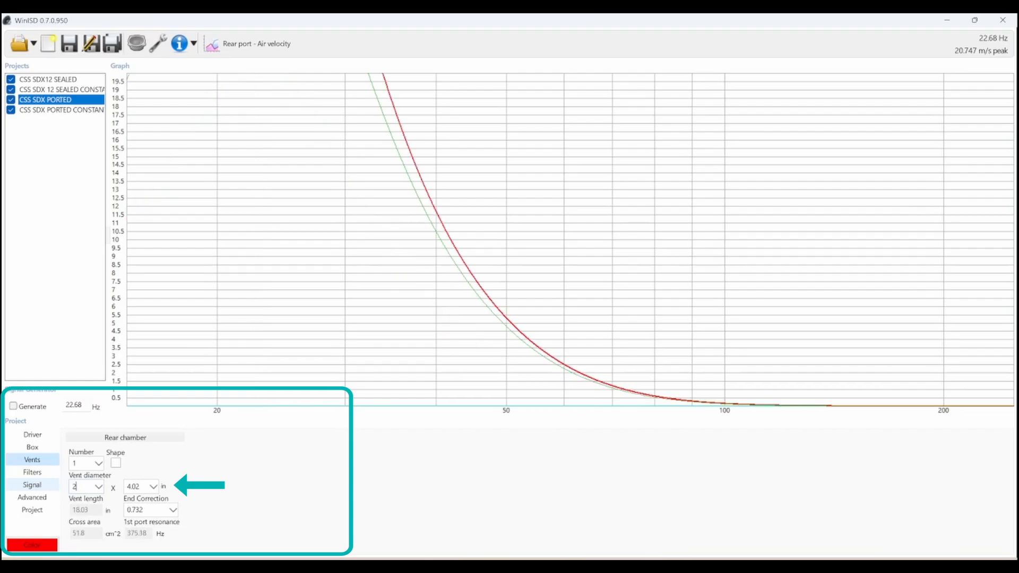
key(Tab)
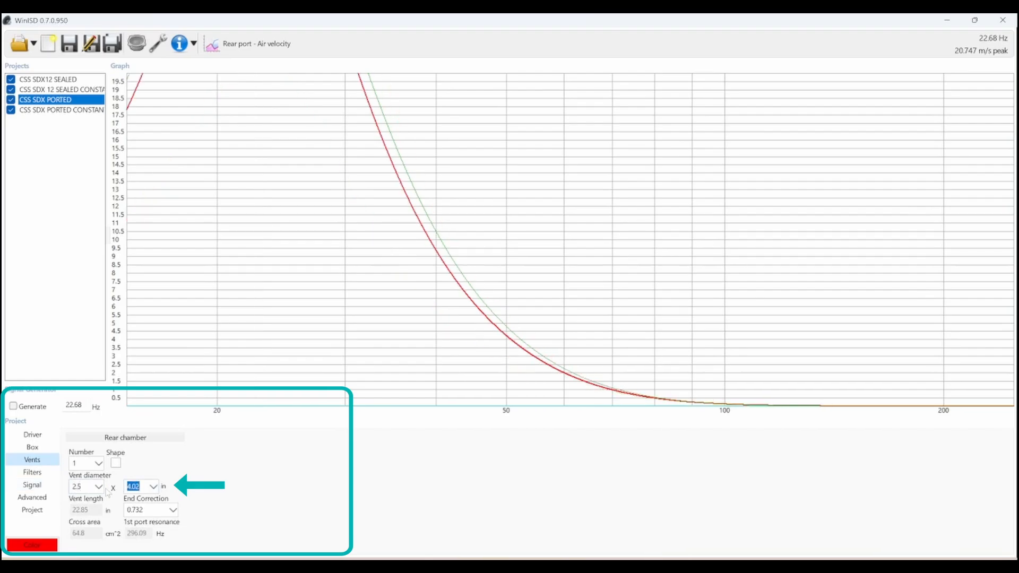
text(10)
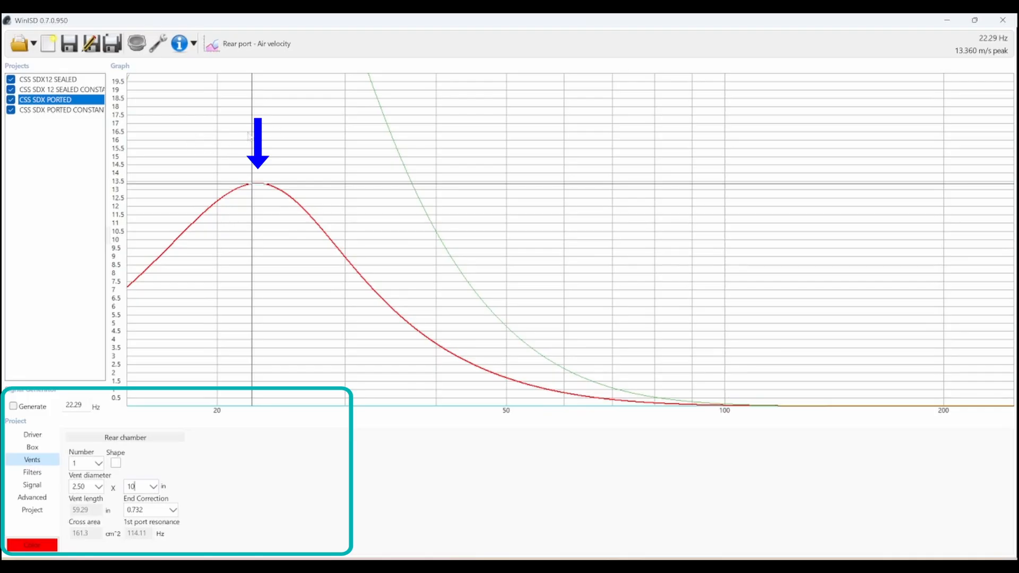
click(259, 188)
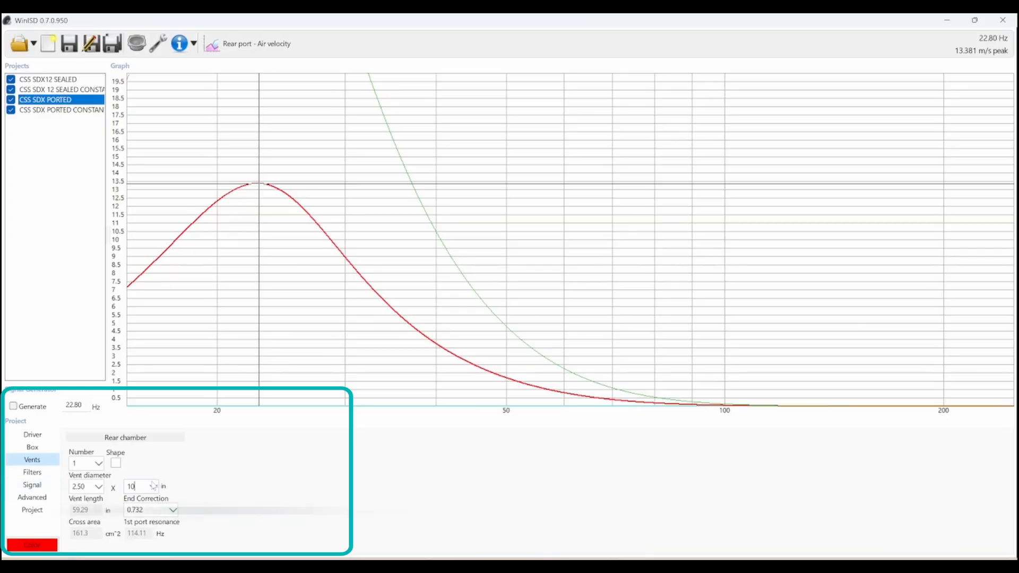
Reduce the rectangular vent to 2 x 10 in and check the air velocity peak against the system input power.
drag(138, 486, 91, 482)
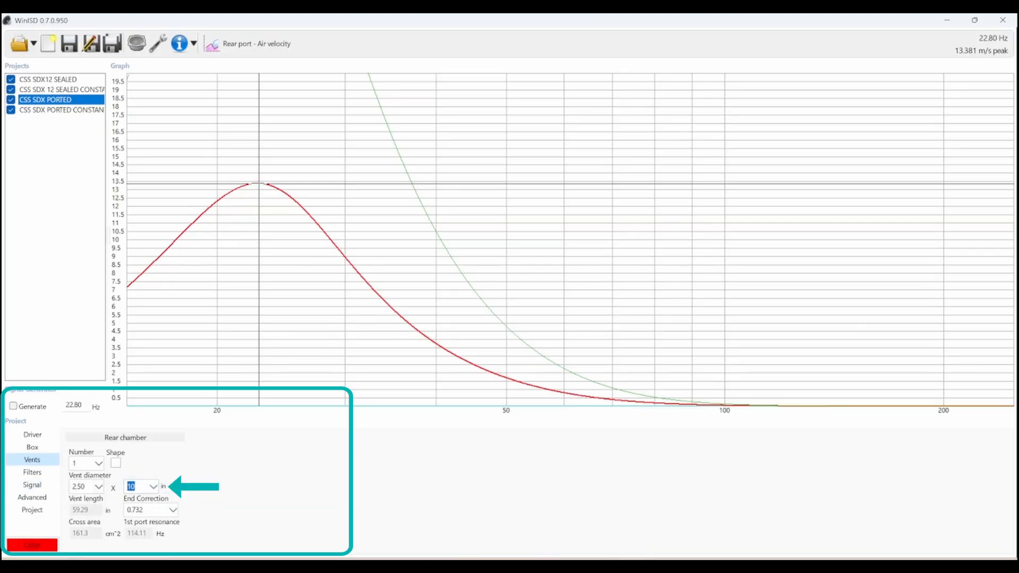
click(99, 487)
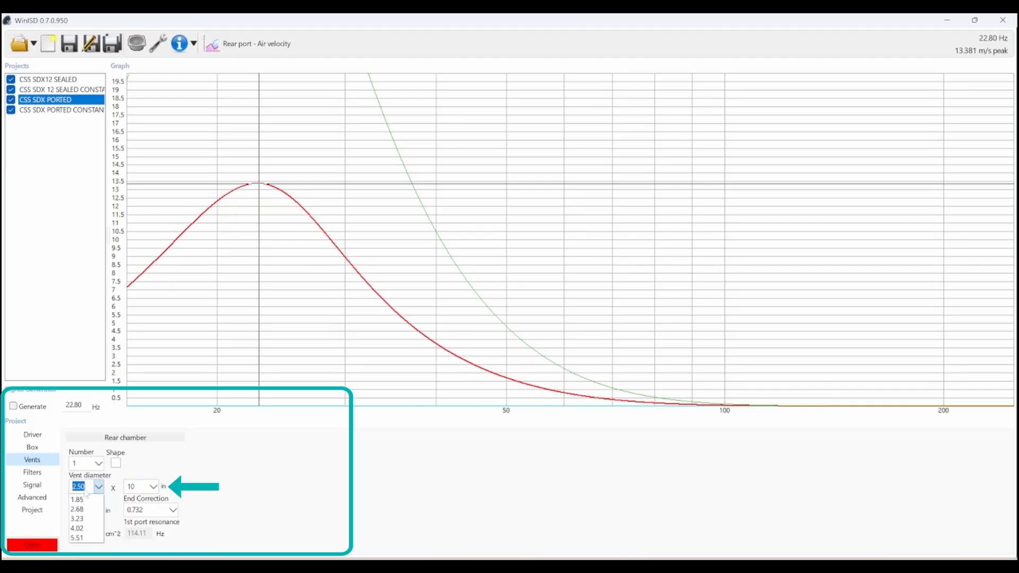
click(72, 489)
text(2)
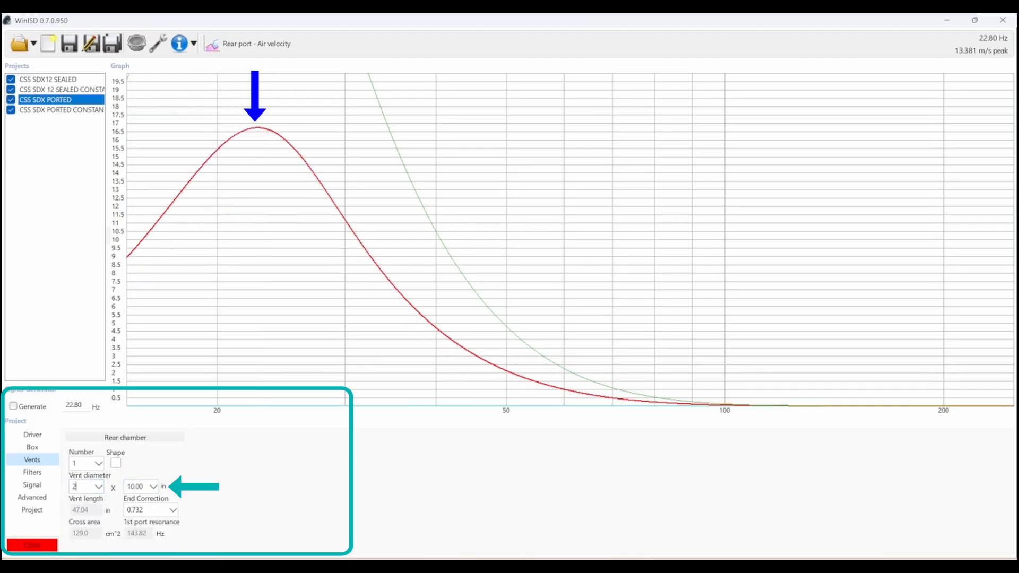
key(Tab)
click(33, 485)
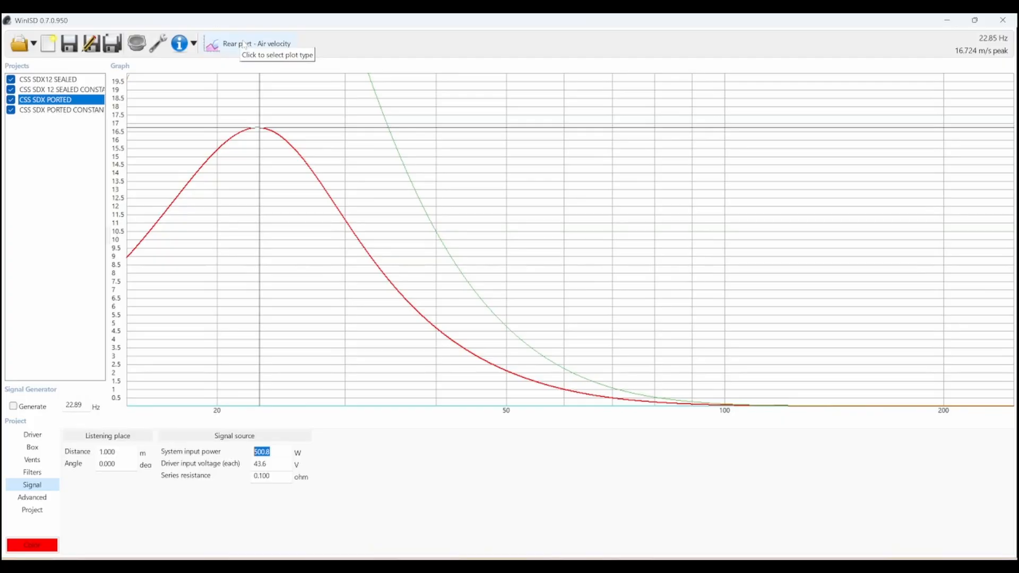
Change the CSS SDX PORTED vent back to a round shape and set its diameter to 5 in.
click(34, 461)
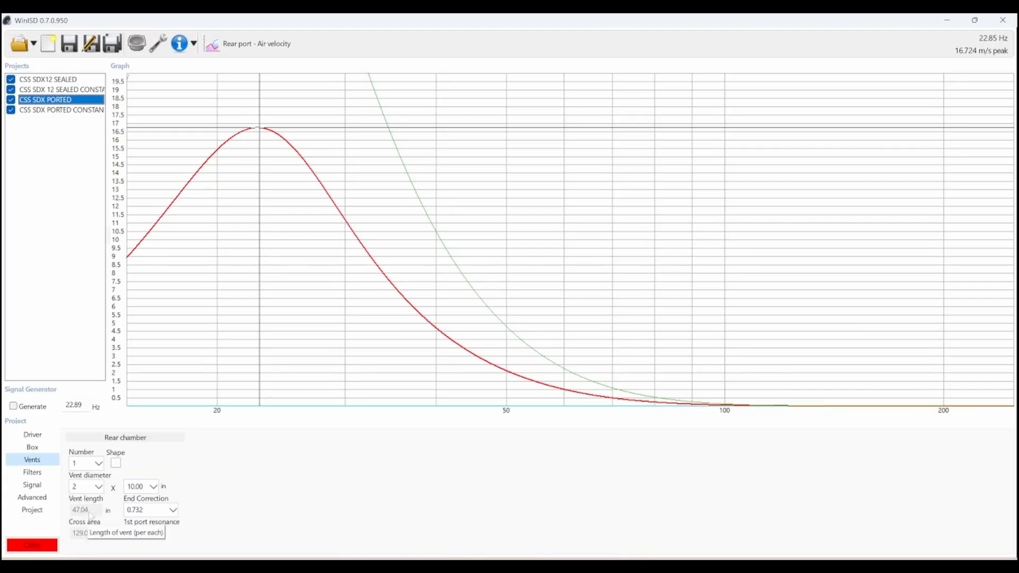
click(116, 464)
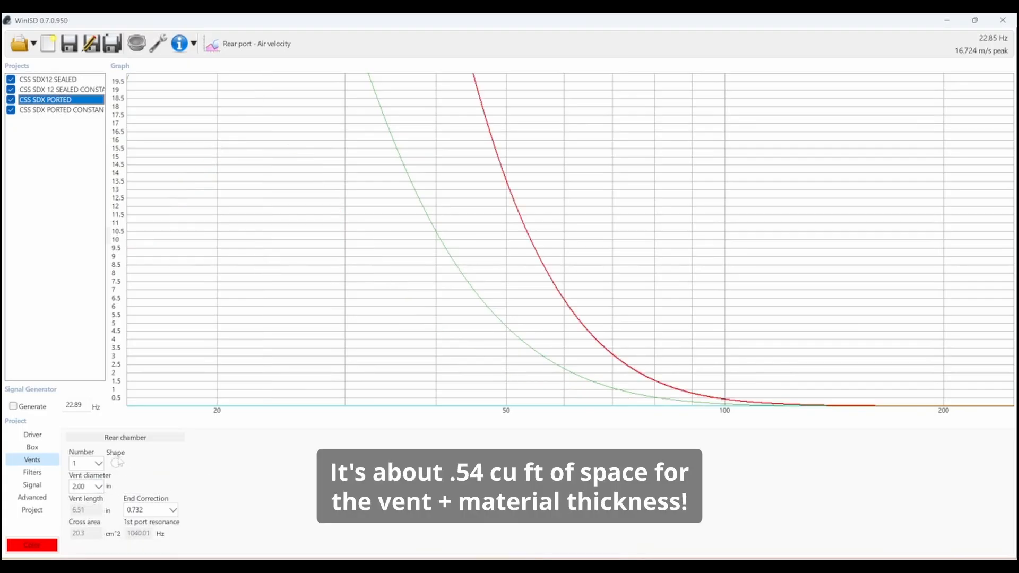
click(98, 487)
click(85, 529)
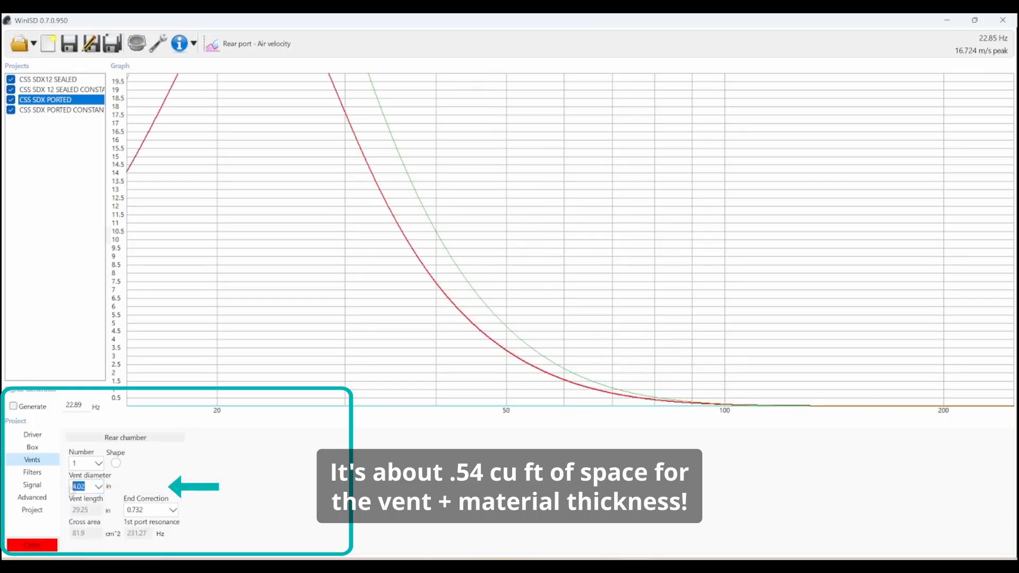
text(5)
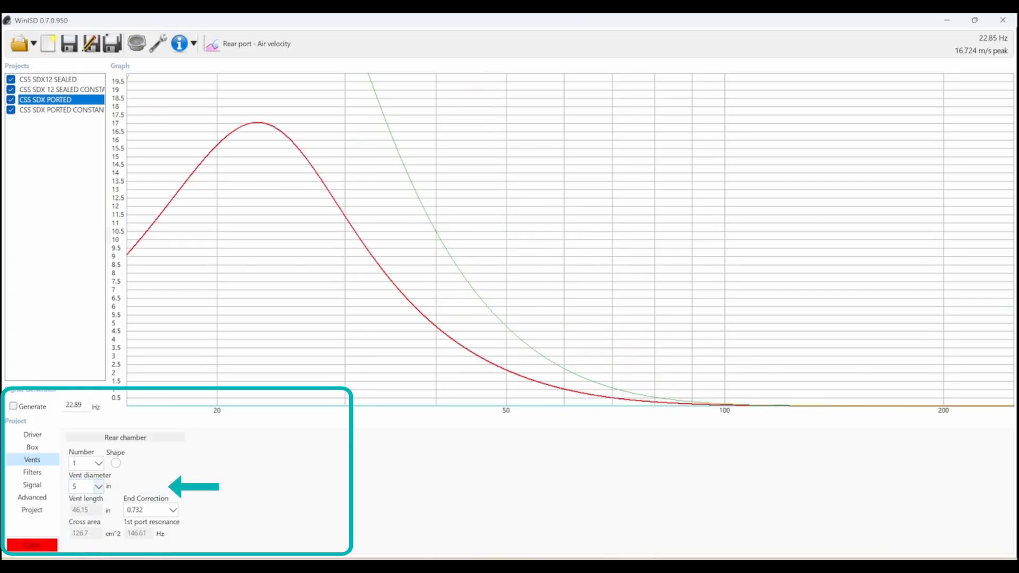
Set the round vent's end correction to two flanged ends, and review the project's filter and box settings.
drag(81, 487, 57, 490)
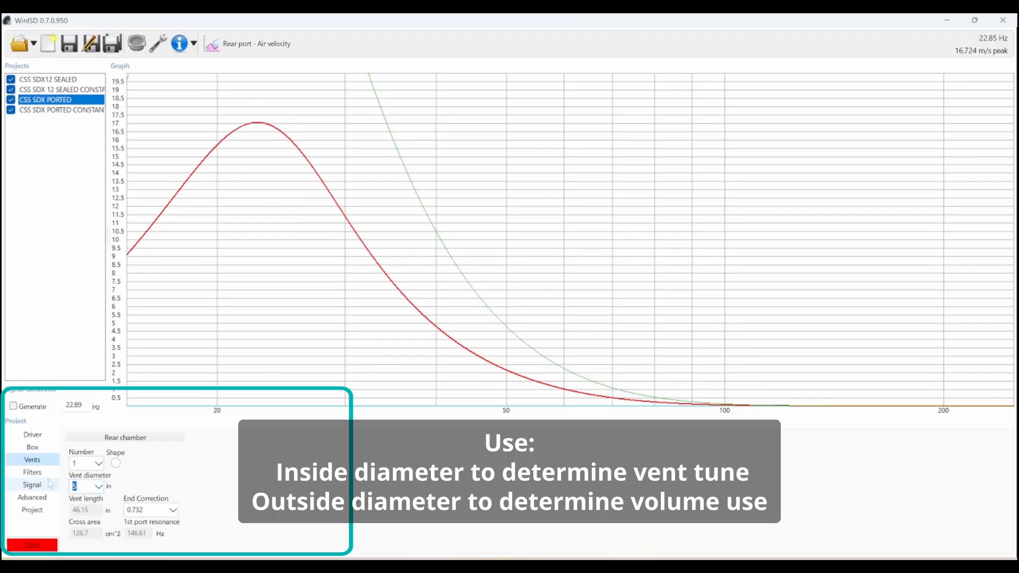
click(173, 510)
click(152, 543)
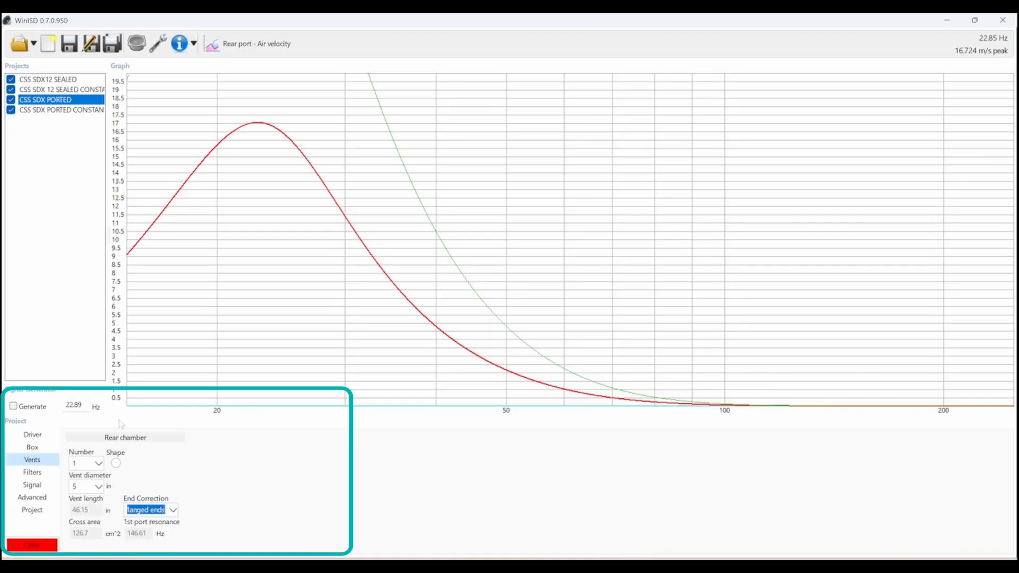
click(33, 472)
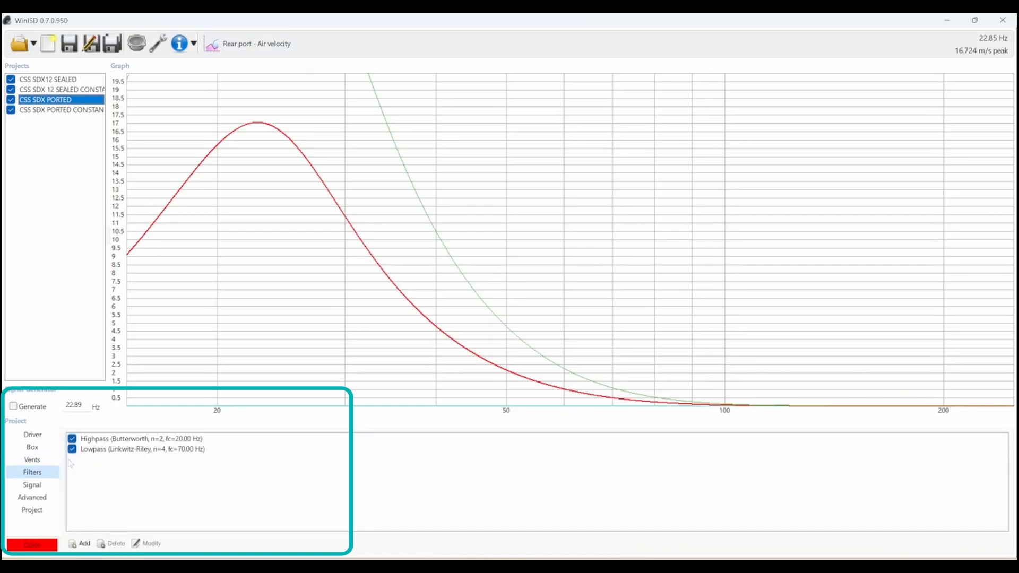
click(32, 446)
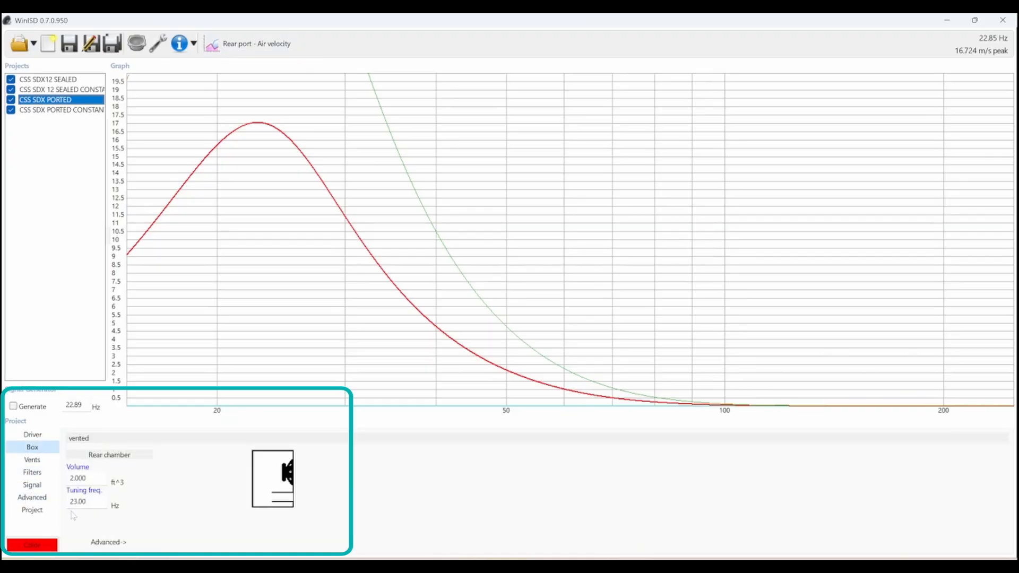
click(33, 459)
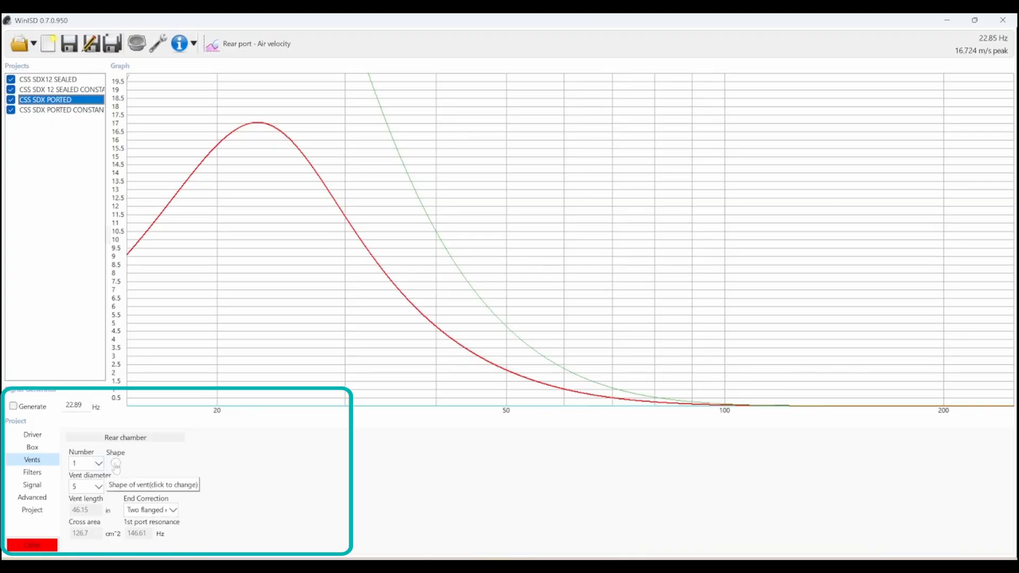
Change the CSS SDX PORTED vent to a 2 x 10 in rectangle and plot the cone excursion.
click(116, 464)
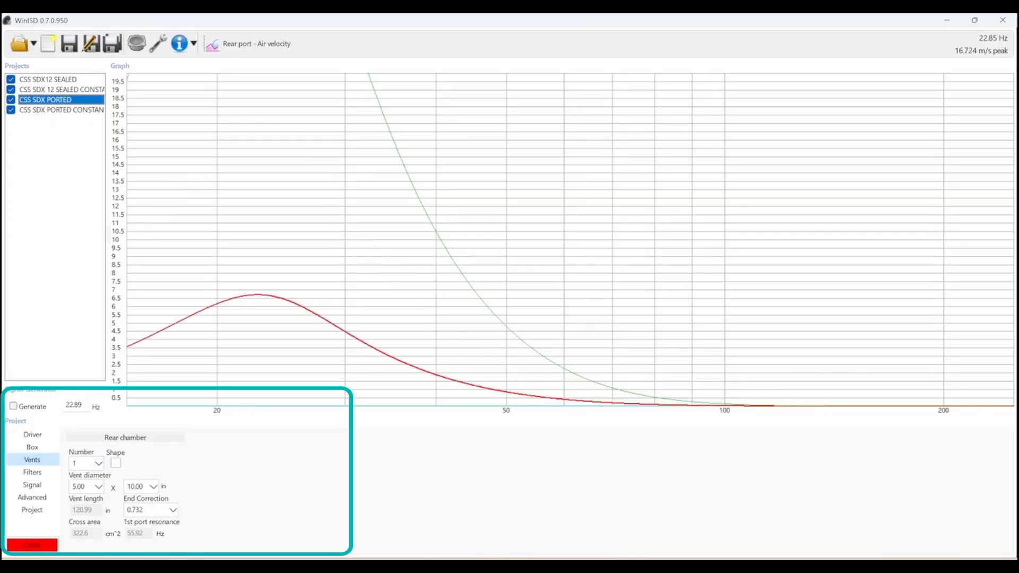
text(2)
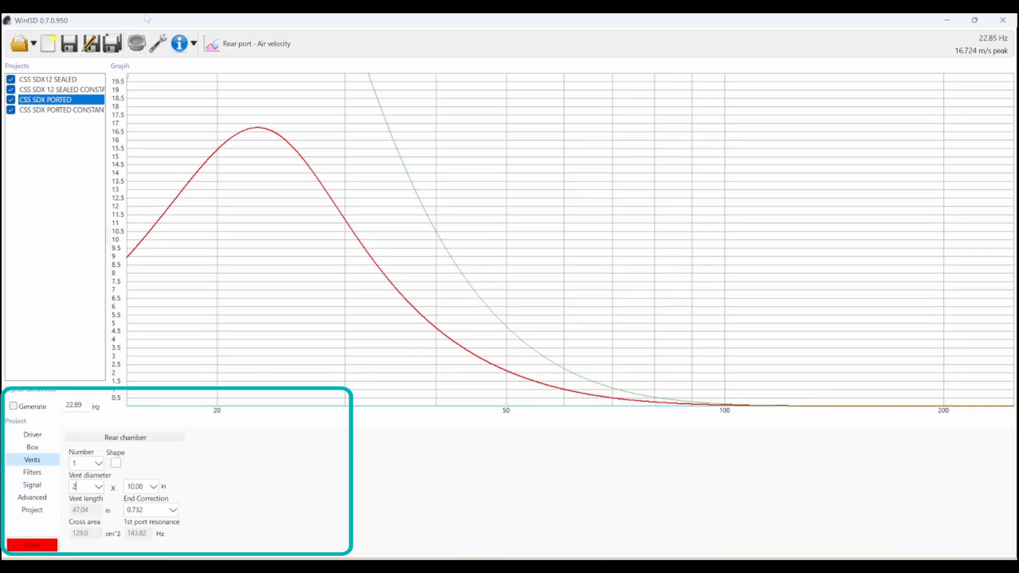
click(265, 48)
click(244, 160)
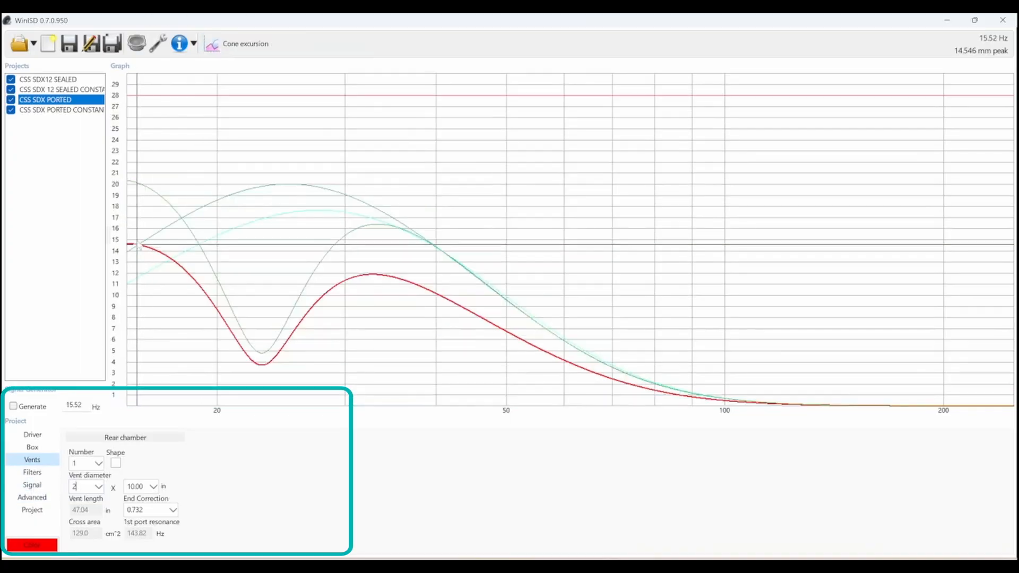
Set the CSS SDX PORTED system input power to 1000 W.
click(32, 447)
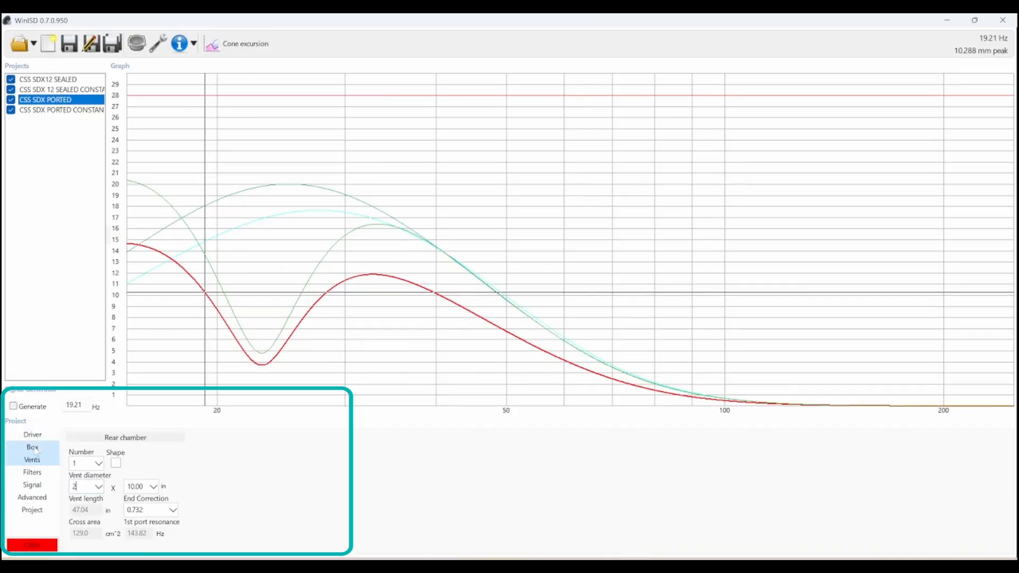
click(32, 485)
drag(284, 452, 247, 453)
text(1000)
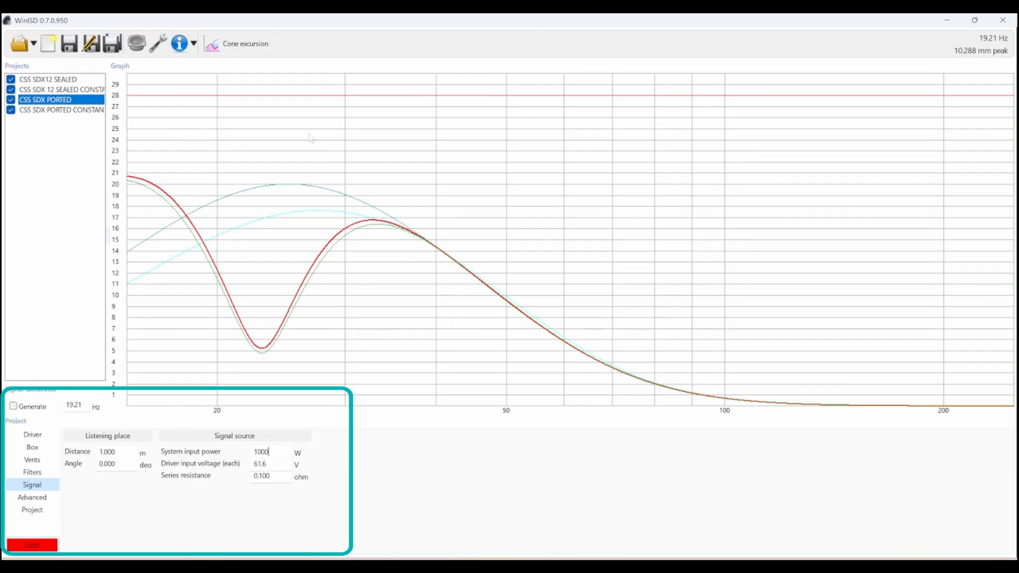
Review the ported project's filters and vent dimensions, and switch the graph to SPL.
click(32, 472)
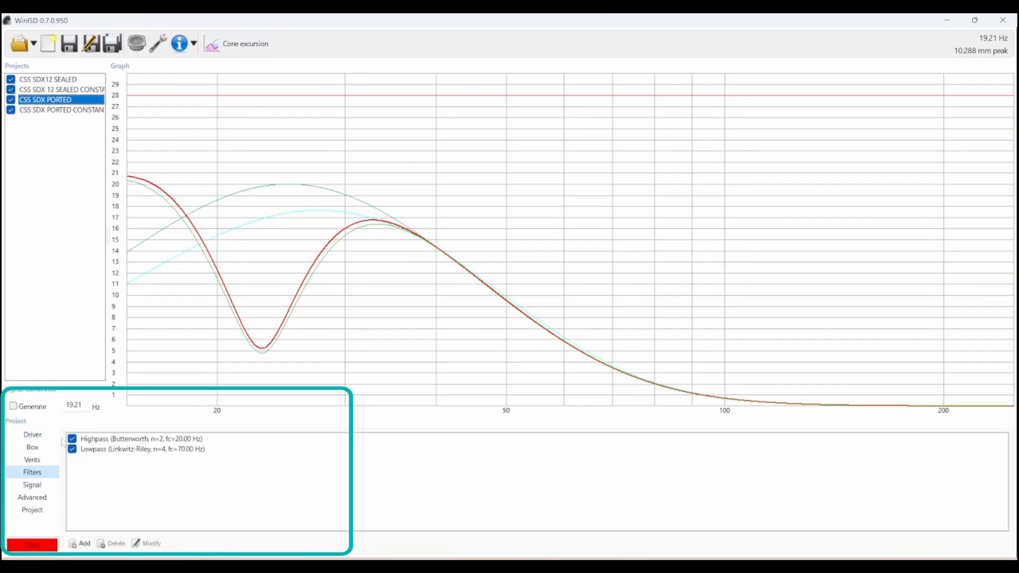
click(32, 459)
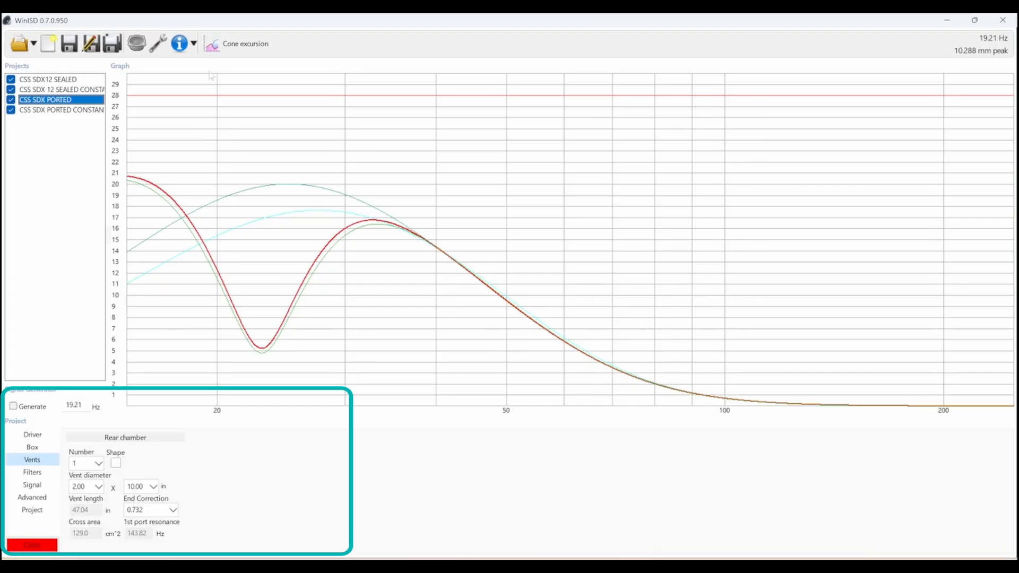
click(228, 43)
click(226, 138)
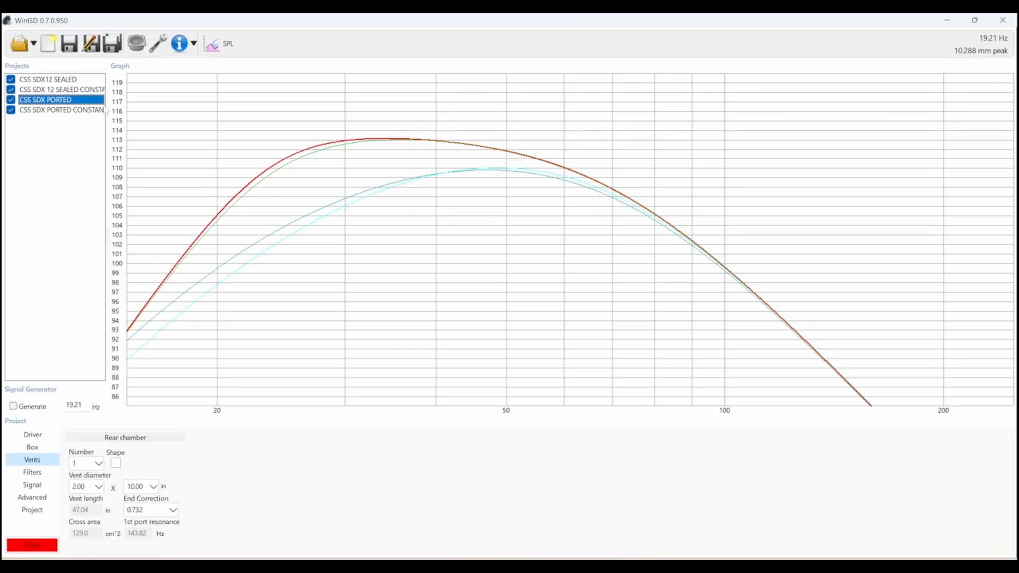
Switch to the browser, open the CSS APR12 12" Passive Radiator product page among the raw drivers, and view its photos.
click(550, 533)
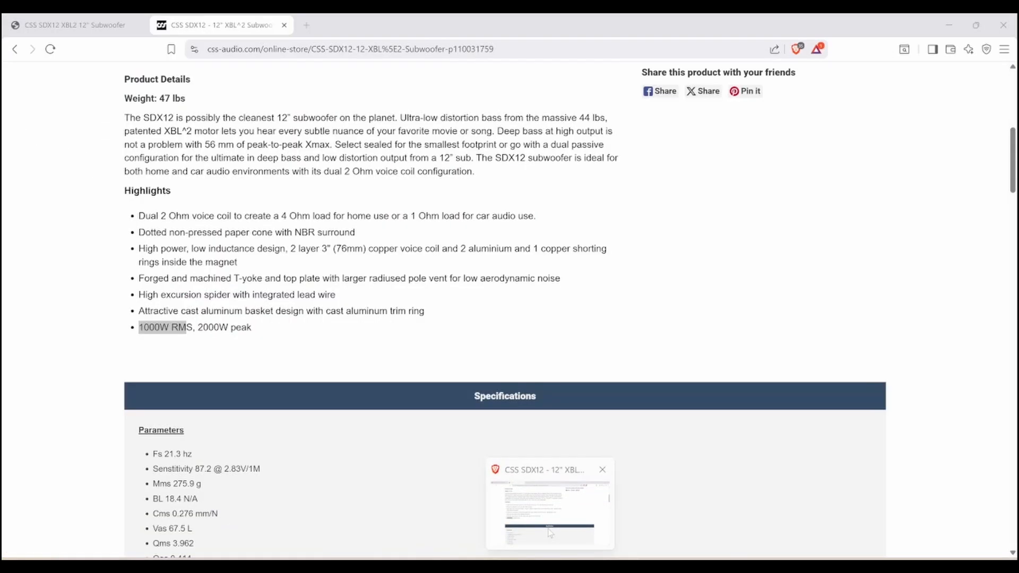
scroll(659, 226, up, 8)
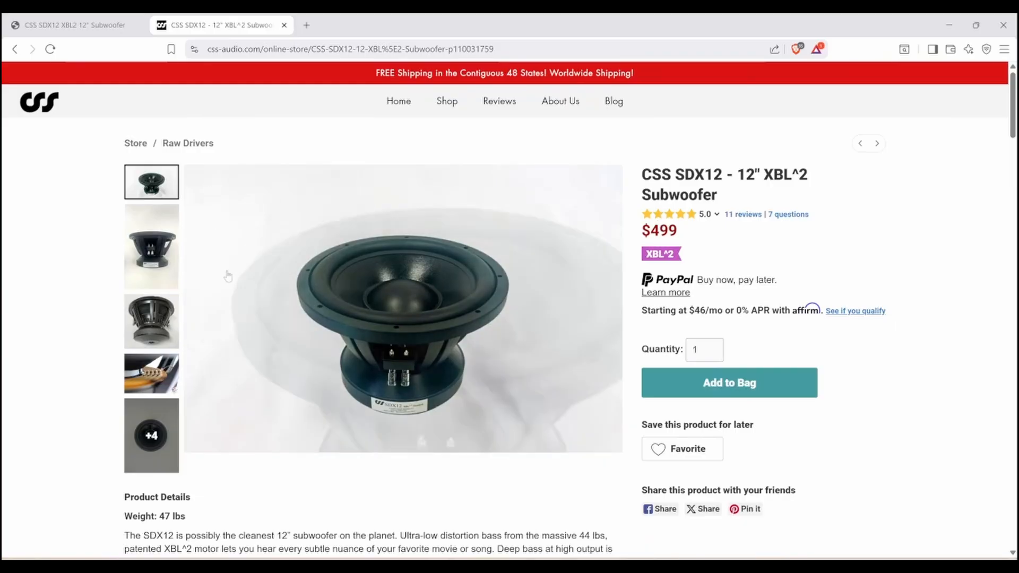
key(alt+Left)
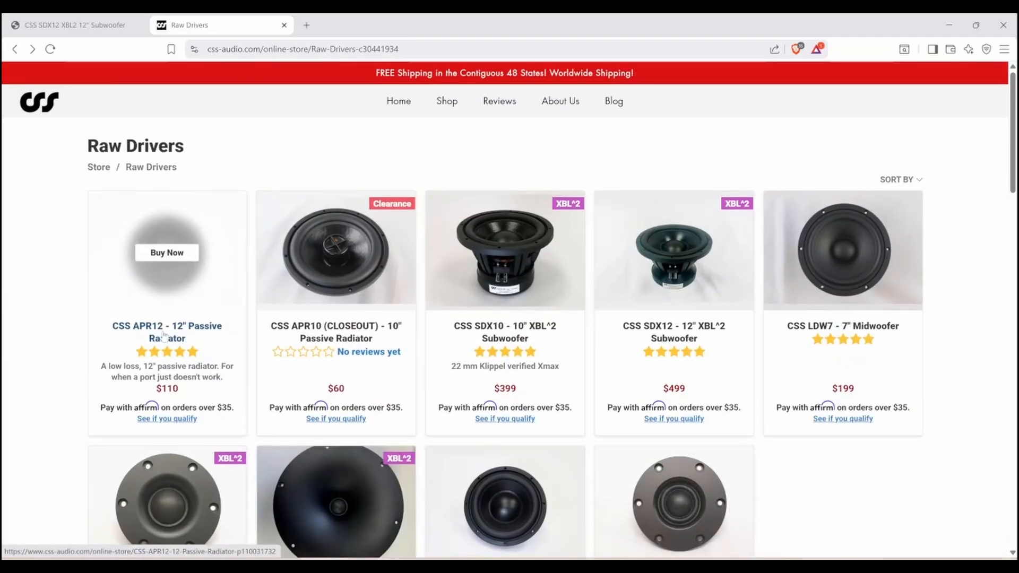
click(164, 335)
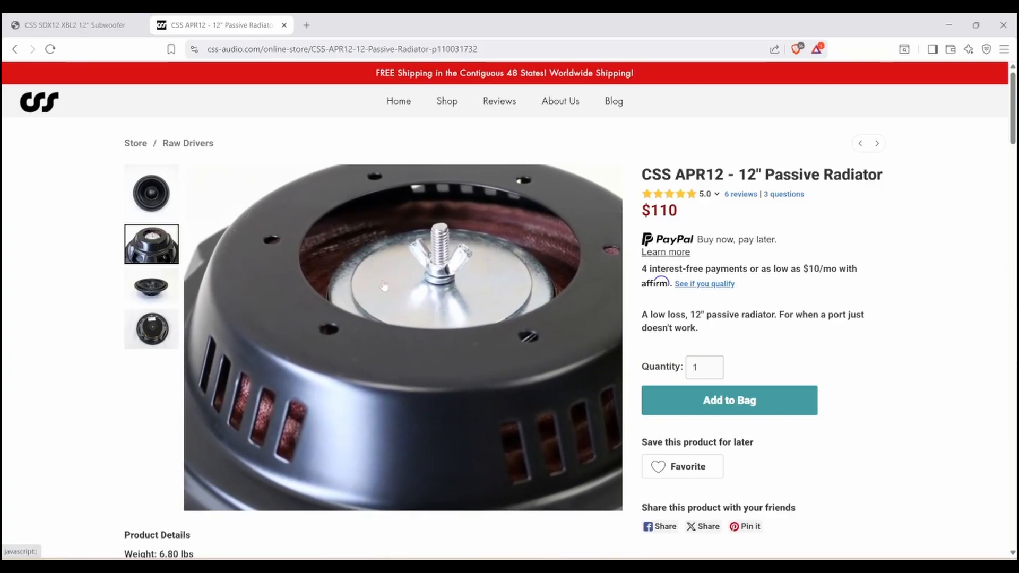
click(168, 289)
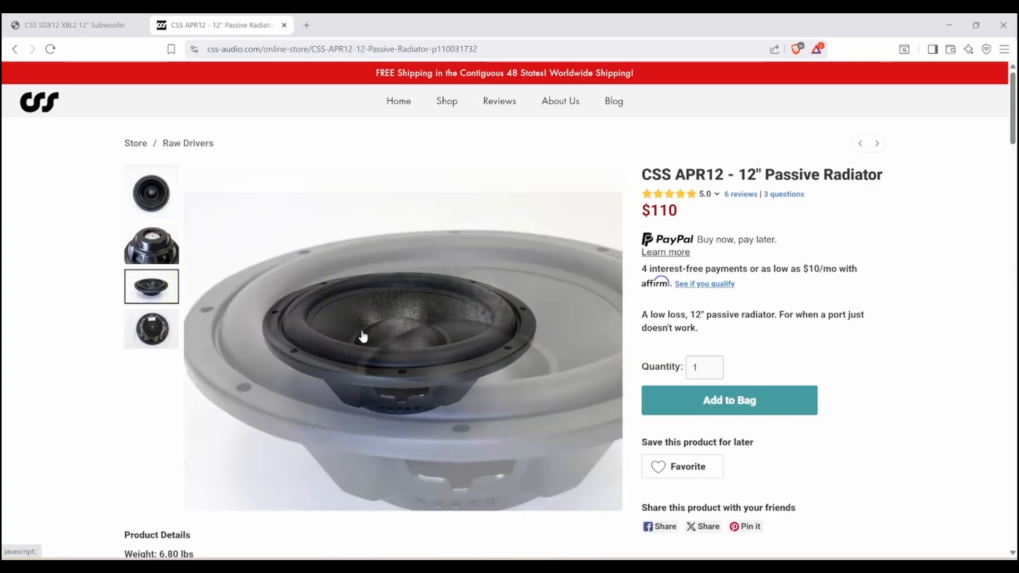
Copy the APR12 specifications from Sd through Minimum Fs and paste them into a blank Notepad document.
scroll(302, 303, down, 8)
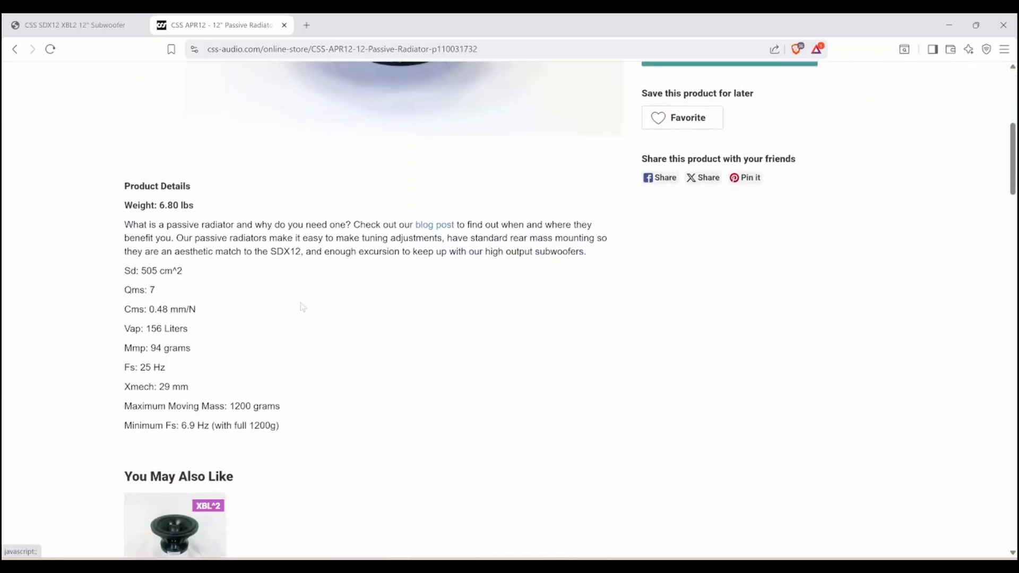
drag(280, 302, 110, 144)
key(ctrl+c)
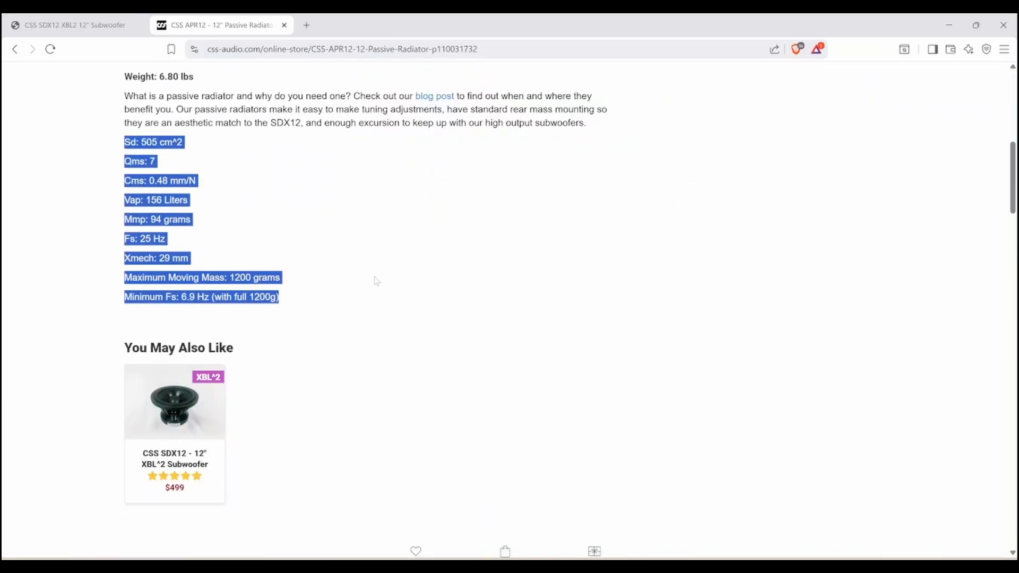
scroll(377, 271, up, 3)
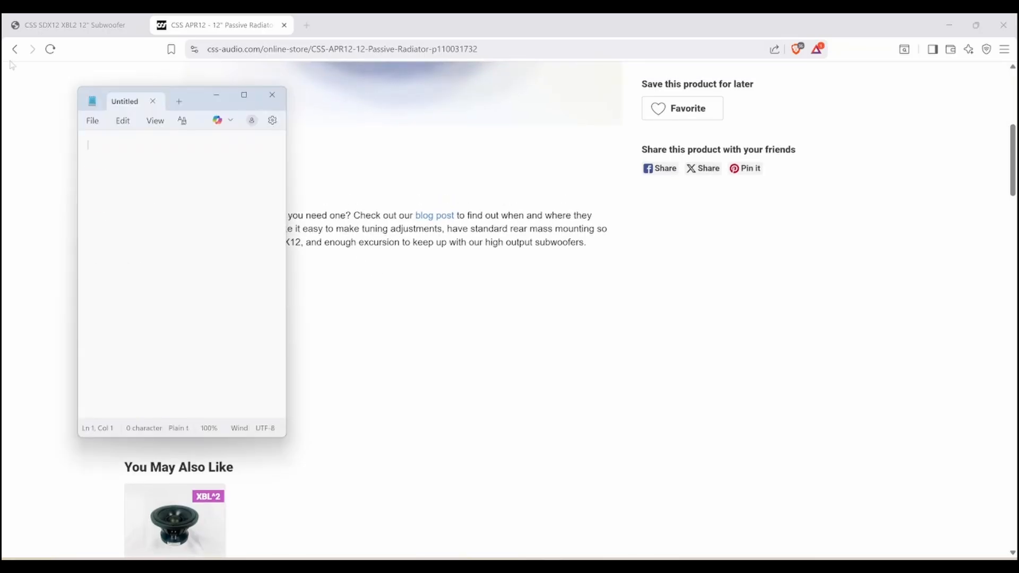
key(ctrl+v)
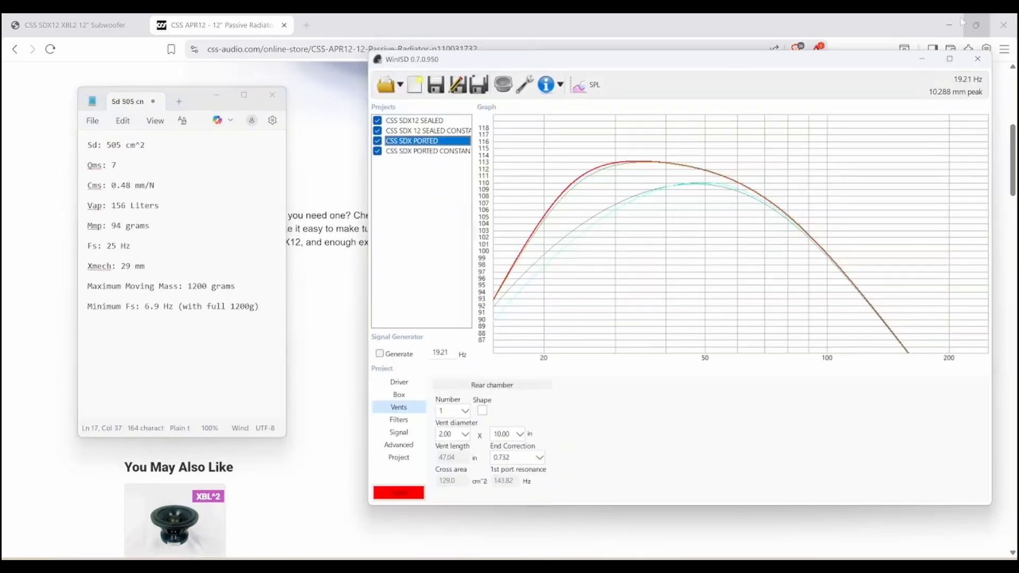
Start a new WinISD project with one CSS Audio SDX12 driver in normal placement and a Passive Radiator design.
click(415, 85)
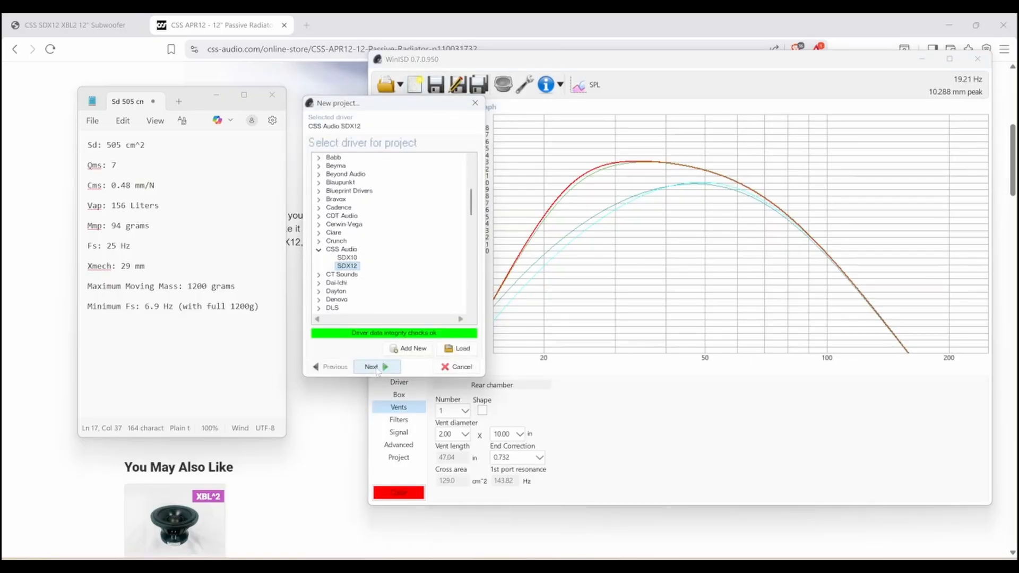
click(374, 366)
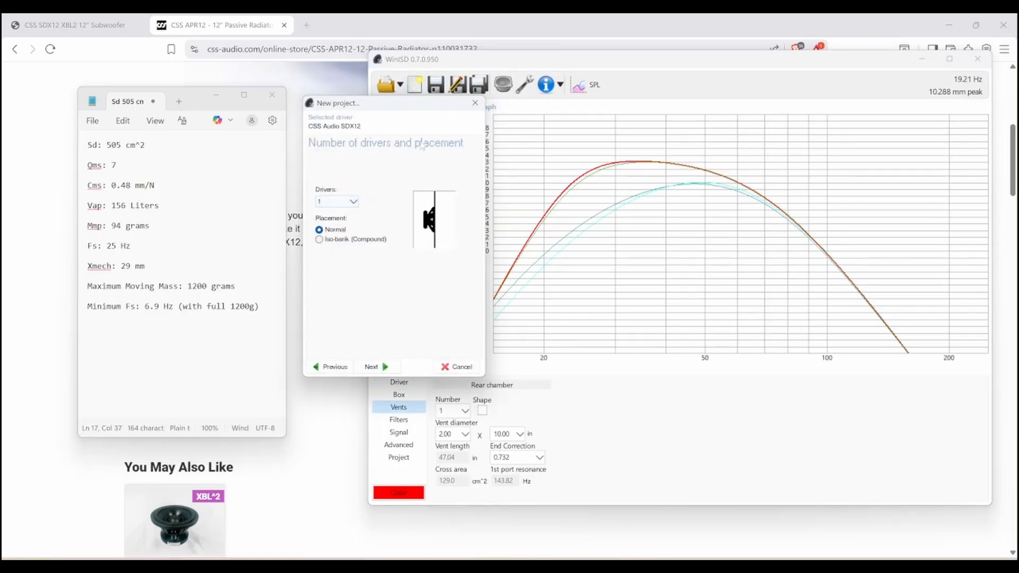
click(374, 366)
click(361, 170)
click(363, 210)
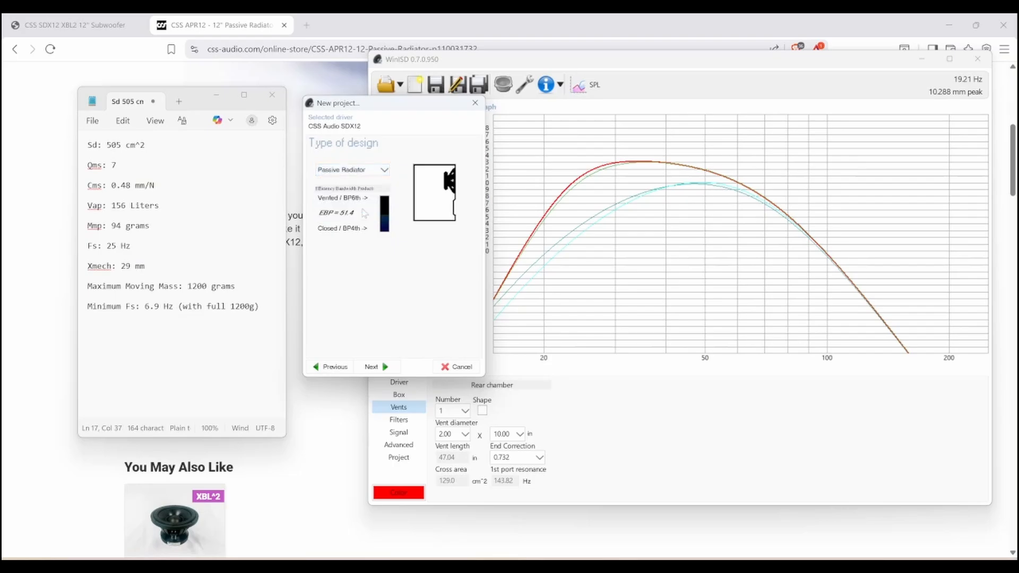
click(374, 367)
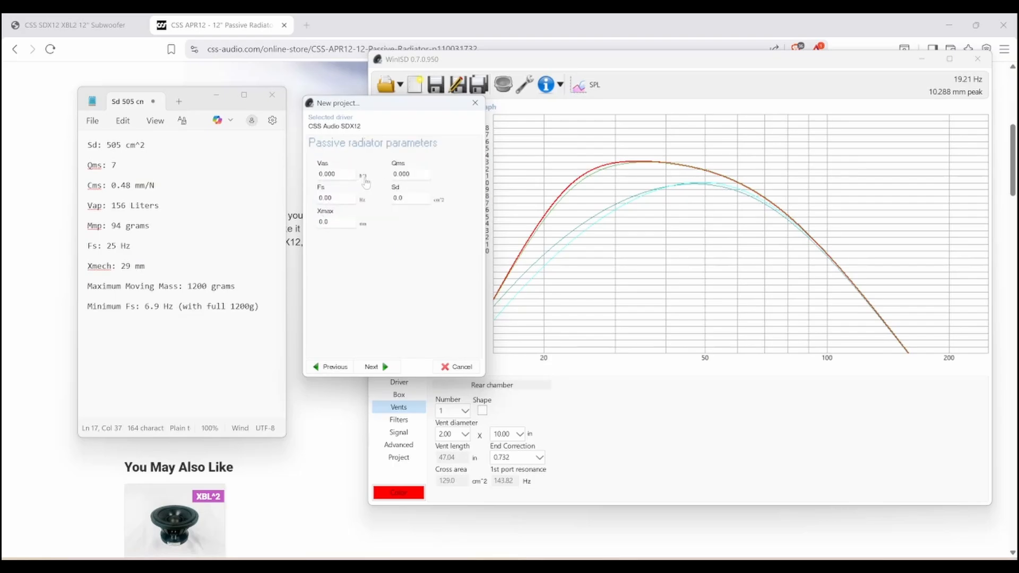
Enter the passive radiator's Vas 156 l, Qms 7, Fs 25 Hz, Sd 505 cm^2 and Xmax 29 mm, and highlight the noted maximum moving mass.
click(362, 178)
click(362, 178)
click(362, 179)
double_click(327, 174)
text(156	7	25	505	29)
drag(235, 286, 192, 286)
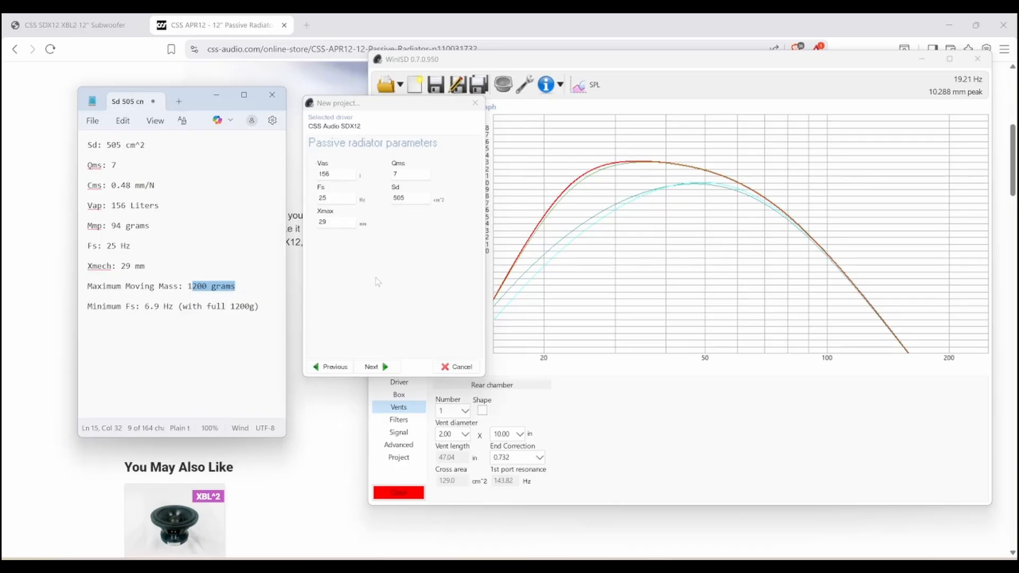
drag(164, 286, 236, 286)
Leave the alignment at None available, create the project as CSS SDX 12 PASSIVE RADIATOR, and maximize the WinISD window.
click(372, 367)
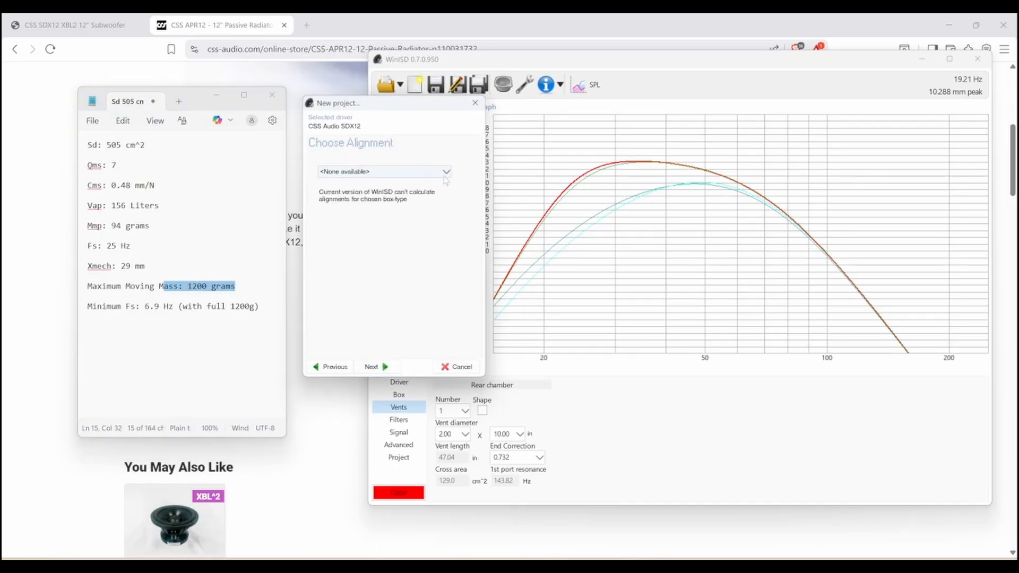
click(445, 174)
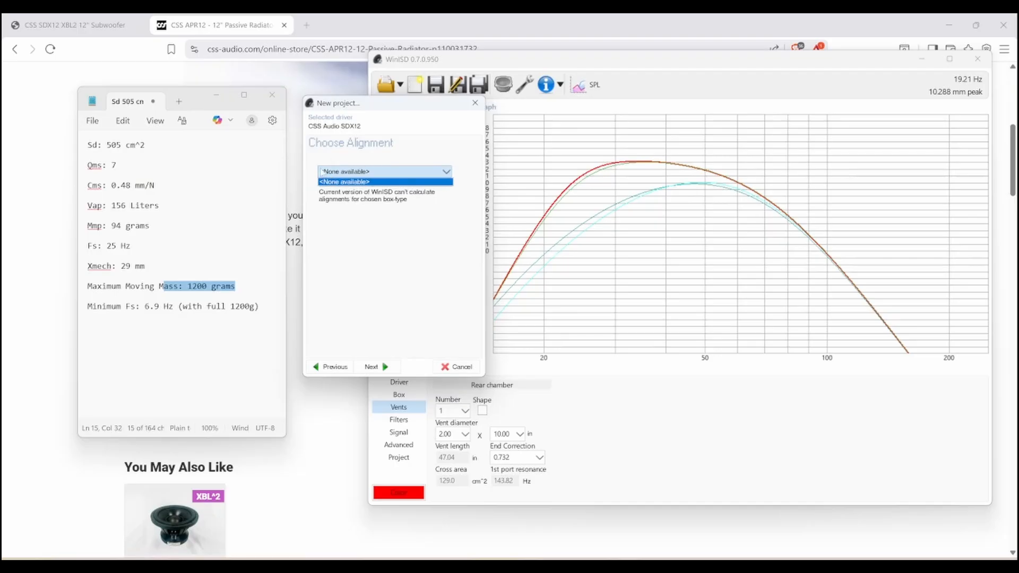
click(386, 368)
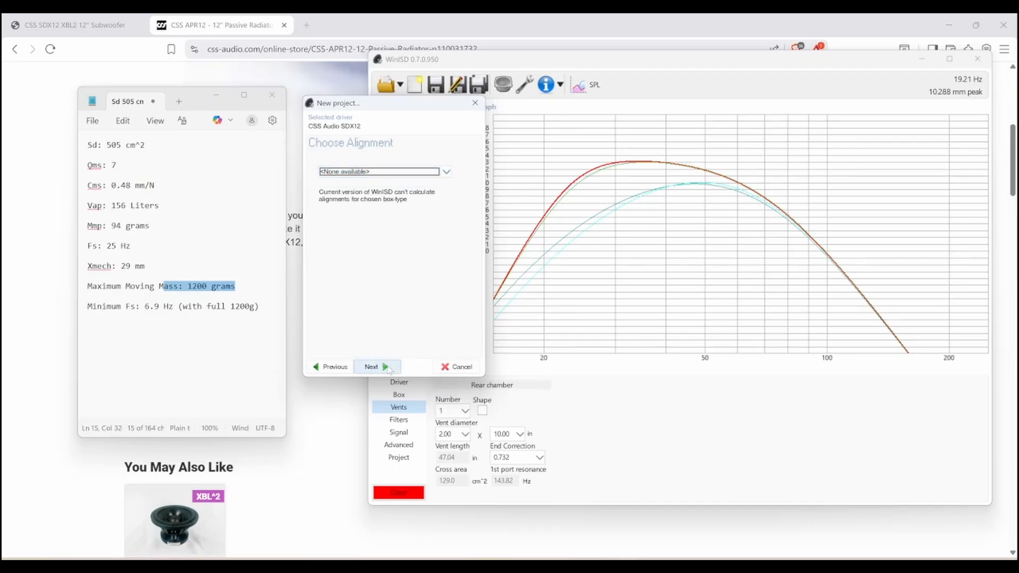
click(386, 367)
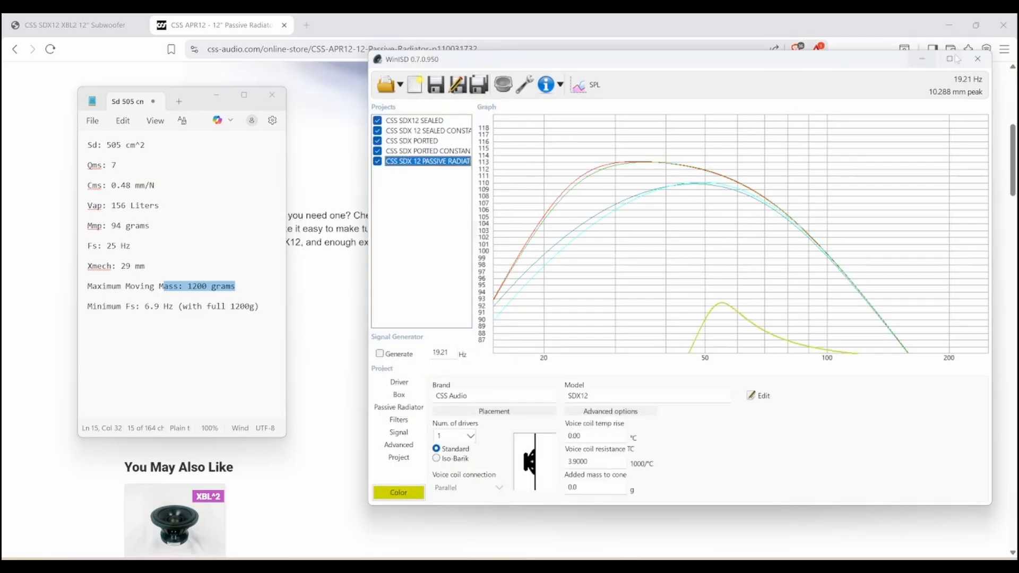
key(super+Up)
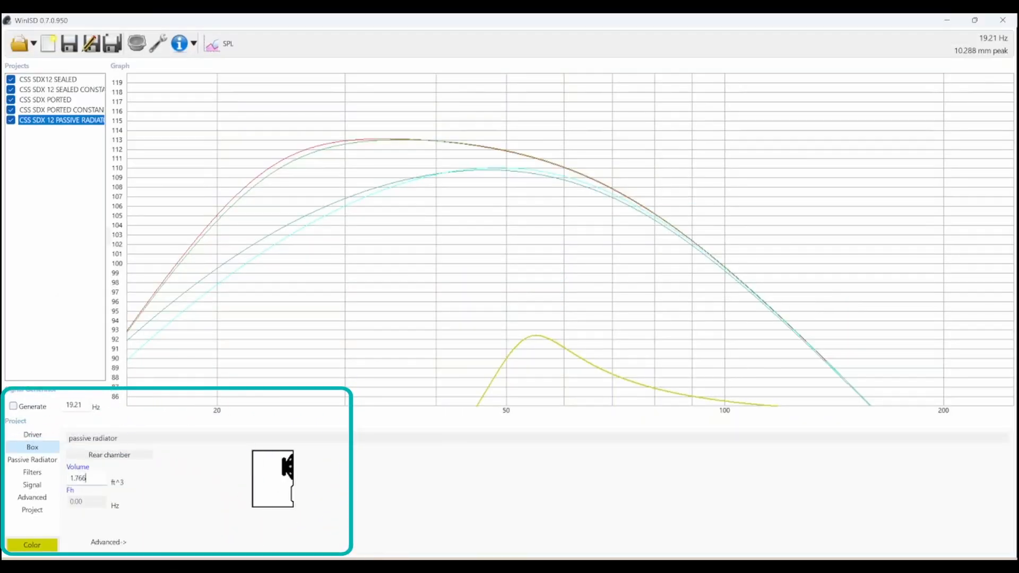
Check the passive radiator project's rear chamber volume and its added cone mass setting.
key(Up)
key(Down)
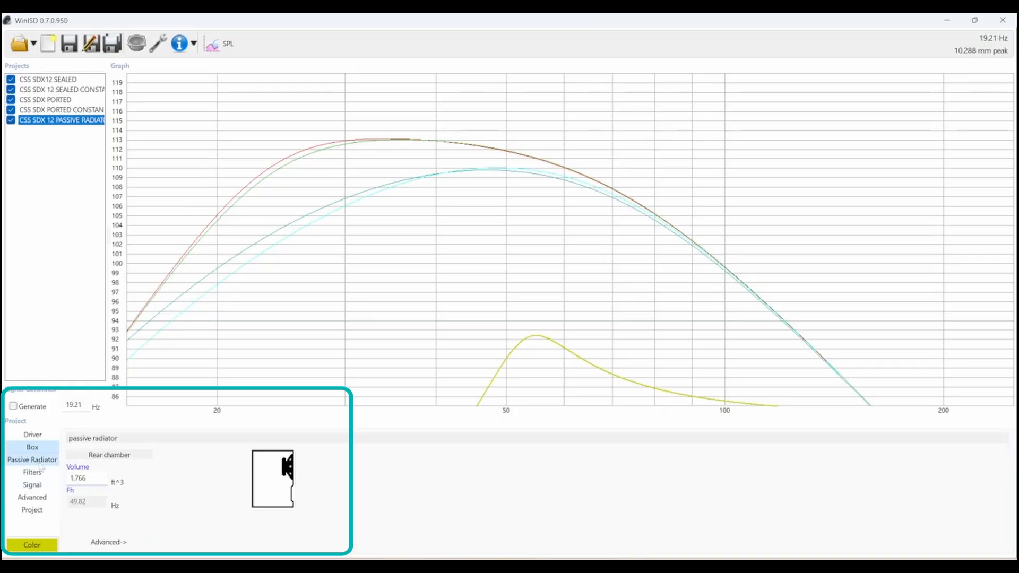
click(38, 461)
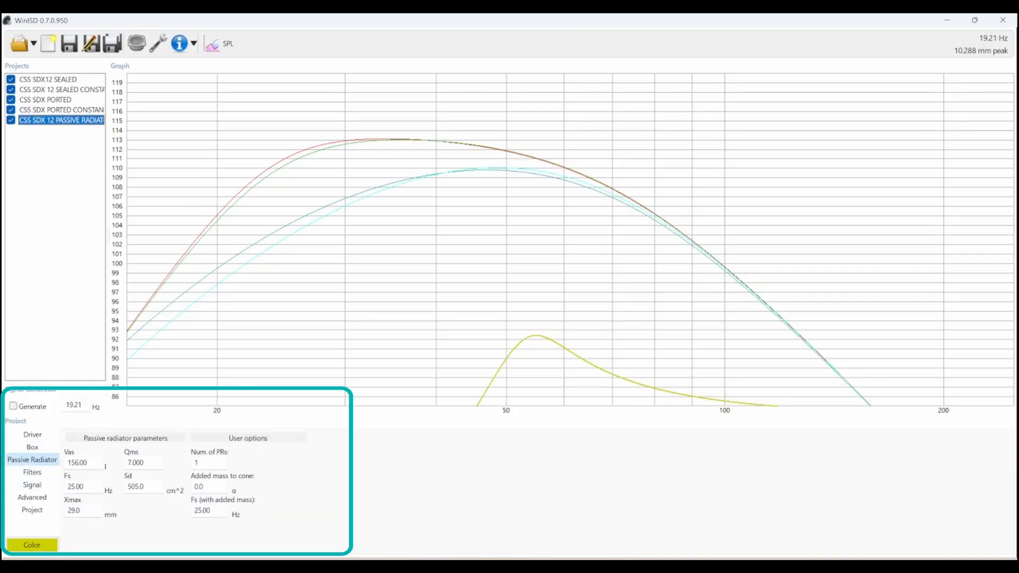
double_click(199, 487)
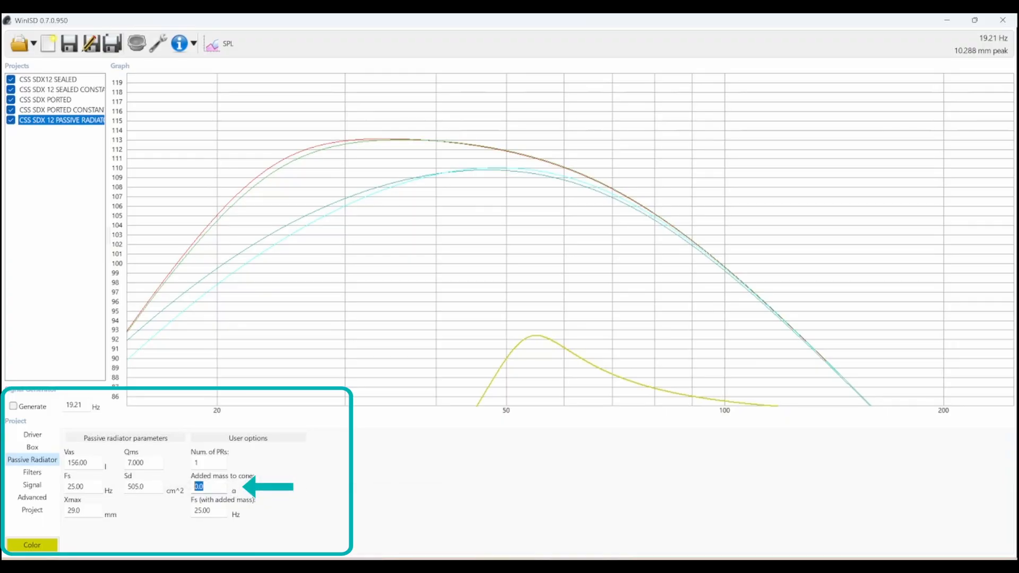
Raise the system input power and apply a 20 Hz second-order Butterworth highpass and a 70 Hz fourth-order Linkwitz-Riley lowpass filter.
click(32, 484)
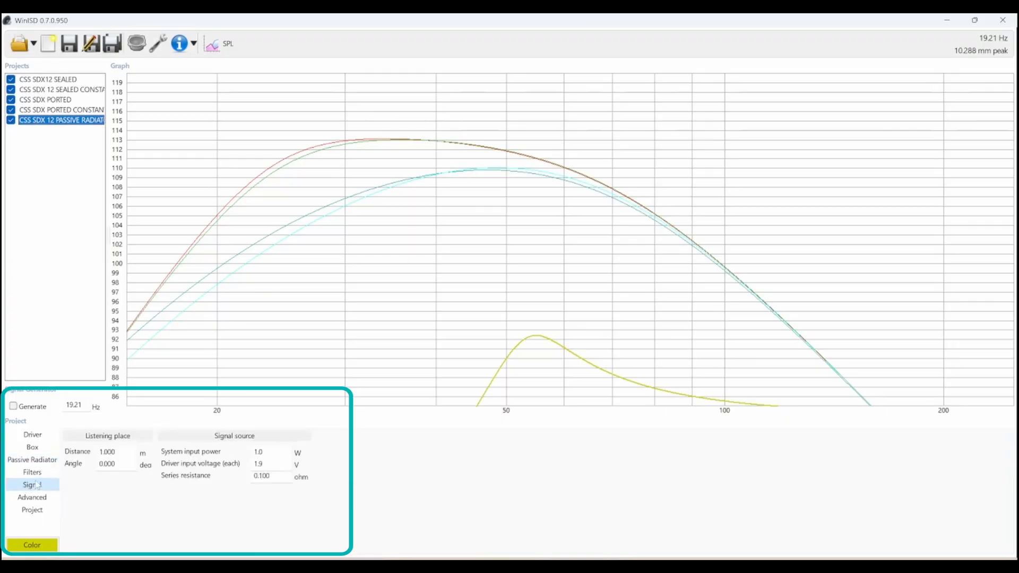
double_click(259, 452)
text(10)
click(32, 472)
click(80, 543)
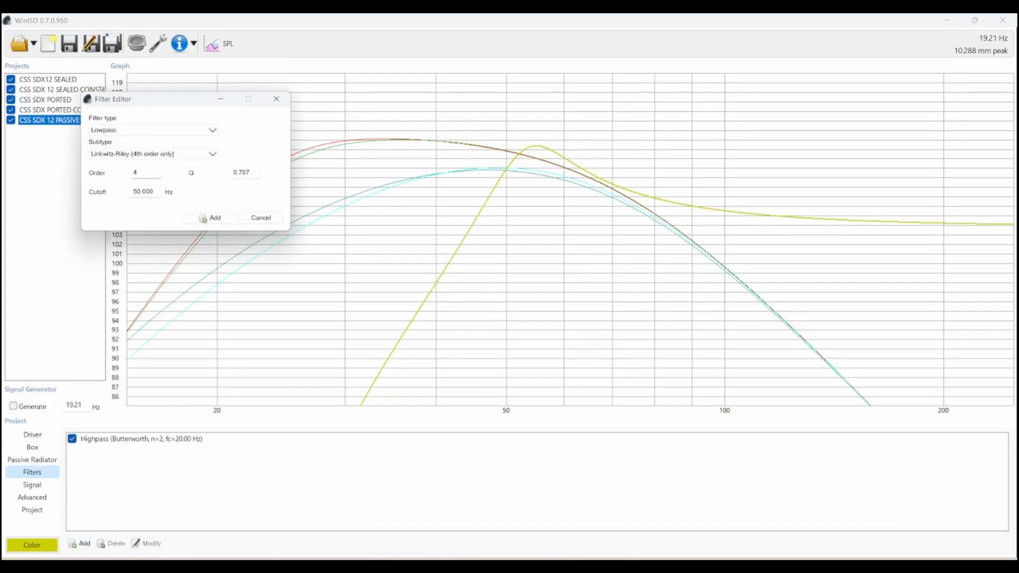
text(70)
click(212, 219)
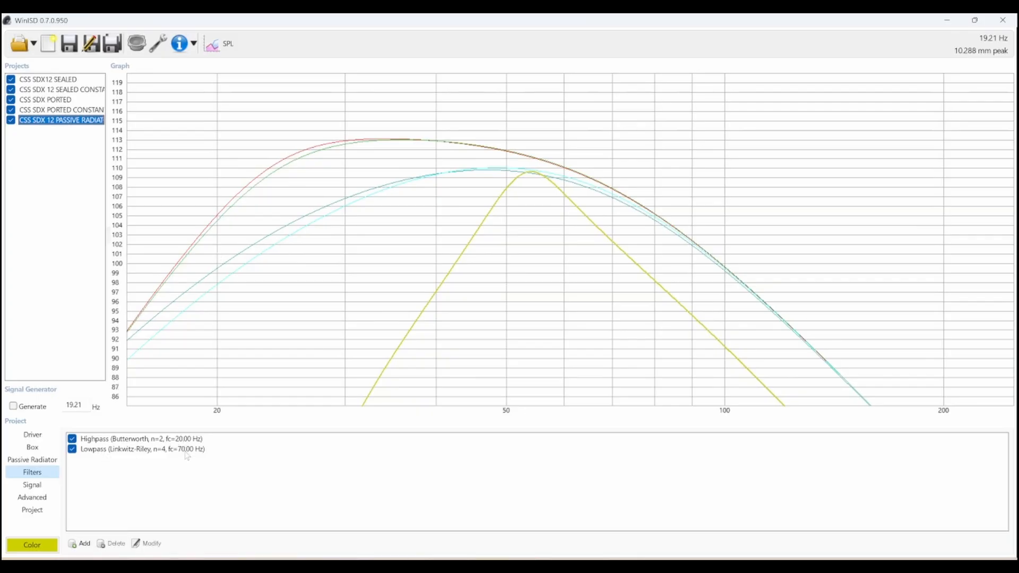
Set the passive radiator project's system input power to 1000 W and probe its SPL peak near 54 Hz.
click(59, 110)
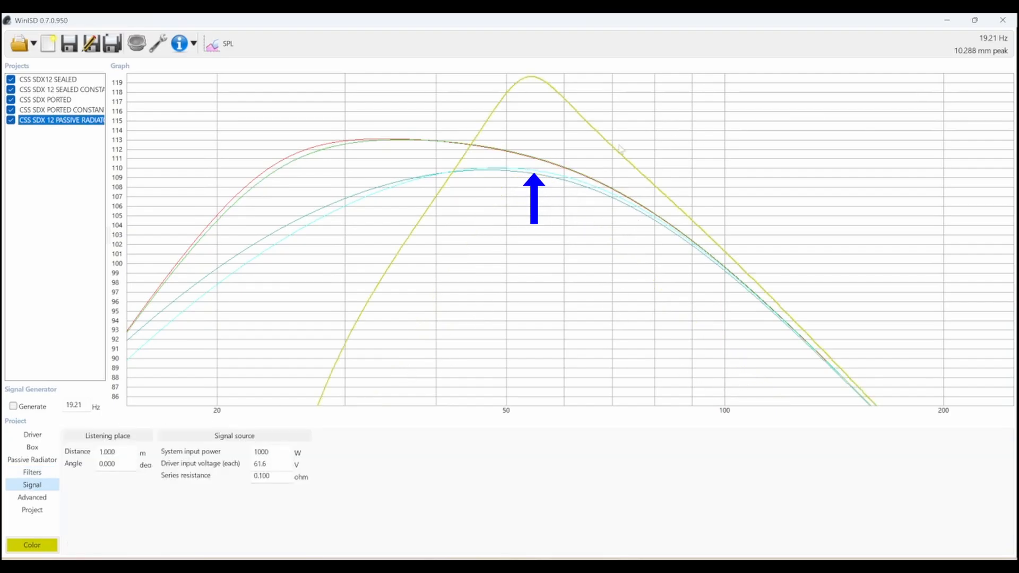
drag(619, 145, 532, 78)
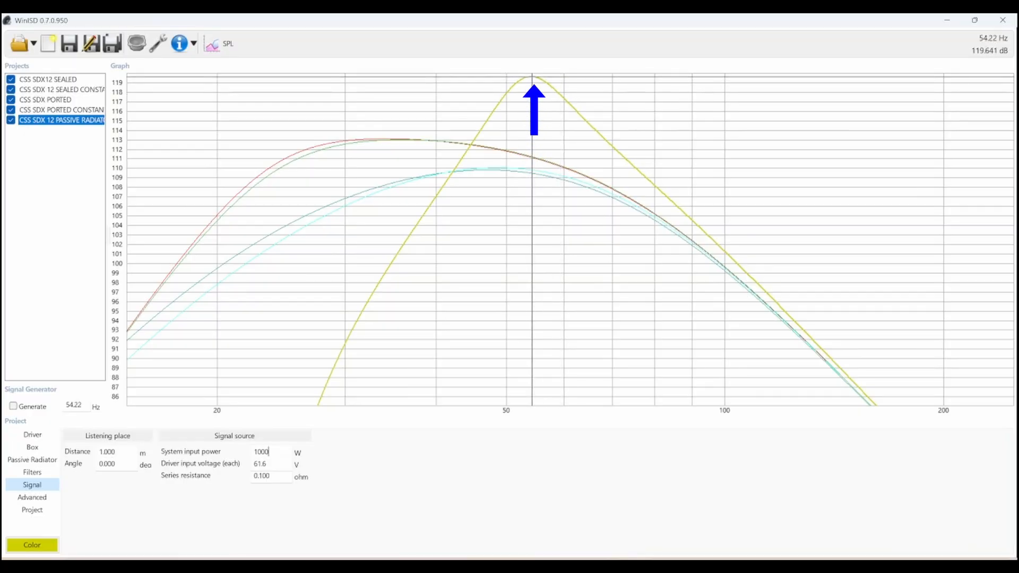
Set the passive radiator's added cone mass to 100 g and reselect the project to refresh its SPL curve.
click(32, 460)
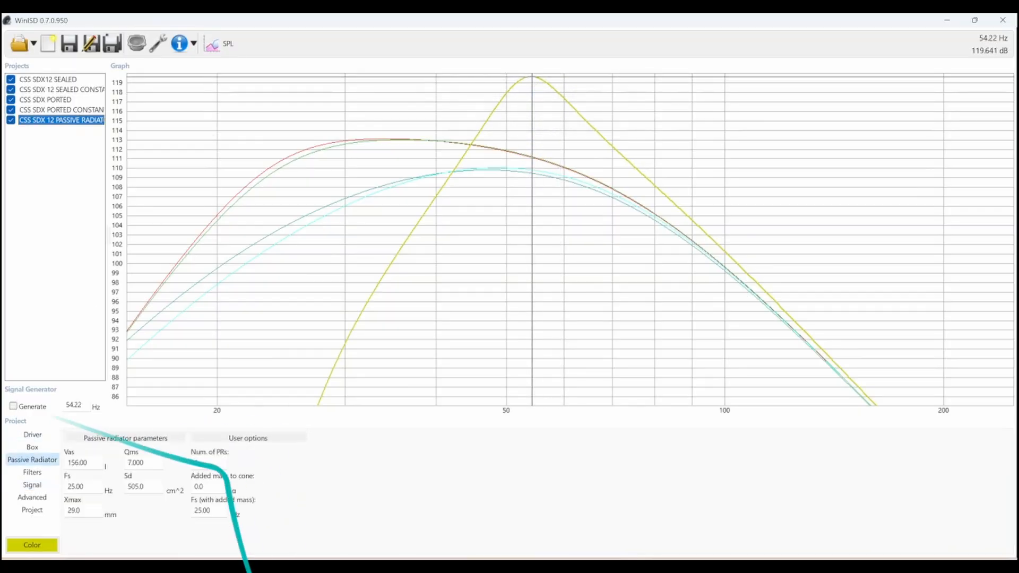
double_click(191, 487)
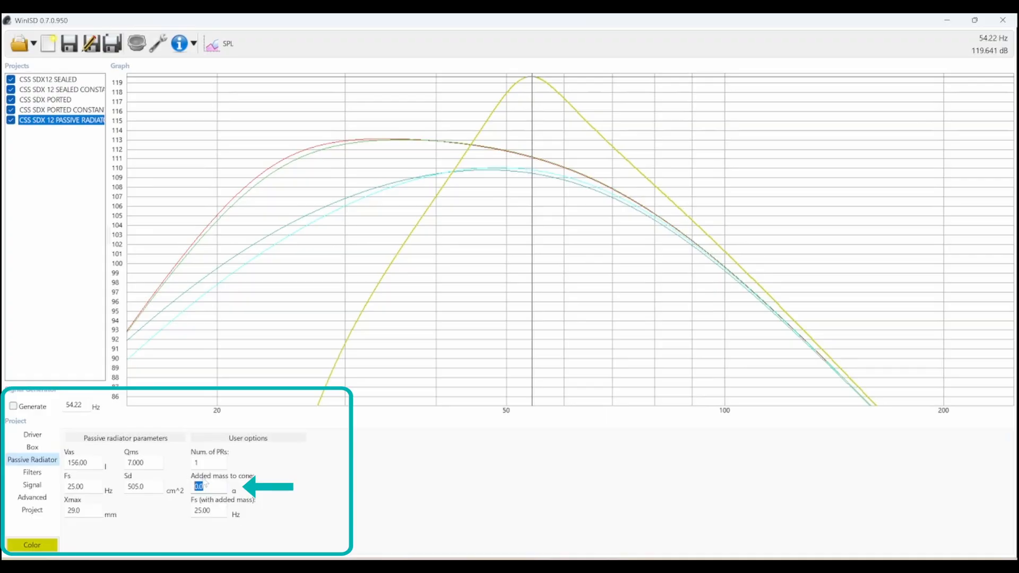
text(10)
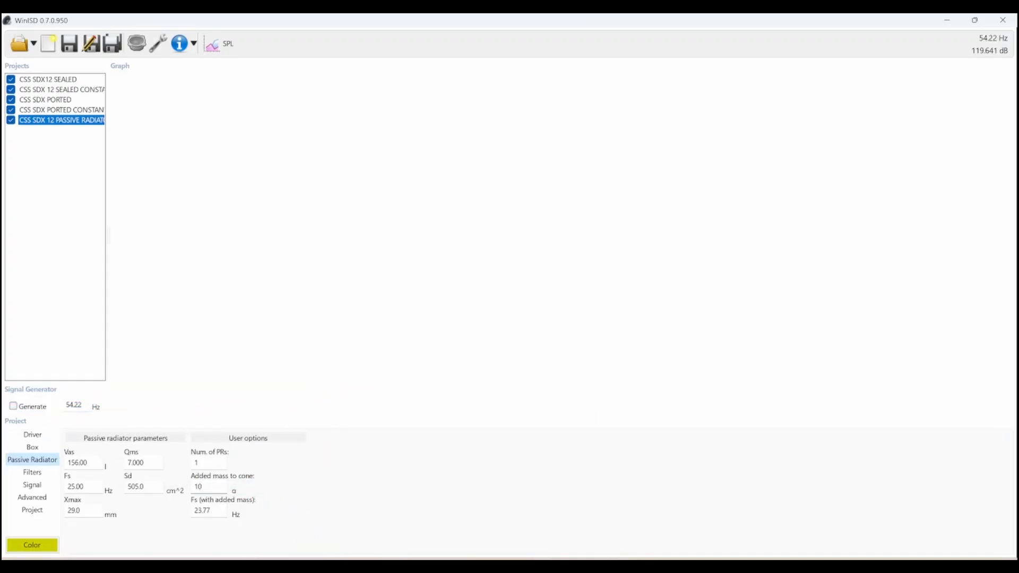
drag(205, 487, 174, 485)
text(100)
click(54, 110)
click(54, 120)
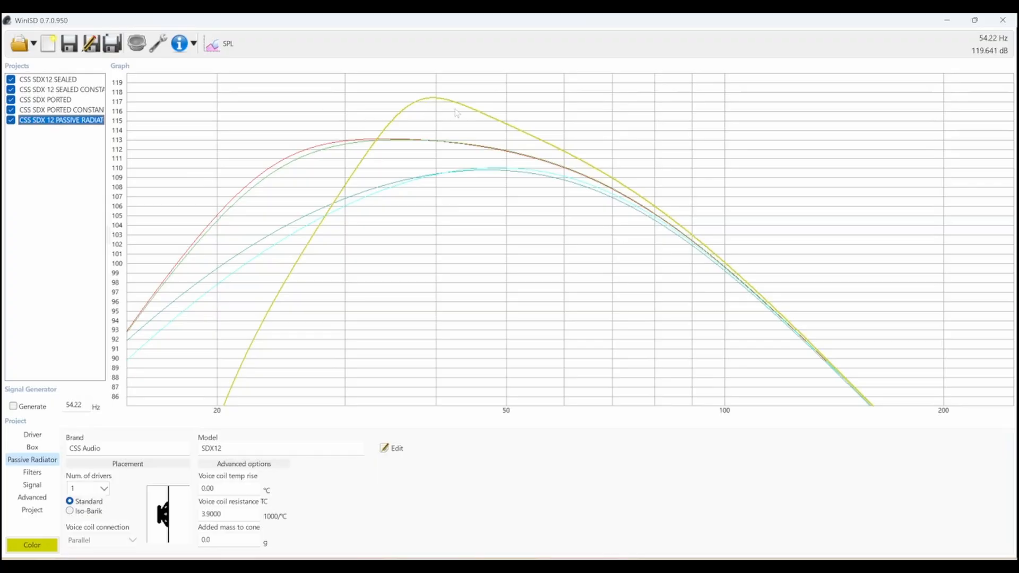
Raise the added cone mass in increments, settle on 300 g, and reselect the project to refresh the graph.
click(32, 460)
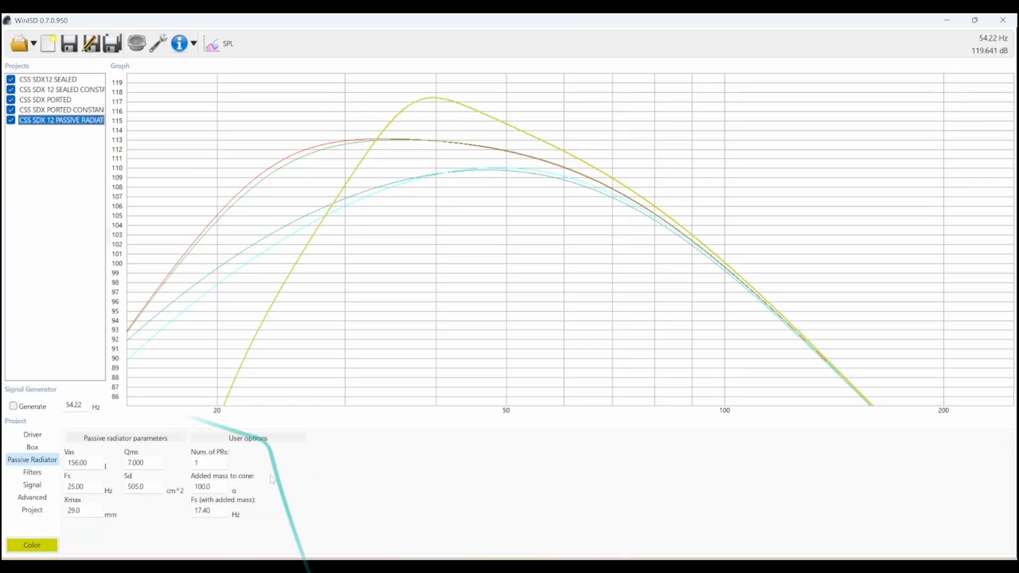
drag(215, 487, 142, 477)
key(Up)
key(Up)
key(Up)
key(Up)
key(Up)
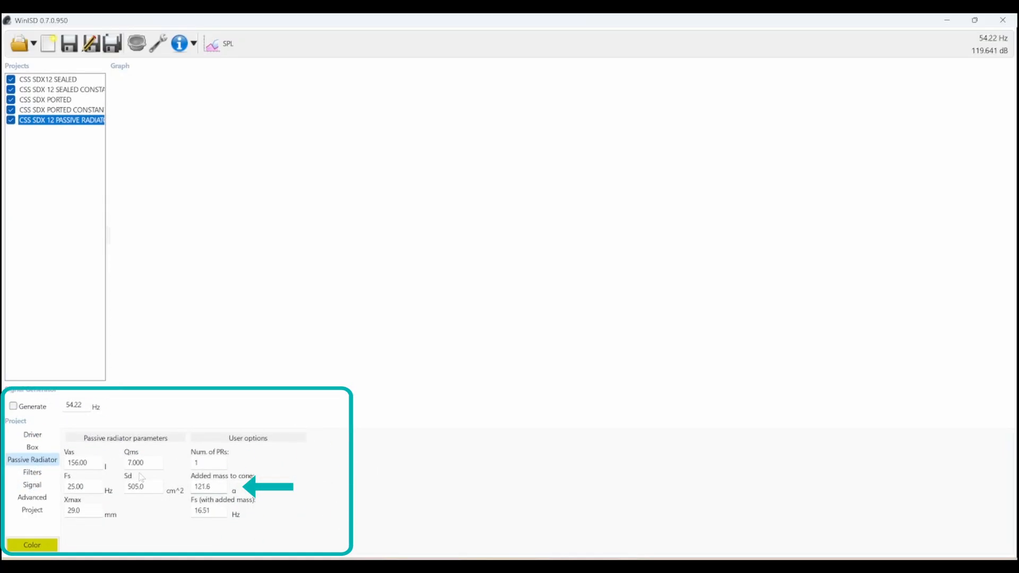
key(Up)
key(Up)
key(Up)
key(Up)
key(Up)
key(Up)
key(Up)
key(Up)
key(Up)
key(Up)
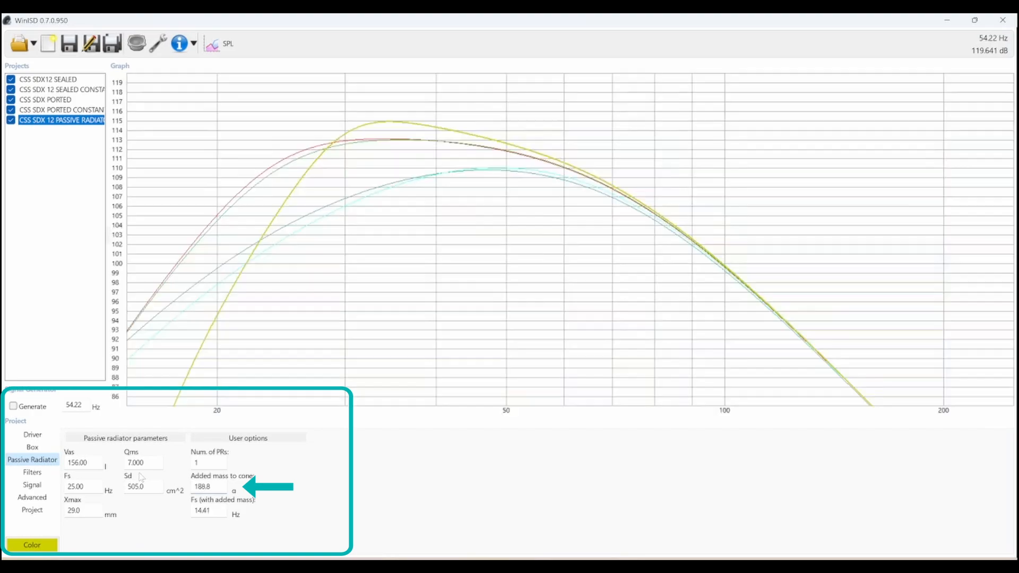
key(Up)
key(Up)
key(Up)
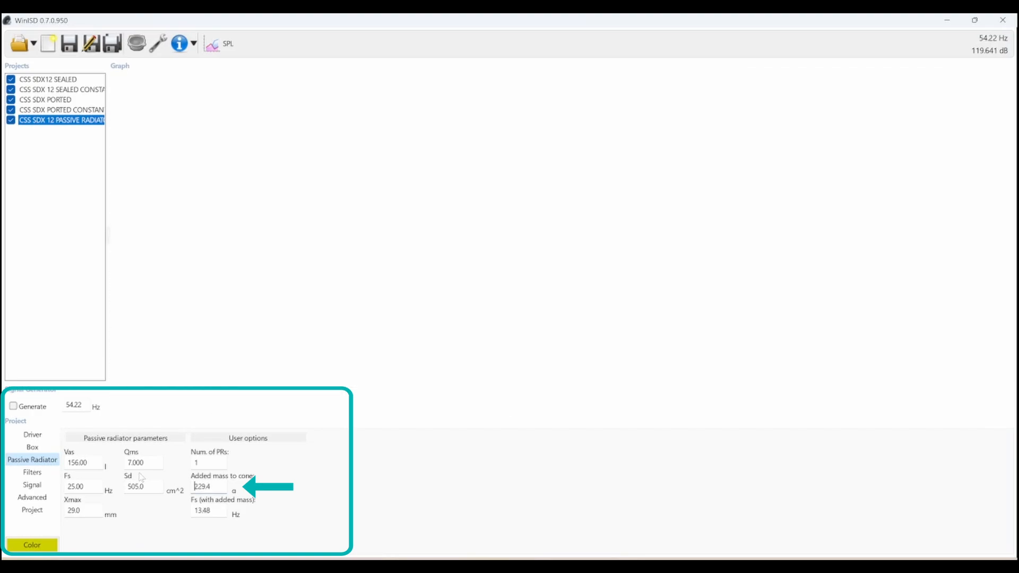
key(Up)
key(Up)
key(Up)
key(Up)
key(Down)
key(ctrl+a)
text(300)
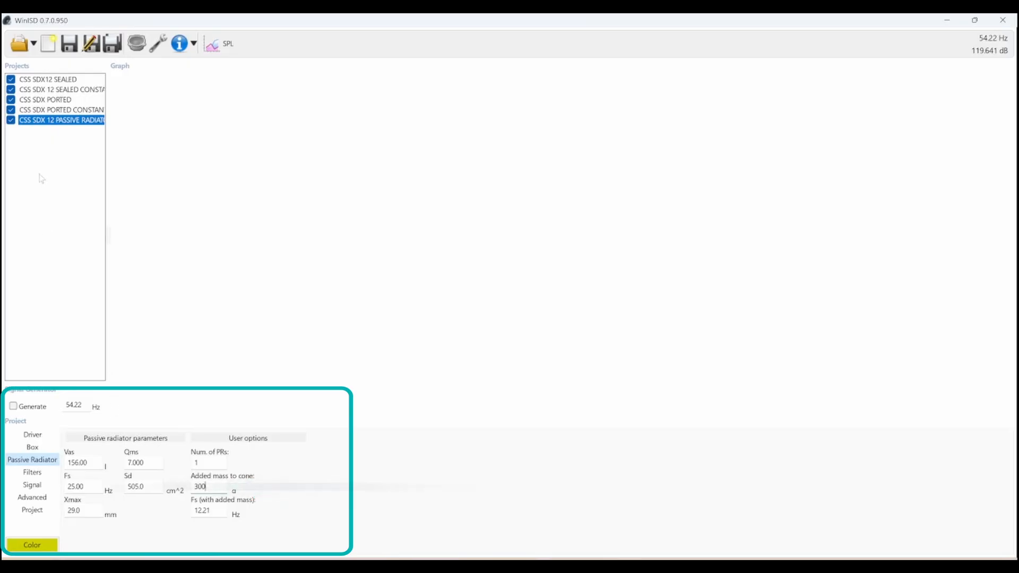
click(46, 118)
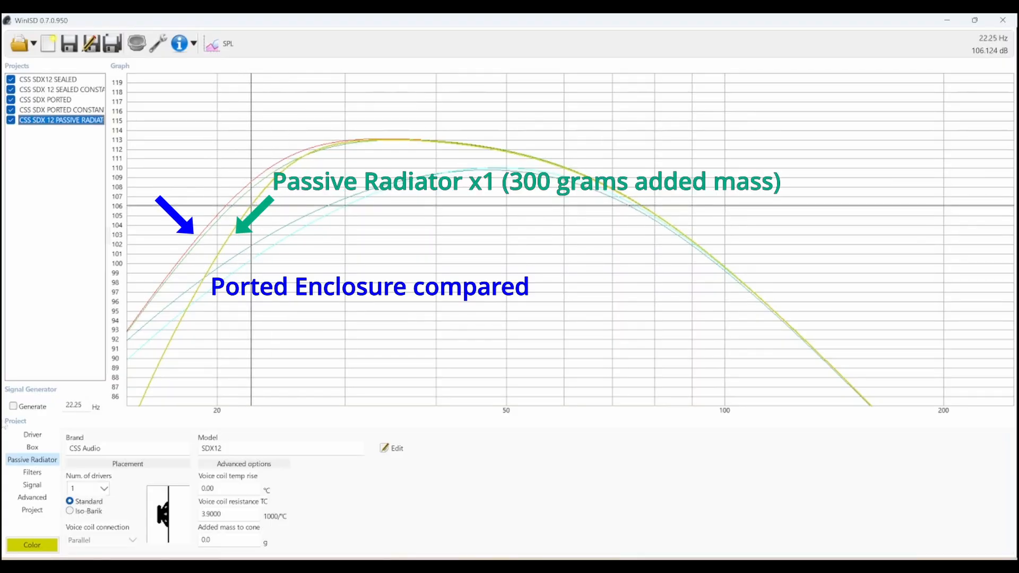
Use two passive radiators with 654.9 g of added cone mass and probe the SPL curve near 25 Hz.
click(24, 486)
click(32, 460)
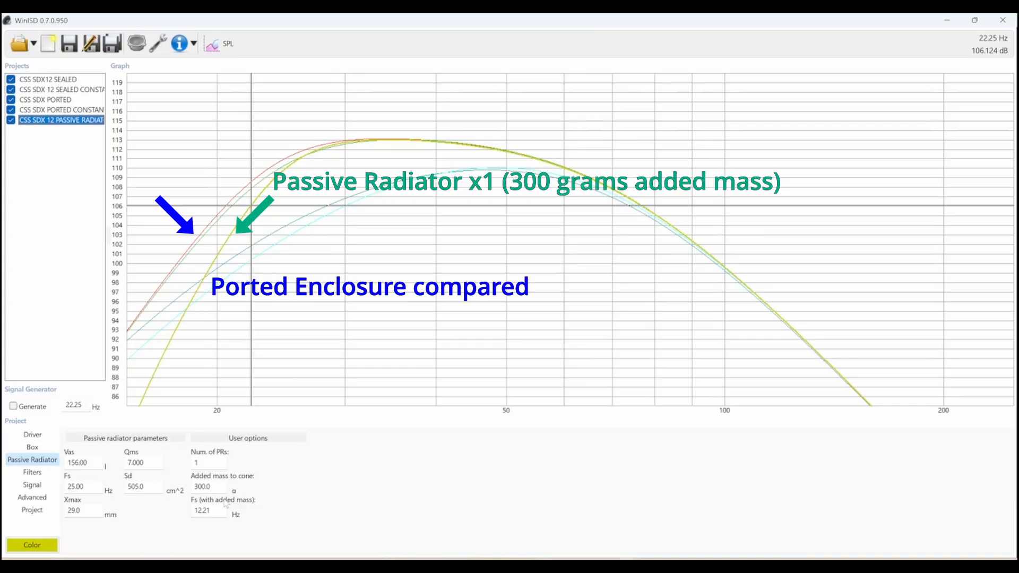
drag(202, 464, 183, 465)
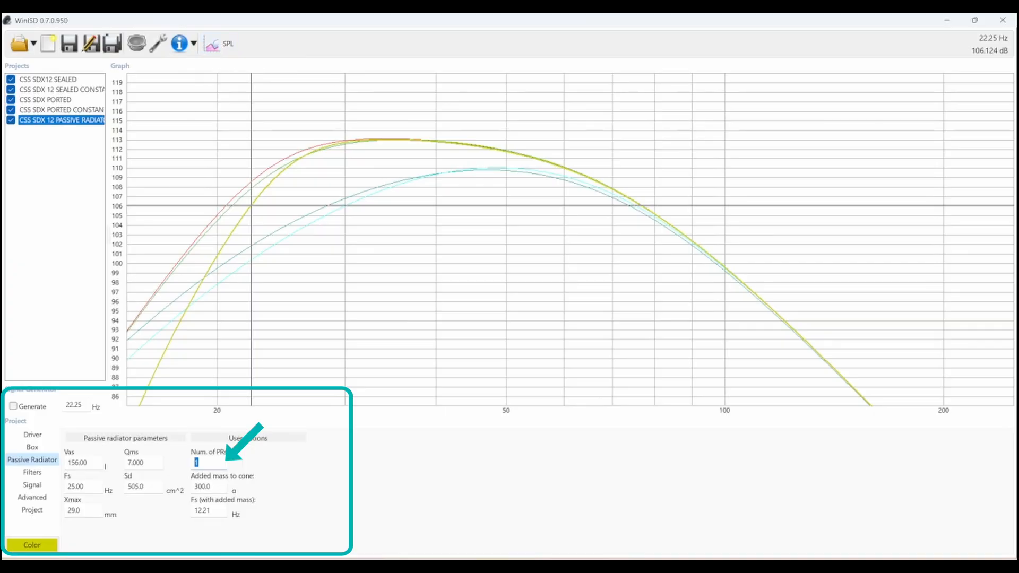
text(2)
key(Tab)
key(Up)
key(Up)
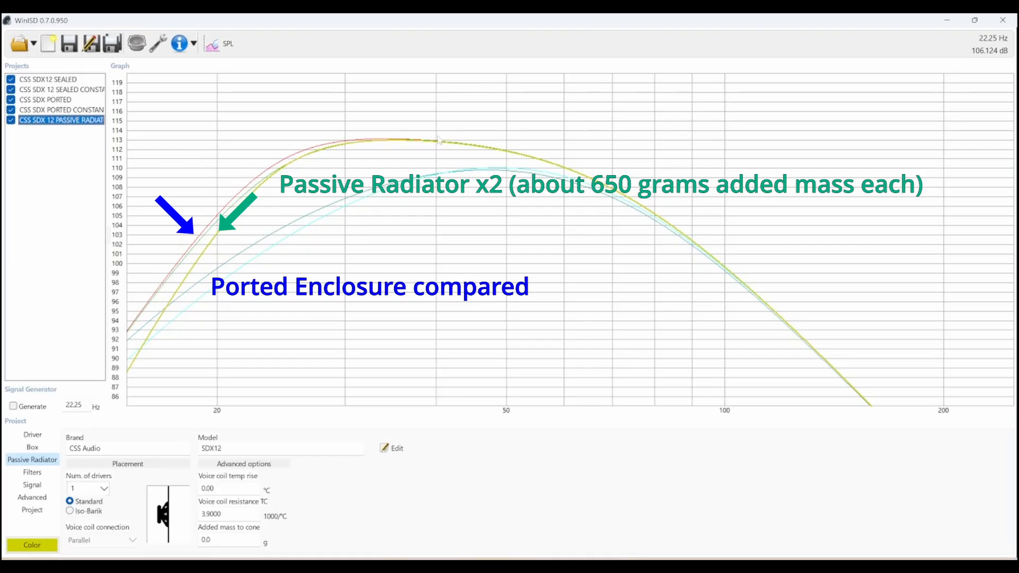
click(289, 148)
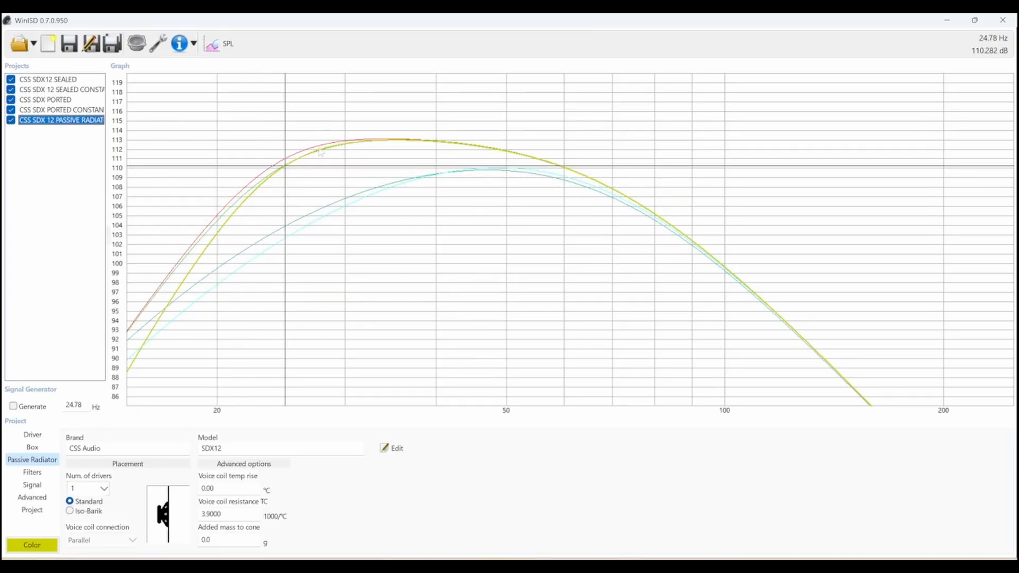
Set the passive radiator project's rear chamber volume to 1.8 ft^3.
click(32, 447)
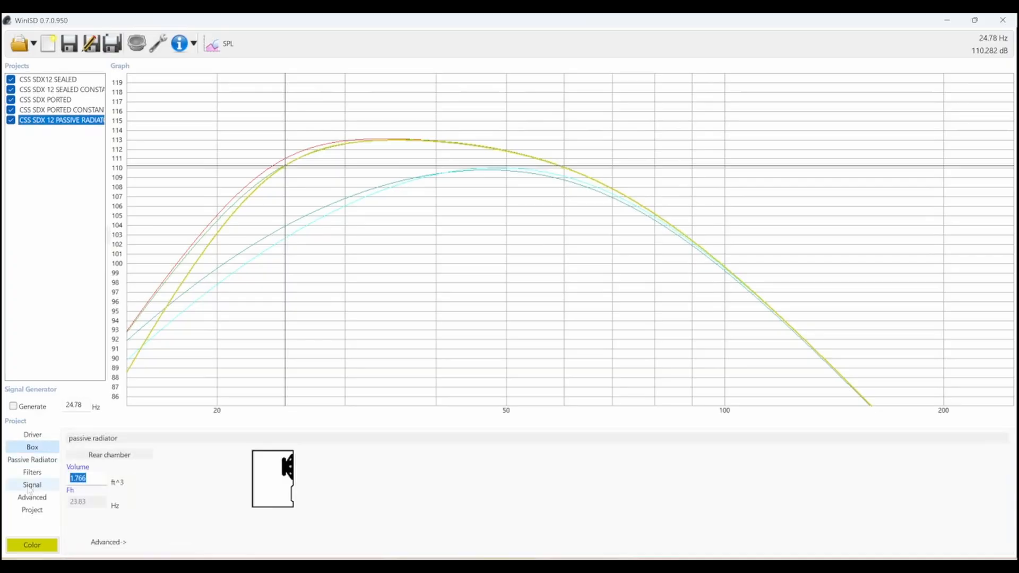
text(1.8)
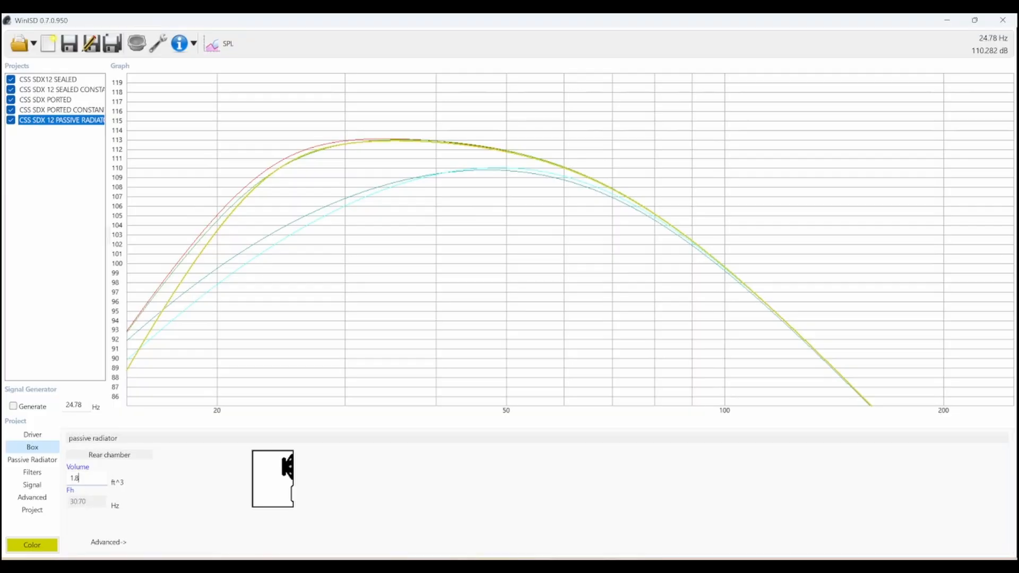
drag(79, 478, 27, 484)
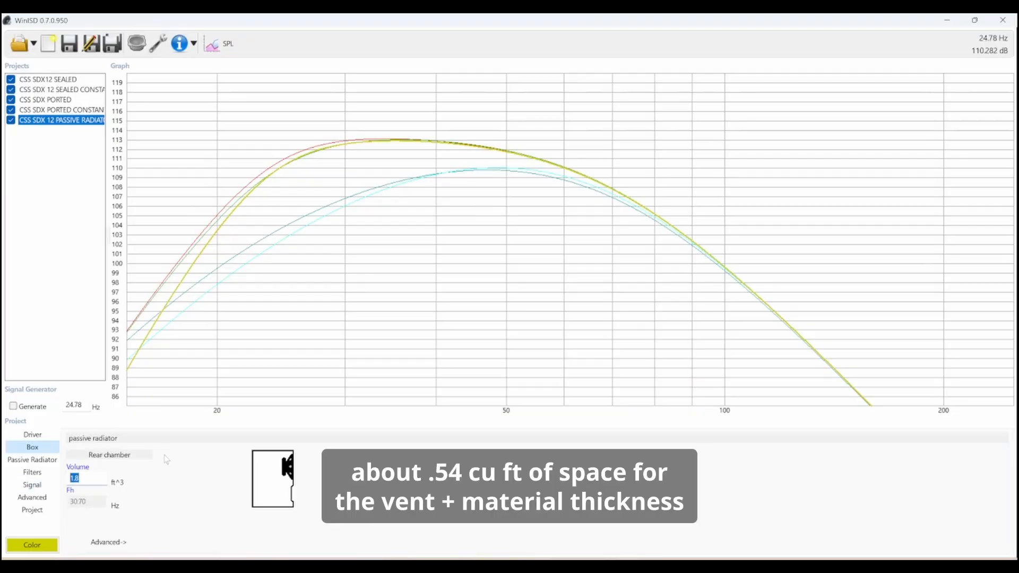
Compare the rear chamber volume and tuning frequency of the two ported projects.
click(50, 110)
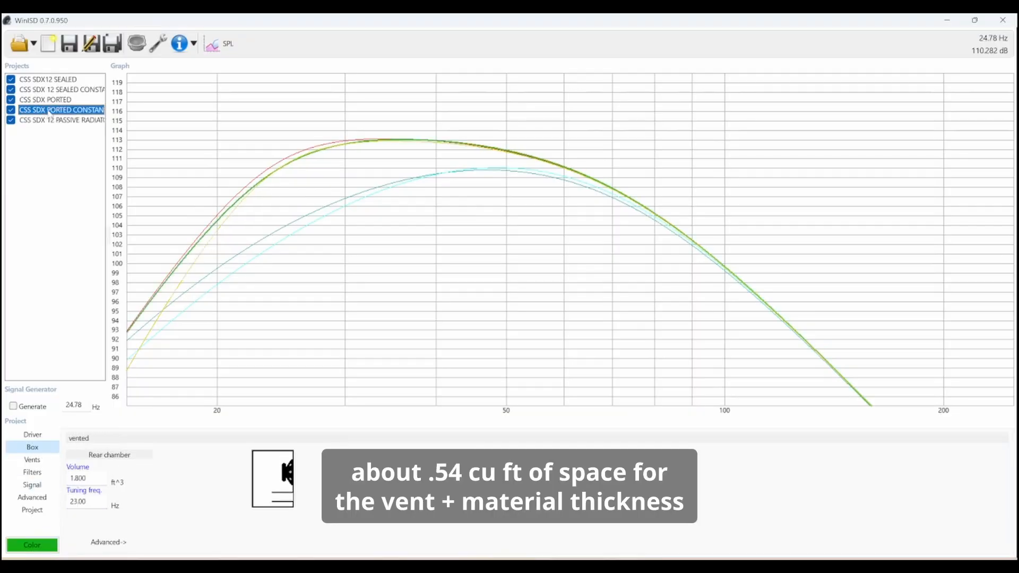
click(50, 100)
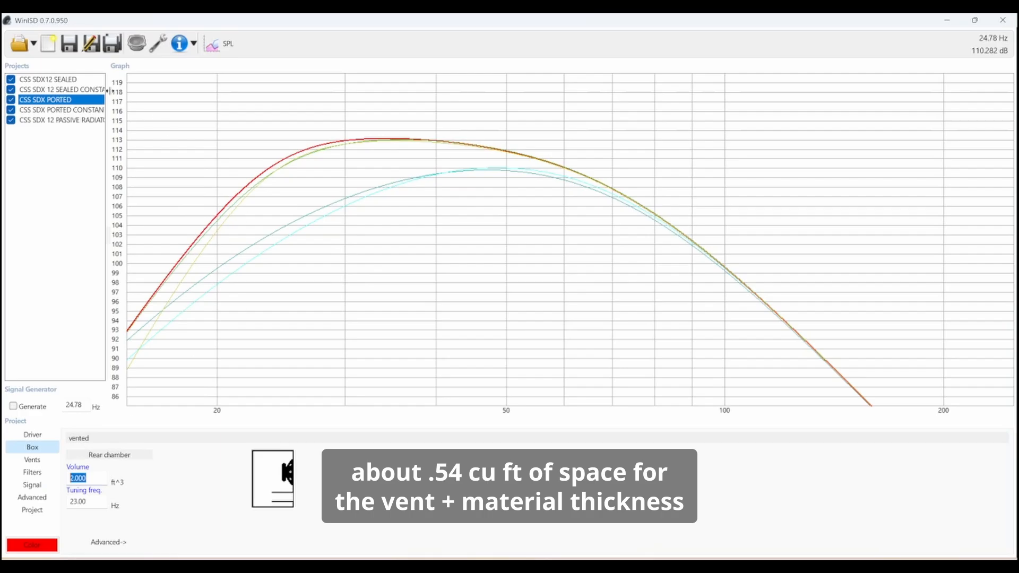
click(80, 109)
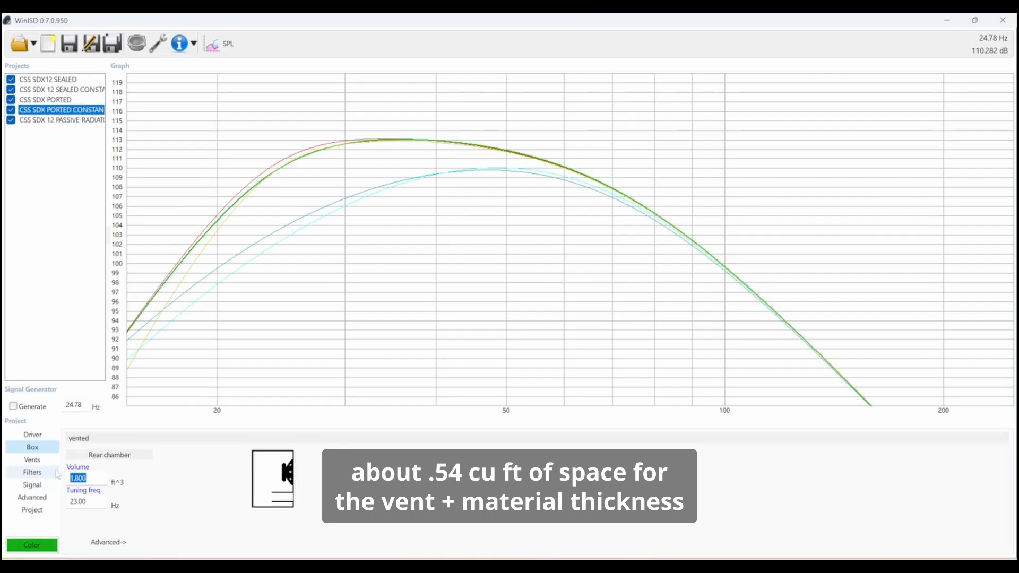
click(61, 100)
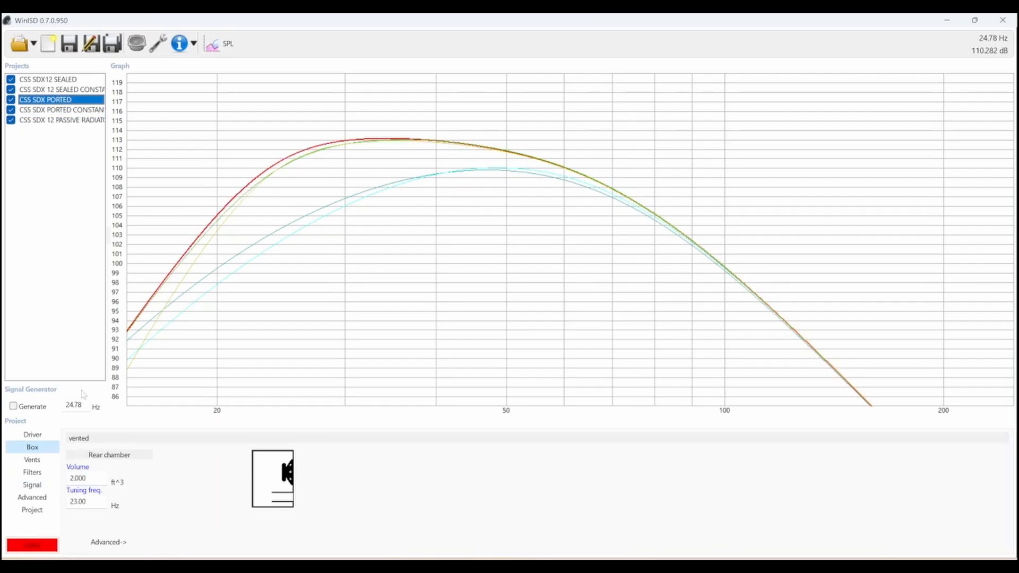
Try passive radiator box volumes of 2.188 and 2.297 ft^3, then settle on 2 ft^3.
click(64, 121)
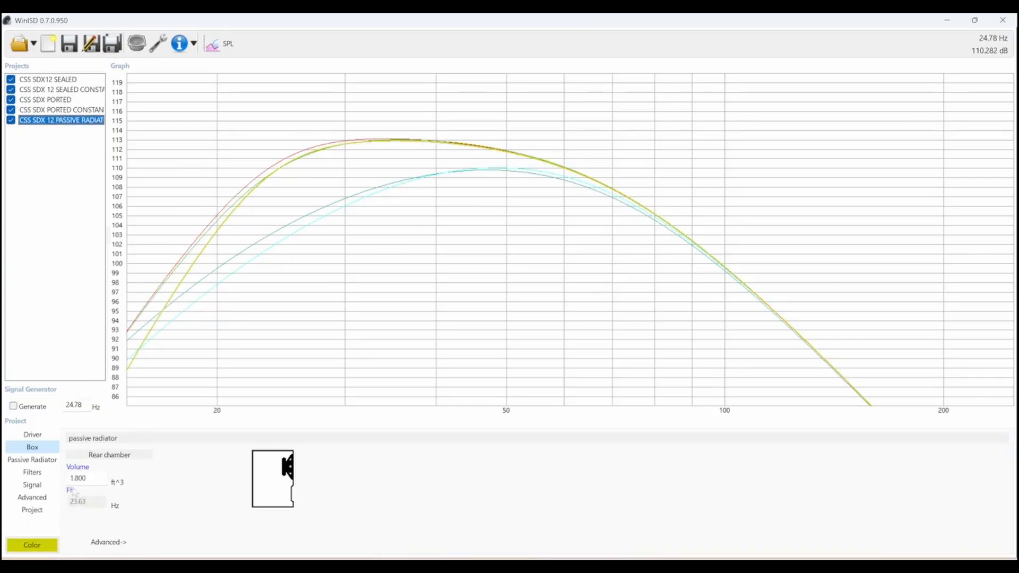
drag(89, 479, 20, 477)
text(2.188)
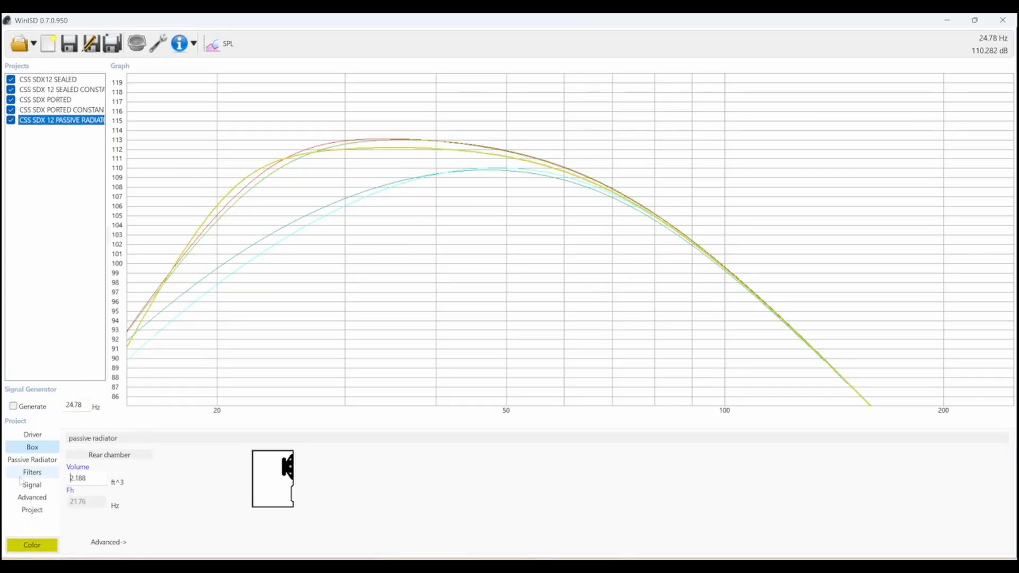
key(Up)
key(Down)
key(Up)
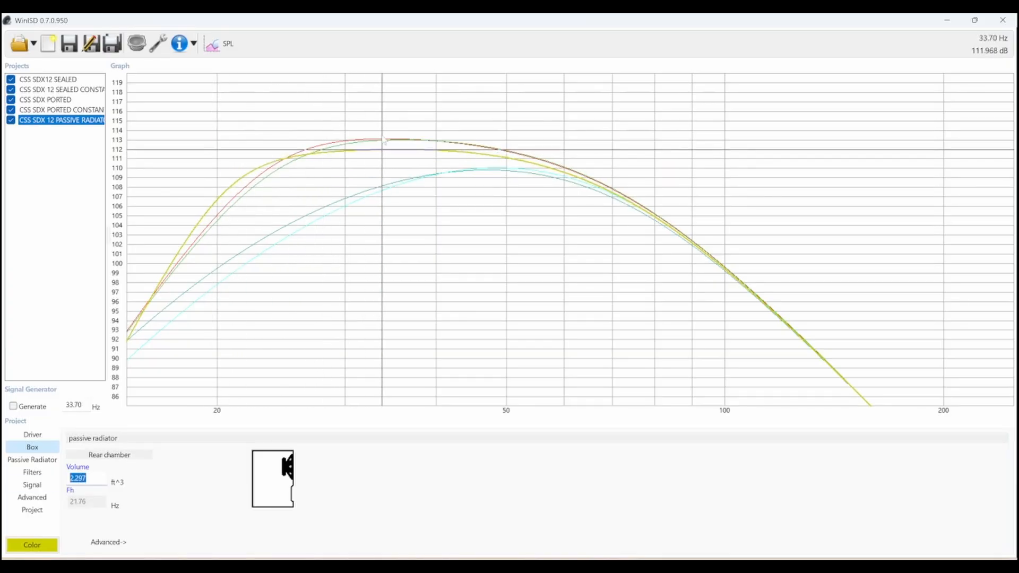
text(2)
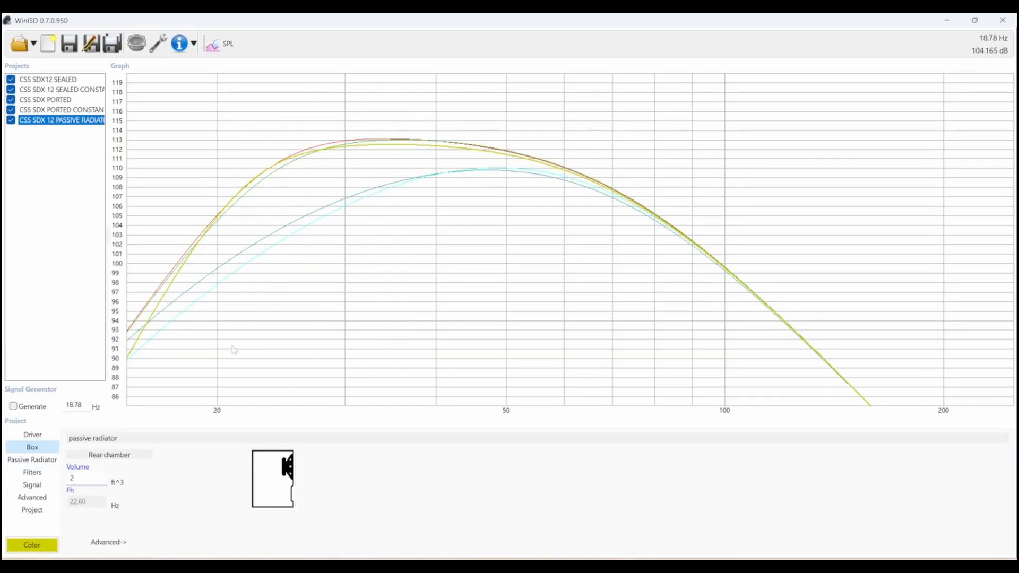
Set the passive radiators' added cone mass to 1200 g and reselect the project to refresh its curve.
click(32, 459)
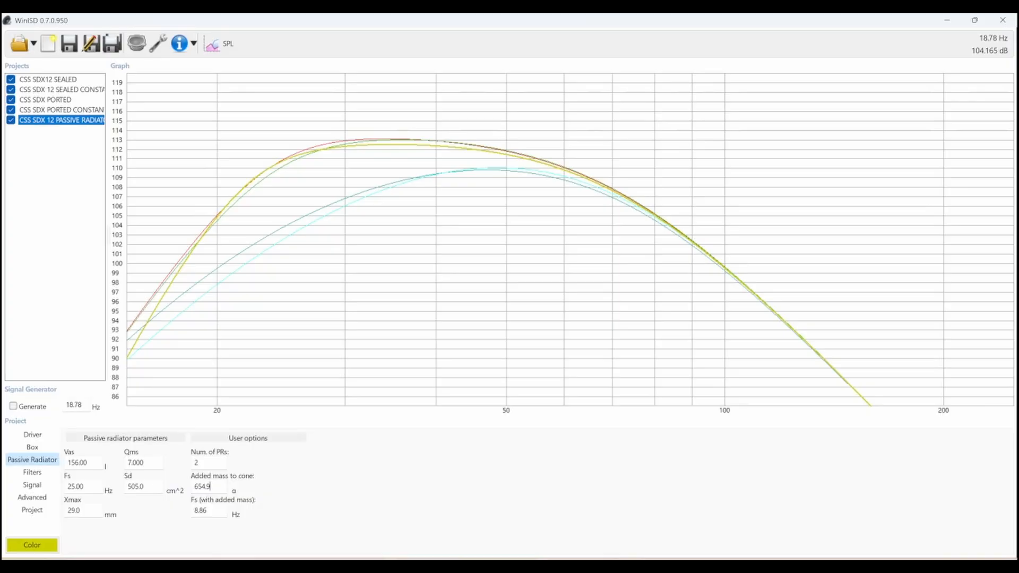
drag(210, 486, 188, 493)
text(1200)
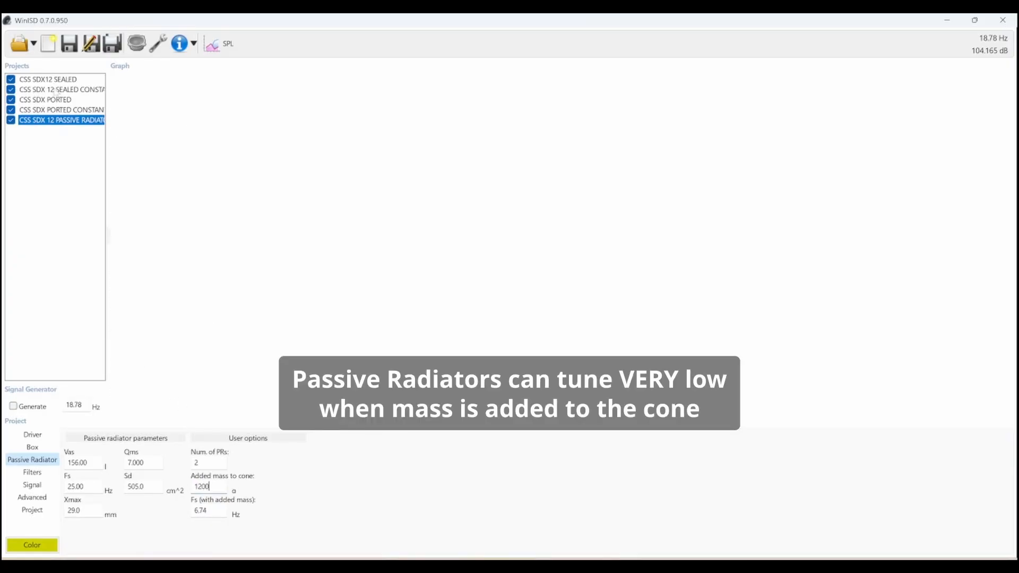
click(57, 118)
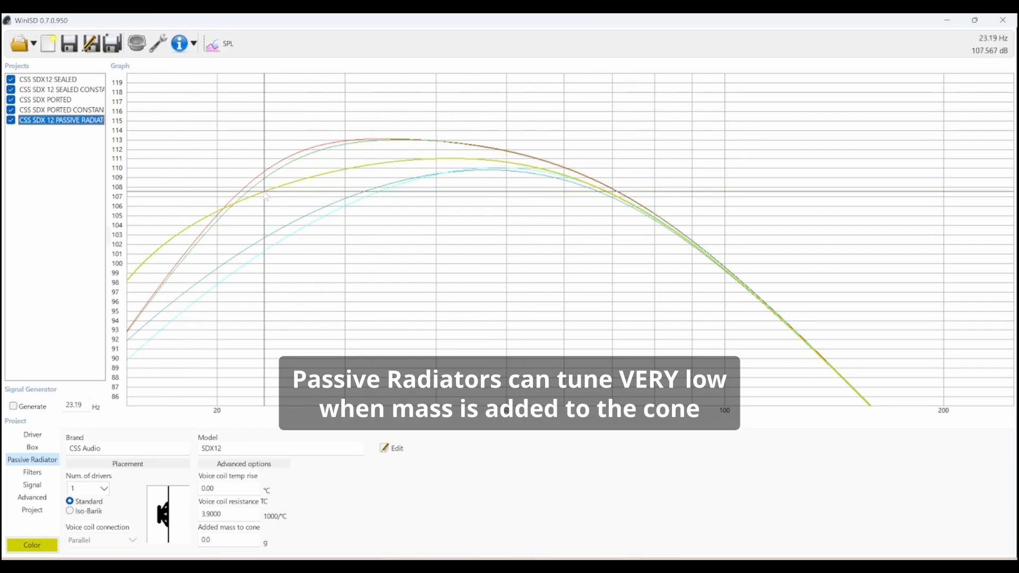
Check the passive radiator project's signal settings and reduce its rear chamber volume to 1.2 ft^3.
click(32, 485)
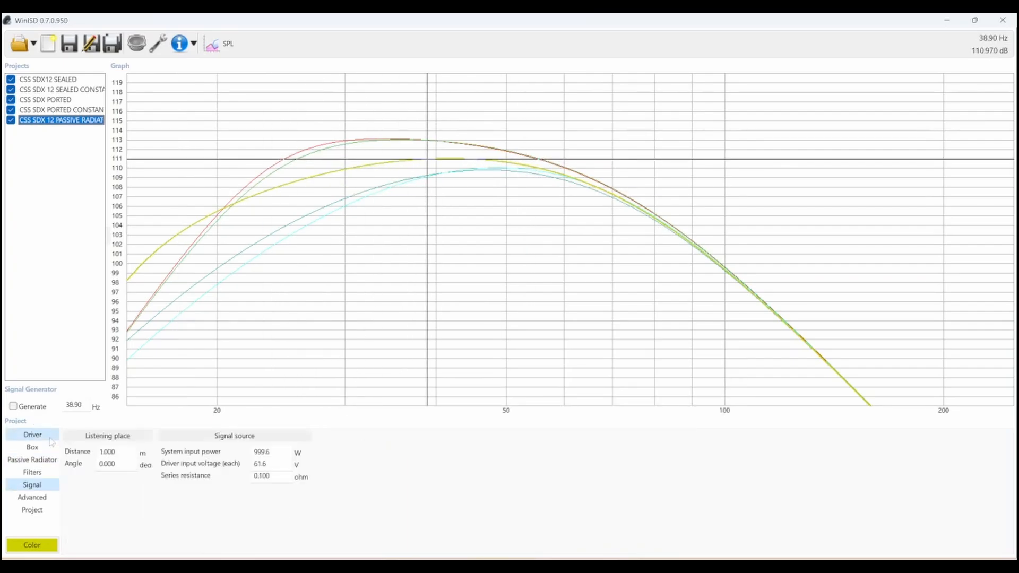
click(32, 435)
click(32, 447)
click(87, 478)
drag(86, 479, 44, 484)
text(1.2)
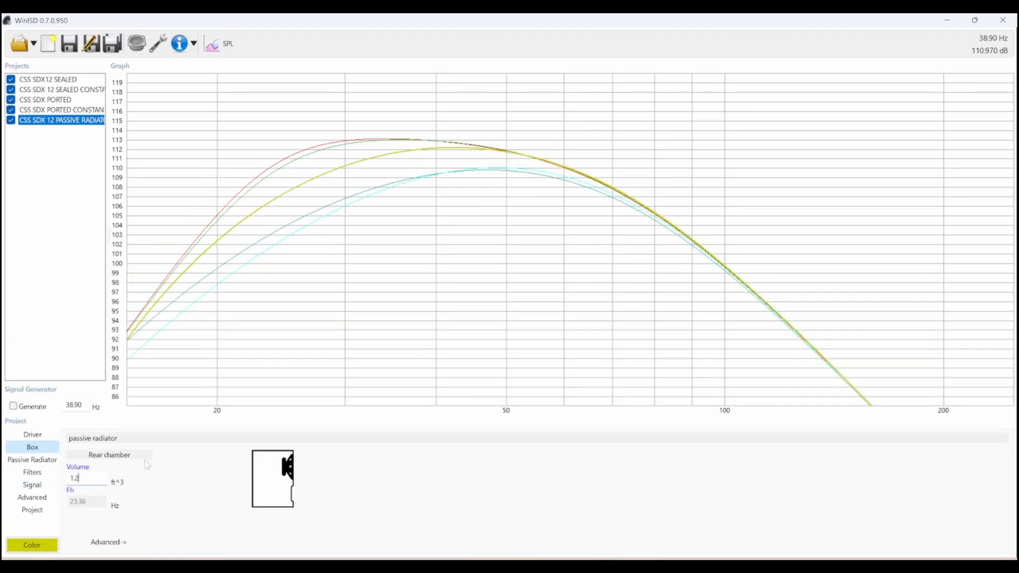
Set the rear chamber volume to 1.8 ft^3 and the added cone mass to 600 g.
drag(81, 478, 64, 483)
drag(470, 146, 377, 159)
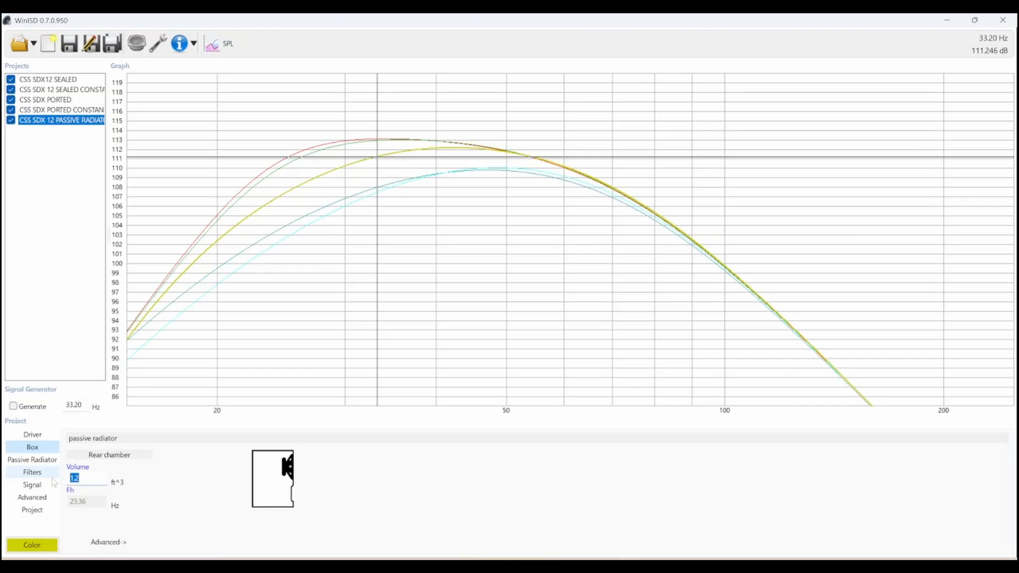
text(1.8)
click(32, 459)
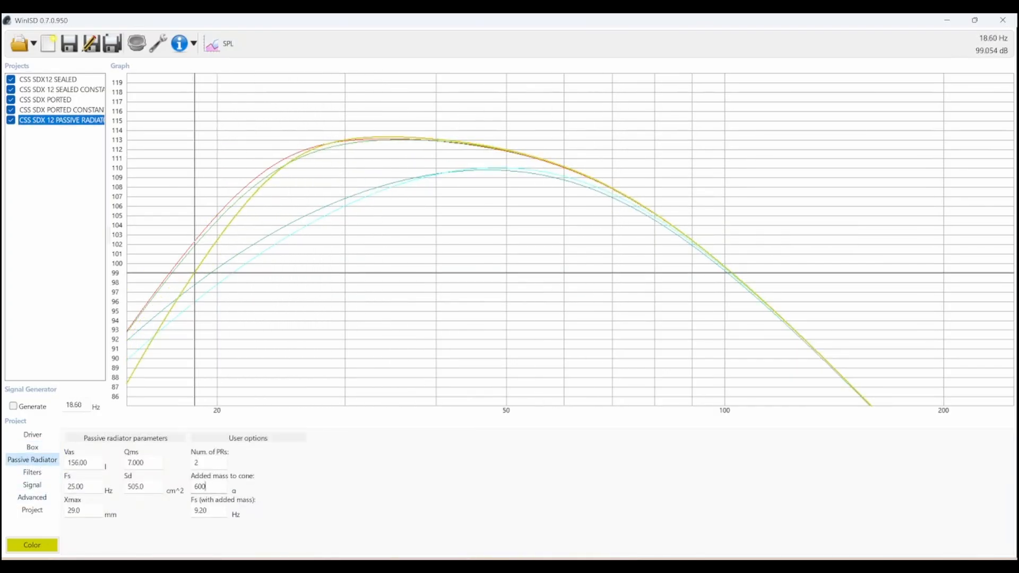
Plot the driver cone excursion, followed by the passive radiator cone excursion graph.
double_click(194, 463)
click(217, 43)
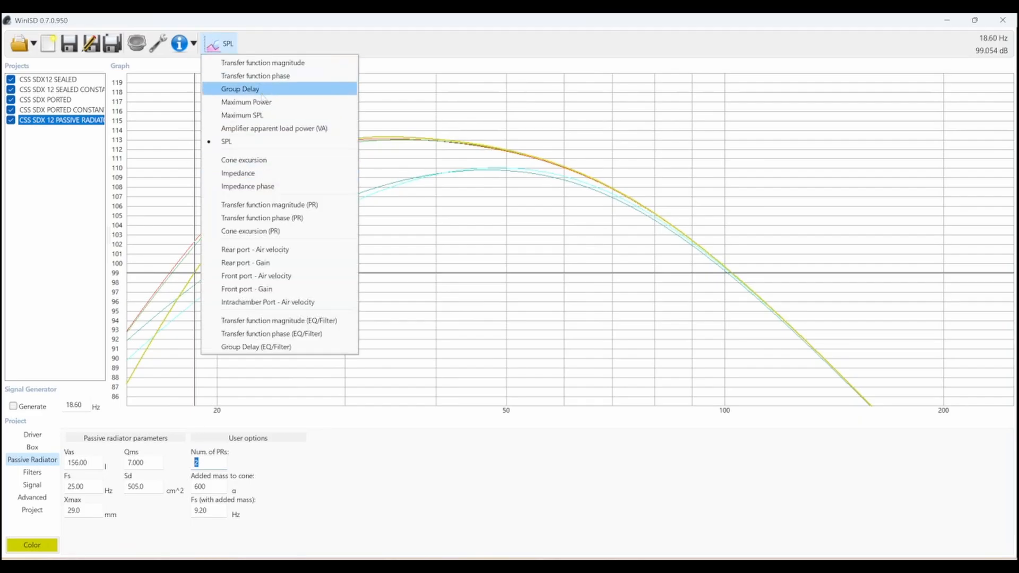
click(244, 159)
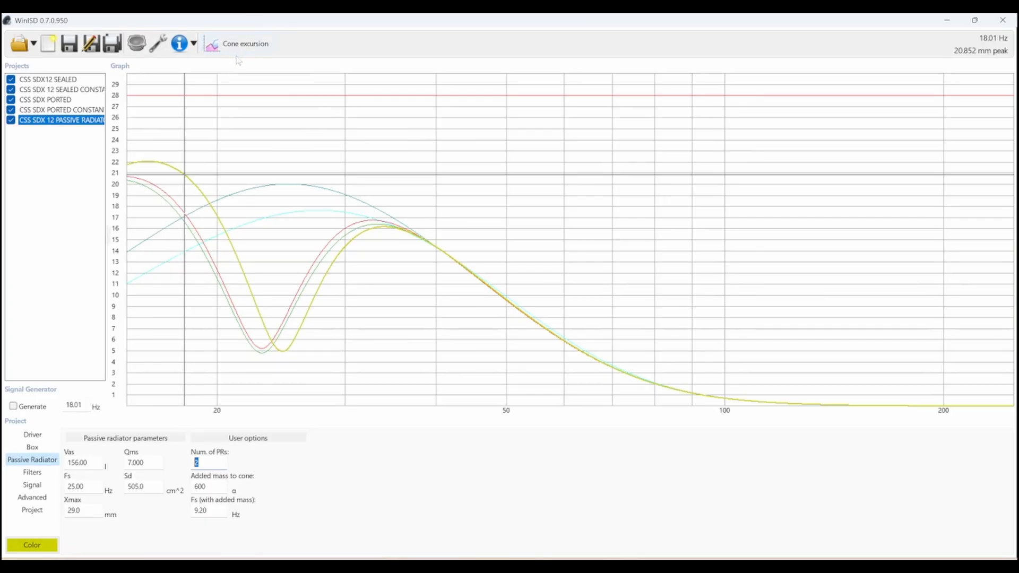
click(240, 53)
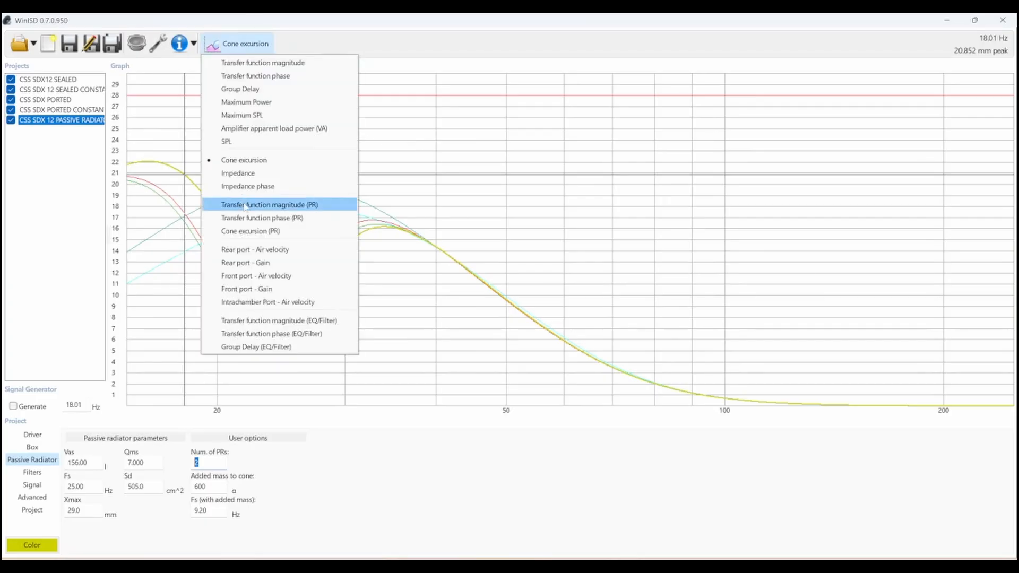
click(266, 233)
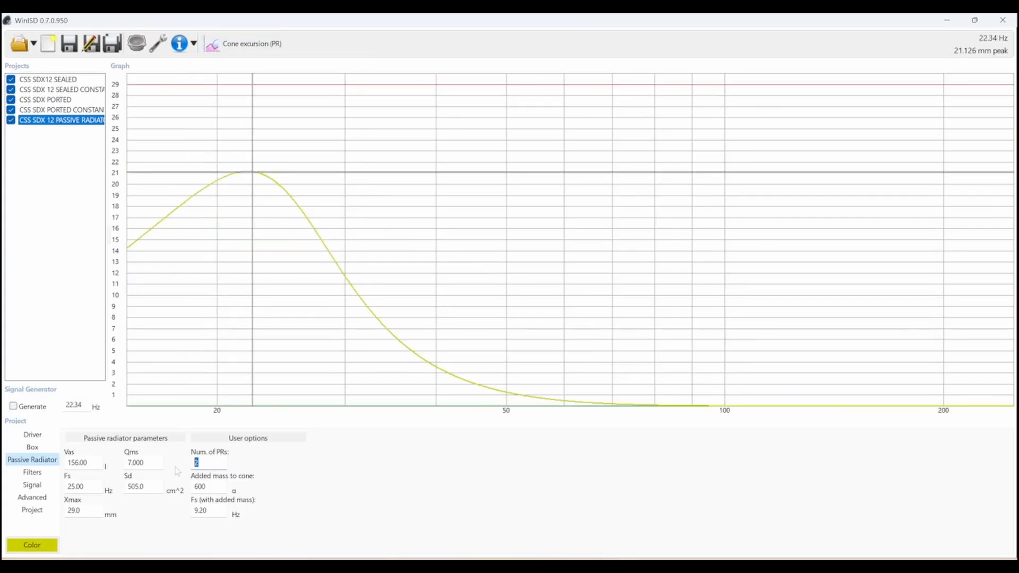
Set the number of passive radiators to 1 and the added cone mass to 900 g.
text(1)
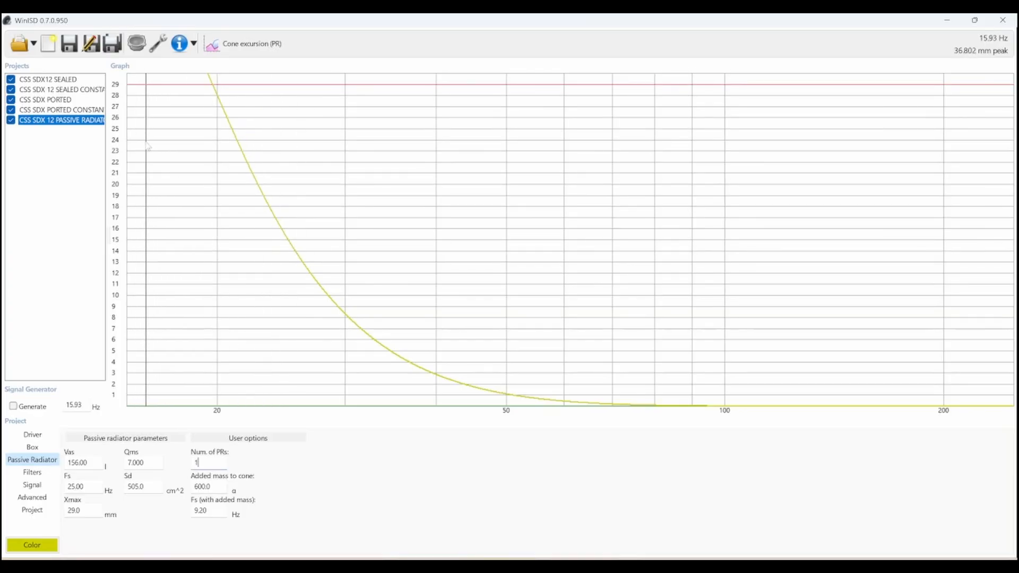
key(Tab)
text(804.1)
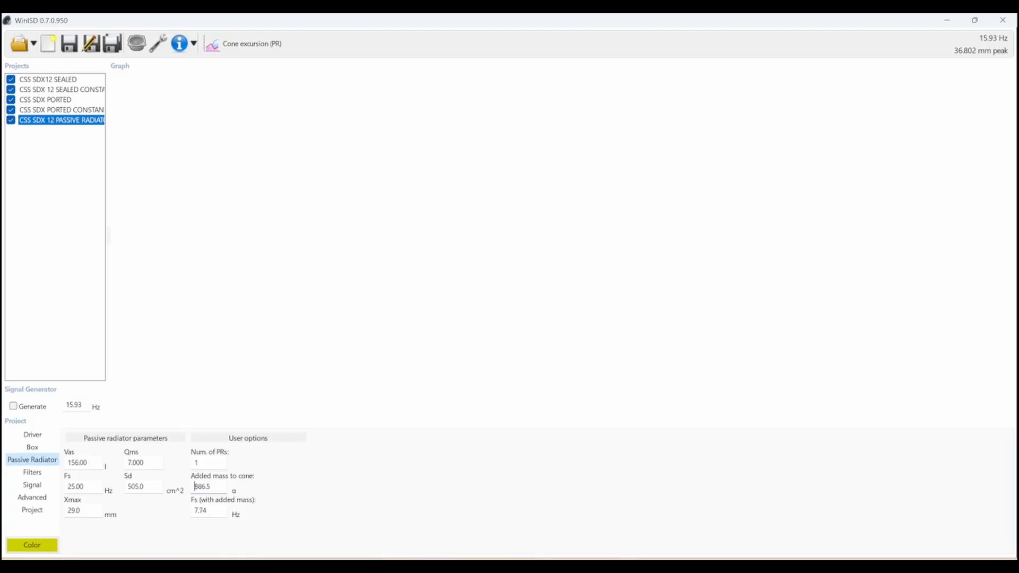
key(Up)
key(Up)
key(ctrl+a)
text(900)
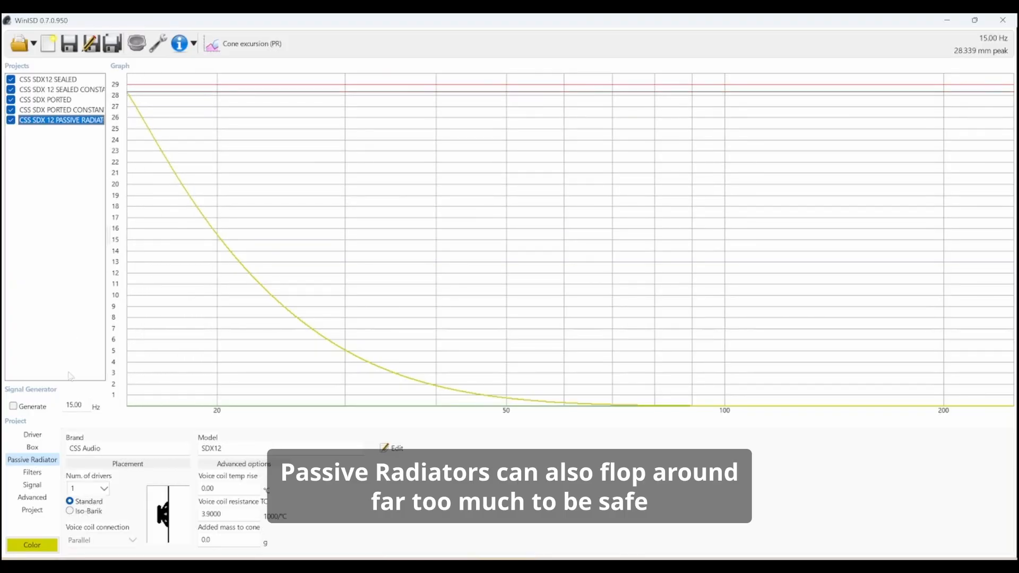
Review the passive radiator project's highpass filter and examine the SPL curves of all projects.
click(31, 473)
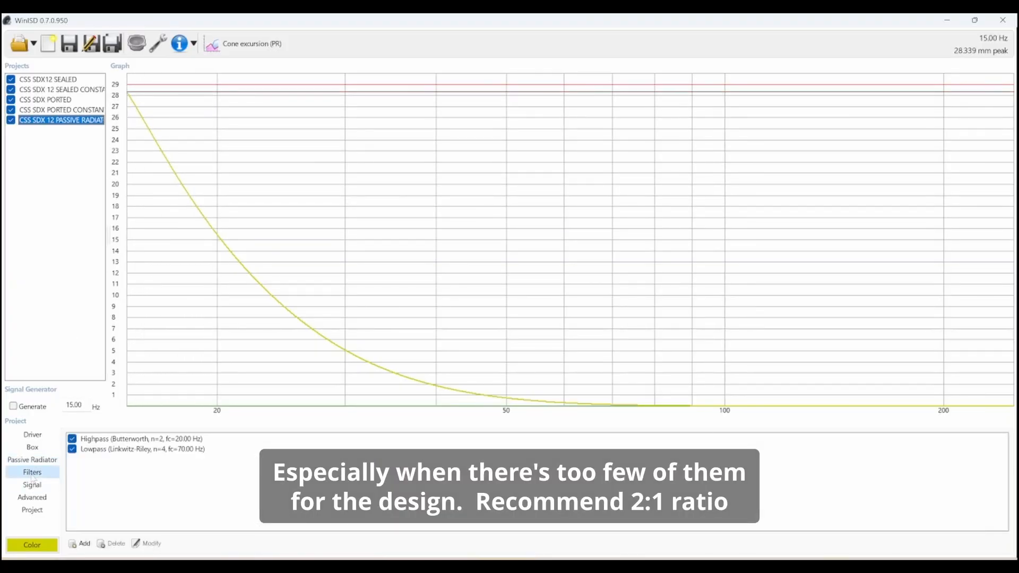
click(119, 440)
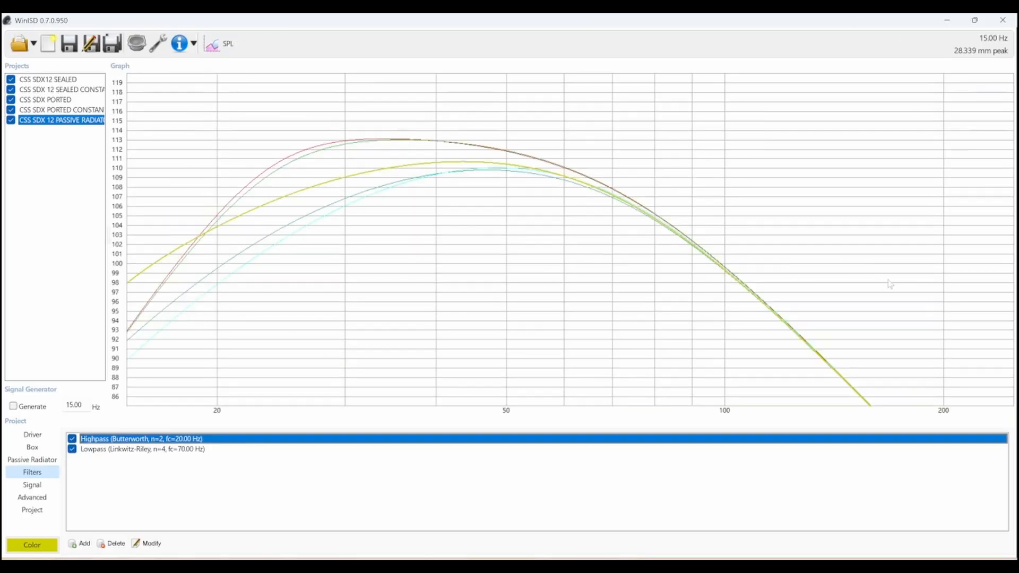
drag(887, 280, 337, 170)
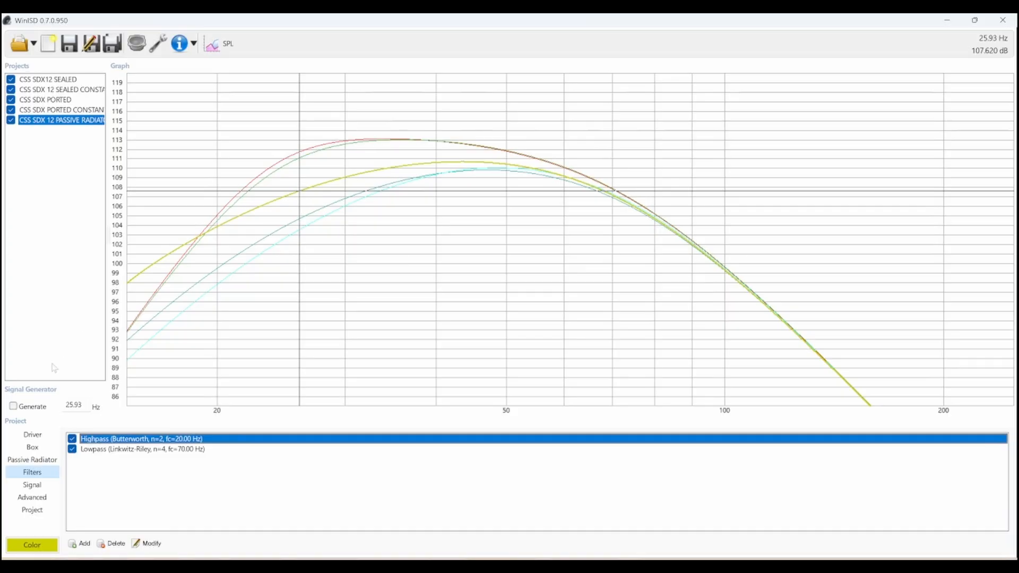
Set the number of passive radiators to 2 and the added mass to cone to 600 g.
click(32, 459)
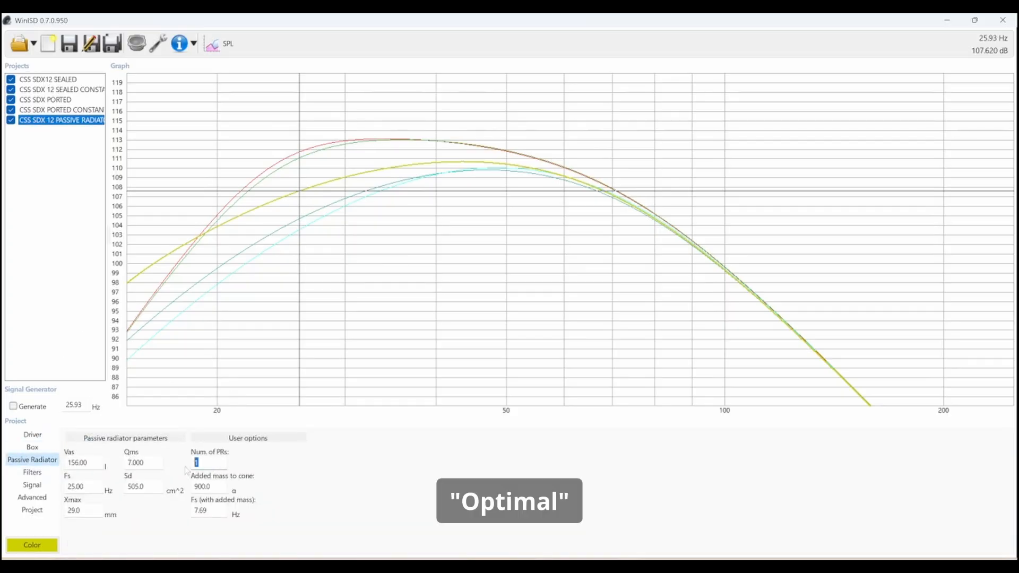
key(BackSpace)
text(2)
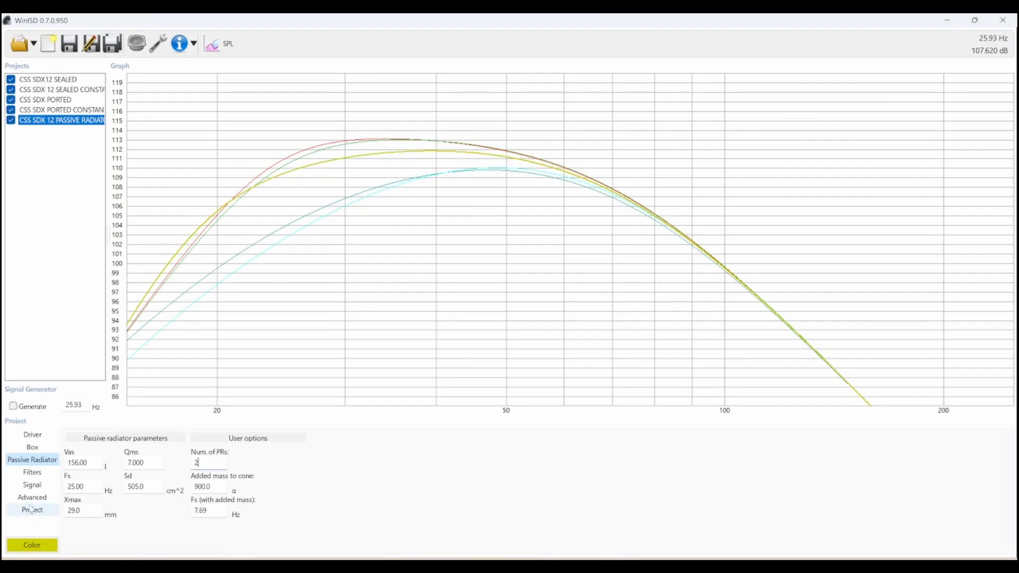
click(32, 447)
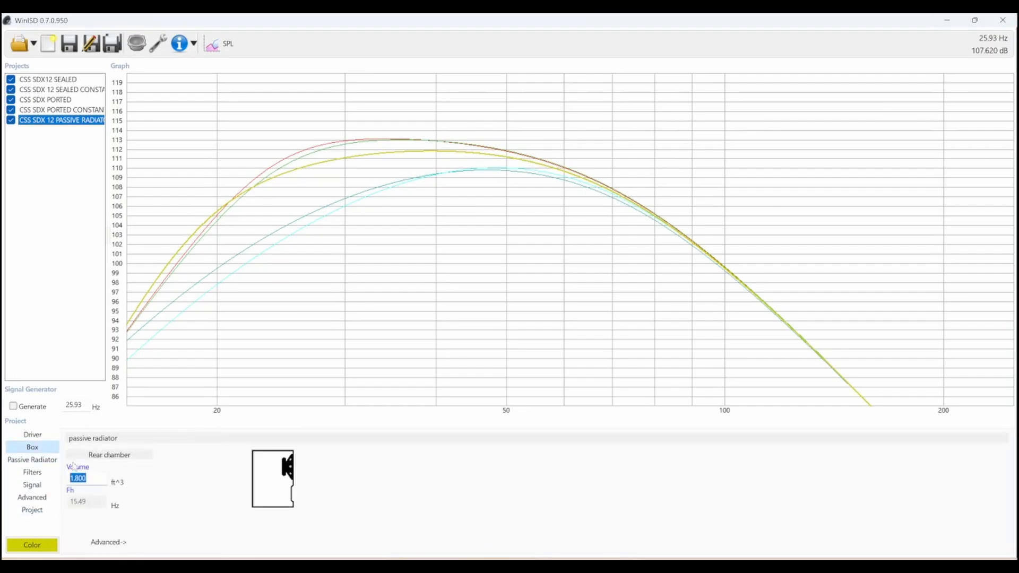
click(32, 460)
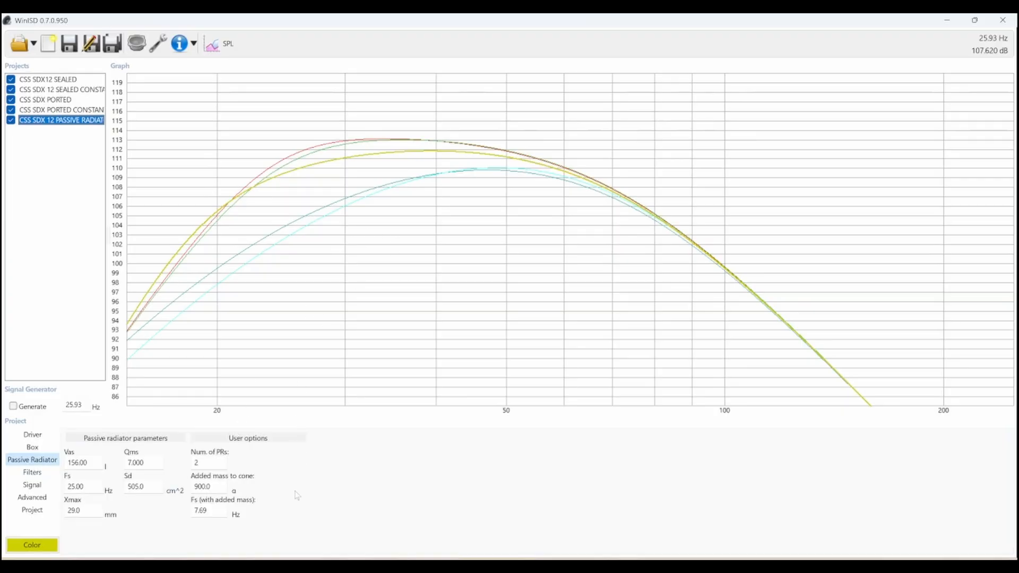
drag(213, 487, 192, 487)
text(600)
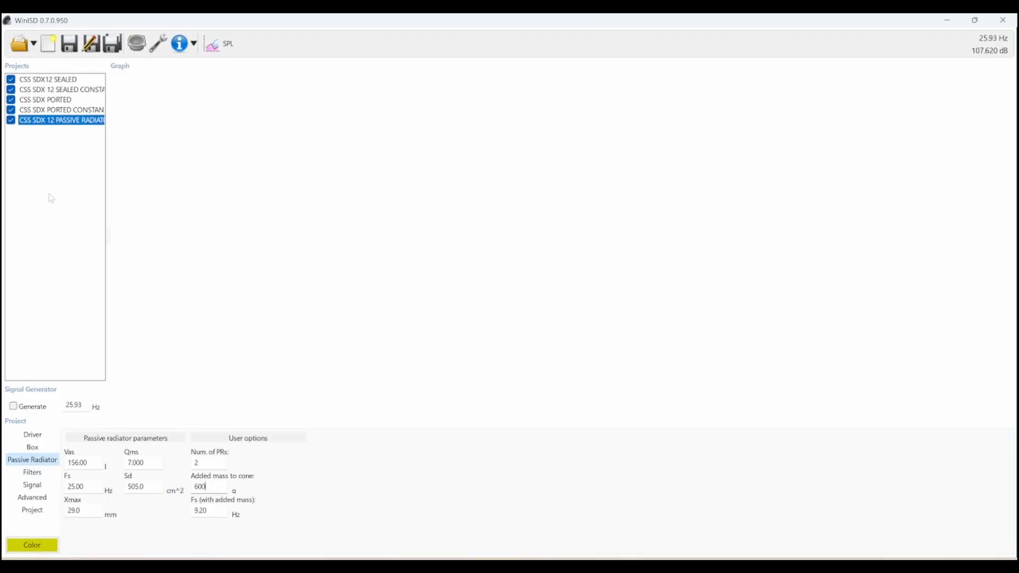
Compare the SPL curve of the passive radiator project with that of the constant ported project.
click(70, 110)
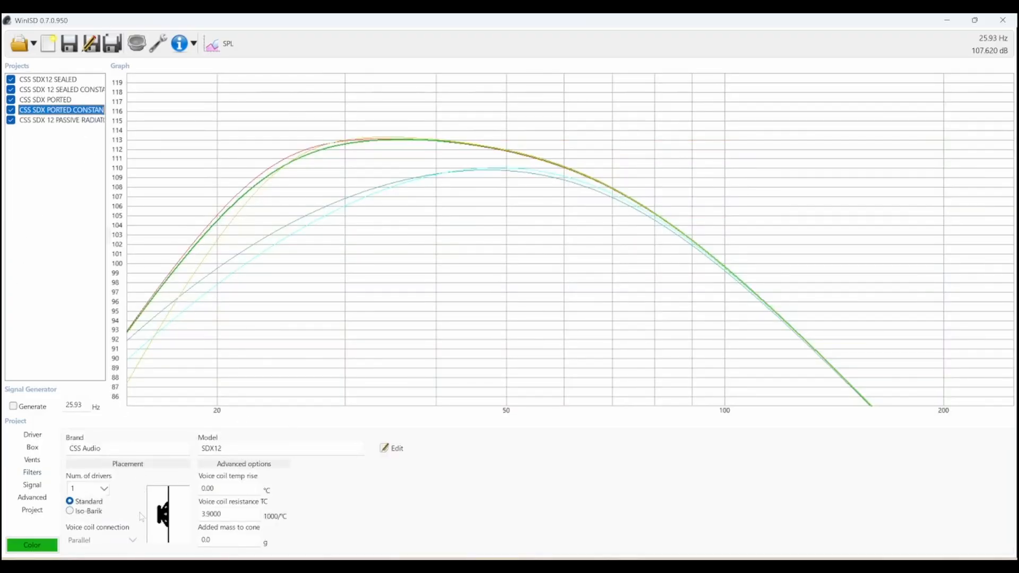
key(Down)
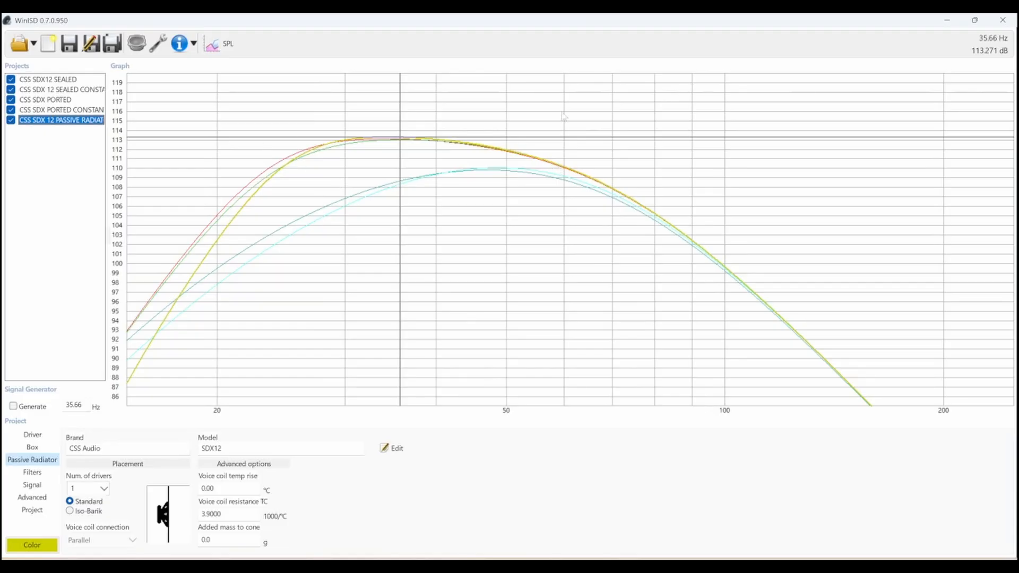
drag(249, 189, 383, 184)
click(67, 110)
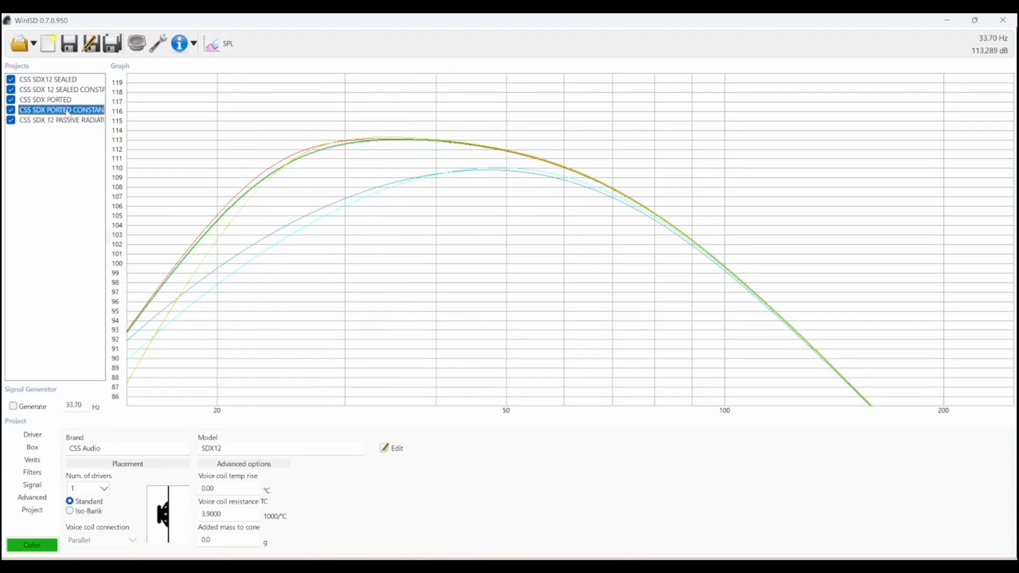
click(66, 123)
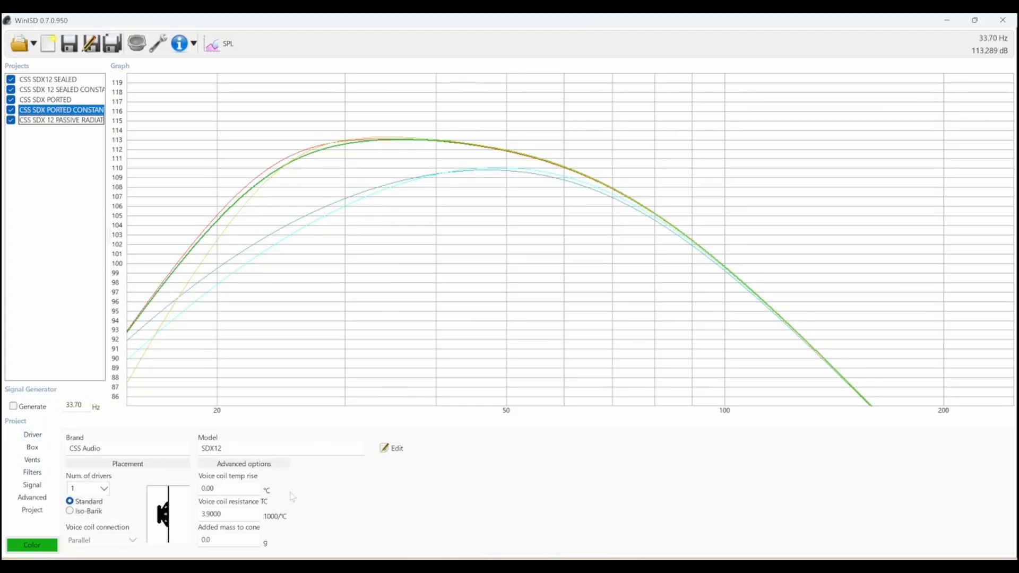
Plot group delay for all projects and examine the curves in the low-frequency range.
click(215, 44)
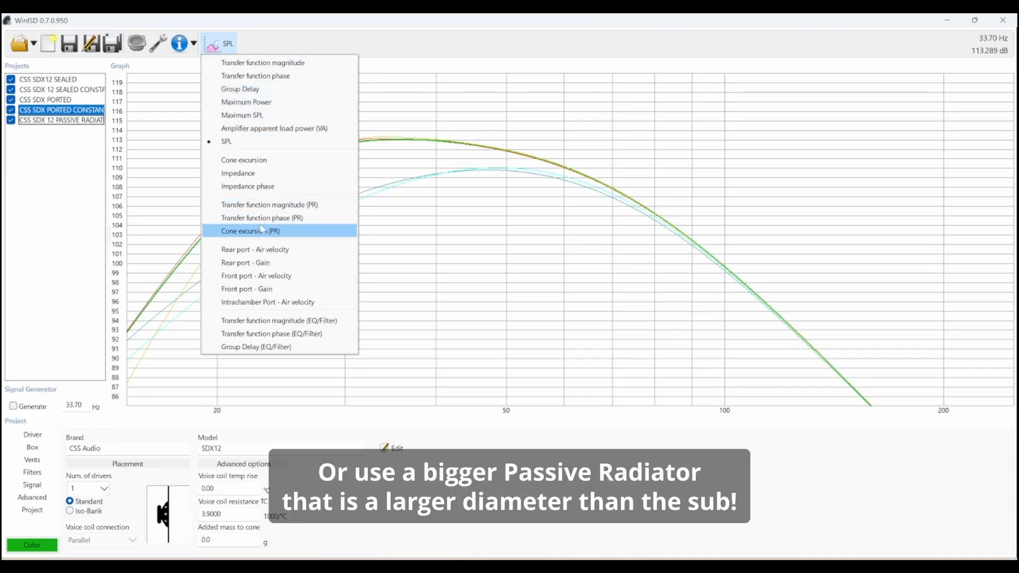
click(240, 89)
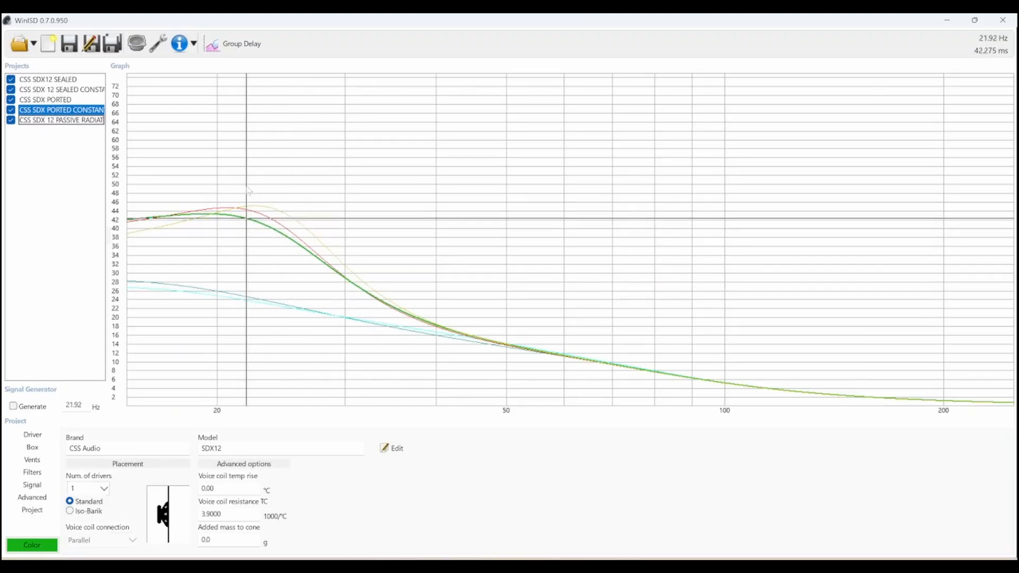
click(275, 152)
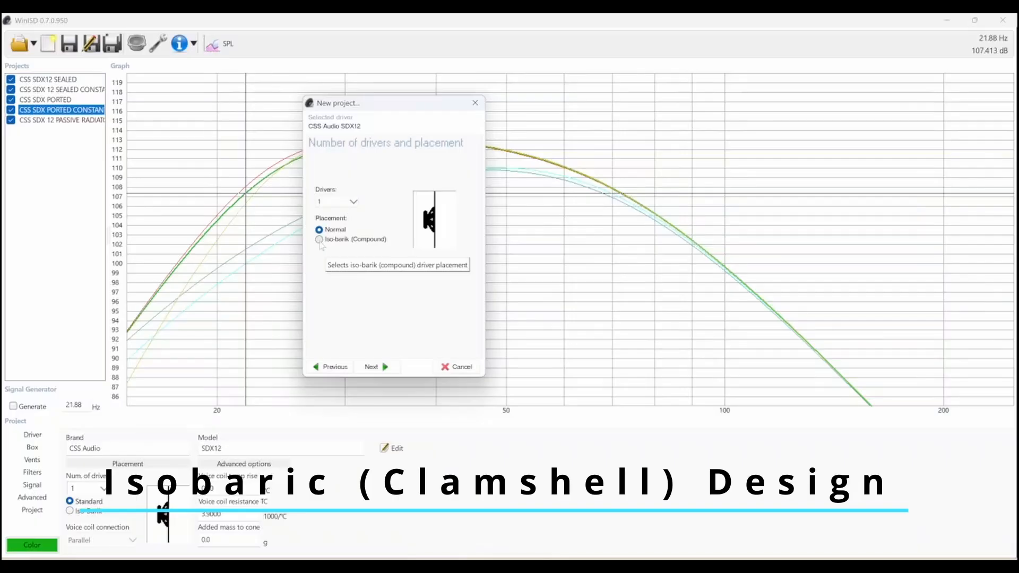
Create a closed-box project for the SDX12 with iso-barik (compound) placement, named CSS SDX 12 CLAMSHELL.
click(319, 240)
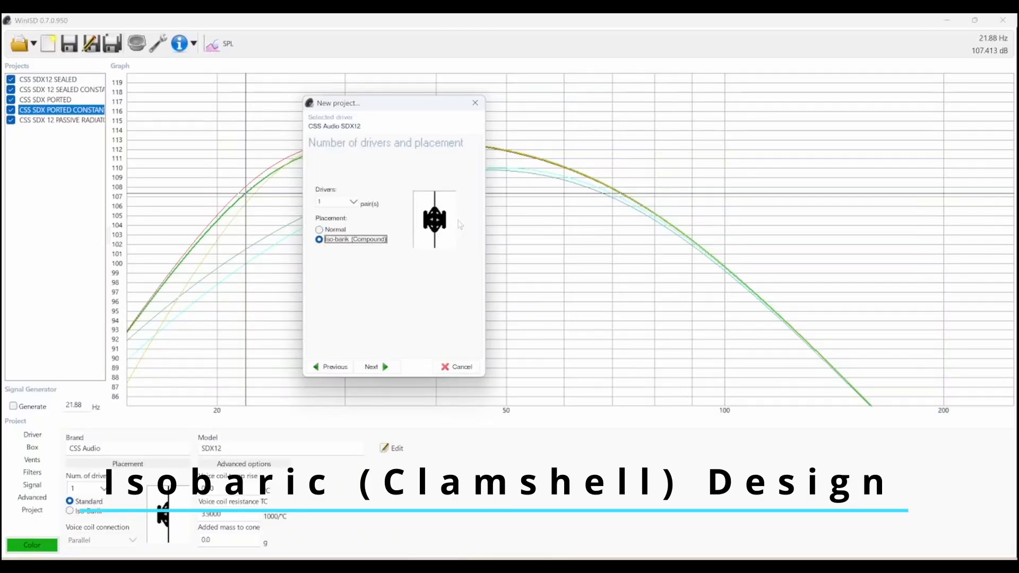
click(376, 366)
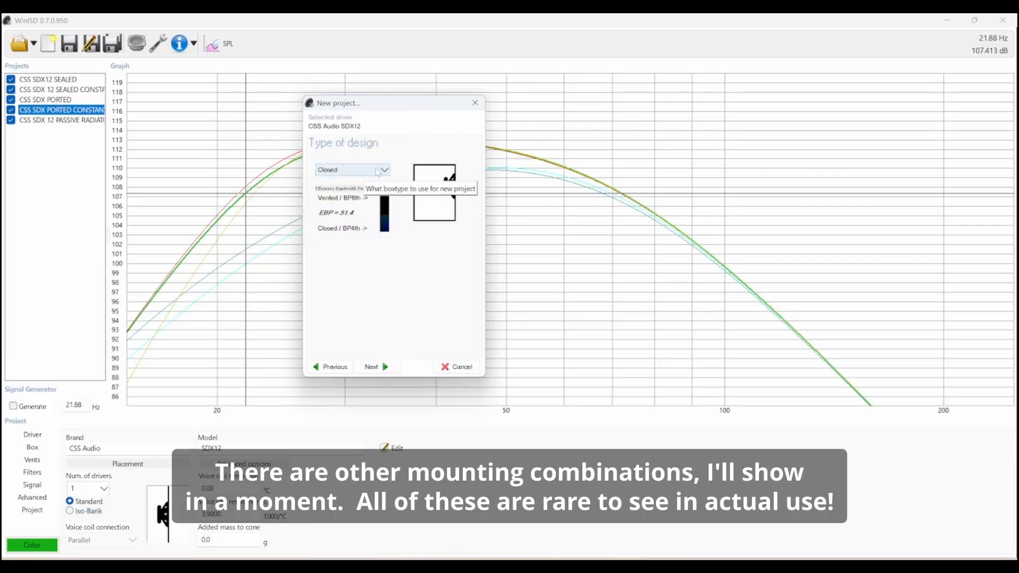
click(376, 366)
click(376, 366)
text(S)
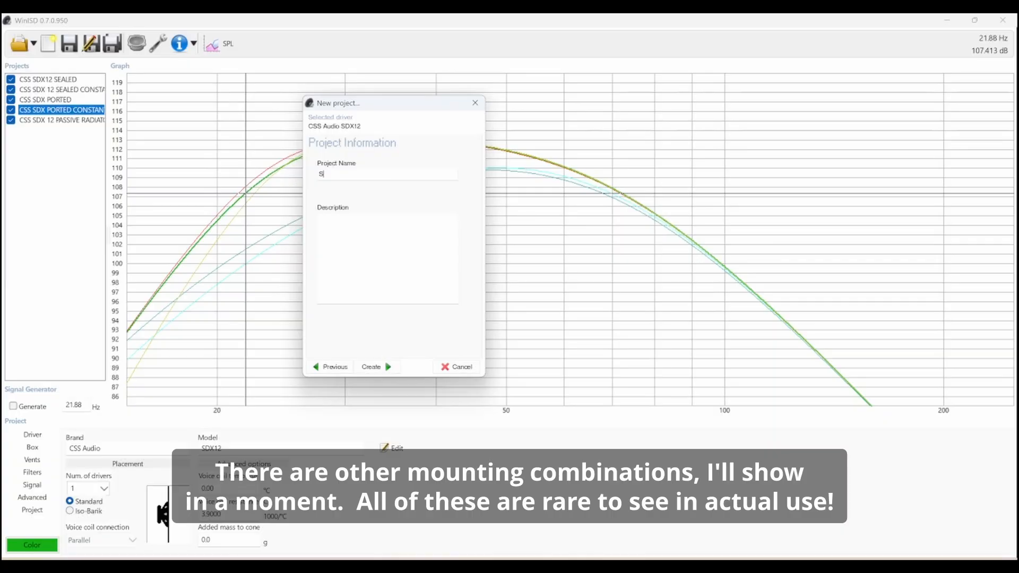
text(SS SDX 12 CLAMSHELL)
click(376, 367)
Add a filter to the CSS SDX 12 CLAMSHELL project.
click(31, 460)
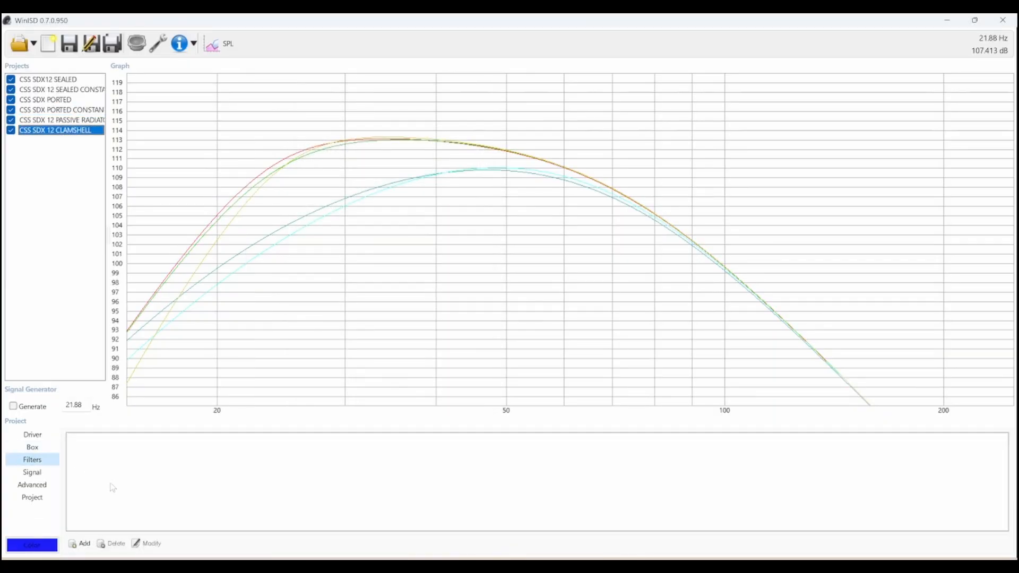
click(80, 544)
click(225, 231)
Set the clamshell project's system input power to 1000 W.
click(35, 473)
drag(273, 452, 191, 461)
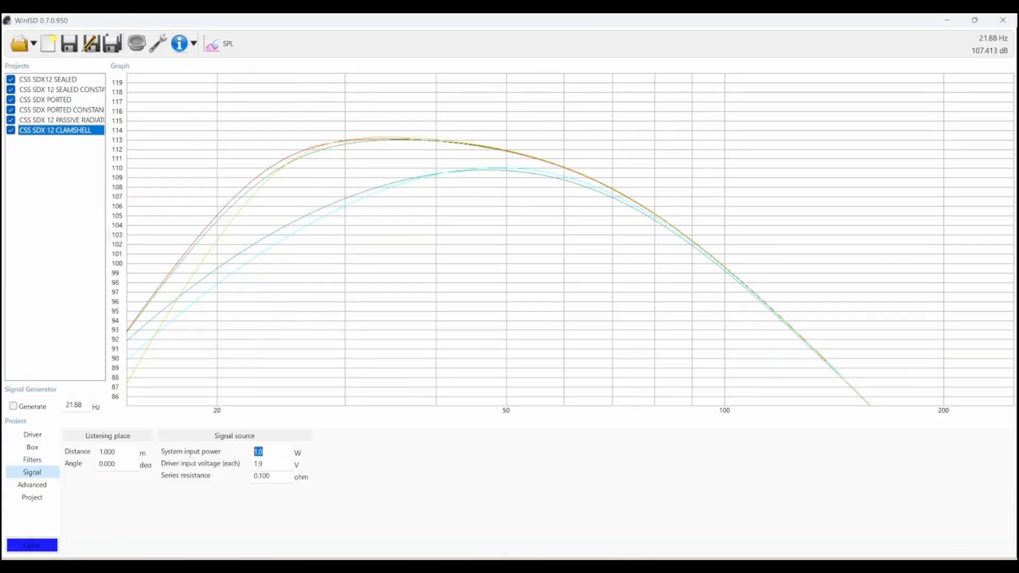
text(100)
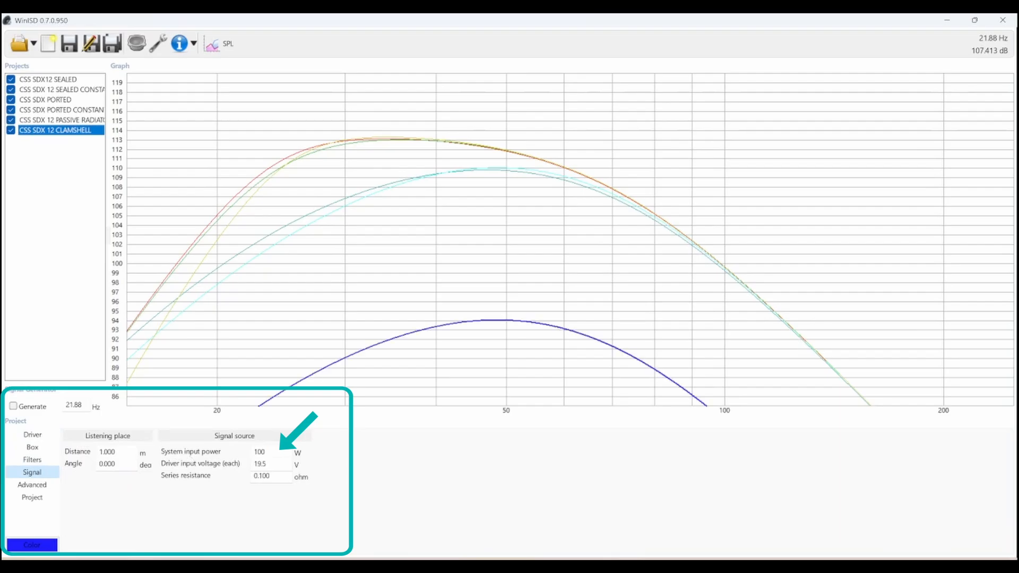
text(0)
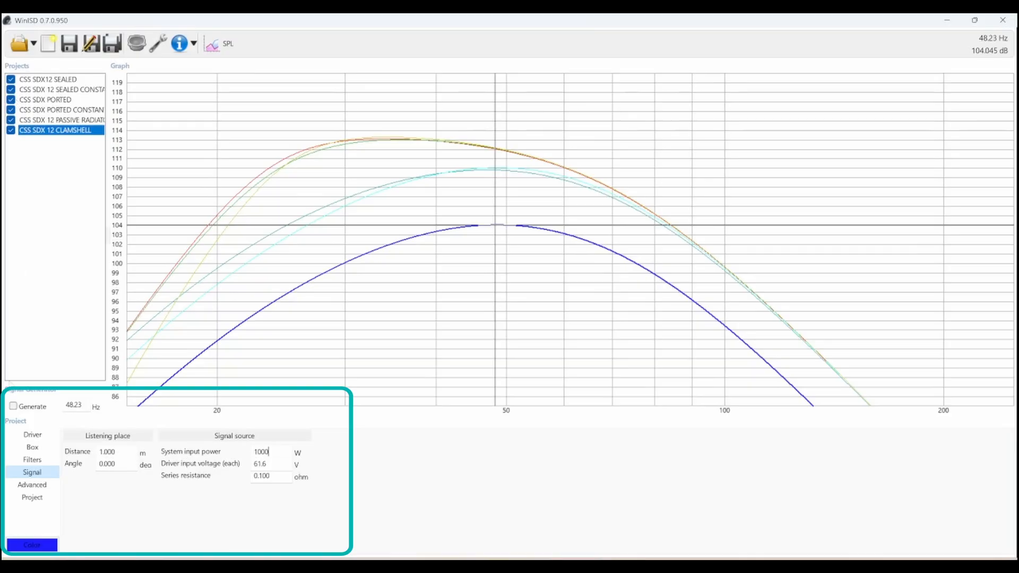
Inspect the rear chamber volume of the clamshell project's closed box.
click(32, 447)
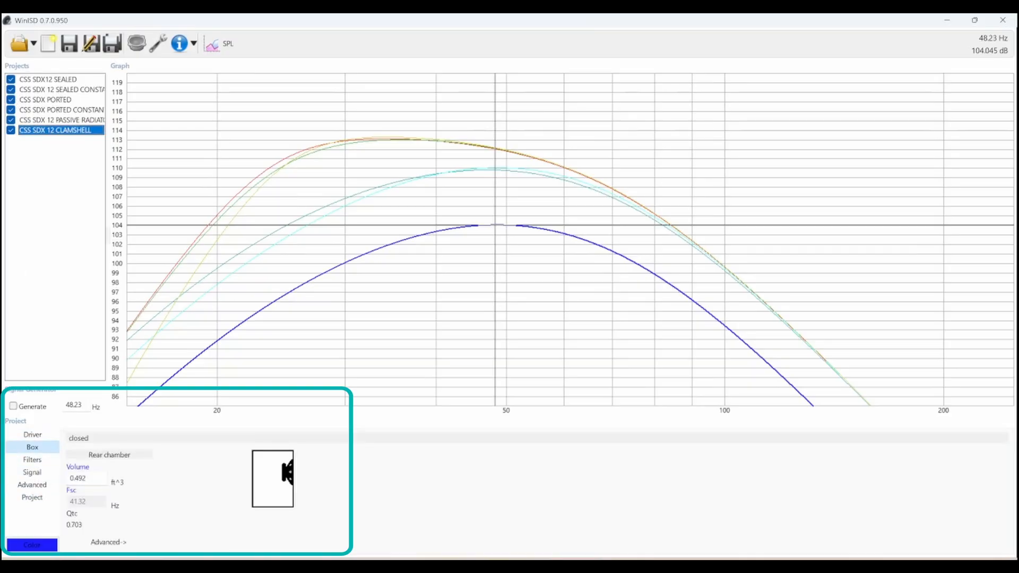
drag(87, 479, 33, 481)
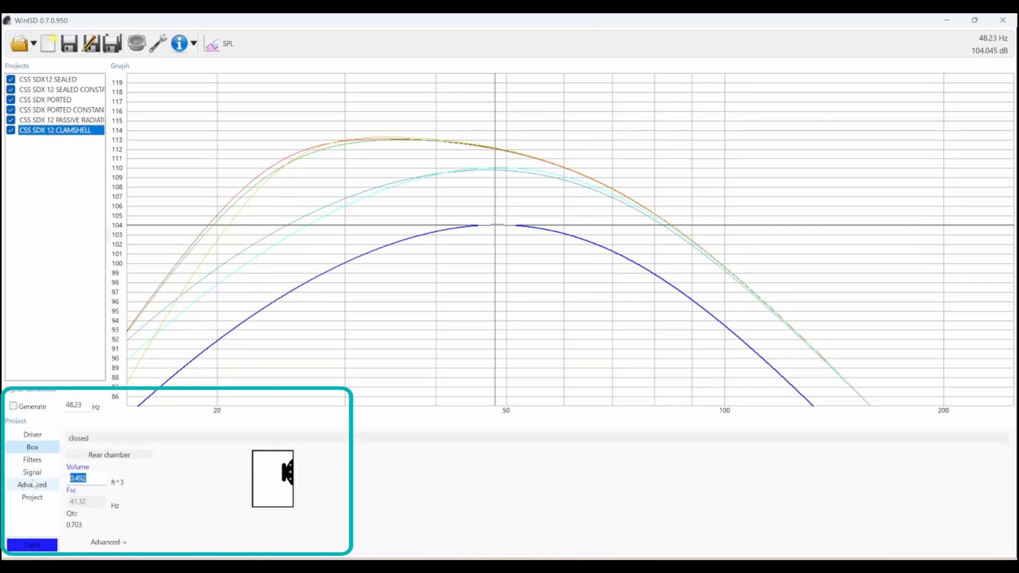
key(Return)
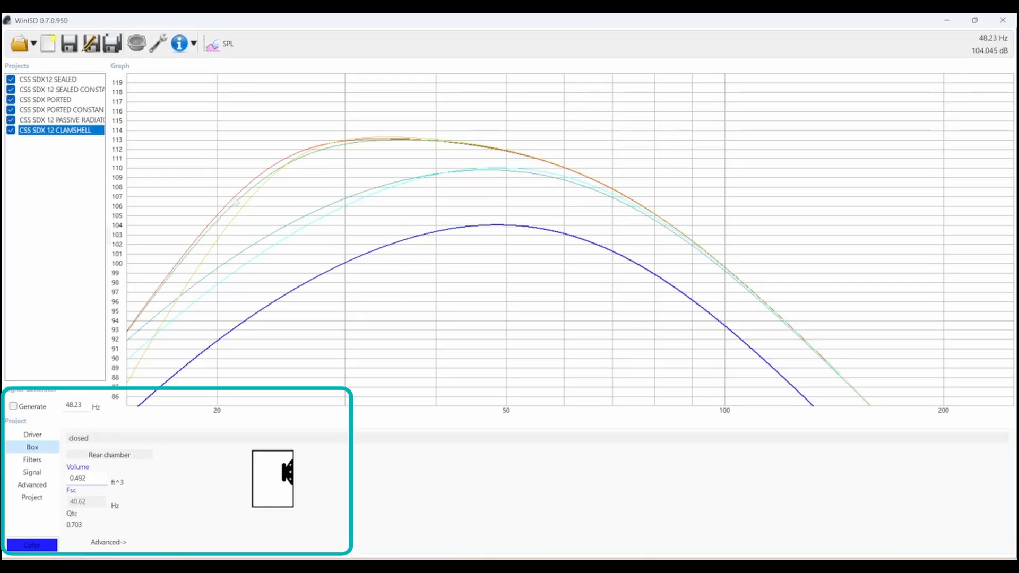
drag(87, 478, 62, 481)
Set the clamshell project's system input power to 2000 W and compare its peak SPL with the CSS SDX12 SEALED project.
click(33, 472)
text(2000)
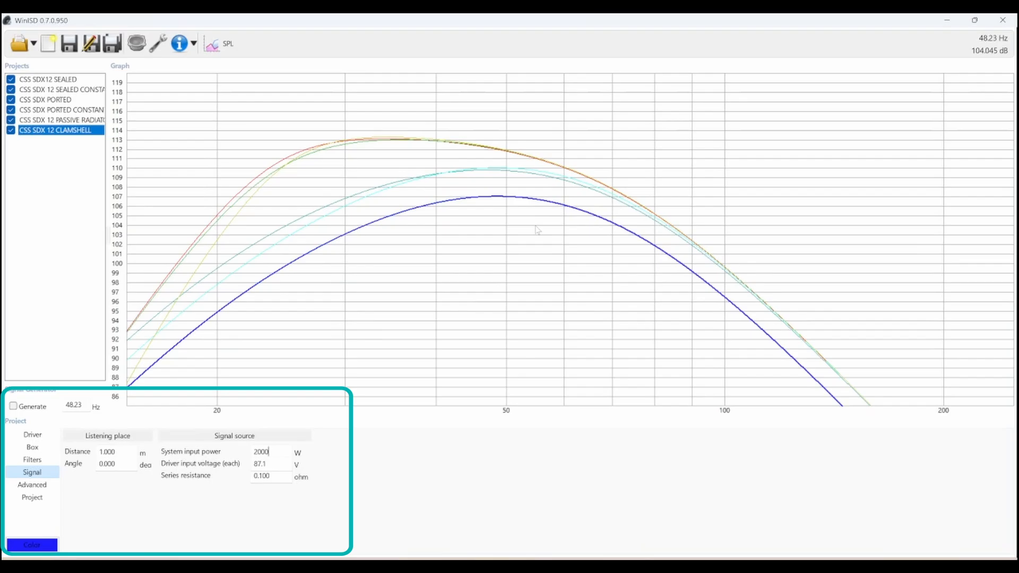
mouse_move(501, 168)
mouse_down()
mouse_move(509, 179)
mouse_move(499, 186)
mouse_up()
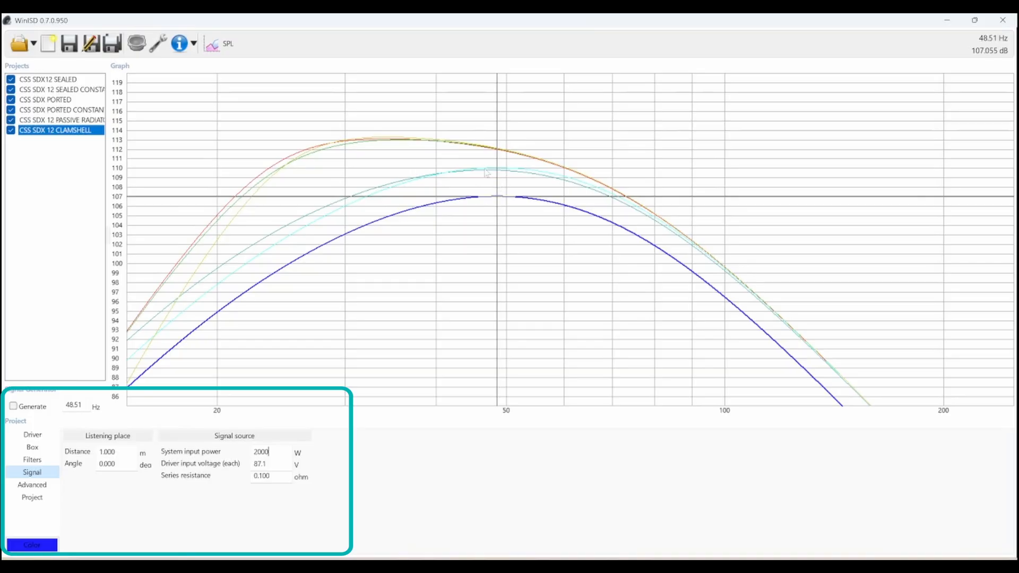
click(48, 79)
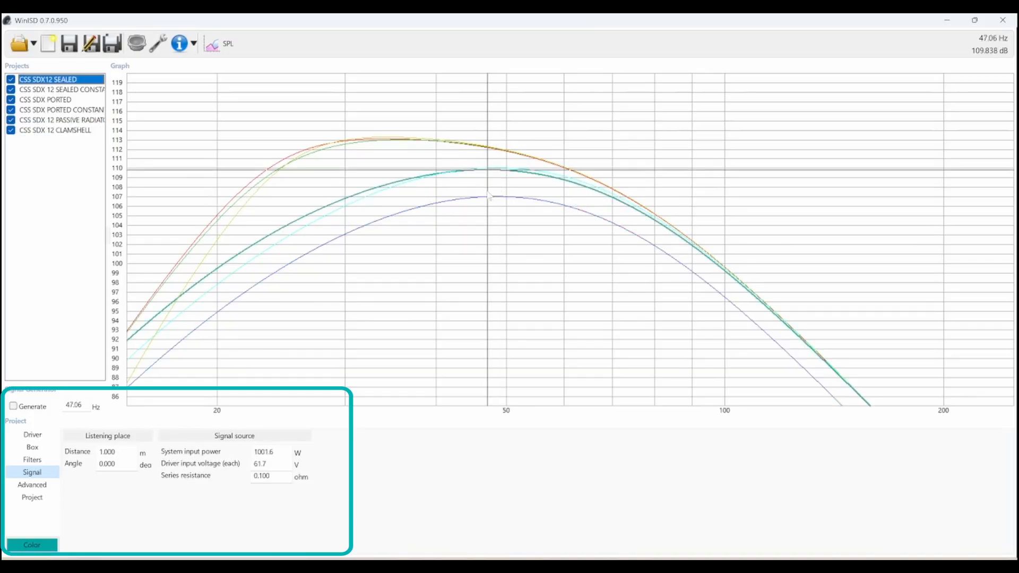
Compare the sealed project's SPL near 46 Hz with the clamshell project's curve, then review the clamshell's input power and rear chamber volume.
click(488, 195)
drag(490, 197, 483, 199)
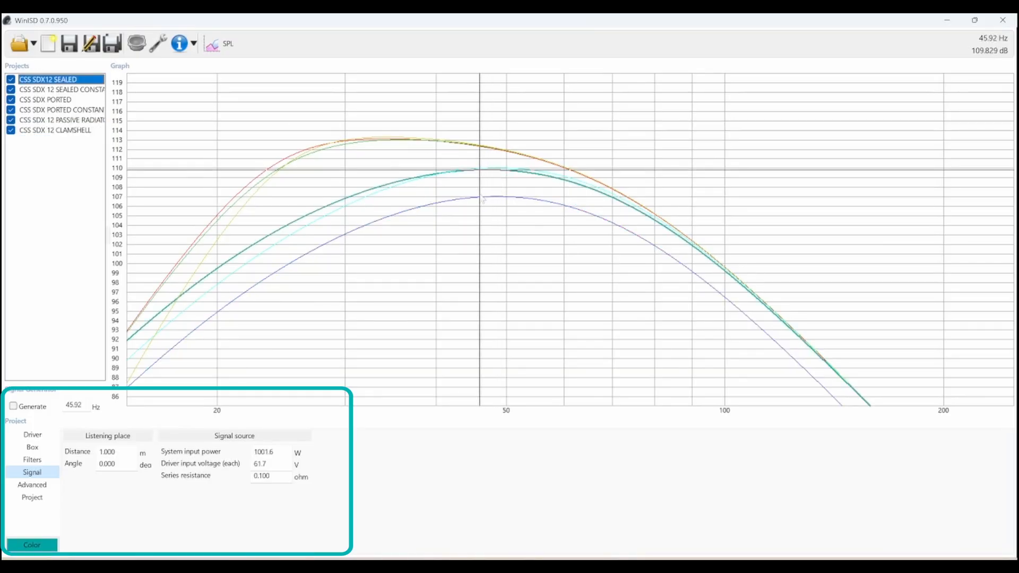
click(49, 130)
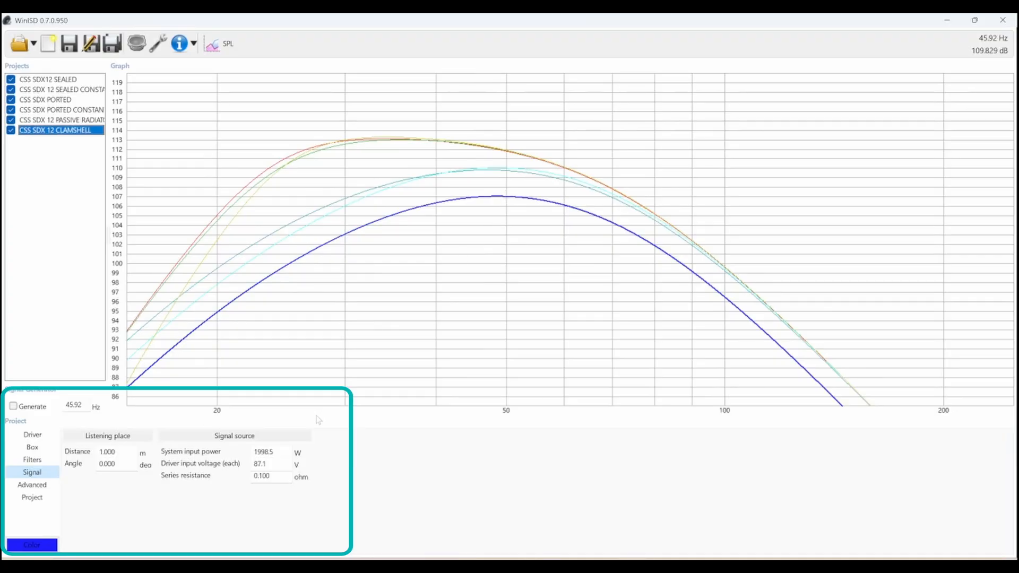
drag(280, 452, 197, 453)
click(32, 448)
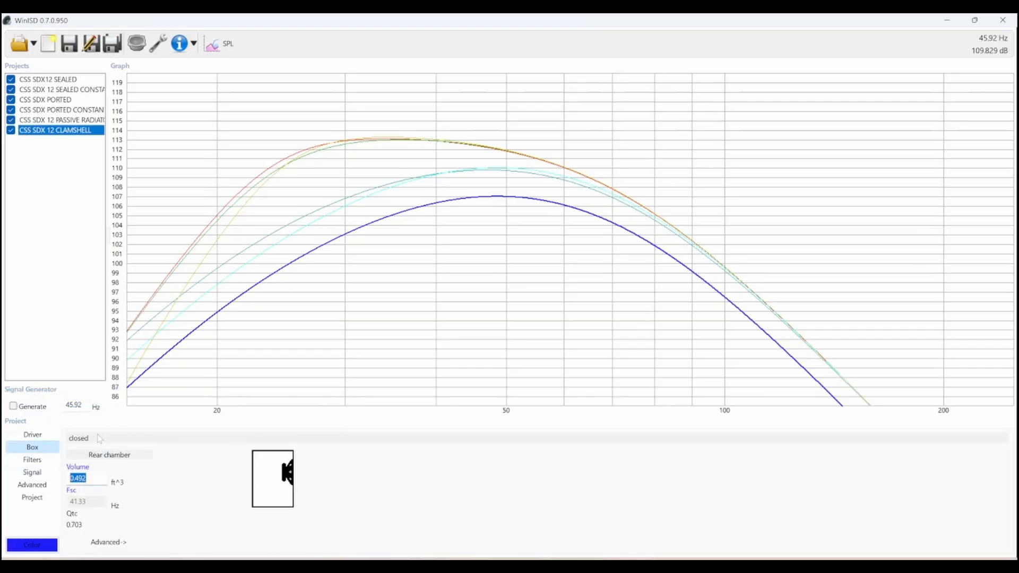
click(226, 44)
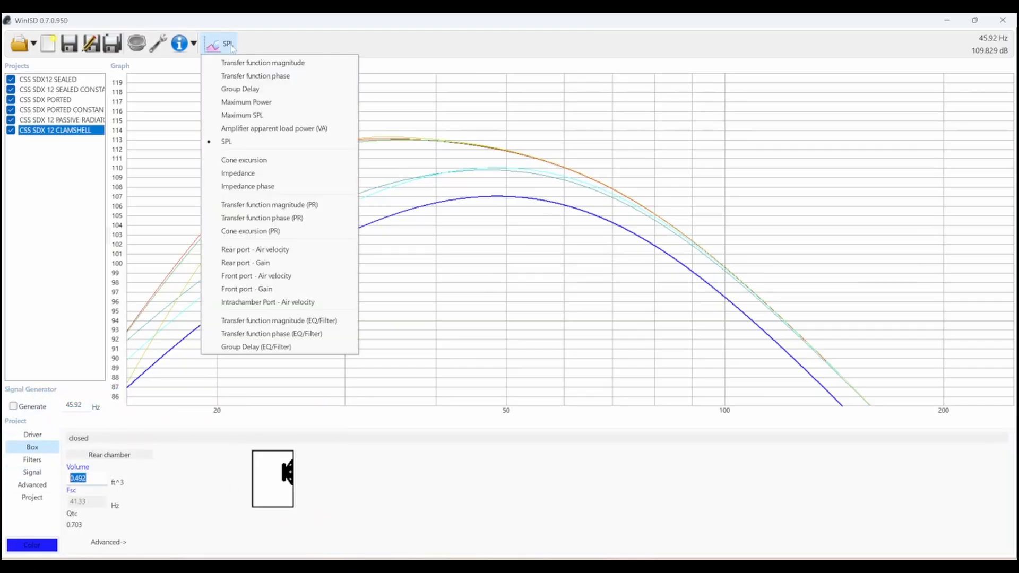
click(63, 154)
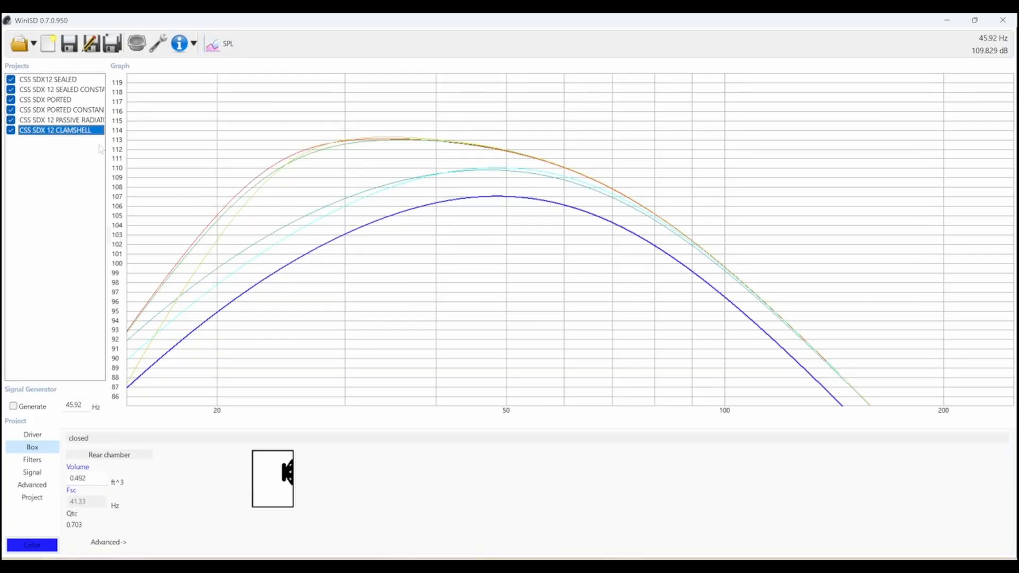
click(85, 478)
Close the CSS SDX 12 CLAMSHELL project and select the CSS Audio SDX12 driver for a new project.
right_click(69, 131)
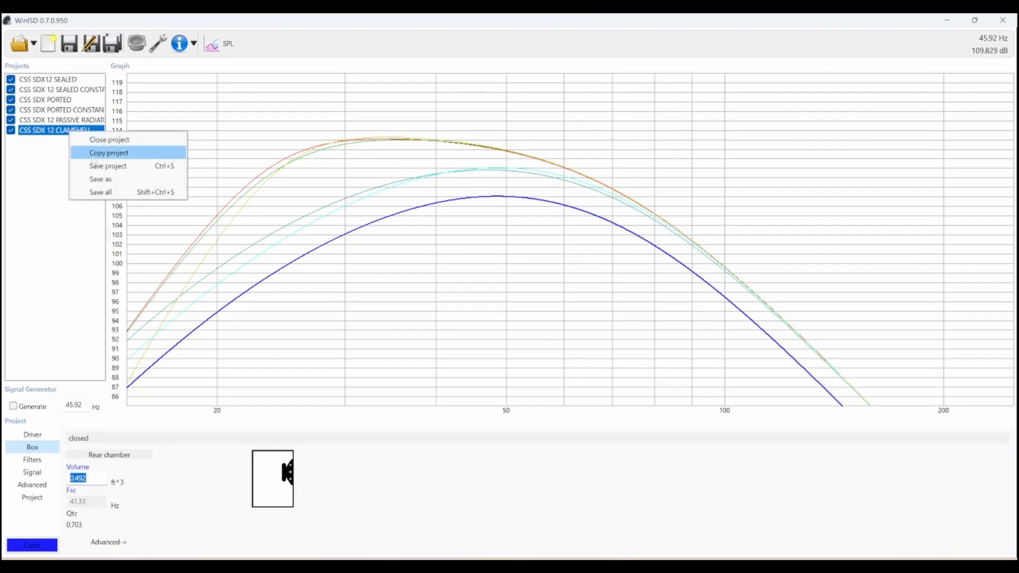
click(109, 140)
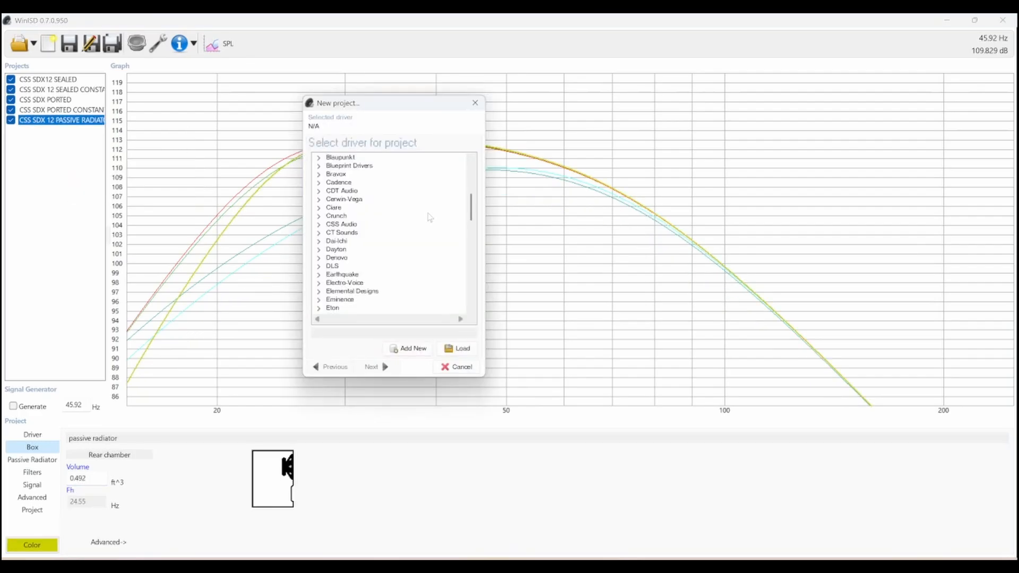
scroll(432, 218, down, 9)
scroll(431, 218, up, 9)
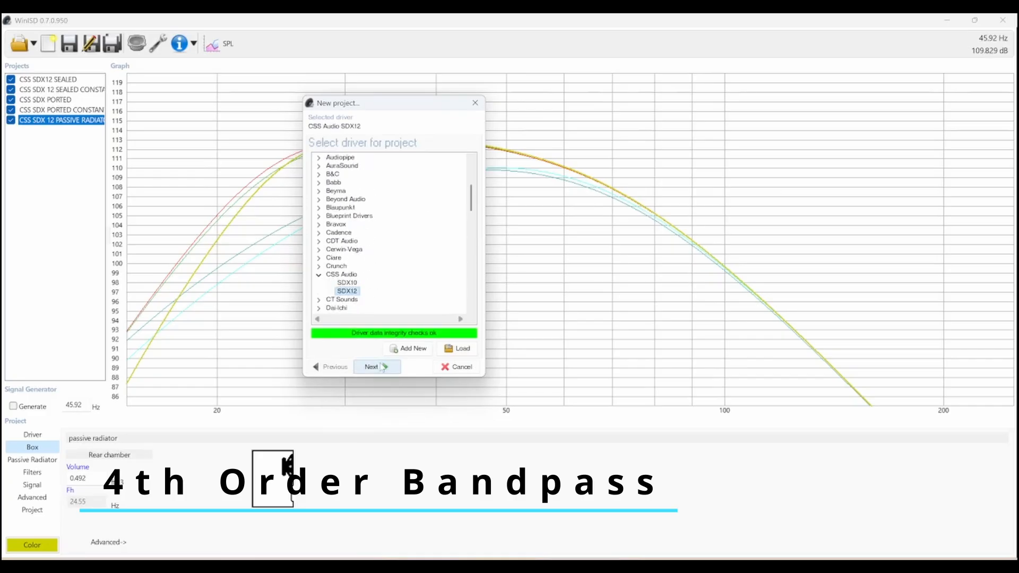
Set the new project to one driver and choose the 4th order bandpass design type.
click(381, 367)
click(354, 202)
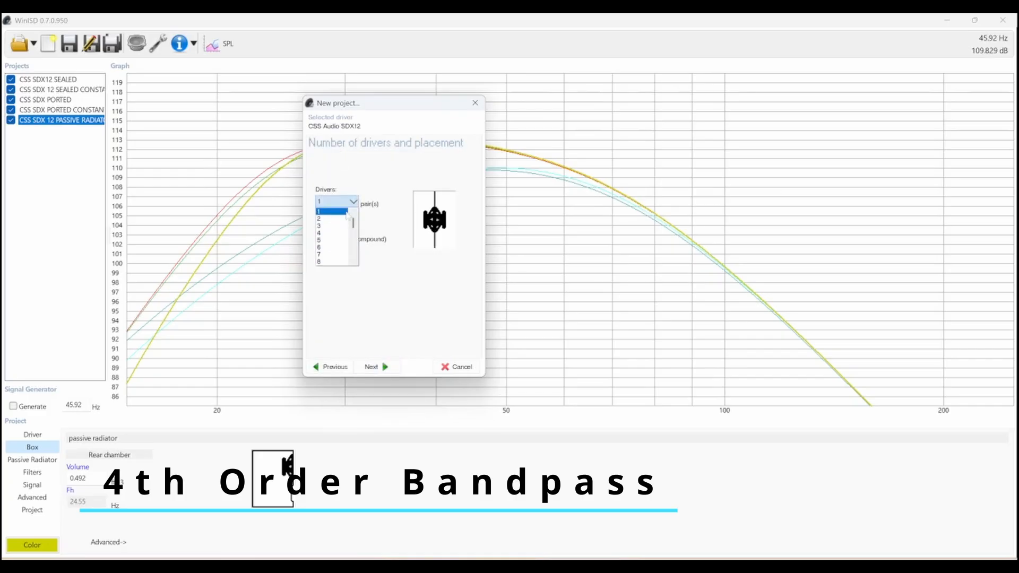
click(346, 212)
click(344, 203)
click(340, 212)
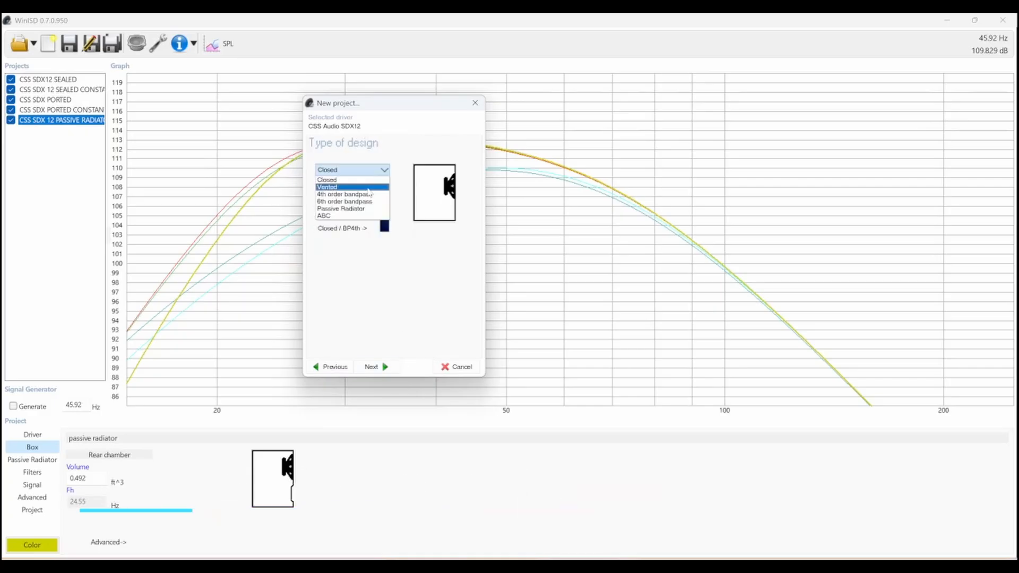
click(368, 194)
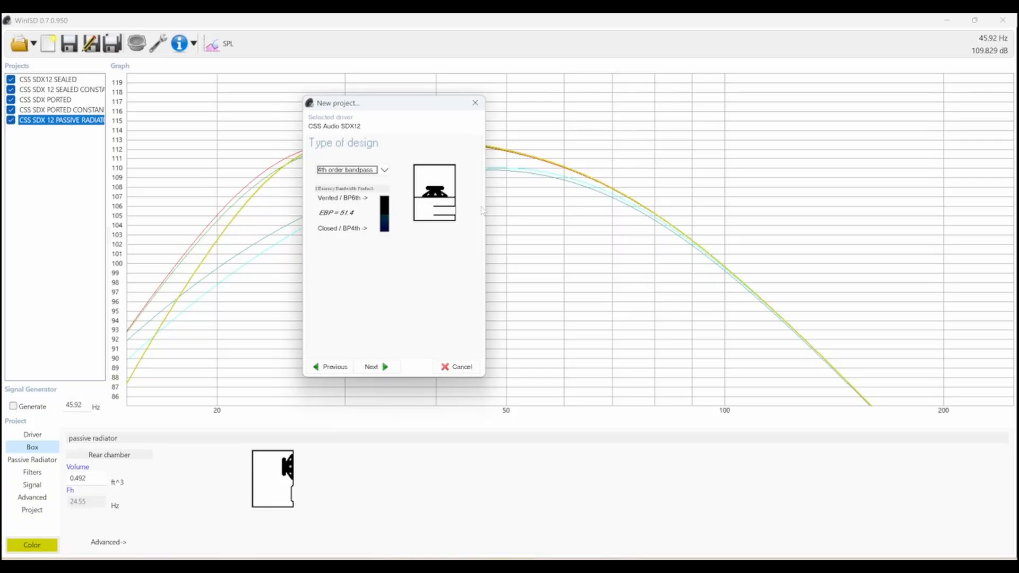
click(373, 367)
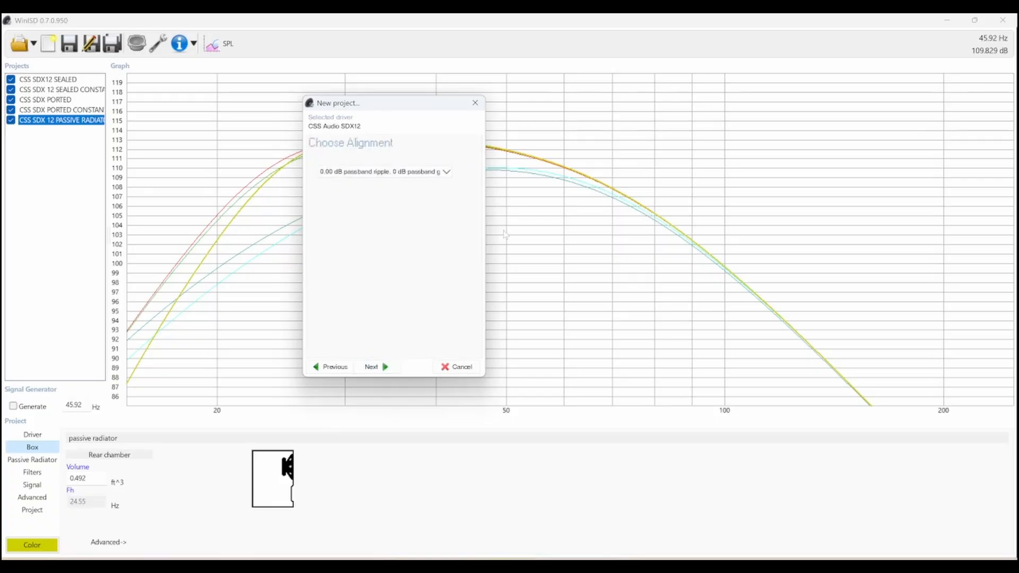
Choose the 0.00 dB passband ripple, 0 dB passband gain alignment and create the project as "CSS SDX 12 BP".
click(361, 172)
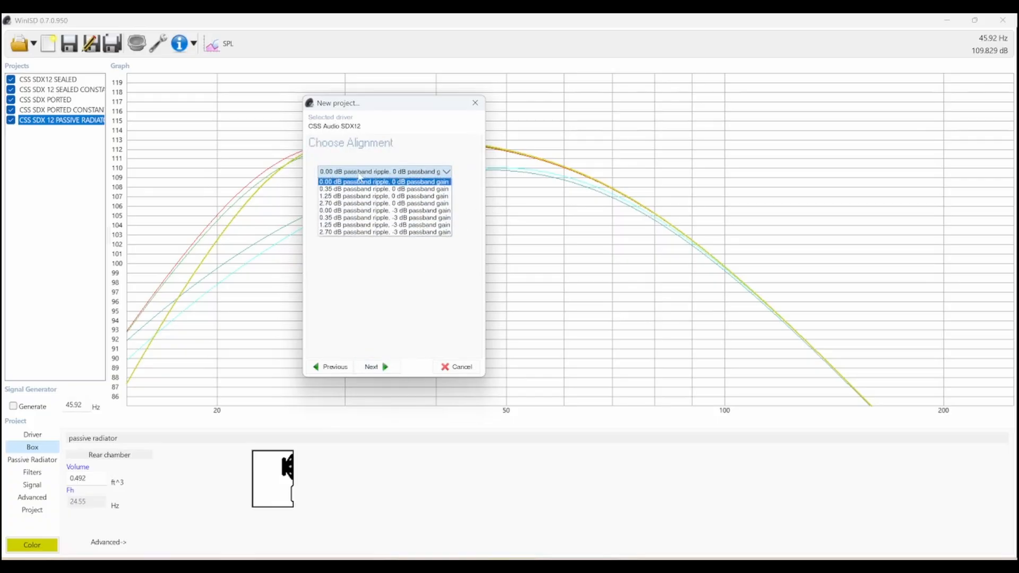
click(421, 182)
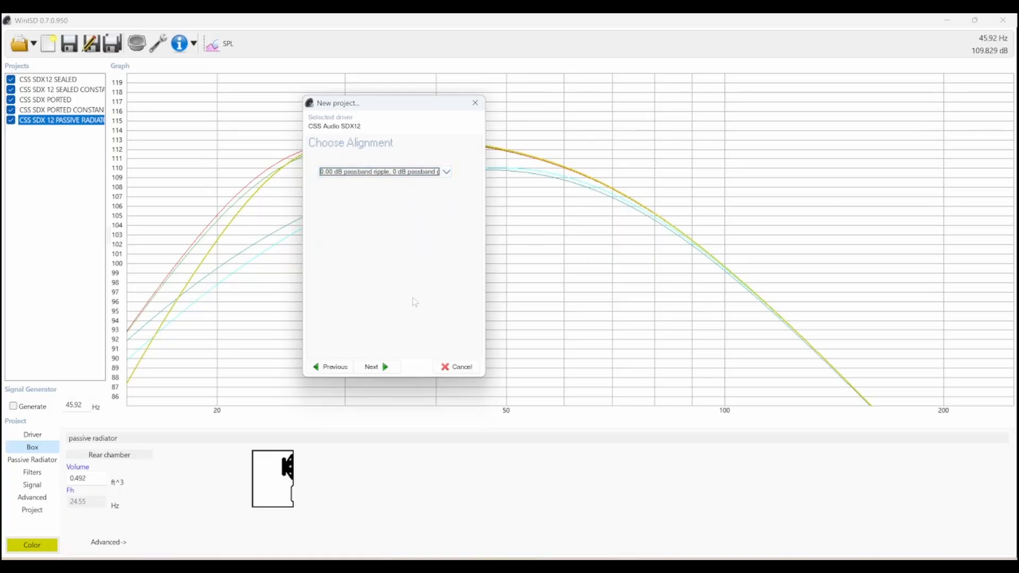
key(Return)
text(CSS SDX 12 BP)
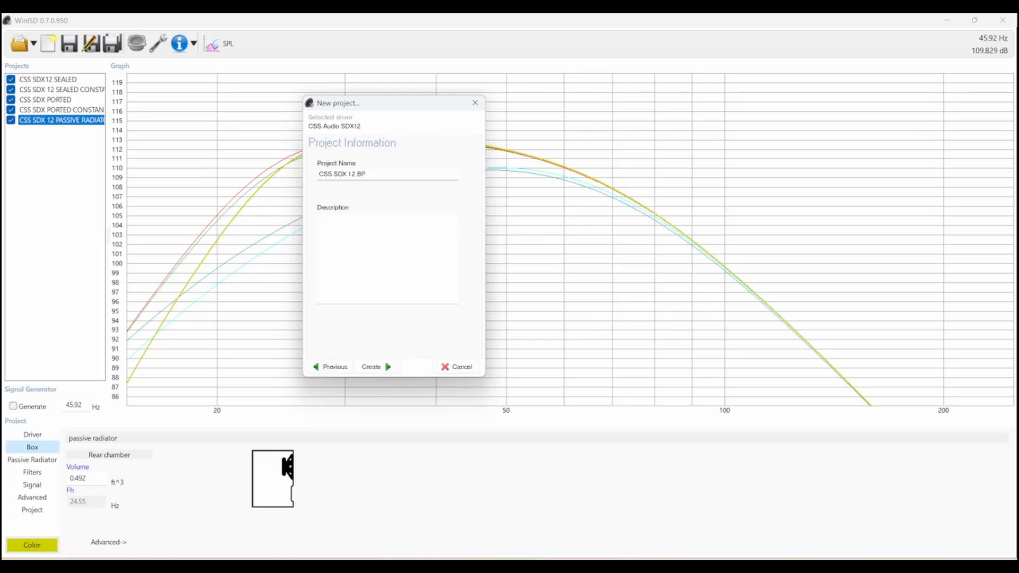
key(Return)
Add a 20 Hz second-order Butterworth highpass and a 70 Hz fourth-order Linkwitz-Riley lowpass to CSS SDX 12 BP, matching the passive radiator project's filters.
click(34, 475)
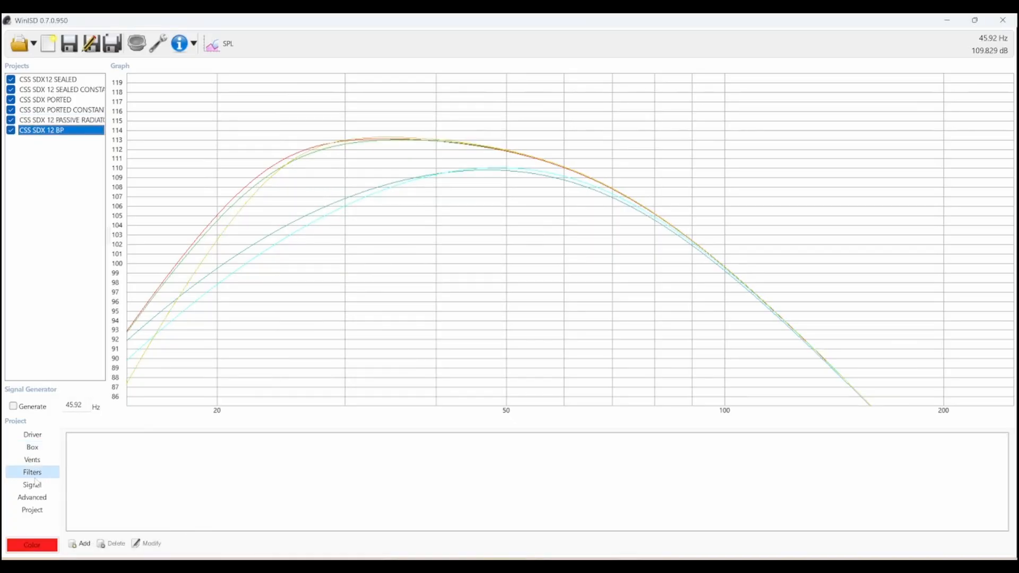
click(85, 546)
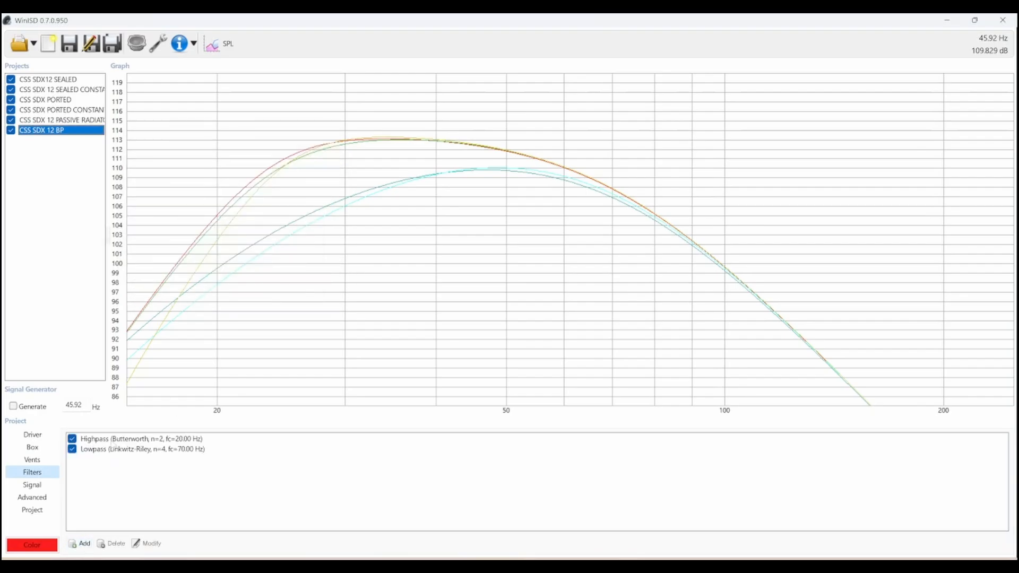
click(52, 120)
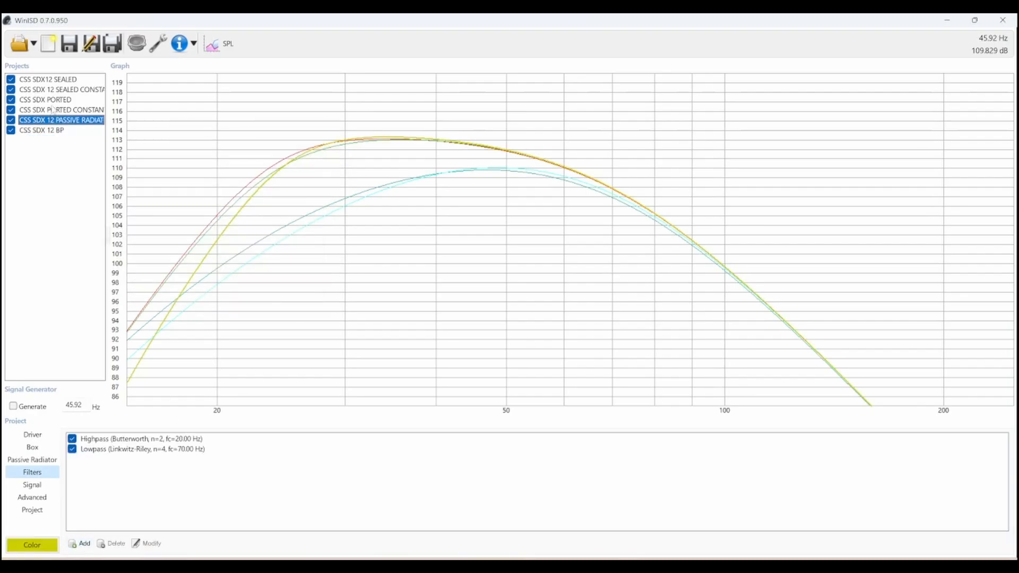
Set the CSS SDX 12 BP project's system input power to 1000 W and trace its SPL curve down to about 24 Hz.
click(41, 130)
click(32, 485)
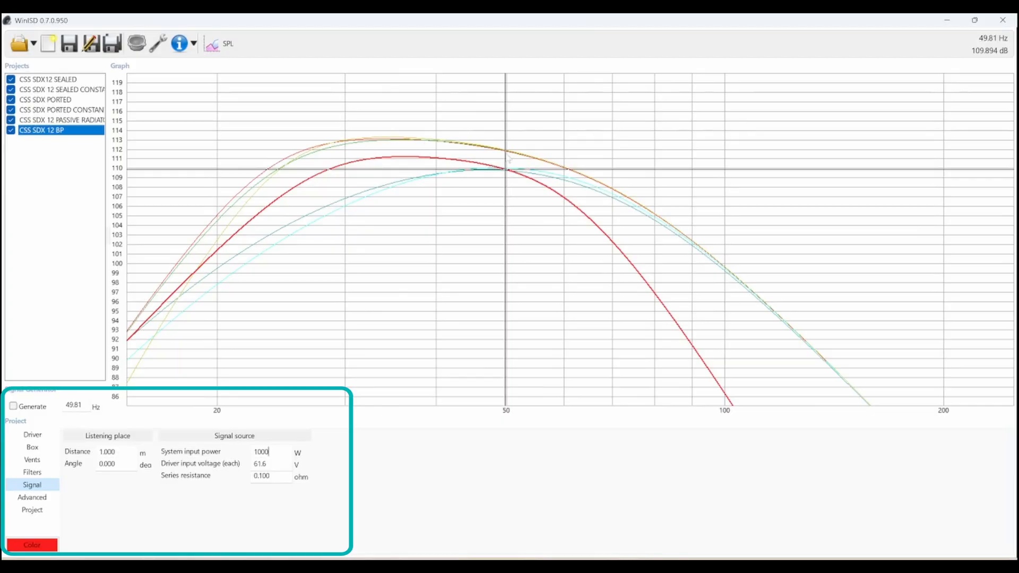
drag(506, 154, 281, 136)
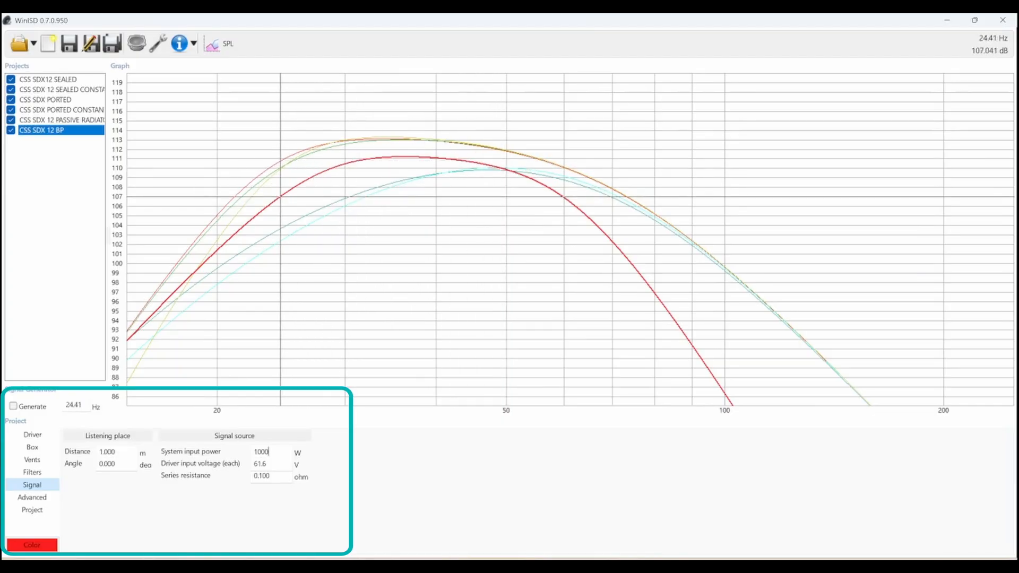
Inspect the bandpass box's rear and front chamber volumes, its tuning frequency, and the project's system input power.
click(16, 448)
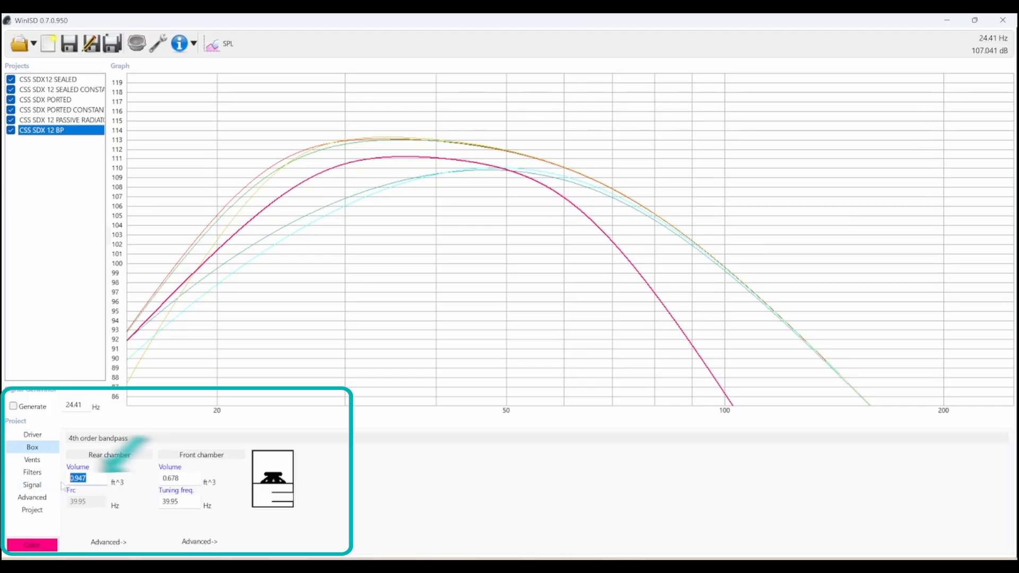
drag(171, 479, 189, 479)
key(ctrl+a)
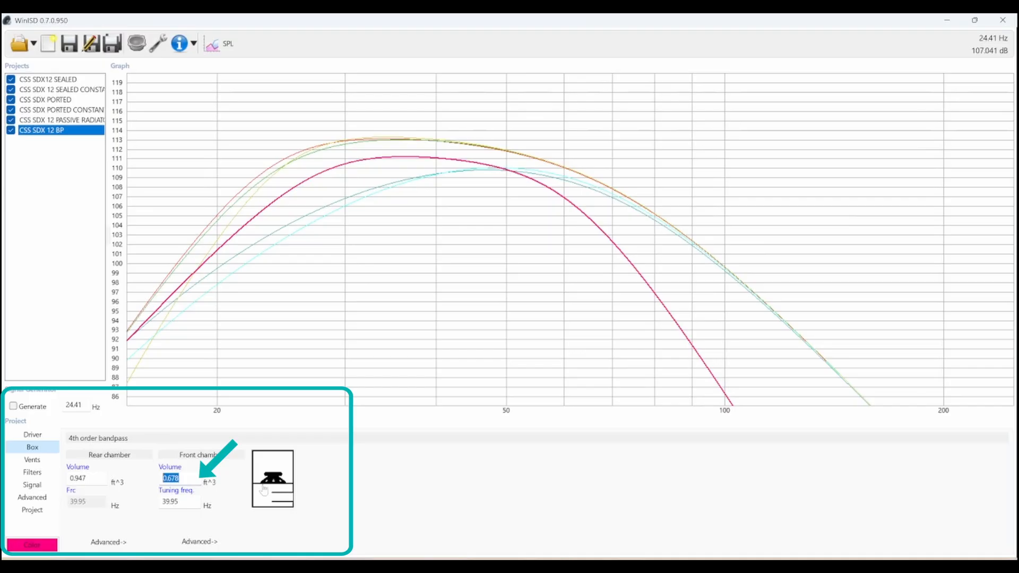
drag(174, 502, 184, 502)
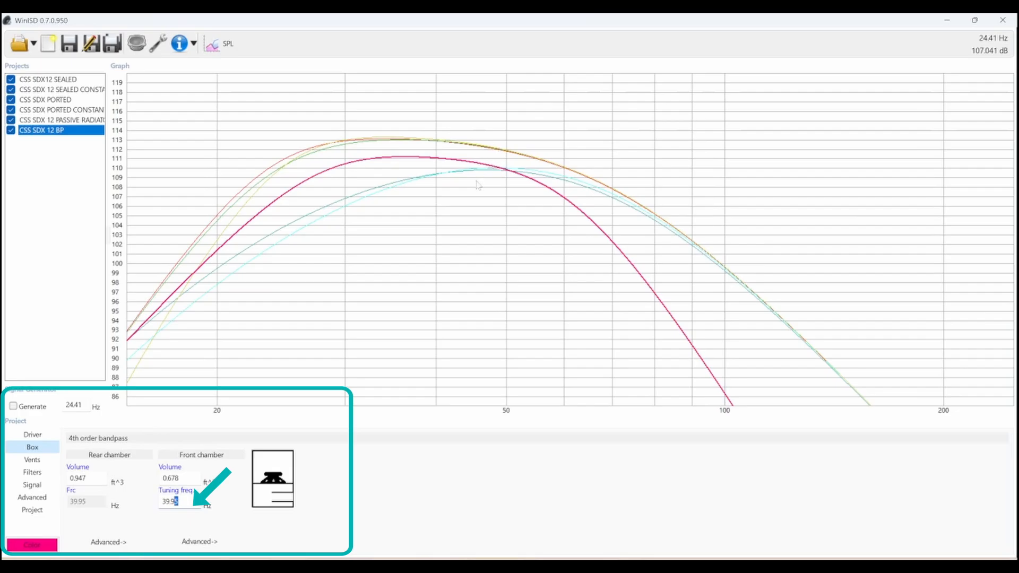
click(32, 484)
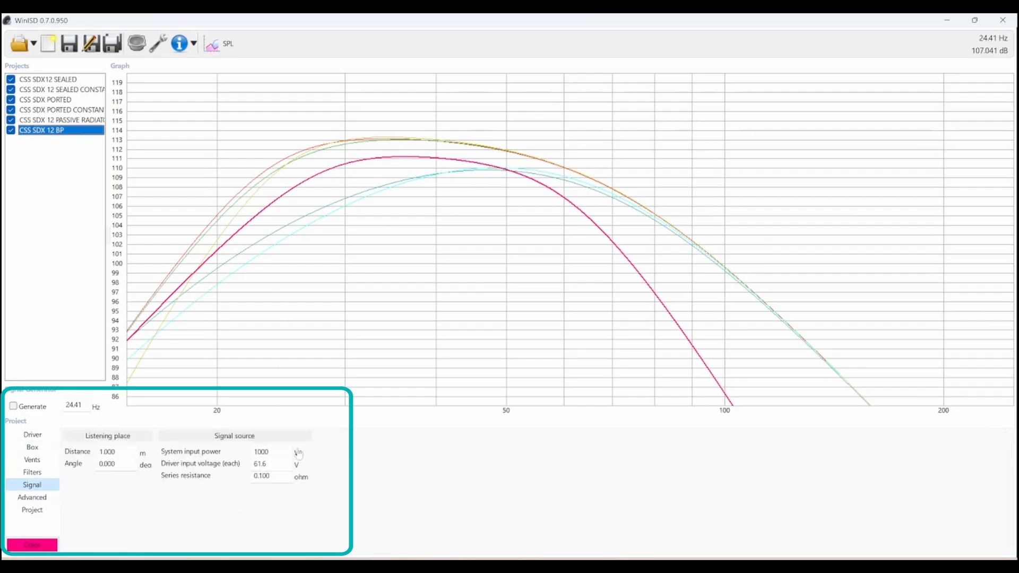
click(32, 447)
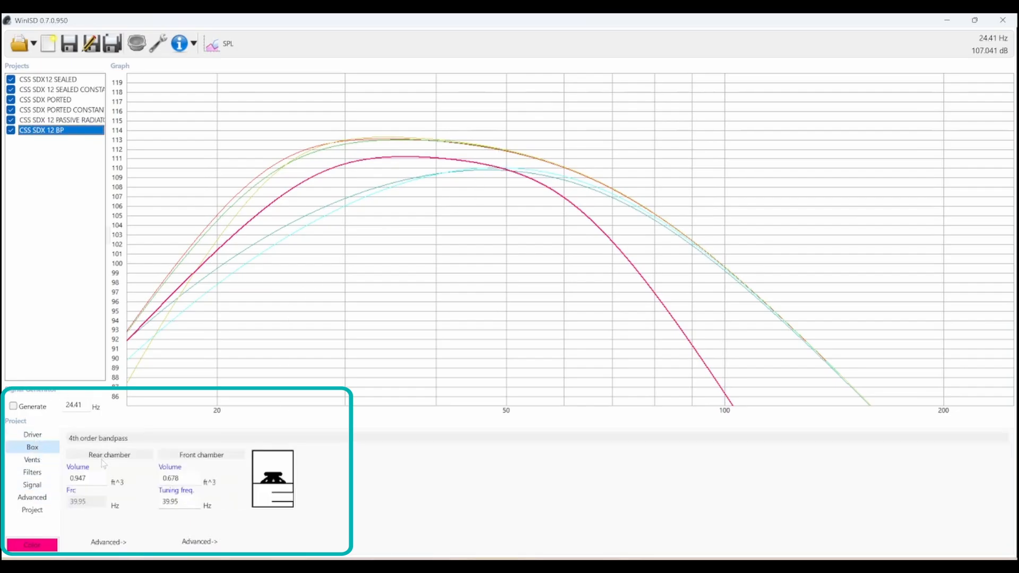
Set the bandpass box's rear chamber to 1 ft^3, front chamber to 0.5 ft^3 and tuning to 40 Hz, and compare with the CSS SDX PORTED box.
double_click(86, 478)
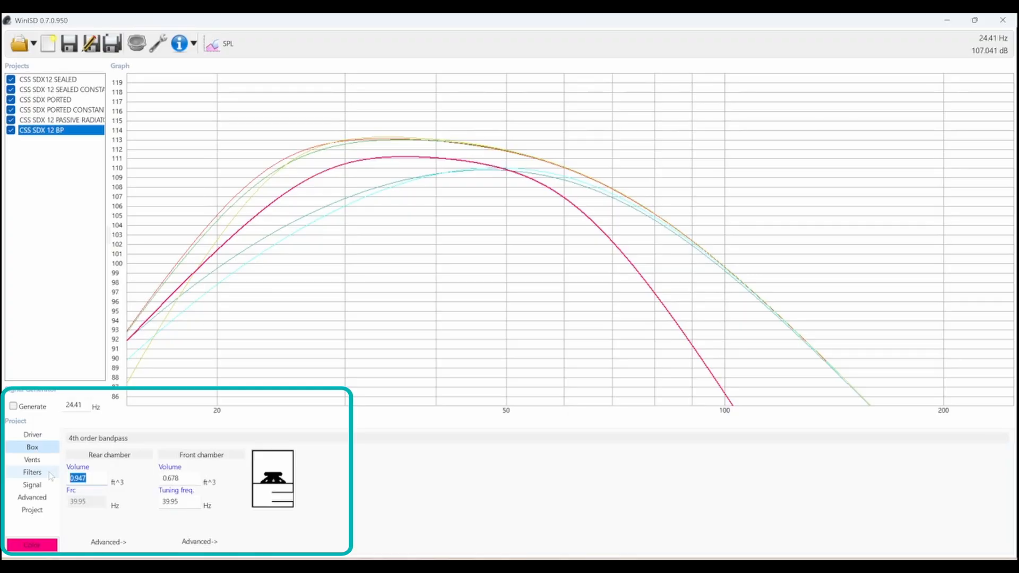
text(1)
key(Tab)
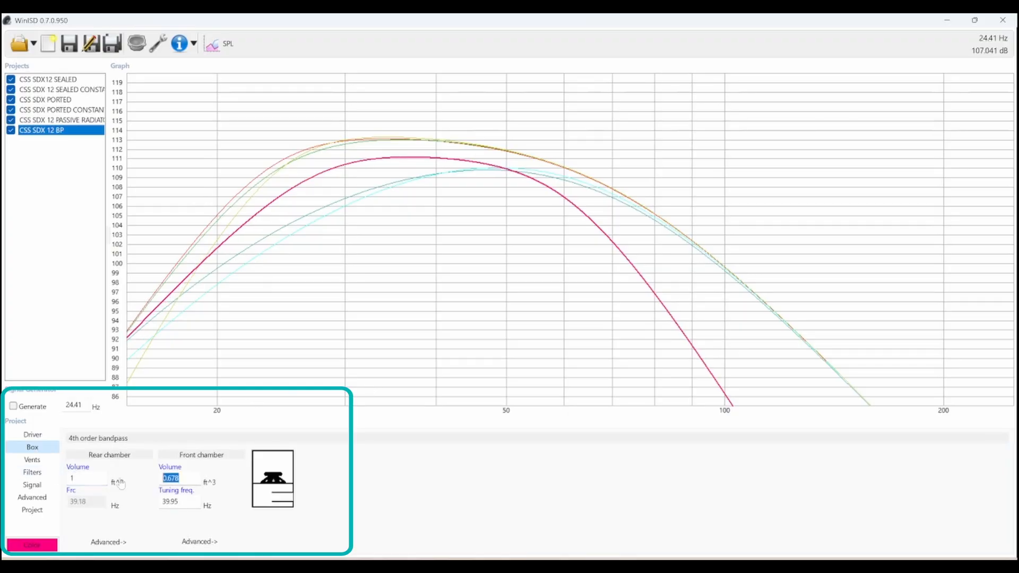
text(.5)
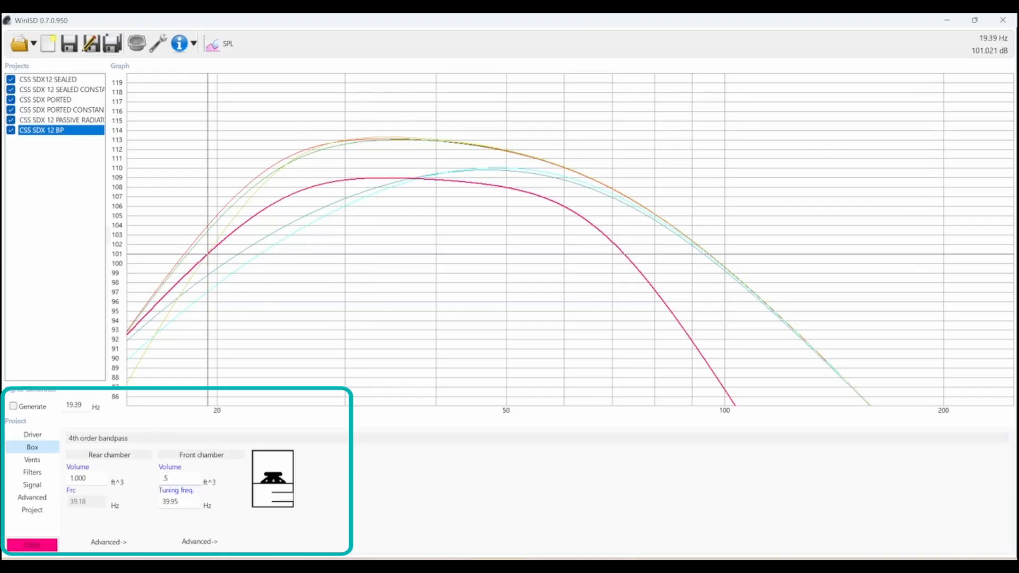
key(Tab)
text(40)
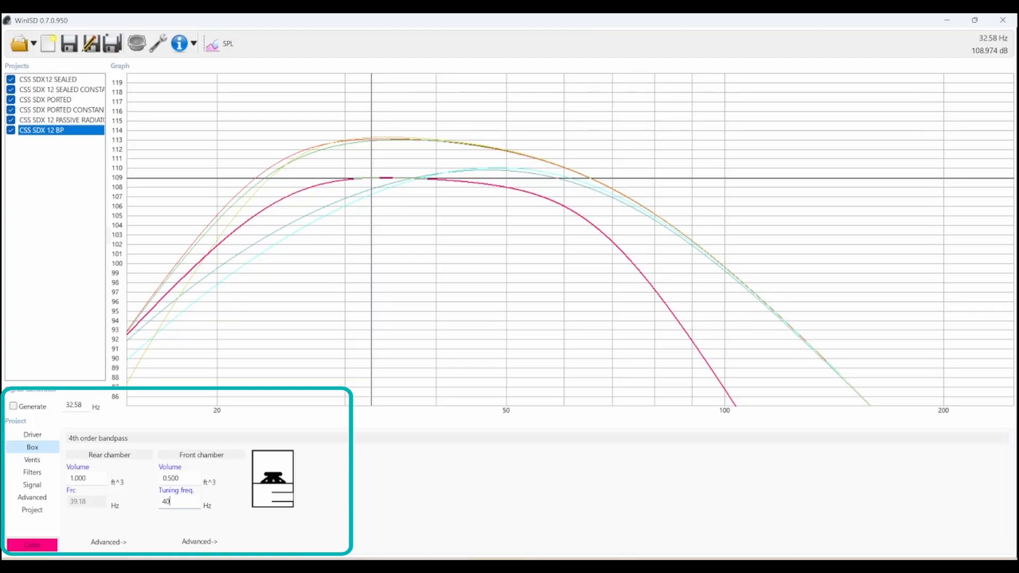
click(49, 100)
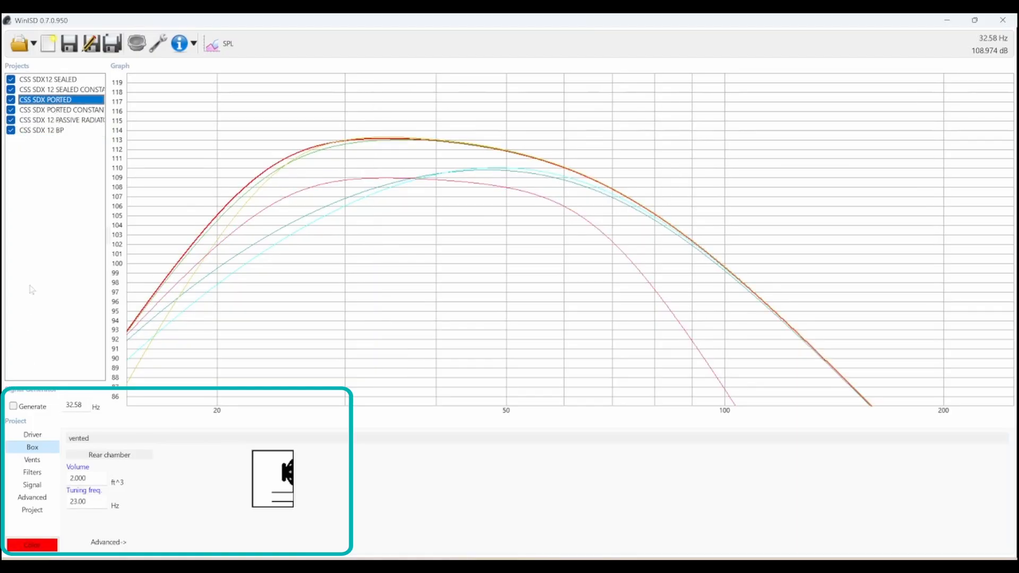
click(43, 130)
Raise the bandpass box's rear chamber volume in small increments to 1.158 ft^3.
drag(86, 478, 69, 480)
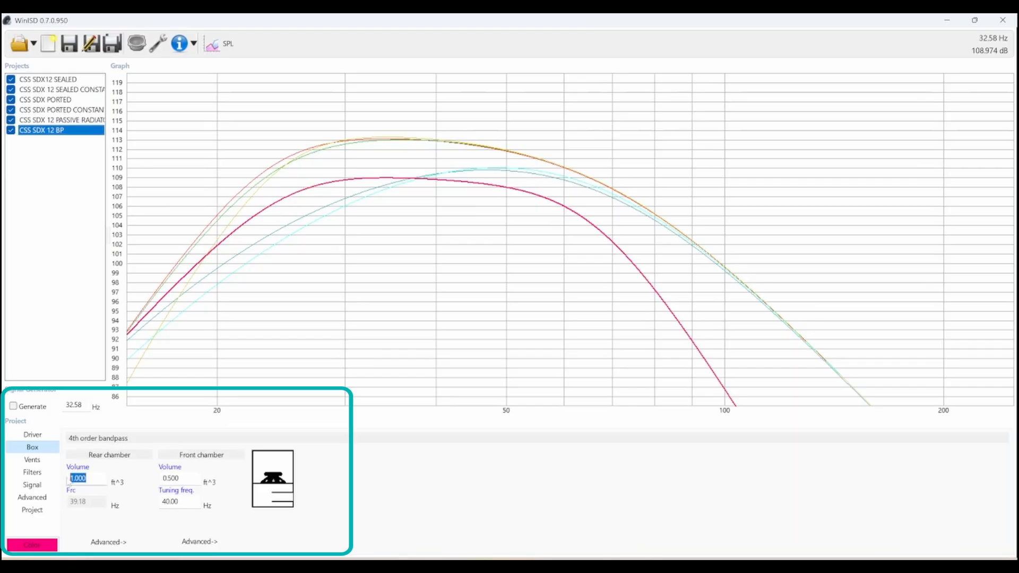
text(1.158)
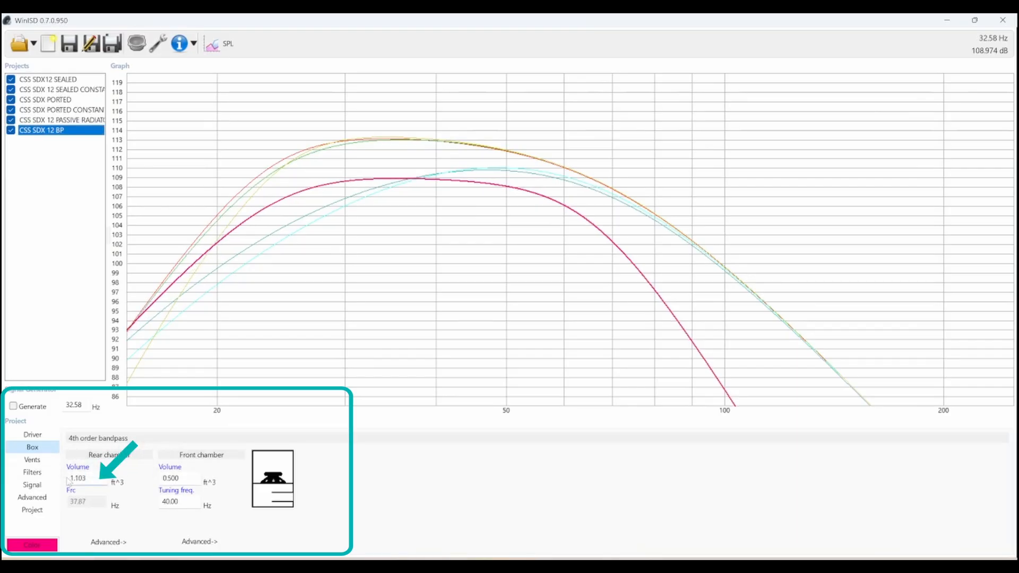
key(Up)
key(Up)
key(Down)
key(Down)
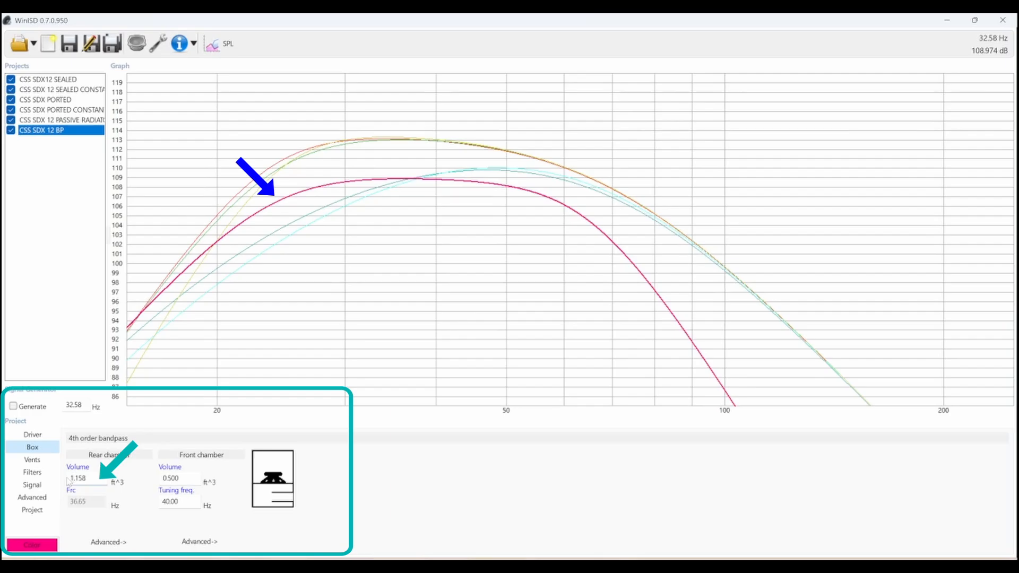
Lower the bandpass box's rear chamber volume gradually to 0.585 ft^3 to explore its effect on the SPL curve.
key(Down)
key(Down)
key(Down)
key(Down)
key(Down)
key(Down)
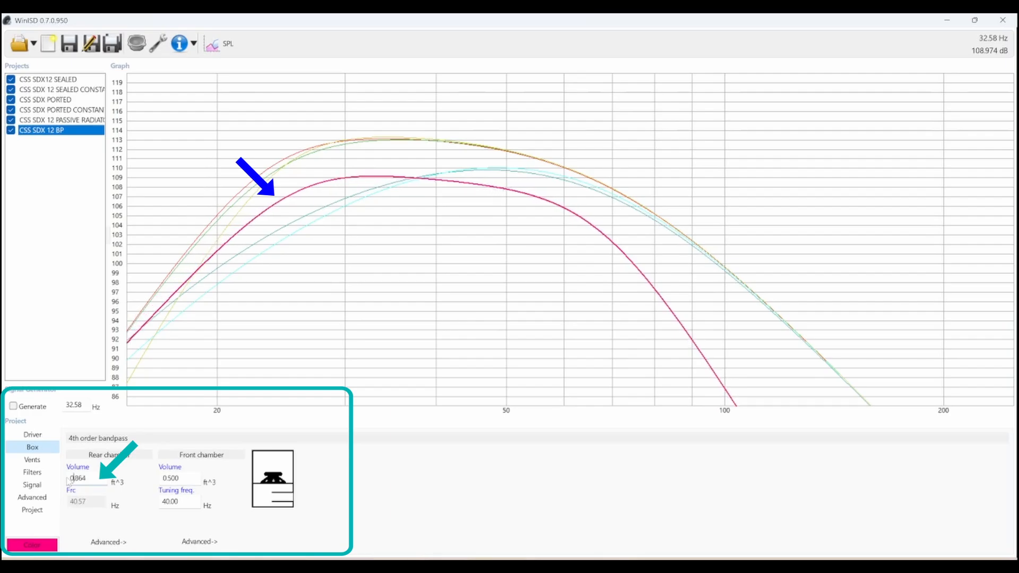
key(Down)
key(Down)
key(Down)
key(Down)
key(Down)
key(Down)
key(Down)
key(Down)
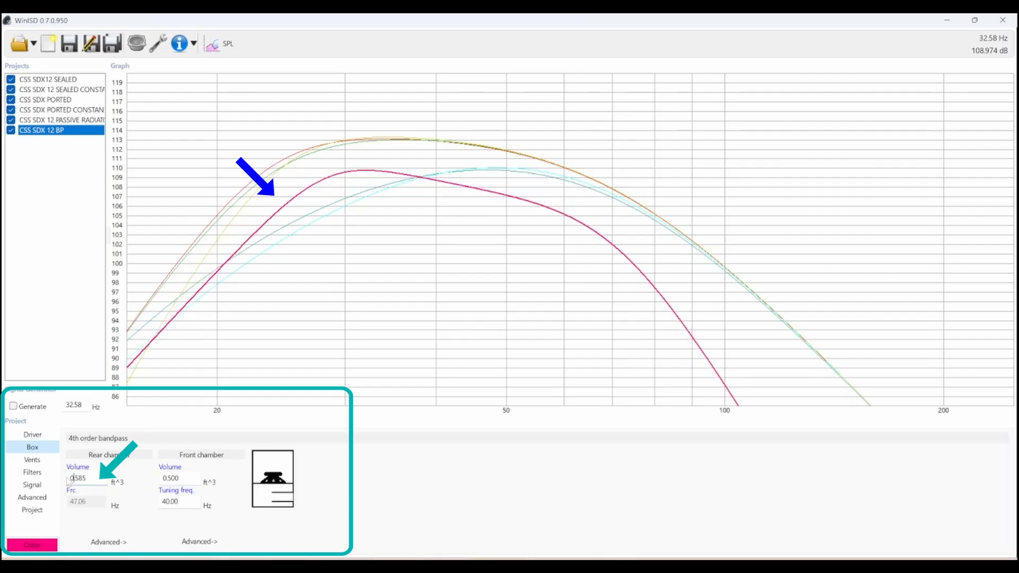
Set the bandpass box's rear chamber volume back to 1 ft^3.
key(Up)
key(Up)
key(Up)
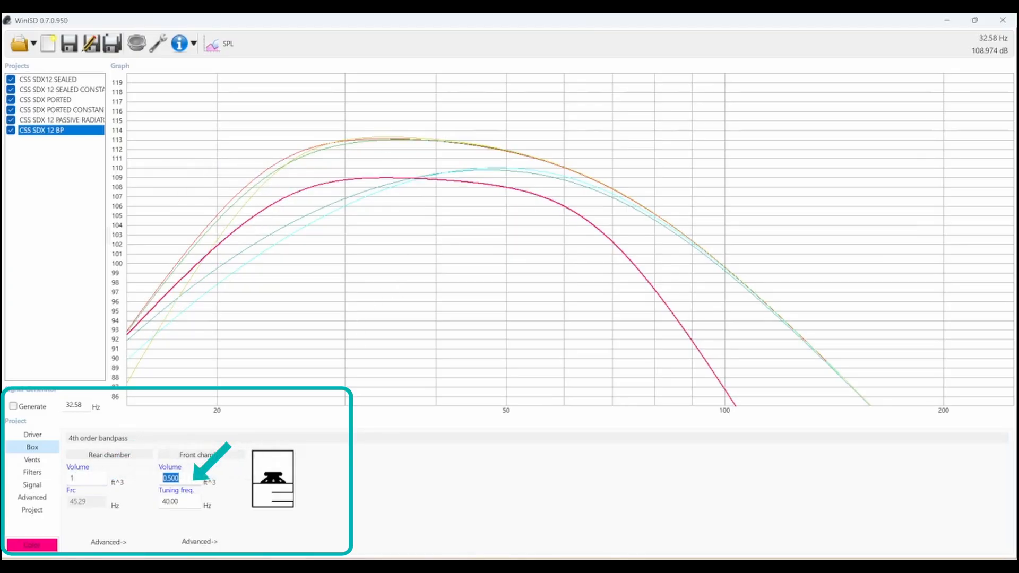
Raise the bandpass box's front chamber volume in small increments to 0.739 ft^3.
key(Up)
key(Up)
key(Up)
key(Up)
key(Up)
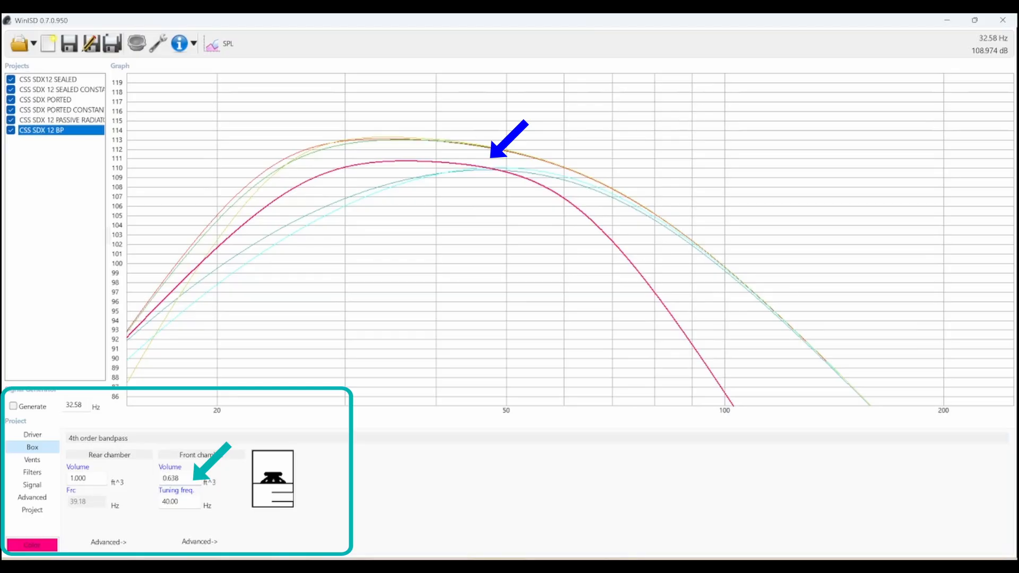
double_click(172, 478)
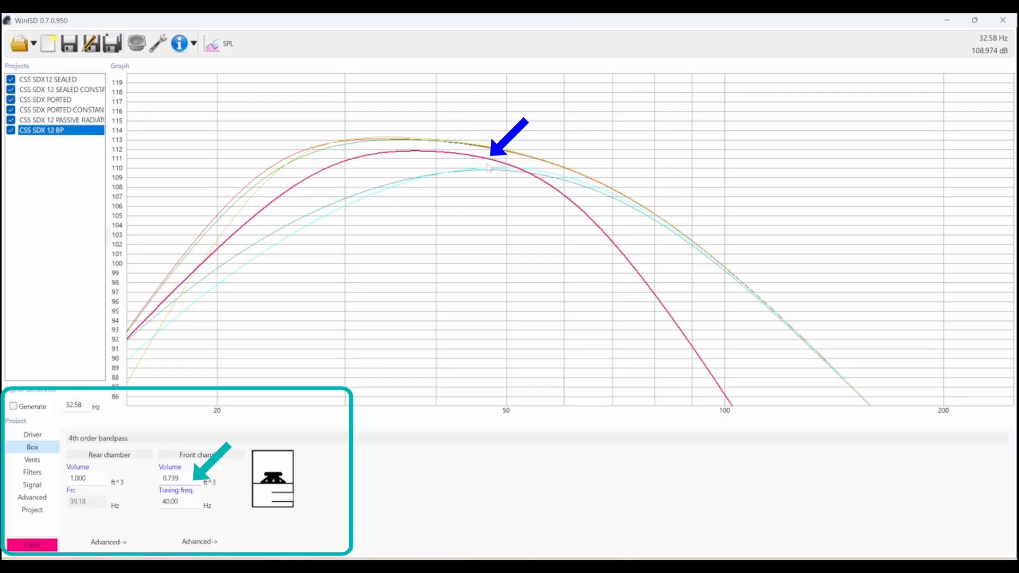
Try front chamber volumes of 1 ft^3 and 1.5 ft^3 to compare the resulting SPL curves.
text(1)
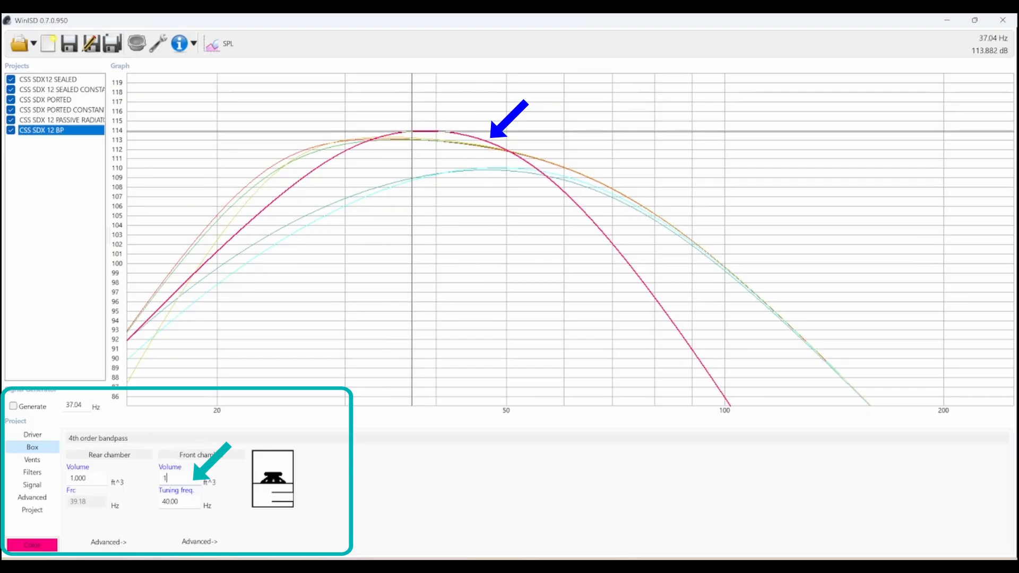
drag(168, 479, 133, 482)
text(1.5)
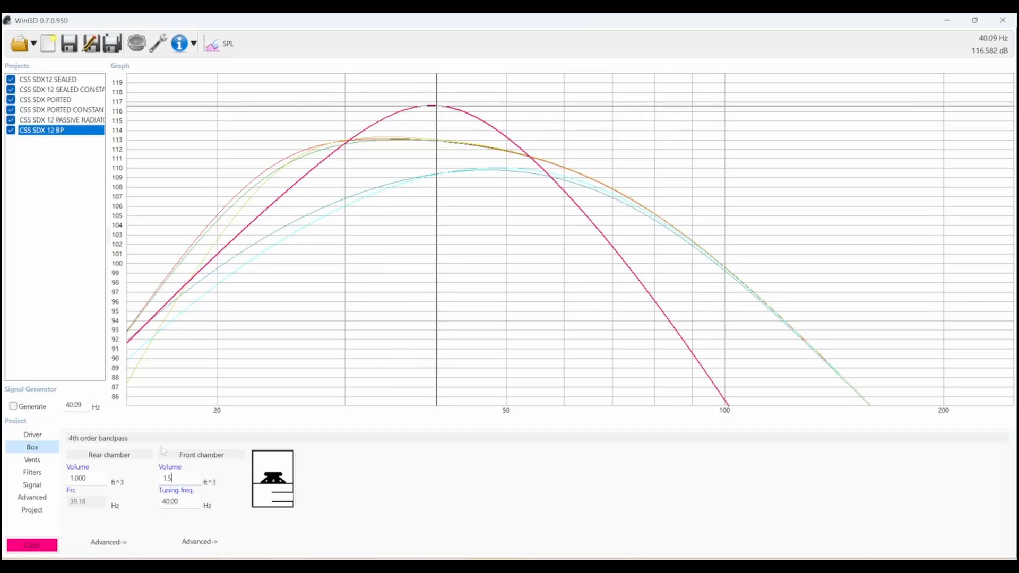
Enlarge the front chamber to 2.011 ft^3 and adjust the bandpass tuning frequency to 34.56 Hz.
drag(179, 501, 170, 501)
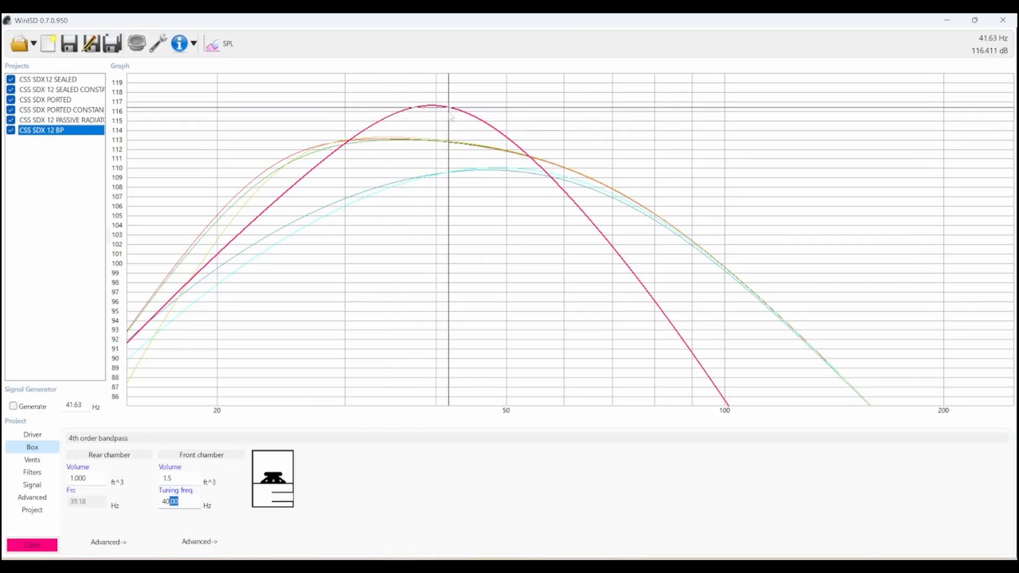
drag(166, 502, 116, 504)
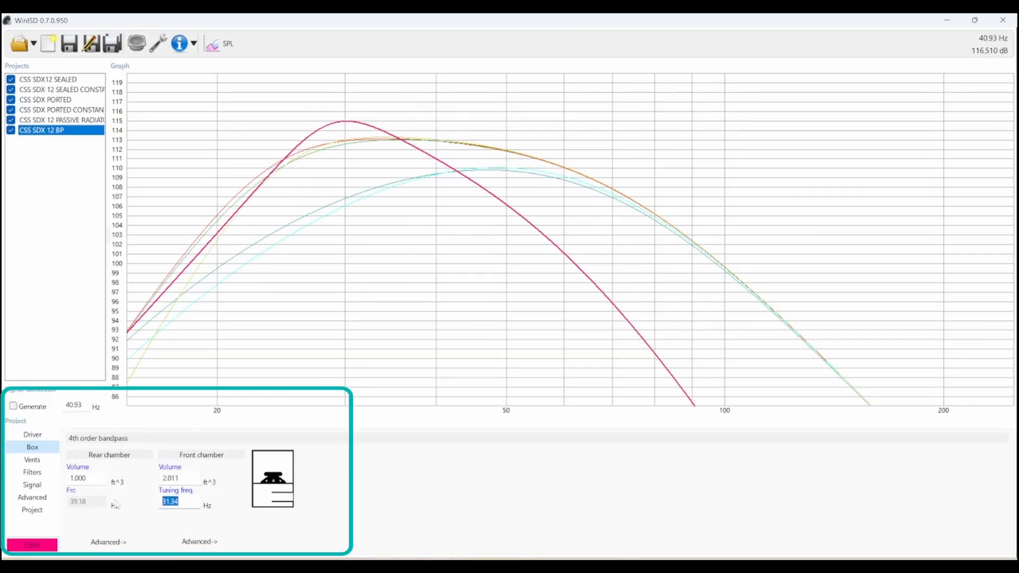
key(Up)
key(Up)
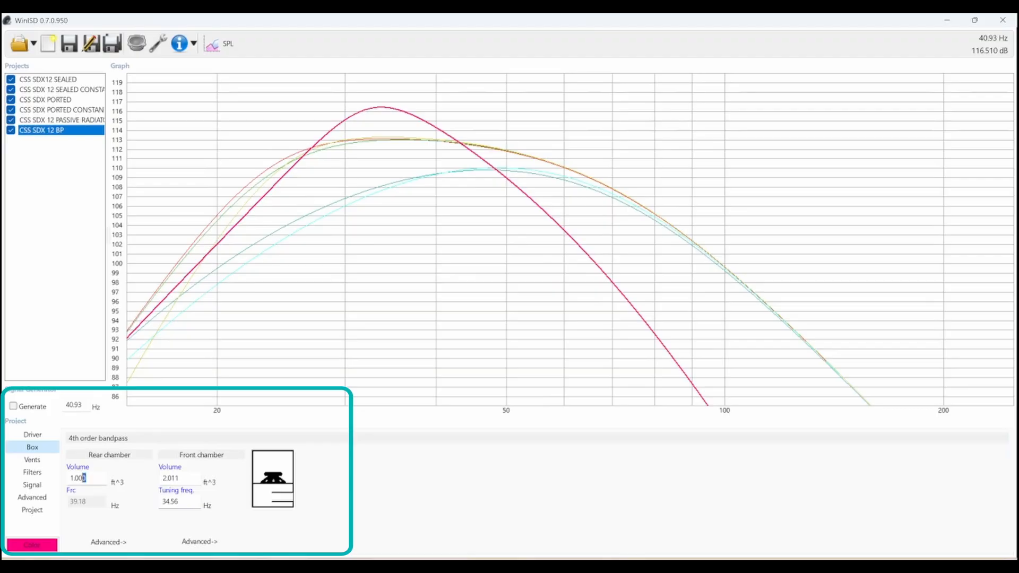
Raise the bandpass box's rear chamber volume in small increments to 1.552 ft^3.
click(78, 479)
key(Up)
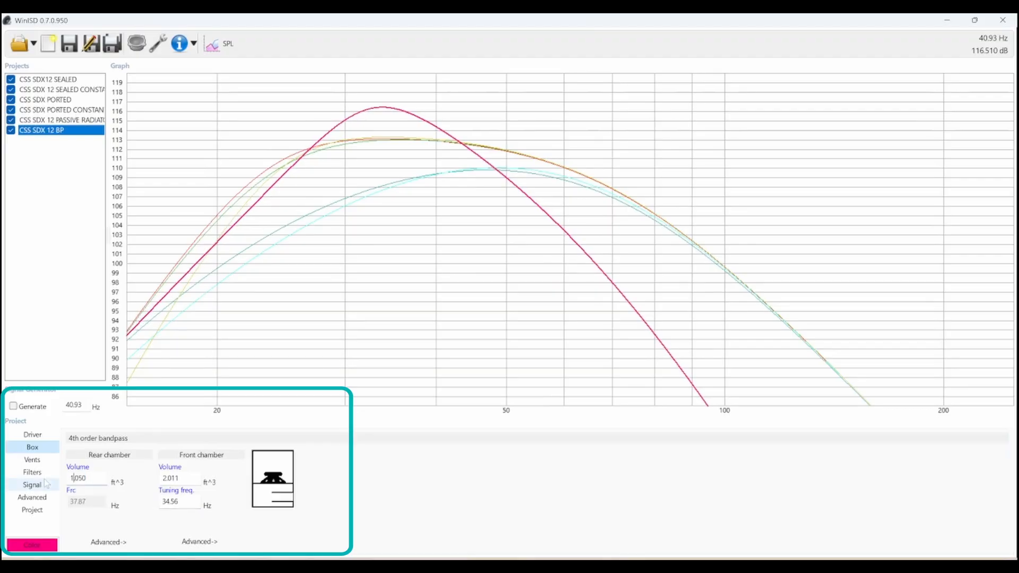
key(Up)
key(Up)
key(Up)
key(Up)
key(Up)
key(Up)
key(Up)
key(Up)
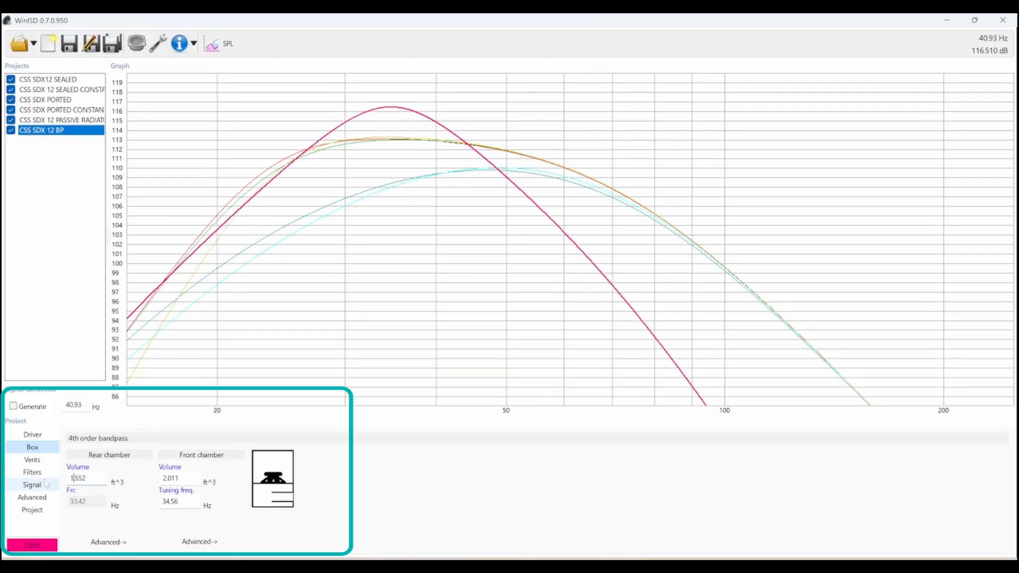
Lower the front chamber volume gradually to 1.234 ft^3 and try a tuning frequency of 42.01 Hz.
drag(184, 479, 129, 482)
key(Down)
key(Down)
key(Down)
key(Down)
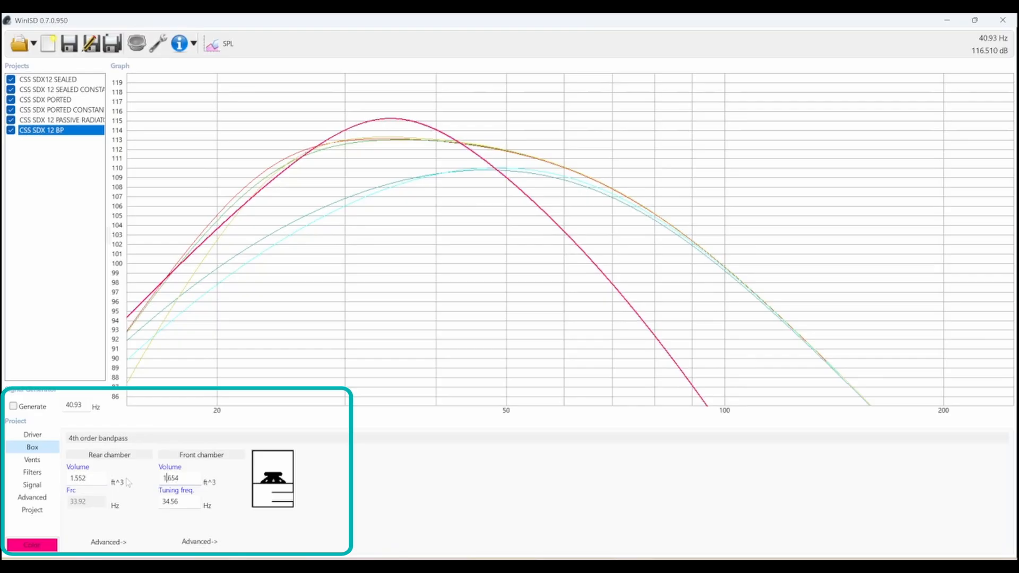
key(Down)
key(Down)
key(Down)
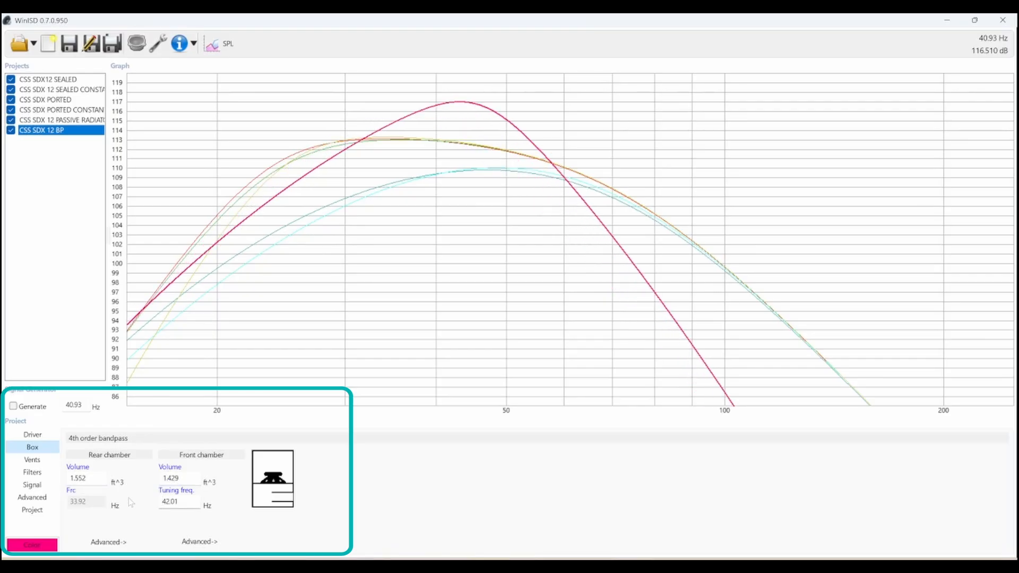
key(Down)
key(Down)
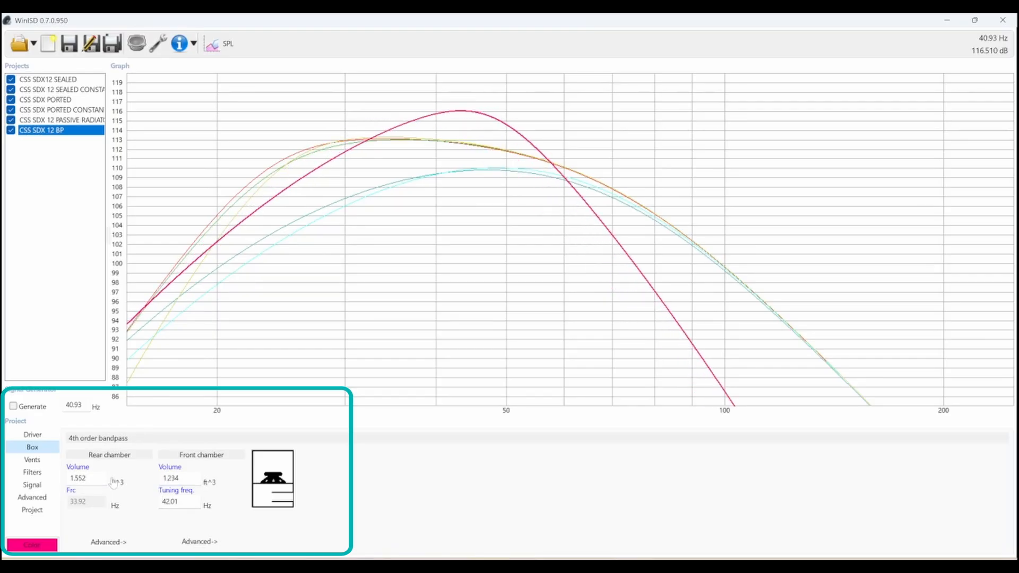
Lower the bandpass box's tuning frequency gradually to 34.56 Hz.
drag(183, 502, 75, 493)
key(Down)
key(Down)
key(Down)
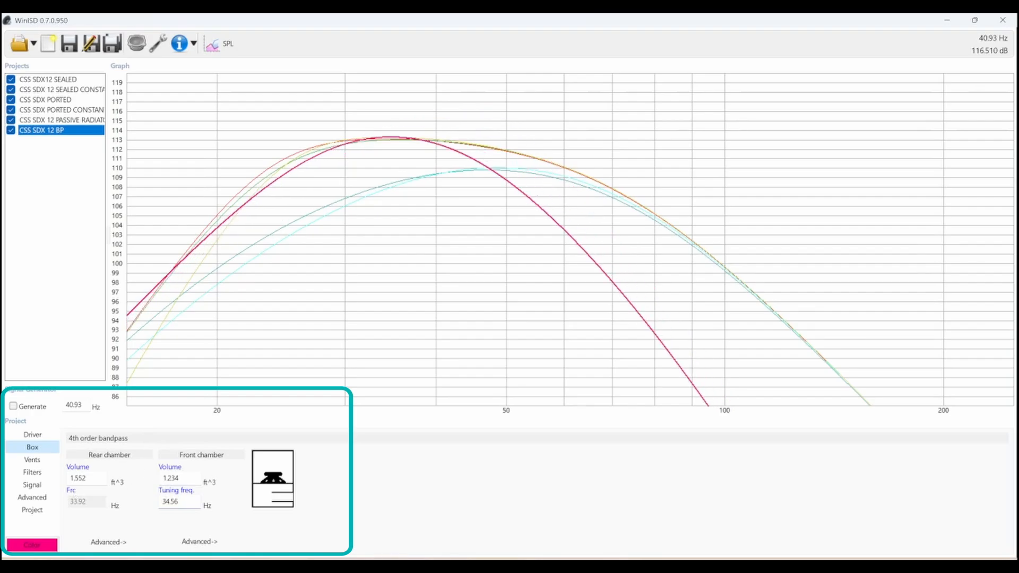
Set the rear chamber to 1.5 ft^3 and vary the front chamber volume between 1.361 and 1.234 ft^3.
key(Up)
key(Up)
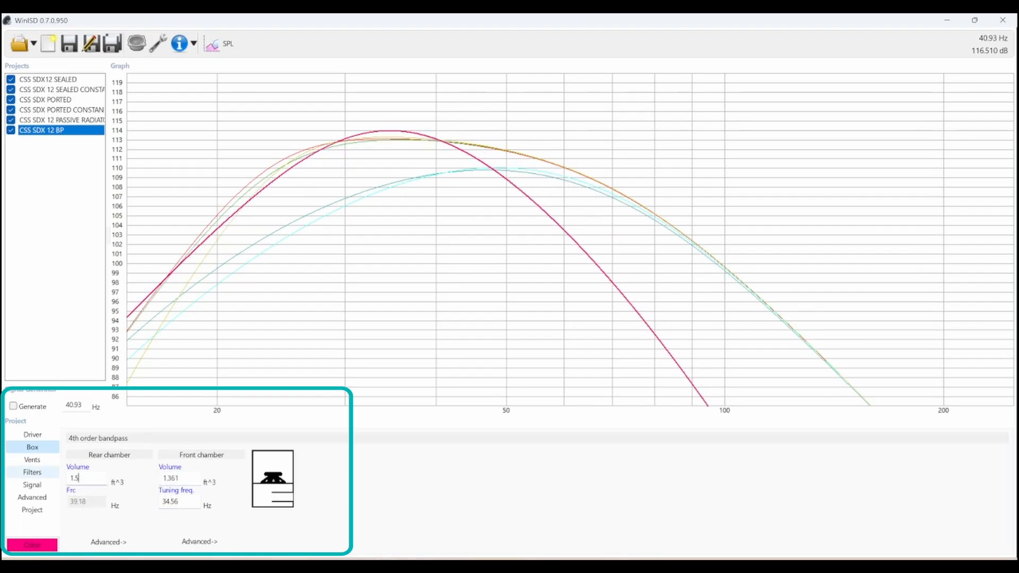
drag(179, 478, 48, 488)
key(Down)
key(Down)
key(Up)
Set the bandpass box's tuning frequency to 36 Hz and its front chamber volume to 1.25 ft^3.
text(36)
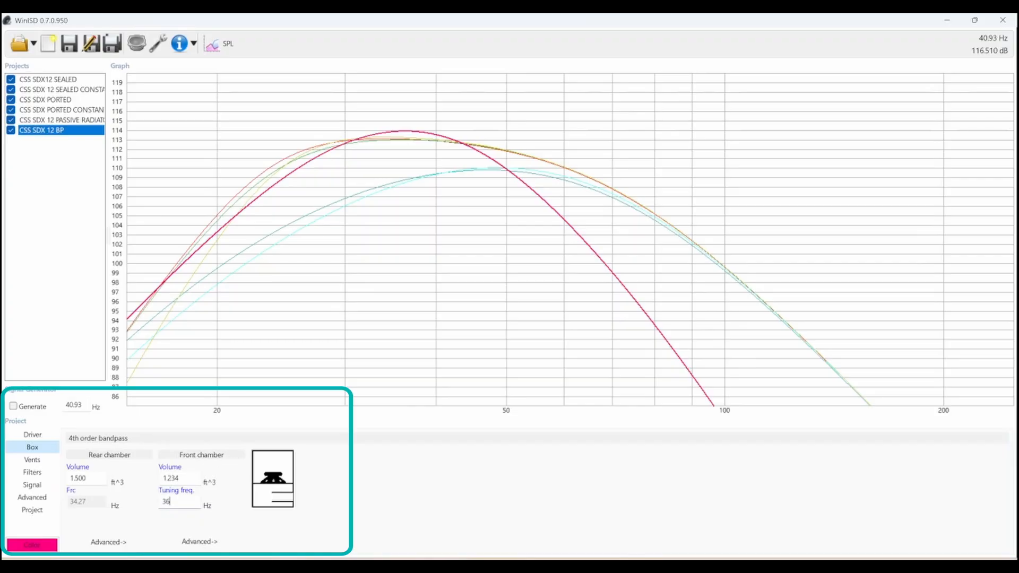
key(shift+Tab)
text(1.25)
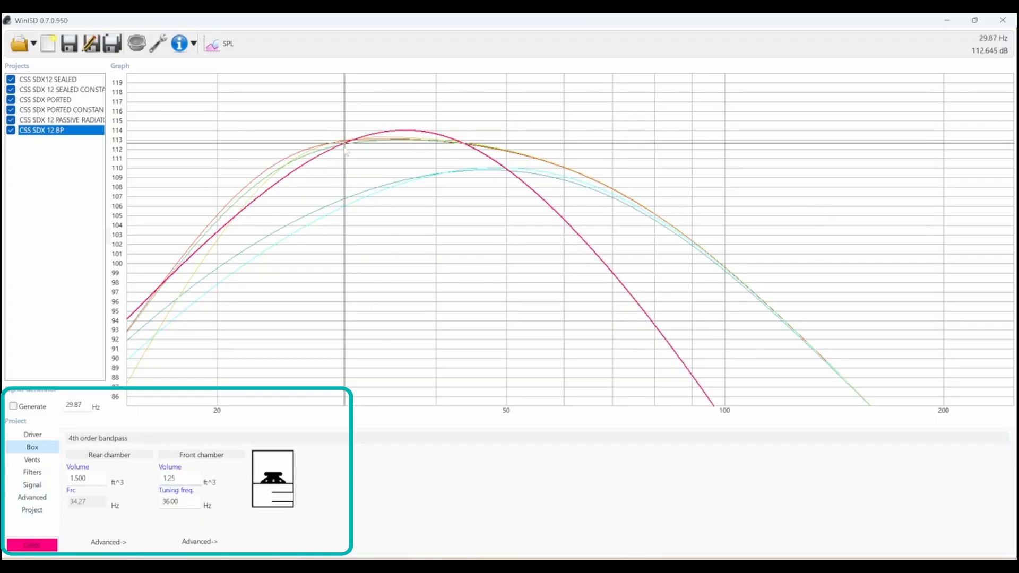
Display the cone excursion graph and read the bandpass curve's low-frequency excursion peak.
click(224, 47)
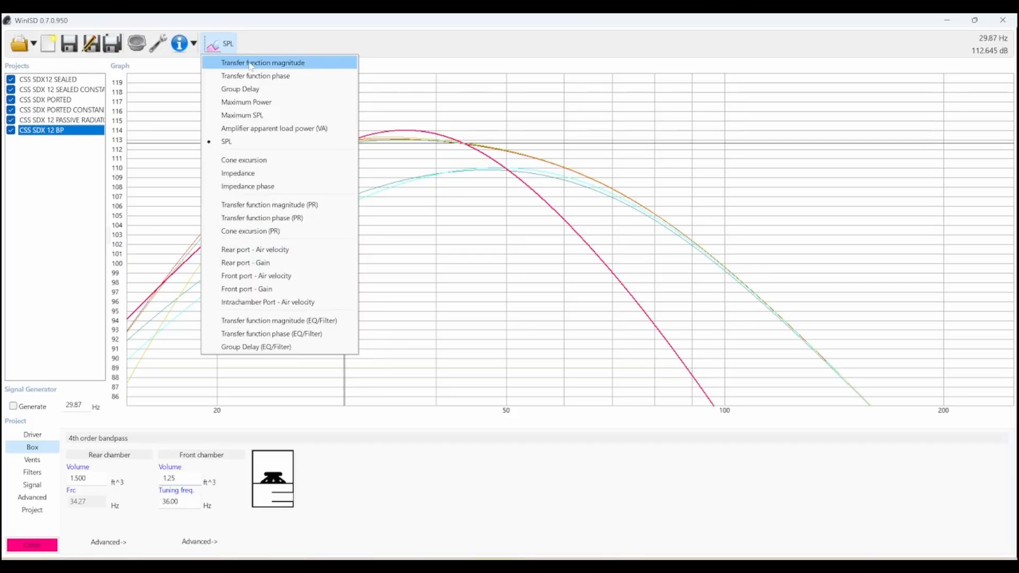
click(262, 158)
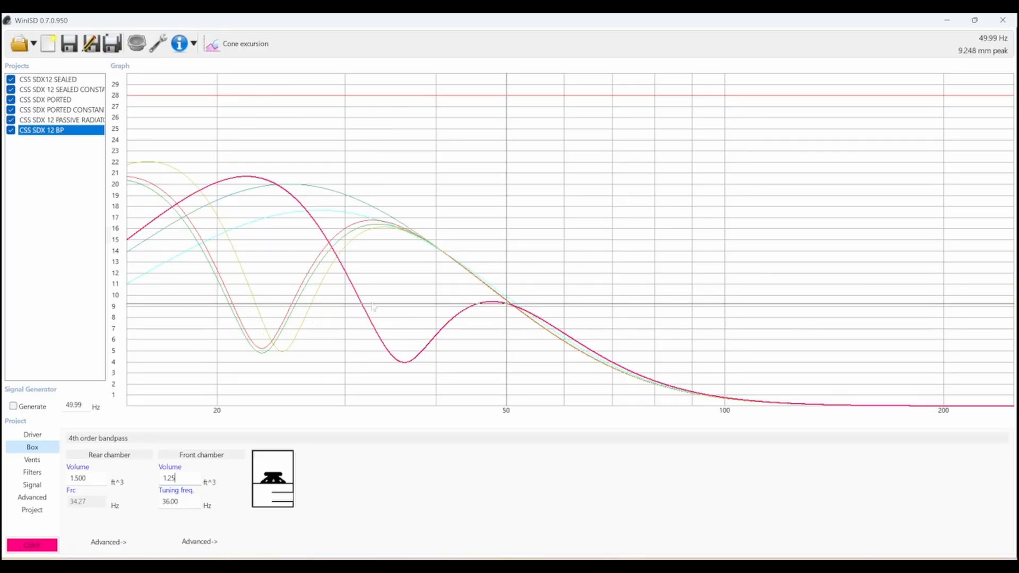
drag(263, 250, 243, 248)
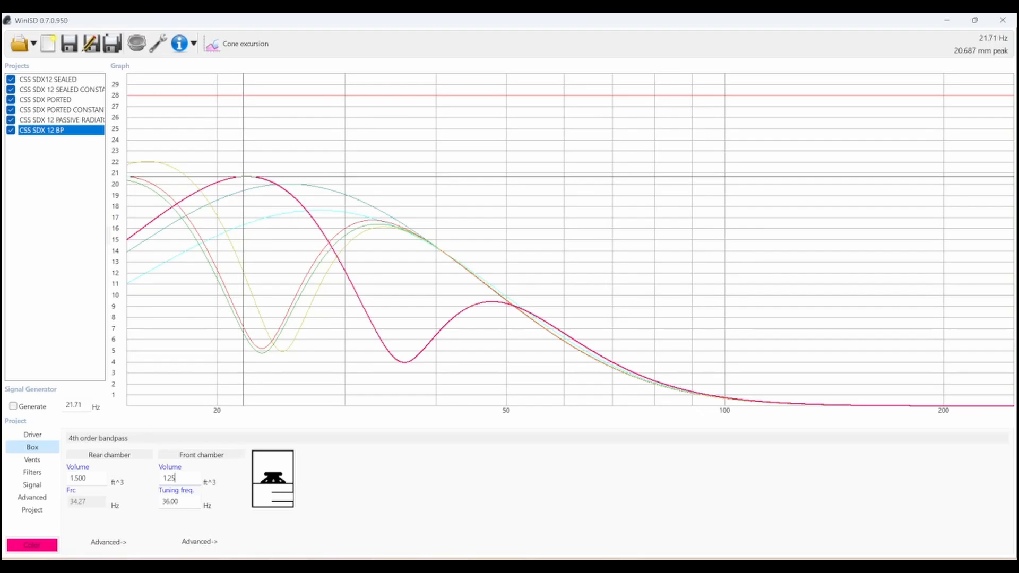
Raise the front chamber volume in small increments and bring it back to 1.25 ft^3 to explore its effect on cone excursion.
drag(179, 479, 110, 478)
key(Up)
key(Up)
key(Up)
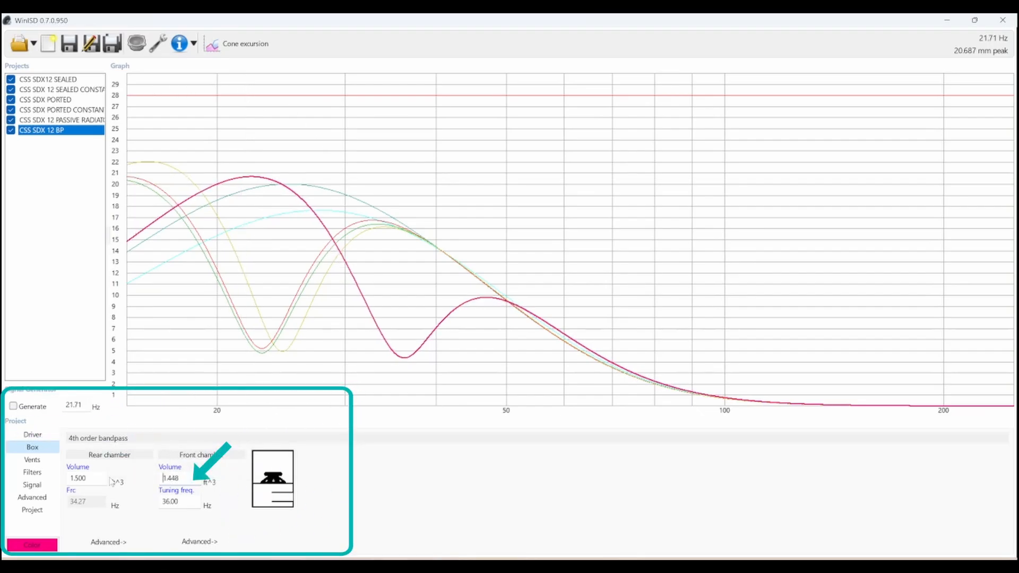
key(Up)
key(Up)
key(Up)
key(Down)
key(Down)
key(Down)
key(Down)
key(Down)
key(Down)
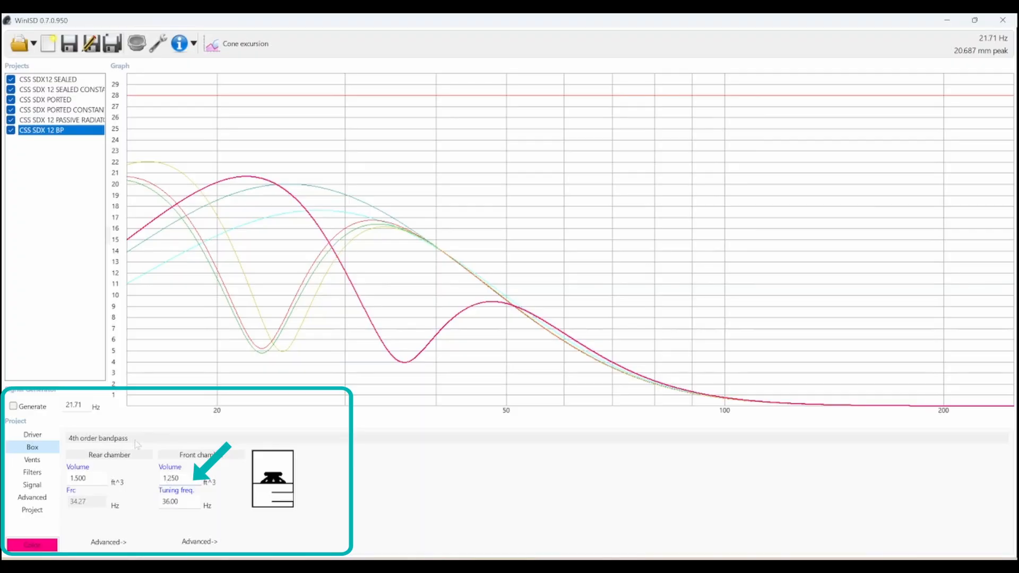
Lower the rear chamber volume in small increments to 1.296 ft^3 to explore its effect on cone excursion.
double_click(165, 478)
drag(89, 479, 52, 482)
key(Down)
key(Down)
key(Down)
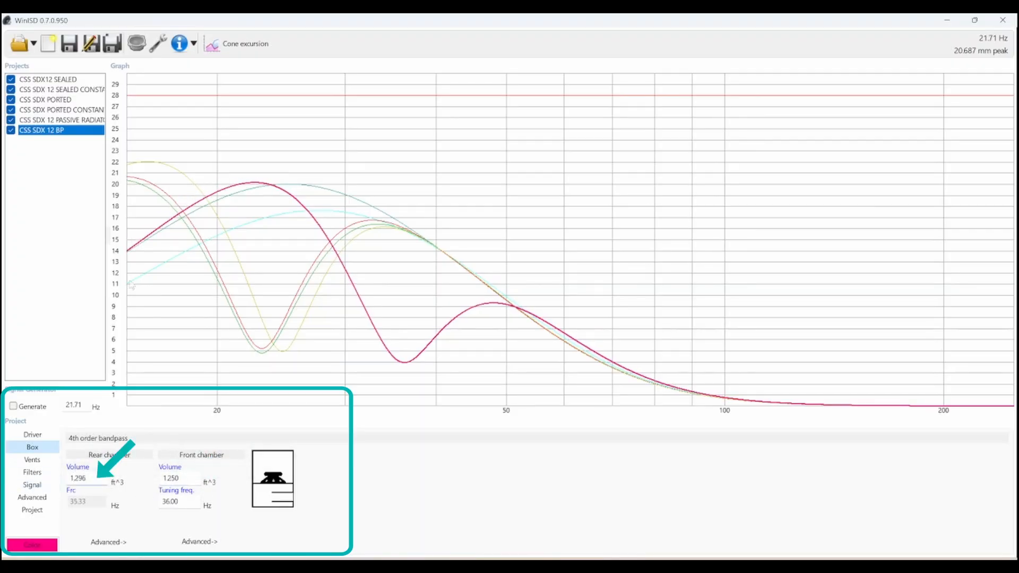
Sweep the tuning frequency down to 28.21 Hz, and settle on 33 Hz with a 1.5 ft^3 rear chamber.
double_click(170, 502)
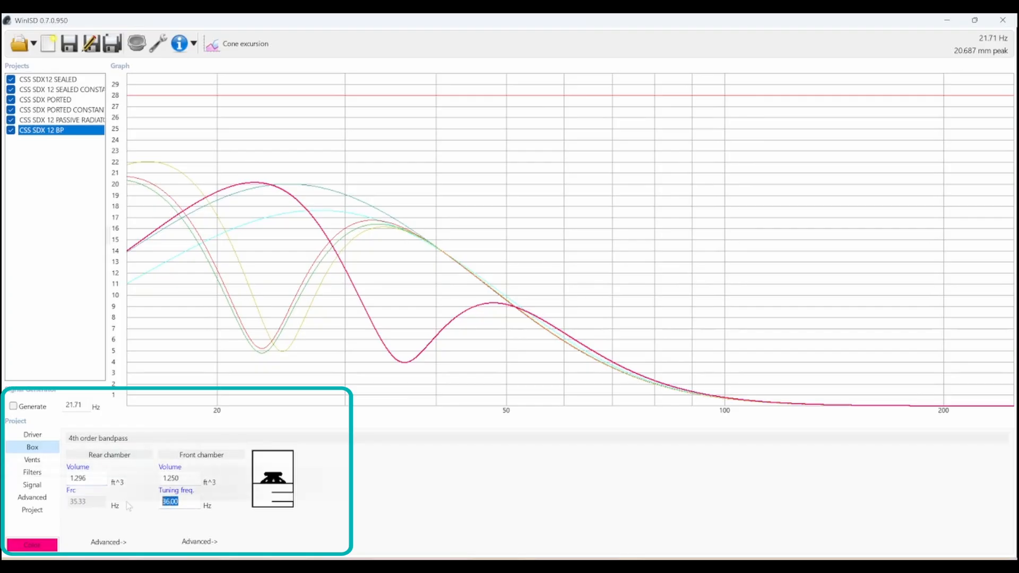
key(Up)
key(Up)
key(Down)
key(Down)
key(Down)
key(Down)
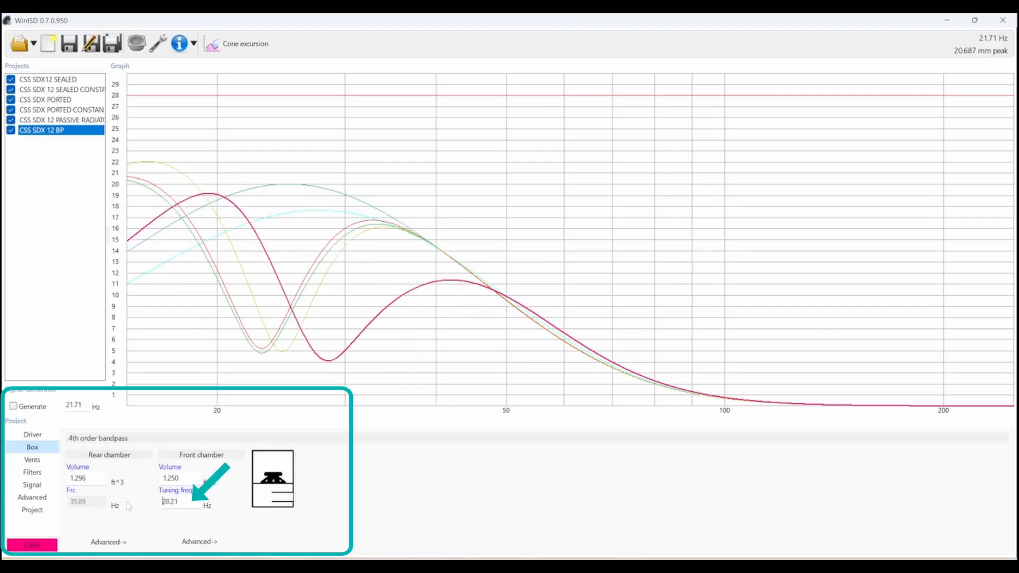
Display the Front port - Air velocity graph for the bandpass box and check its peak.
click(242, 44)
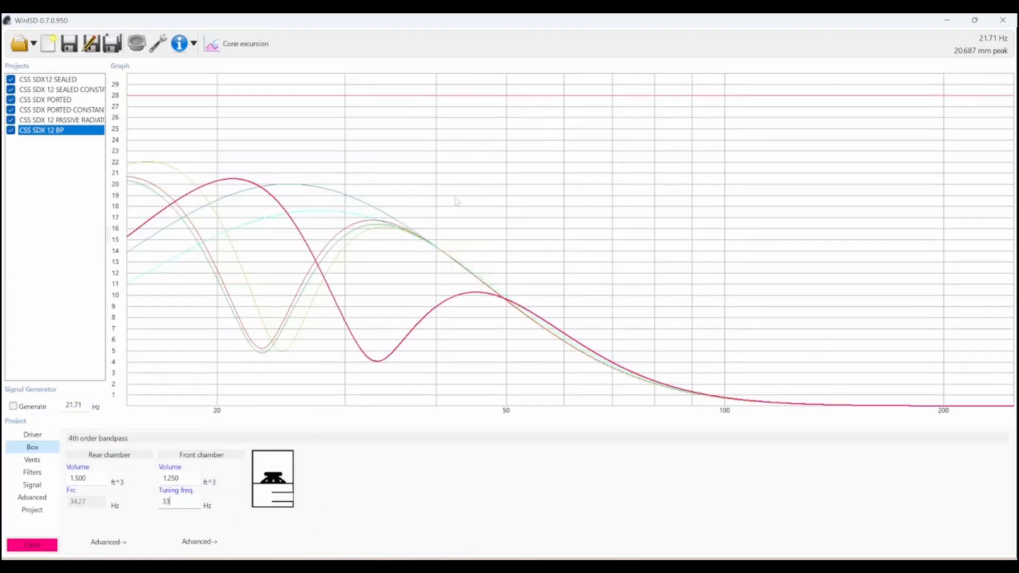
click(242, 43)
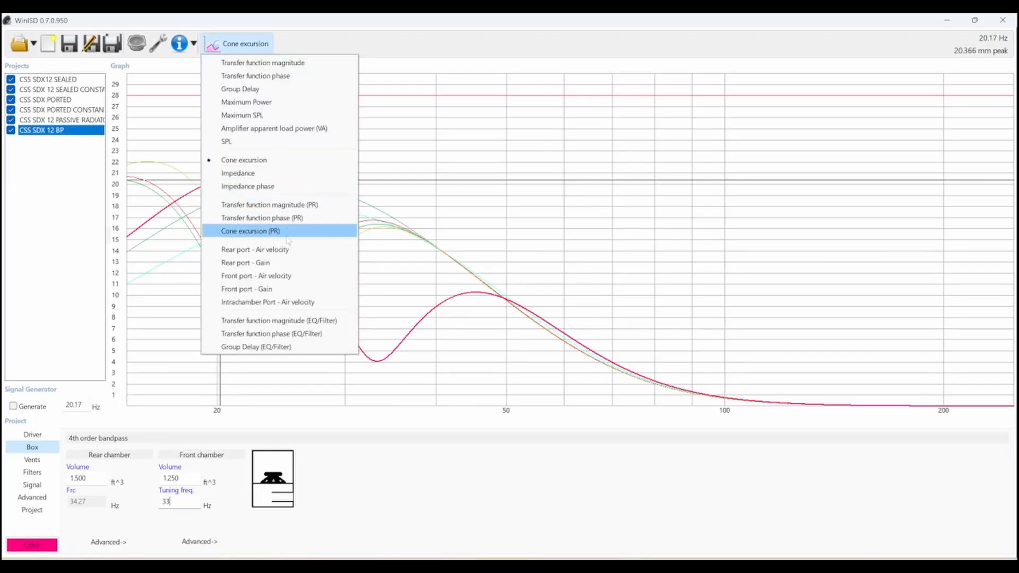
click(291, 276)
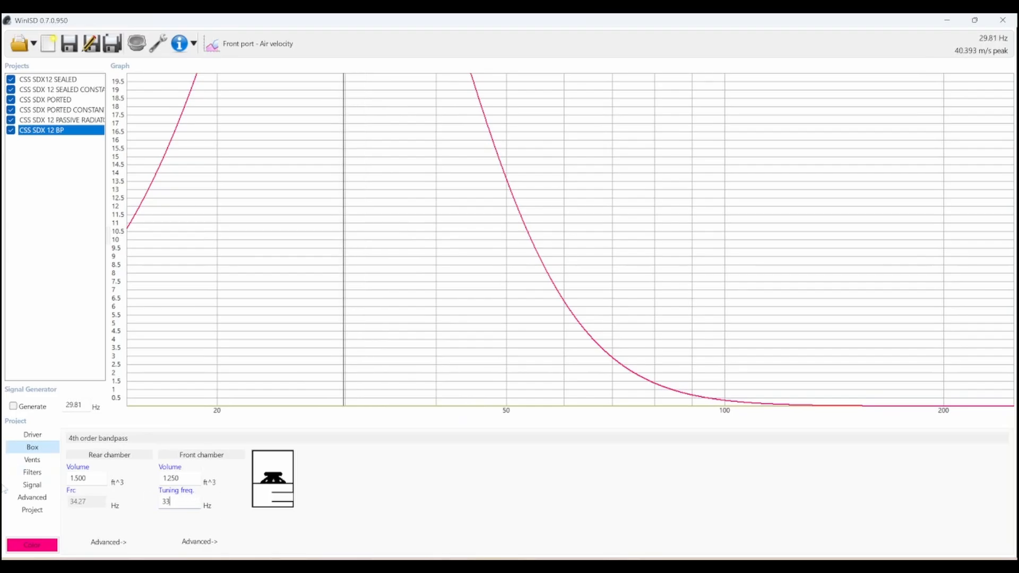
Change the front chamber vent to a rectangular shape and size it 2.75 x 10 in.
click(30, 460)
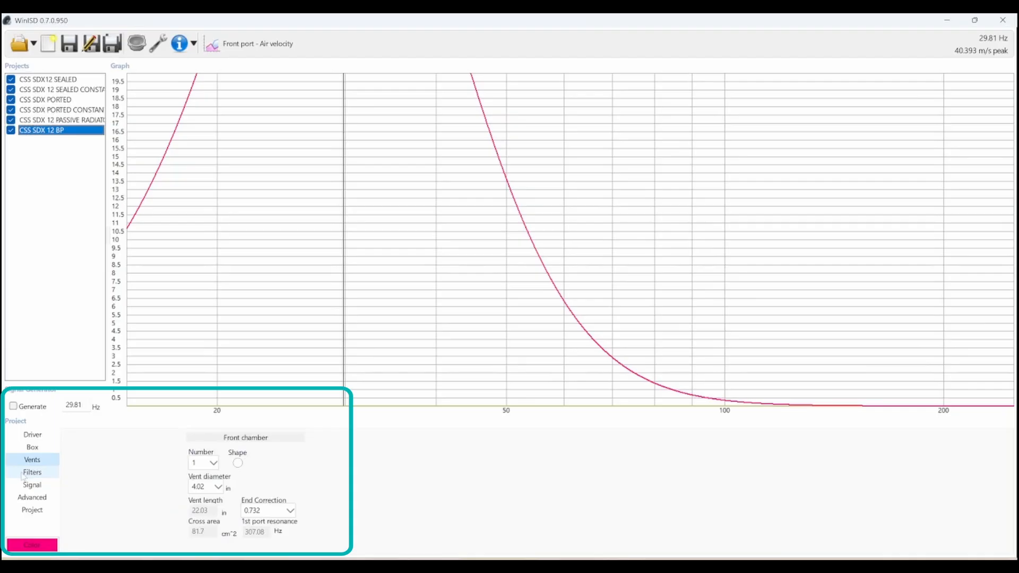
click(237, 463)
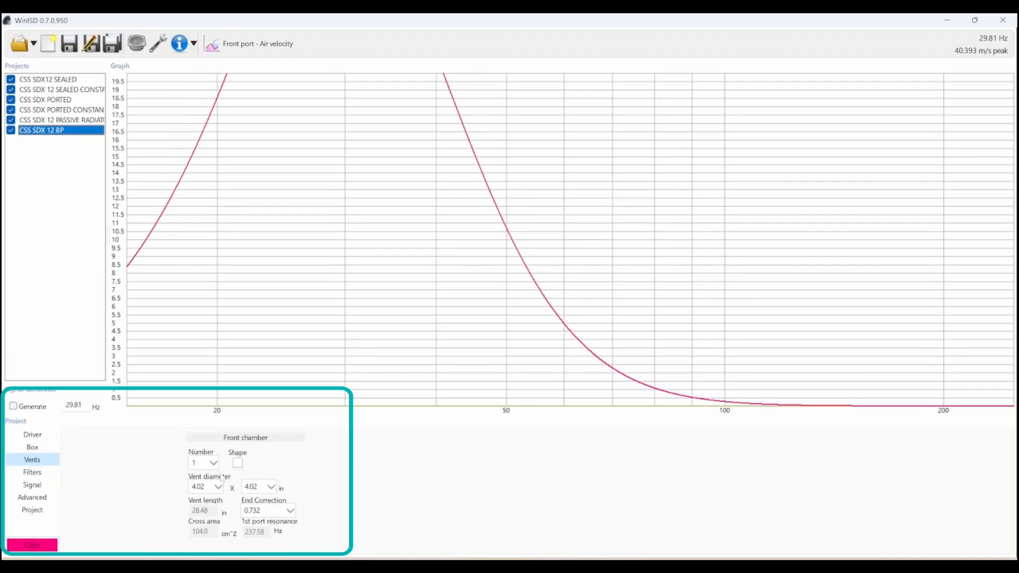
double_click(199, 486)
text(2.5)
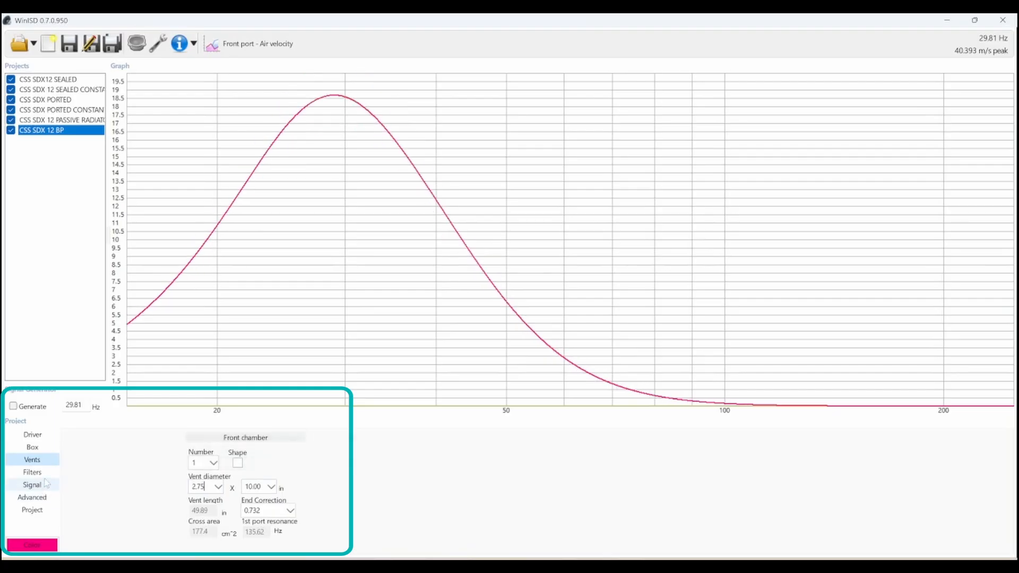
Set the bandpass project's system input power to 500 W.
click(45, 486)
double_click(262, 451)
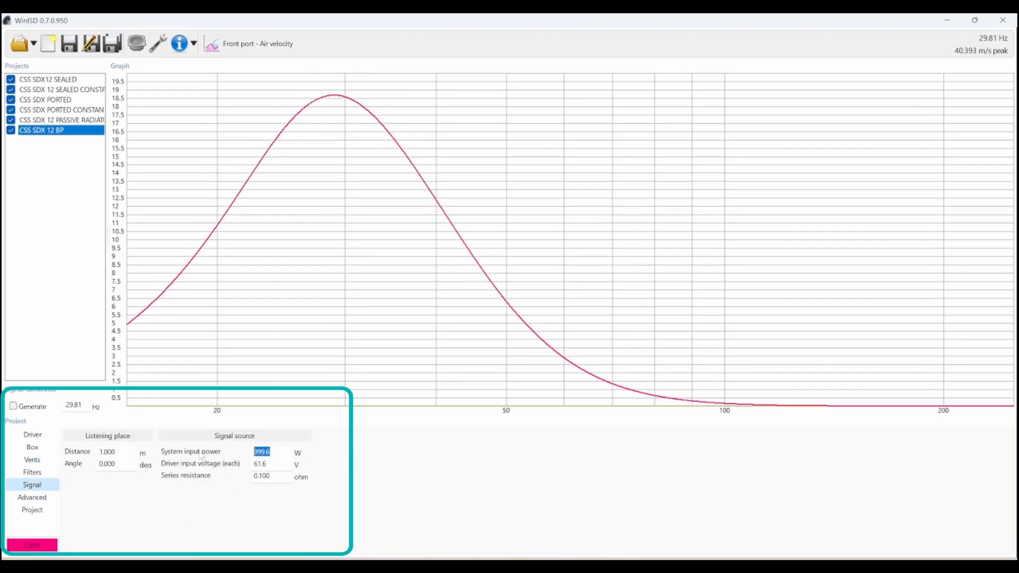
text(500)
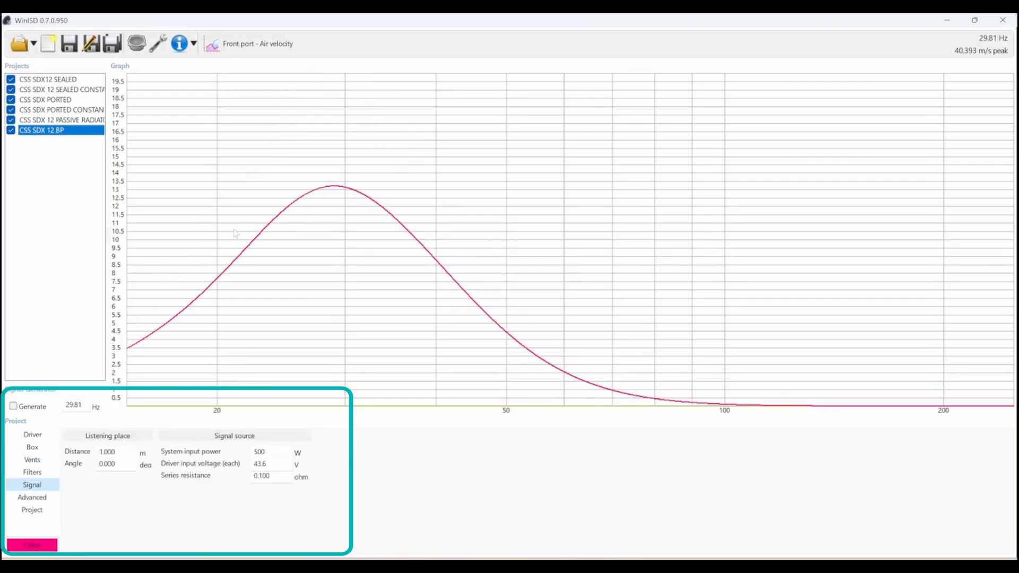
Resize the rectangular front chamber vent to 2.125 x 10 in and review the box's chamber settings.
click(32, 460)
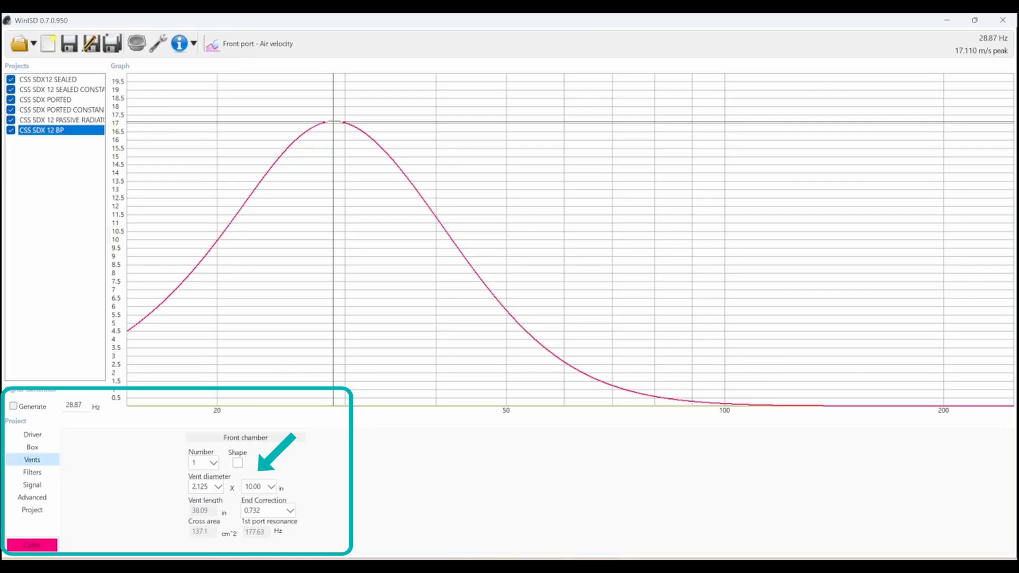
key(Tab)
click(33, 447)
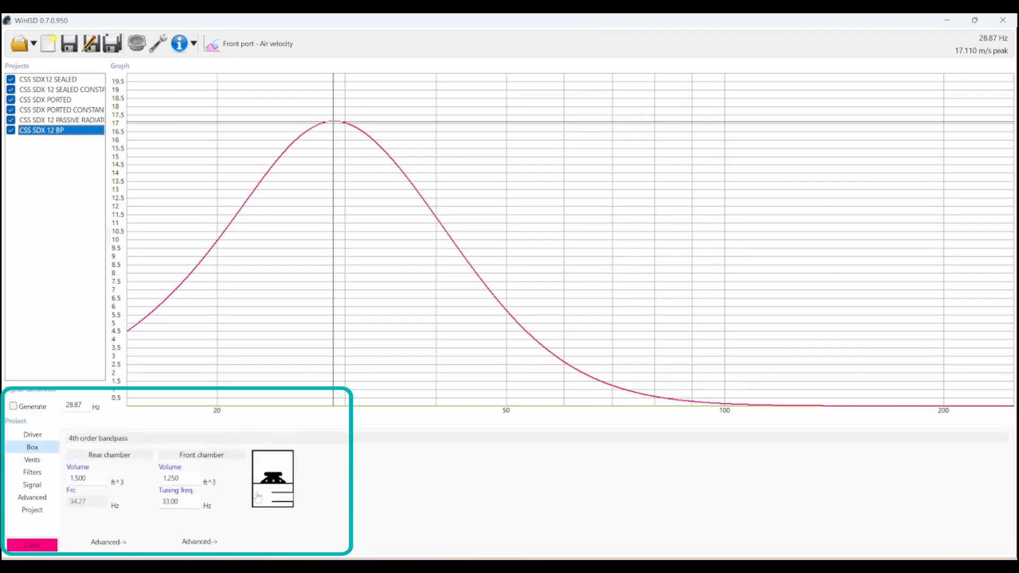
Display the Group Delay graph and check the bandpass box's curve against the other enclosures below about 30 Hz.
drag(187, 479, 154, 489)
click(250, 43)
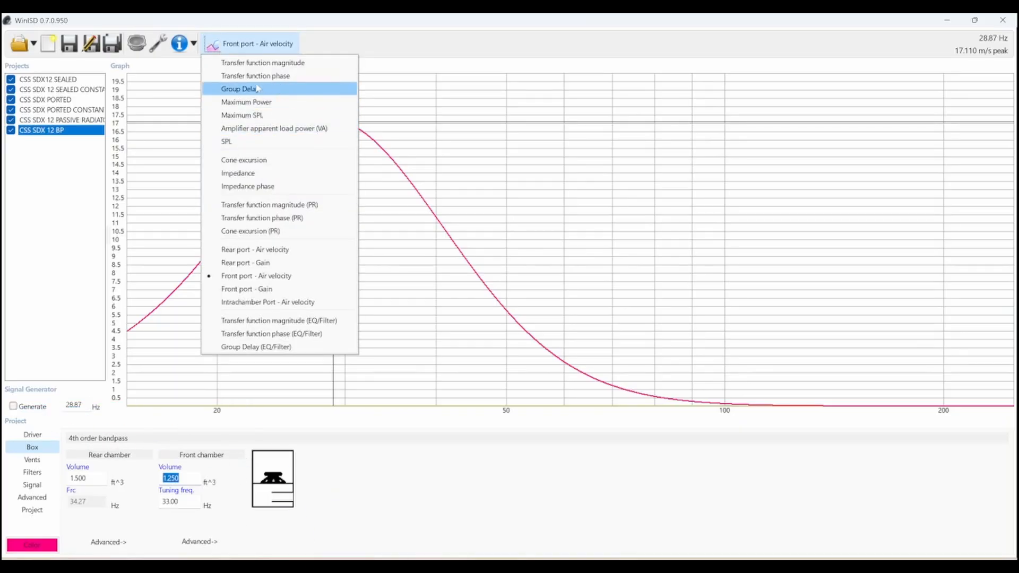
click(240, 89)
drag(447, 281, 307, 219)
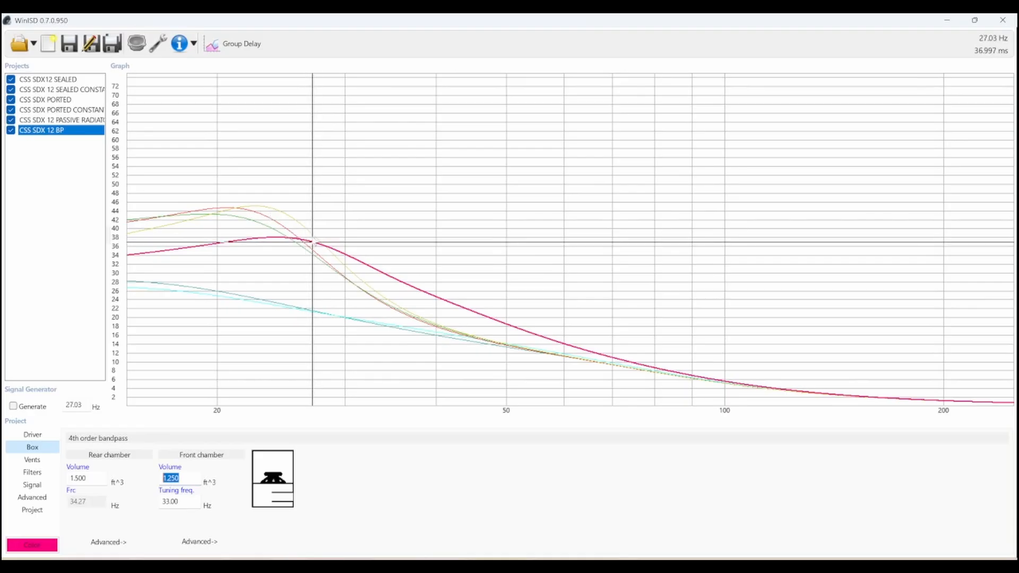
click(259, 217)
drag(260, 214, 305, 225)
Try different front chamber tuning frequencies for the 4th order bandpass box against the group delay curve.
key(Tab)
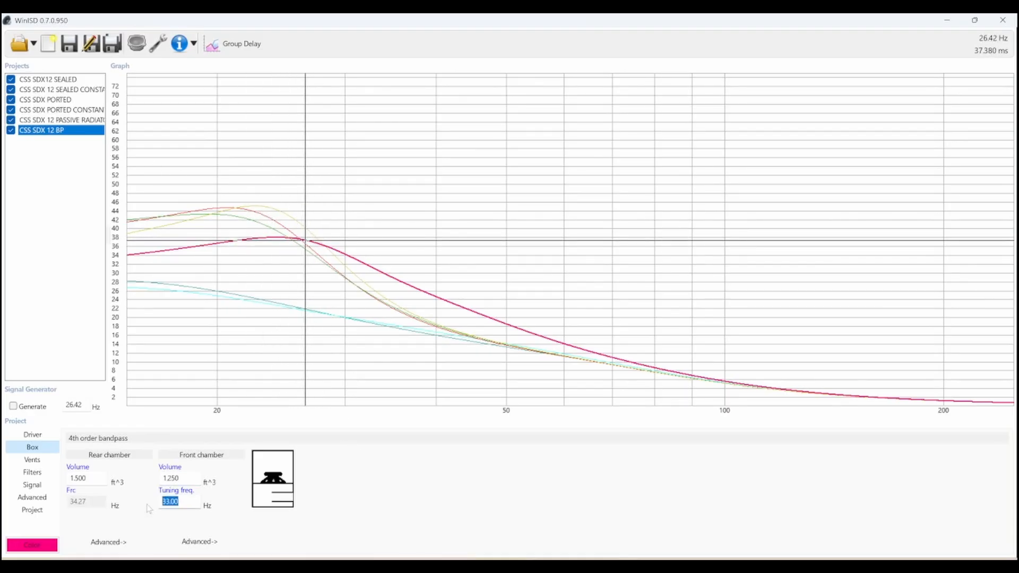
text(25.85)
key(Up)
key(Up)
key(Up)
key(Up)
key(Up)
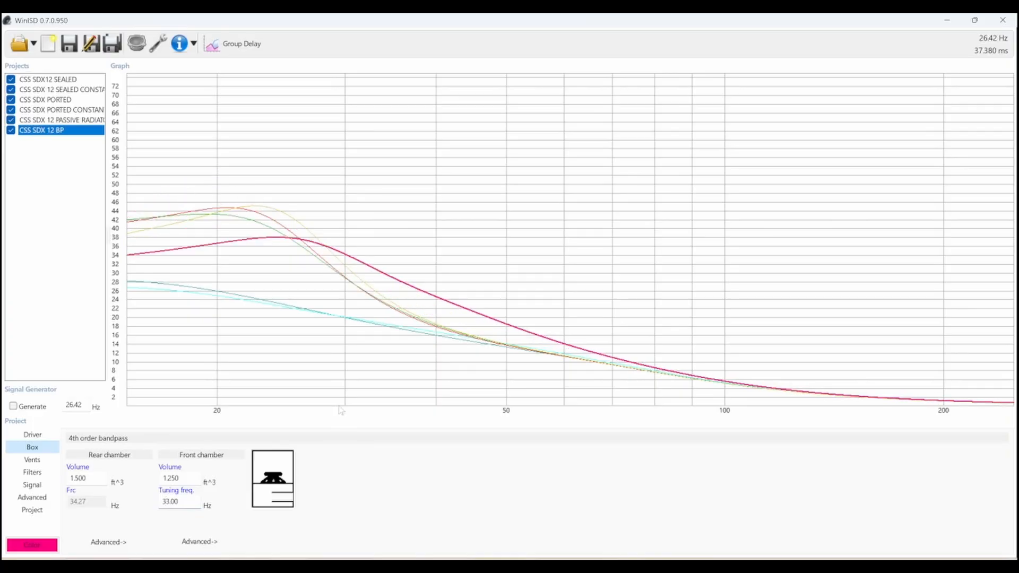
drag(178, 478, 139, 482)
key(Home)
Set the bandpass project's system input power to 1000 W and compare its SPL curve with the other enclosures.
click(238, 44)
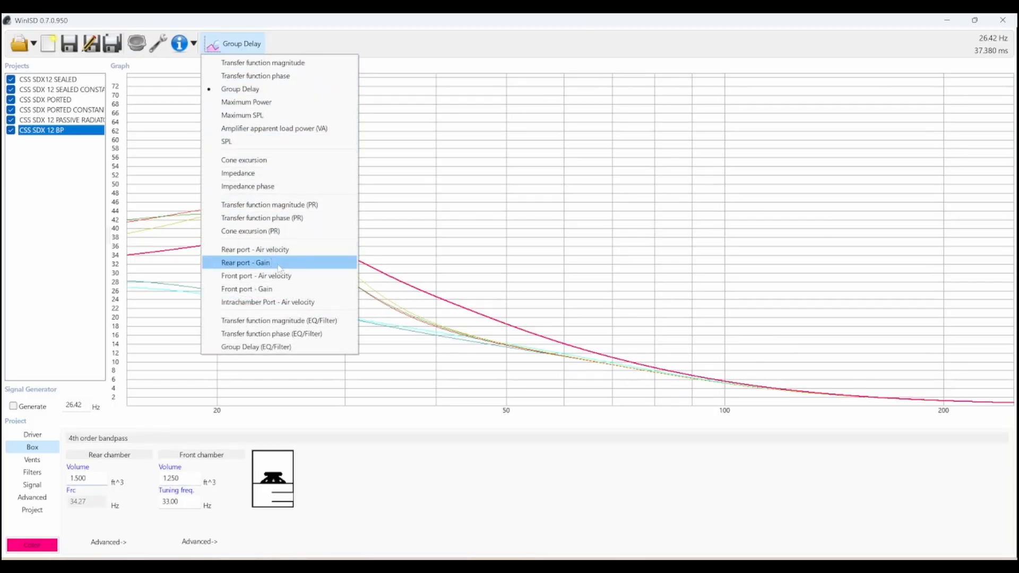
click(226, 141)
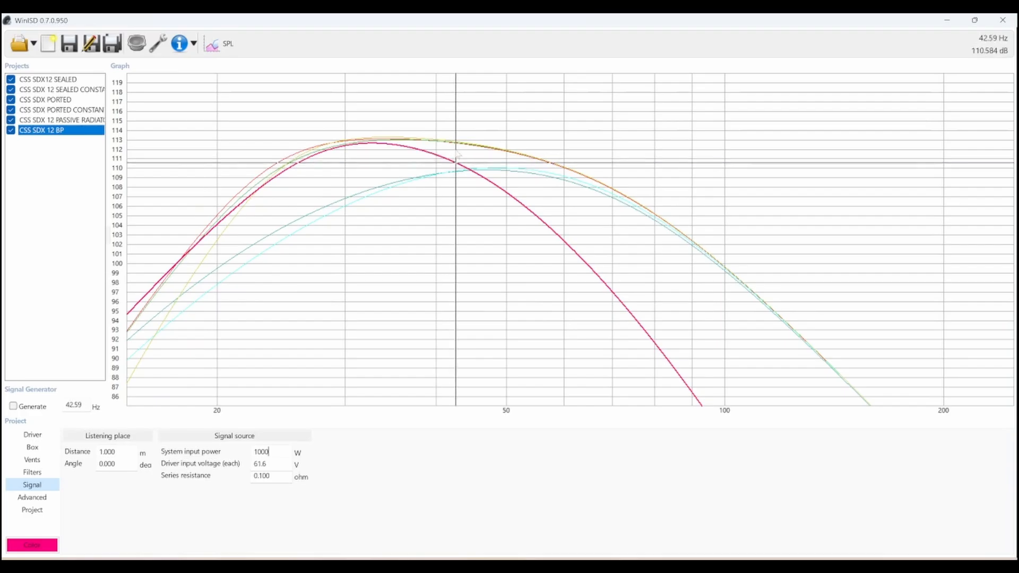
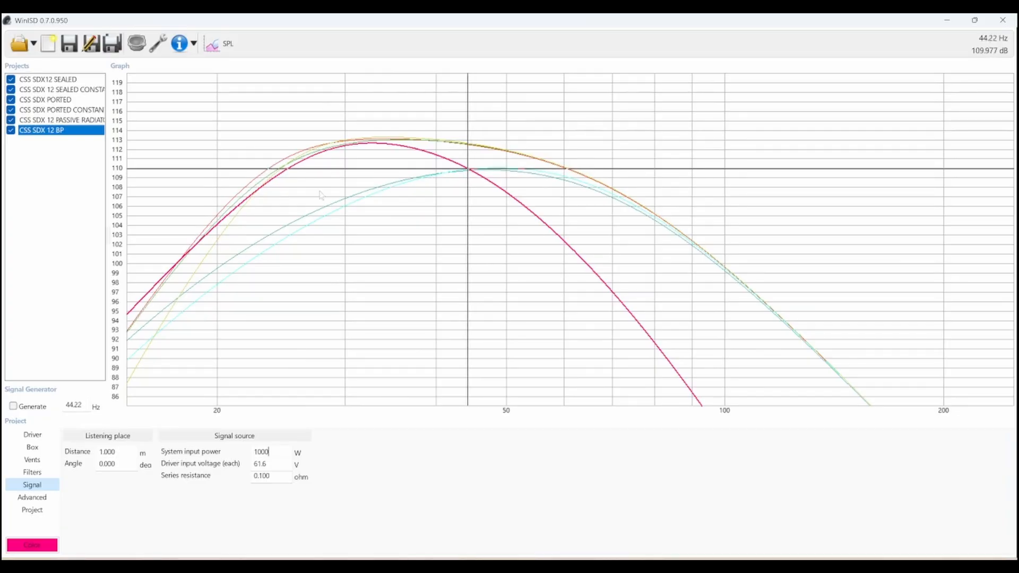
click(220, 44)
click(511, 136)
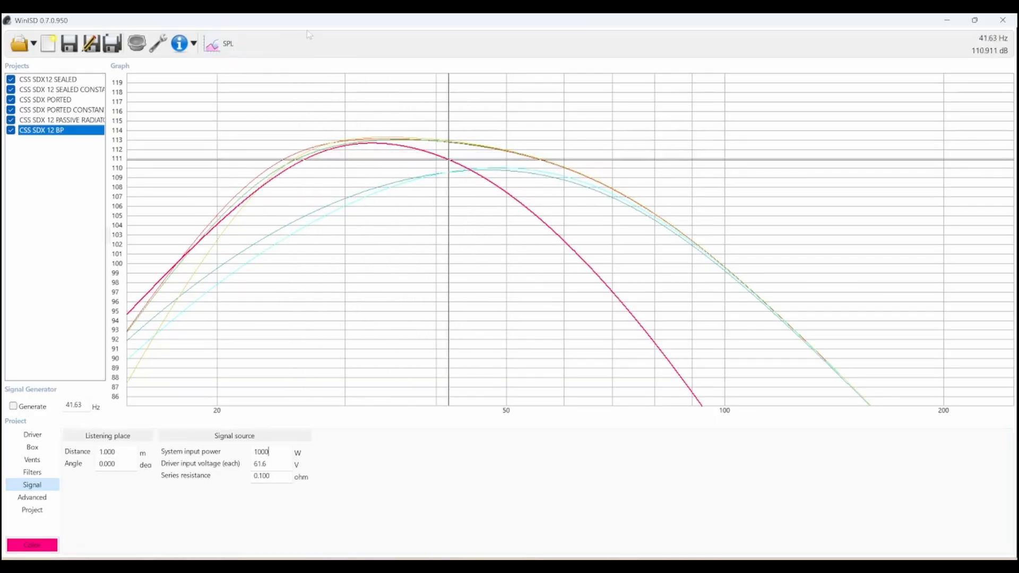
click(229, 44)
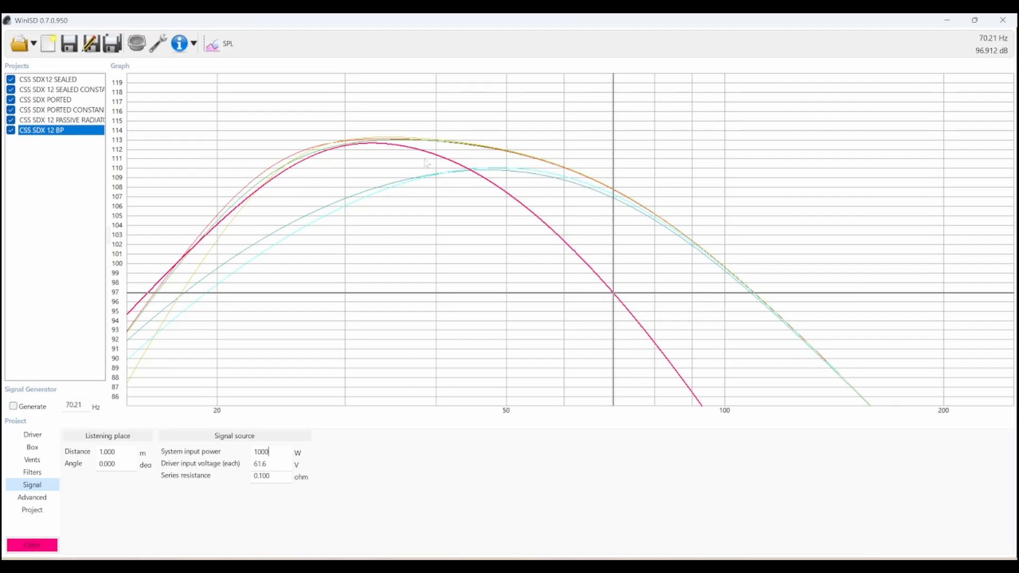
drag(496, 183, 455, 162)
click(346, 148)
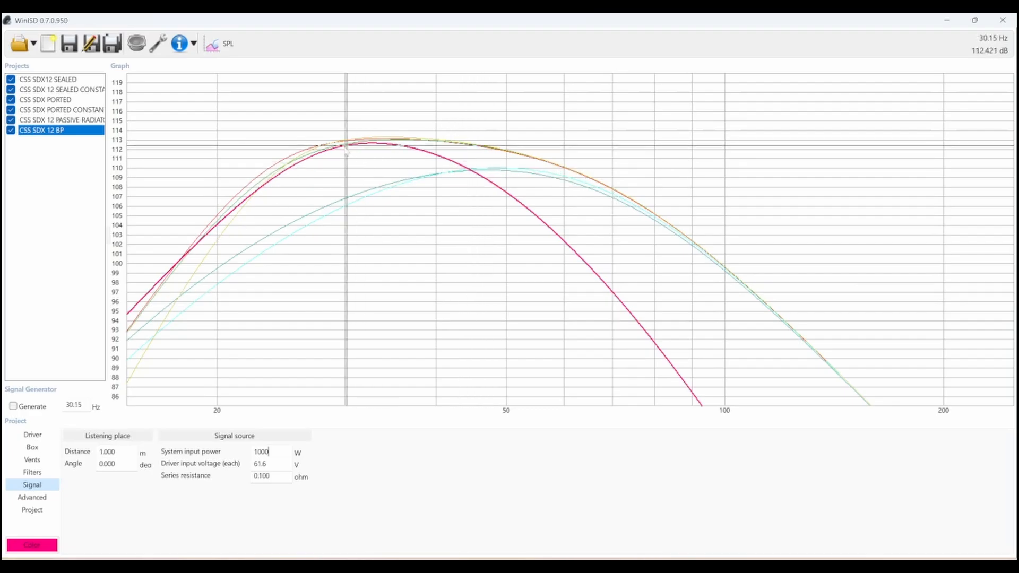
drag(346, 149, 394, 142)
click(33, 434)
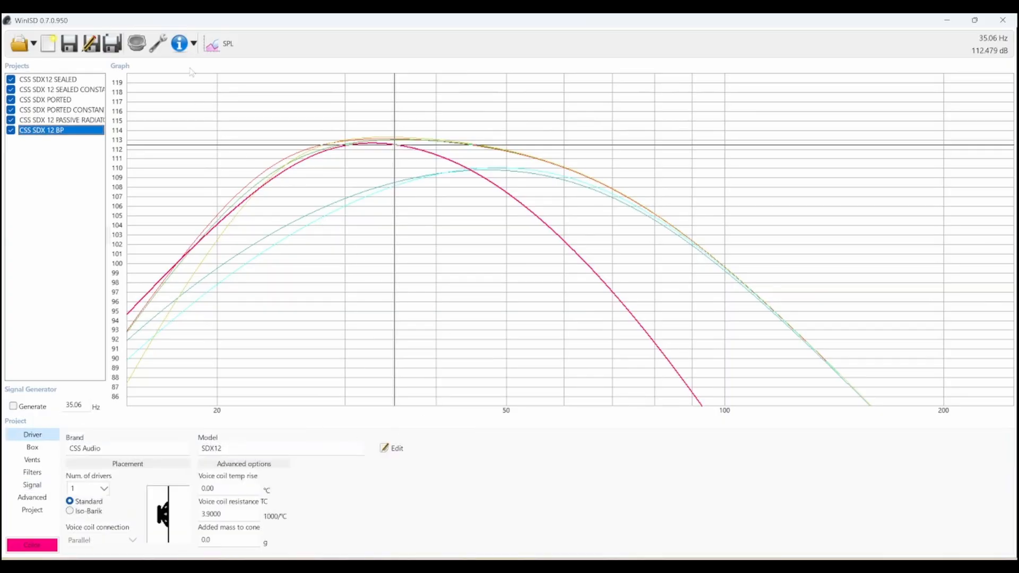
Create a 6th order bandpass project for one normally placed CSS Audio SDX12, named CSS SDX 12 6th Order.
click(48, 44)
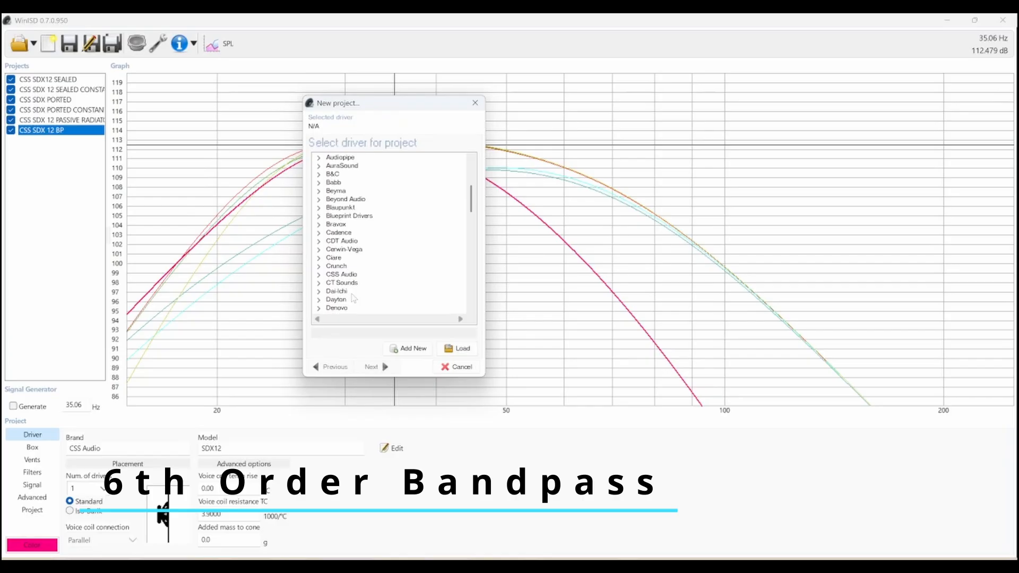
click(319, 275)
click(347, 291)
click(378, 366)
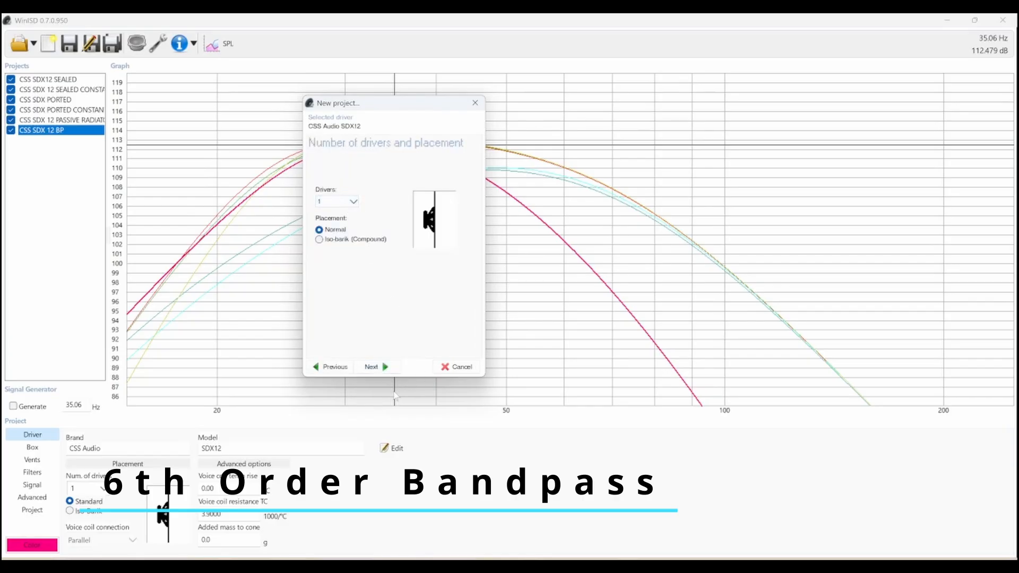
click(374, 366)
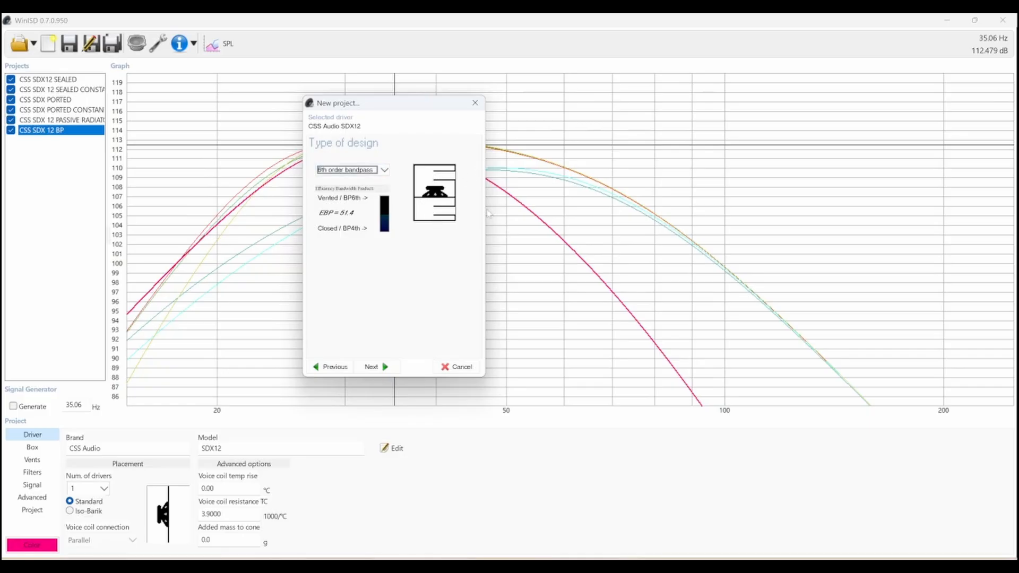
click(374, 367)
click(352, 172)
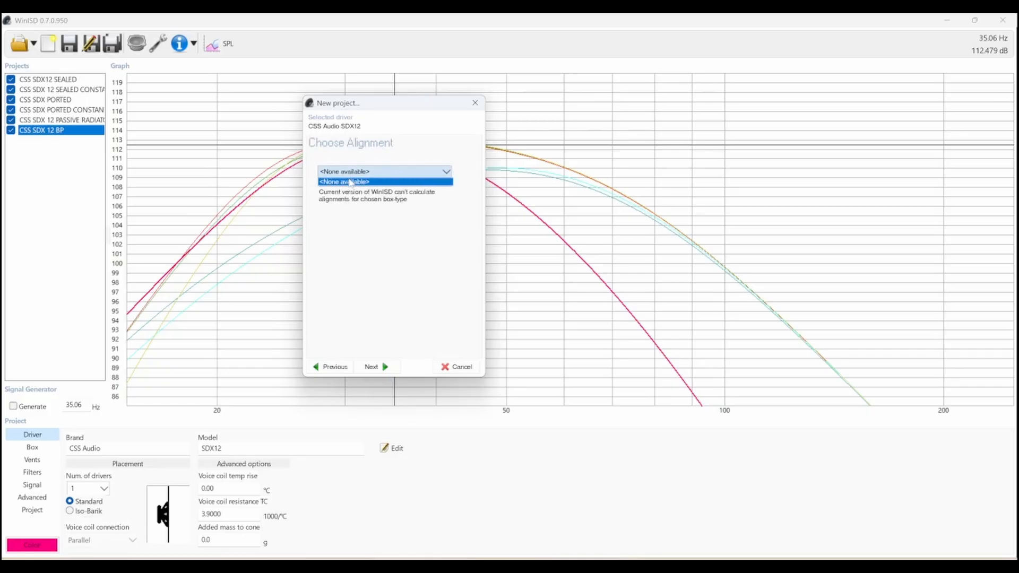
click(387, 367)
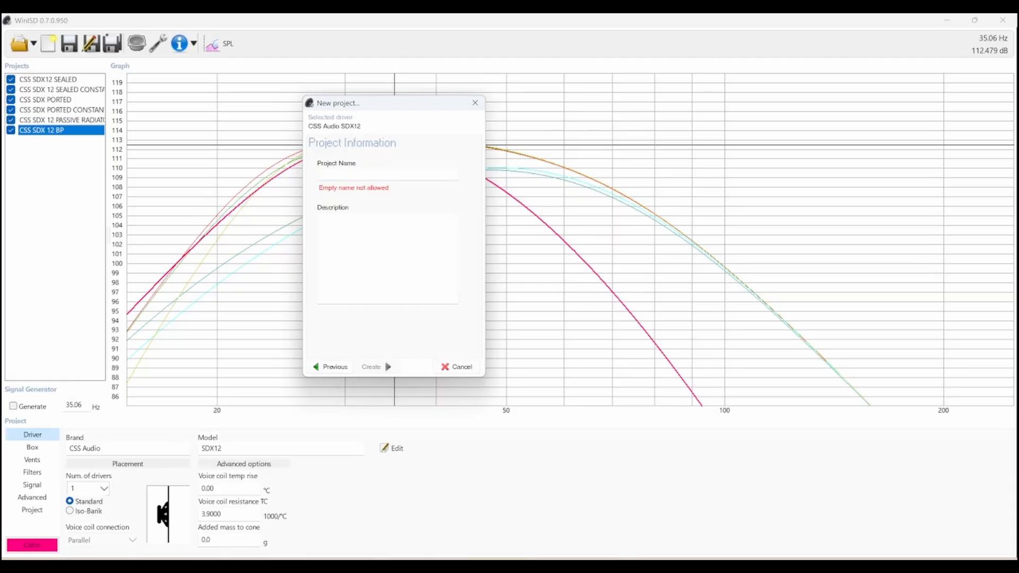
text(CSS SDX 12 6th Order)
click(372, 367)
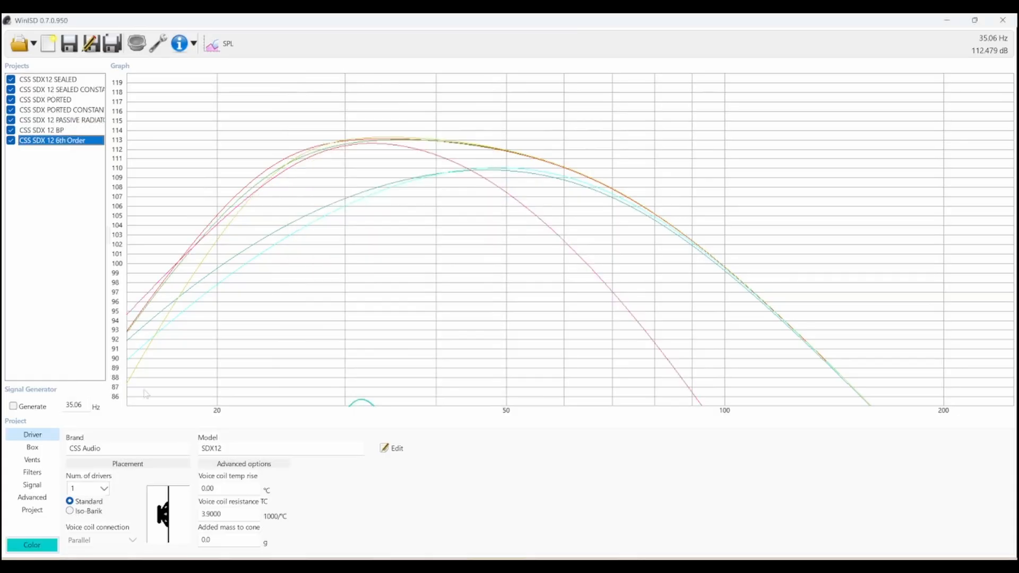
Add a 20 Hz second-order Butterworth highpass and a 70 Hz fourth-order Linkwitz-Riley lowpass filter to the 6th order project.
click(39, 485)
click(40, 473)
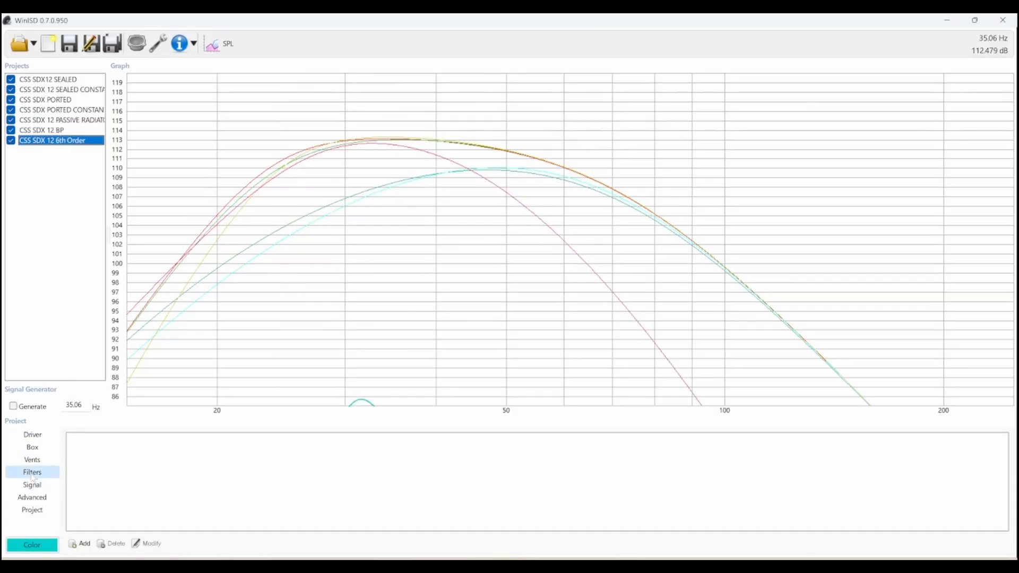
click(79, 543)
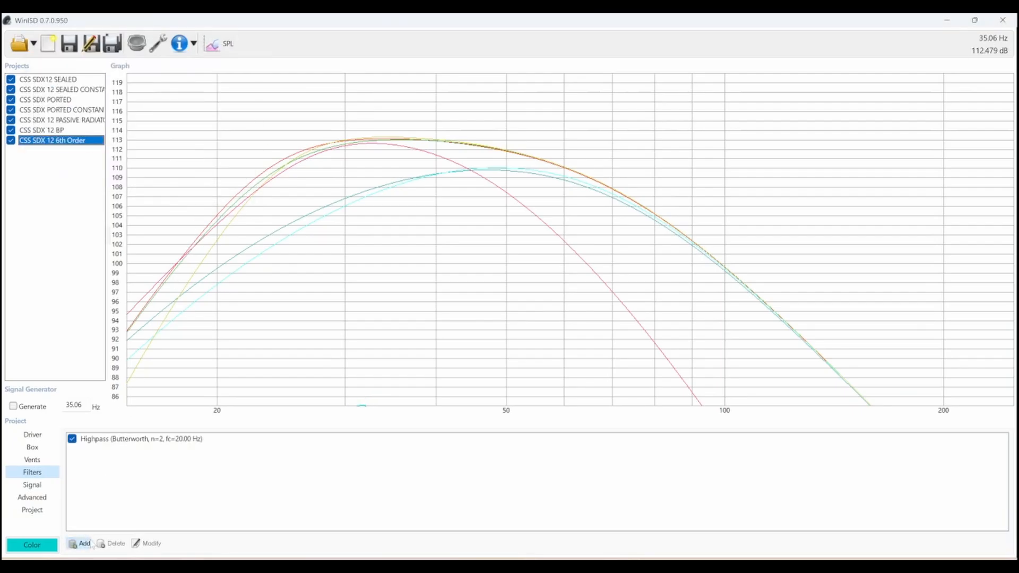
click(80, 544)
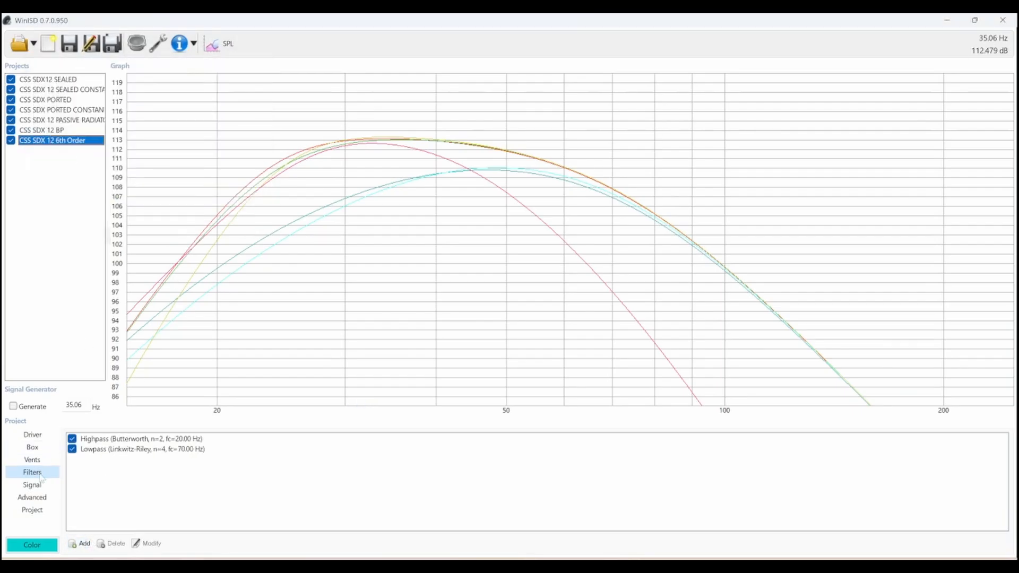
Set the 6th order project's system input power to 1000 W.
click(33, 485)
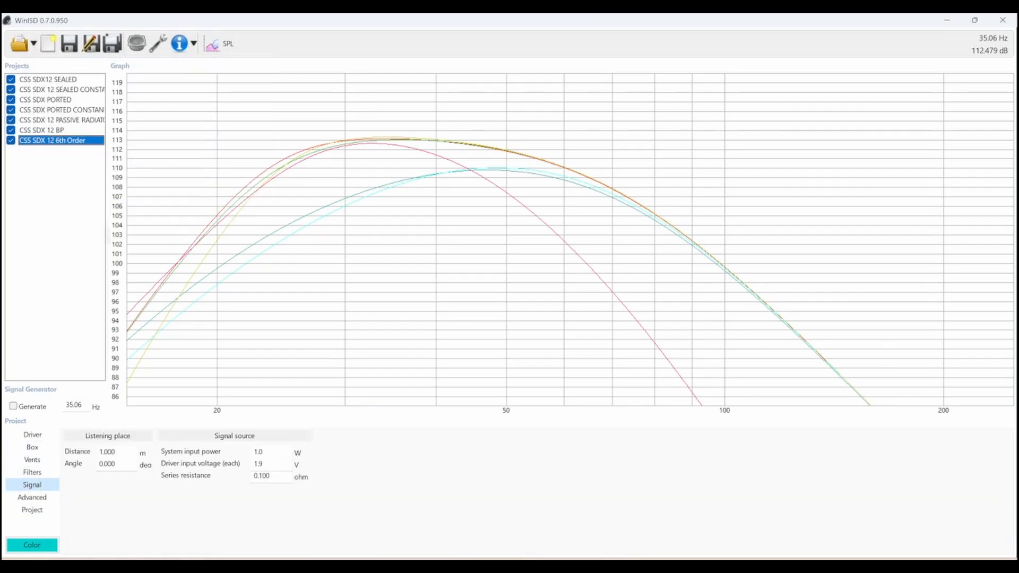
drag(267, 453, 242, 460)
text(1000)
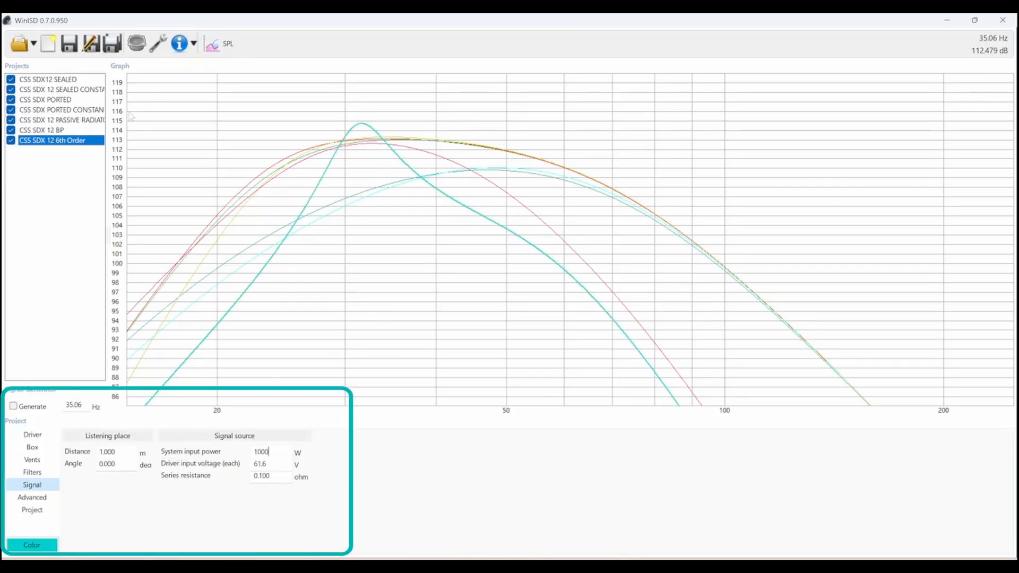
Review the rear and front chamber volumes and tuning frequencies of the 6th order bandpass box.
drag(163, 478, 176, 479)
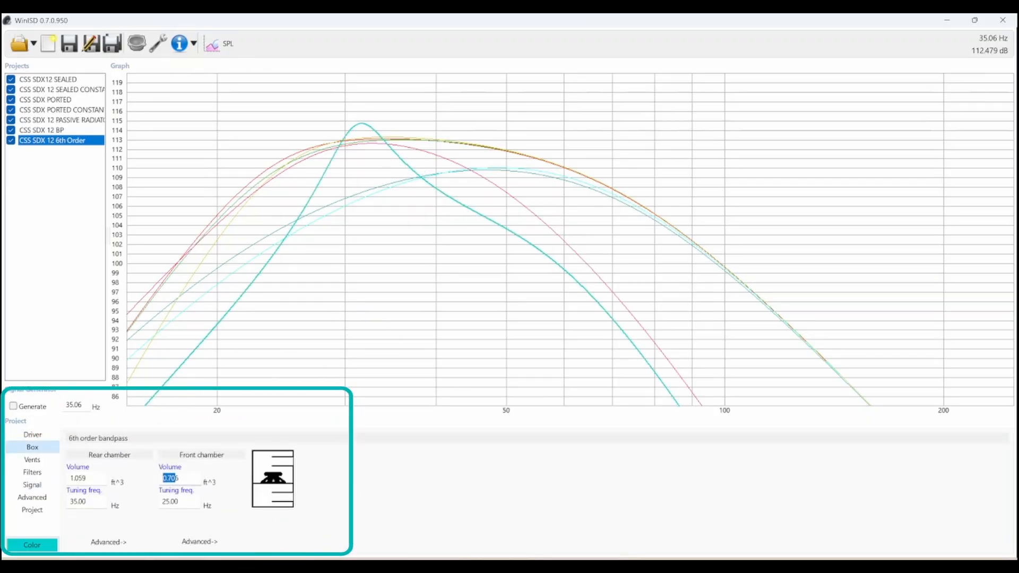
drag(92, 479, 57, 475)
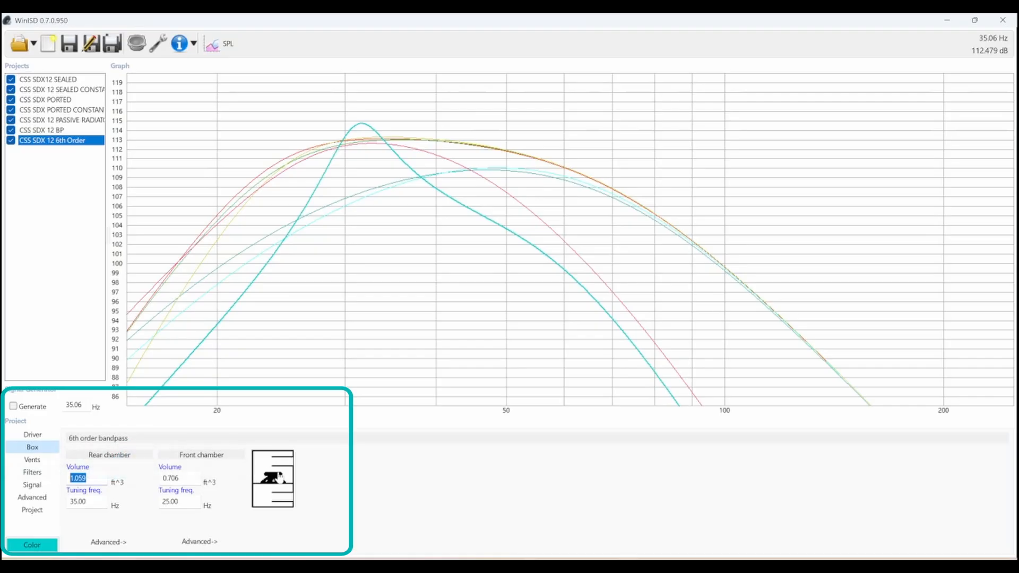
drag(90, 502, 57, 503)
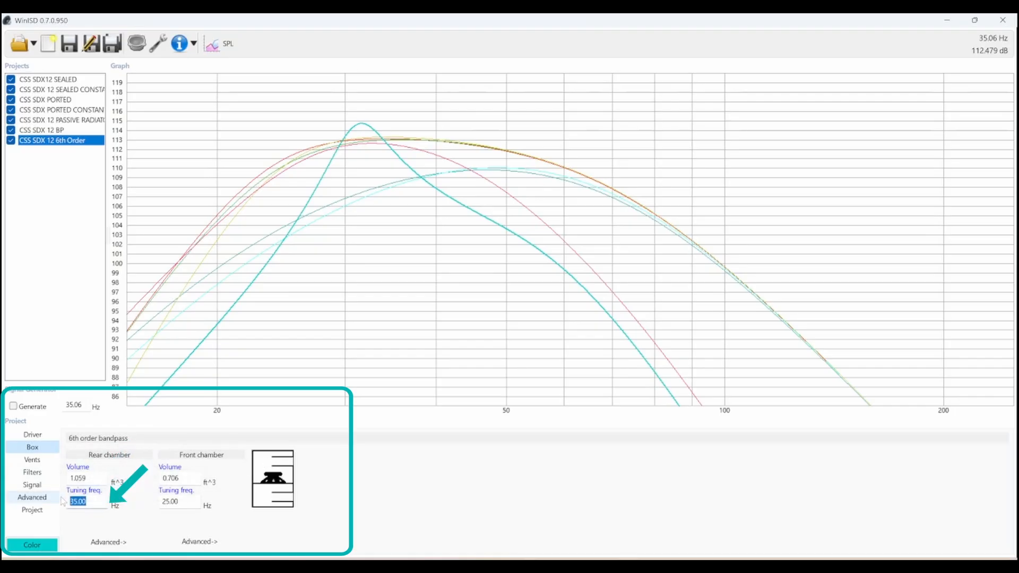
drag(184, 480, 154, 480)
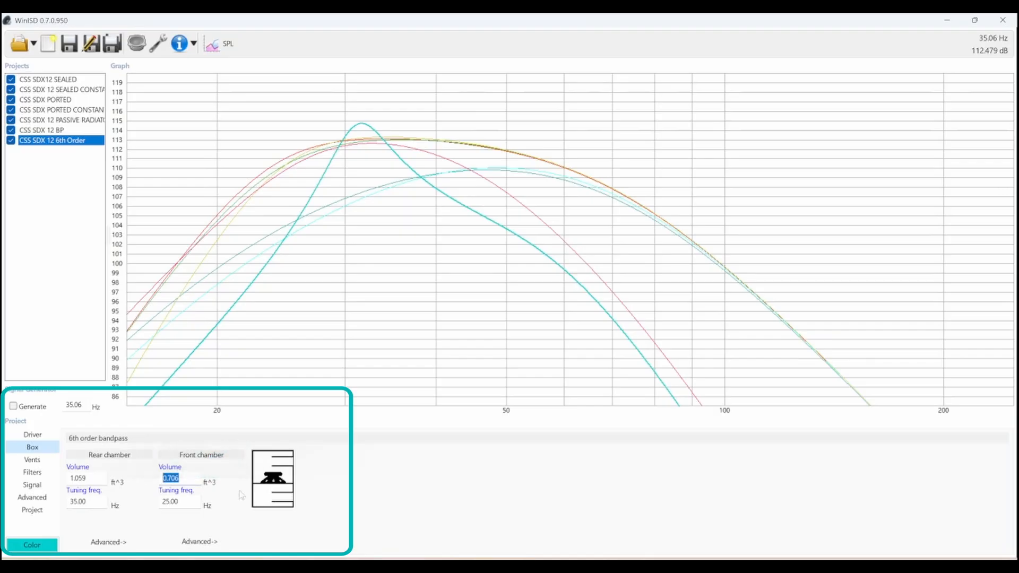
drag(179, 502, 171, 502)
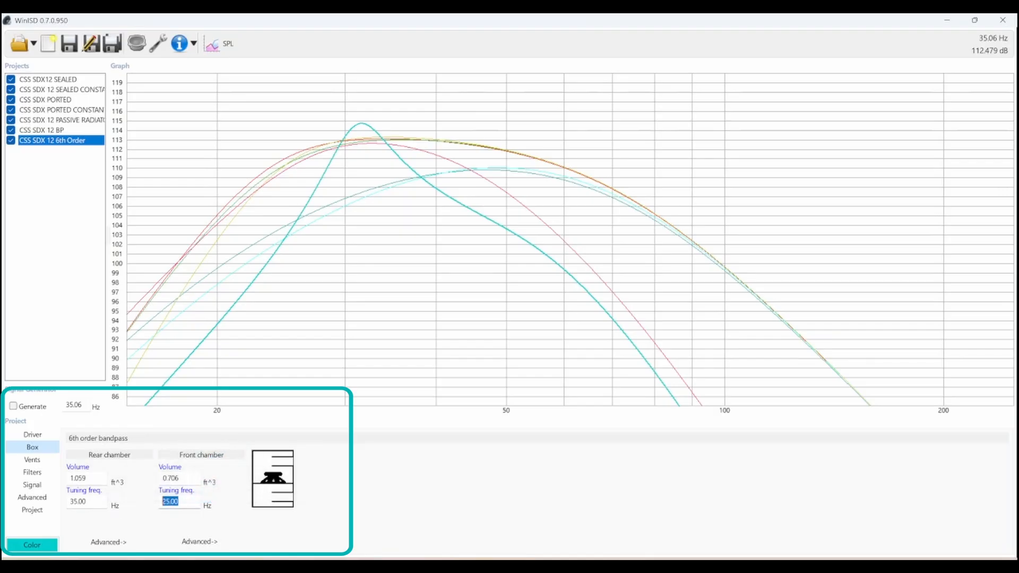
Lower the rear chamber's tuning frequency to 20.57 Hz and raise the front chamber's to 47.17 Hz.
drag(90, 502, 56, 501)
text(25)
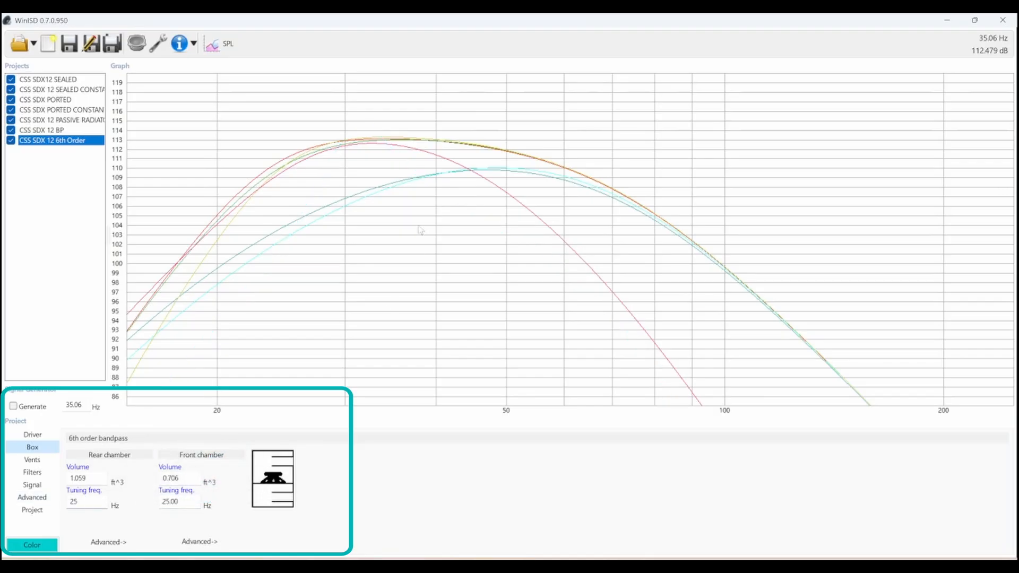
scroll(85, 502, down, 4)
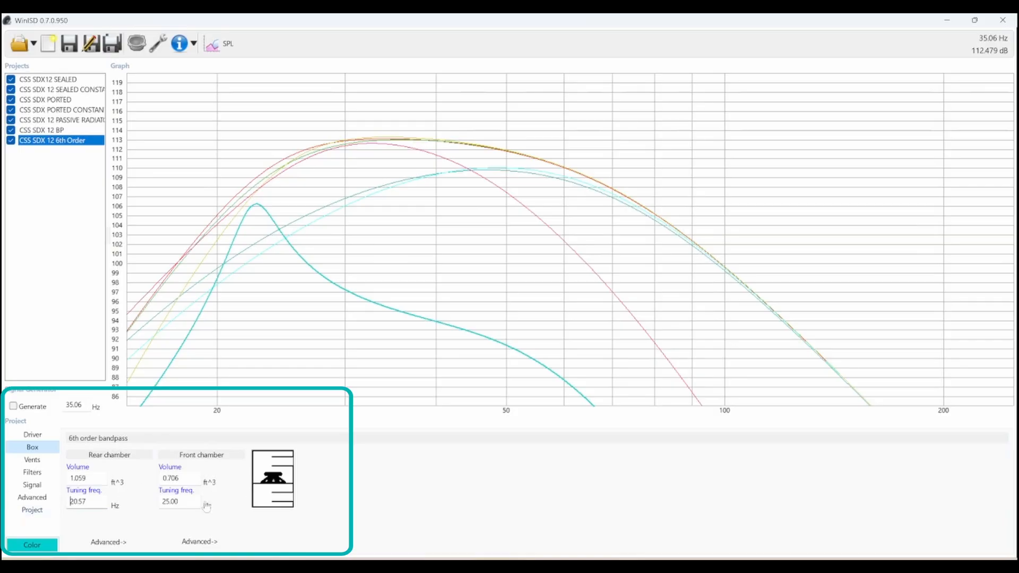
click(183, 502)
scroll(180, 502, up, 8)
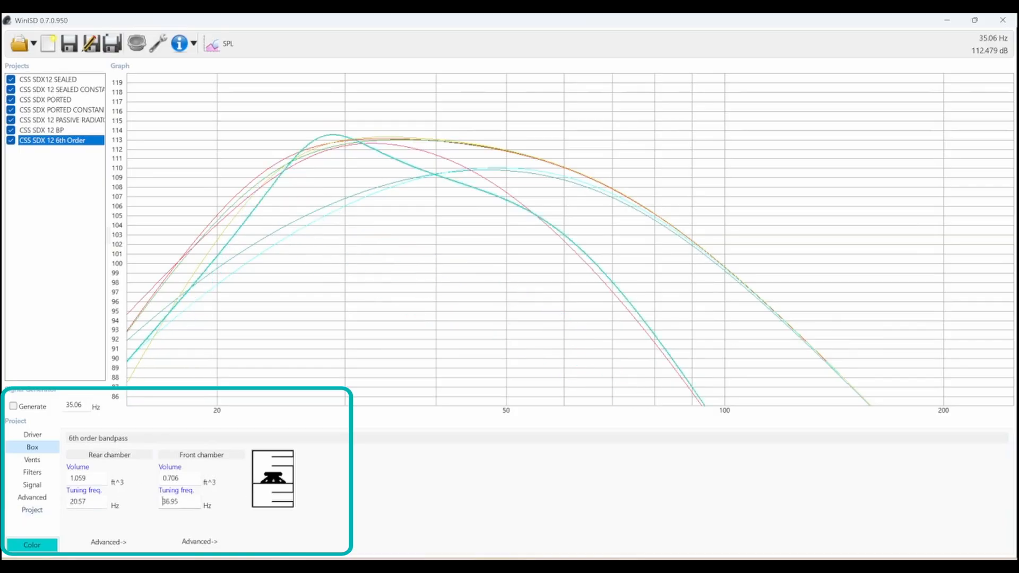
scroll(180, 502, up, 3)
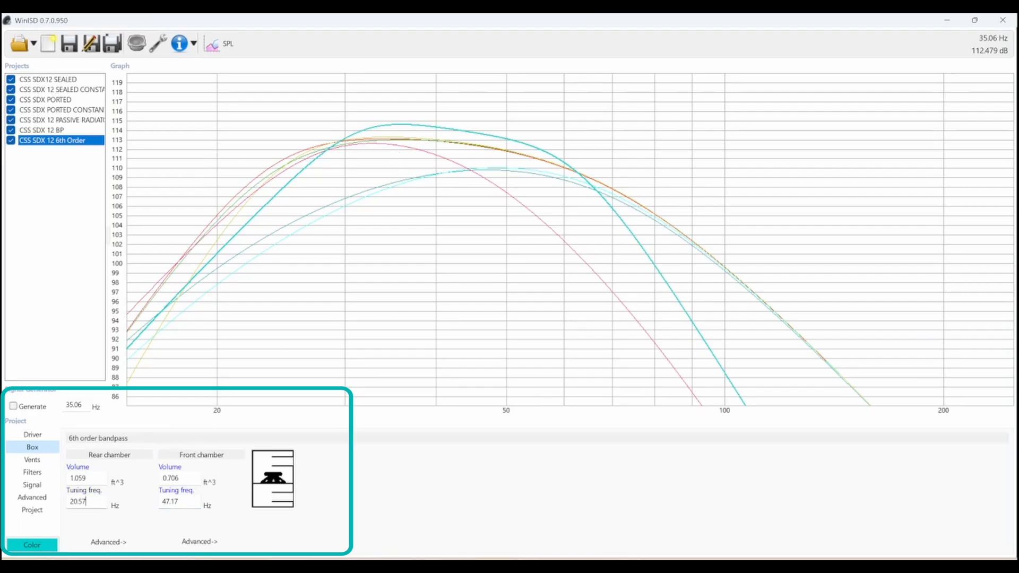
Refine the rear chamber to 1.419 ft^3 tuned to 16.92 Hz and the front chamber to 0.672 ft^3 tuned to 52.01 Hz.
scroll(85, 502, down, 4)
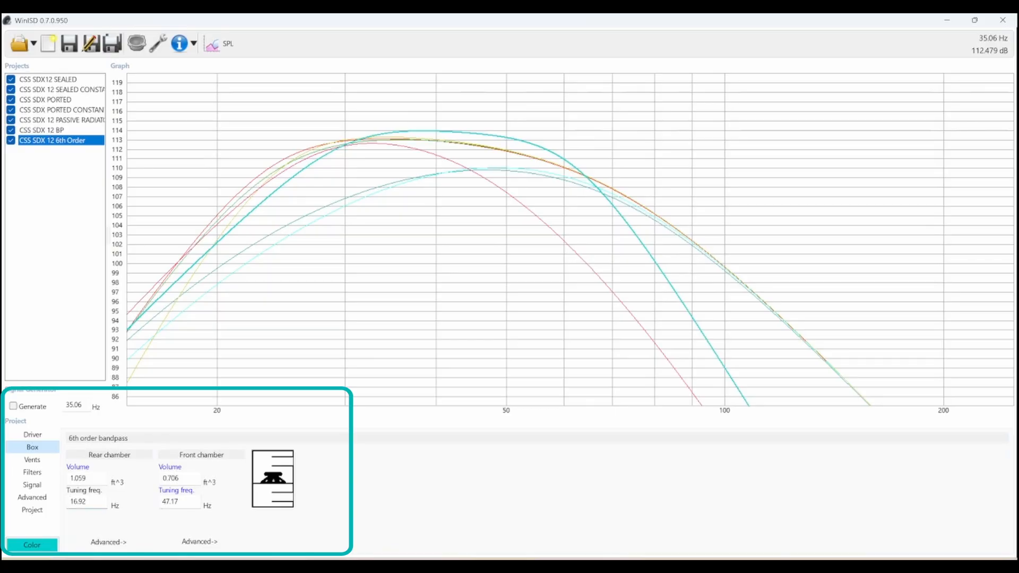
scroll(180, 502, down, 1)
scroll(181, 502, up, 2)
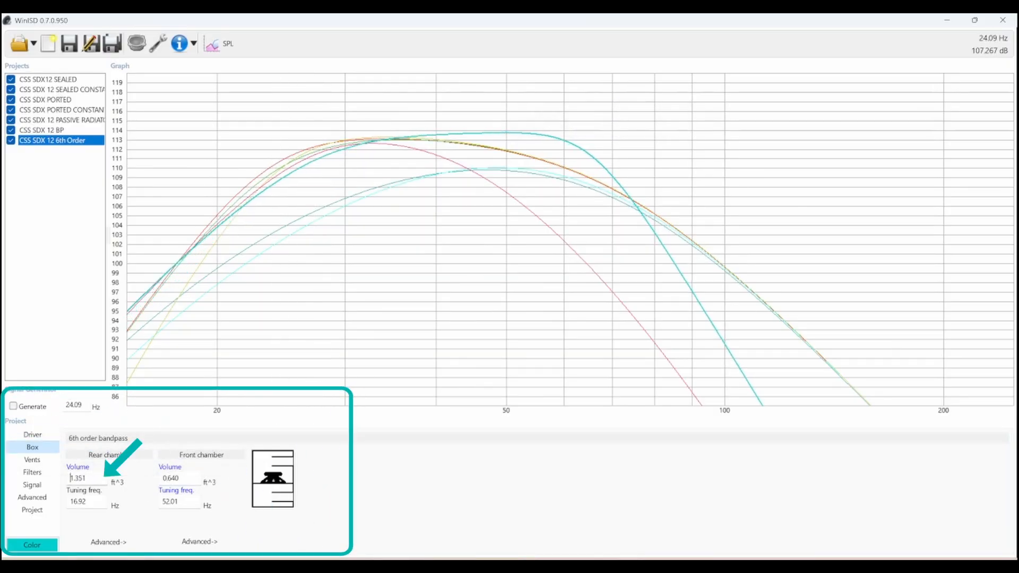
key(Up)
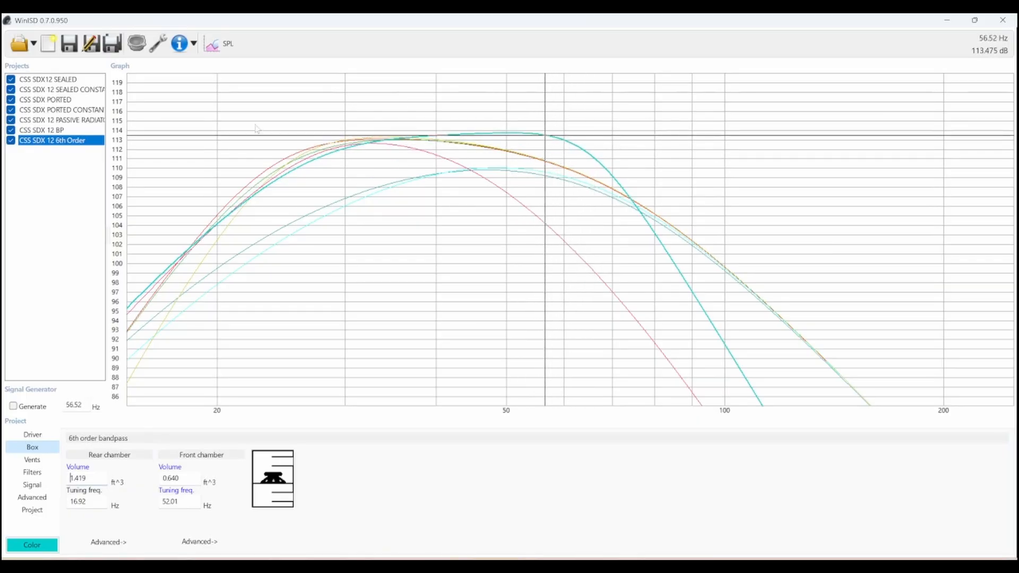
key(Tab)
key(Tab)
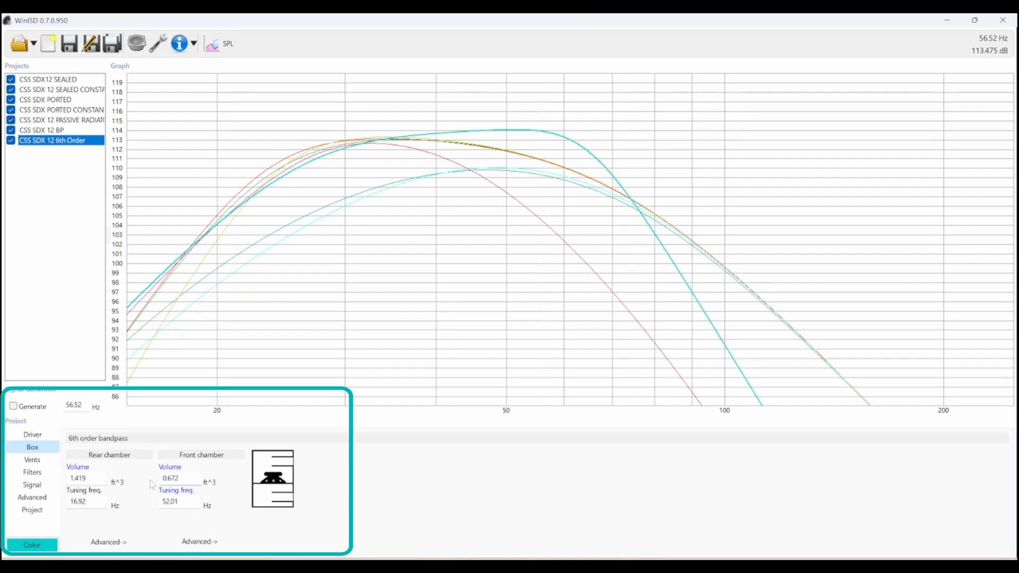
Lower the rear chamber's tuning frequency to 15.34 Hz and raise its volume to 3.099 ft^3.
text(15.34)
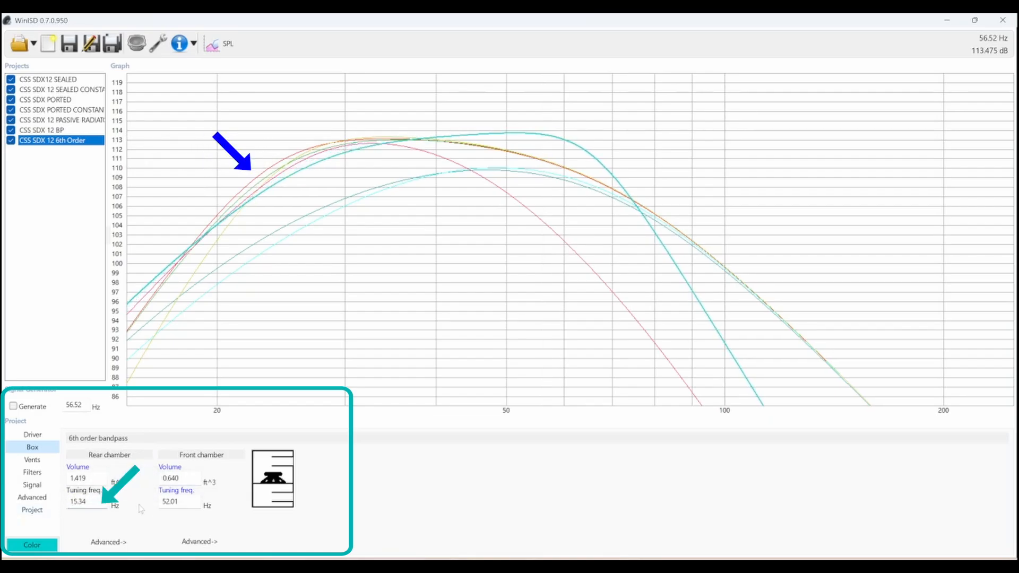
double_click(80, 478)
text(1.902)
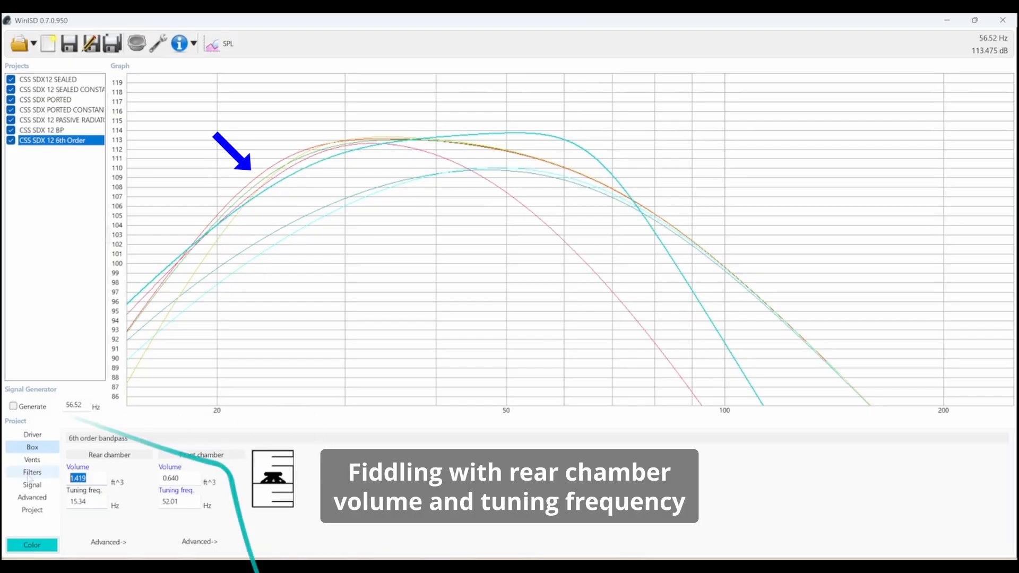
key(Down)
key(Down)
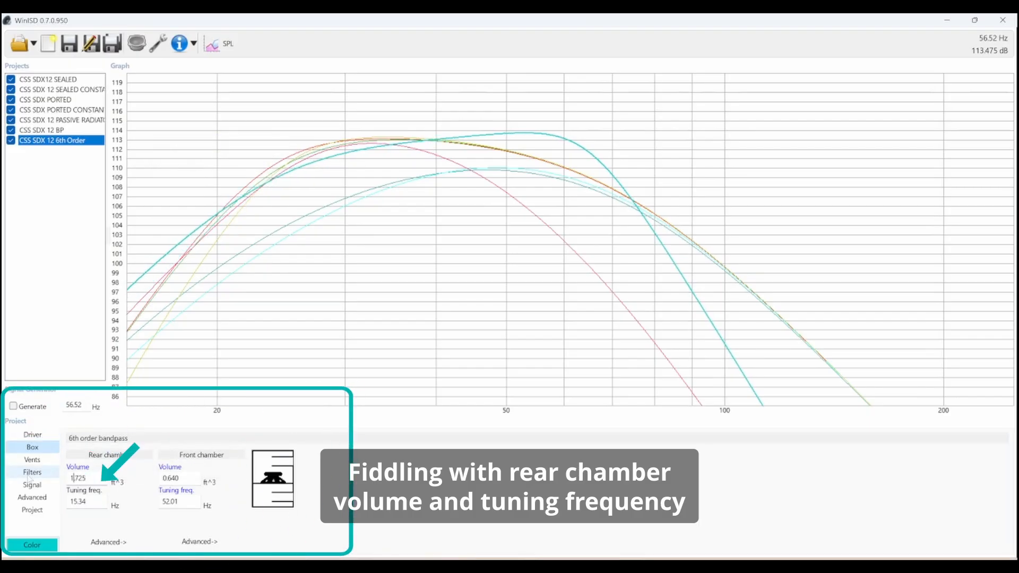
key(Up)
key(Up)
key(Up)
key(Up)
key(Up)
key(Up)
key(Up)
key(Up)
key(Up)
key(Up)
key(Up)
key(Up)
key(Up)
key(Up)
key(Up)
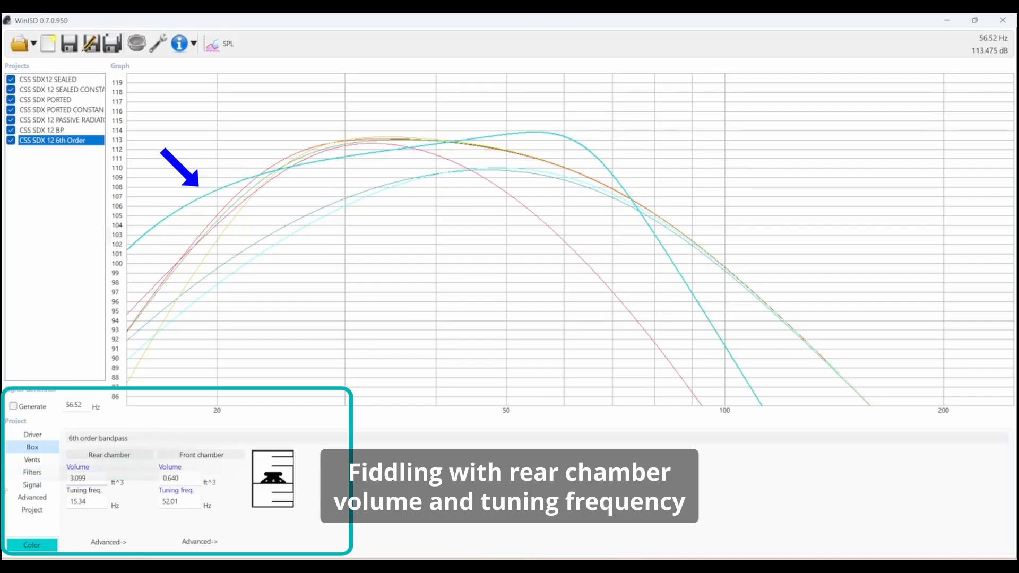
Try the rear chamber at a tuning frequency of 20.57 Hz, followed by 20 Hz.
key(Tab)
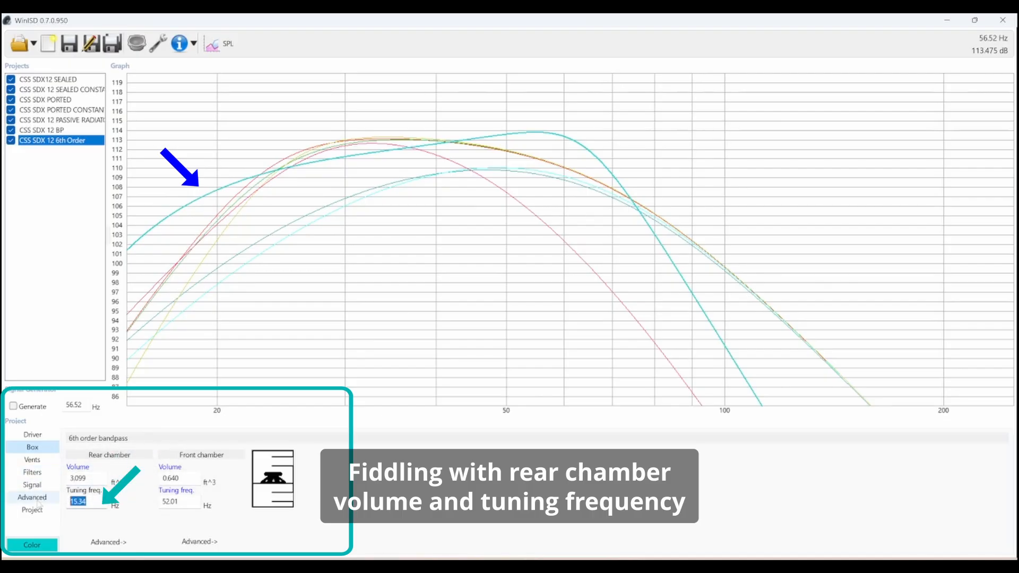
key(Up)
key(Up)
key(Up)
key(Up)
key(Up)
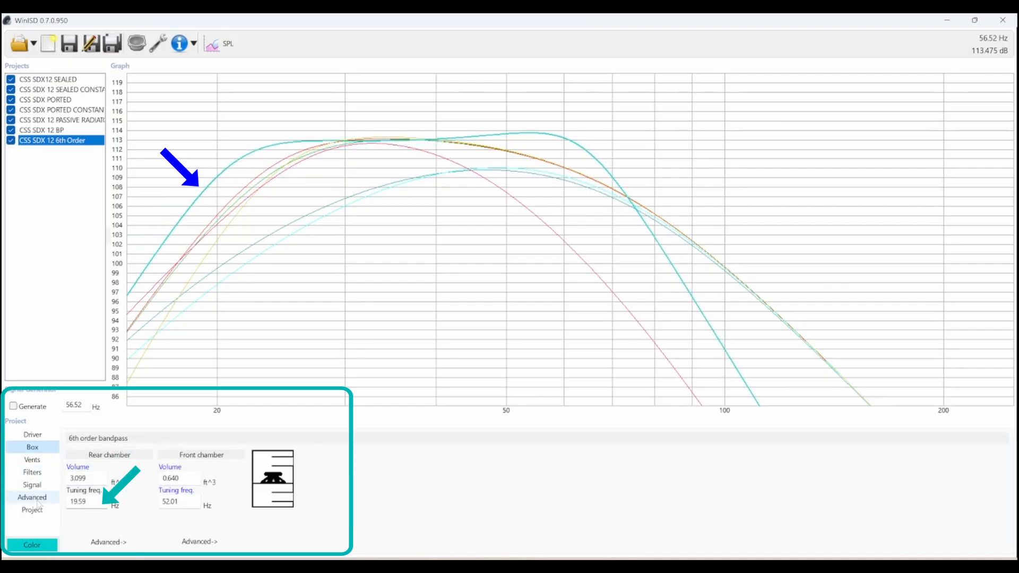
key(Up)
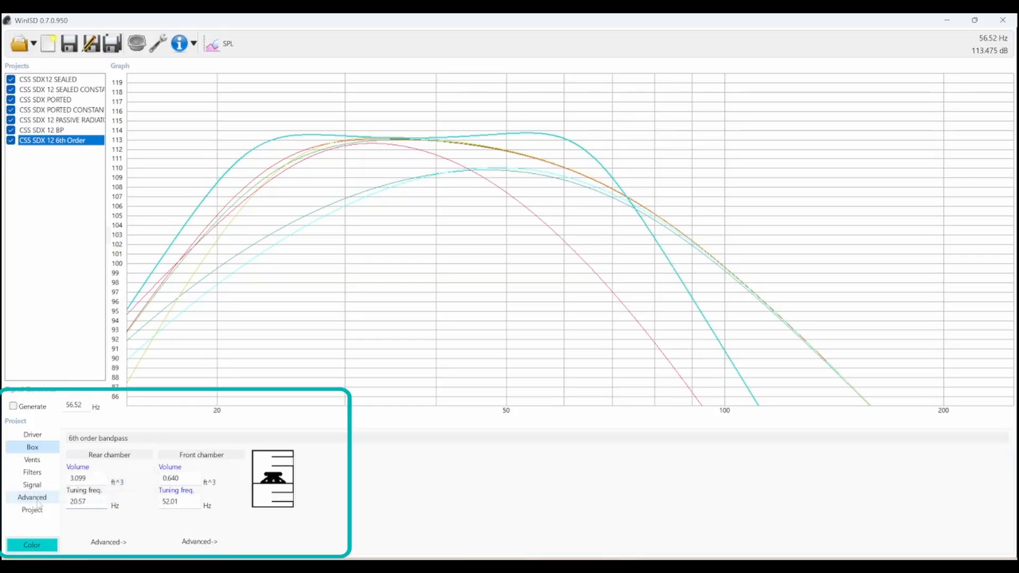
key(BackSpace)
key(BackSpace)
key(BackSpace)
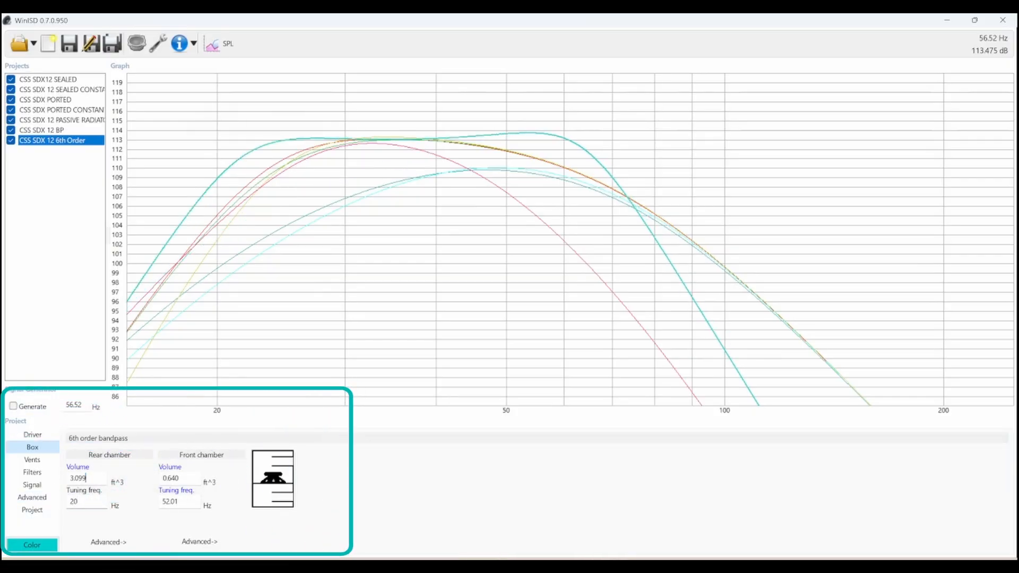
key(shift+Tab)
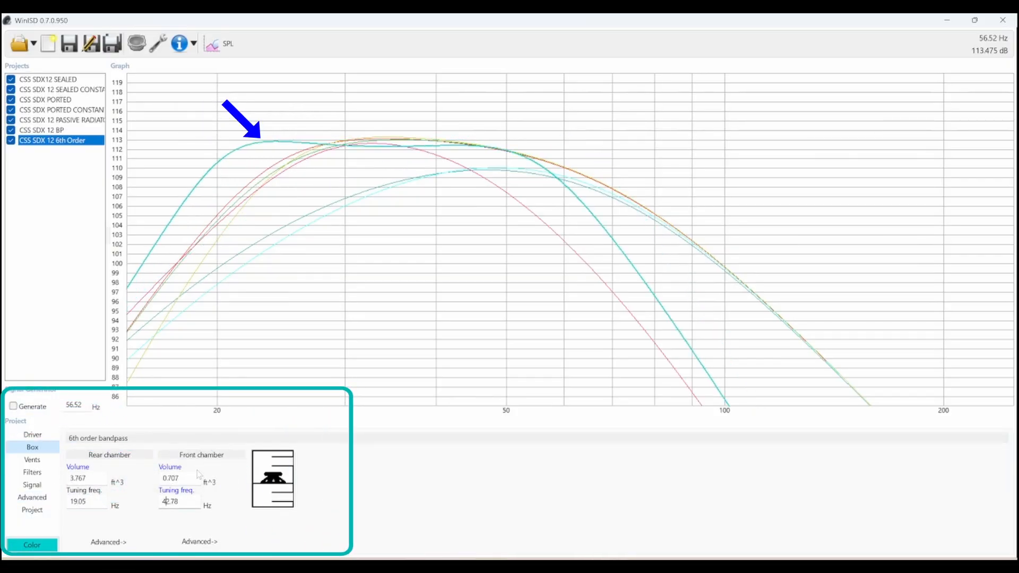
Reduce the rear chamber's volume to 3 ft^3.
double_click(172, 478)
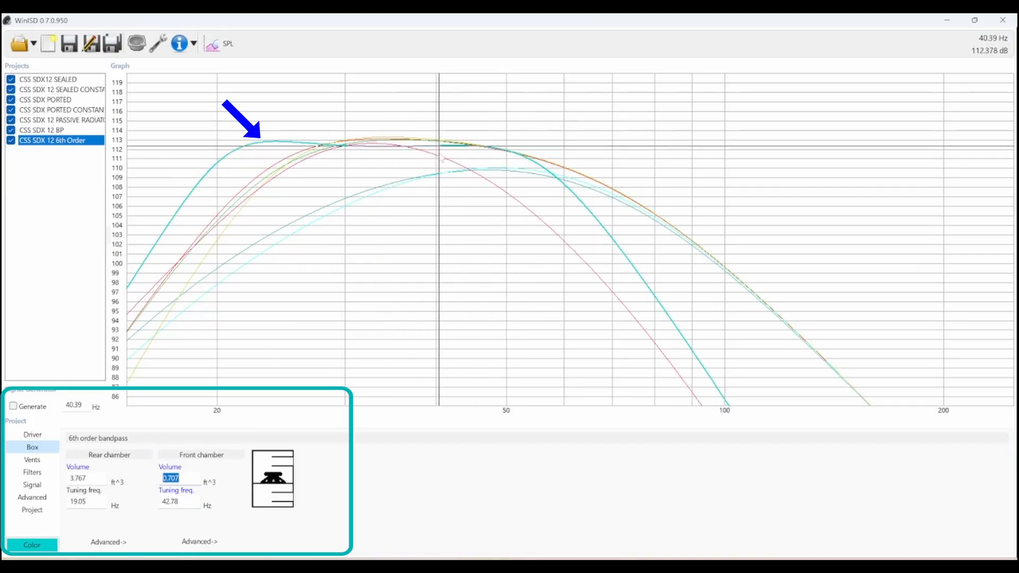
click(80, 478)
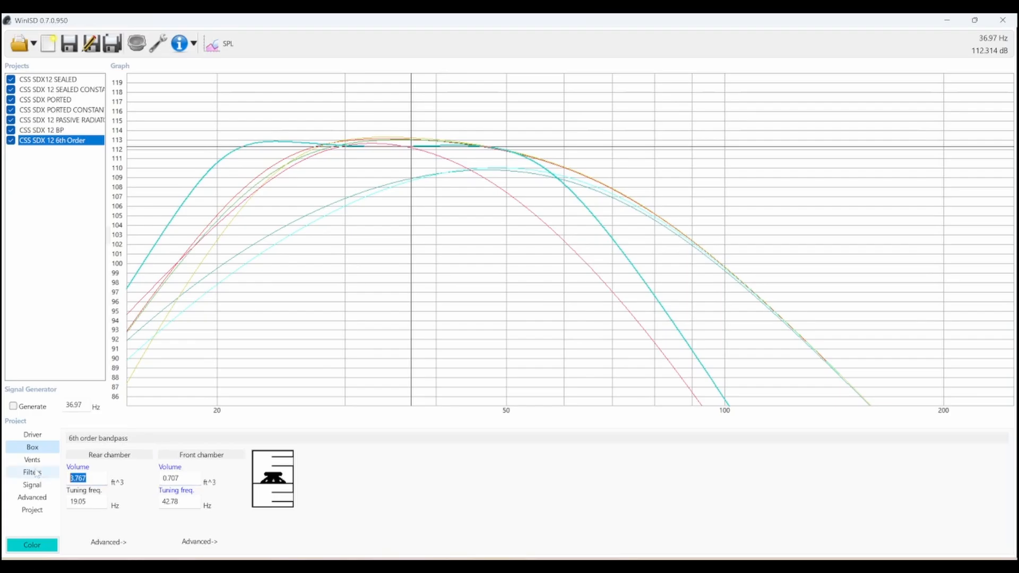
text(3.5)
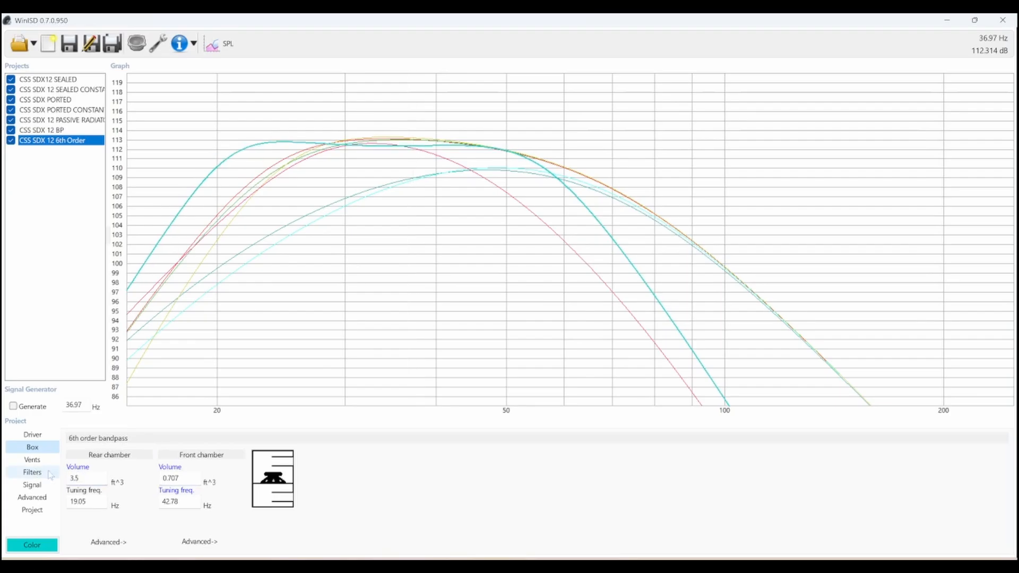
key(BackSpace)
key(BackSpace)
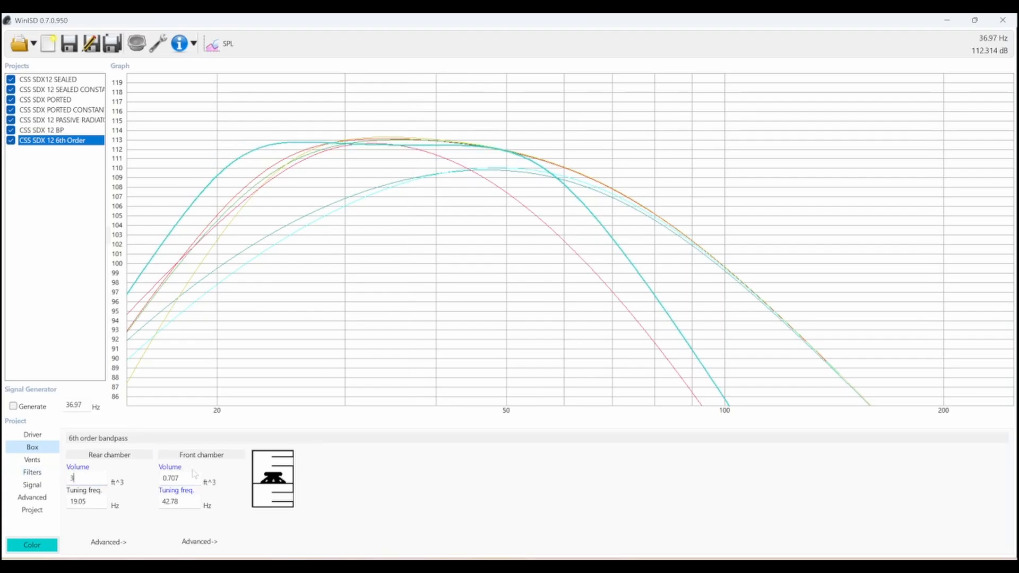
Set the front chamber's volume to 0.63 ft^3 and raise it gradually to 0.767 ft^3.
click(180, 478)
text(0.63)
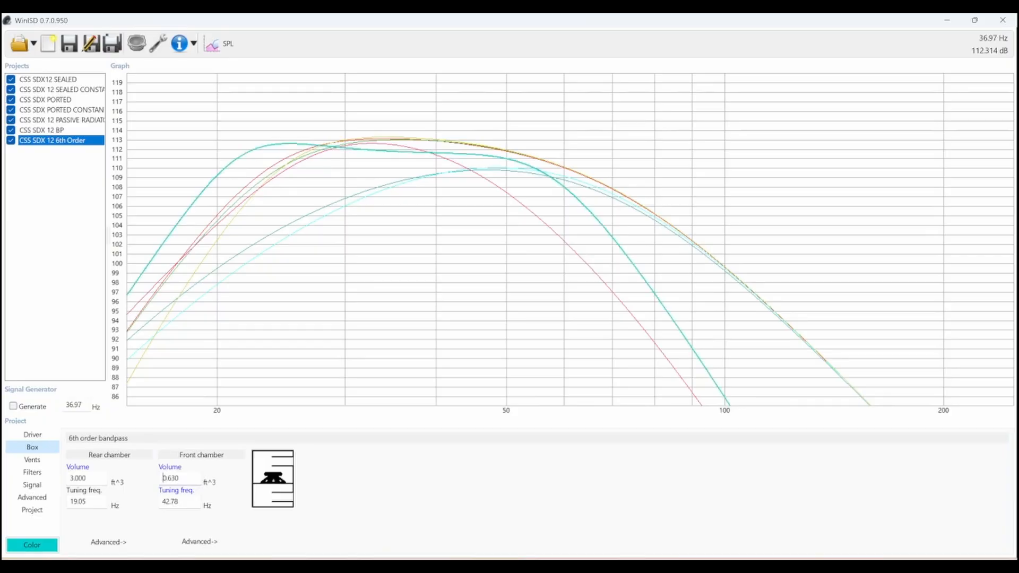
key(Up)
key(Up)
key(Up)
key(Up)
key(Up)
key(Up)
key(Up)
key(Up)
key(Up)
key(Up)
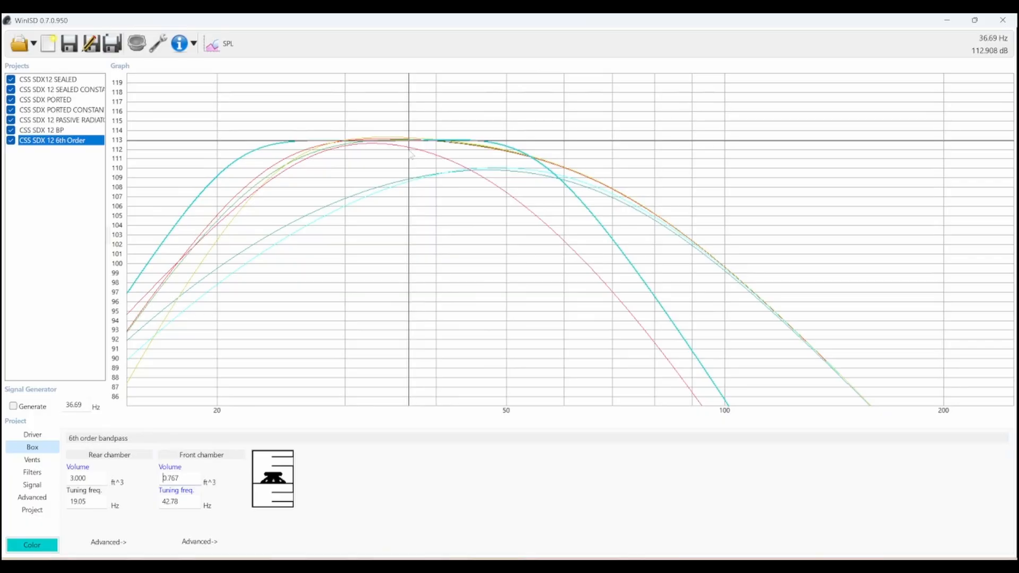
Try front chamber volumes of 0.730 and 0.845 ft^3 to compare their effect on the SPL curve.
drag(184, 480, 148, 481)
click(271, 481)
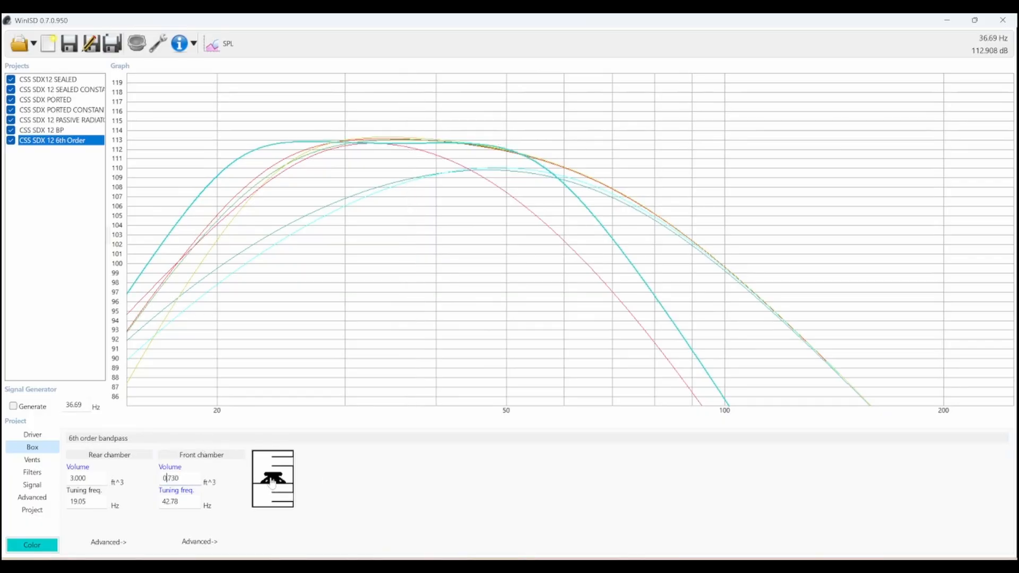
key(Down)
key(Up)
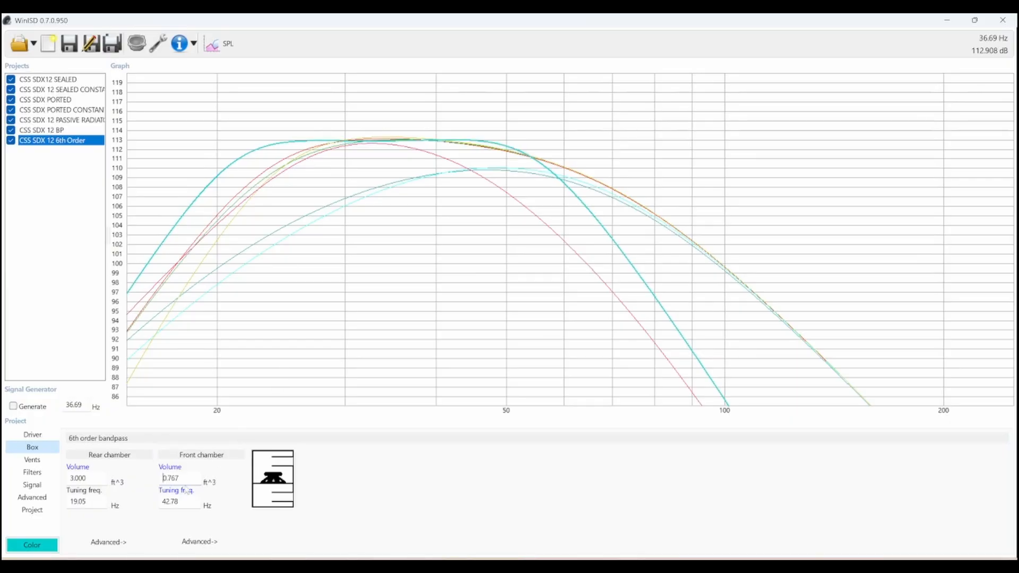
drag(182, 480, 155, 481)
text(0.845)
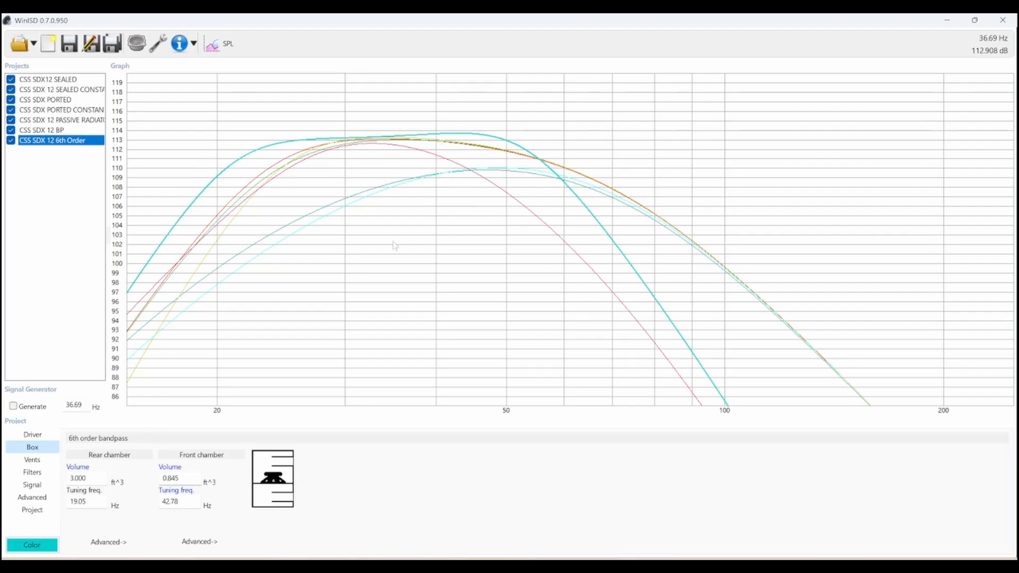
Set the front chamber's volume to 0.75 ft^3 and the tuning frequencies to 19 Hz rear and 42 Hz front.
double_click(172, 469)
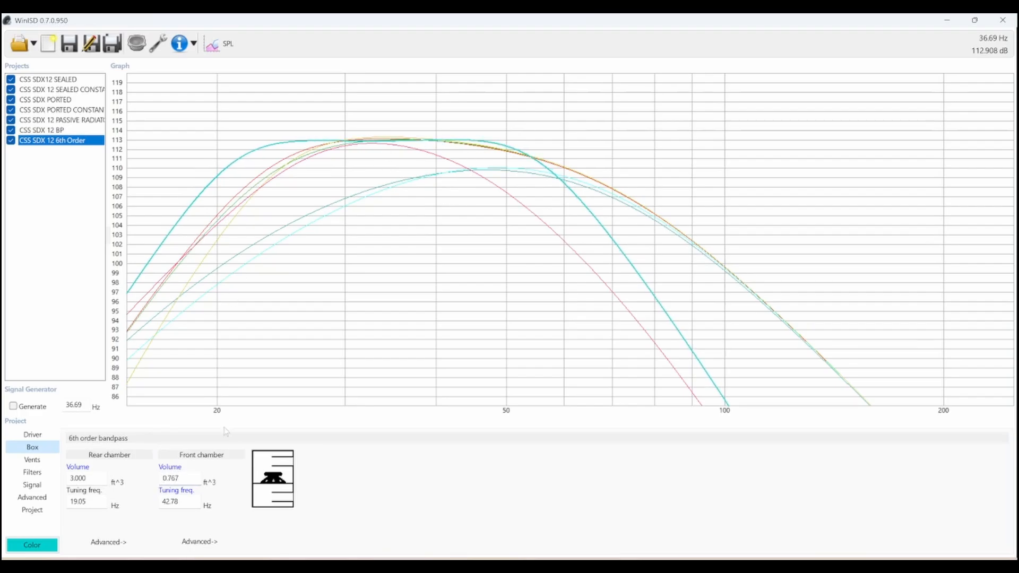
text(.75)
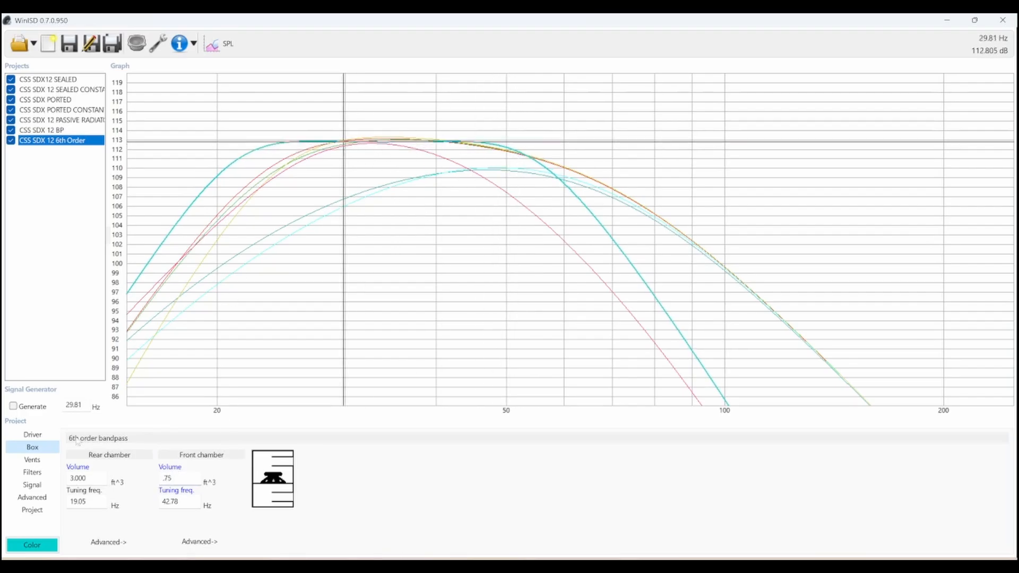
drag(86, 502, 54, 501)
text(19)
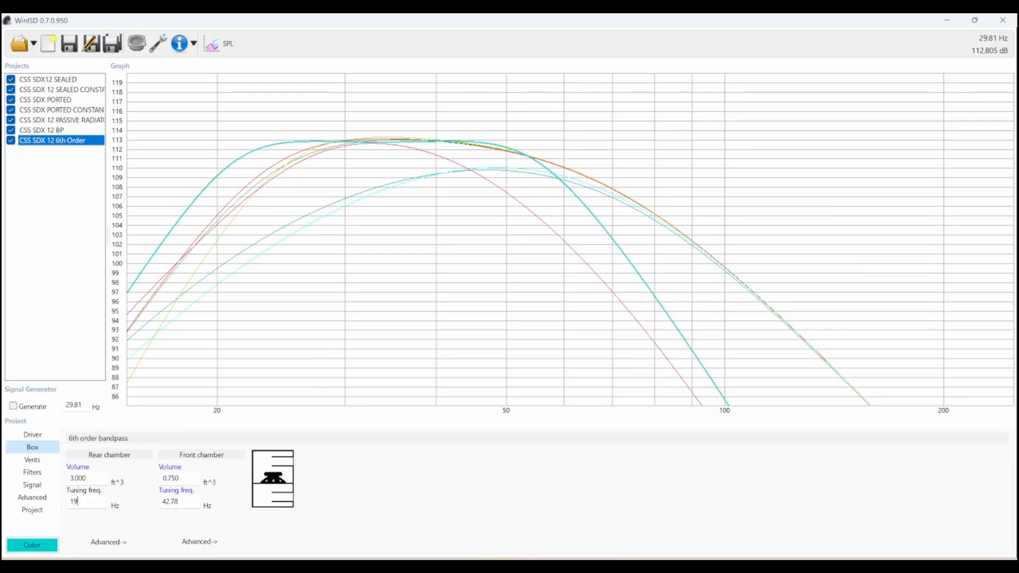
key(Tab)
text(42)
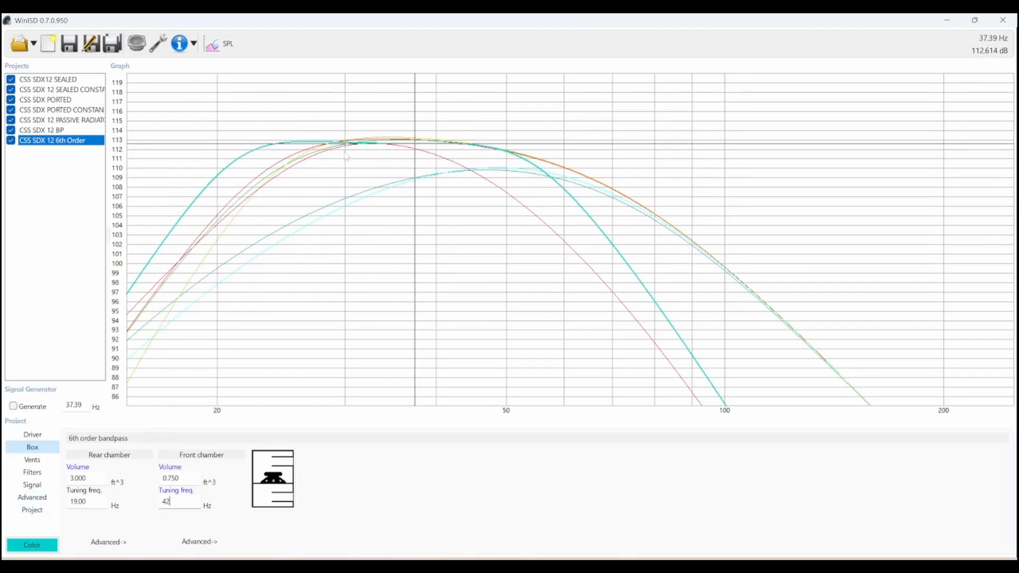
Review the 6th order project's signal settings and trace its SPL curve up to about 40 Hz.
click(42, 486)
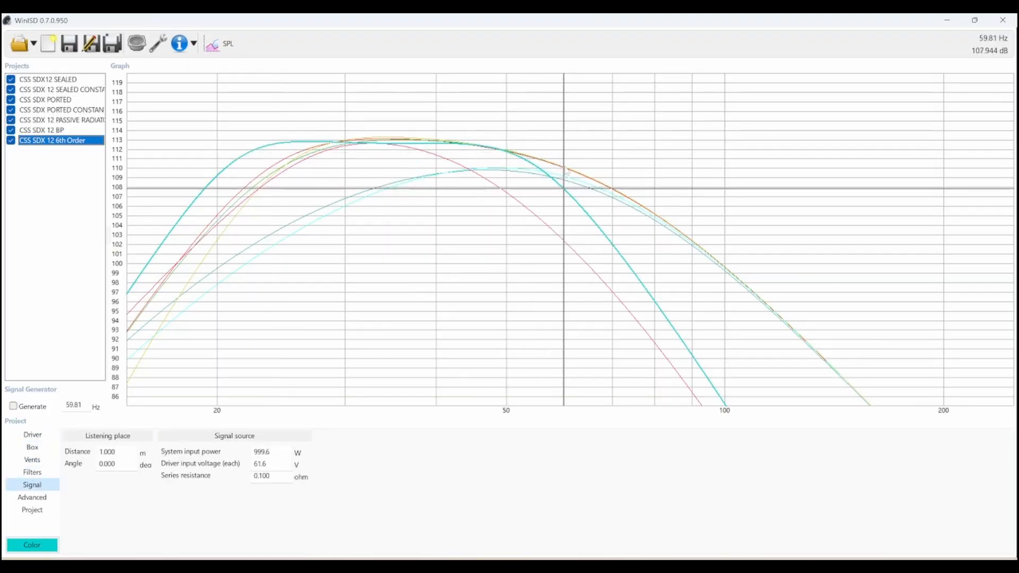
drag(368, 160, 433, 159)
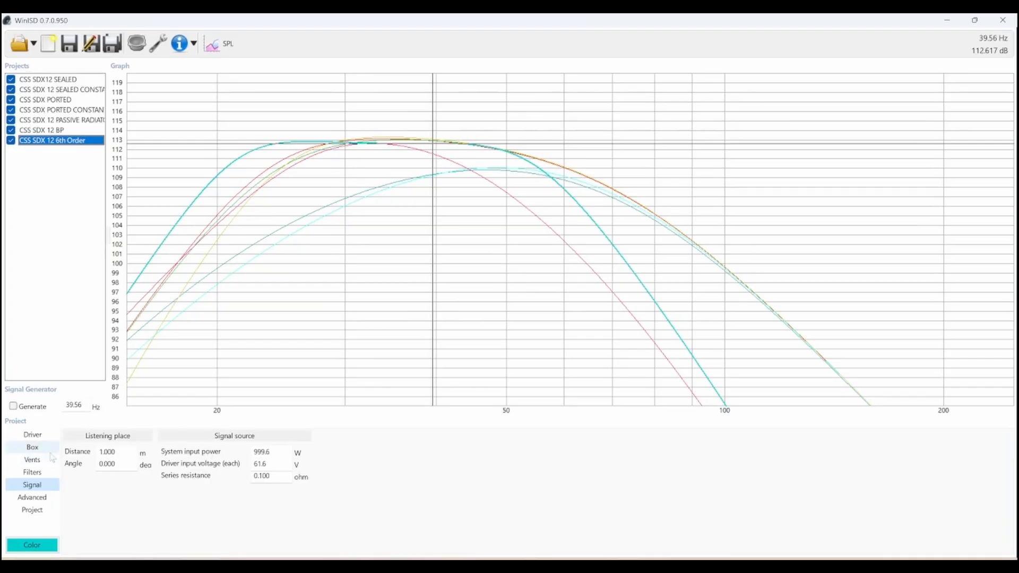
click(32, 447)
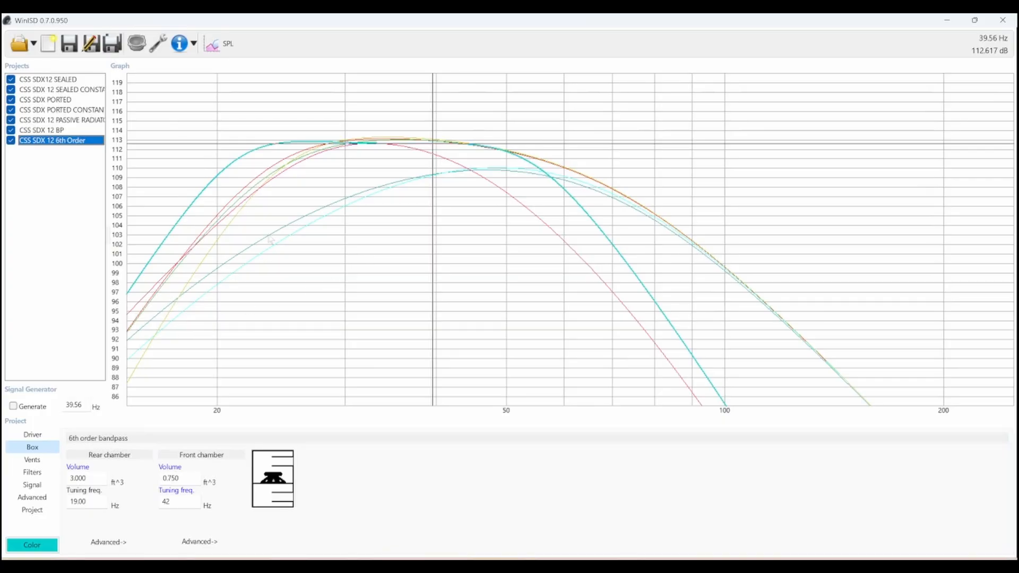
Inspect the SDX12's Thiele/Small and large-signal parameters in the driver editor, leaving them unsaved, and return to the box settings.
click(32, 435)
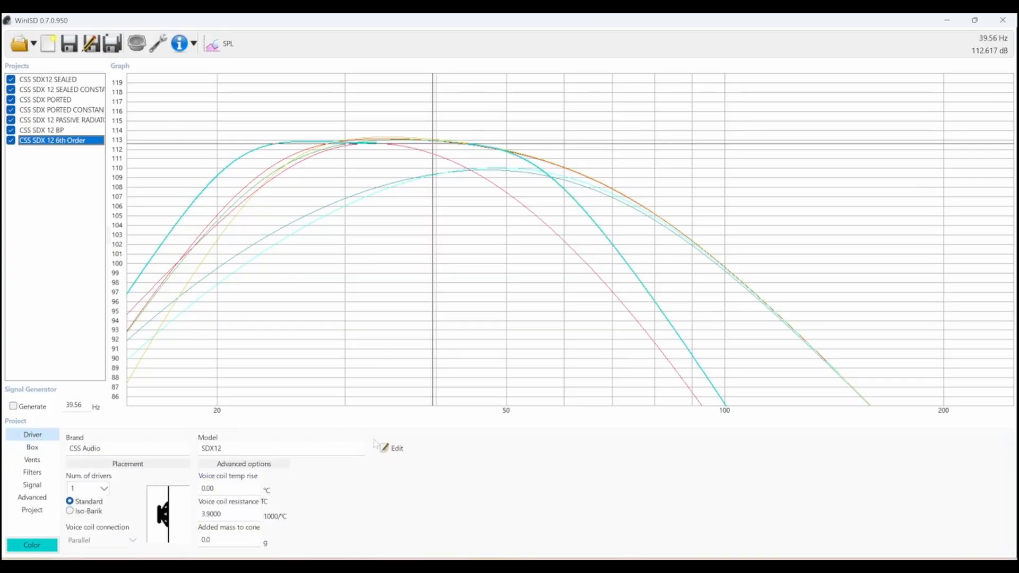
click(392, 448)
click(118, 102)
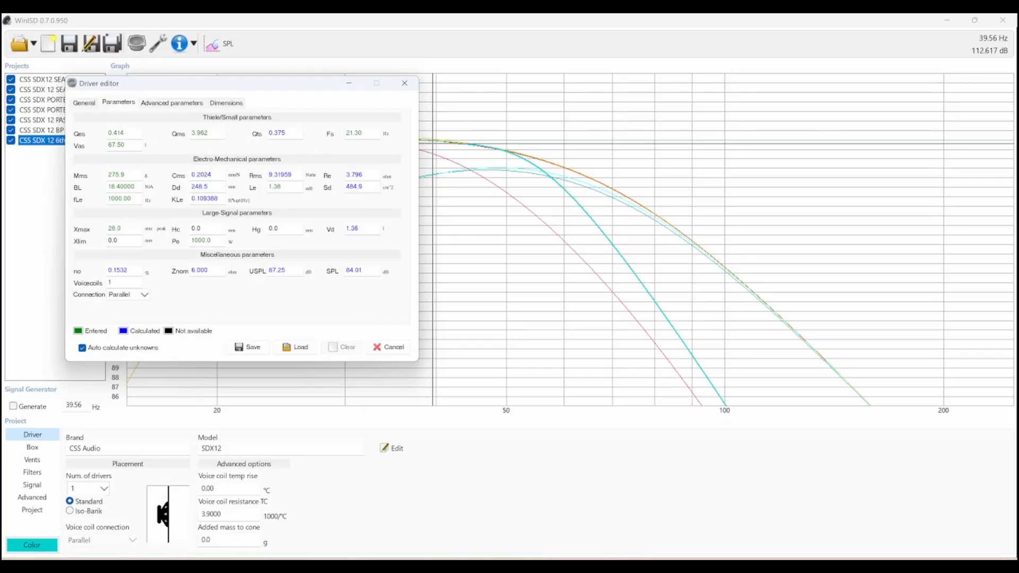
click(384, 345)
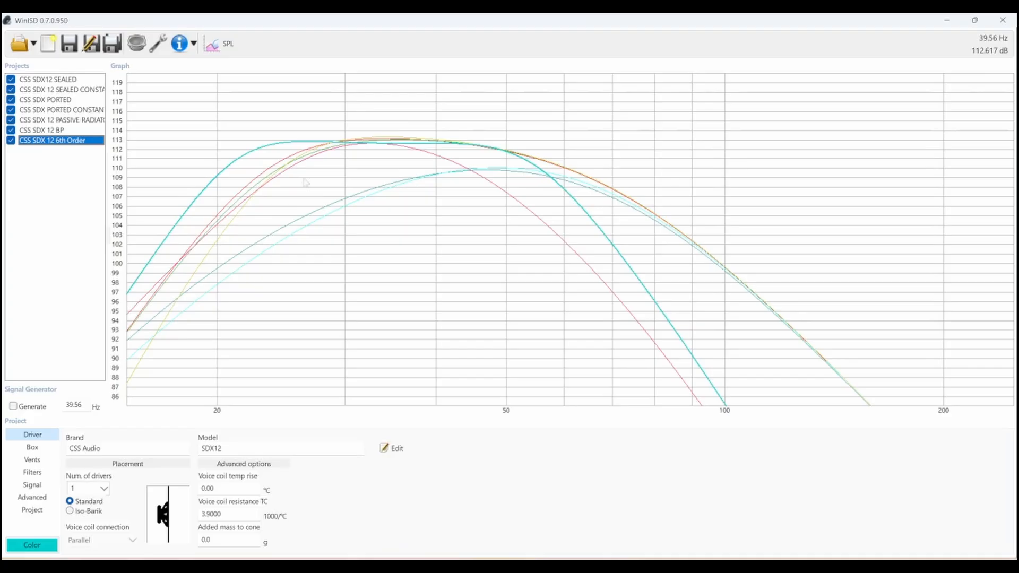
click(42, 450)
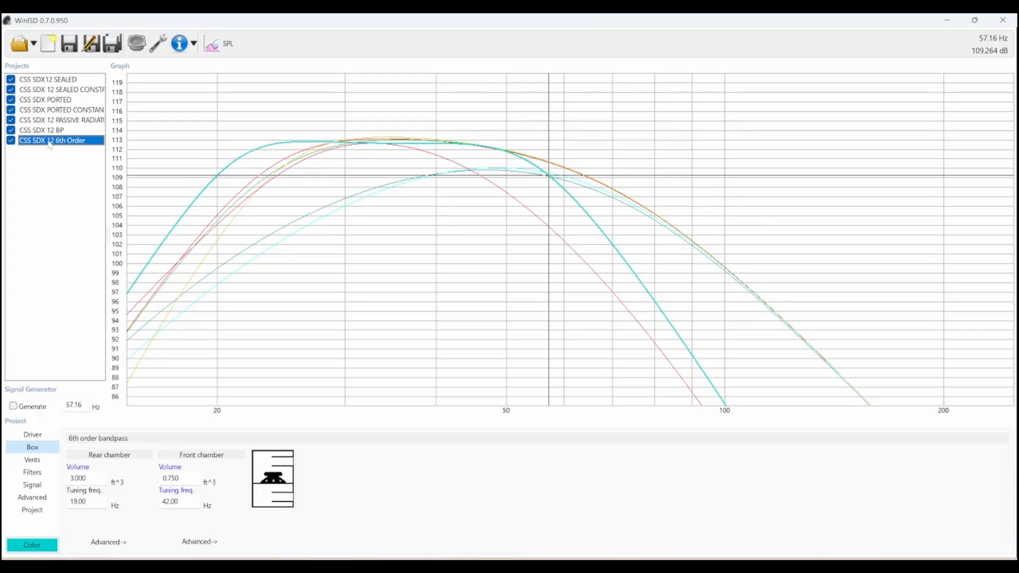
Compare the cone excursion of all the enclosures, followed by their group delay.
click(221, 44)
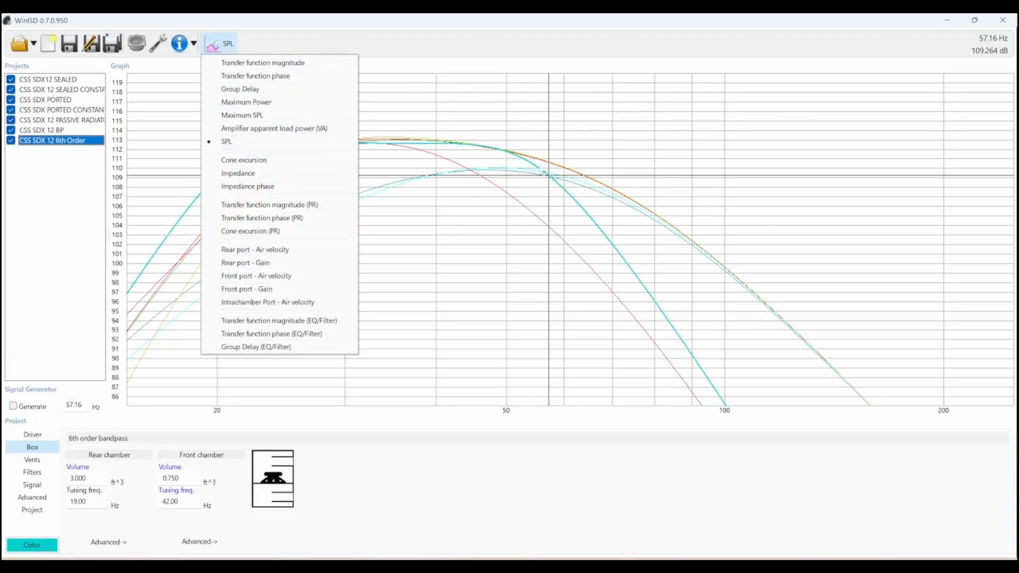
click(493, 169)
click(228, 44)
click(302, 159)
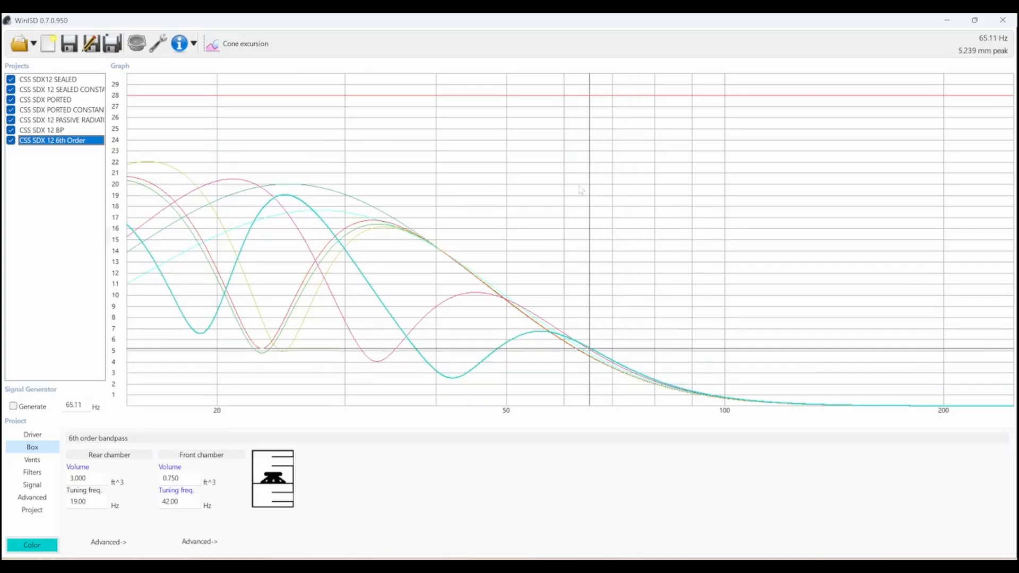
click(228, 44)
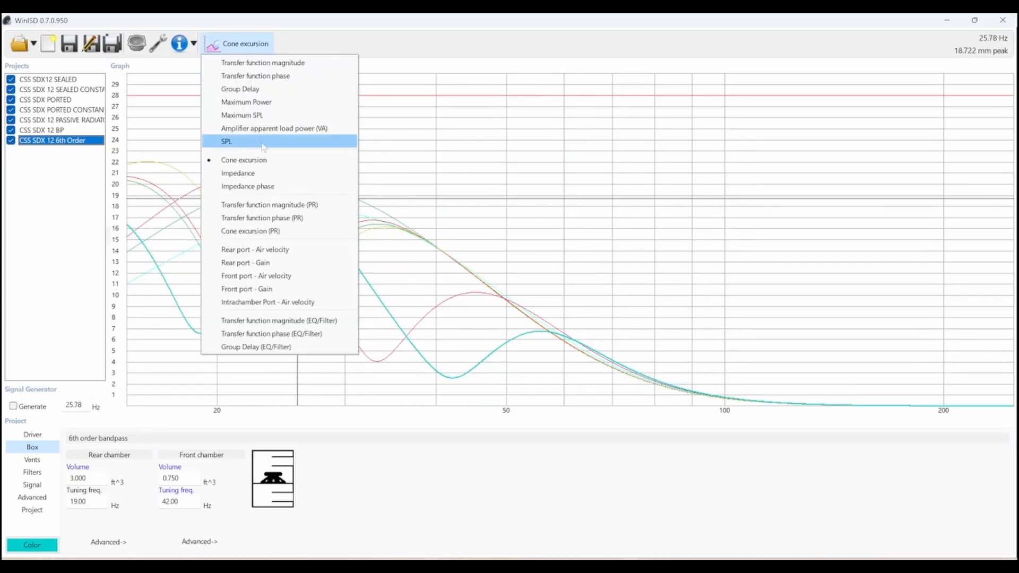
click(250, 85)
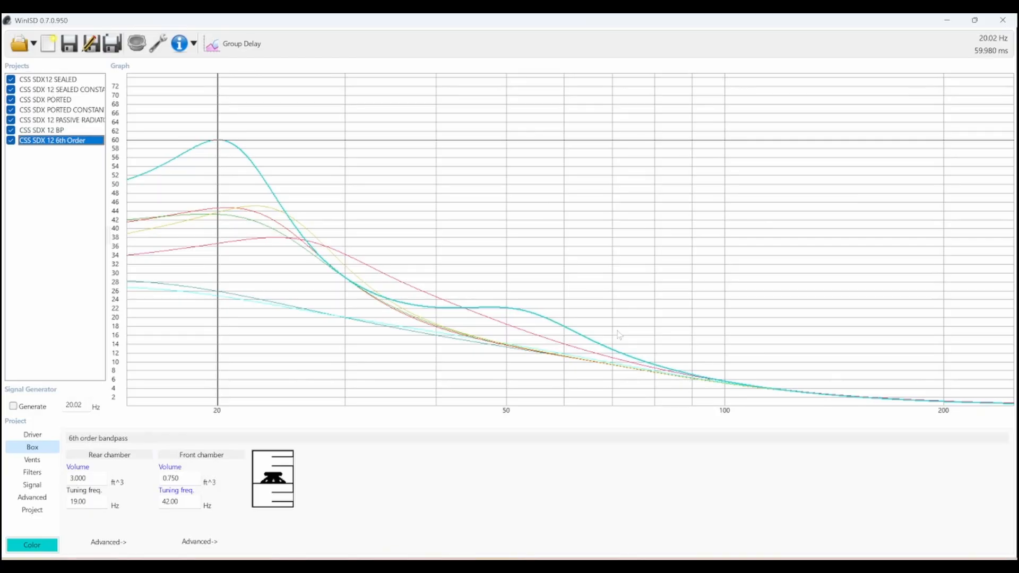
Check the 6th order project's system input power and switch the graph back to SPL.
click(33, 486)
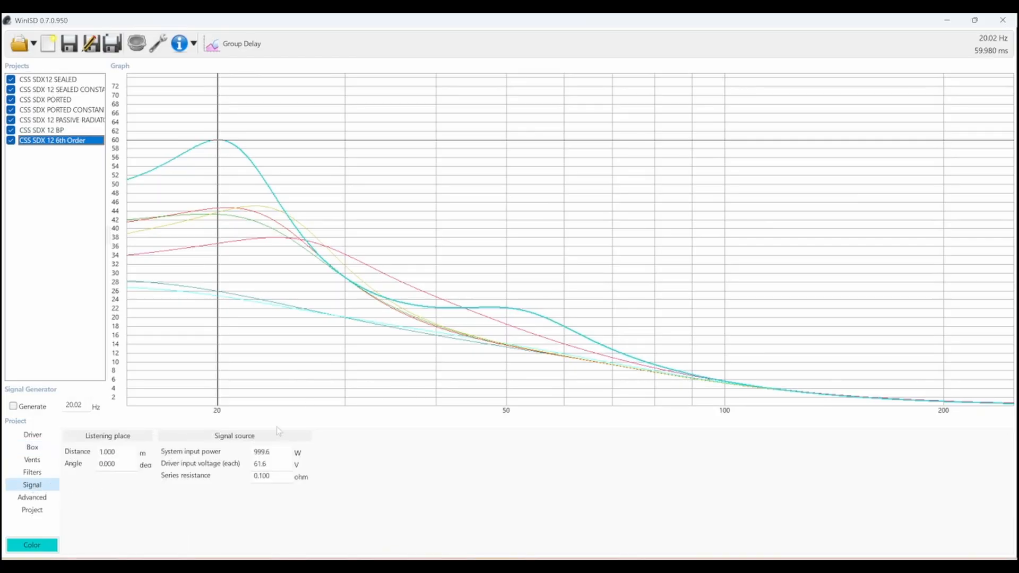
double_click(262, 452)
click(230, 44)
click(234, 142)
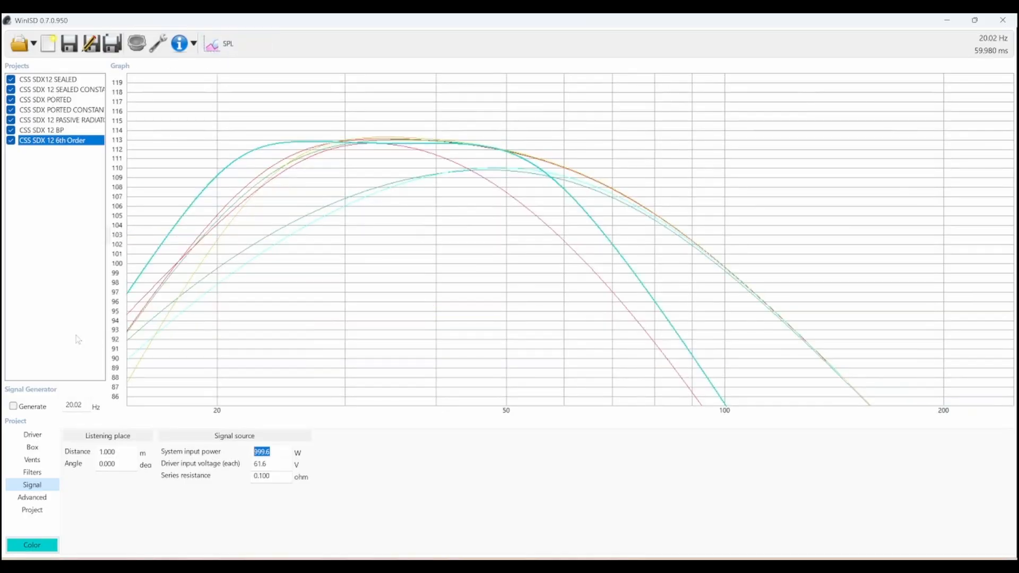
Review the 6th order project's chamber and vent settings and plot the rear port air velocity.
click(32, 448)
double_click(77, 478)
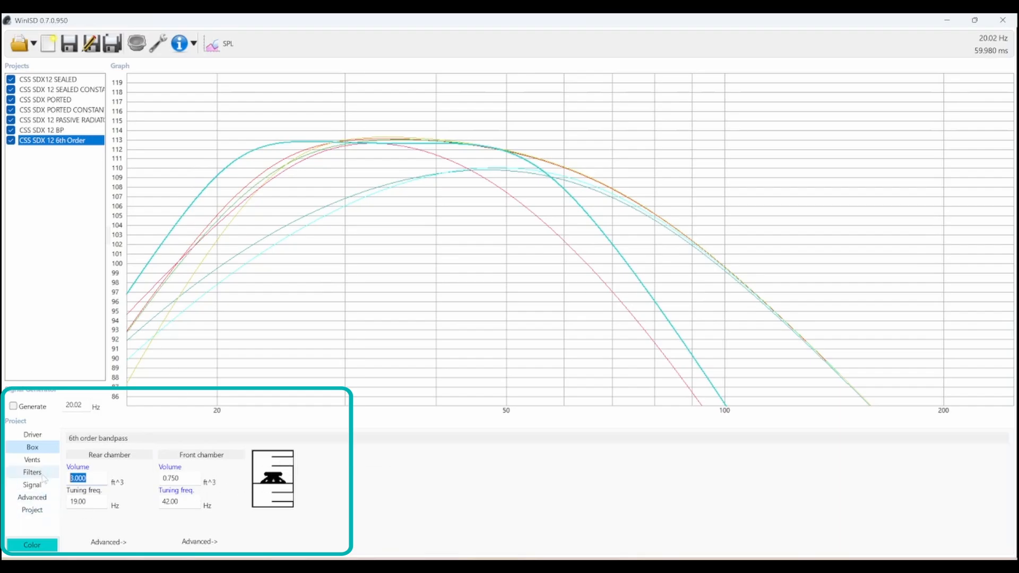
click(32, 459)
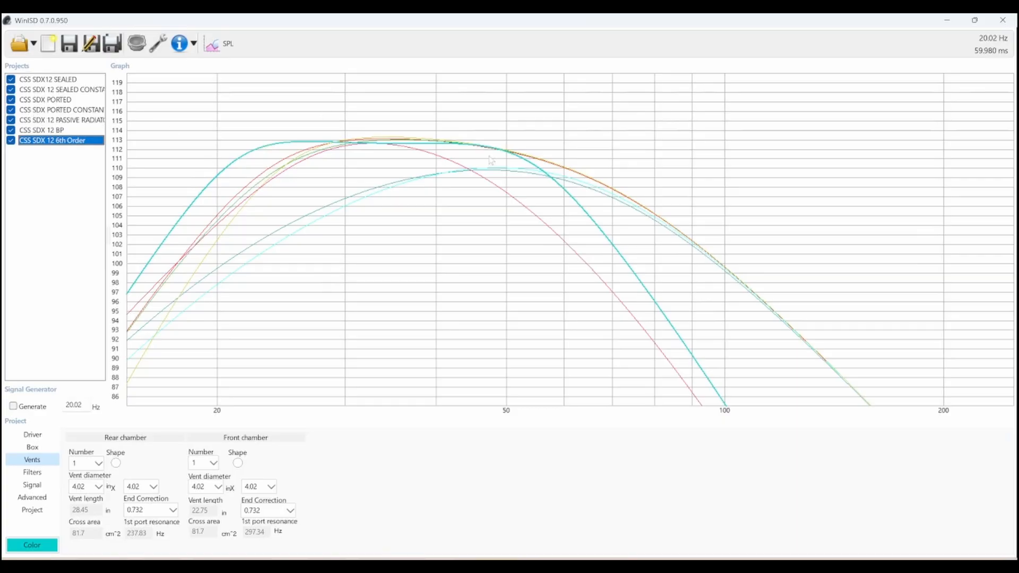
click(231, 43)
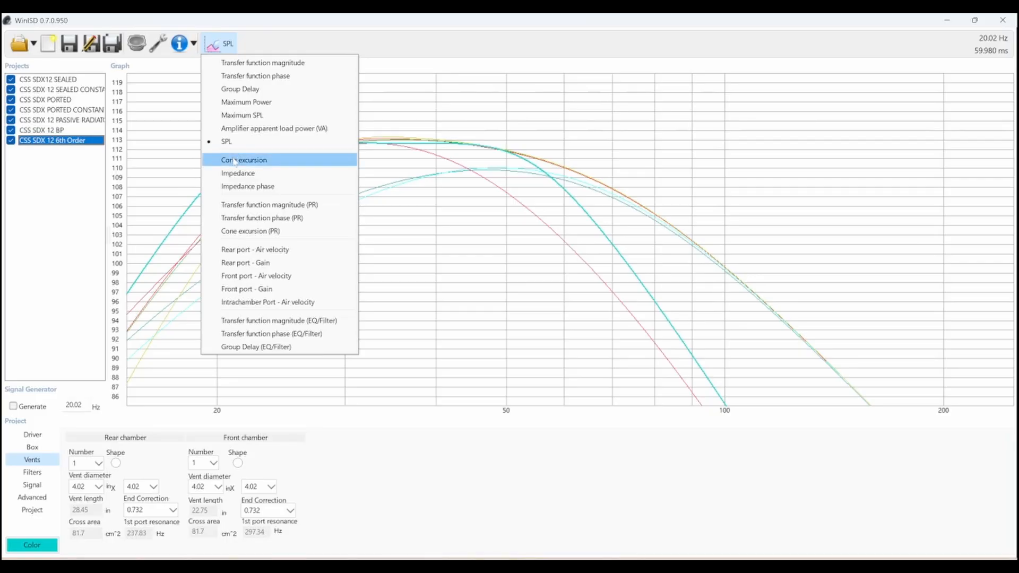
click(45, 146)
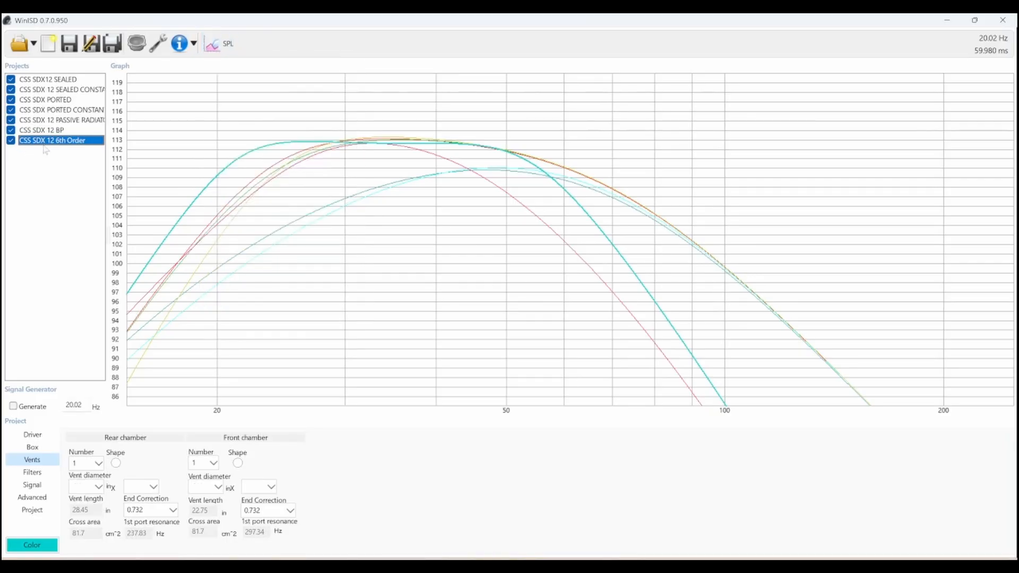
click(230, 47)
click(247, 250)
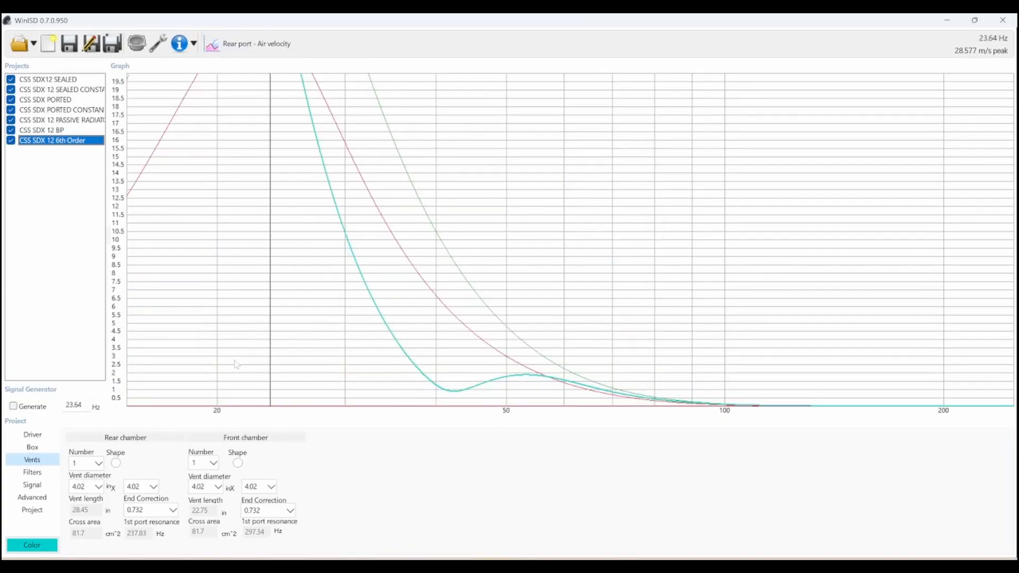
Set the 6th order project's system input power to 500 W.
click(32, 485)
double_click(260, 452)
text(5)
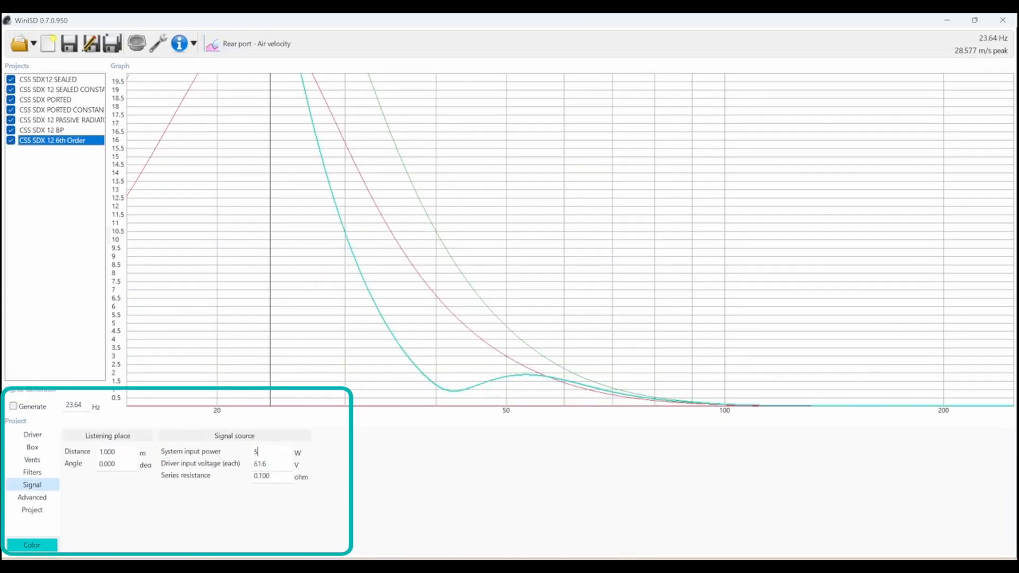
text(00)
Make both 6th order vents rectangular, sizing the rear vent 2 x 10 in and the front vent 3 x 10 in.
click(32, 459)
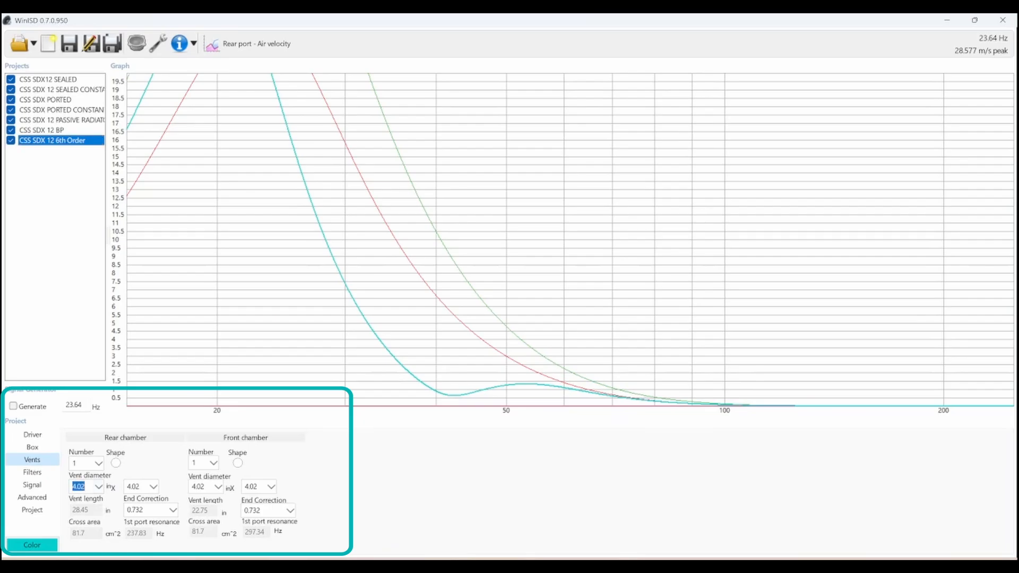
click(115, 463)
click(237, 463)
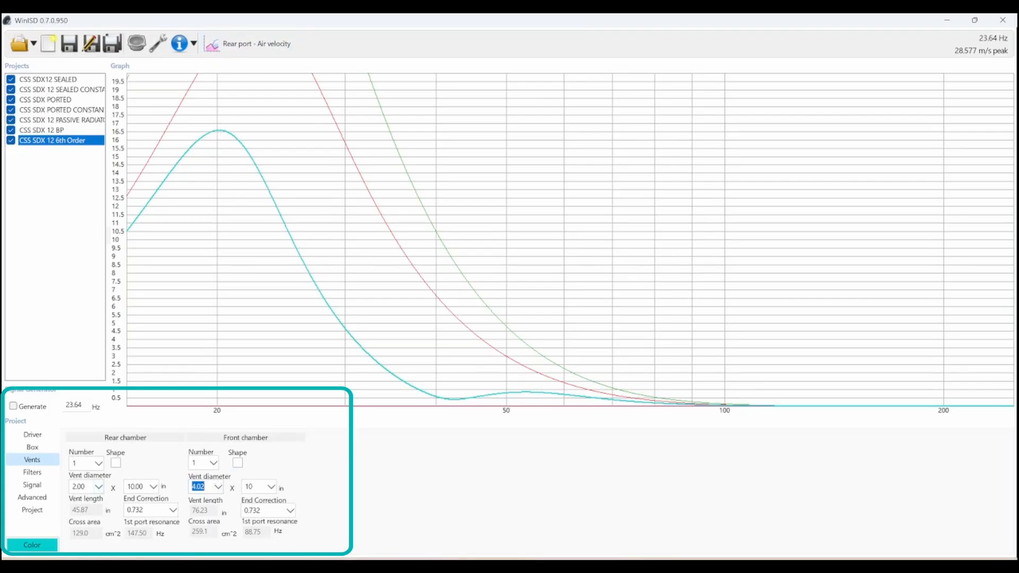
text(3)
key(Tab)
key(Tab)
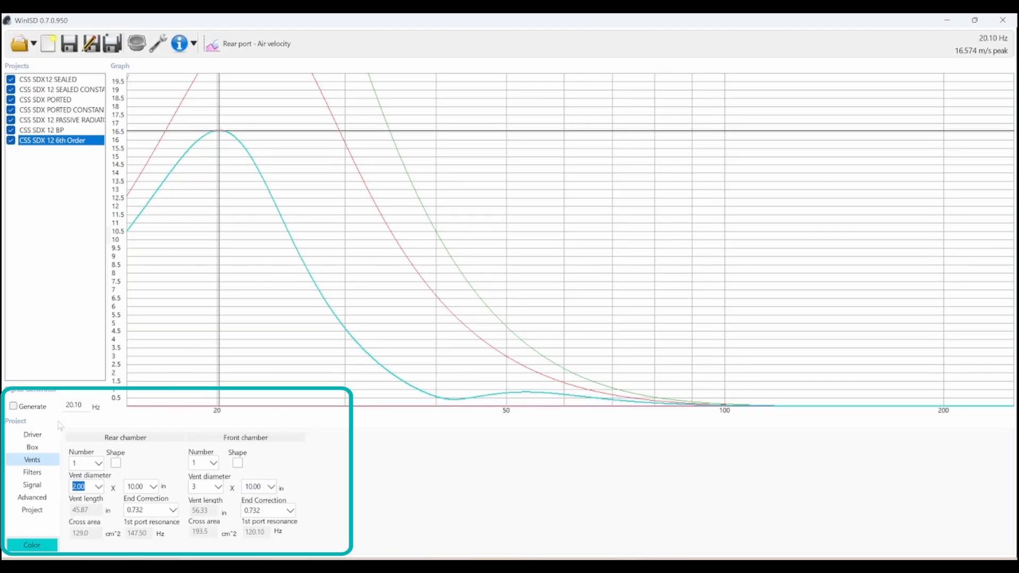
Try a rear vent height of 1.75 in, then return it to 2 in.
text(1.75)
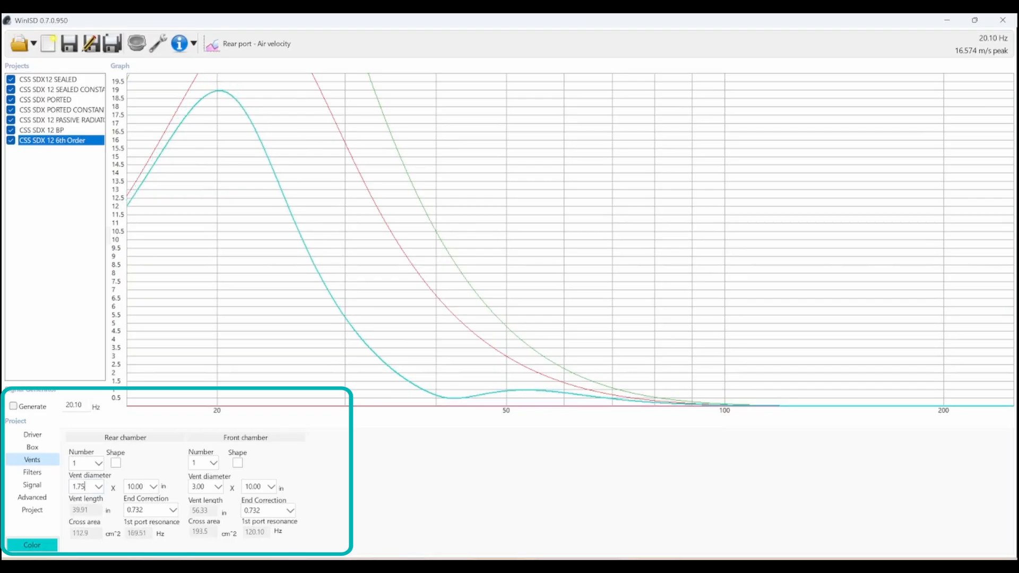
key(ctrl+a)
text(2)
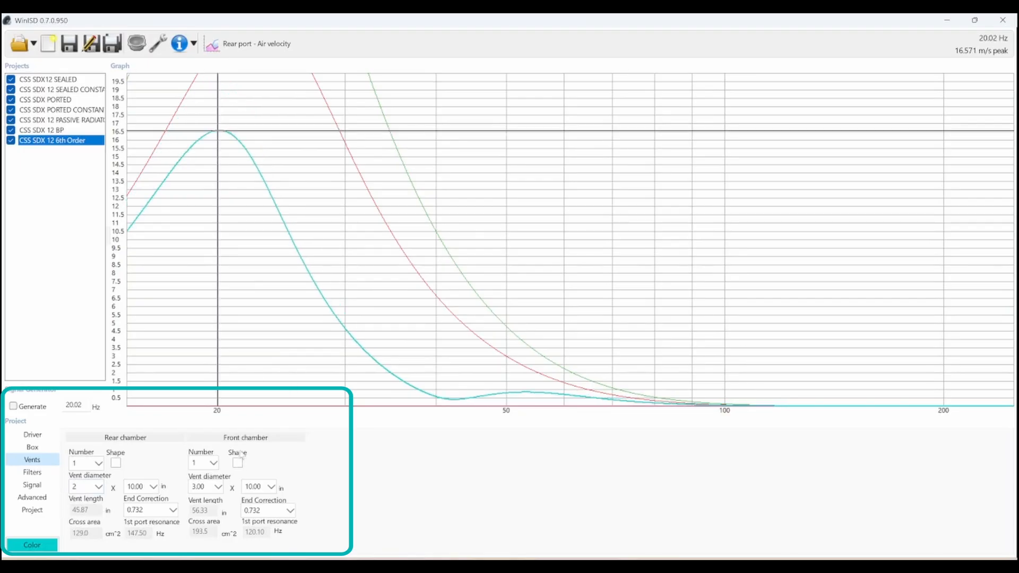
Plot the front port air velocity and set the front vent height to 1.75 in.
click(240, 47)
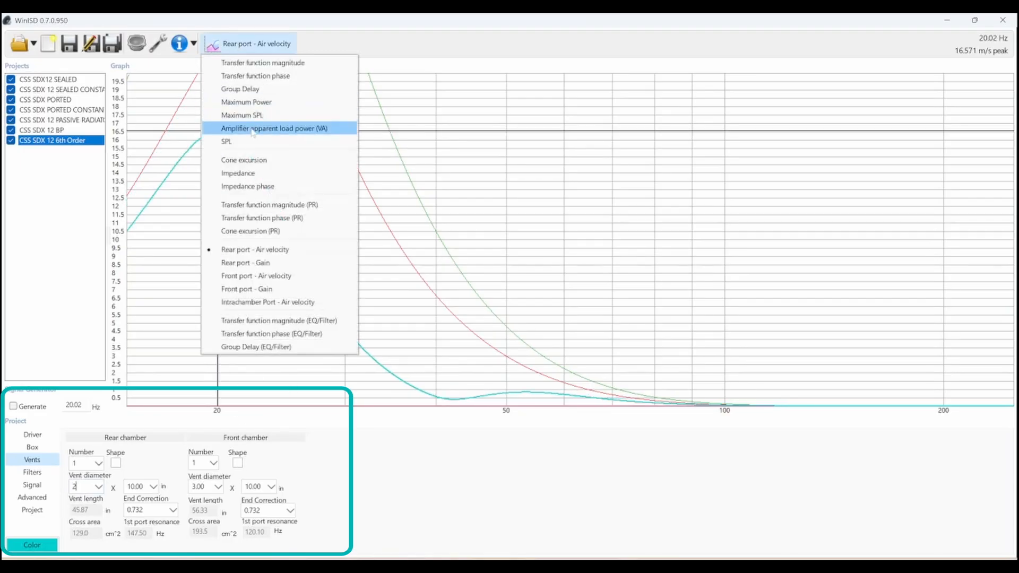
click(275, 282)
drag(205, 487, 189, 484)
text(1.75)
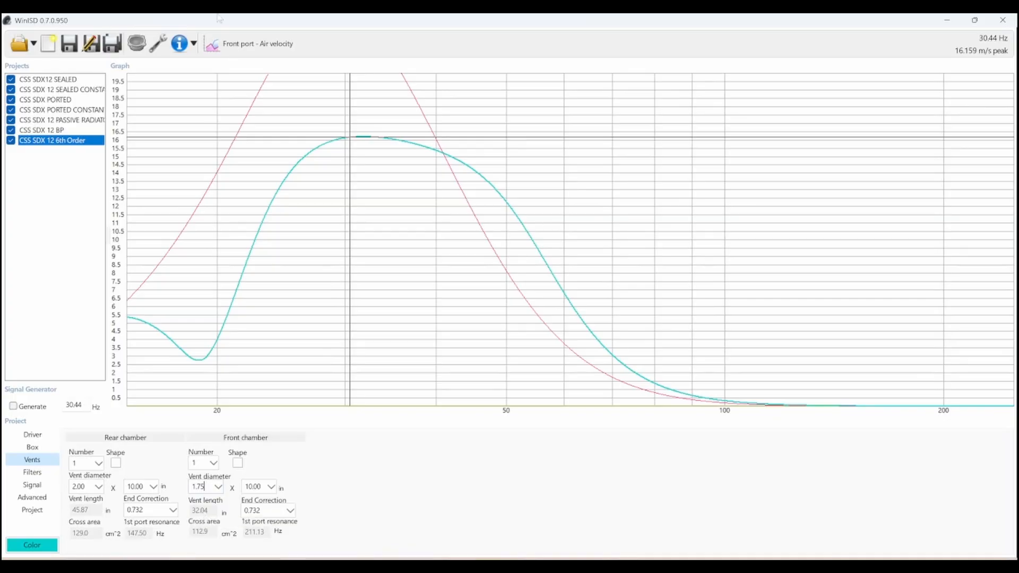
Plot SPL for all the enclosures and open the 6th order project's signal settings.
click(249, 45)
click(225, 140)
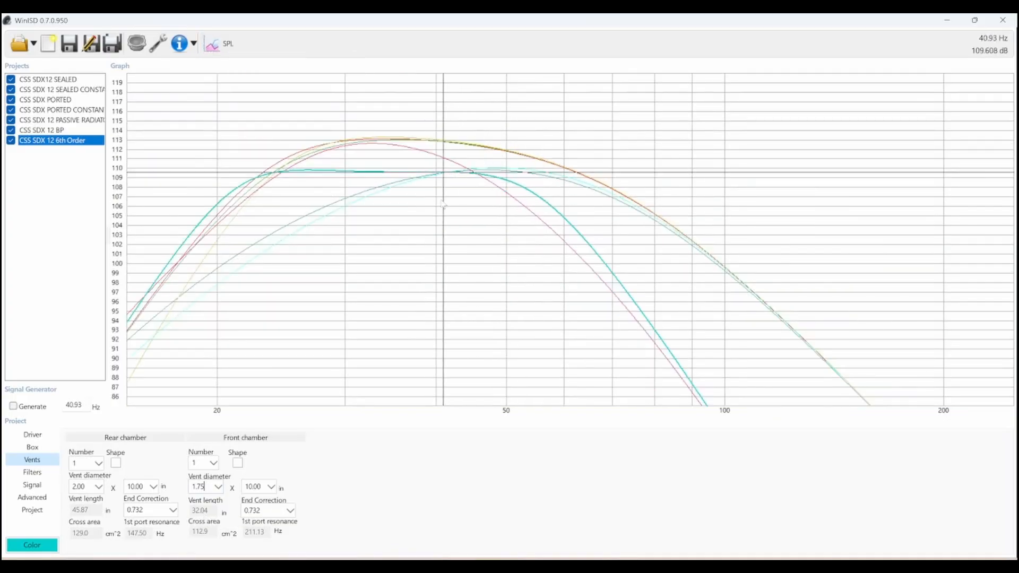
click(32, 484)
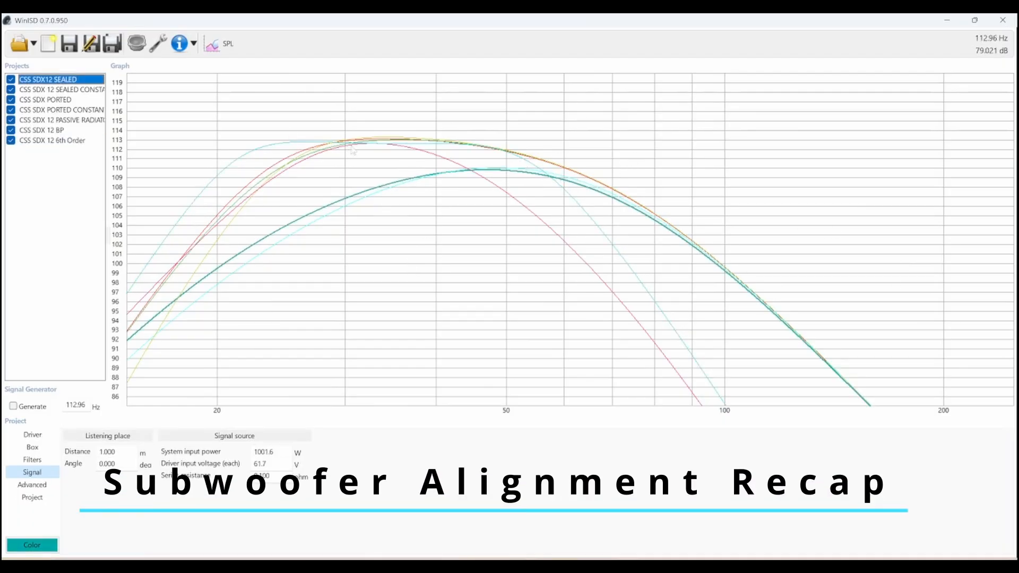
Highlight the SPL curves of the 4th order bandpass, passive radiator, ported and sealed projects in turn.
click(47, 131)
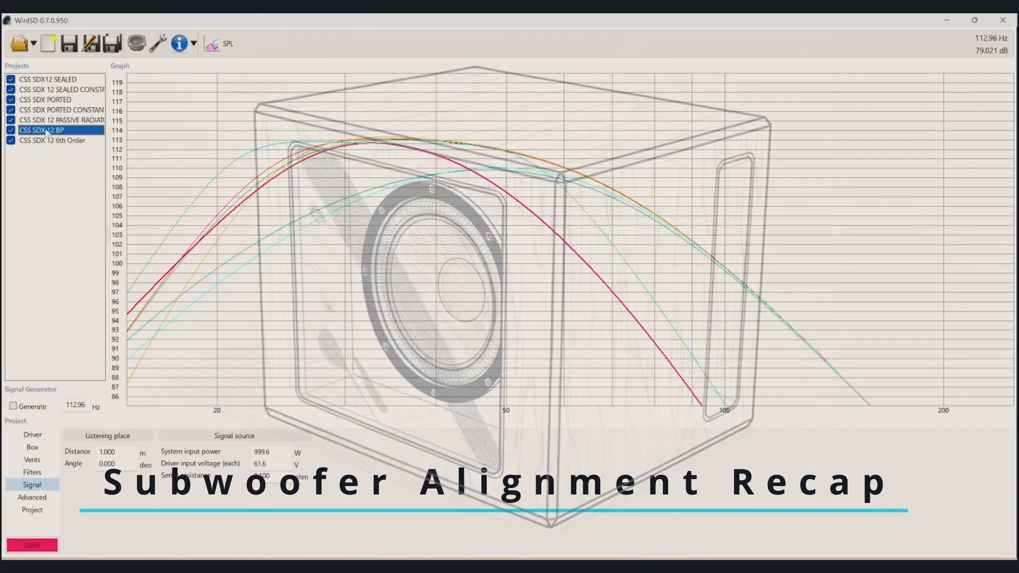
click(48, 120)
click(50, 100)
click(56, 80)
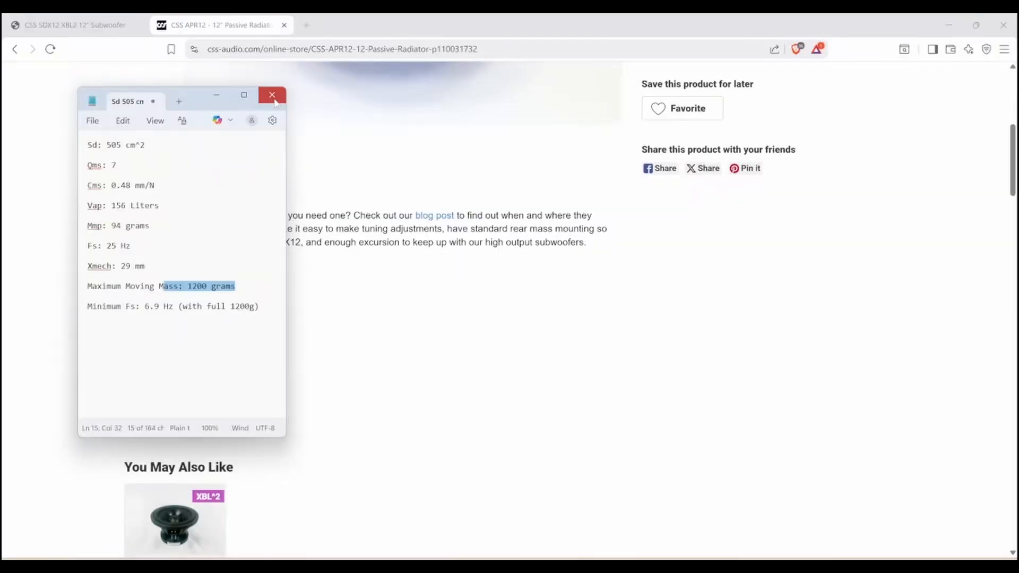
In the browser, replace the passive radiator product page with prodigyaudio.com.
click(422, 28)
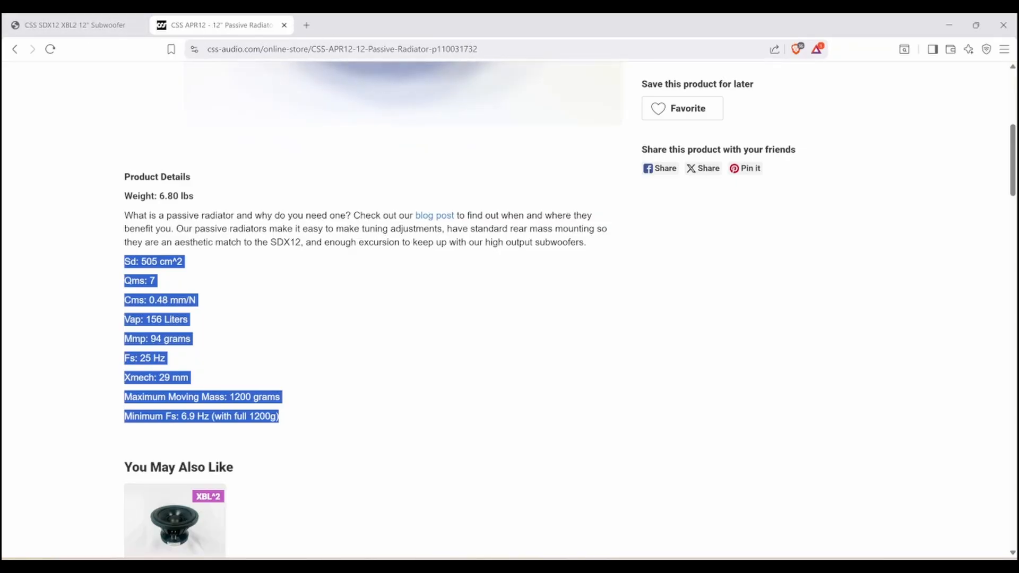
key(ctrl+l)
text(prodigyaudio.com)
key(Return)
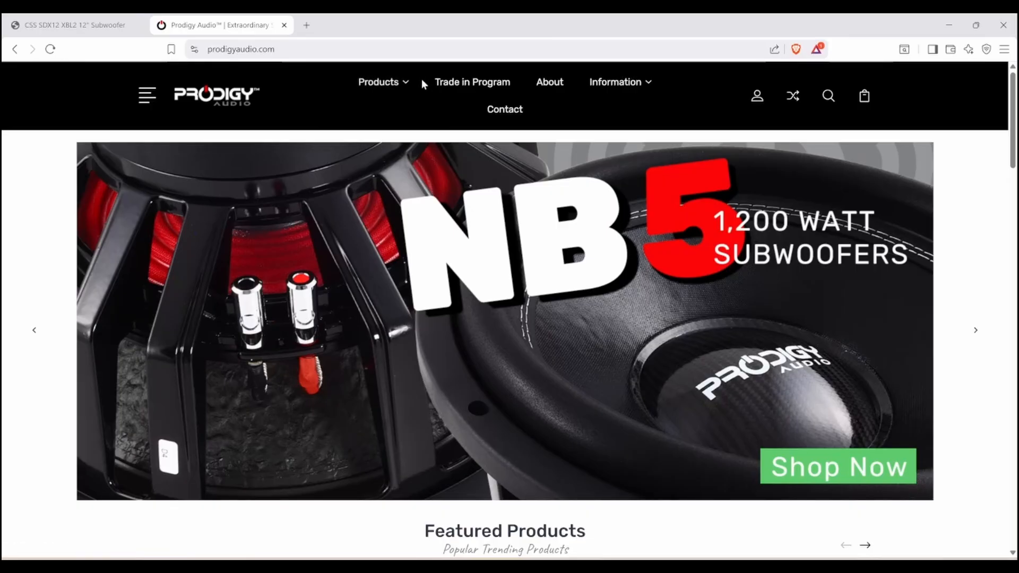
Browse the Prodigy Audio subwoofers category and open the 15" NB5 Series Subwoofer page.
click(387, 82)
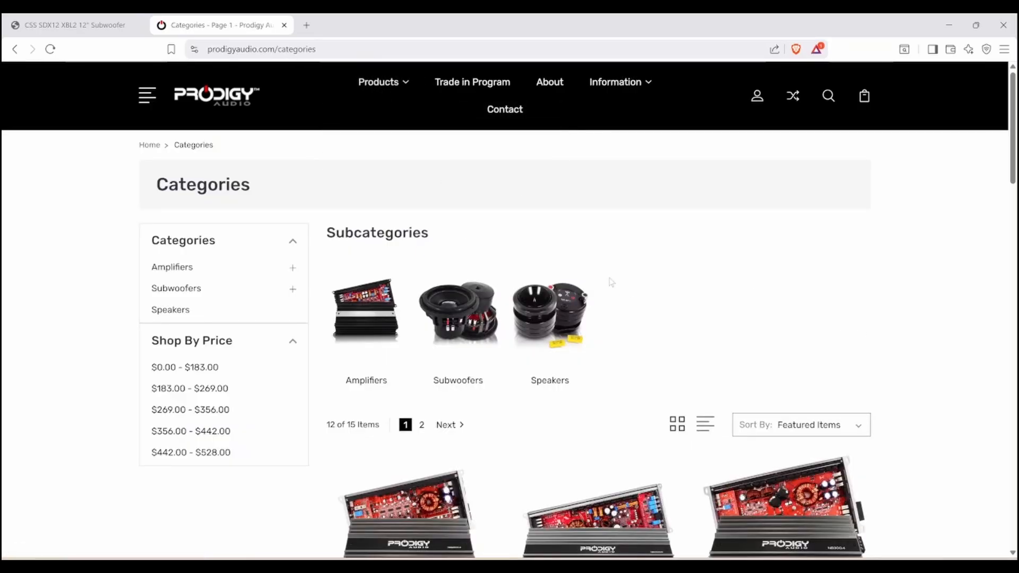
click(457, 330)
scroll(778, 292, down, 3)
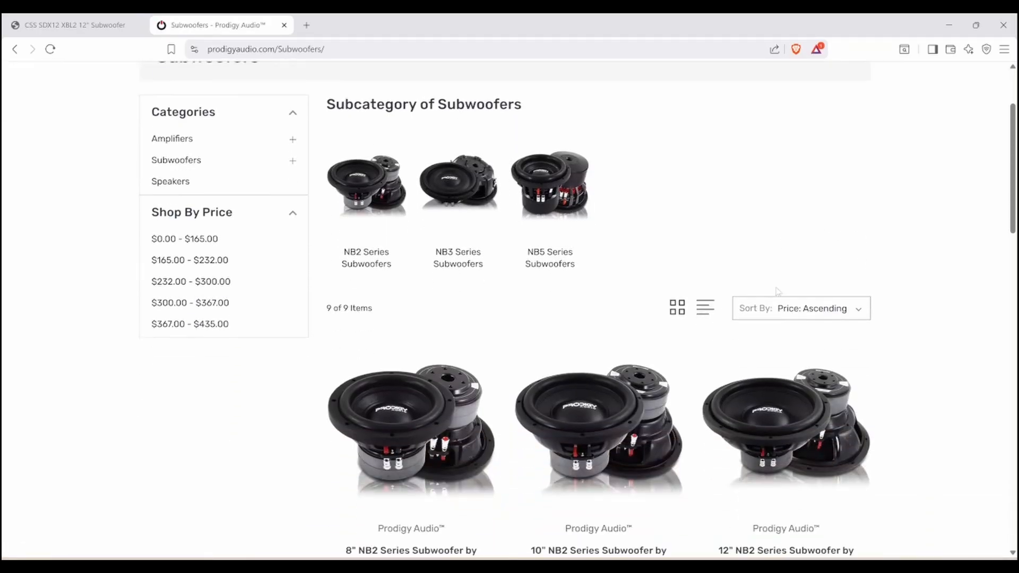
scroll(679, 356, down, 3)
scroll(734, 366, down, 3)
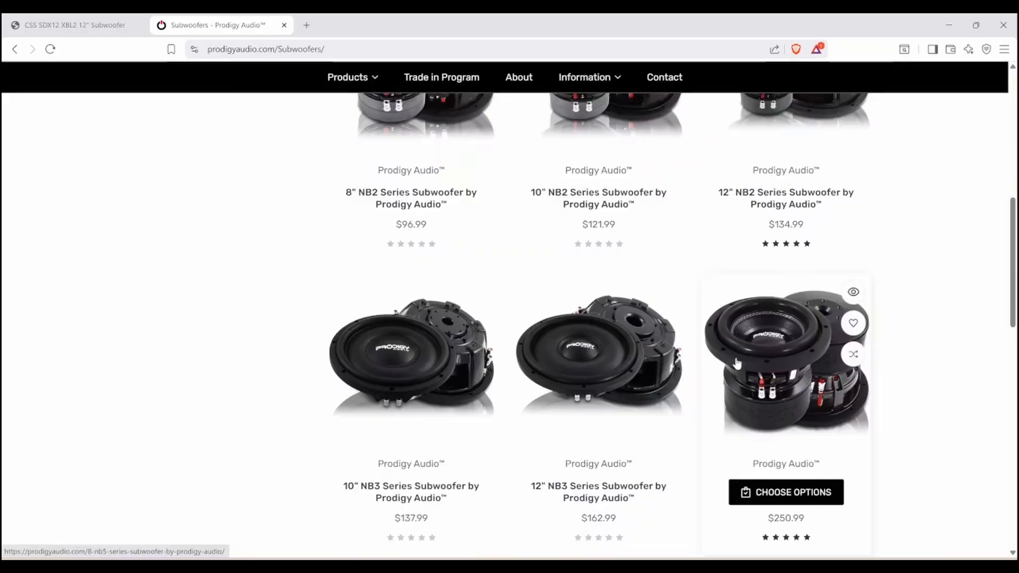
scroll(734, 366, down, 2)
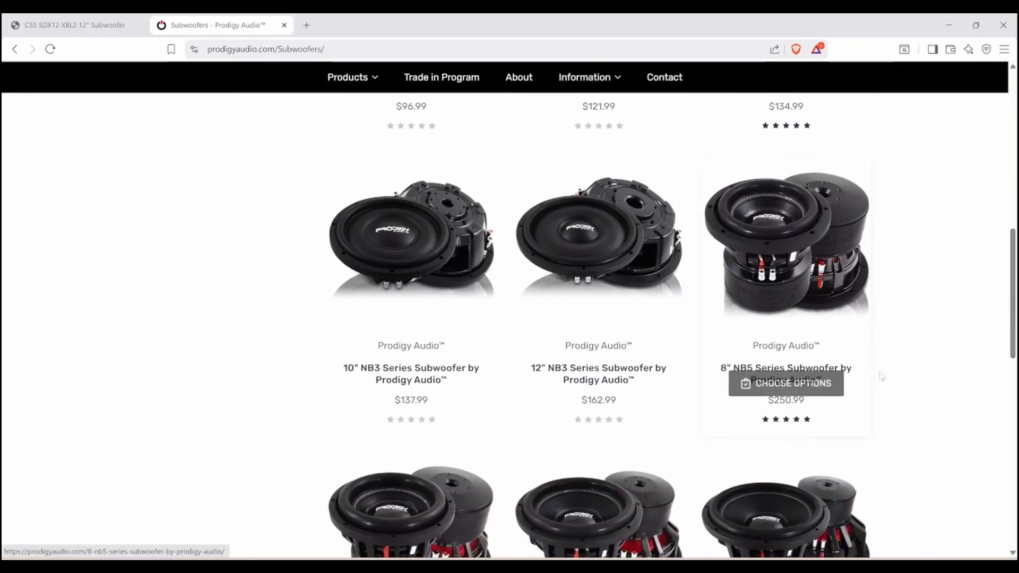
scroll(754, 338, down, 4)
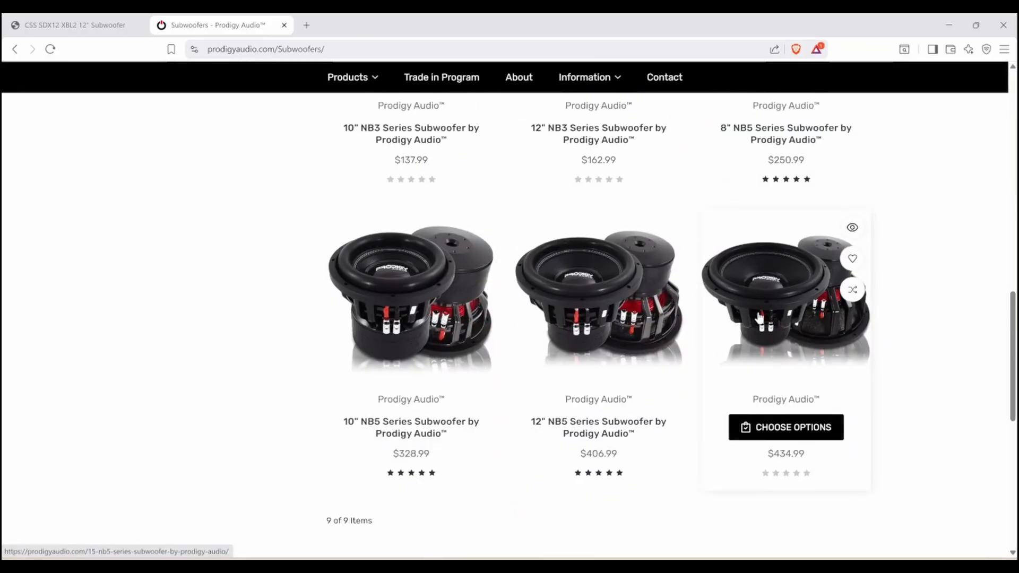
click(753, 338)
Examine the 15" NB5 product description and the NB5-15d4 column of its specifications.
scroll(528, 271, up, 3)
scroll(416, 371, down, 6)
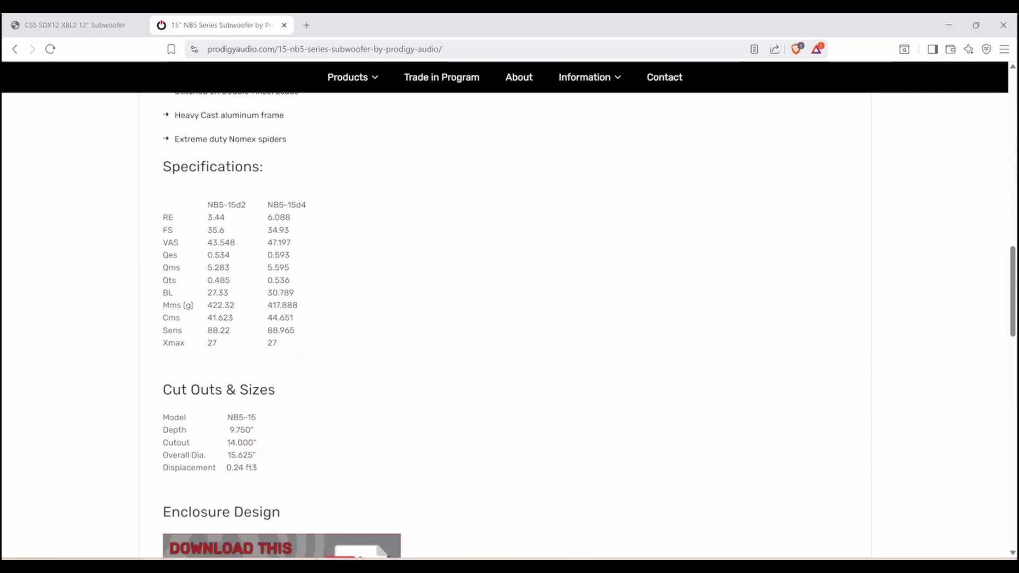
scroll(617, 295, up, 6)
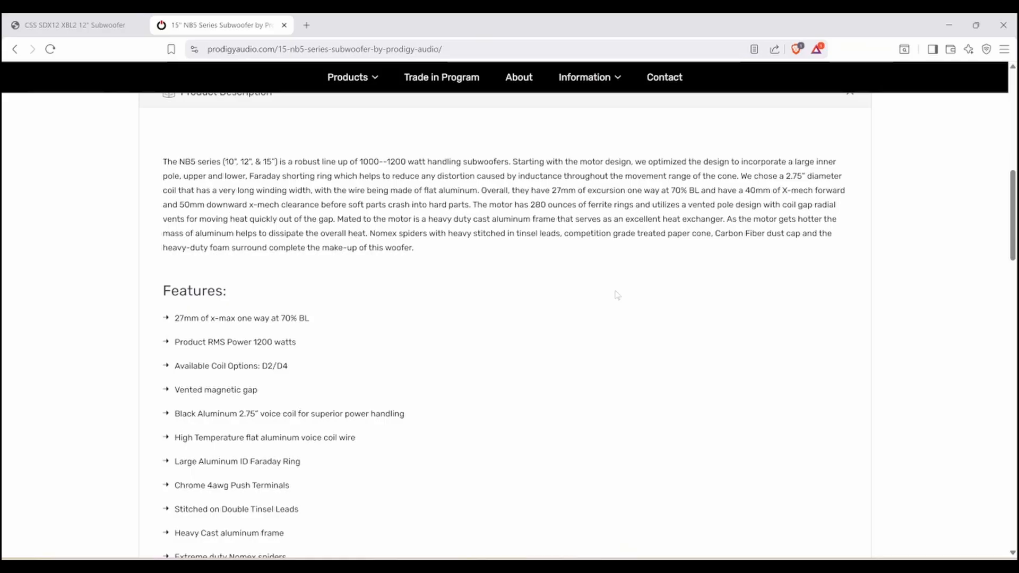
scroll(617, 295, down, 5)
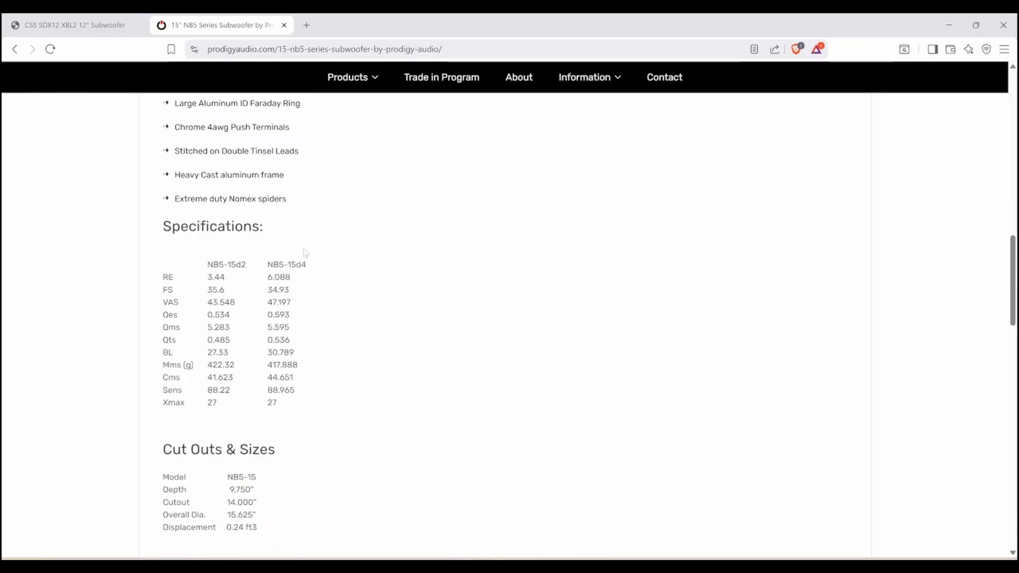
drag(268, 266, 296, 268)
click(297, 269)
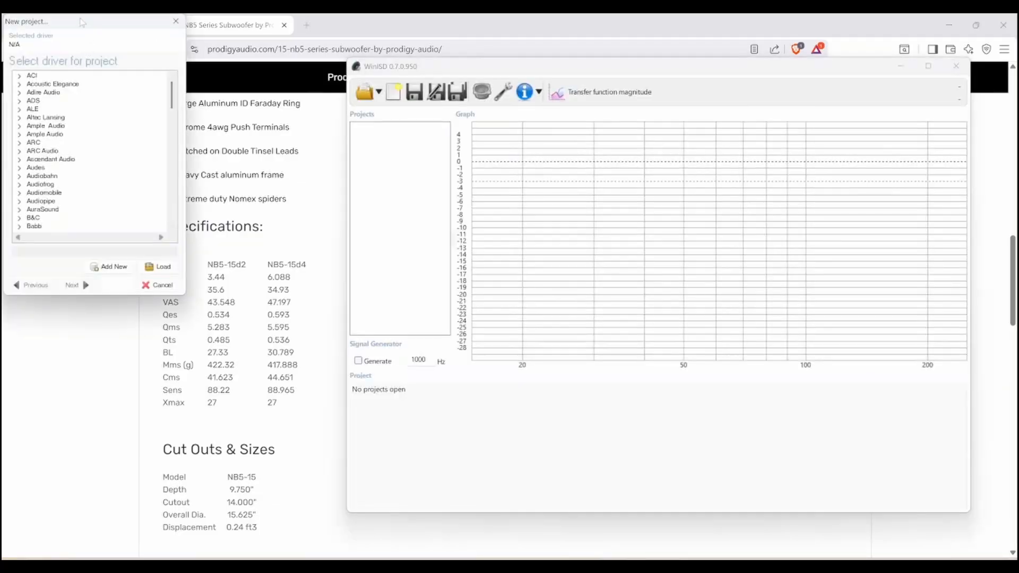
In WinISD, define a Prodigy Audio NB5-15D4 driver with Qes 0.593, Qms 5.595, Fs 34.93 Hz, Vas 47.20 l and Mms 417.9 g.
drag(401, 131, 559, 238)
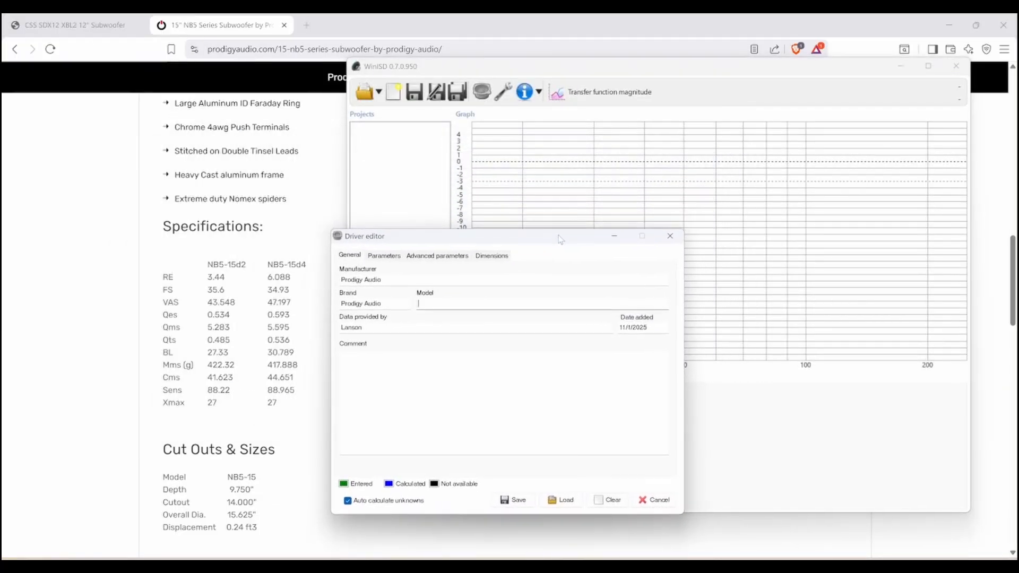
text(NB5-15D4)
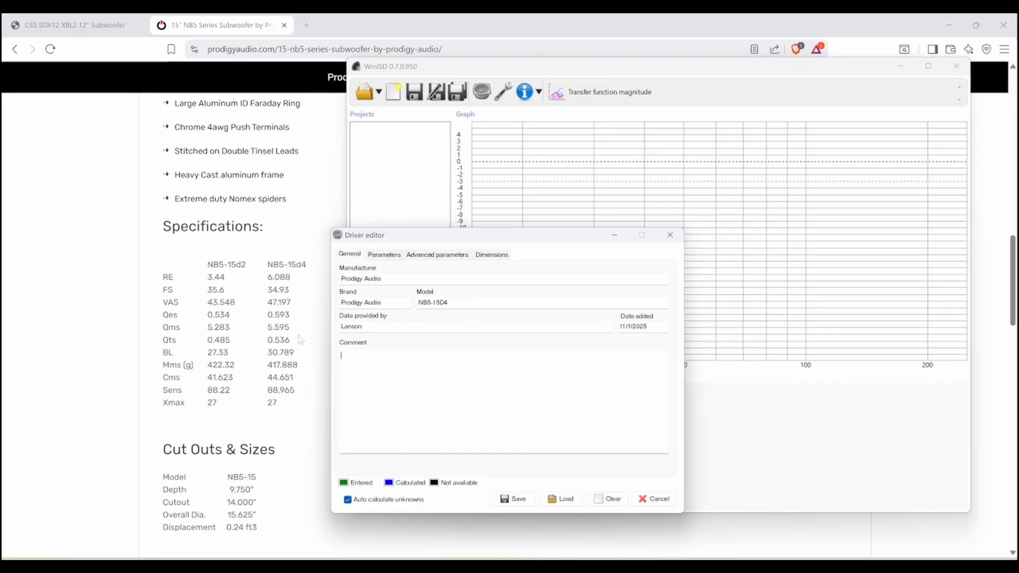
scroll(305, 249, up, 1)
drag(307, 254, 191, 199)
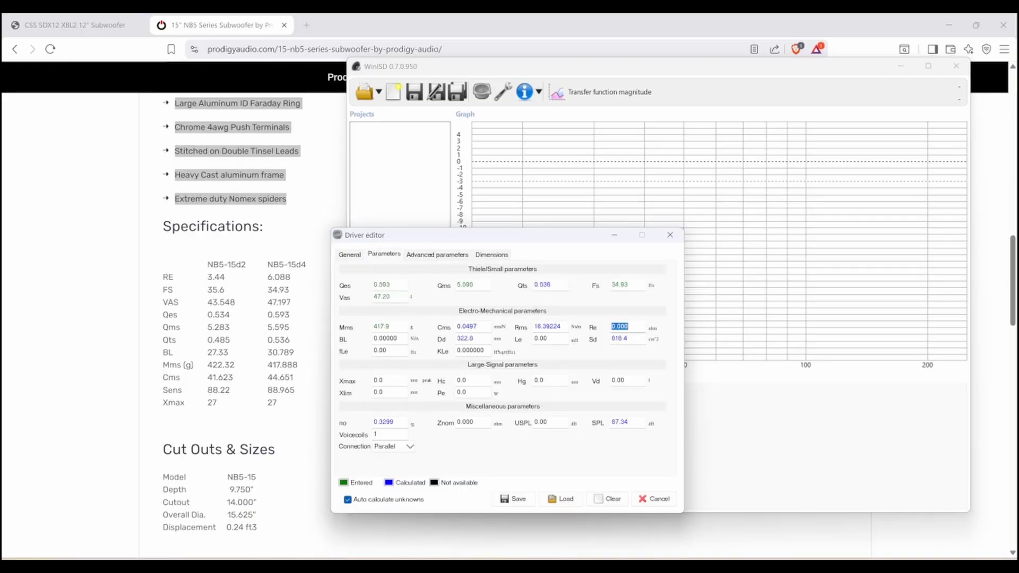
Enter a BL of 30.789 and an Xmax of 27 mm for the NB5-15D4 driver.
key(Tab)
text(30.789)
key(Tab)
key(Tab)
key(Tab)
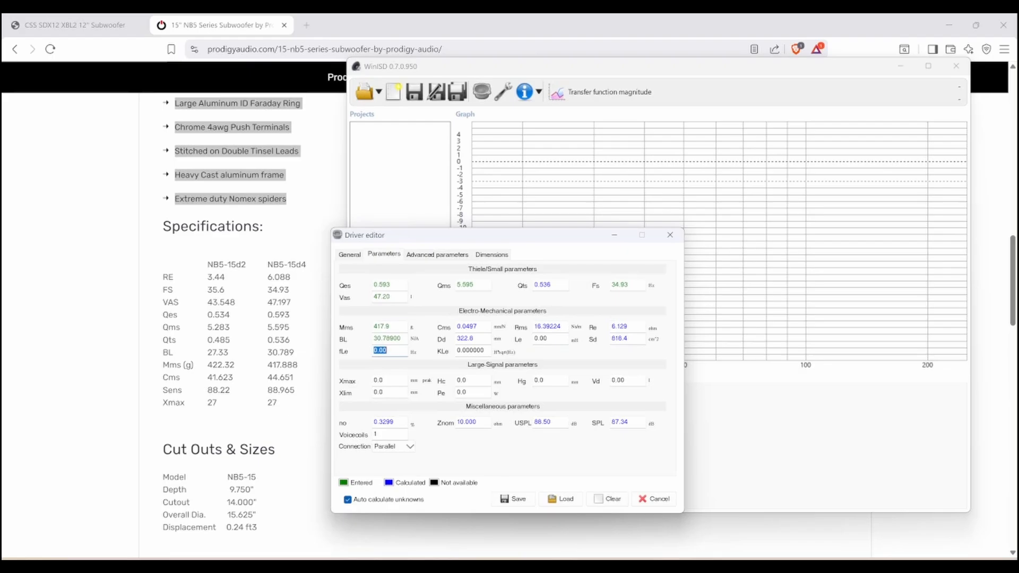
key(Tab)
key(Tab)
text(27)
key(Tab)
key(Tab)
key(Tab)
Look up the forward and downward X-mech in the product description and set the driver's Xlim to 40 mm.
scroll(208, 261, up, 4)
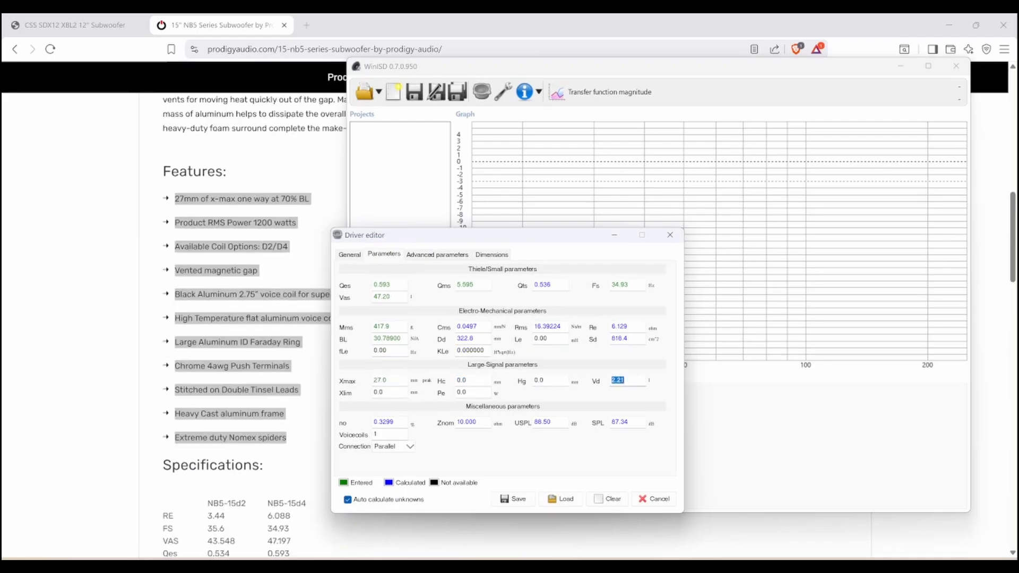
click(318, 376)
scroll(391, 382, up, 2)
drag(180, 204, 189, 205)
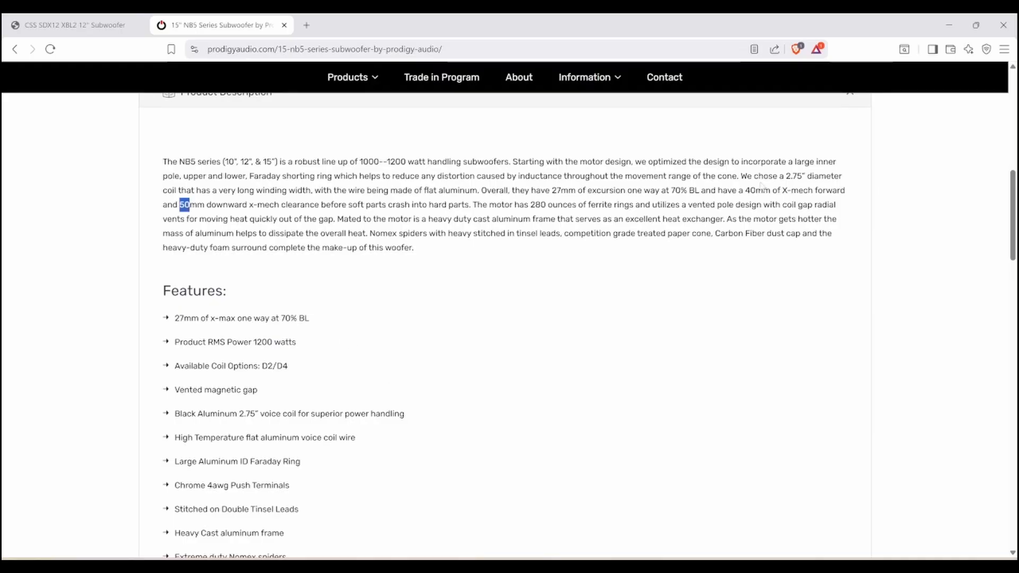
drag(743, 190, 763, 190)
scroll(594, 198, down, 3)
key(alt+Tab)
drag(384, 393, 348, 394)
text(40)
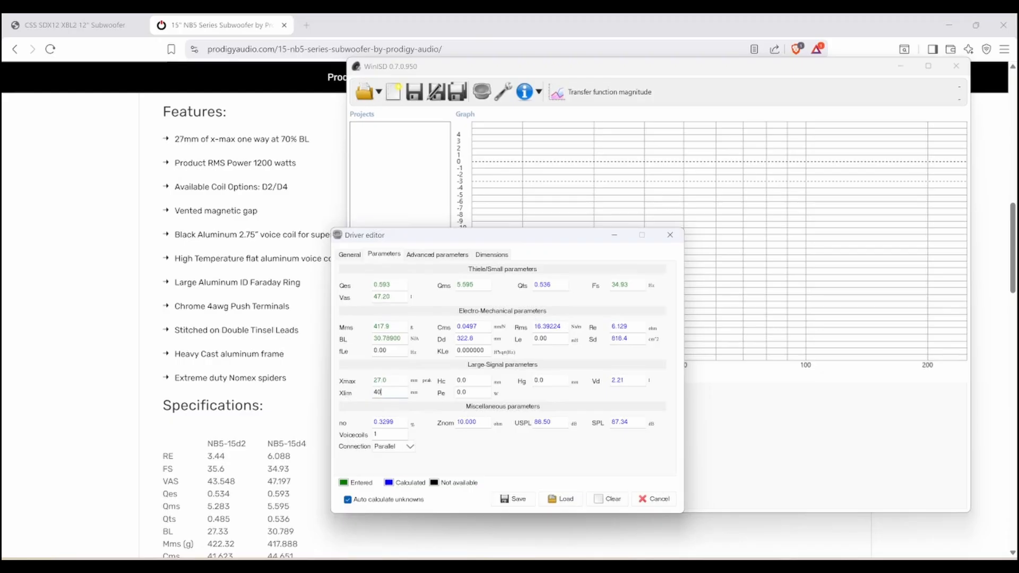
Recheck the driver's Xmax entry and look up the RMS power rating in the product page's feature list.
key(Tab)
double_click(380, 381)
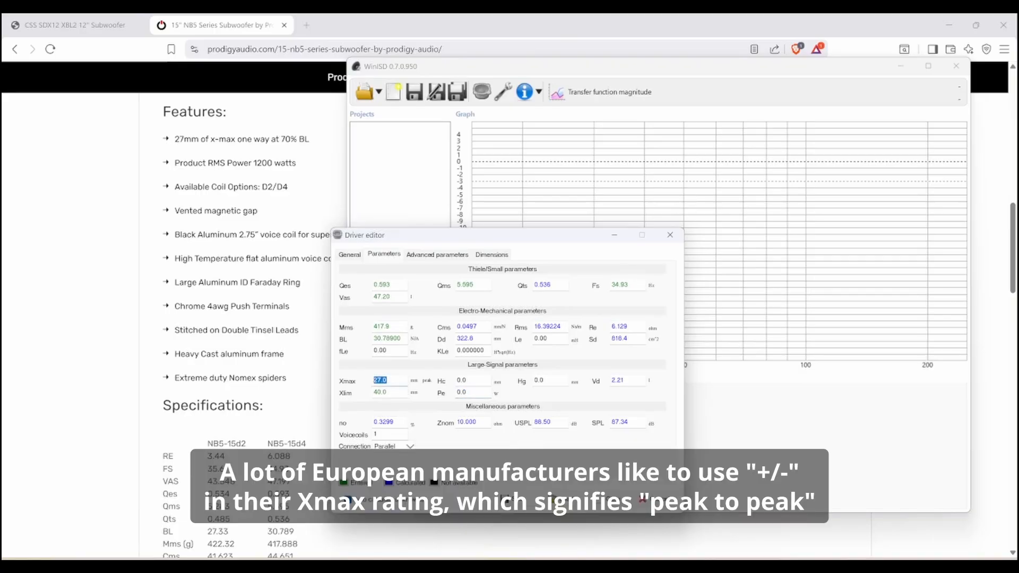
drag(442, 381, 361, 381)
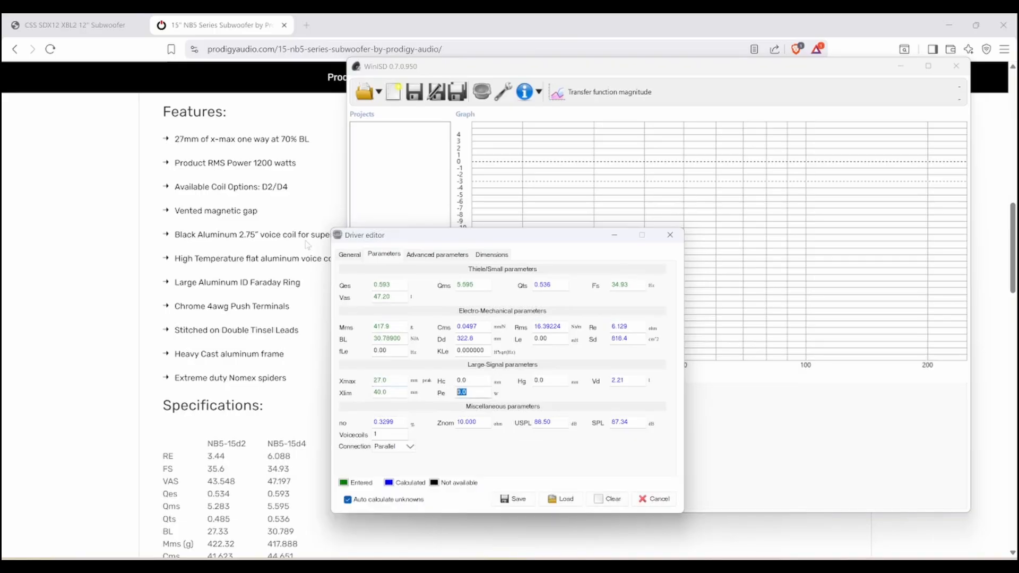
drag(252, 163, 288, 163)
scroll(424, 243, up, 5)
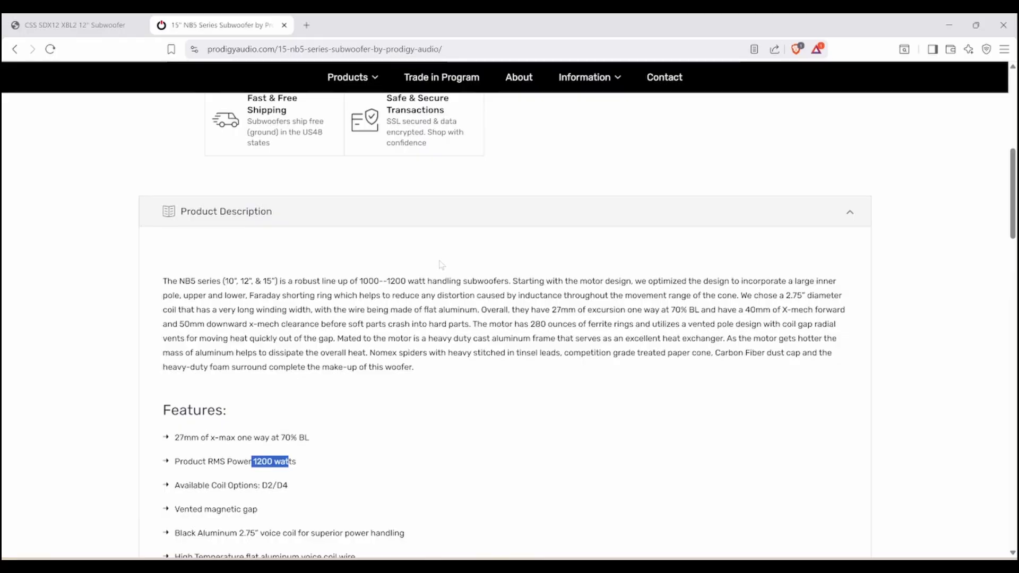
Examine the RMS power rating and the NB5-15d4 specifications on the Sound Solutions Audio store page.
scroll(510, 308, up, 8)
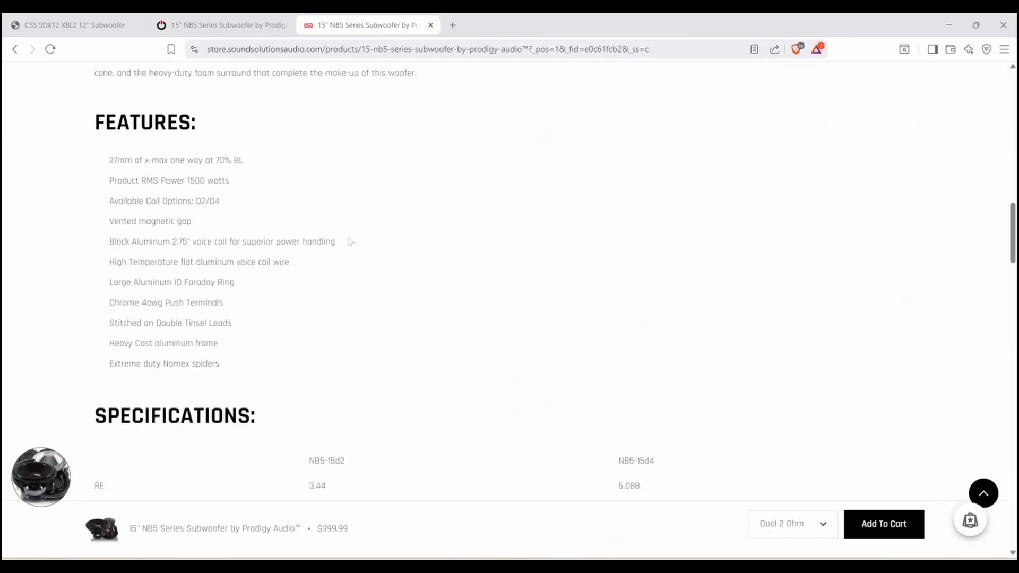
scroll(351, 242, up, 1)
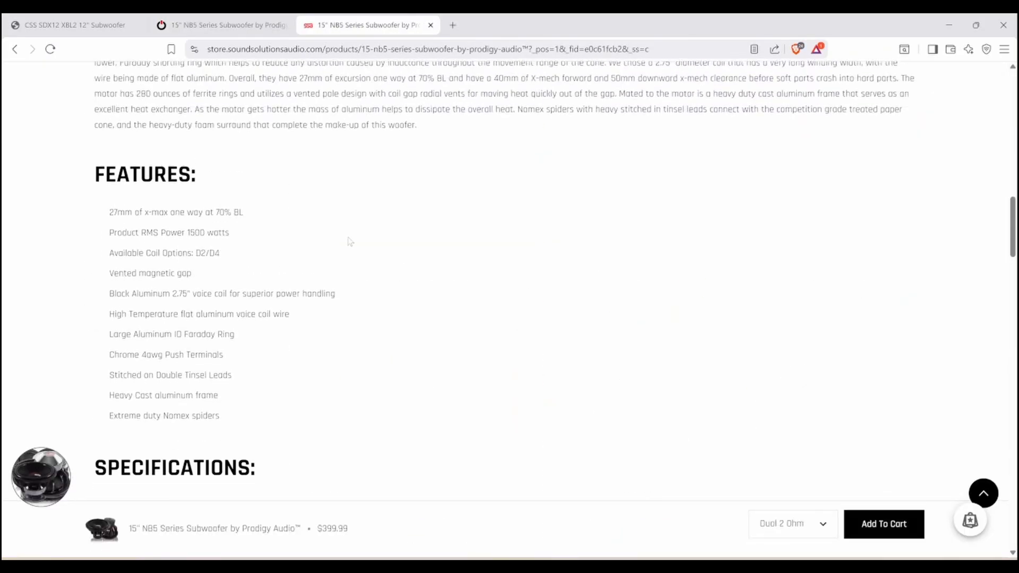
scroll(350, 242, down, 1)
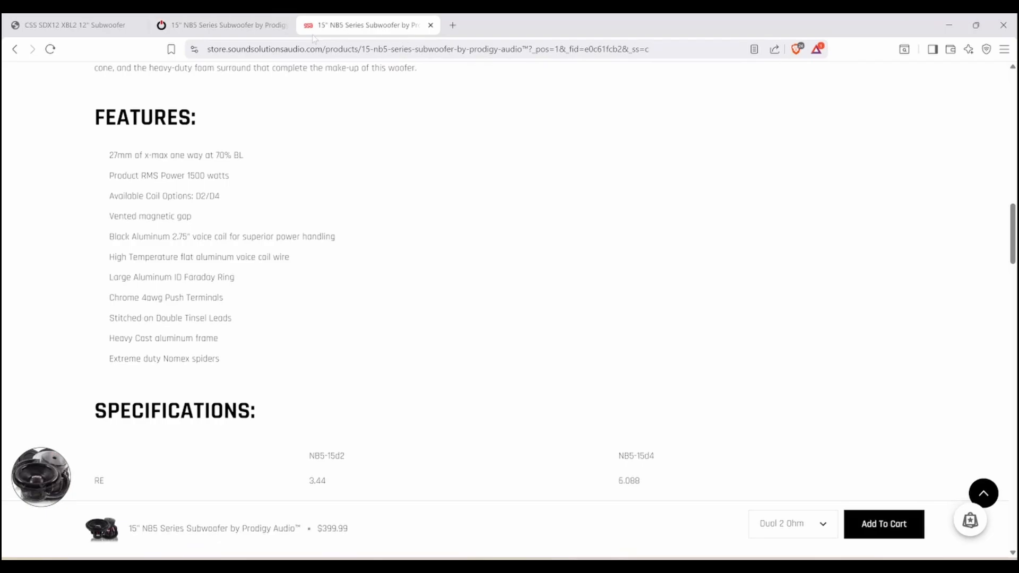
drag(221, 48, 338, 48)
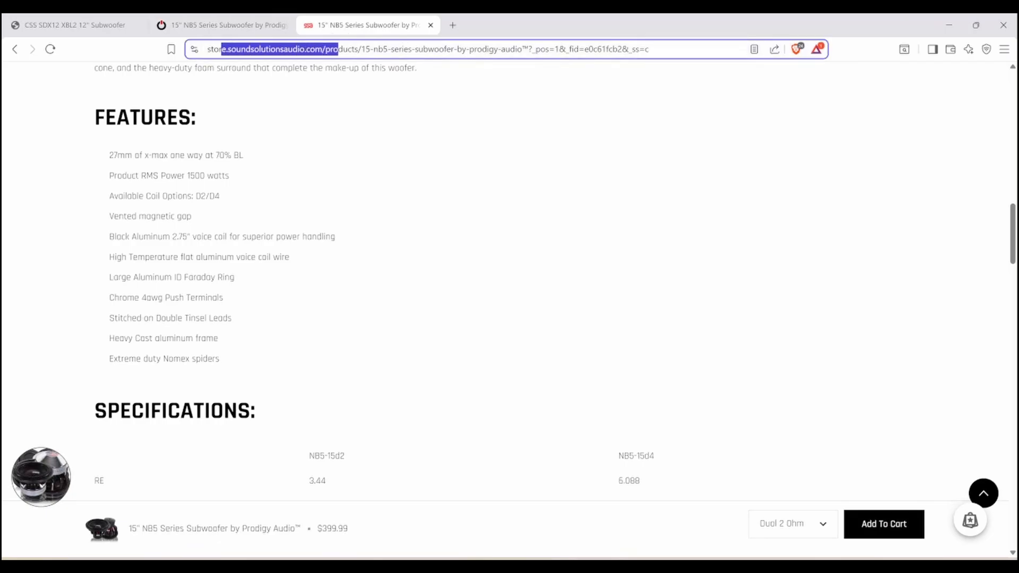
drag(229, 176, 182, 175)
scroll(350, 193, up, 1)
scroll(407, 293, down, 5)
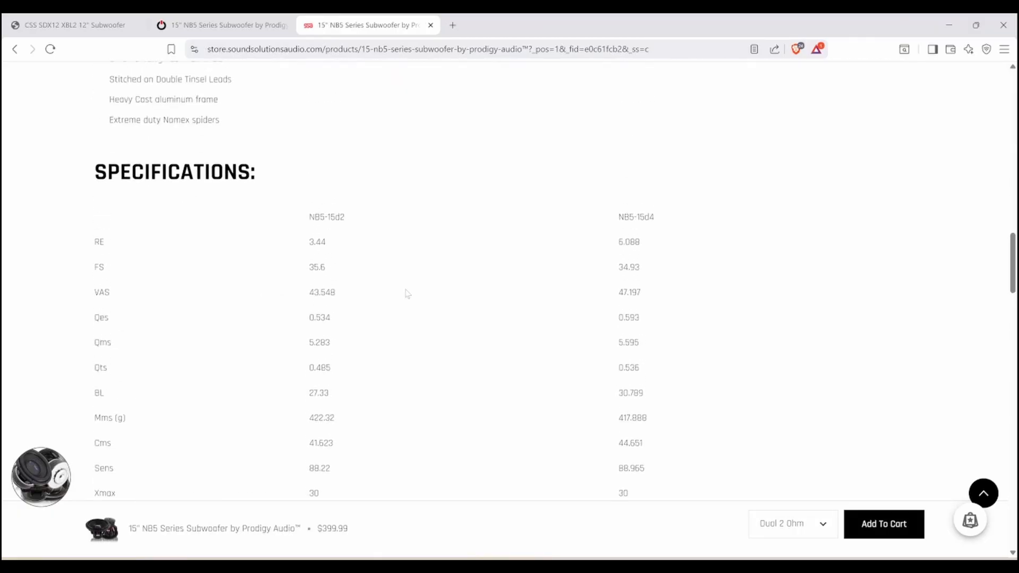
scroll(407, 294, down, 3)
scroll(407, 293, up, 4)
scroll(408, 293, down, 1)
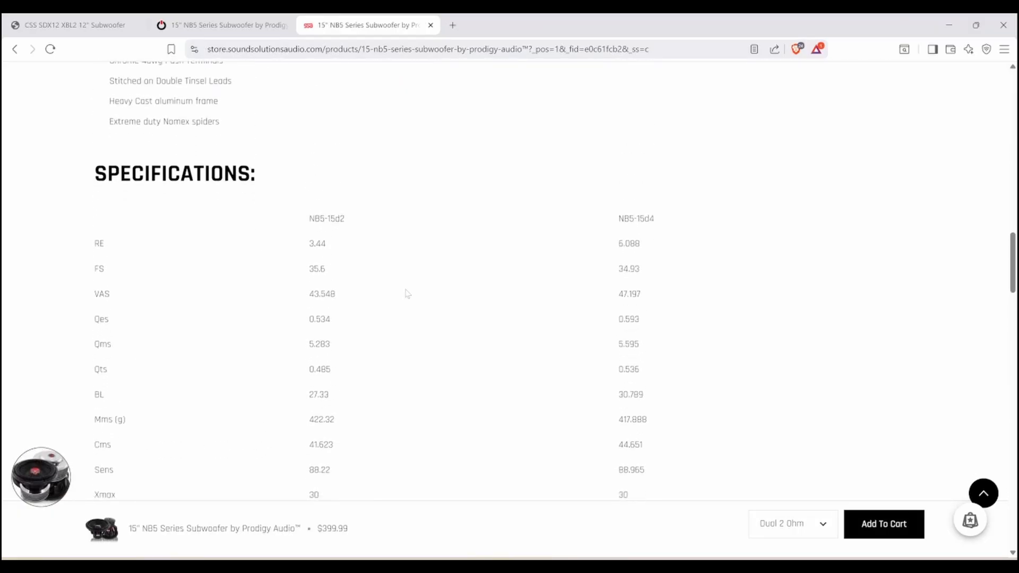
Compare the store's RMS power rating with the one on Prodigy Audio's own product page.
click(220, 25)
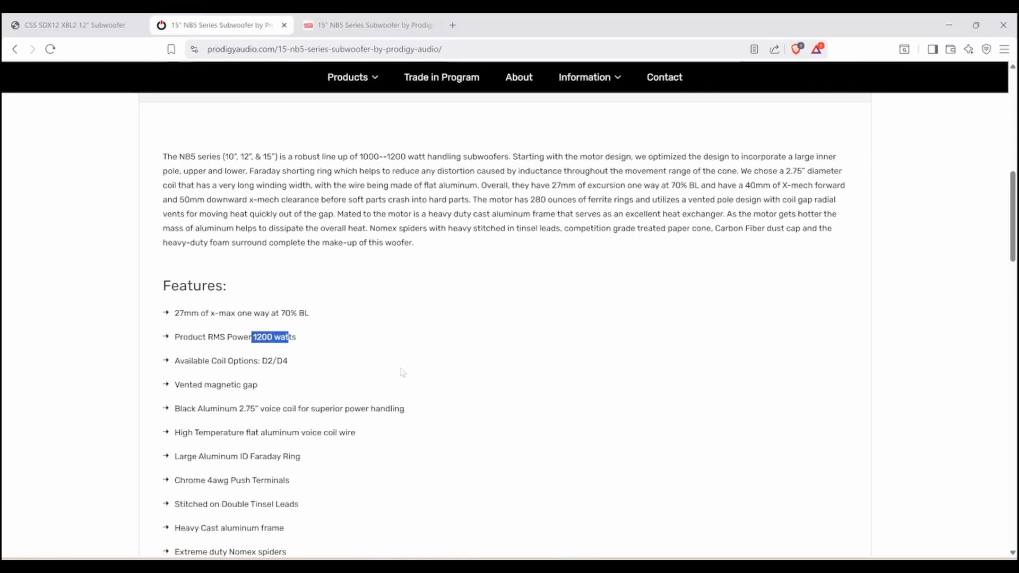
click(318, 309)
drag(319, 338, 243, 338)
drag(276, 49, 205, 50)
scroll(433, 336, down, 3)
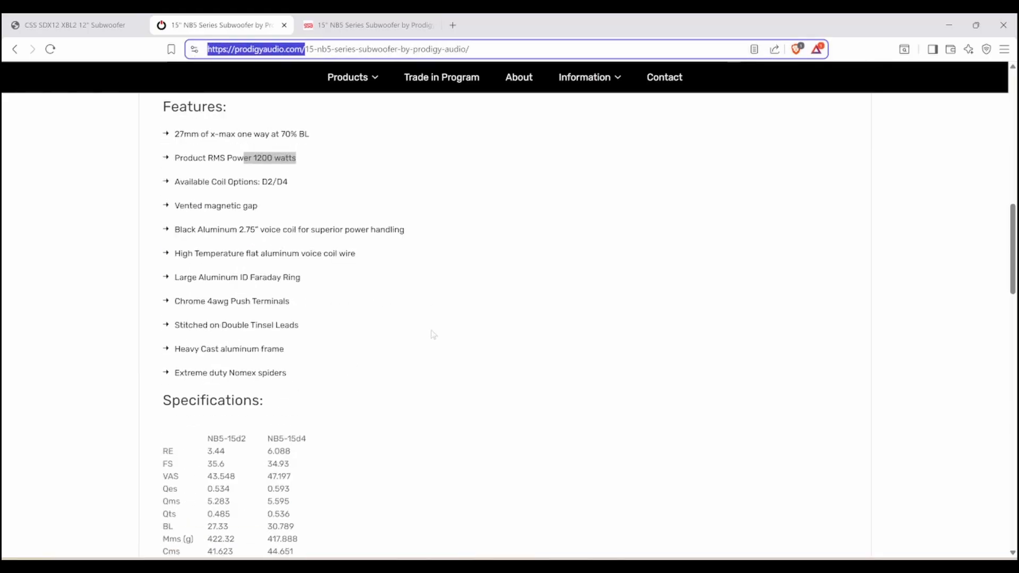
Back in WinISD, add the line "SSA website showed 1500W RMS" to the NB5-15D4 driver's comment.
key(alt+Tab)
click(349, 255)
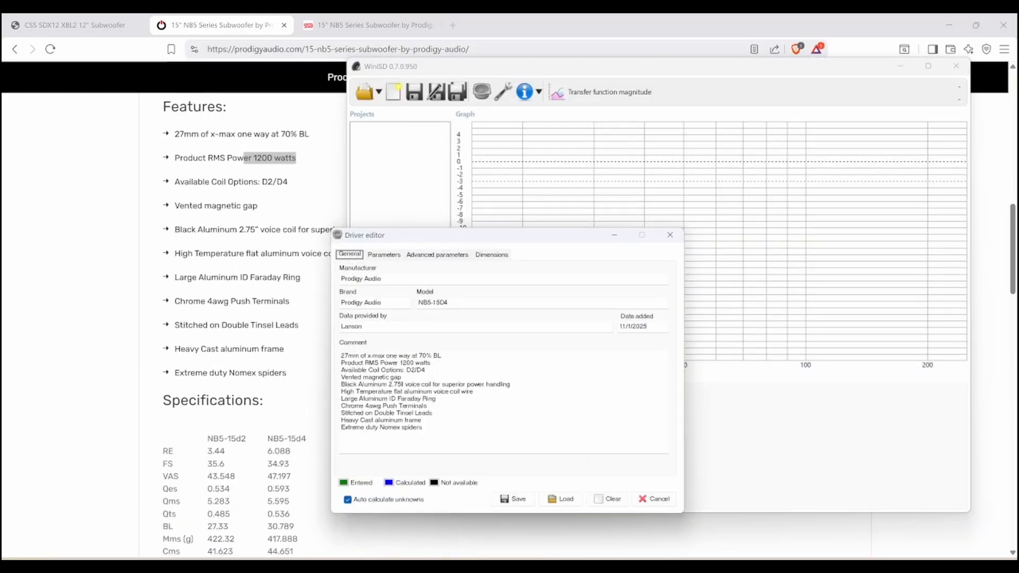
click(350, 442)
text(SS)
text(A website showed )
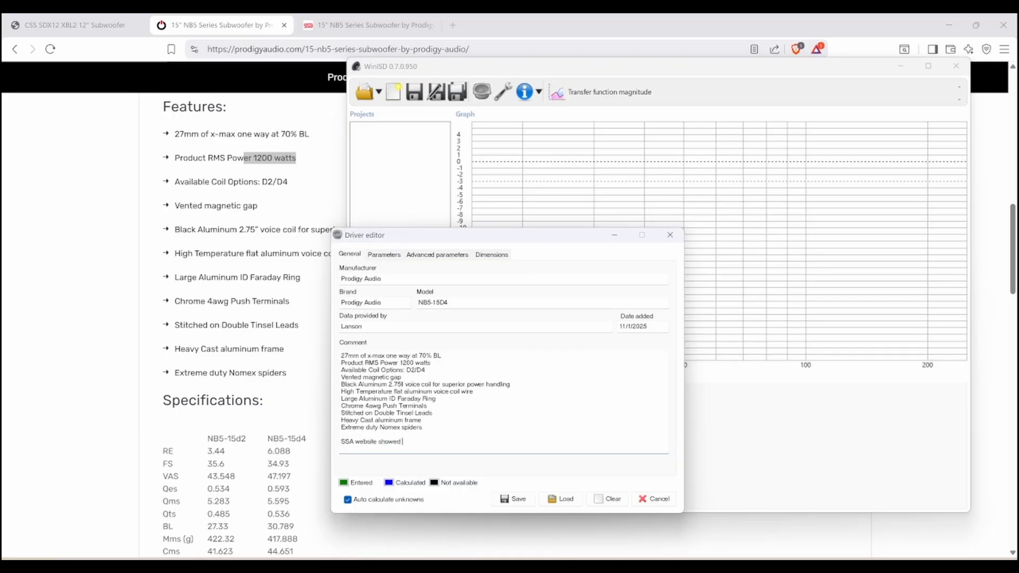
text(1500W RMS)
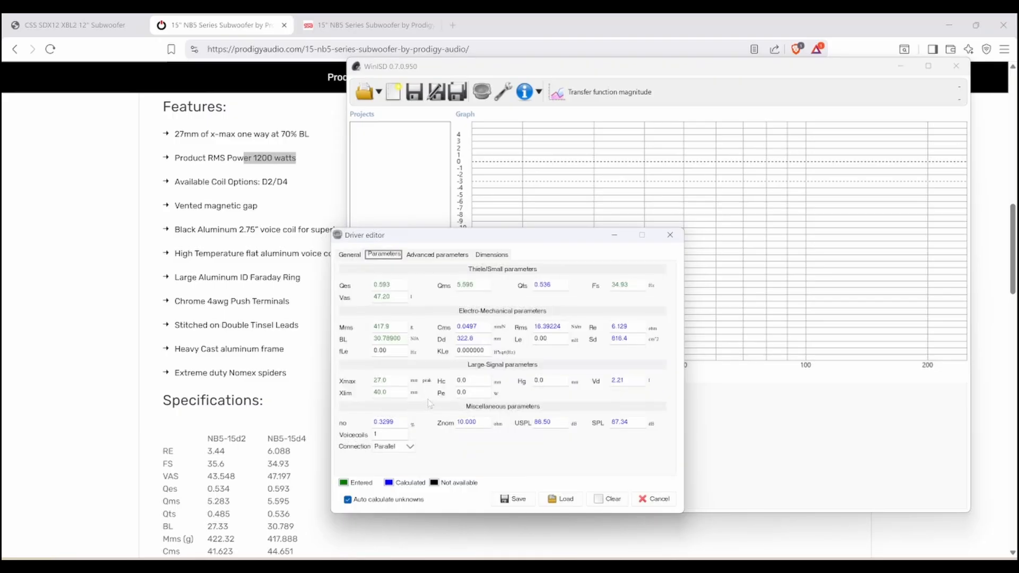
Set the driver's Pe to 1200 W and save the NB5-15D4 driver.
double_click(460, 392)
text(1200)
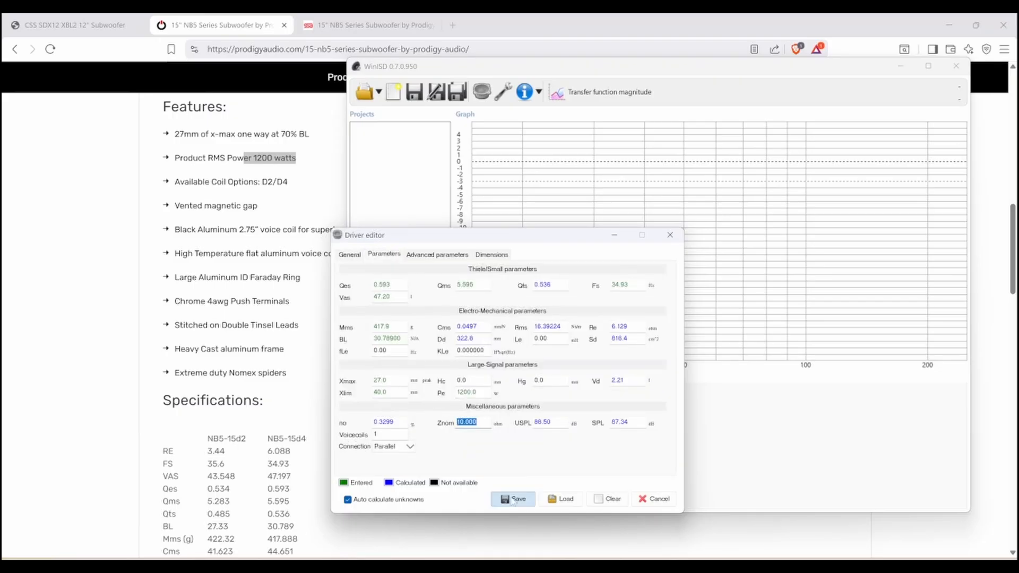
click(513, 500)
key(Return)
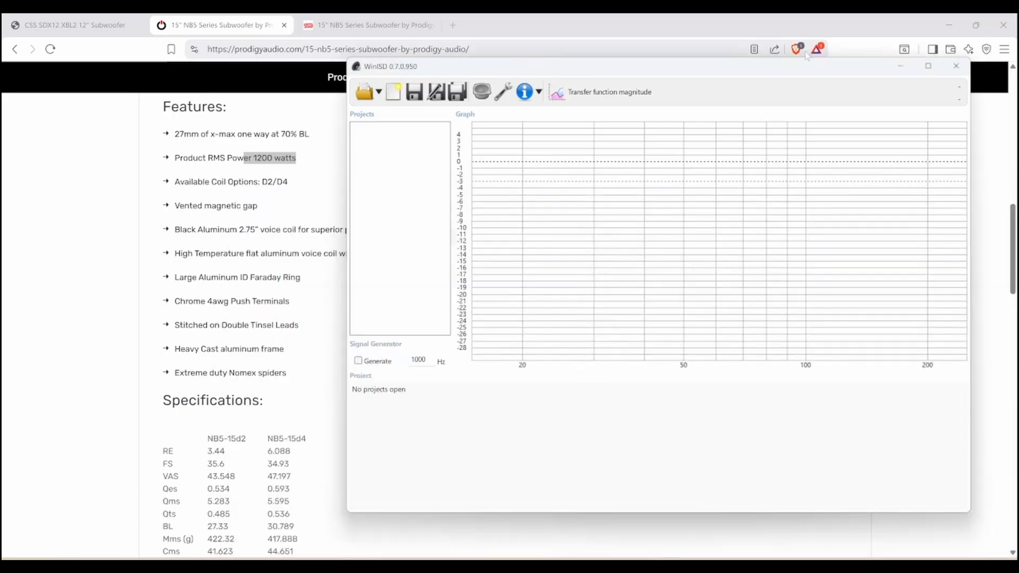
Create a closed-box project for the Prodigy Audio NB5-15D4 with a system input power of 1200 W and its SPL plotted.
click(928, 67)
click(48, 43)
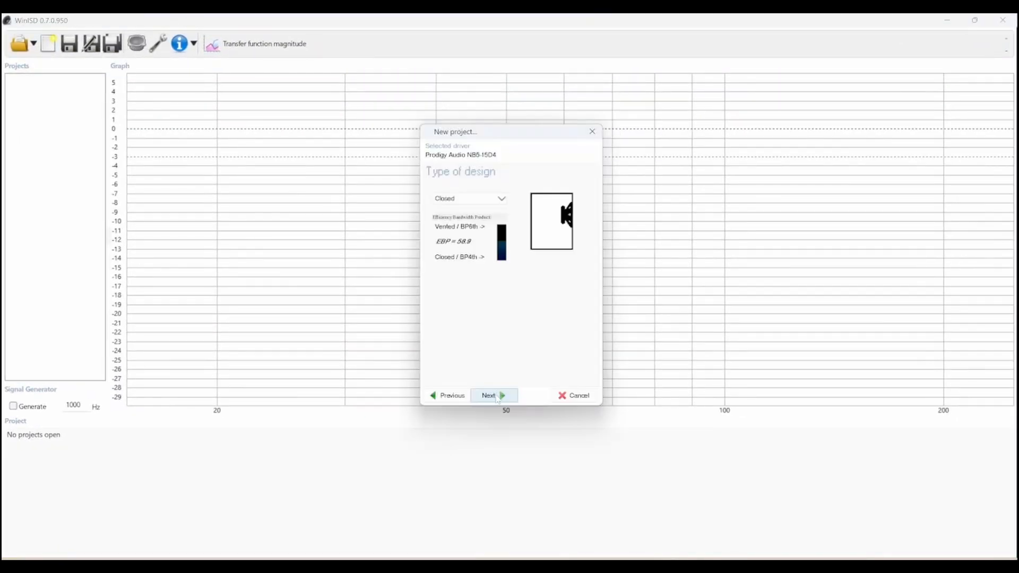
click(488, 396)
key(Return)
click(48, 462)
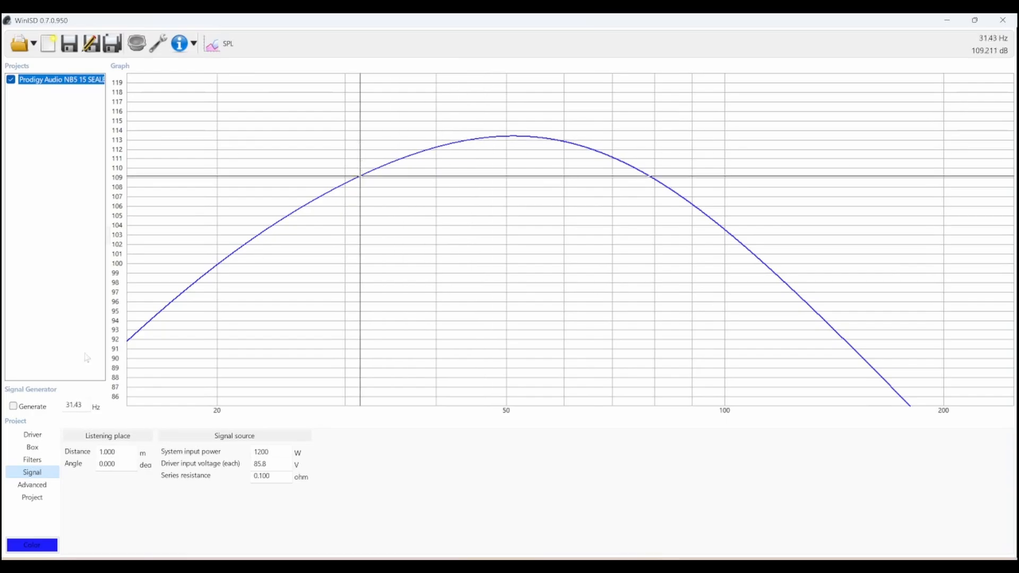
Try rear chamber volumes around 1.846 and 2.035 ft³ and settle the closed box on 2 ft³.
click(33, 448)
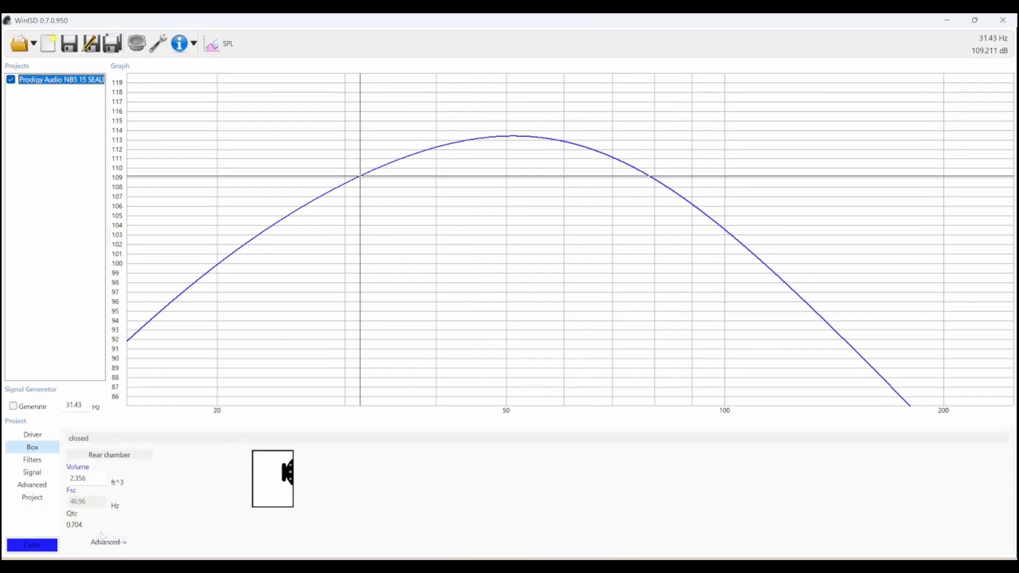
click(83, 477)
text(1.846)
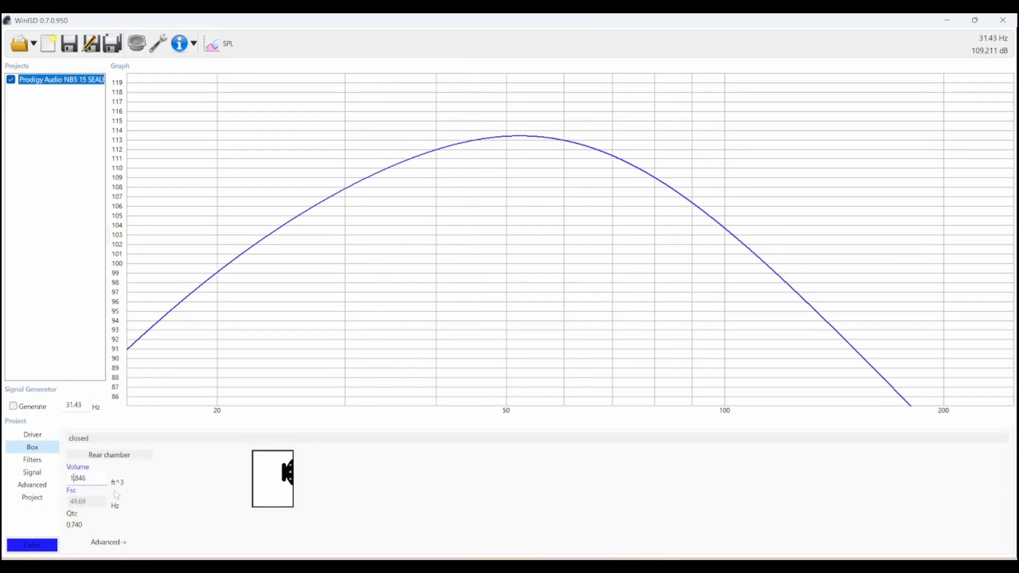
text(2.035)
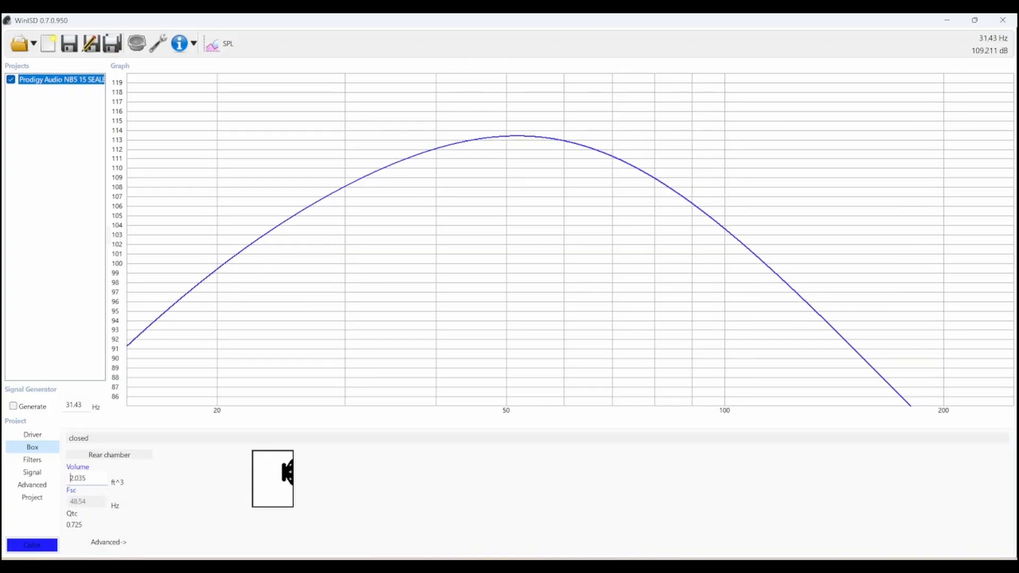
key(ctrl+a)
text(2)
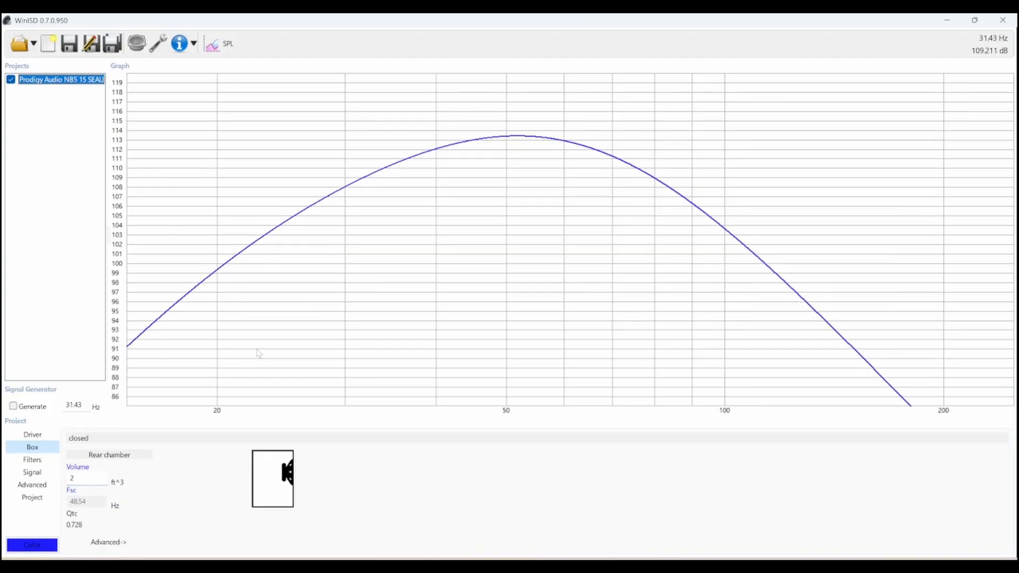
Plot the cone excursion, read it near 40 Hz and 29 Hz, and check the signal source settings.
click(212, 44)
click(243, 160)
drag(460, 249, 439, 245)
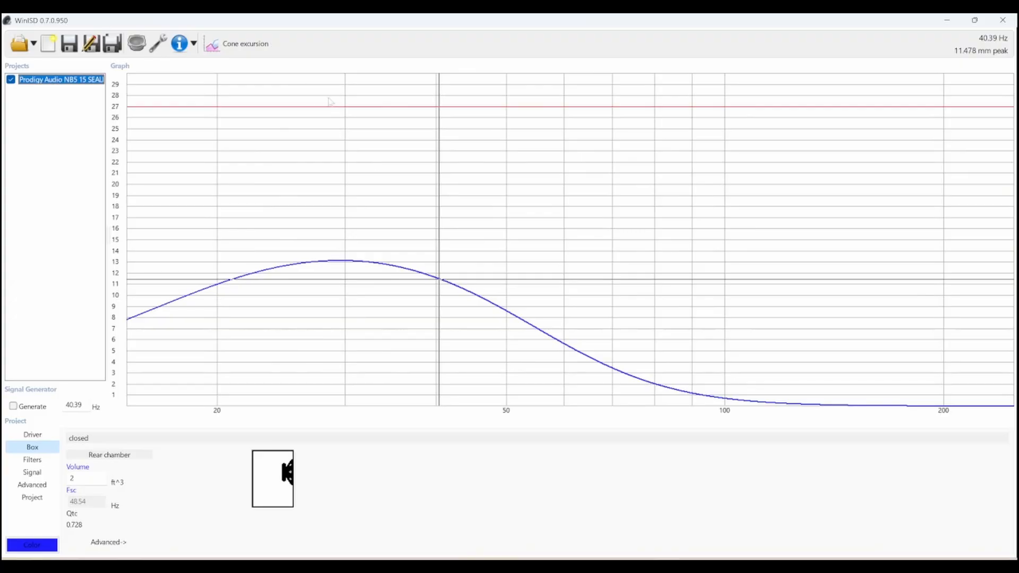
drag(366, 124, 335, 175)
click(32, 472)
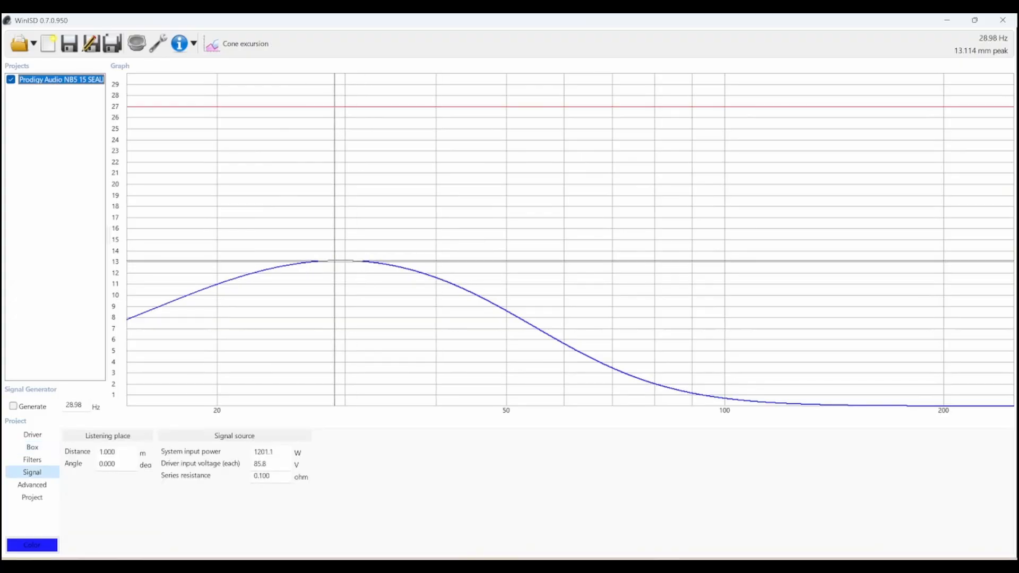
Sweep the closed box volume from about 23 ft³ down to about 5 ft³ to compare excursion, and restore it to 2 ft³.
click(31, 447)
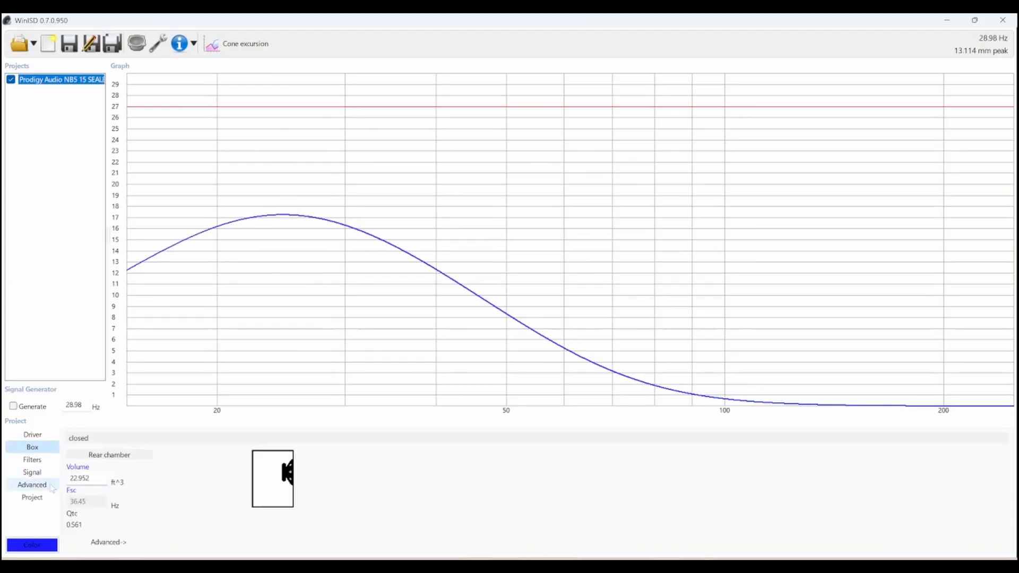
key(Down)
key(Down)
key(Down)
key(Down)
key(Down)
key(Down)
key(Down)
key(Down)
key(Down)
key(Down)
key(Down)
key(Down)
key(Down)
key(Down)
key(Down)
key(Down)
key(Down)
key(Down)
key(Down)
key(Down)
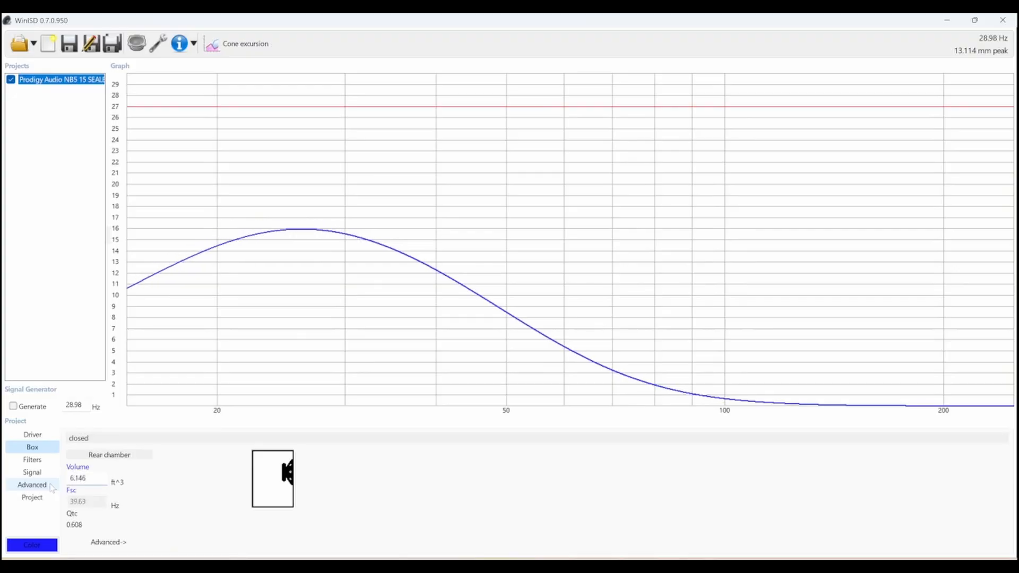
click(40, 472)
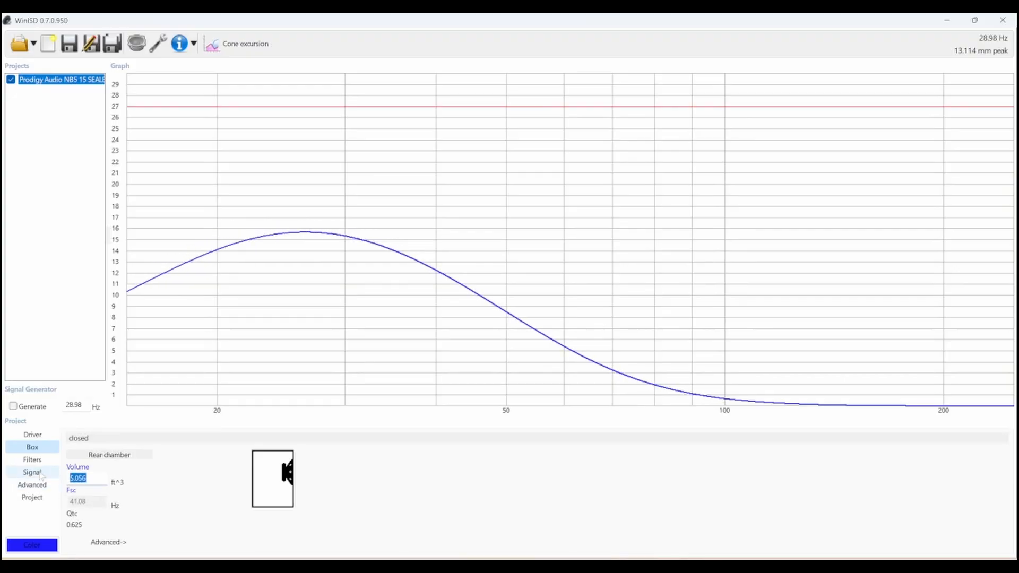
text(2)
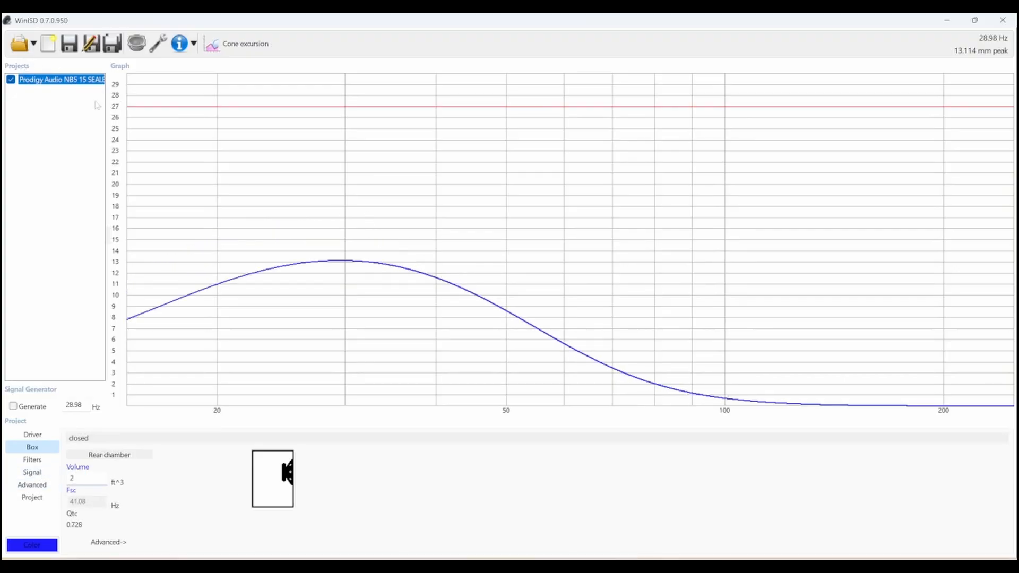
Create a second project named SI SQL15 SEALED using one normally placed Stereo Integrity SQL 15 Series 2 D4 driver.
click(32, 472)
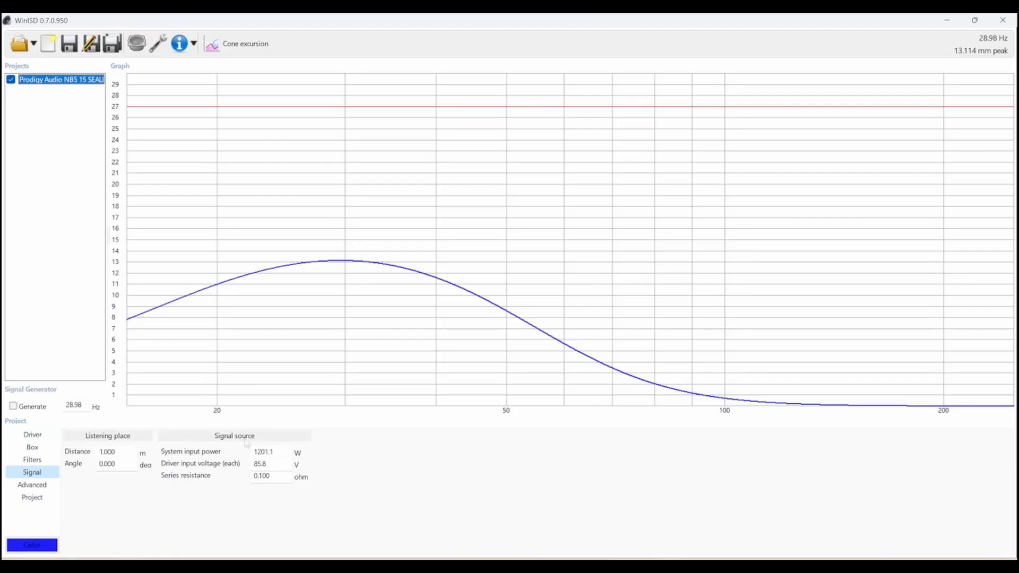
click(53, 435)
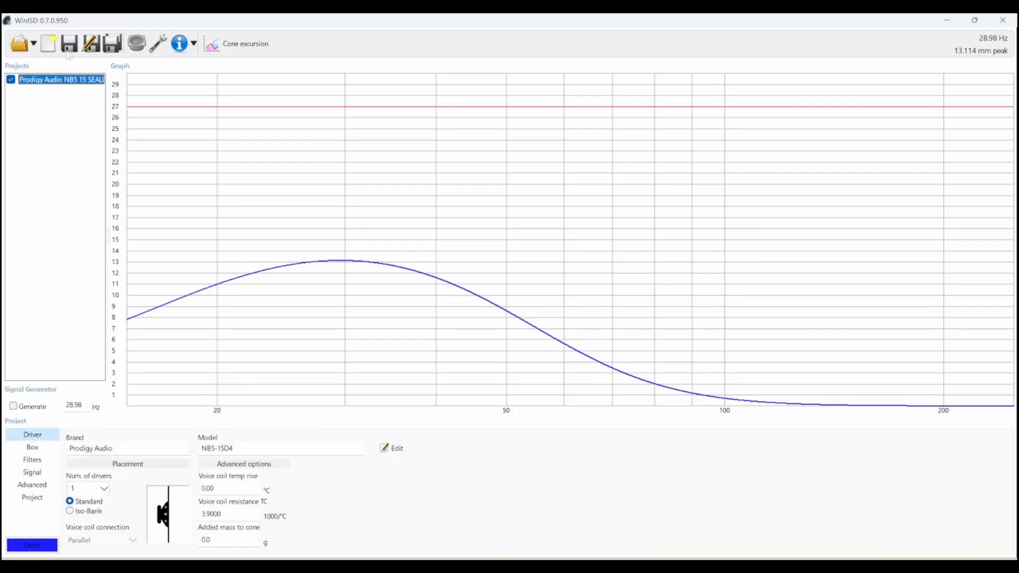
click(52, 49)
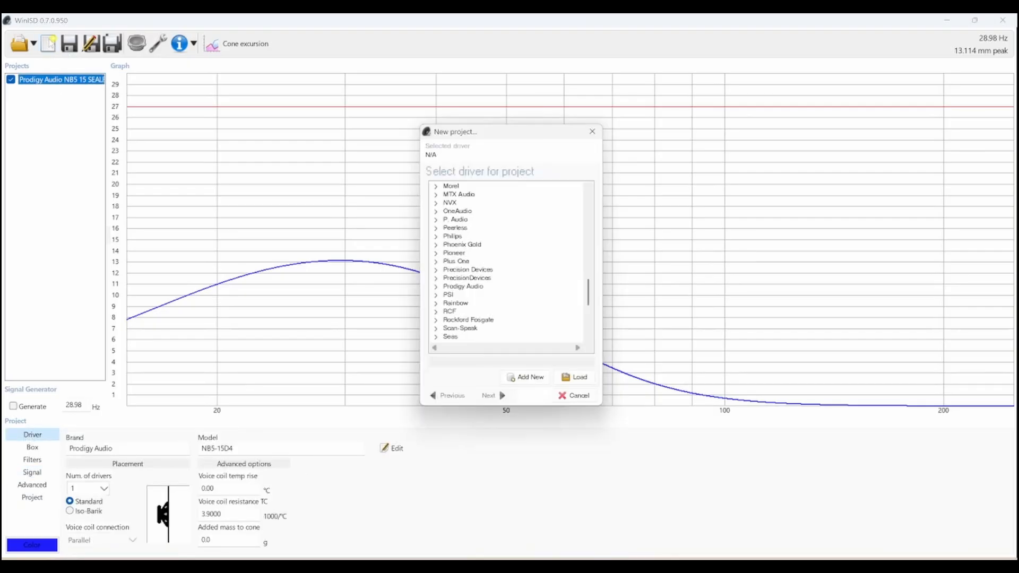
scroll(544, 311, down, 6)
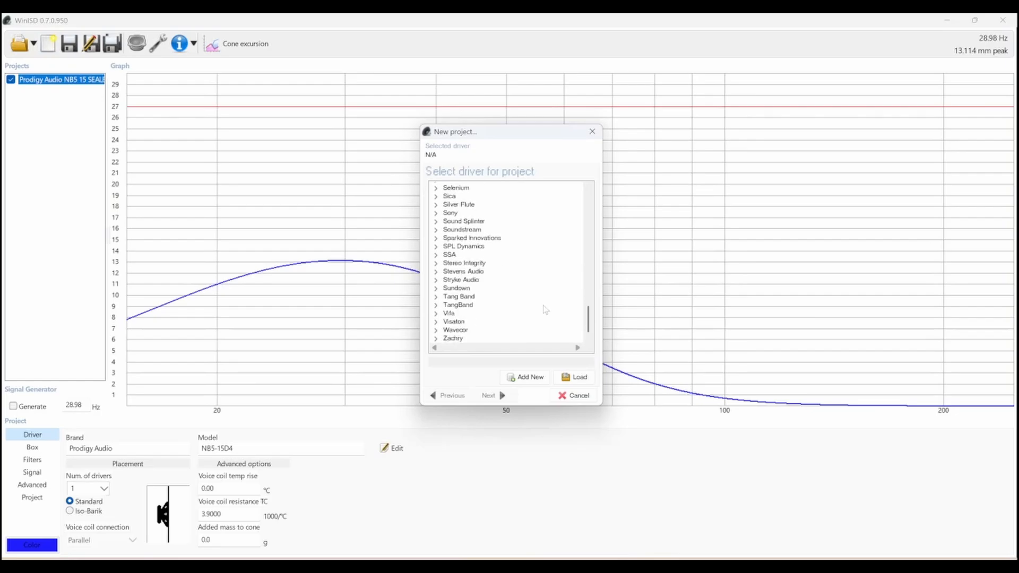
double_click(467, 263)
click(484, 271)
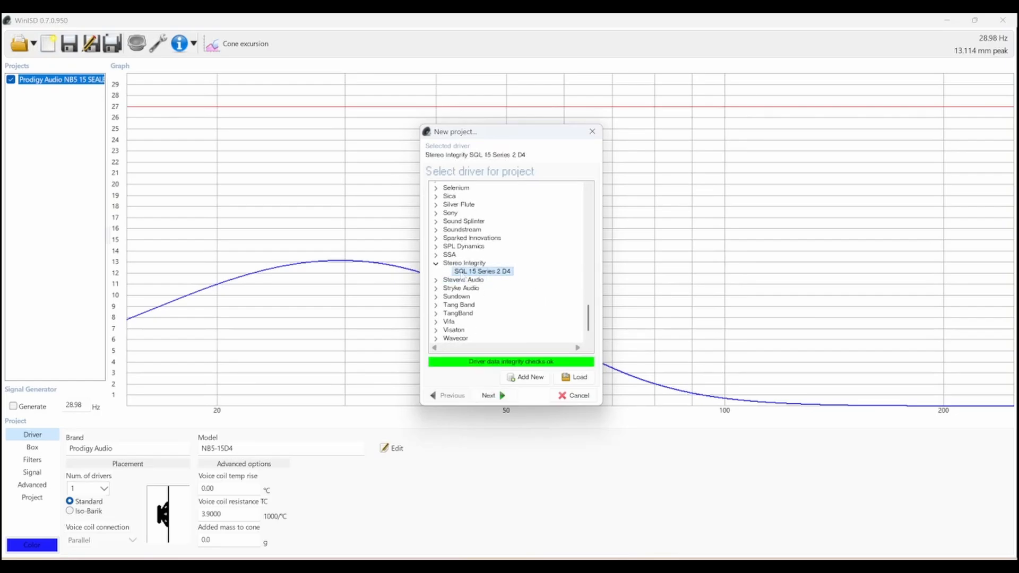
click(512, 397)
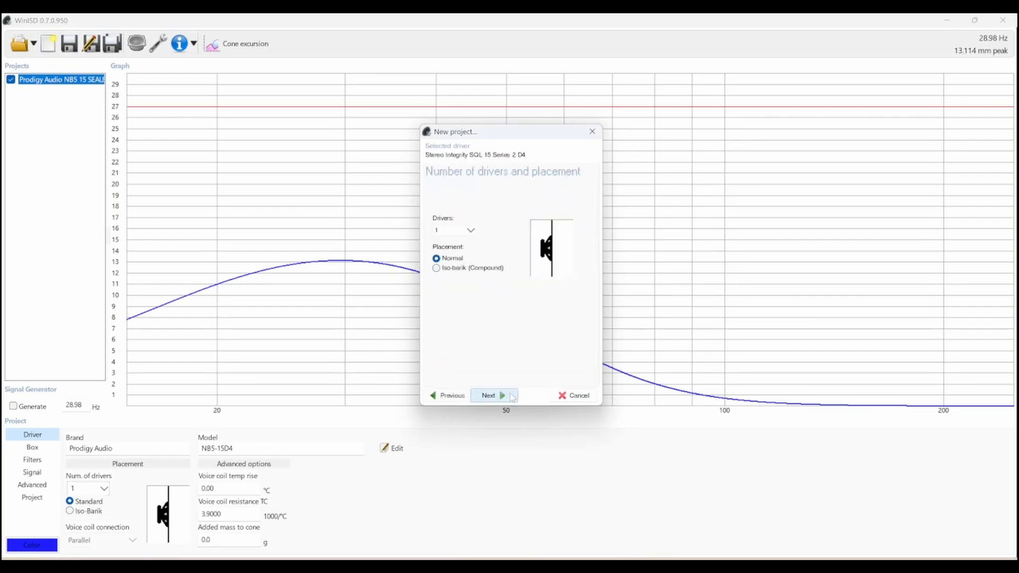
click(495, 395)
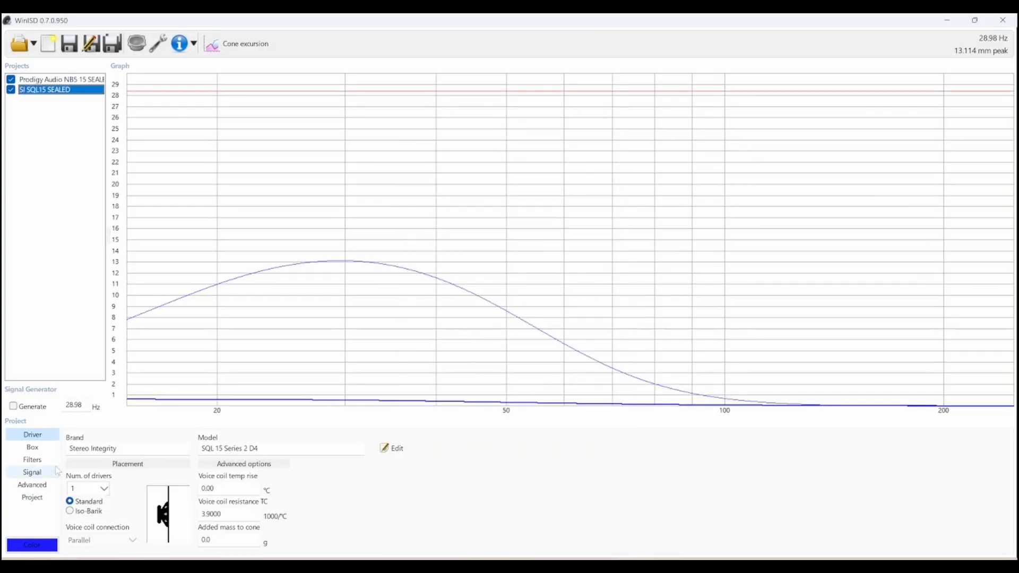
Add a second-order Butterworth highpass filter with a 20 Hz cutoff to the SI SQL15 SEALED project.
click(32, 460)
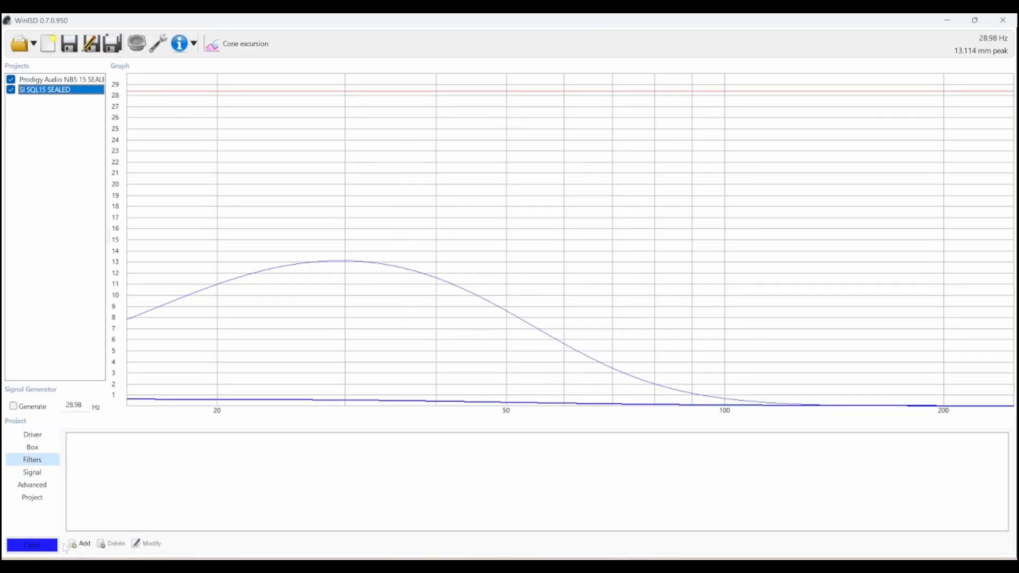
click(79, 543)
click(79, 69)
click(75, 102)
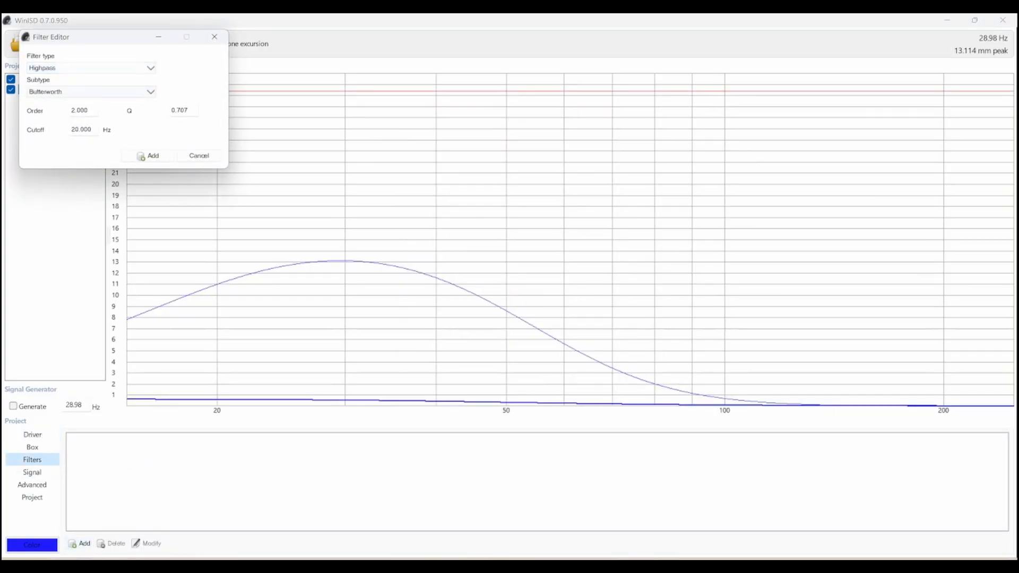
click(148, 156)
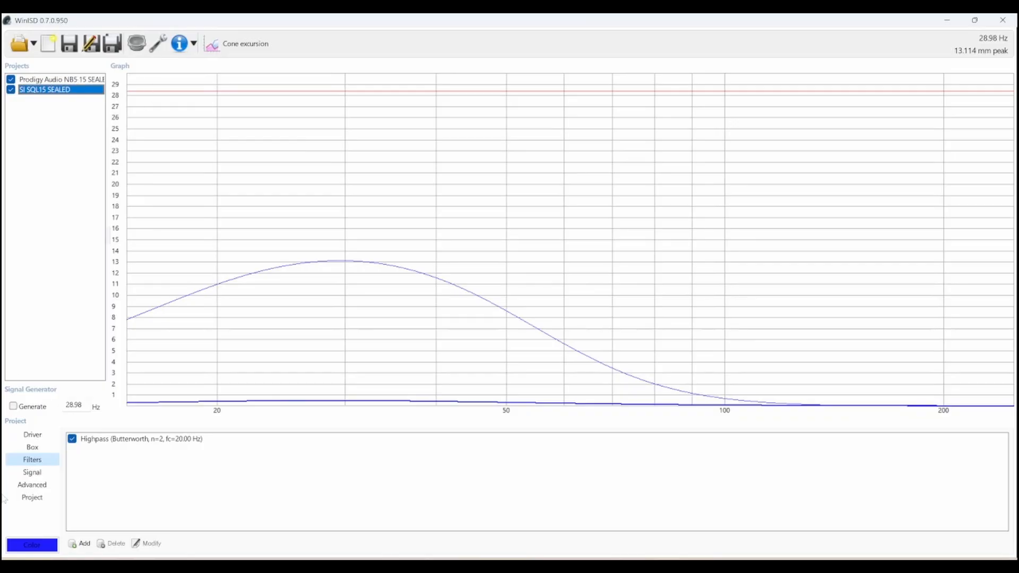
Check the power handling of the SQL 15 Series 2 D4 in its driver parameters without changing them.
click(32, 472)
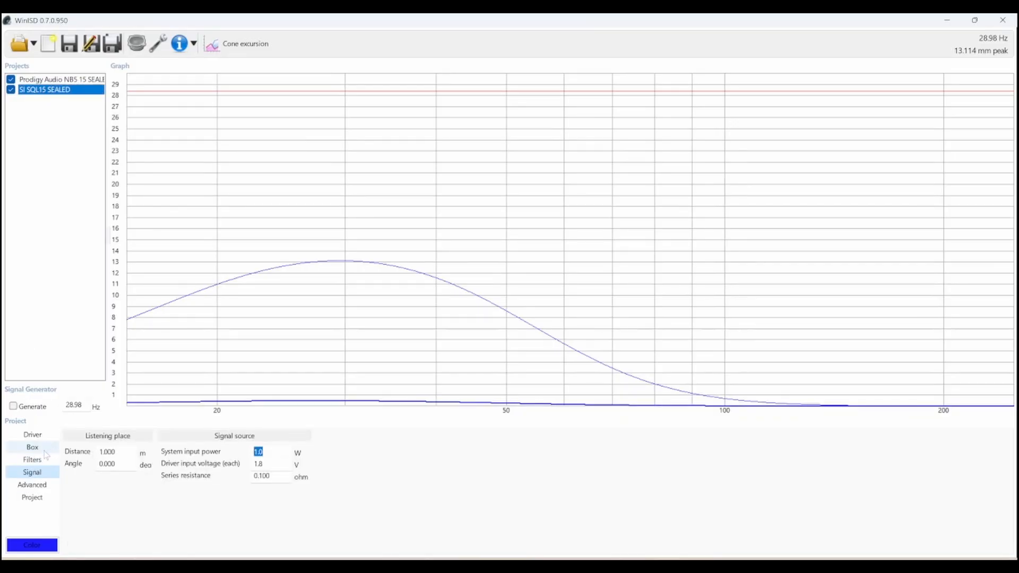
click(32, 435)
click(393, 448)
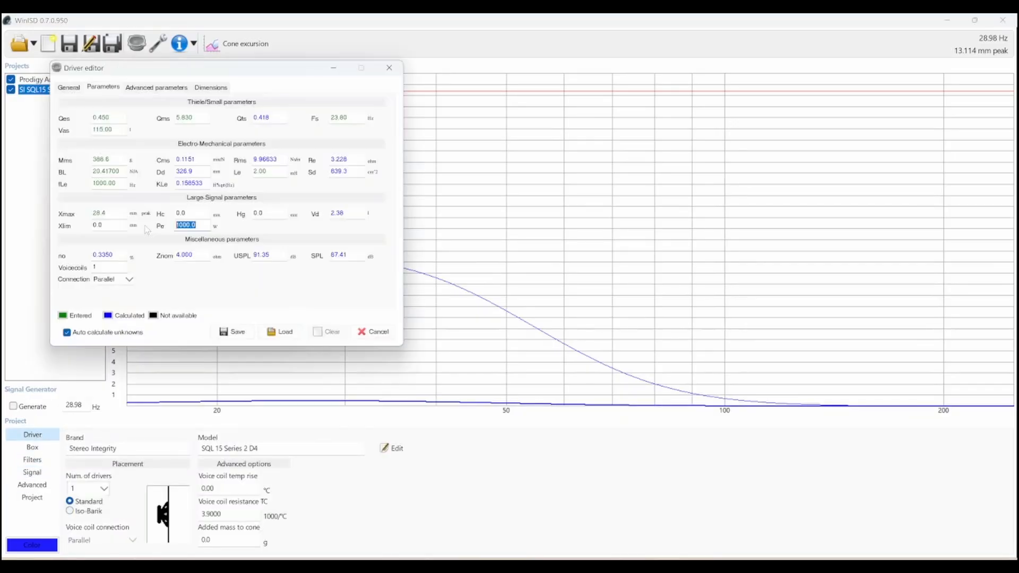
click(381, 336)
Set the SI SQL15 SEALED project's system input power to 1000 W and plot the SPL.
click(33, 473)
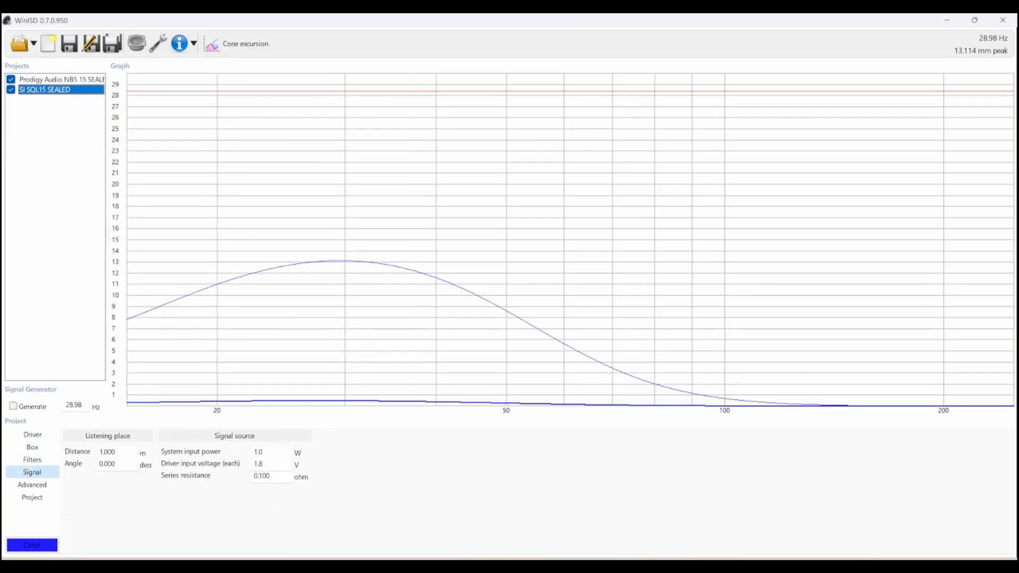
drag(272, 452, 217, 453)
text(1000)
key(Return)
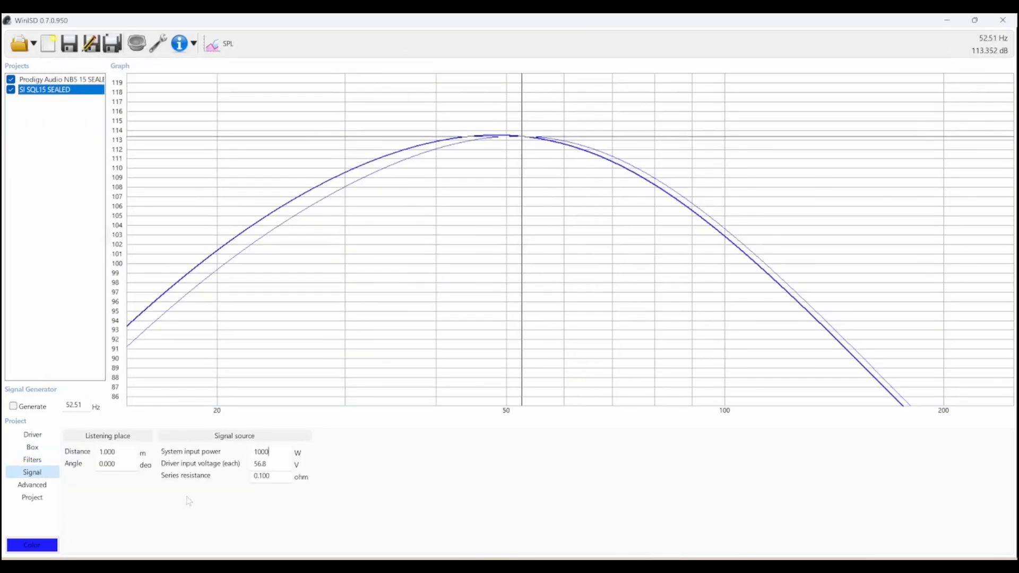
Set the SI SQL15 closed box volume to 2 ft³ and colour the project's curve red.
click(32, 448)
text(2)
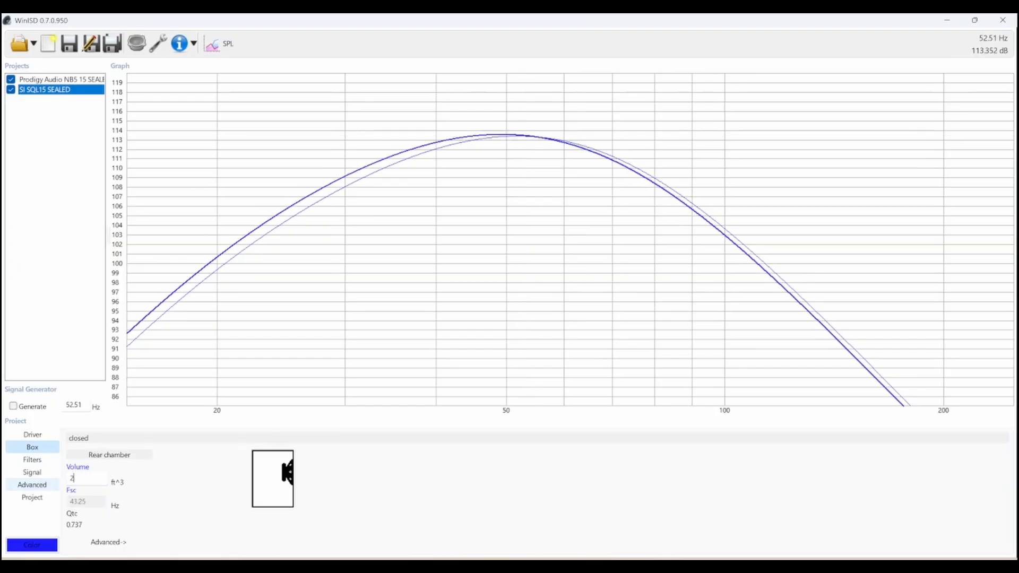
click(33, 546)
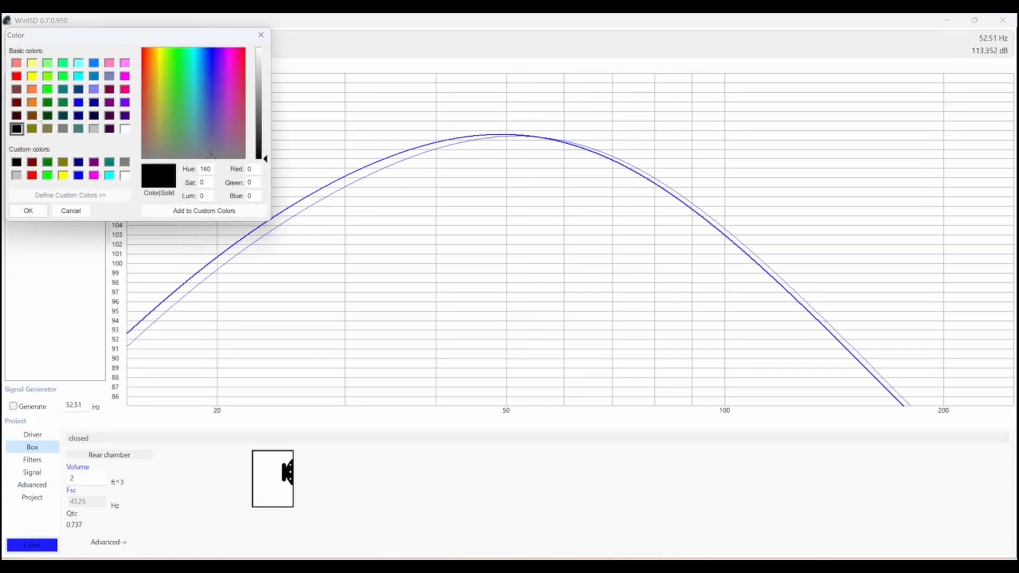
double_click(17, 76)
Plot the cone excursion and compare the Prodigy and SQL15 curves between about 27 and 30 Hz.
click(54, 82)
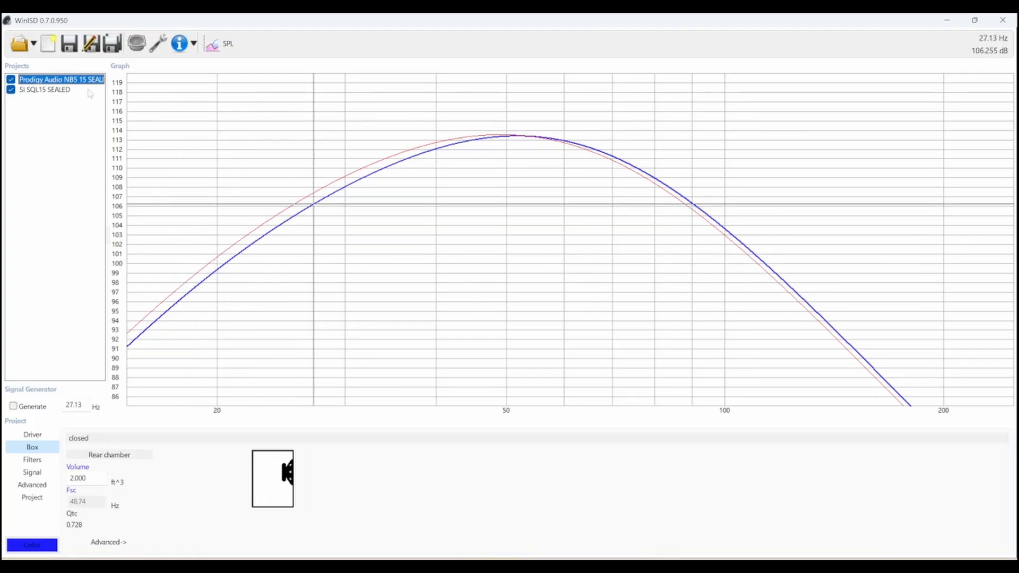
click(218, 44)
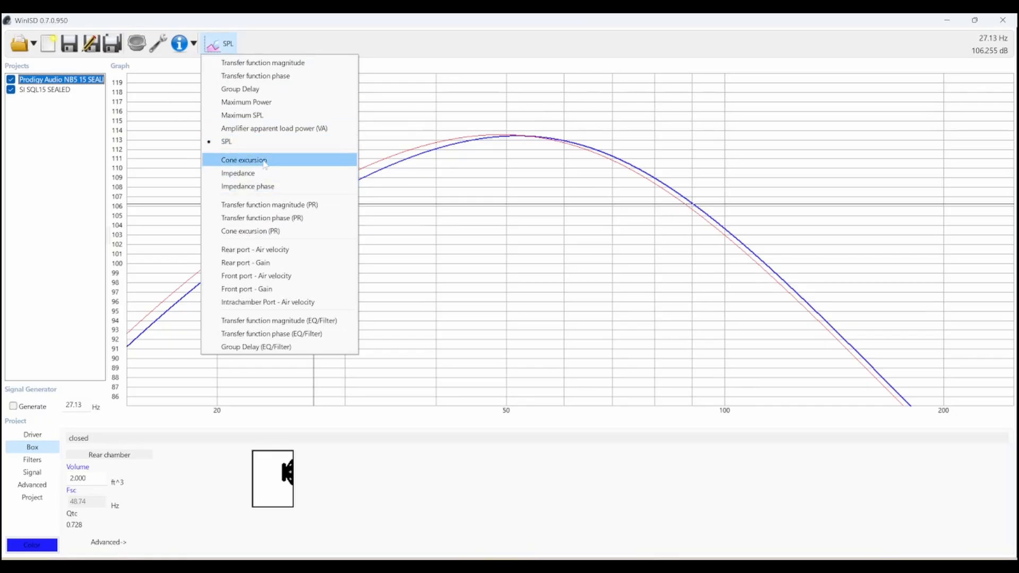
click(259, 92)
click(241, 42)
click(244, 142)
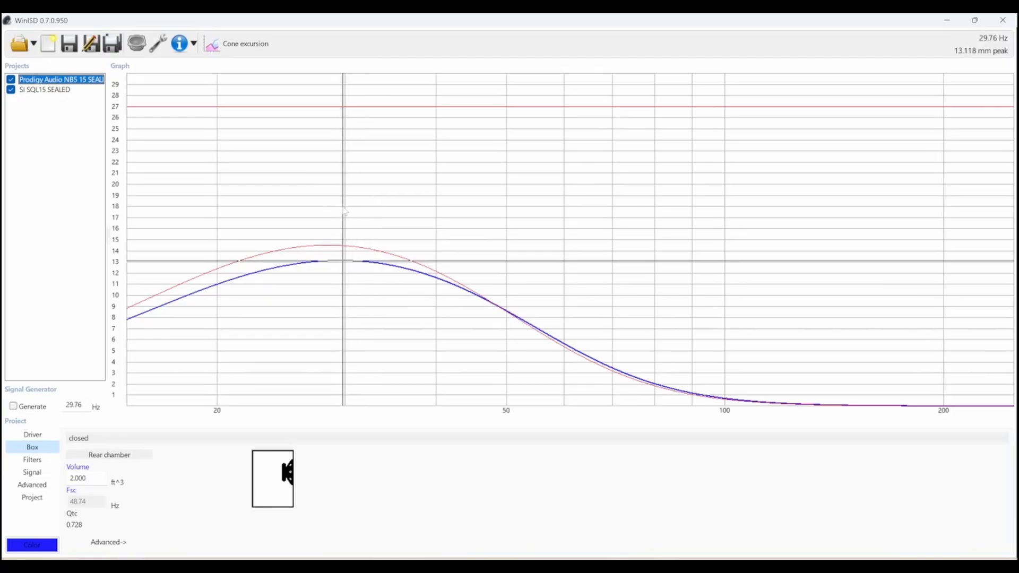
drag(343, 207, 342, 207)
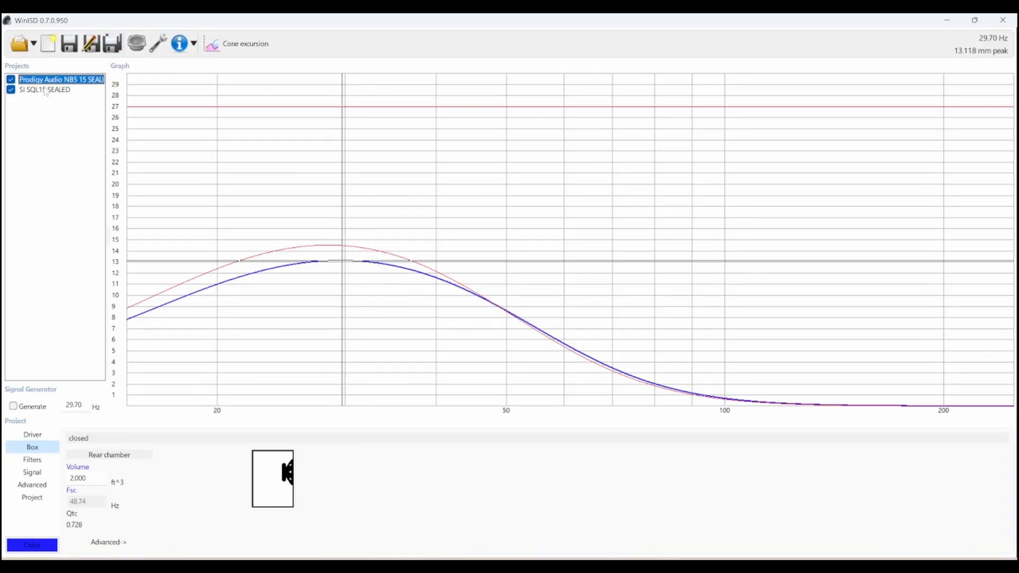
click(318, 221)
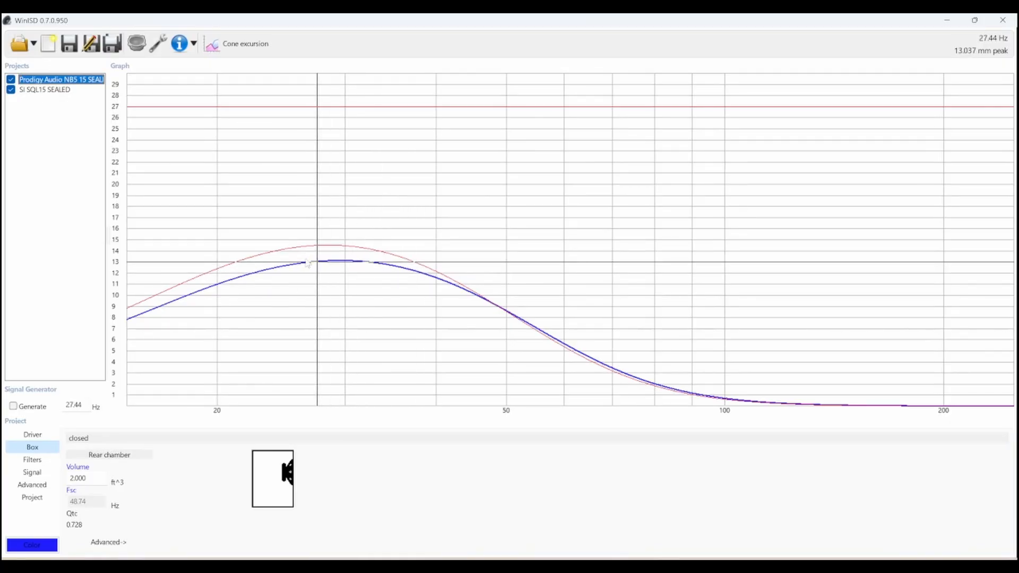
click(61, 90)
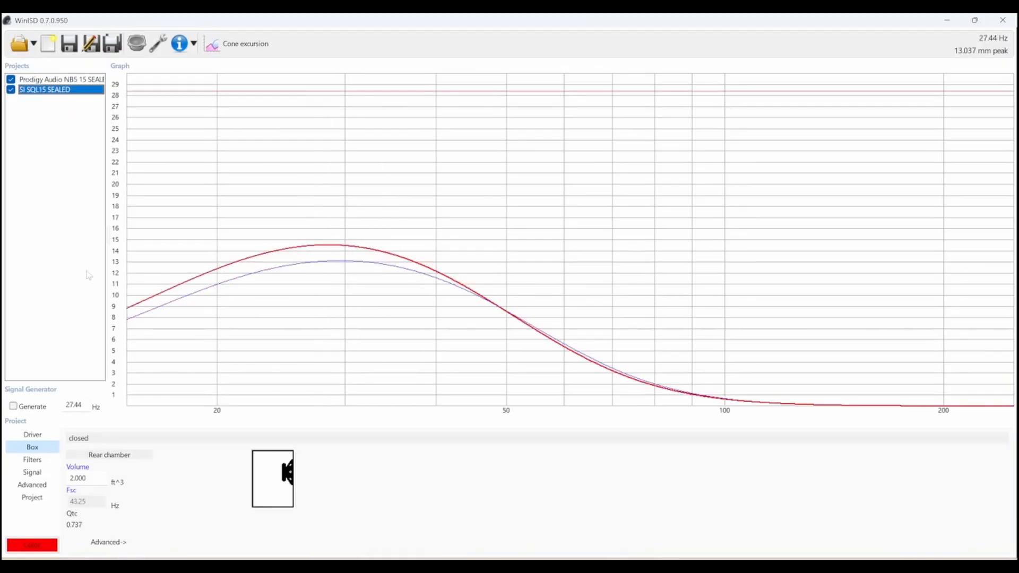
Return to the SPL plot and set the Prodigy project's system input power to about 1000 W.
click(65, 80)
click(216, 45)
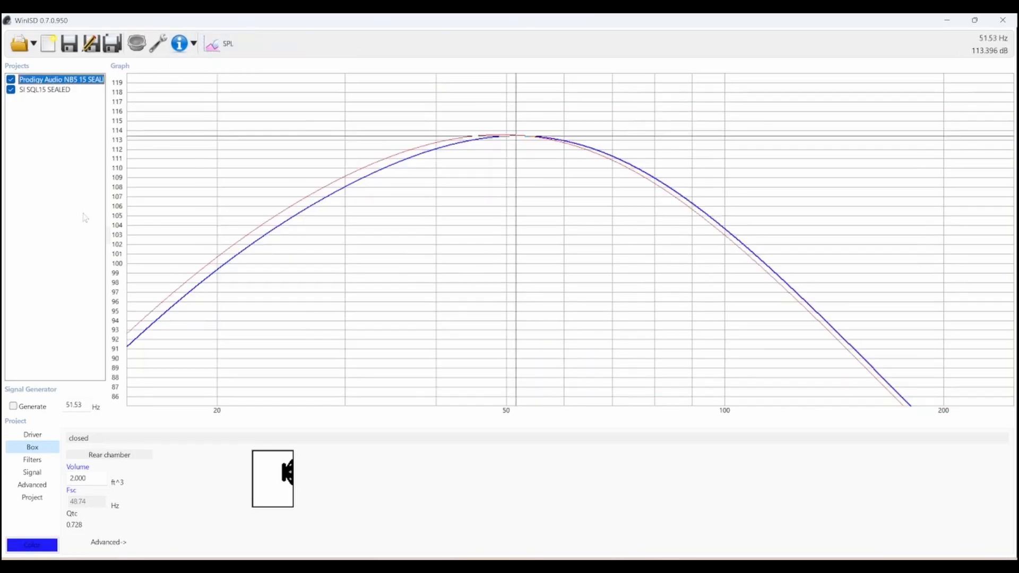
click(32, 472)
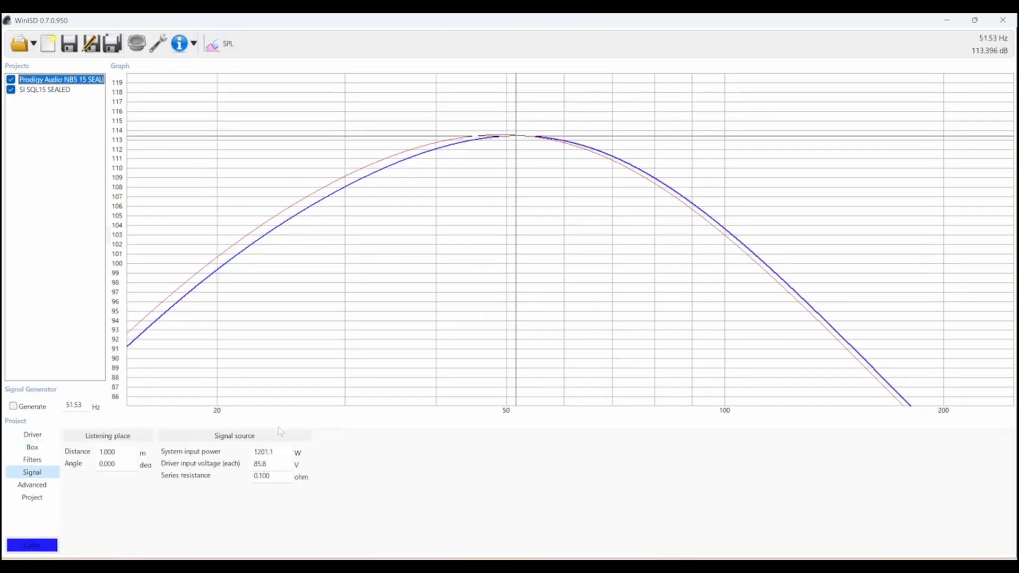
double_click(263, 451)
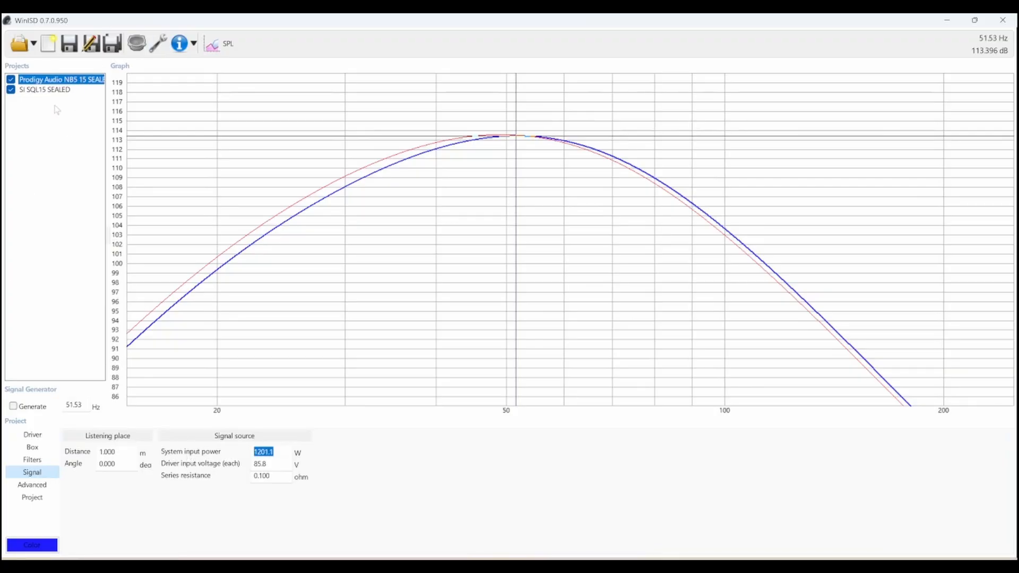
key(End)
key(shift+Left)
key(End)
Read the SPL of both sealed projects near 40 Hz and compare their closed box Qtc.
click(45, 89)
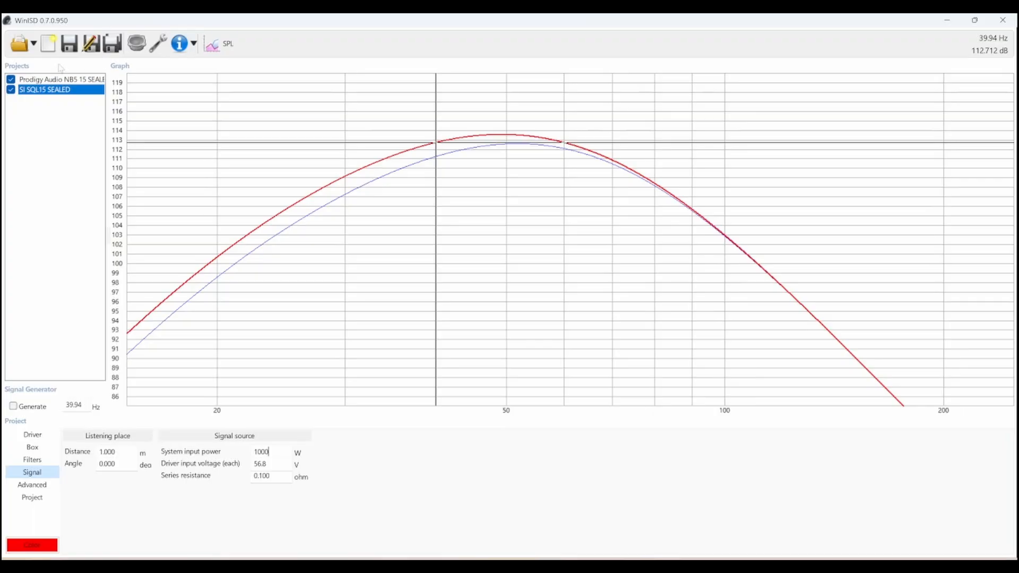
click(38, 82)
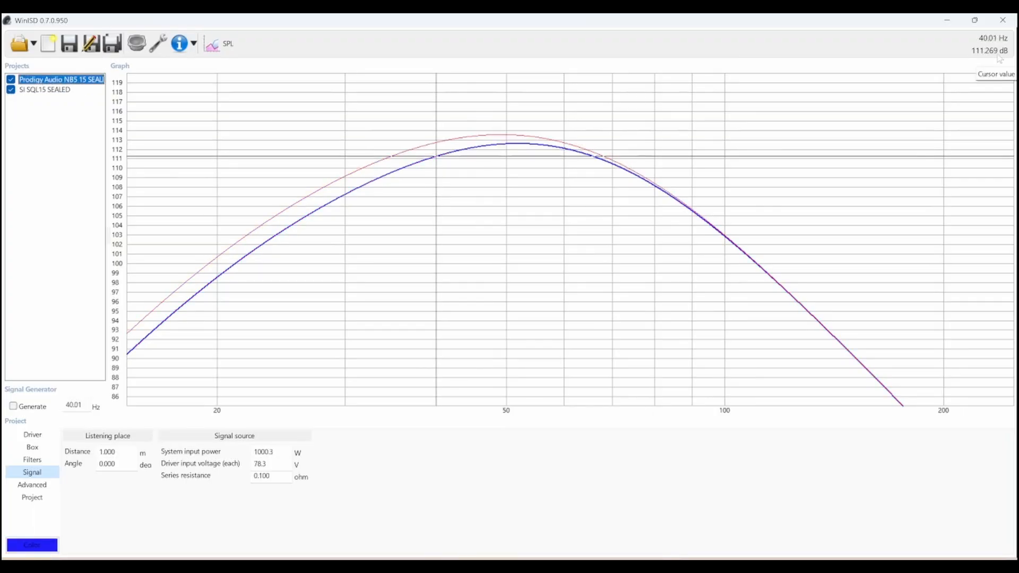
key(Down)
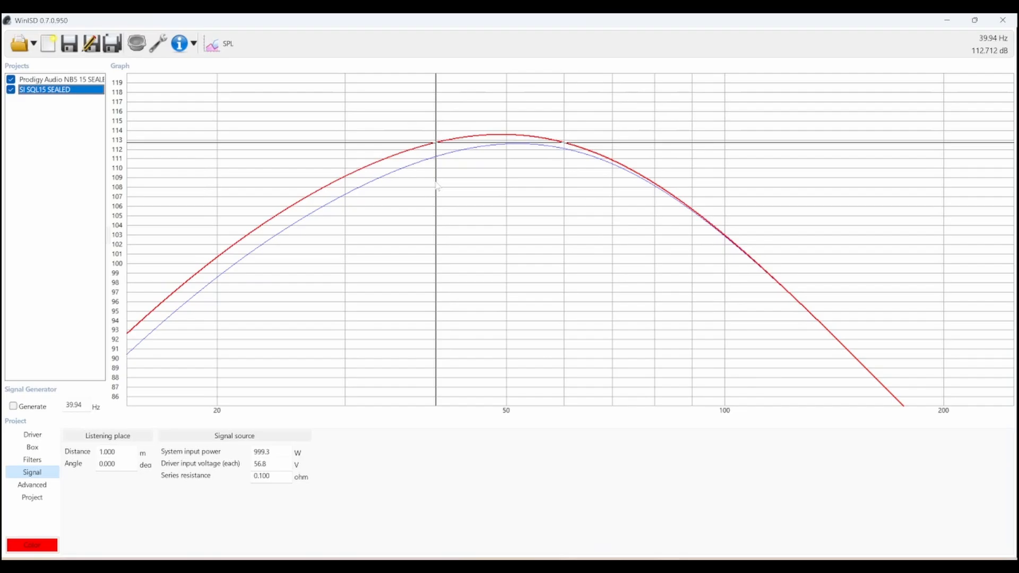
key(Up)
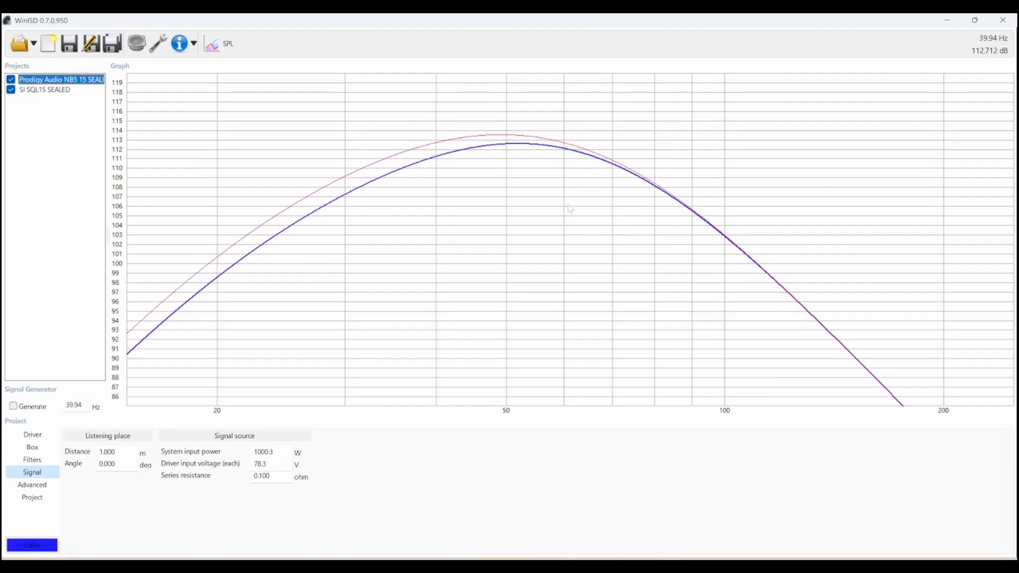
key(Down)
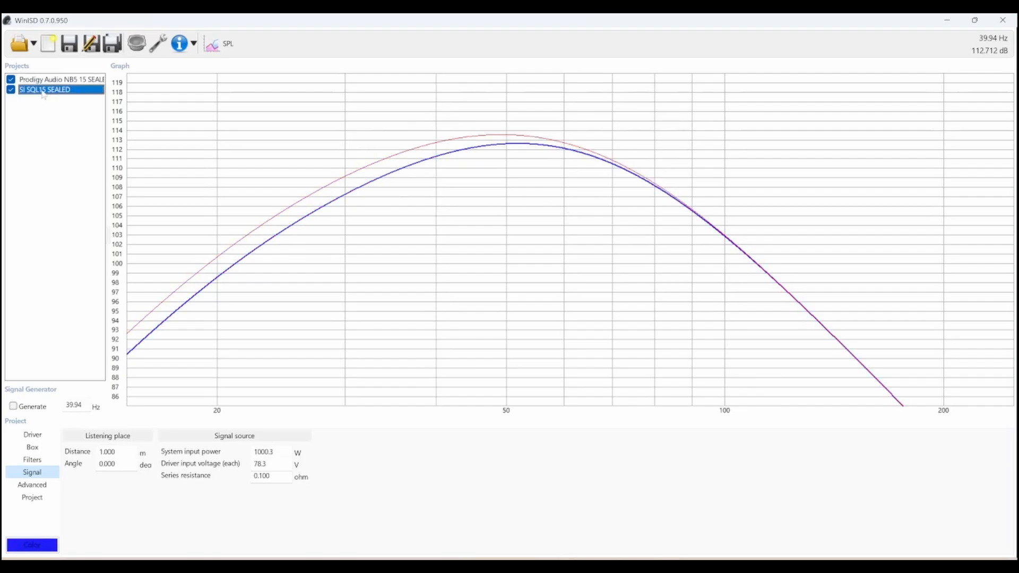
key(Up)
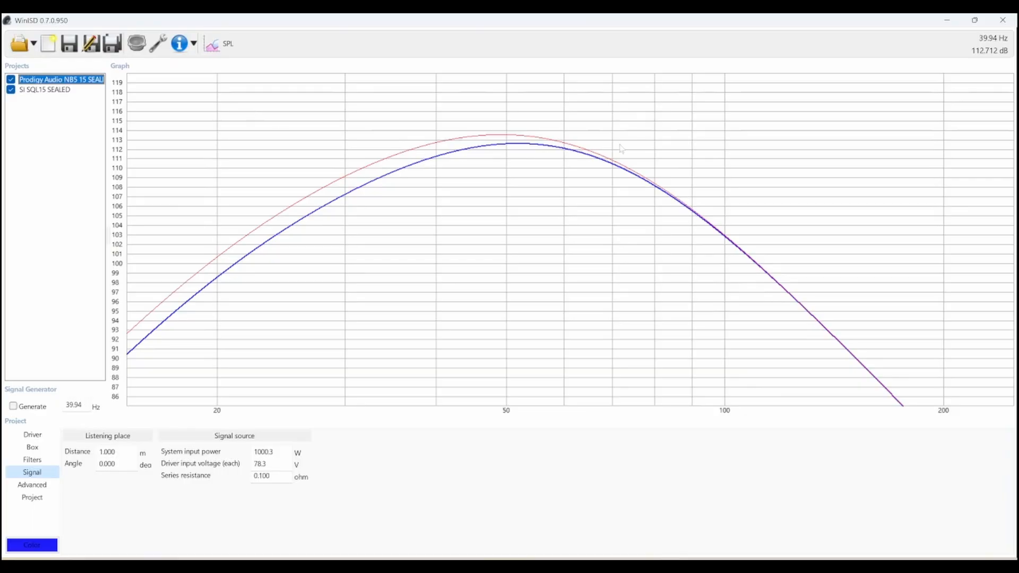
click(32, 447)
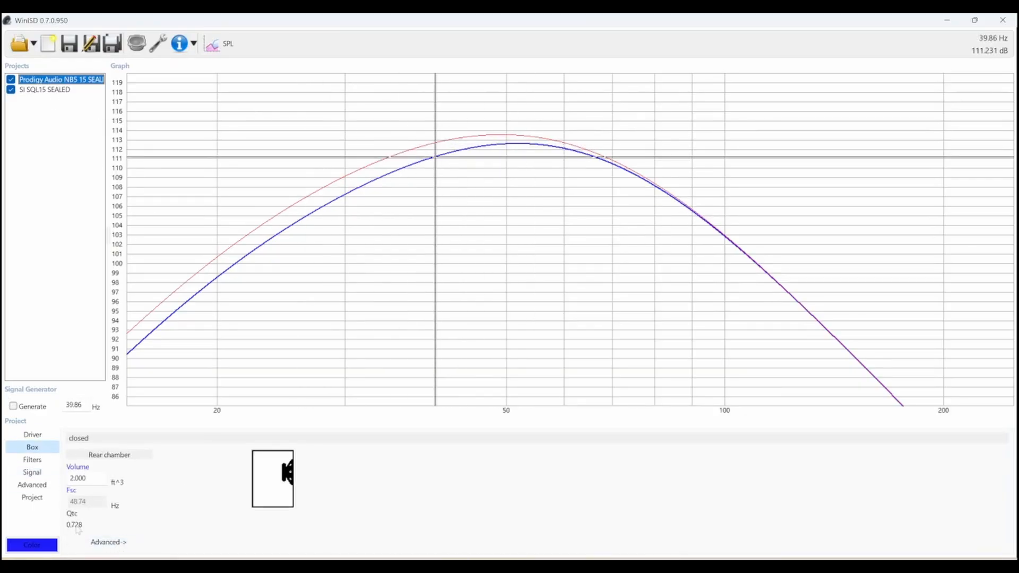
click(49, 90)
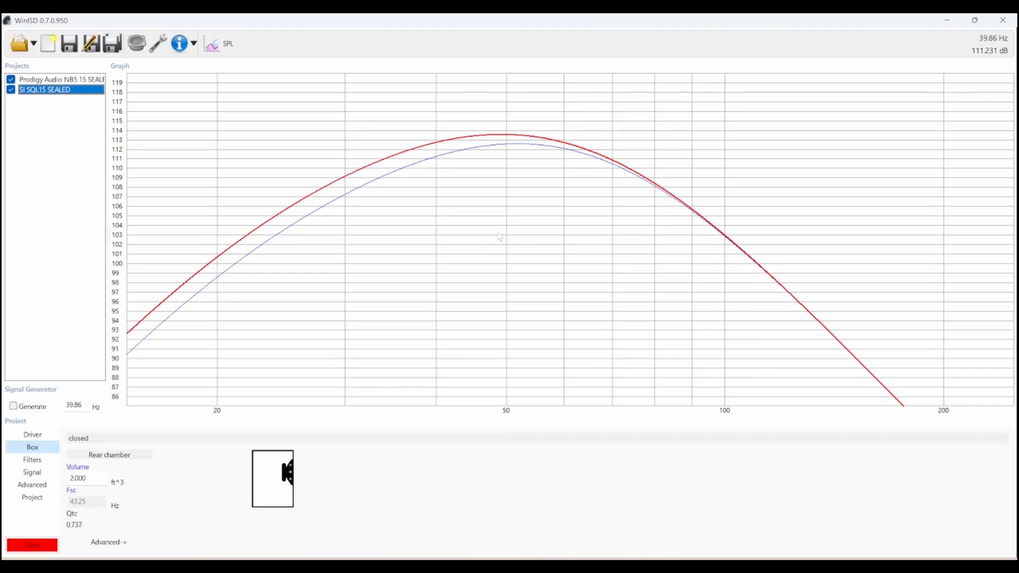
Set the closed box volume of both projects to 4 ft³ and read the SQL15's SPL near 30 Hz and 20 Hz.
click(220, 44)
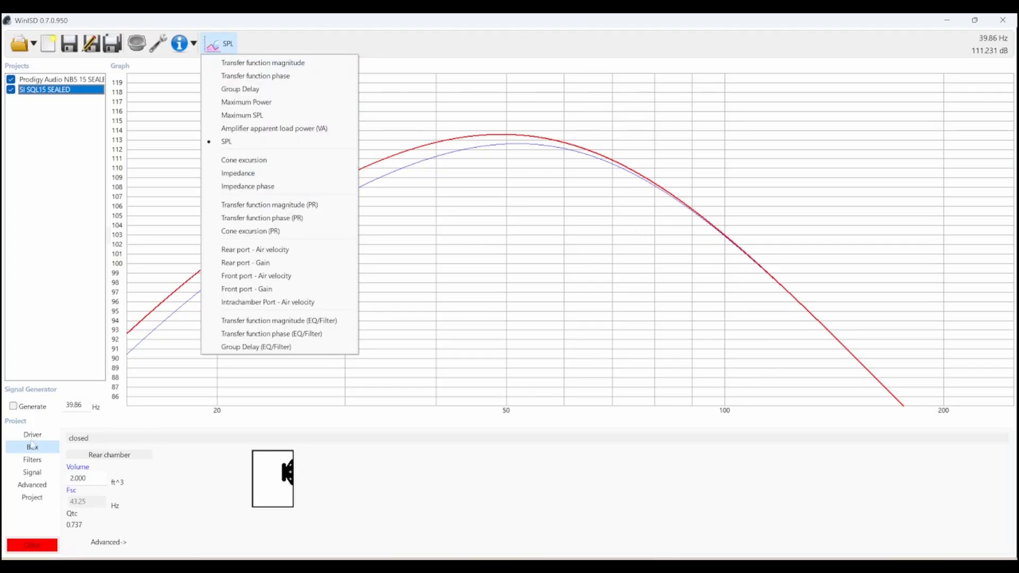
click(32, 446)
drag(91, 479, 23, 478)
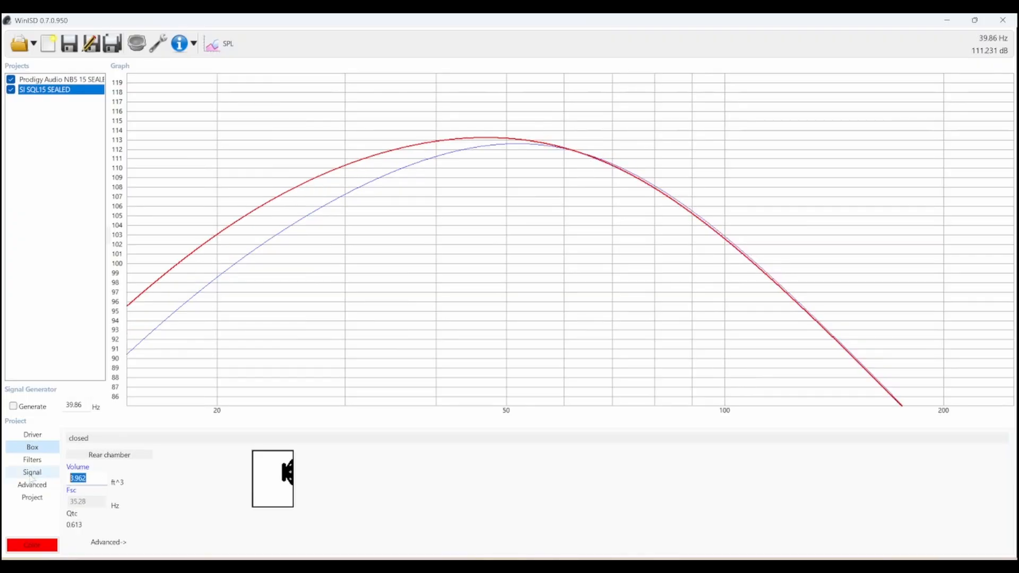
click(56, 79)
double_click(93, 476)
text(4)
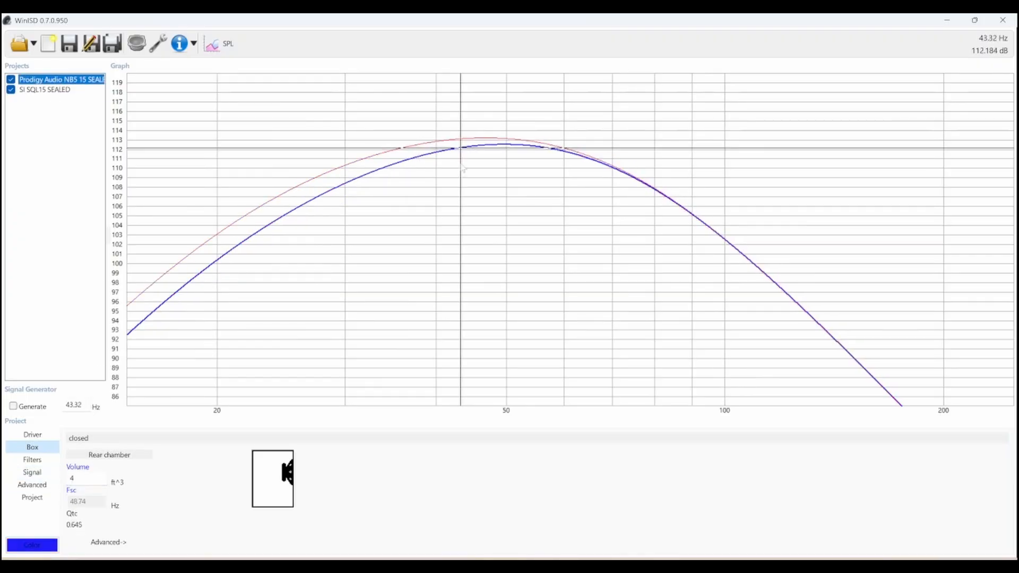
key(Tab)
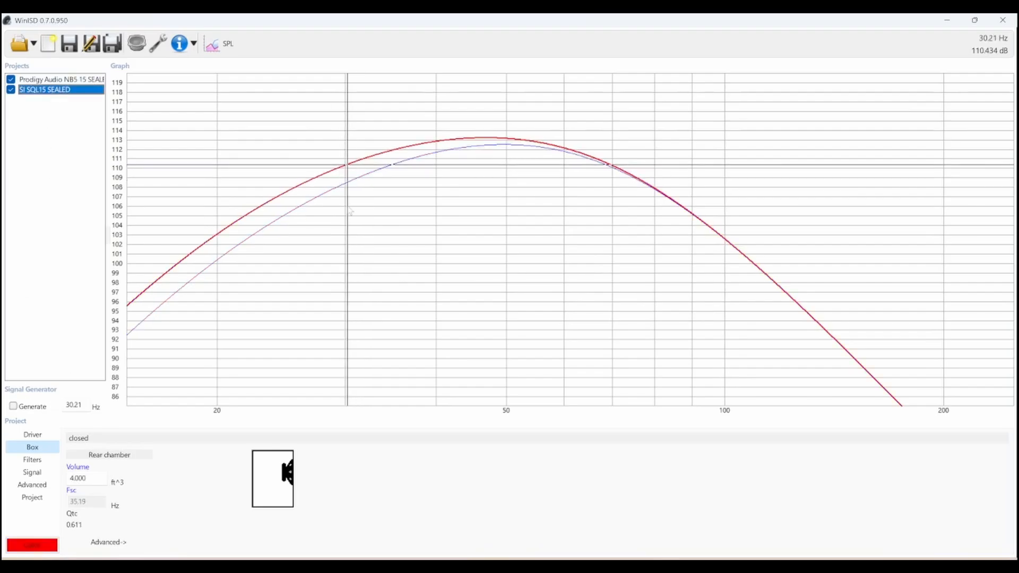
click(51, 91)
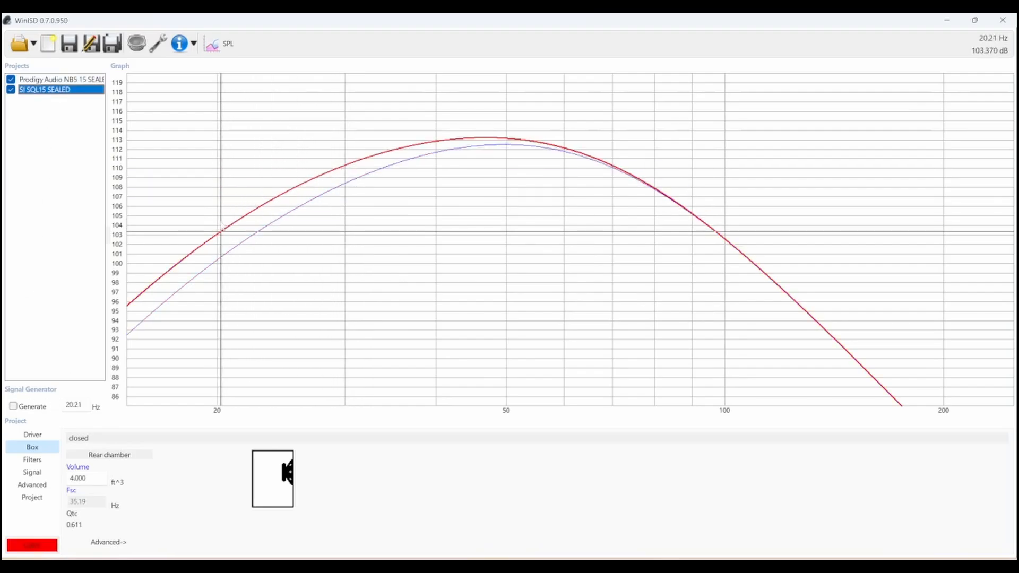
Try 1200 W as the Prodigy project's system input power and raise it to 1500 W.
click(69, 81)
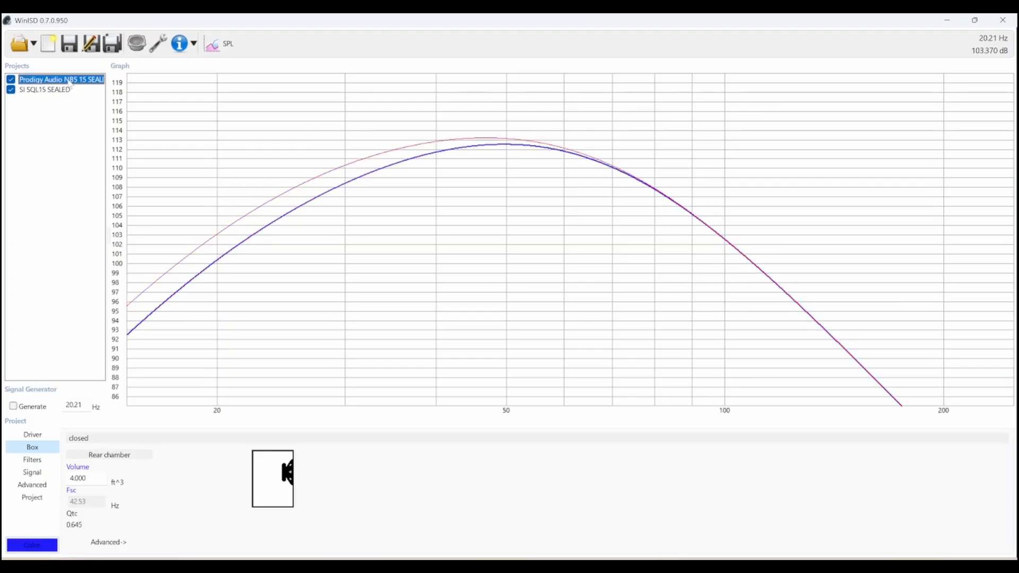
click(33, 472)
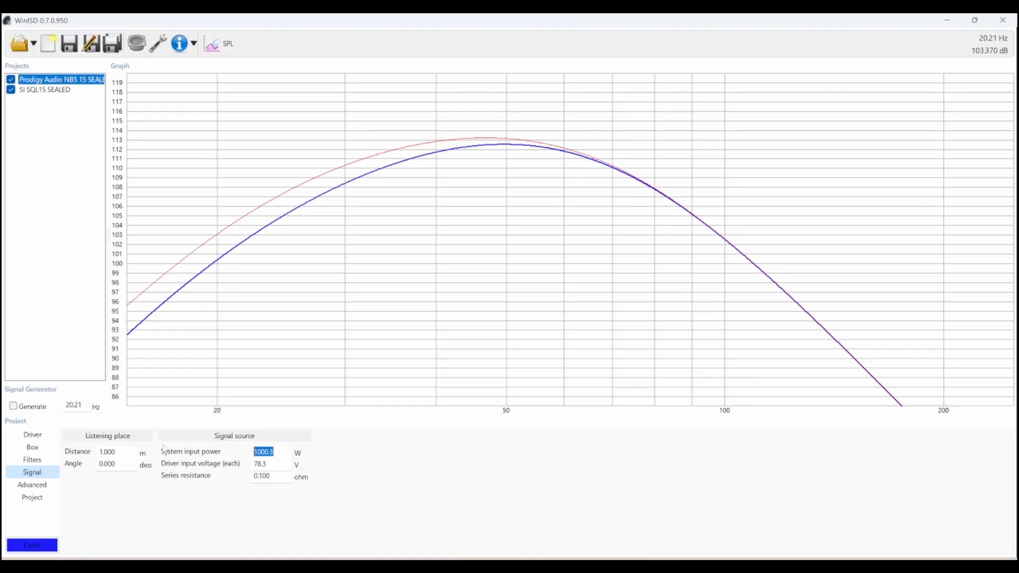
text(1200)
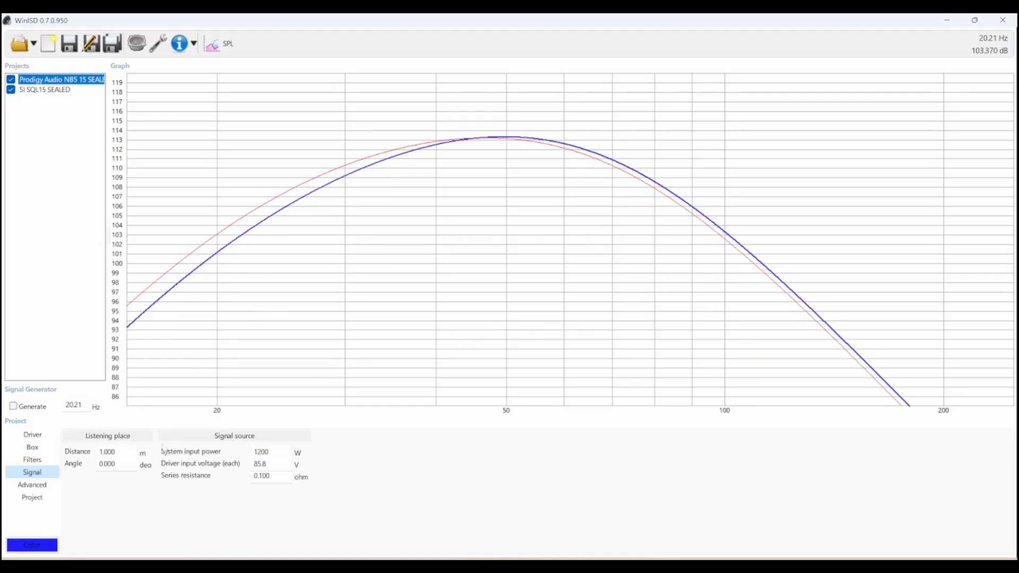
key(BackSpace)
key(BackSpace)
key(BackSpace)
text(500)
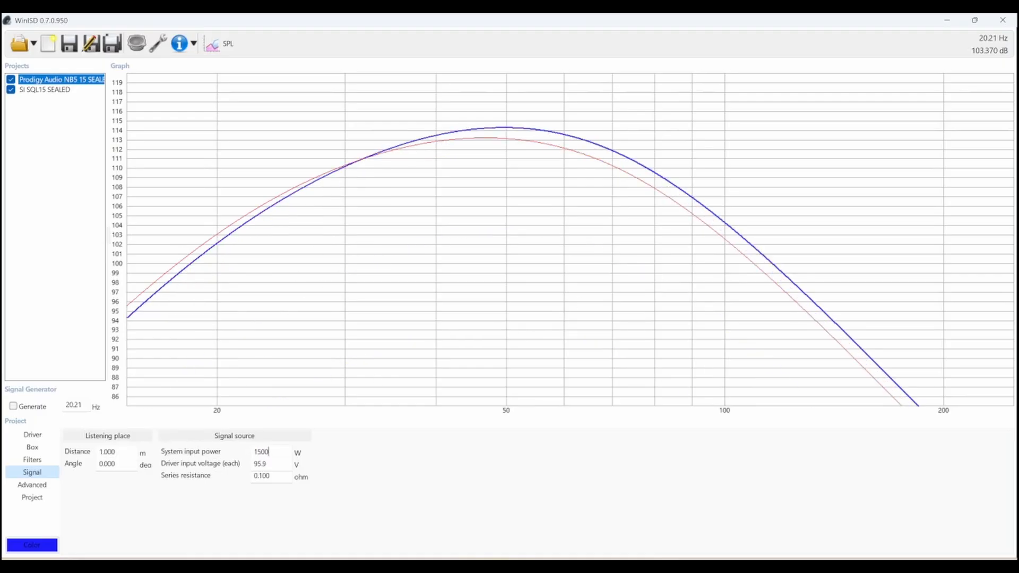
Set the Prodigy project's system input power to 1200 W.
drag(272, 453, 226, 466)
text(1200)
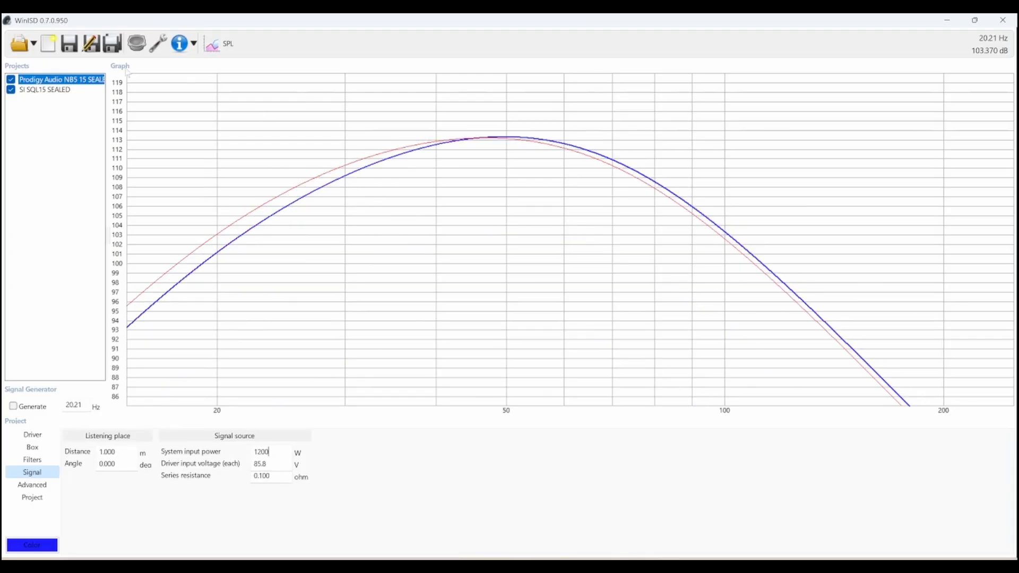
Start a new closed-box project with the Ground Zero GZRW 38-D2 driver.
click(46, 51)
scroll(535, 282, up, 3)
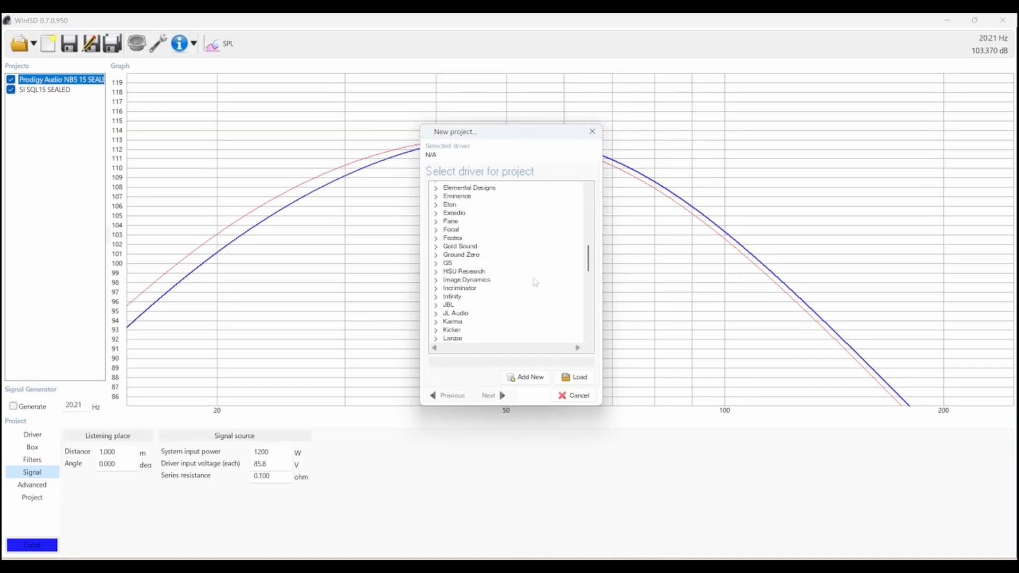
scroll(466, 269, down, 1)
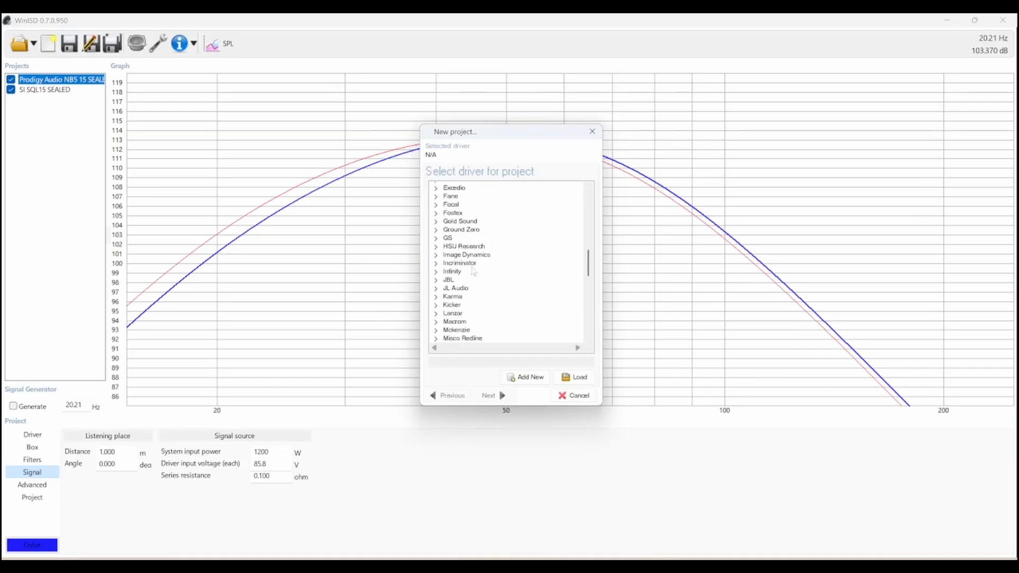
click(436, 232)
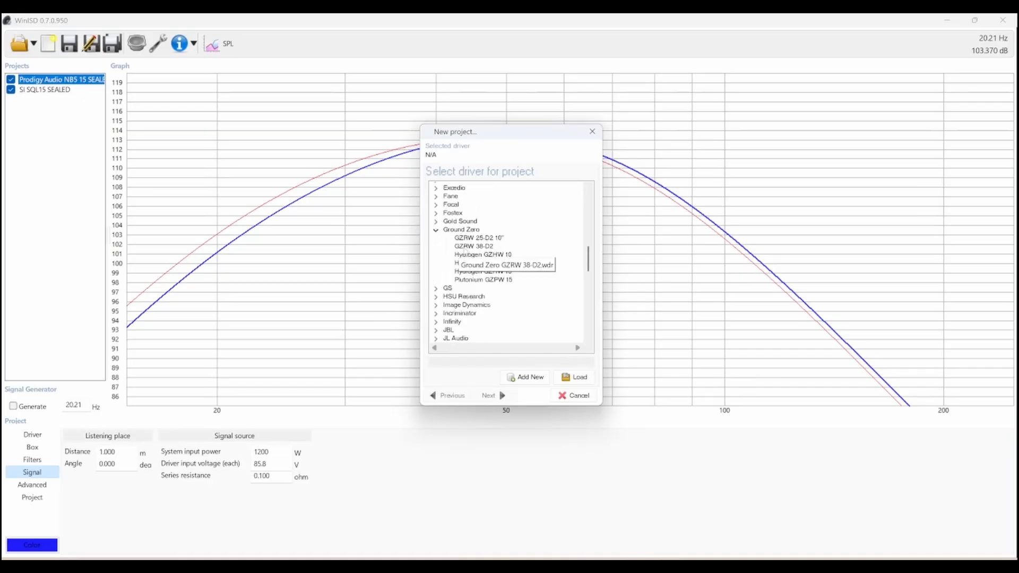
click(467, 246)
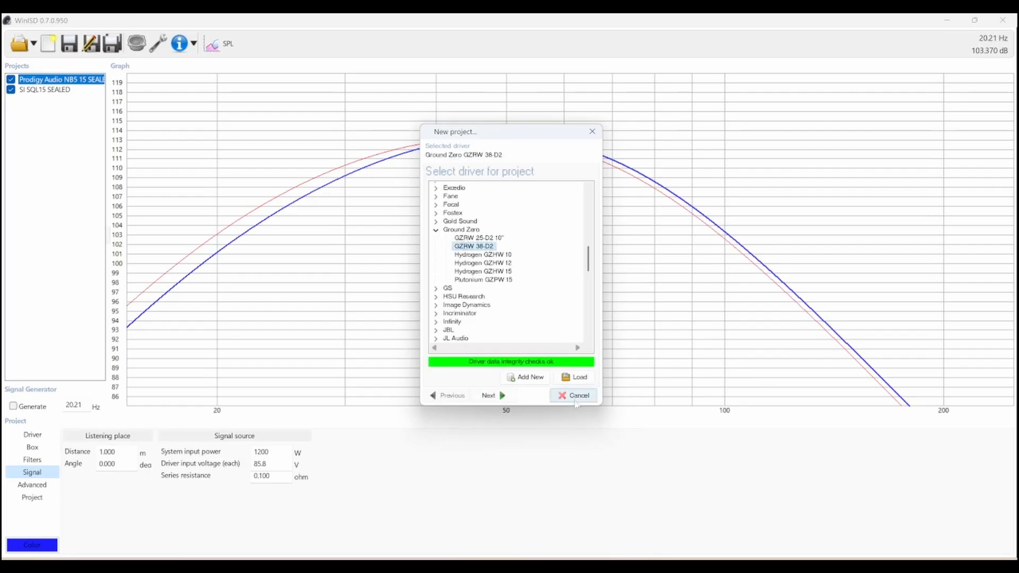
click(502, 396)
click(501, 396)
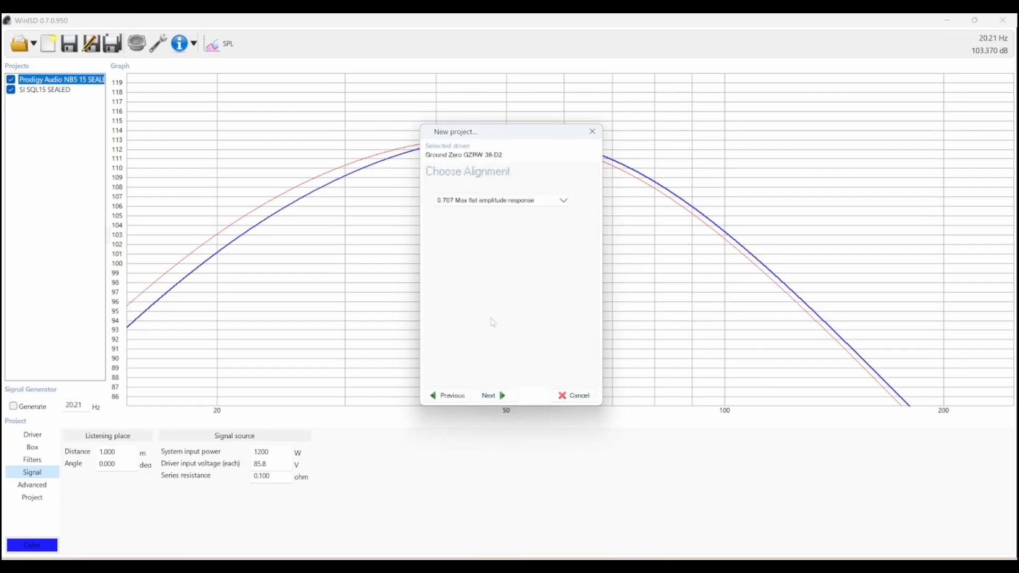
Choose the 0.707 max flat amplitude response alignment and create the project with the name GZ 15 SEALED.
click(553, 205)
click(547, 218)
click(498, 396)
text(G)
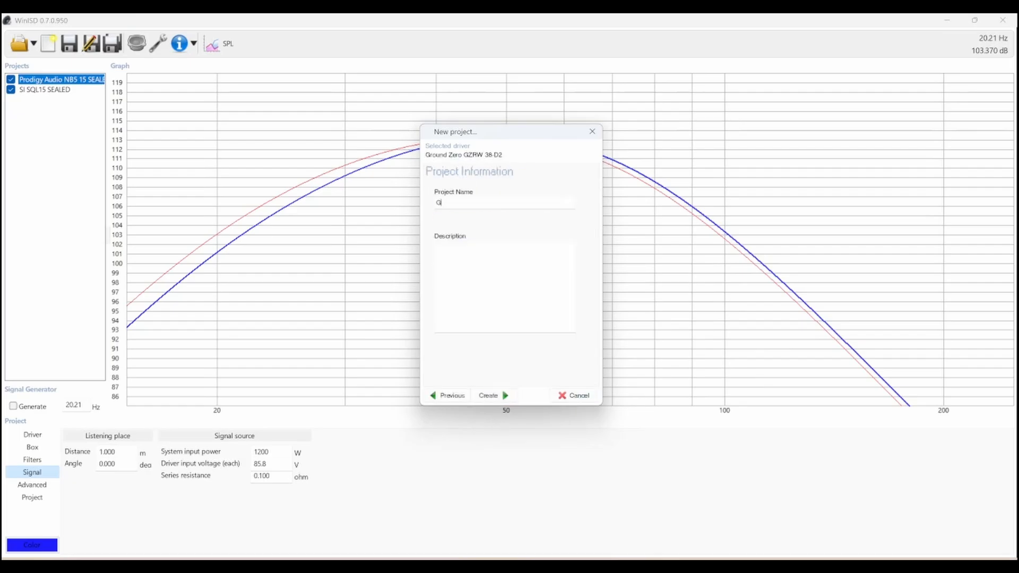
text(Z 15 SEALED)
key(Return)
Give the GZ 15 SEALED project a low-pass filter and set its system input power to 1000 W.
click(45, 459)
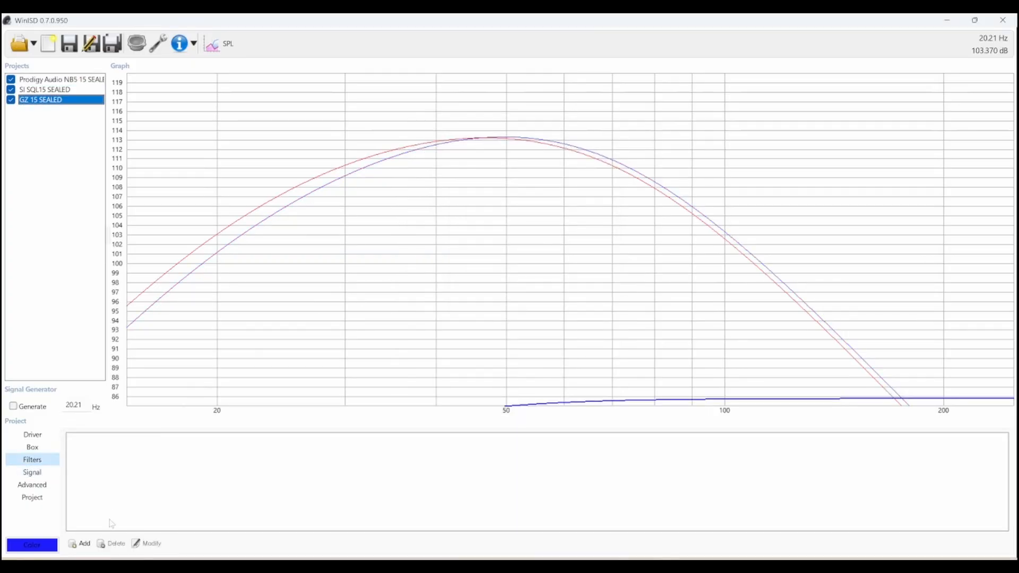
click(32, 471)
double_click(260, 452)
text(1000)
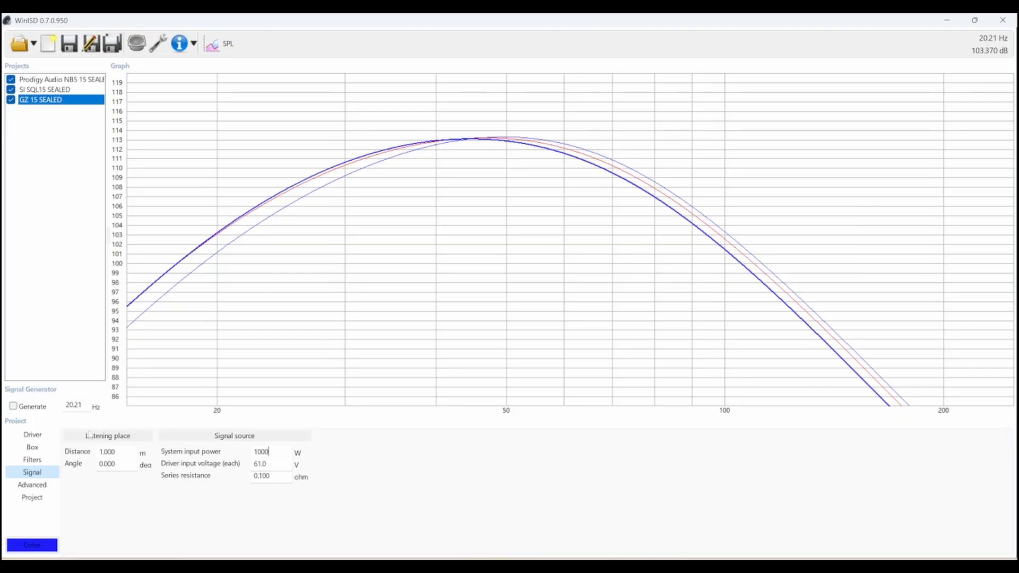
Set the closed box volume of the GZ 15, SQL15 and Prodigy projects to 2 ft³ and read the SQL15's SPL near 50 Hz.
click(32, 447)
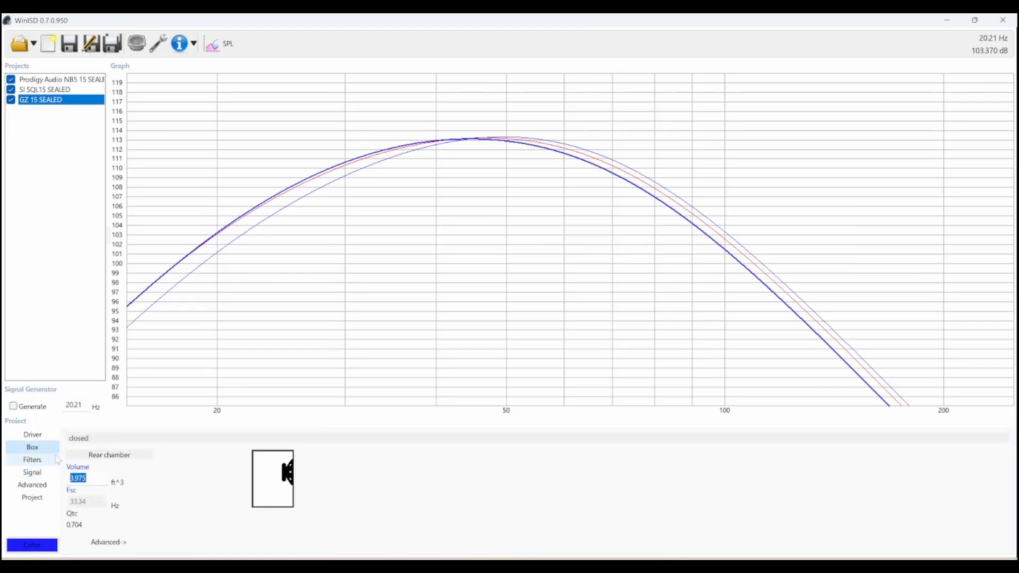
text(2)
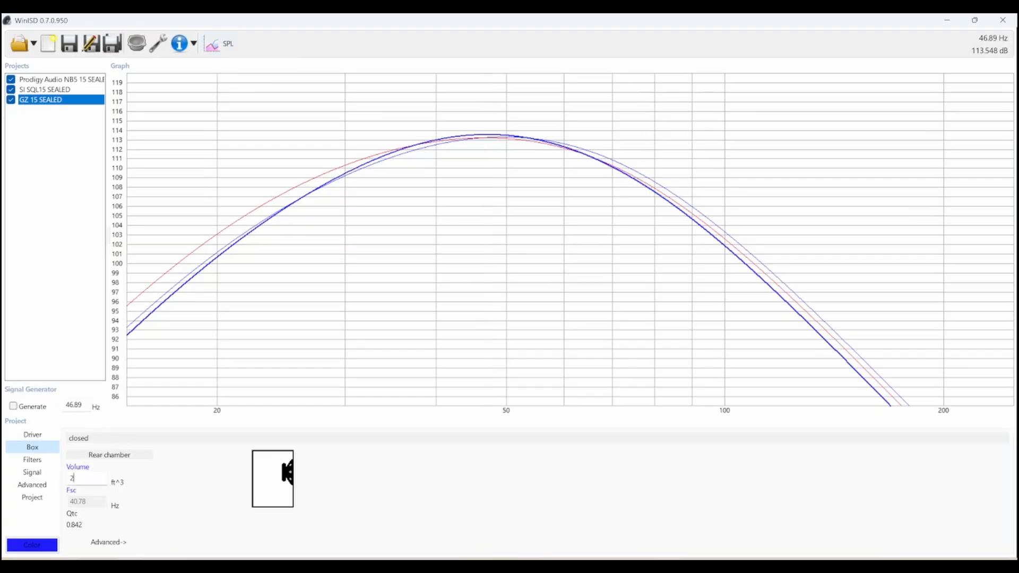
click(44, 89)
drag(89, 479, 52, 476)
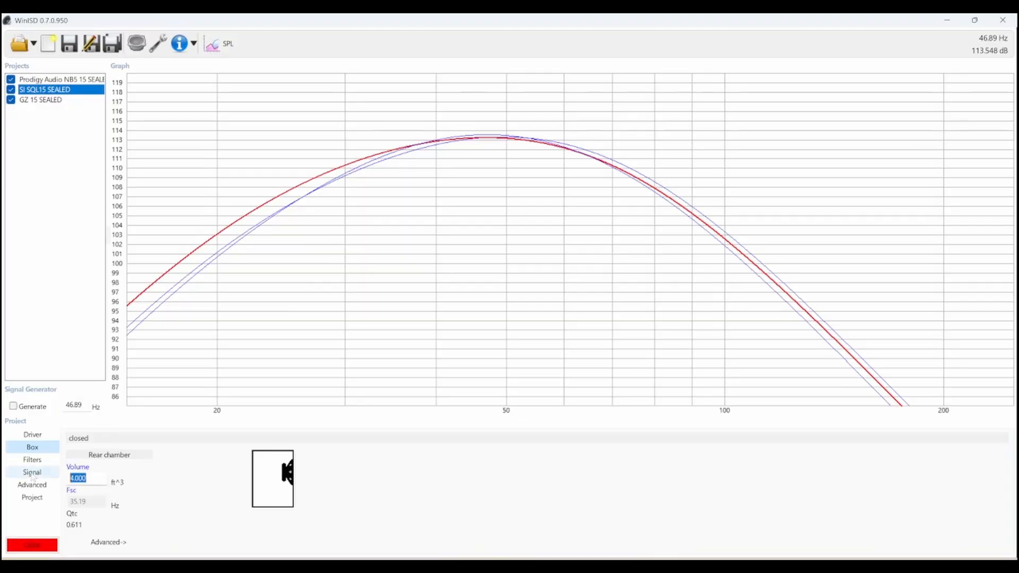
text(2)
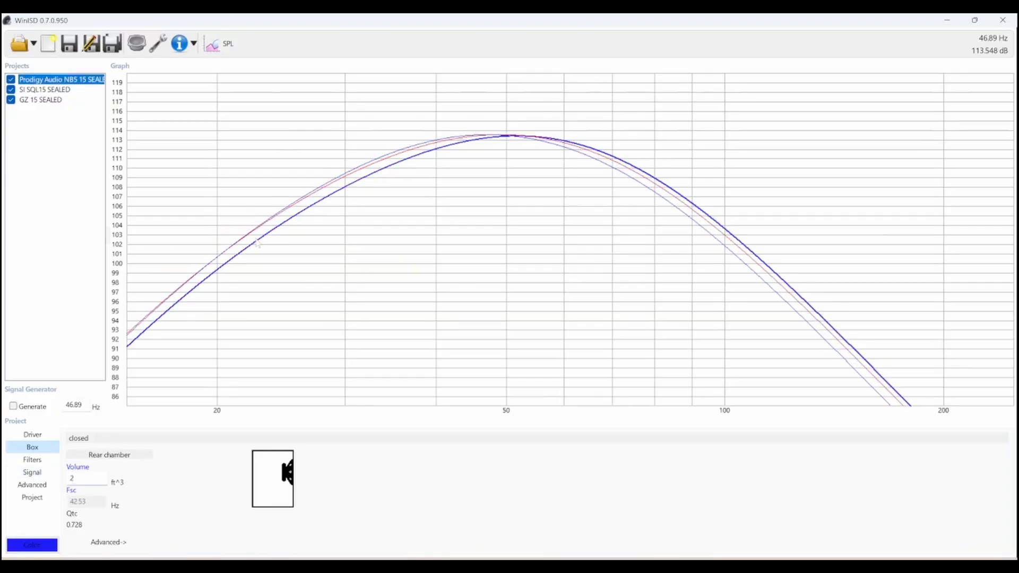
click(40, 90)
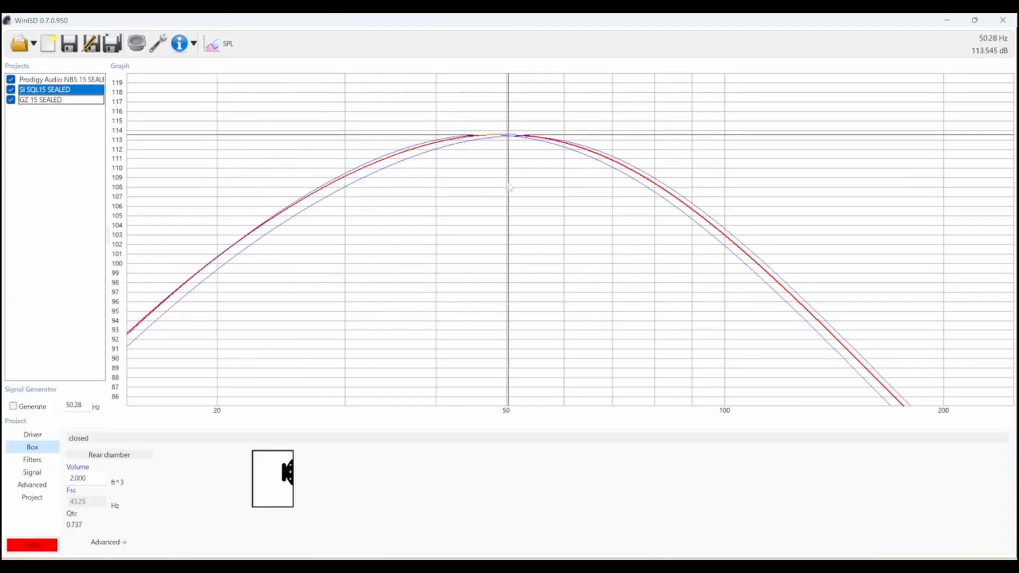
Switch the plot to cone excursion and compare the peak excursion of the three sealed projects.
click(227, 45)
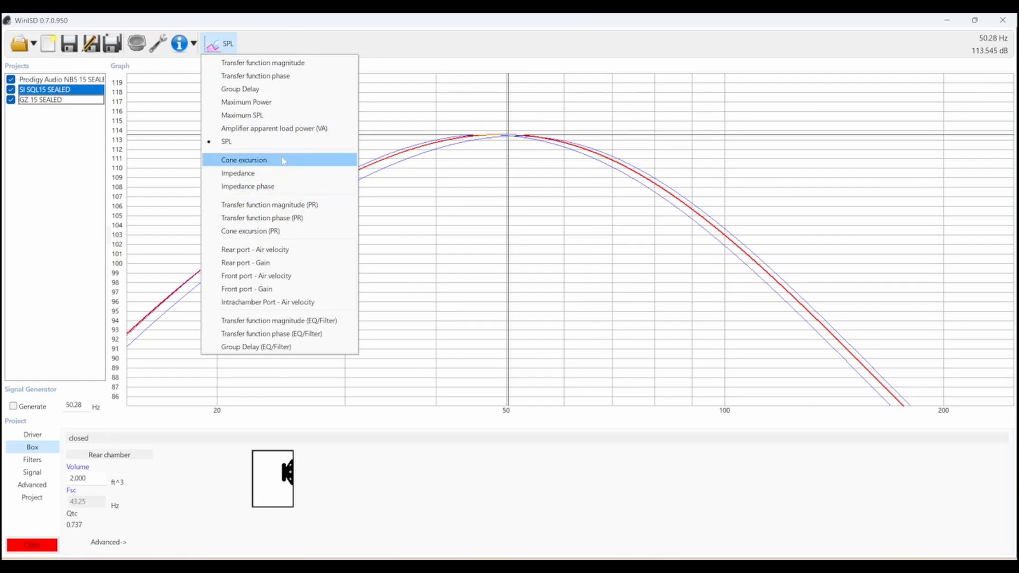
click(238, 160)
click(33, 100)
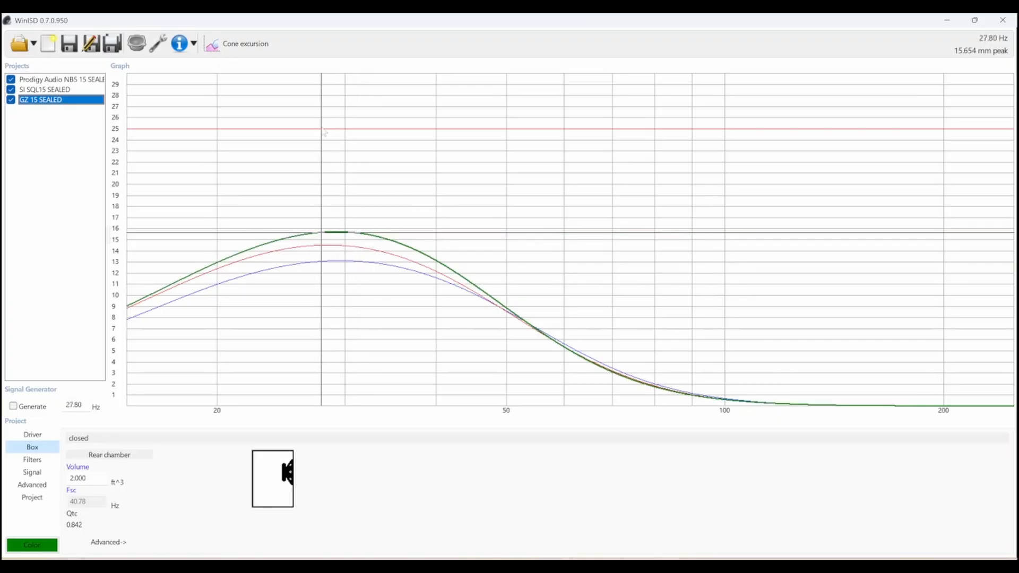
click(58, 79)
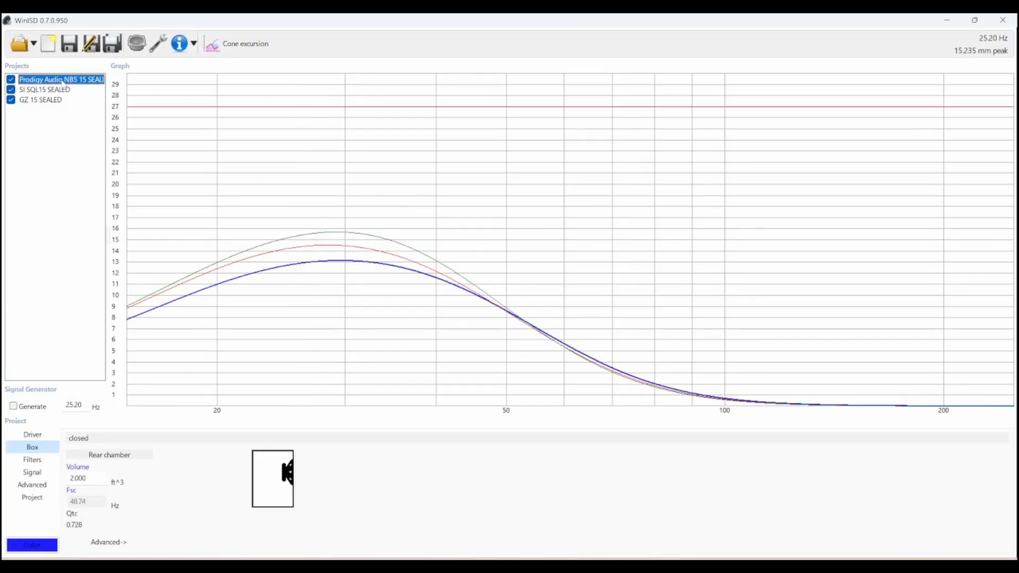
click(53, 90)
key(Up)
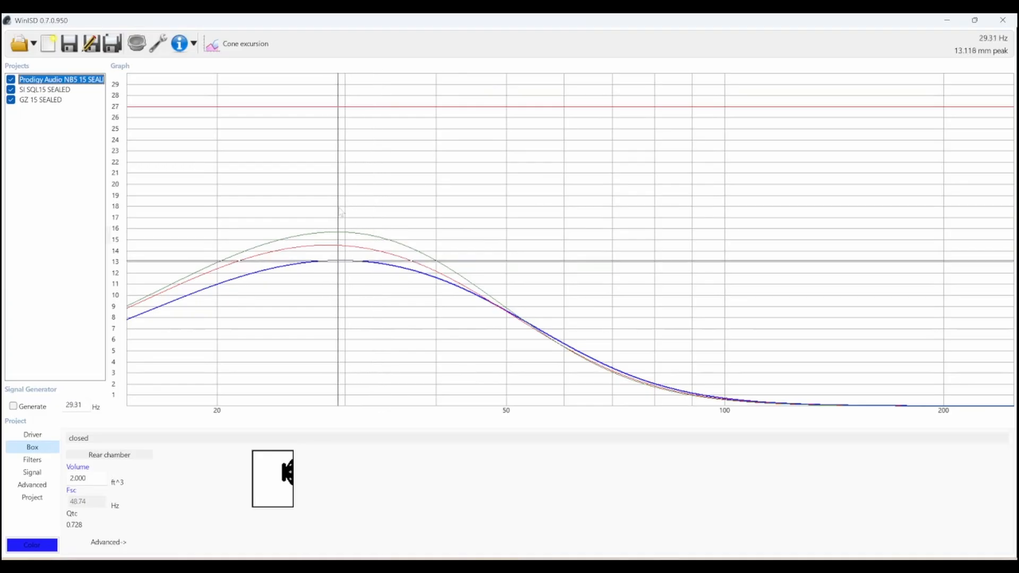
Return to the SPL plot and set the Prodigy project's system input power to 1000 W.
click(239, 44)
click(289, 140)
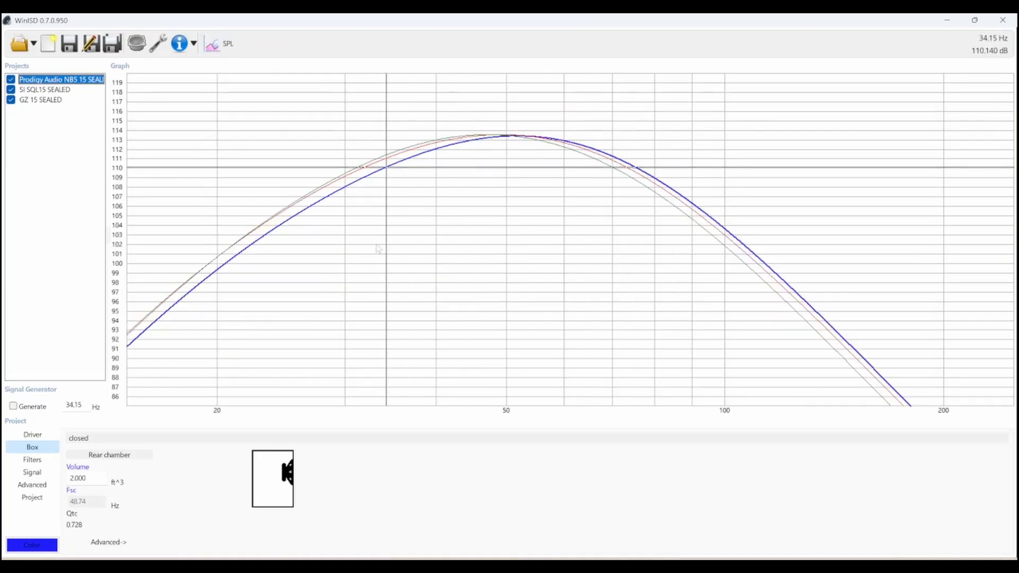
click(58, 91)
key(Up)
click(32, 472)
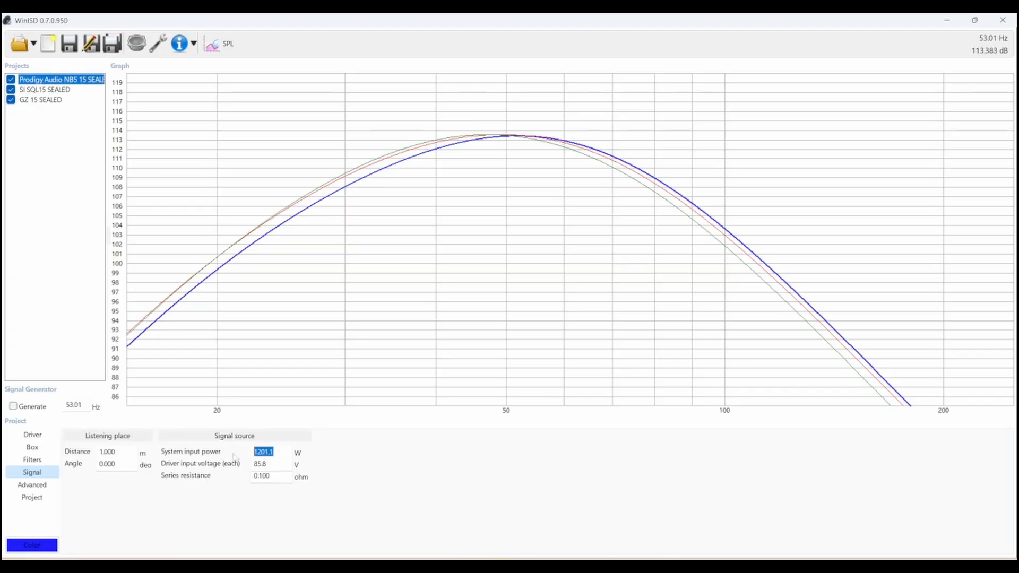
text(1000)
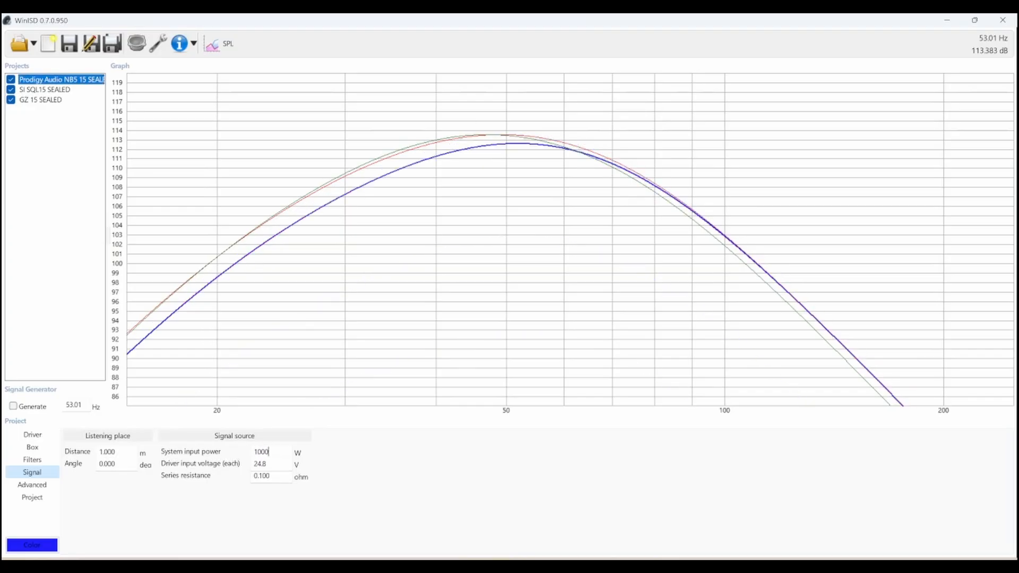
Compare the SPL of the GZ 15 and SQL15 projects around 40 to 50 Hz and check the SQL15's closed box data.
click(48, 100)
click(47, 90)
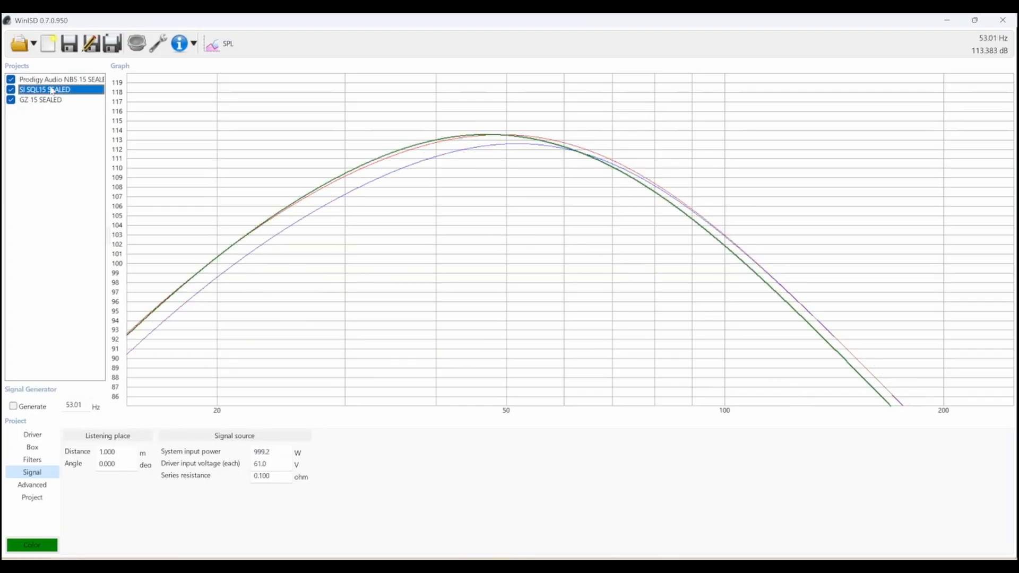
click(48, 100)
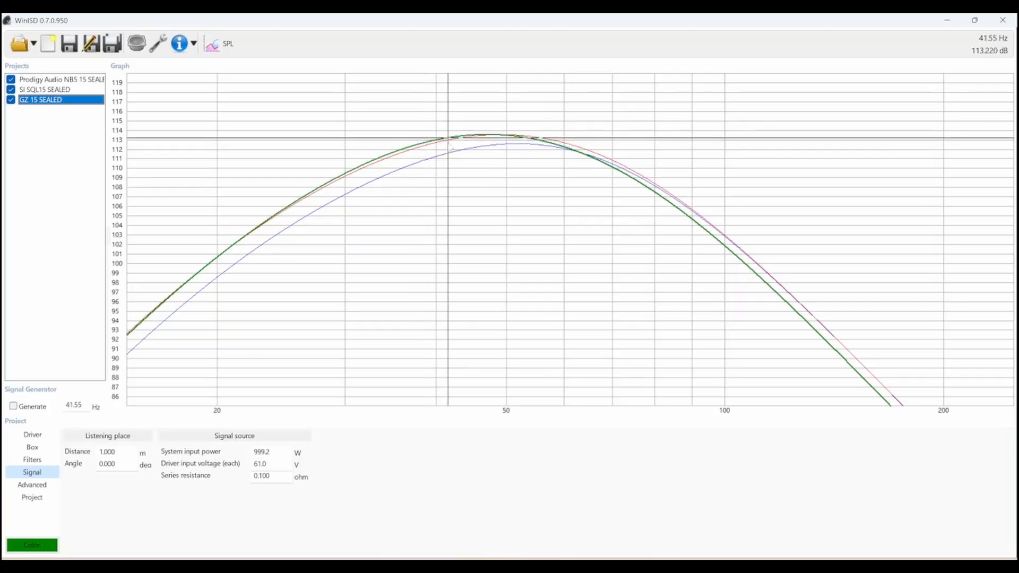
key(Up)
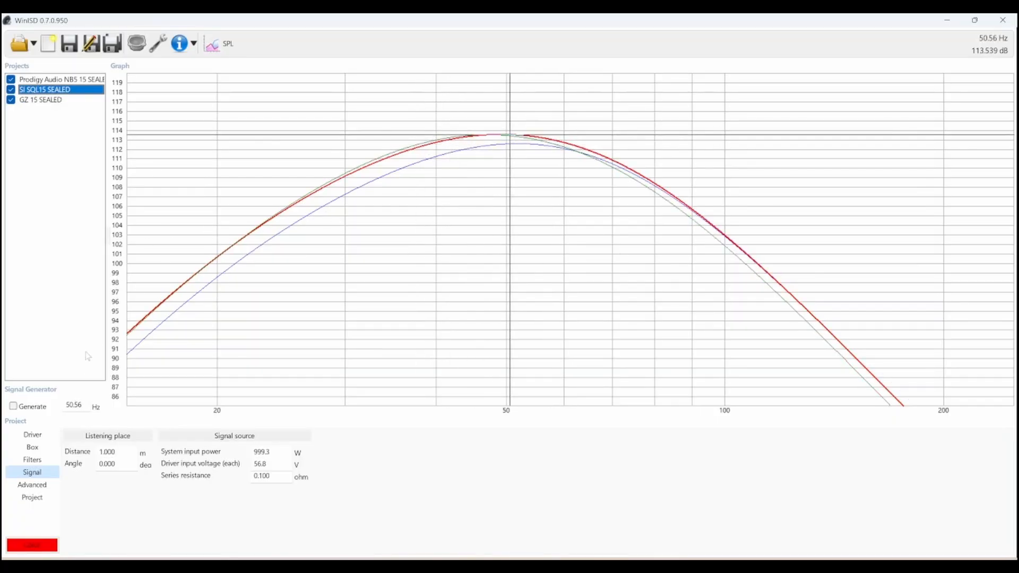
click(32, 446)
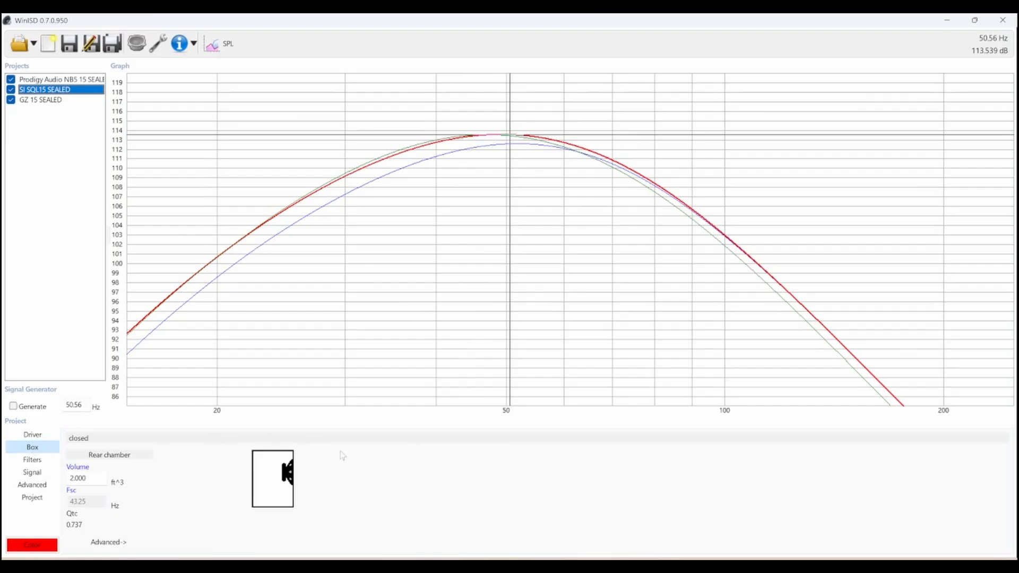
Close the Prodigy and SQL15 projects, keeping only GZ 15 SEALED open.
click(477, 274)
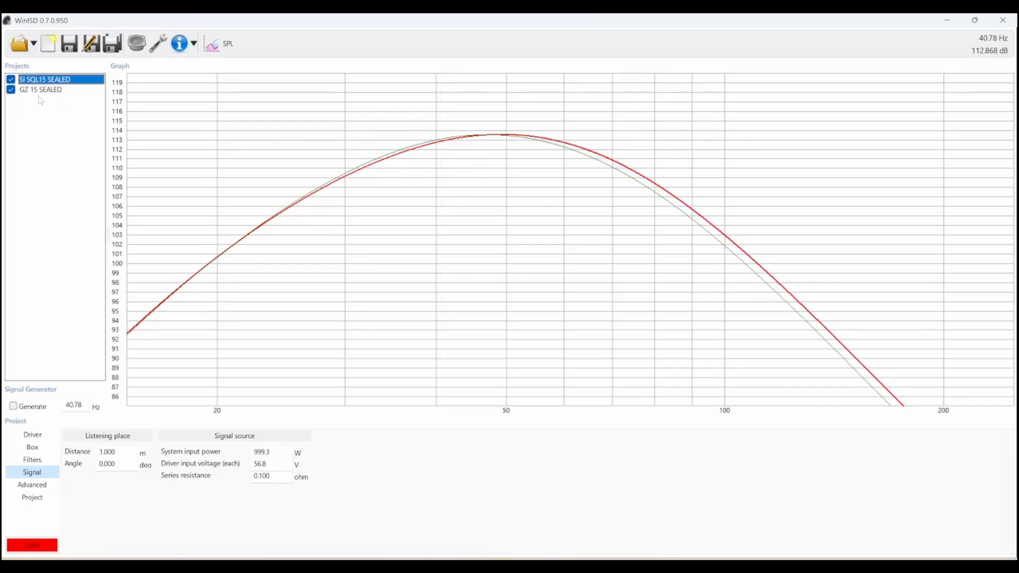
click(42, 89)
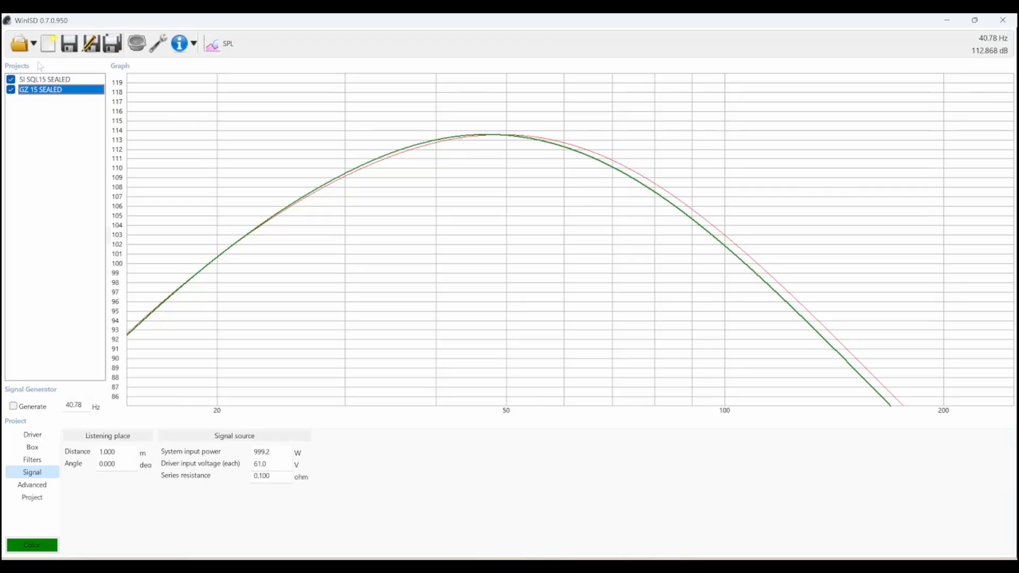
click(36, 79)
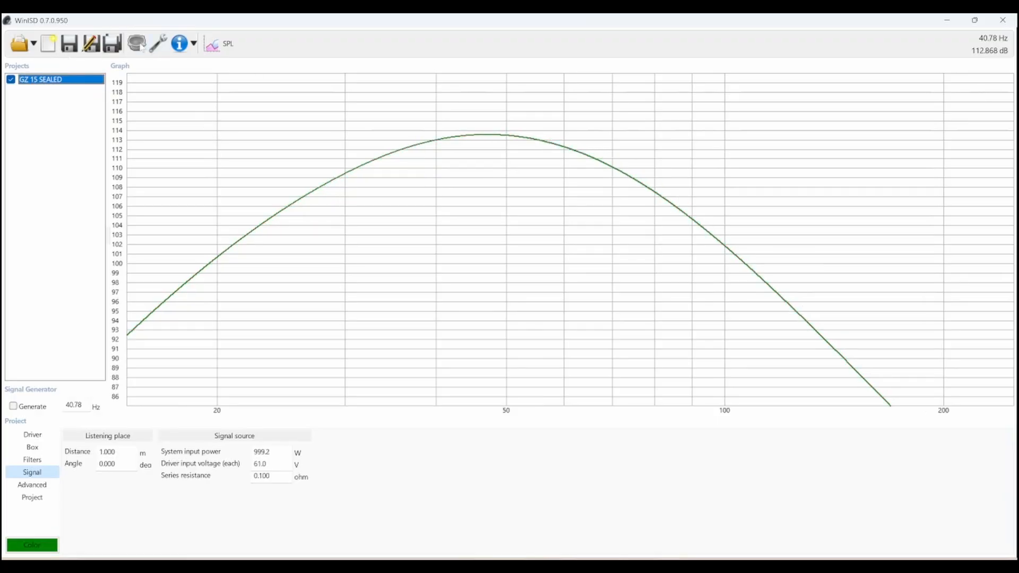
Extend the upper end of the plot's frequency range to 750 Hz in the program options.
click(157, 44)
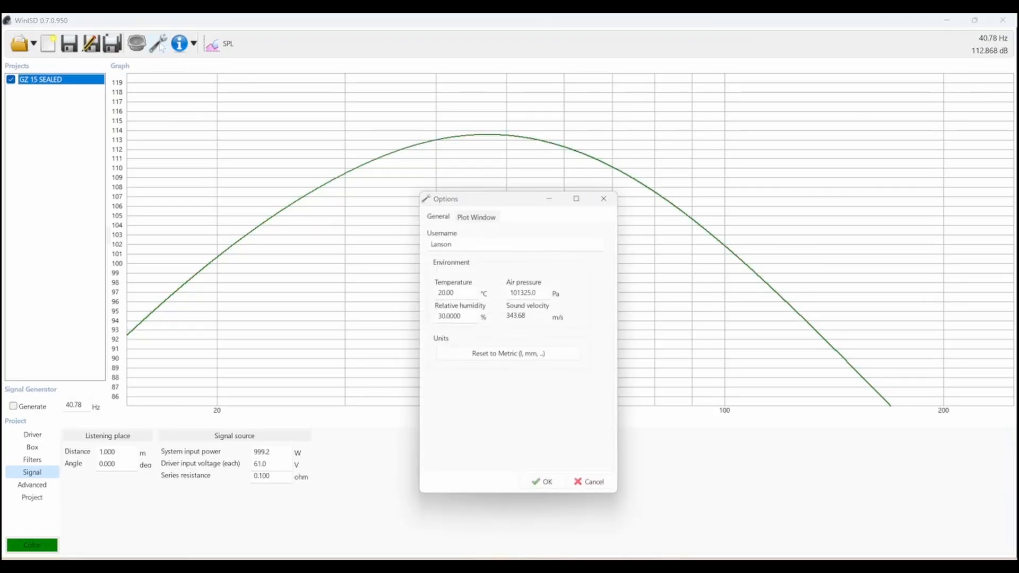
click(480, 217)
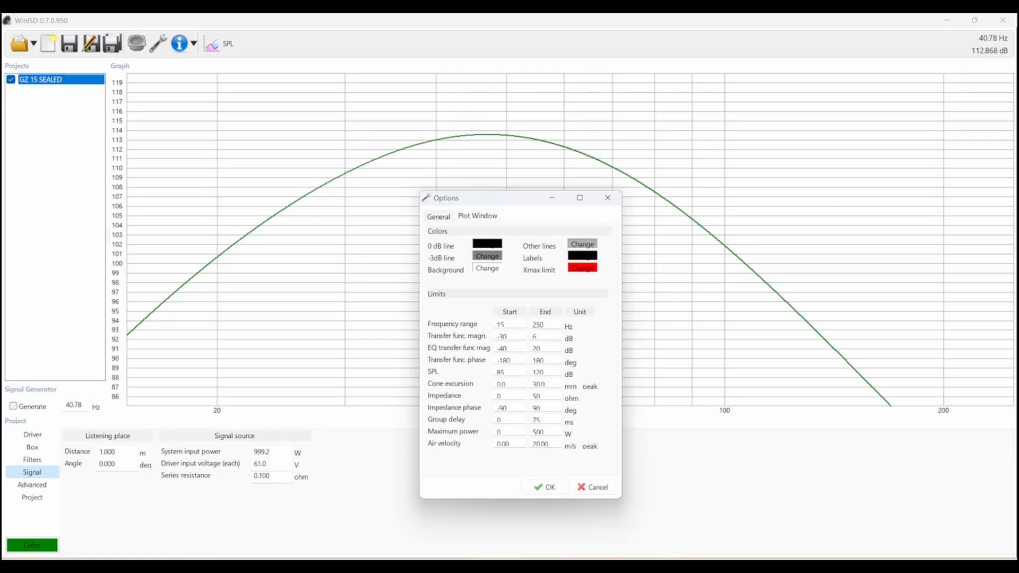
key(Tab)
text(75)
click(545, 487)
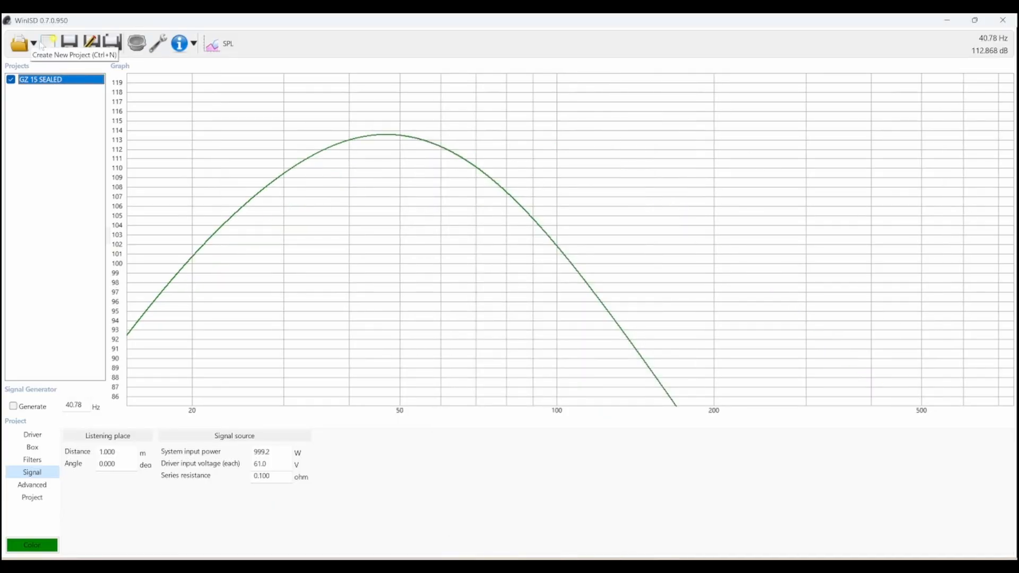
Create a closed-box project with the OneAudio MB8.e driver and name it OA Midbass 8 IB.
click(45, 44)
scroll(544, 315, down, 5)
double_click(459, 255)
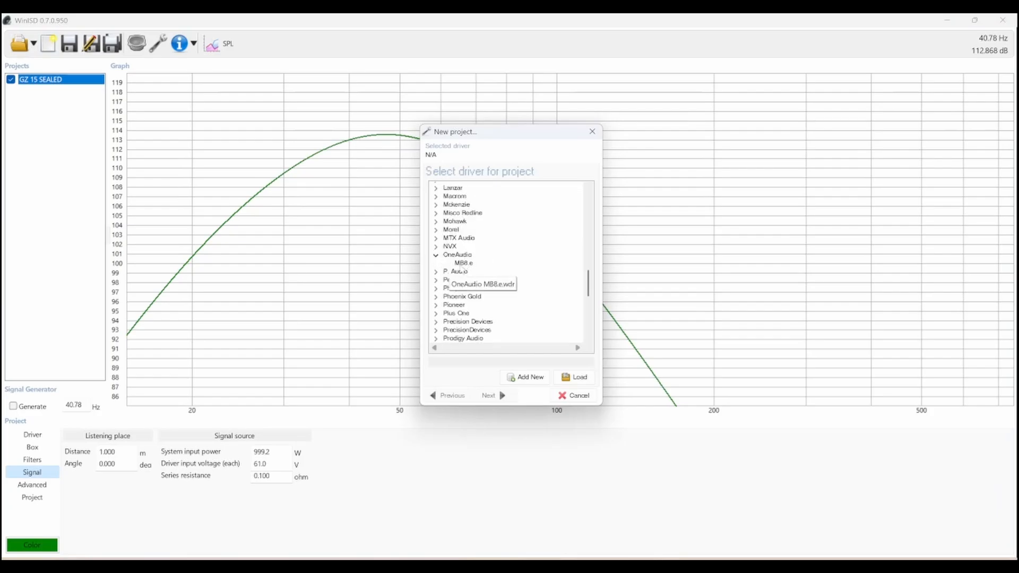
click(467, 263)
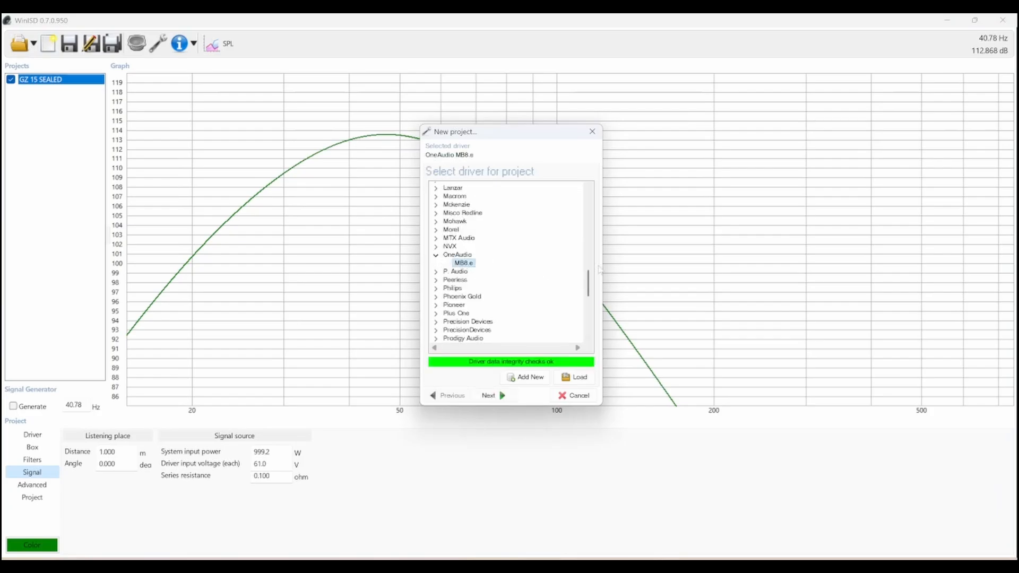
click(511, 396)
click(451, 199)
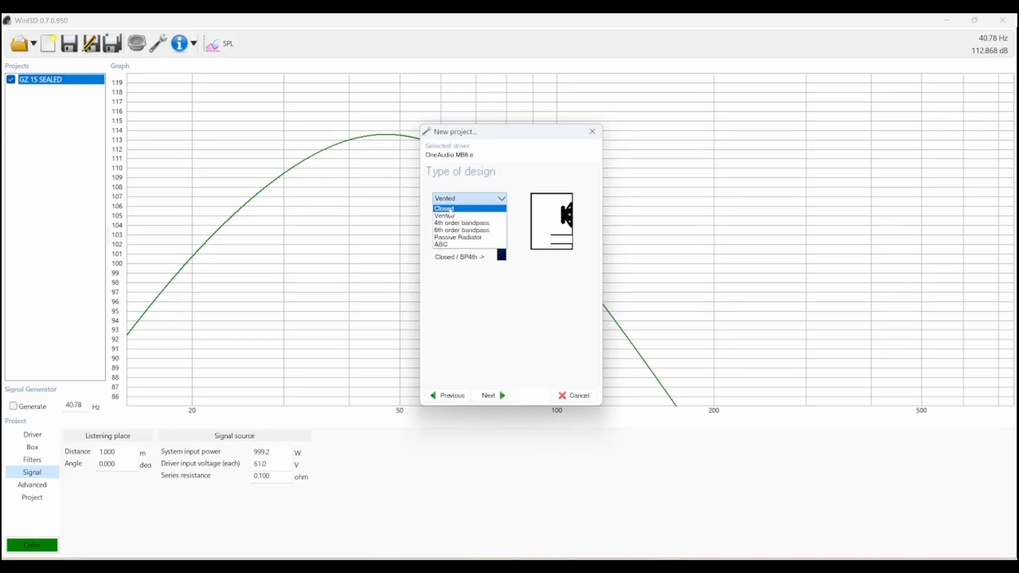
click(451, 209)
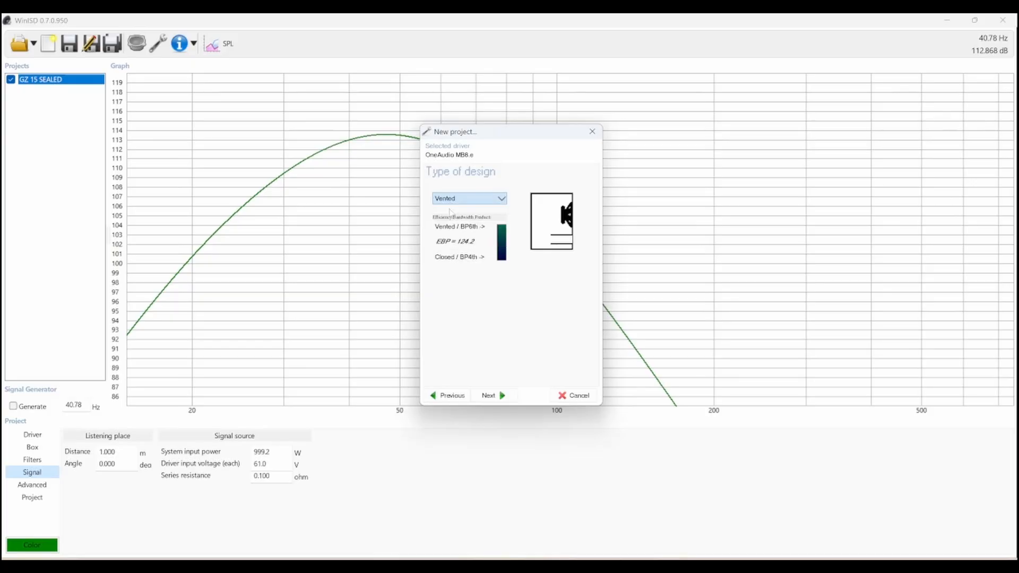
click(492, 394)
click(493, 397)
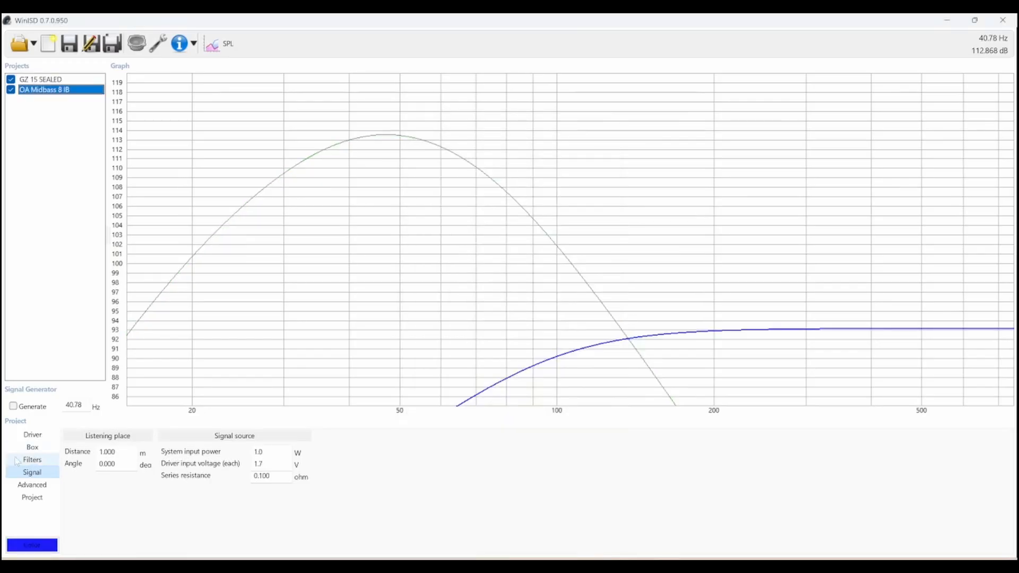
Add a 4th-order Linkwitz-Riley highpass filter with a 70 Hz cutoff to the OA Midbass 8 IB project.
click(32, 460)
click(78, 545)
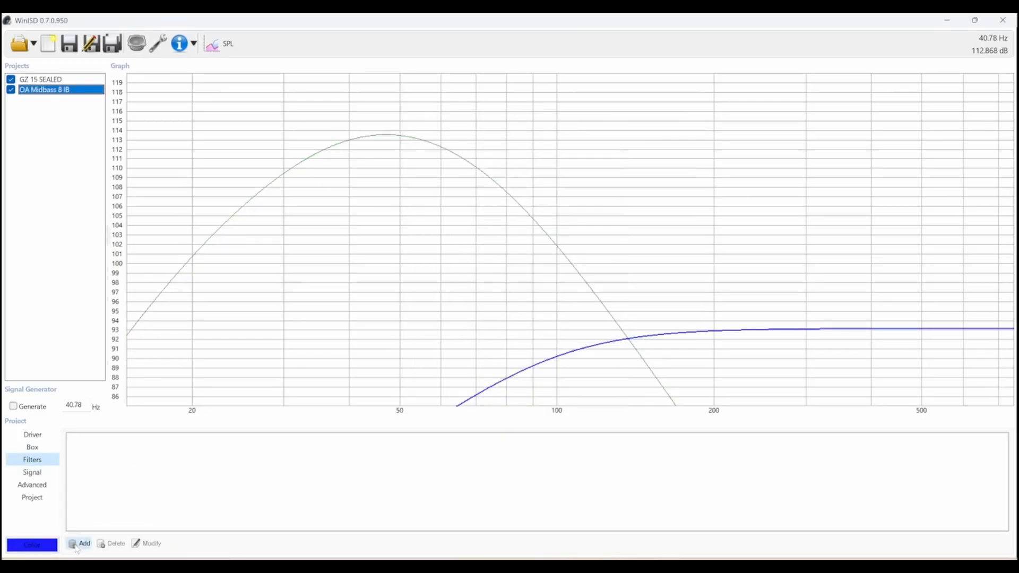
click(187, 177)
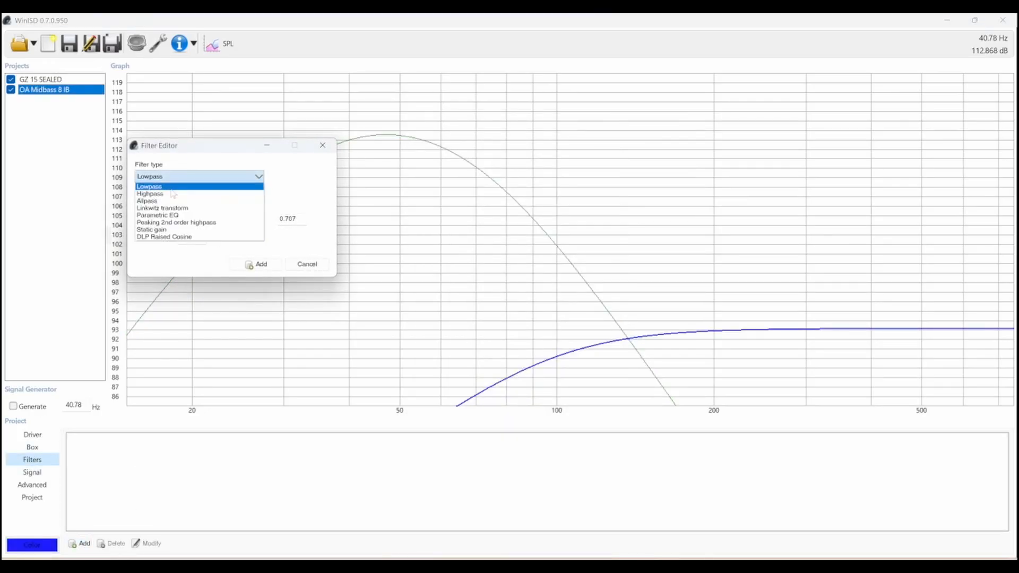
click(181, 194)
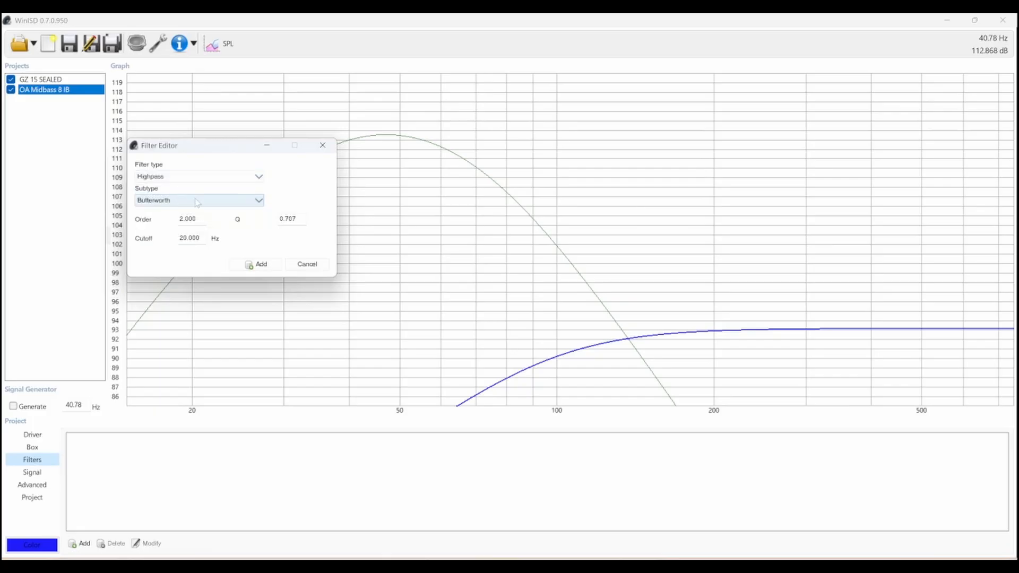
click(187, 201)
click(186, 216)
drag(201, 238, 126, 239)
text(70)
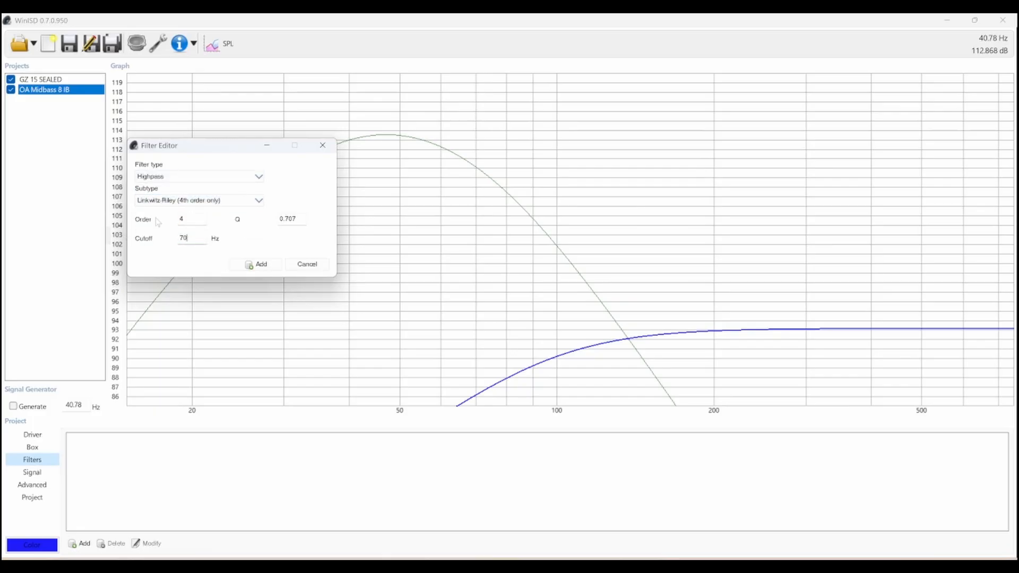
key(Return)
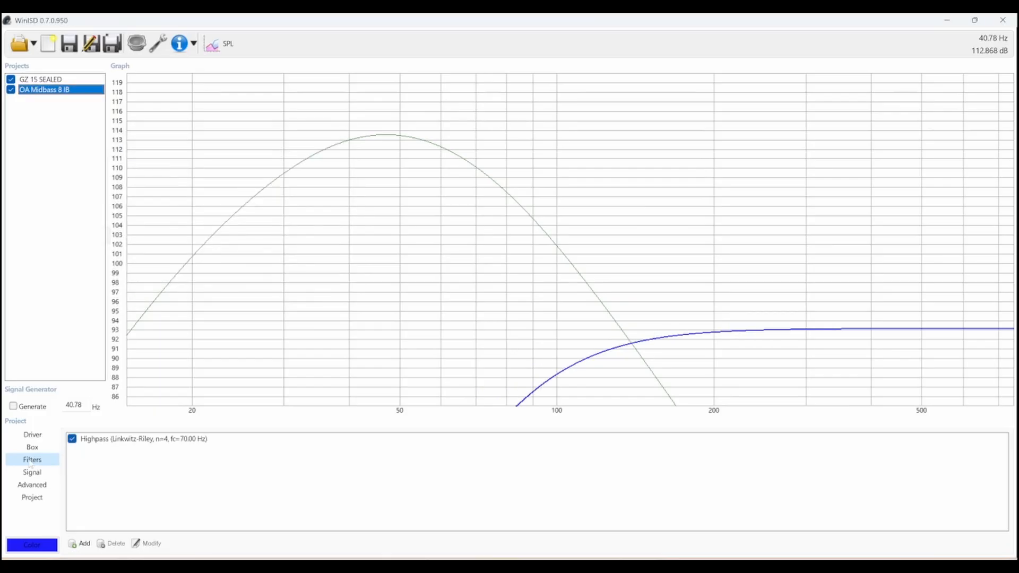
Add a 4th-order Linkwitz-Riley lowpass filter with a 300 Hz cutoff to the OA Midbass 8 IB project.
click(85, 544)
click(127, 92)
click(110, 110)
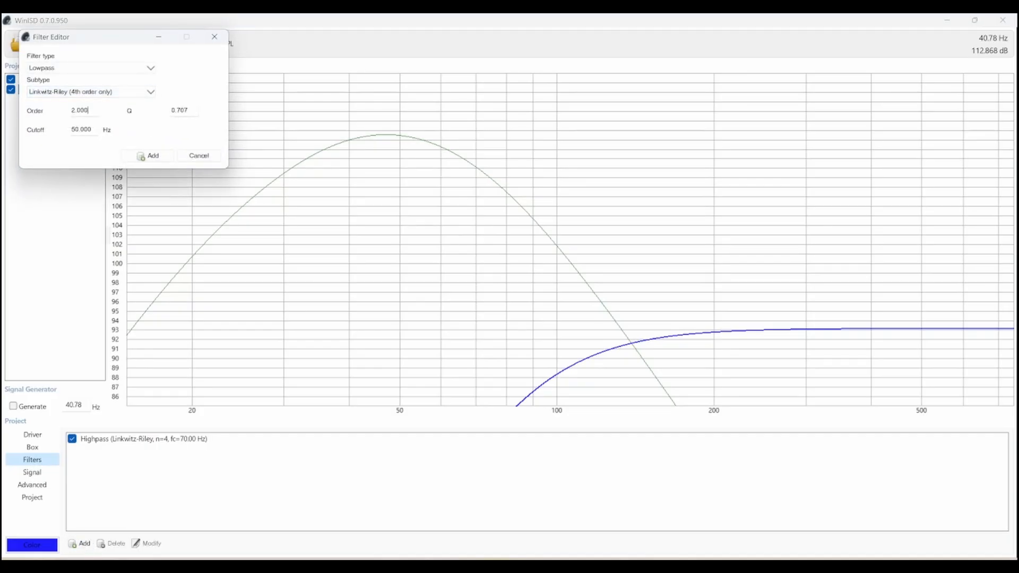
key(Tab)
text(300)
key(Return)
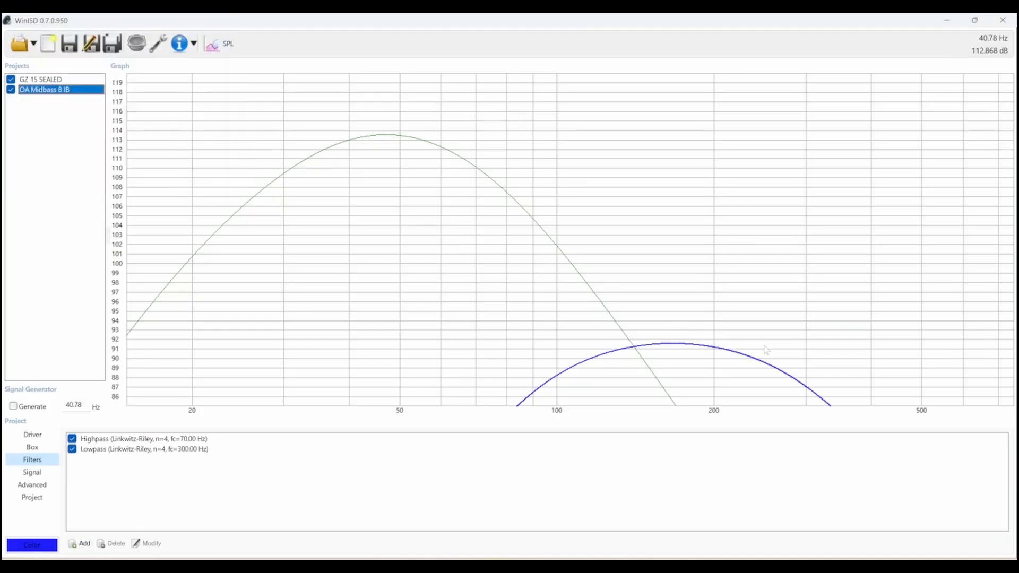
Set the OA Midbass 8 IB project's system input power to 100 W.
click(32, 473)
drag(265, 451, 202, 452)
text(100)
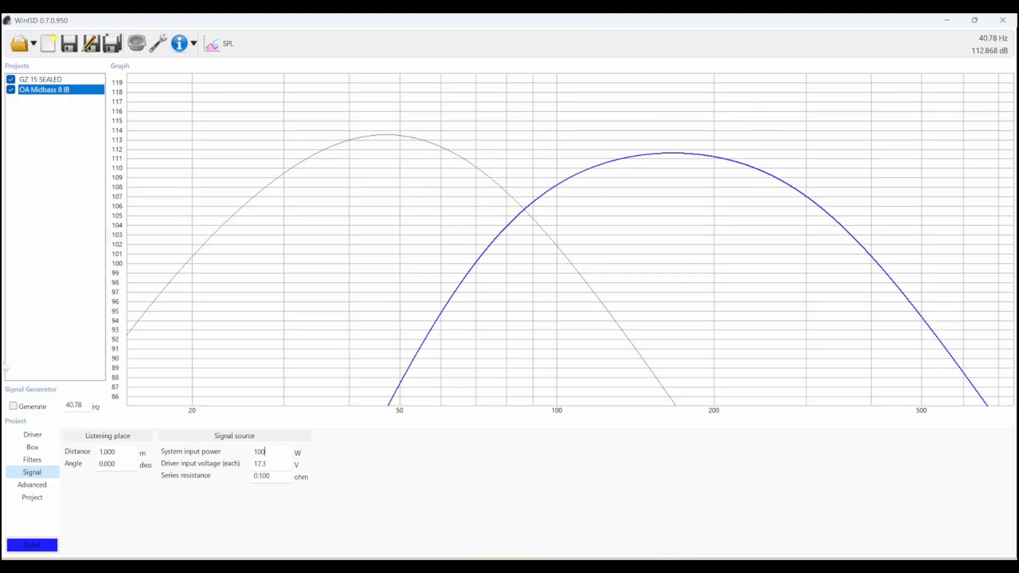
Try a 1.232 ft^3 rear chamber for the OA Midbass 8 IB project and set its volume to 5 ft^3.
click(33, 447)
double_click(85, 478)
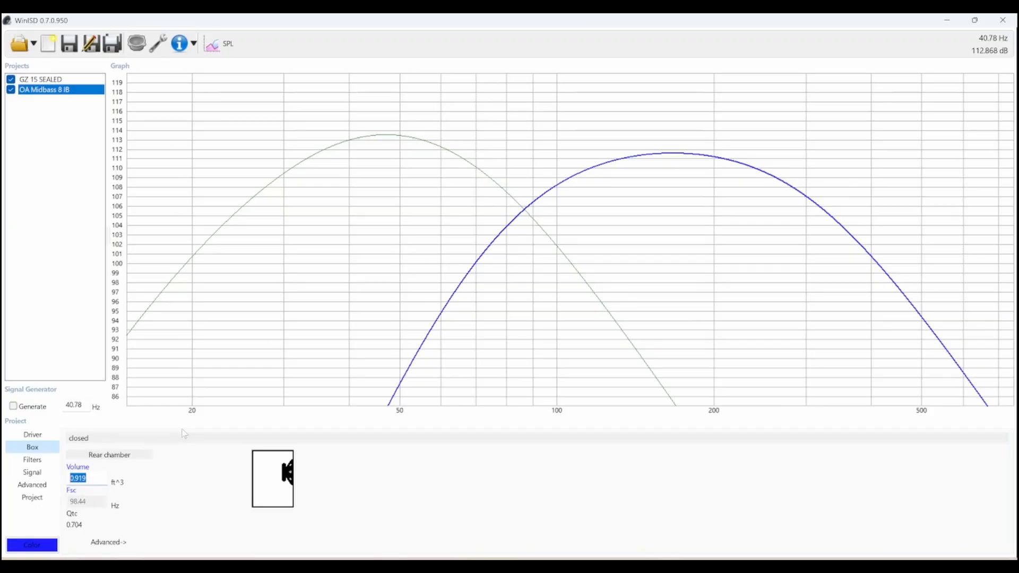
drag(91, 478, 76, 478)
drag(88, 479, 60, 487)
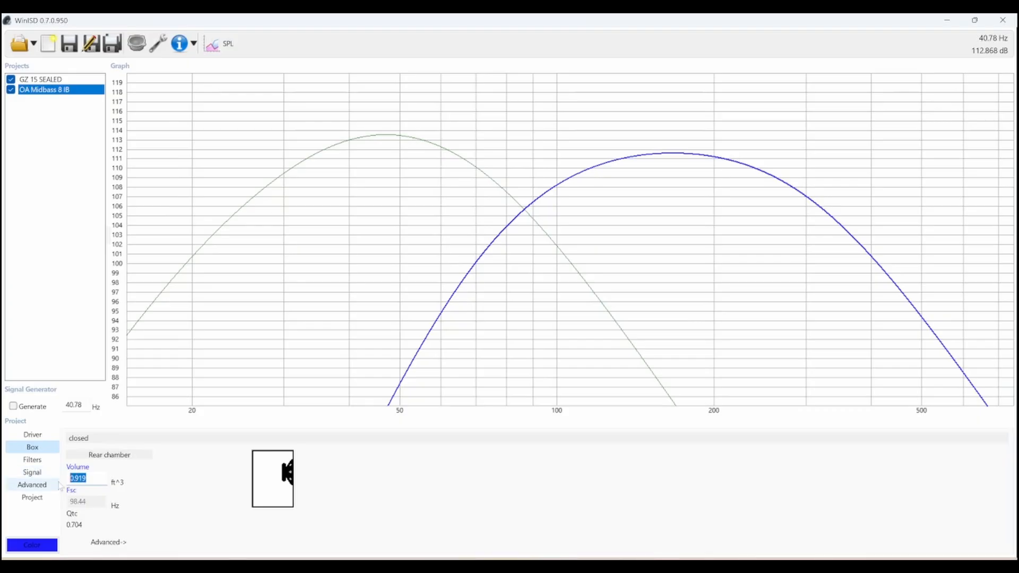
text(1.232)
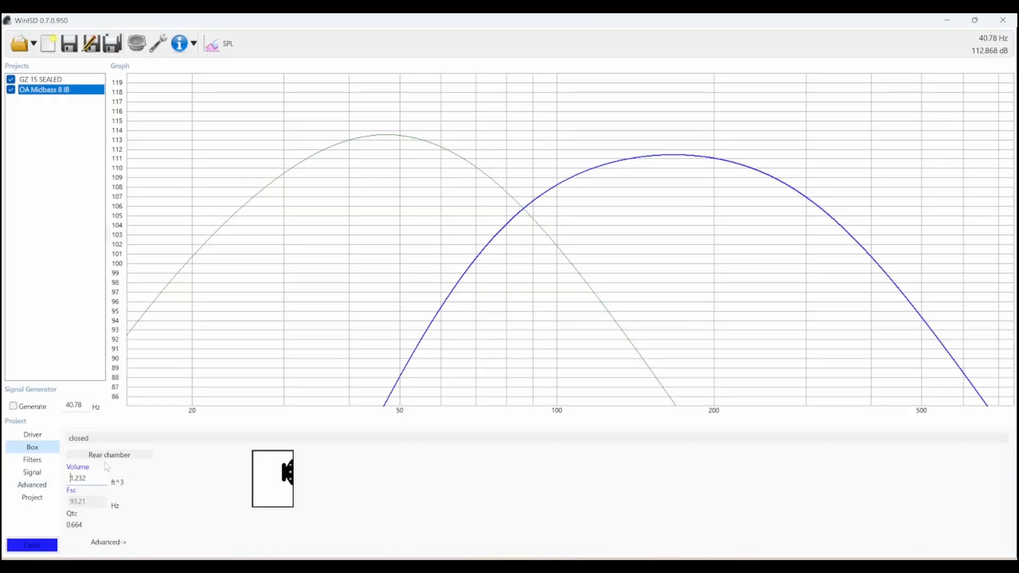
drag(88, 478, 19, 477)
text(5)
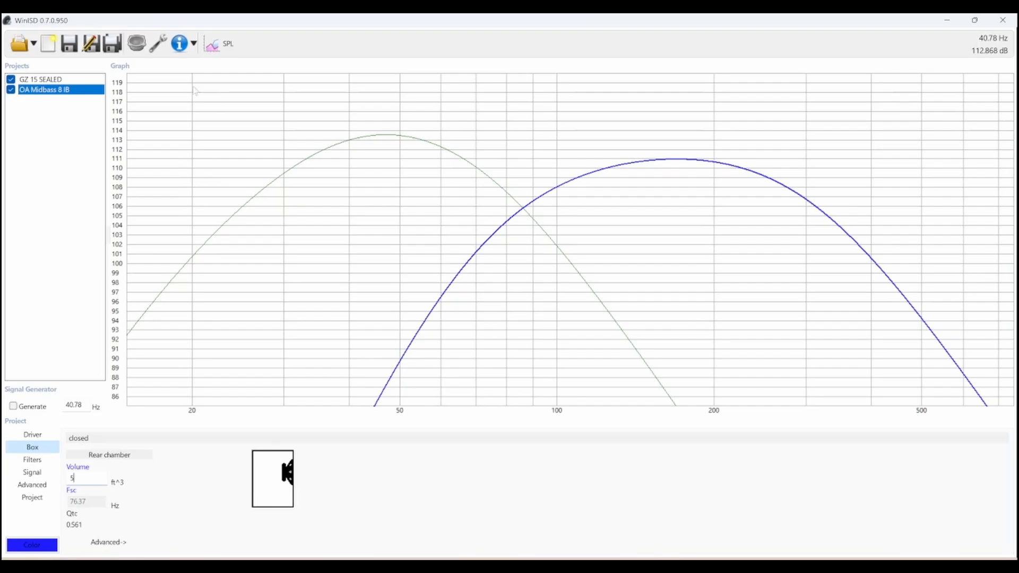
Plot the cone excursion and examine the peak of the OA Midbass 8 IB curve.
click(233, 44)
click(239, 159)
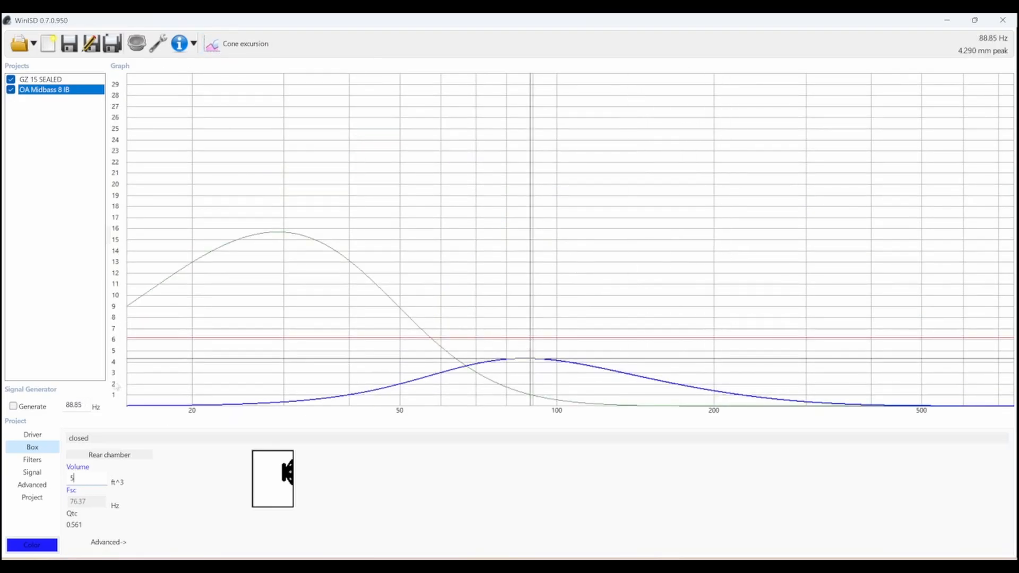
mouse_move(520, 342)
mouse_down()
mouse_move(538, 346)
mouse_move(525, 347)
mouse_up()
Test the midbass excursion by raising the system input power to about 155 W and return it to 100 W.
click(32, 472)
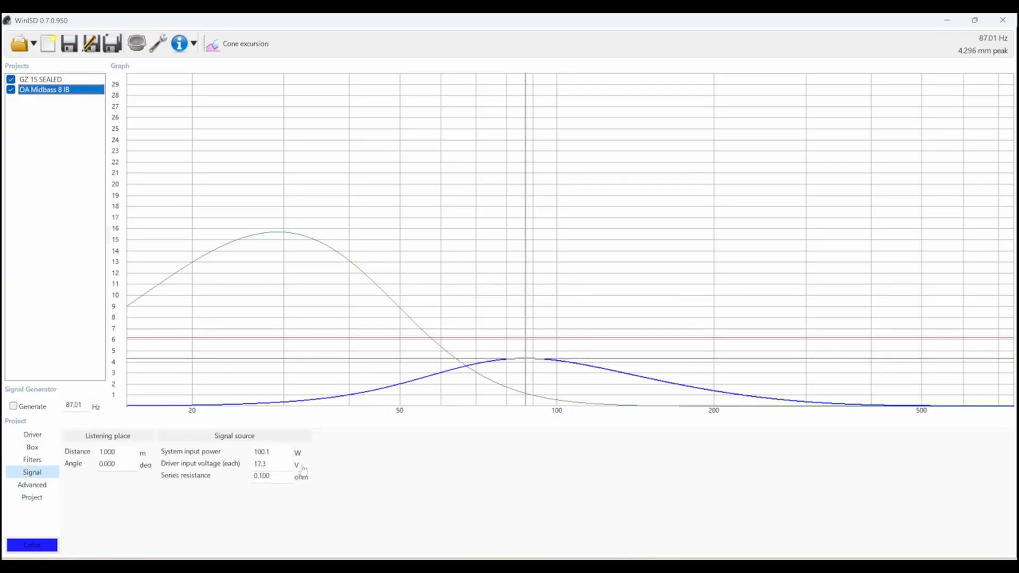
key(Up)
key(Up)
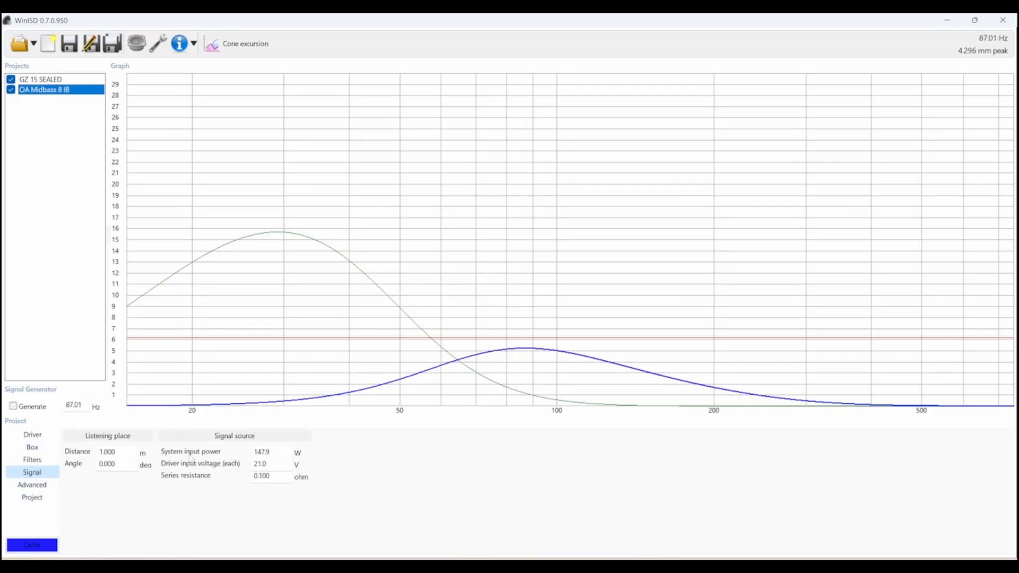
key(Up)
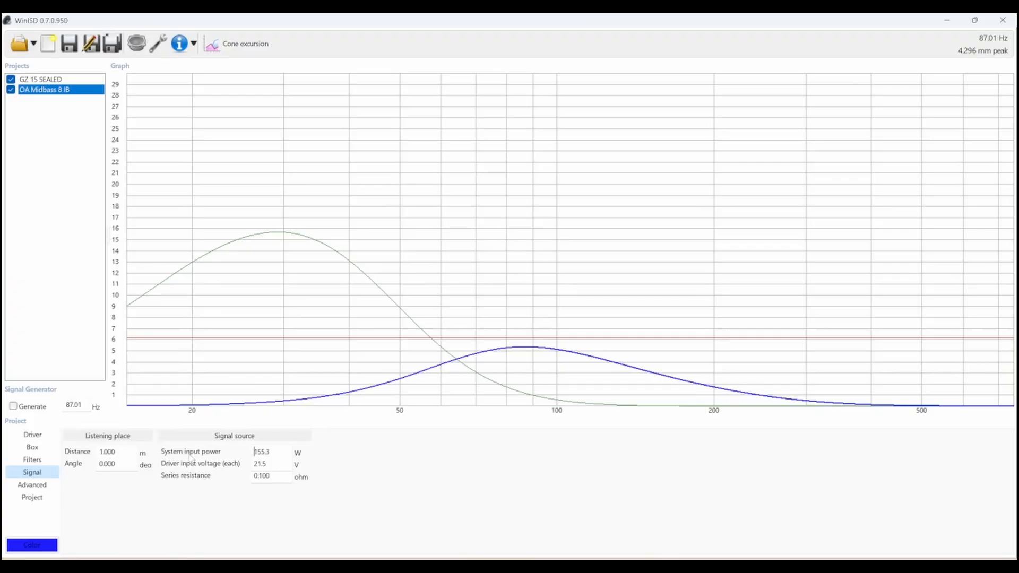
key(Down)
key(Down)
key(Down)
key(Down)
key(Down)
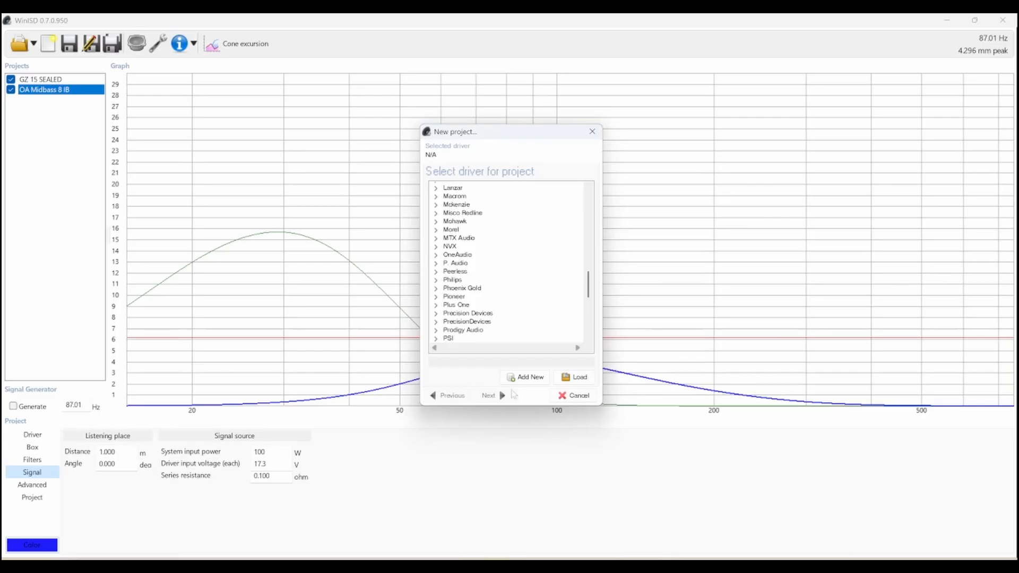
Switch to the browser and open the Silver Flute W20RC38-04 8" 4 ohm woofer from Madisound's 8-inch woofer listing.
mouse_move(563, 567)
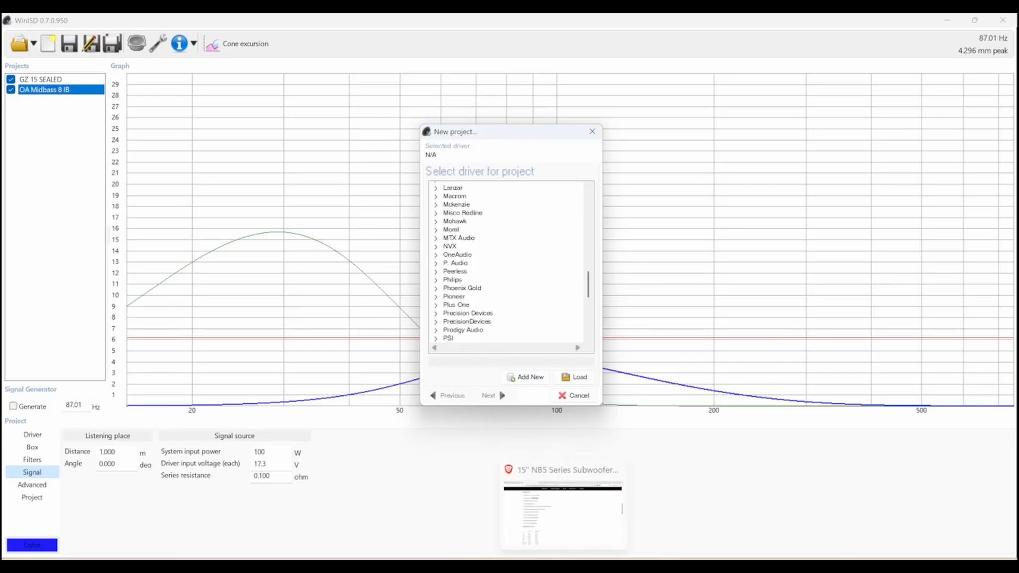
click(563, 512)
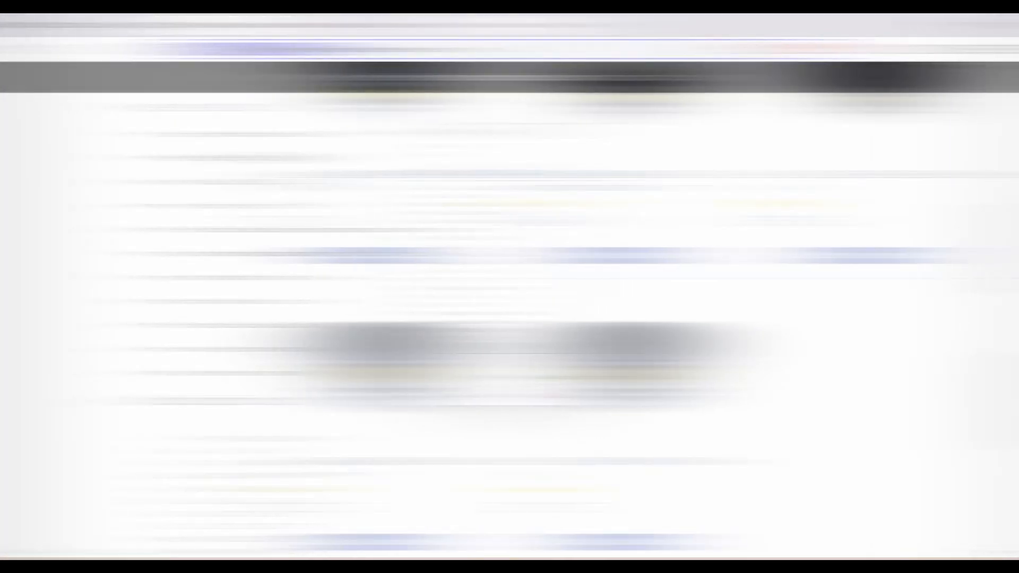
scroll(344, 339, down, 1)
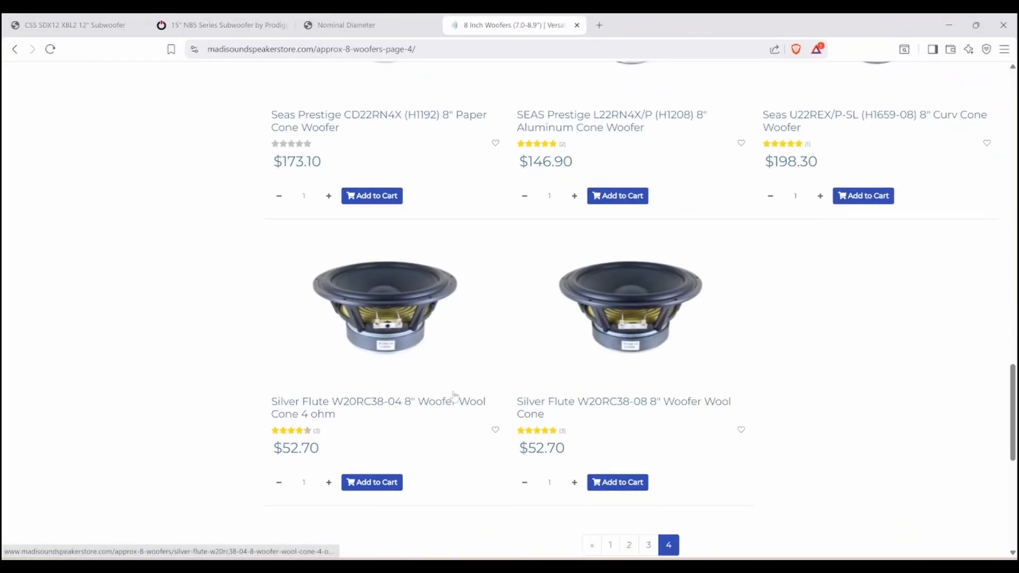
click(376, 408)
Examine the Silver Flute W20RC38-04's suggested box alignments, specifications and price.
scroll(332, 405, down, 5)
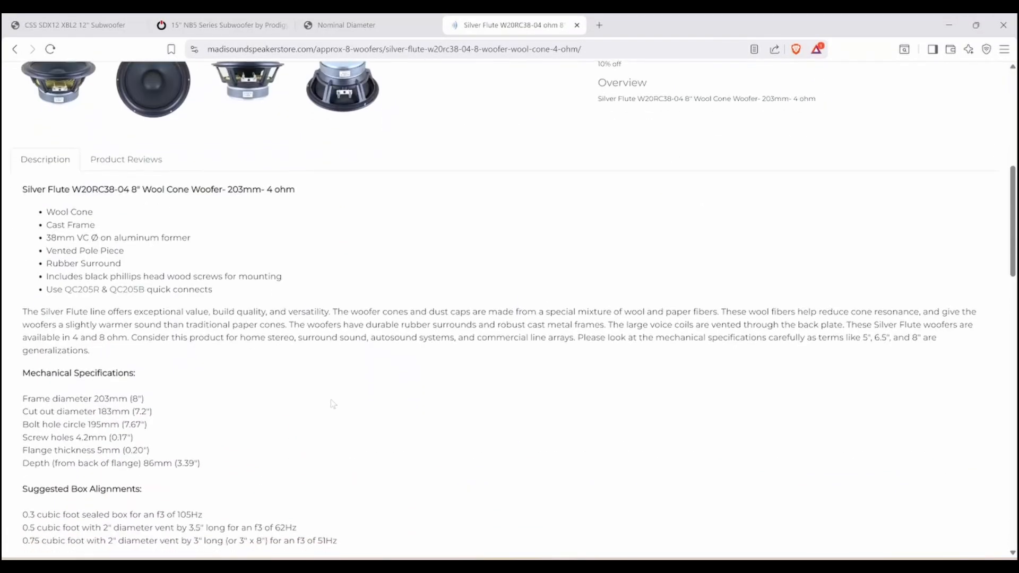
scroll(355, 399, down, 6)
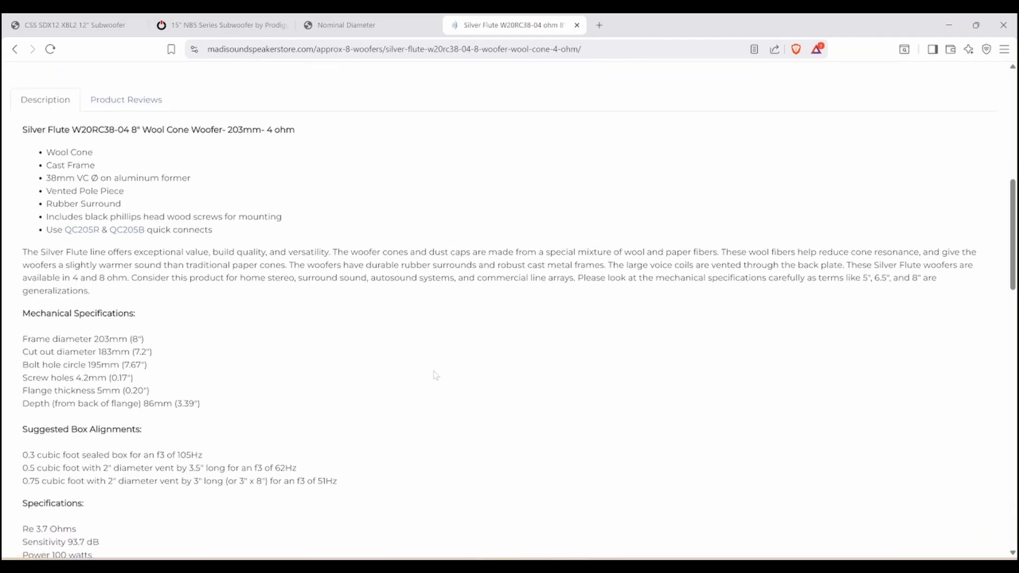
scroll(415, 424, up, 2)
scroll(415, 424, down, 3)
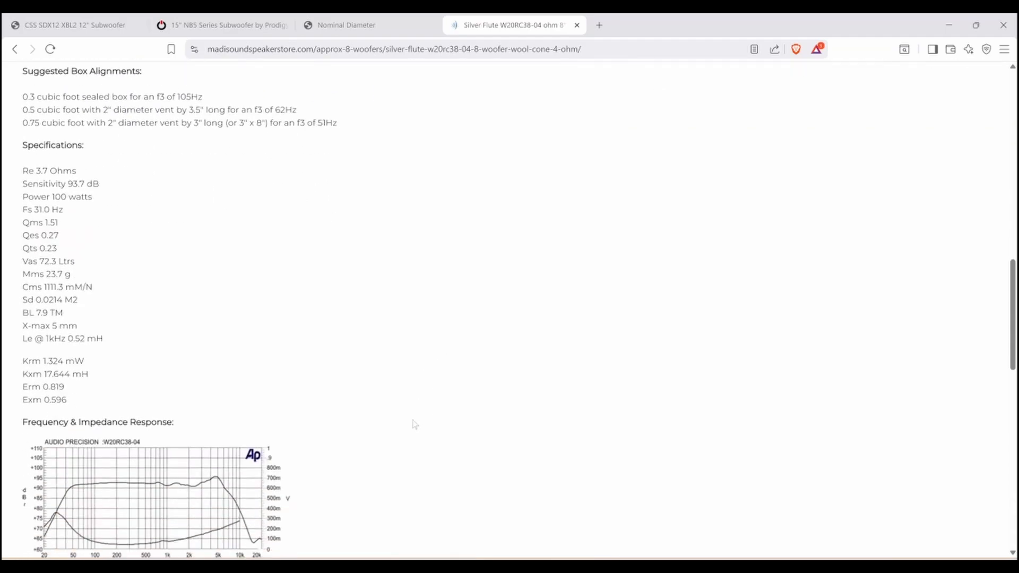
scroll(415, 425, up, 14)
drag(655, 348, 593, 350)
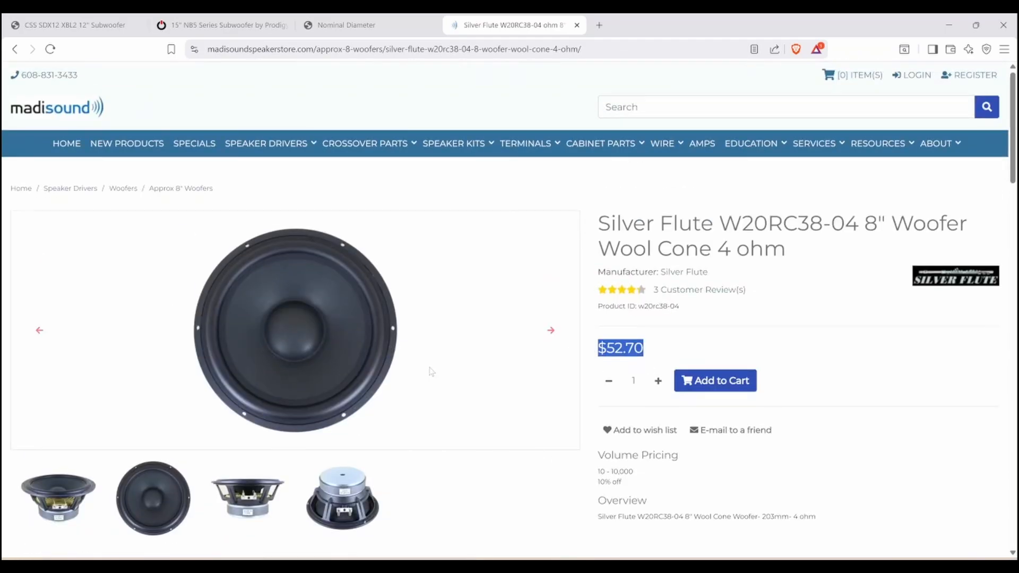
Copy the woofer's specifications from Re to Le into a text note and save a new WinISD driver as Silver Flute W20RC38-04.
scroll(3, 399, down, 12)
drag(139, 399, 9, 235)
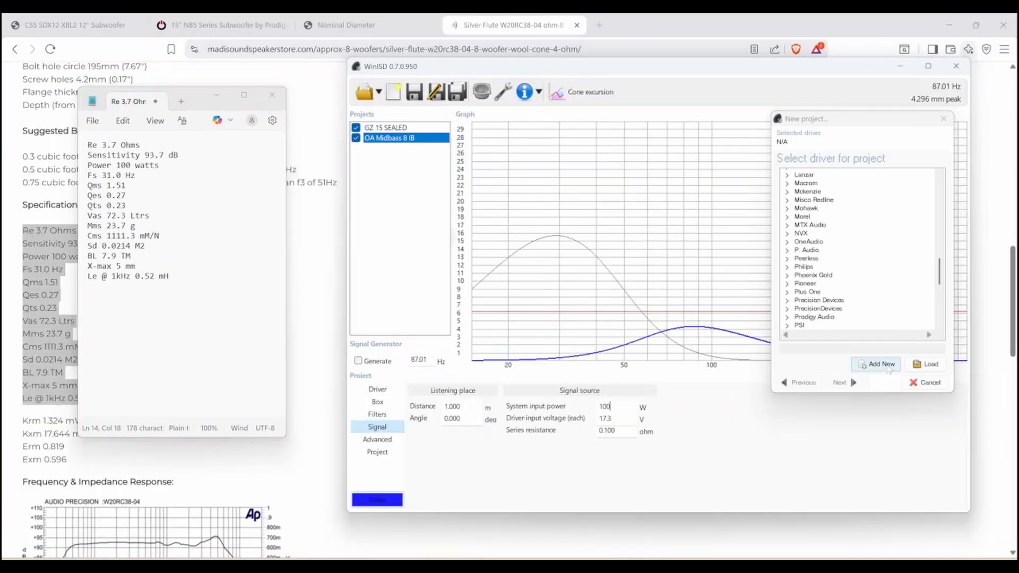
drag(227, 38, 508, 102)
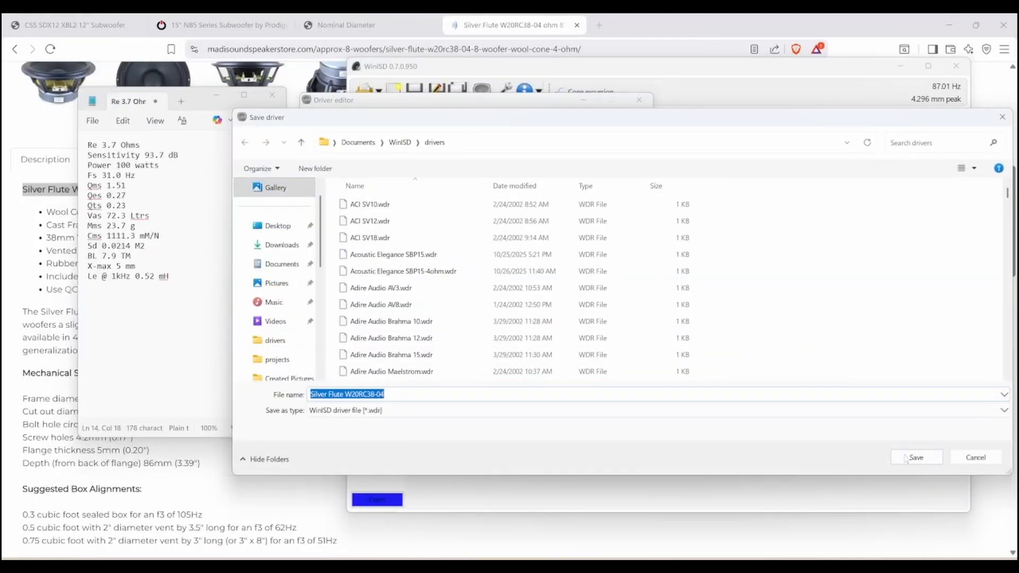
click(909, 458)
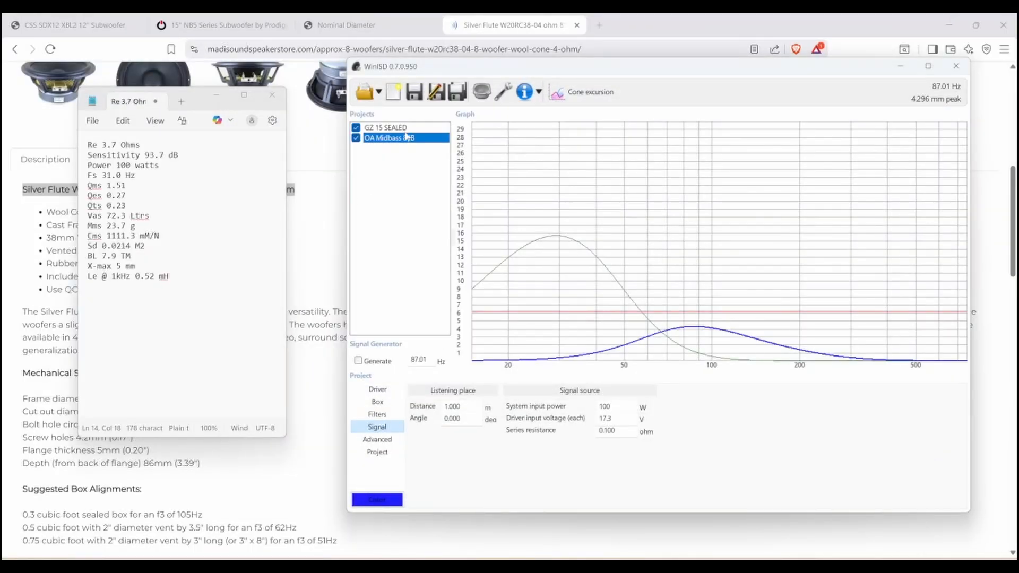
Create a new project with the Silver Flute W20RC38-04 driver and name it Silver Flute 8 IB.
click(393, 91)
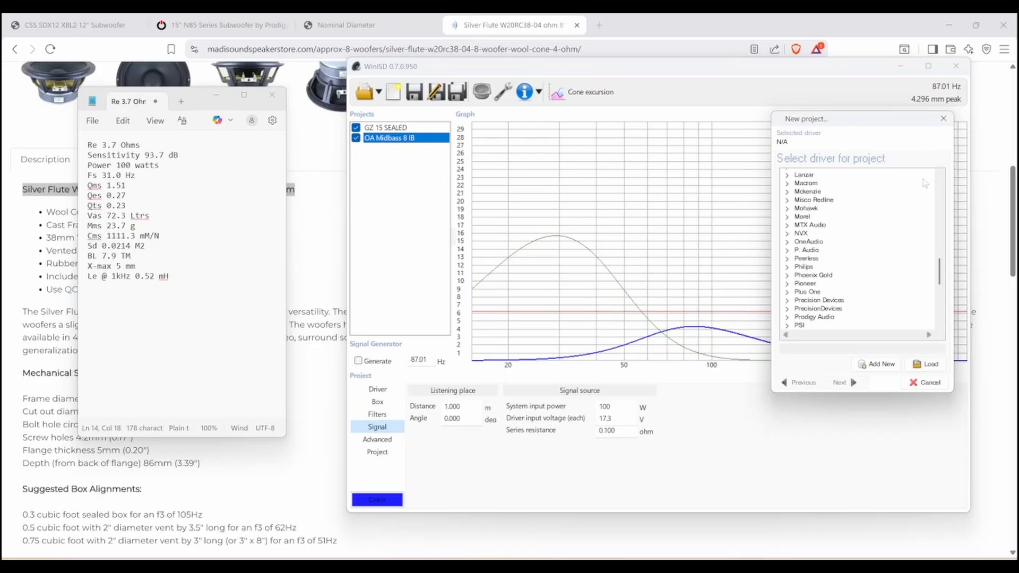
scroll(925, 183, up, 5)
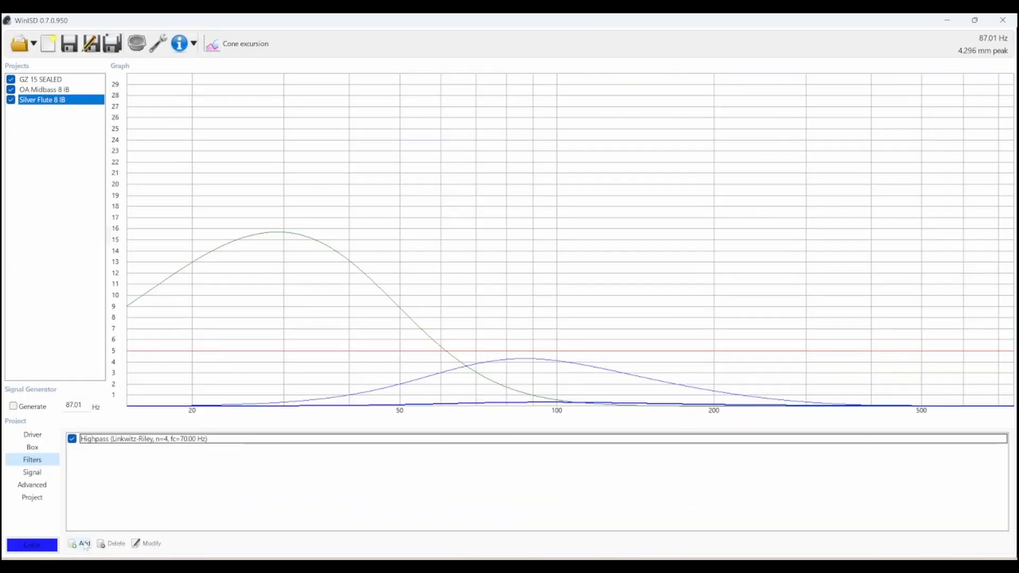
Add a fourth-order Linkwitz-Riley lowpass filter with a 300 Hz cutoff to Silver Flute 8 IB.
click(84, 543)
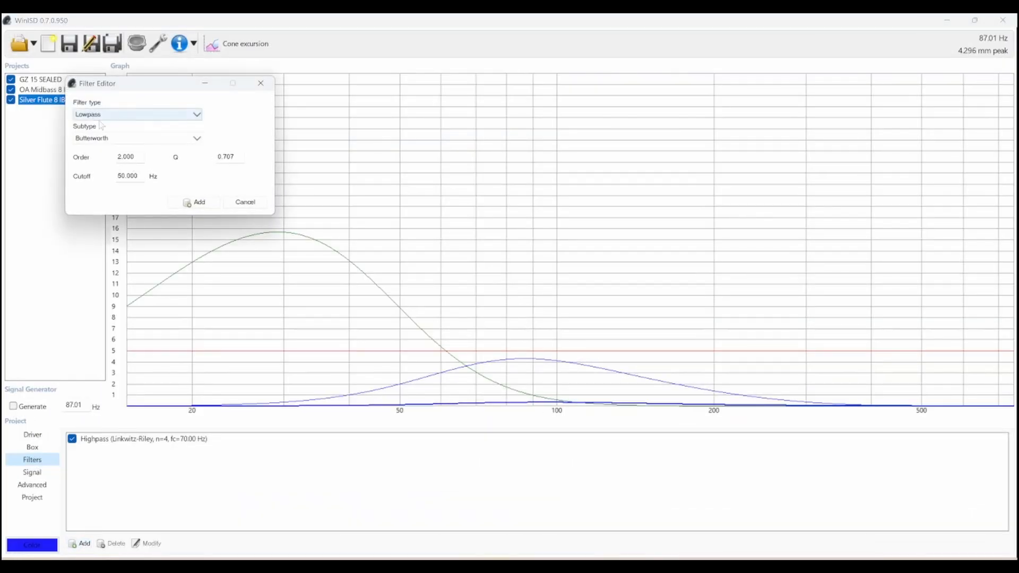
click(107, 139)
click(106, 149)
text(300)
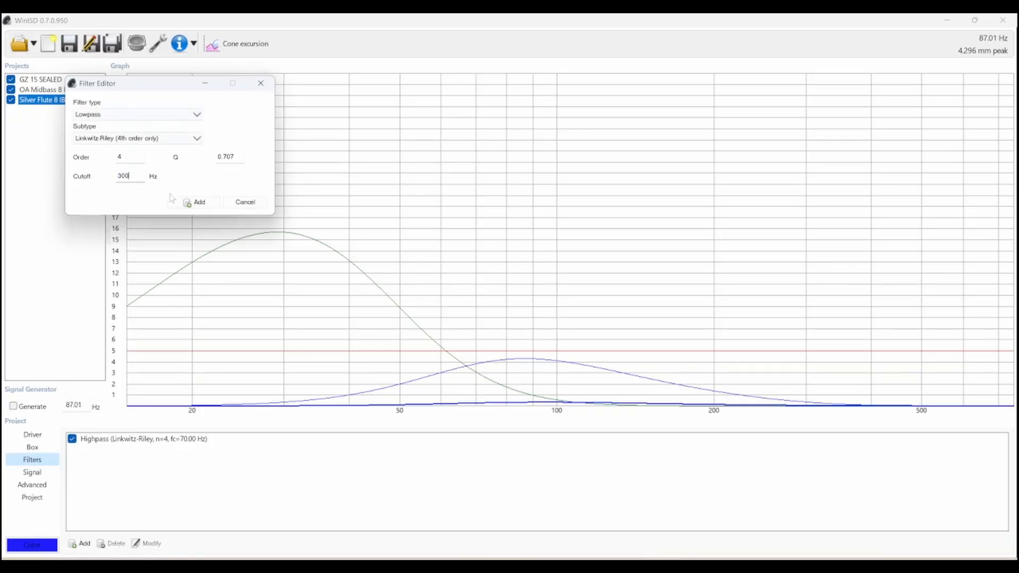
click(197, 202)
Compare the cone excursion curves and limits of OA Midbass 8 IB and Silver Flute 8 IB.
click(43, 92)
click(55, 101)
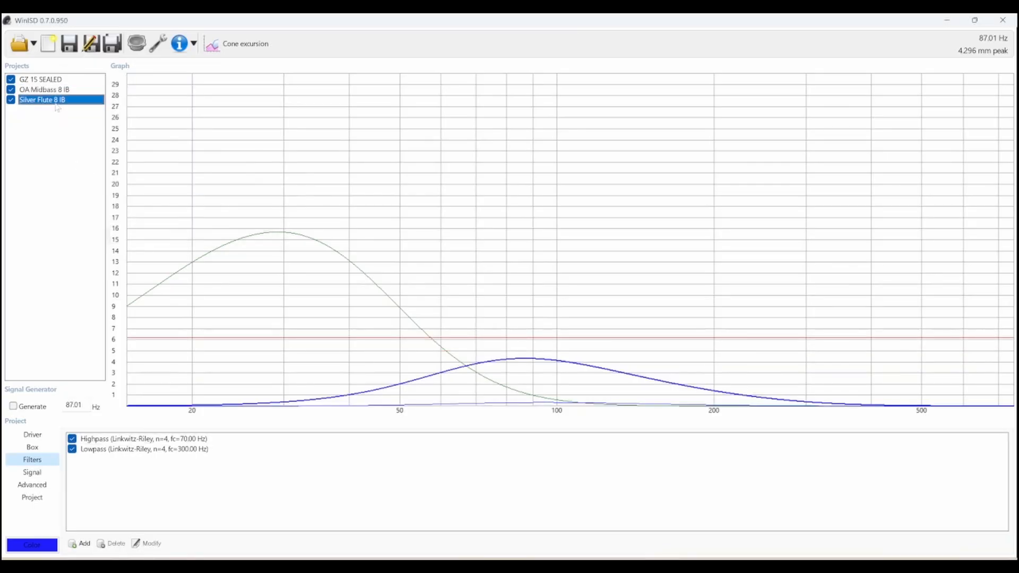
click(59, 91)
click(64, 102)
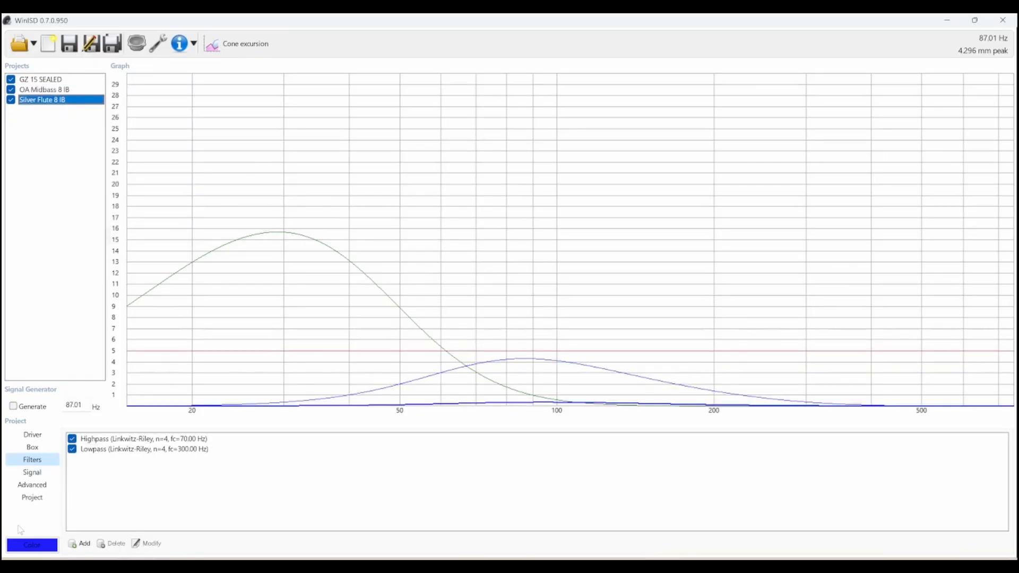
Set Silver Flute 8 IB's system input power to about 100 W and its closed box volume to 5 ft³, showing the SPL graph.
click(40, 472)
click(43, 447)
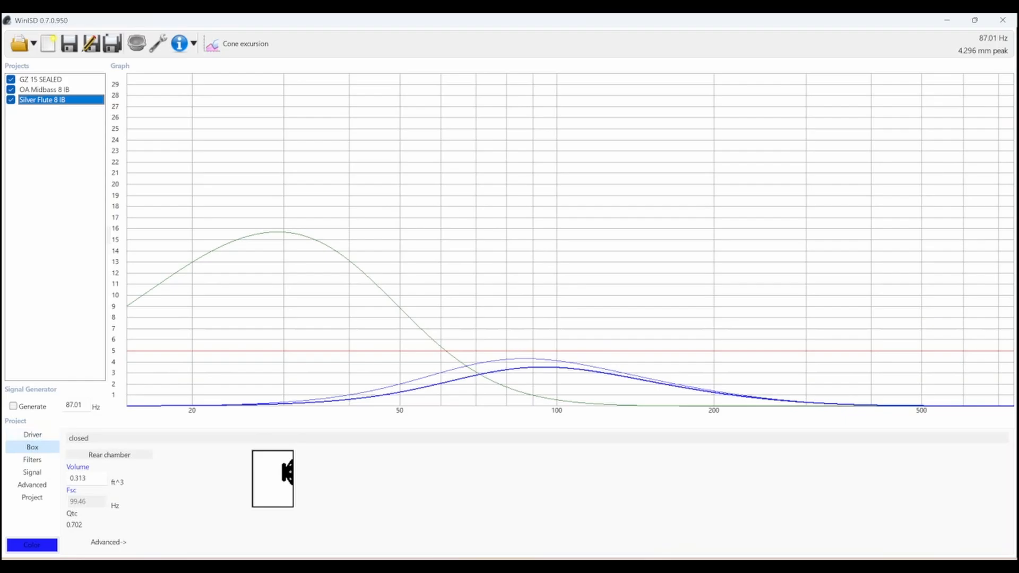
double_click(78, 478)
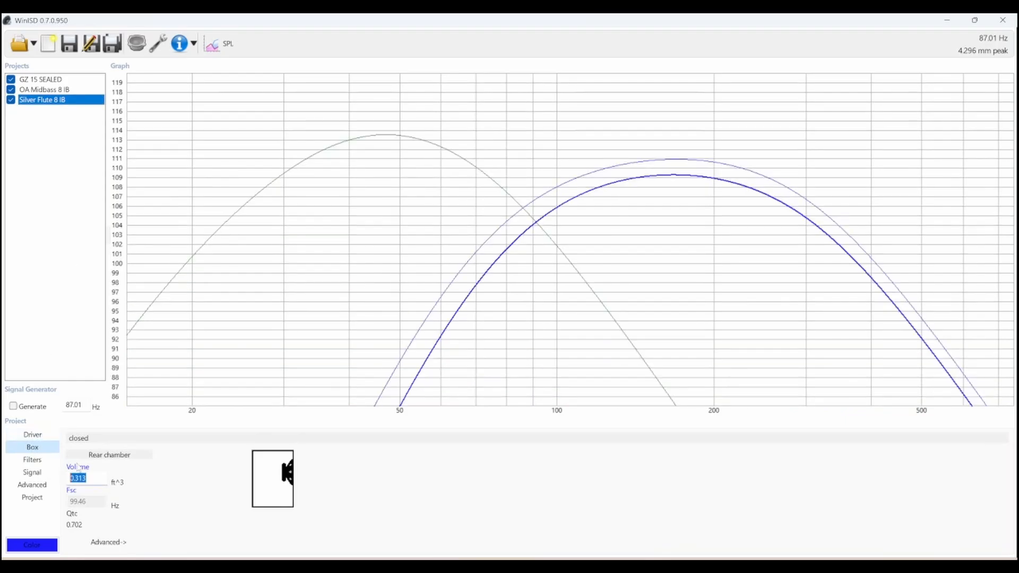
click(47, 90)
click(34, 100)
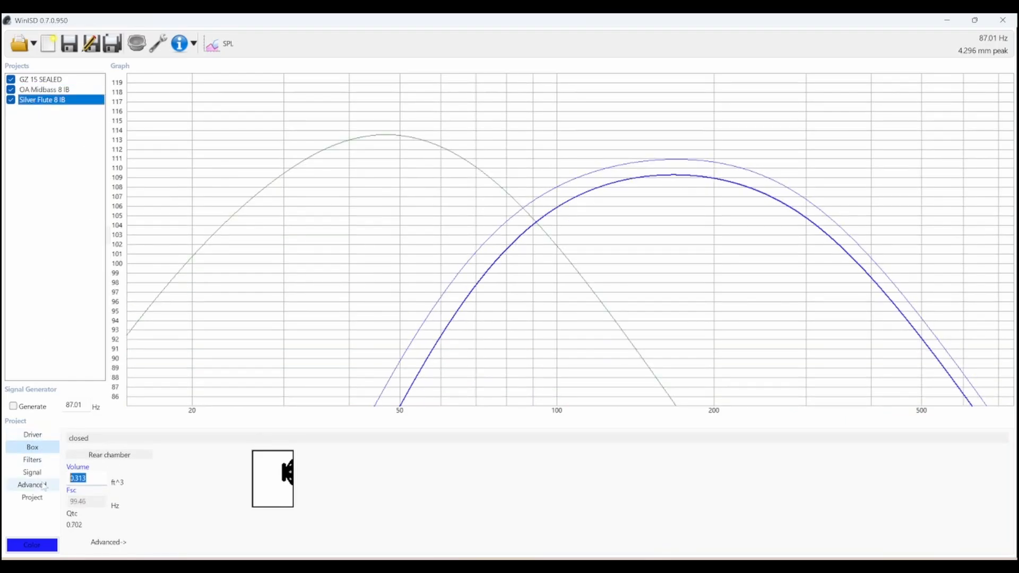
text(5)
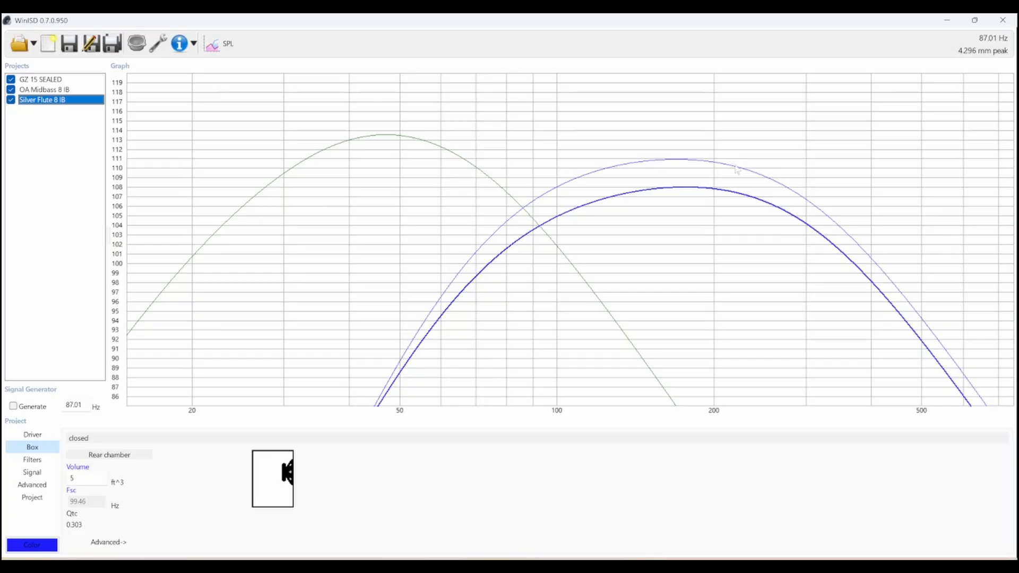
Change the Silver Flute 8 IB curve's colour to dark blue.
click(735, 192)
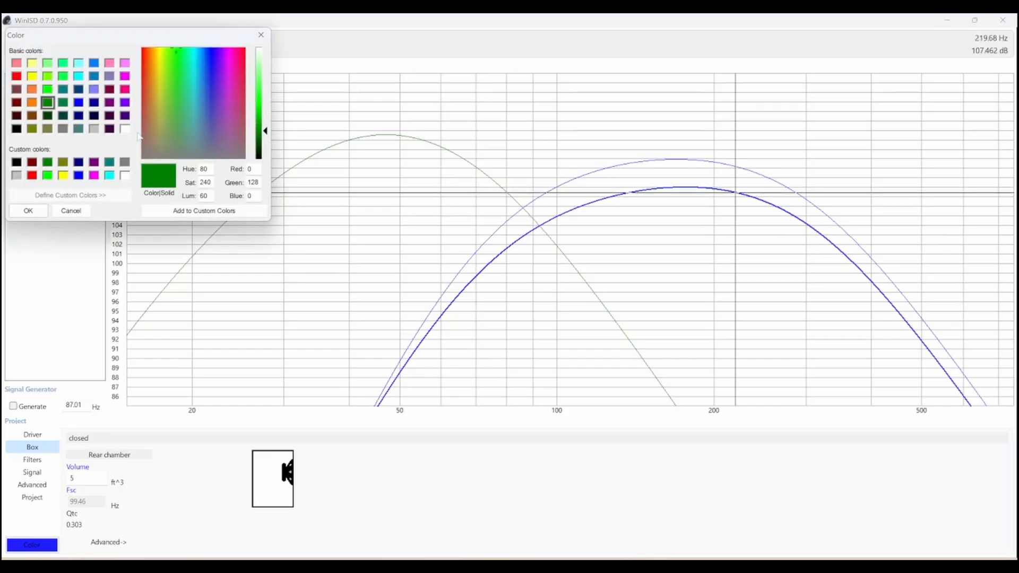
click(94, 102)
key(Return)
Trace Silver Flute 8 IB's SPL curve across its frequency range and check its filter and signal settings.
click(766, 300)
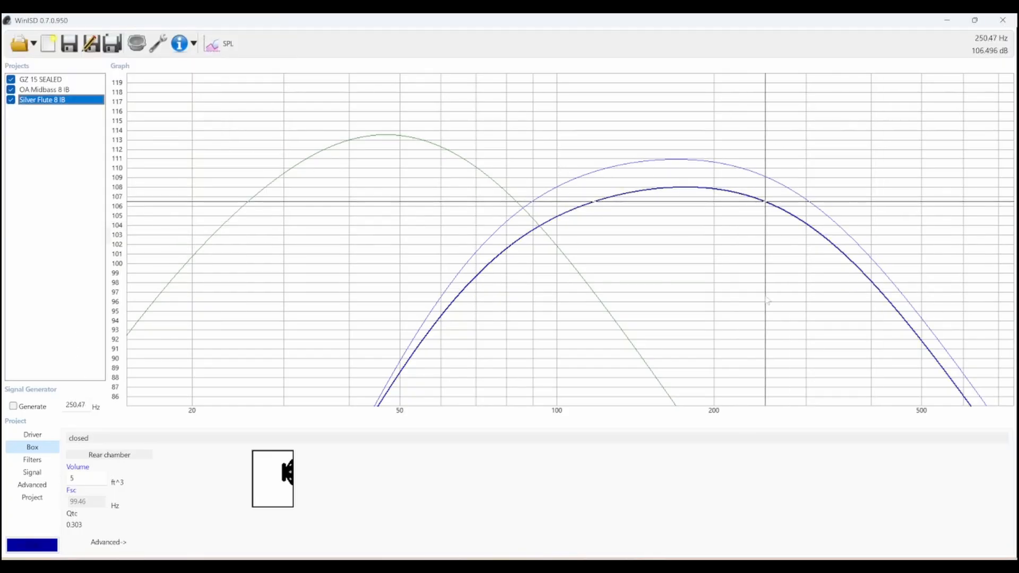
drag(767, 301, 415, 306)
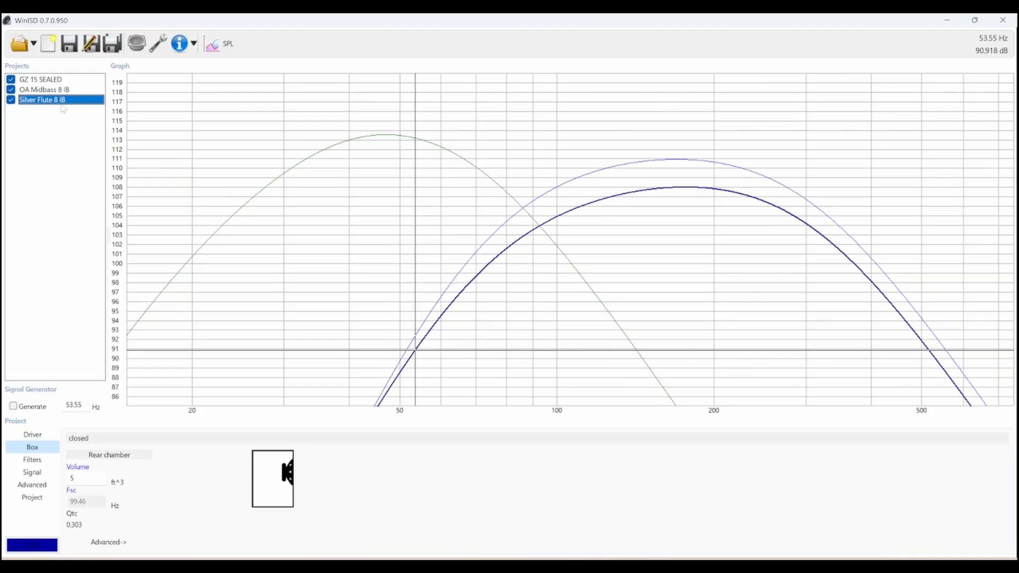
click(712, 193)
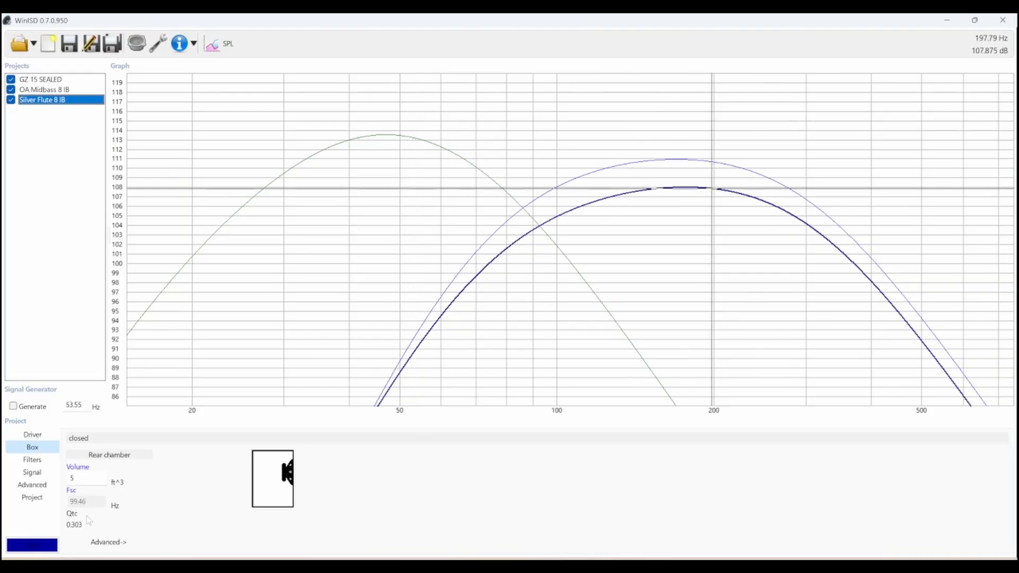
click(32, 460)
click(32, 472)
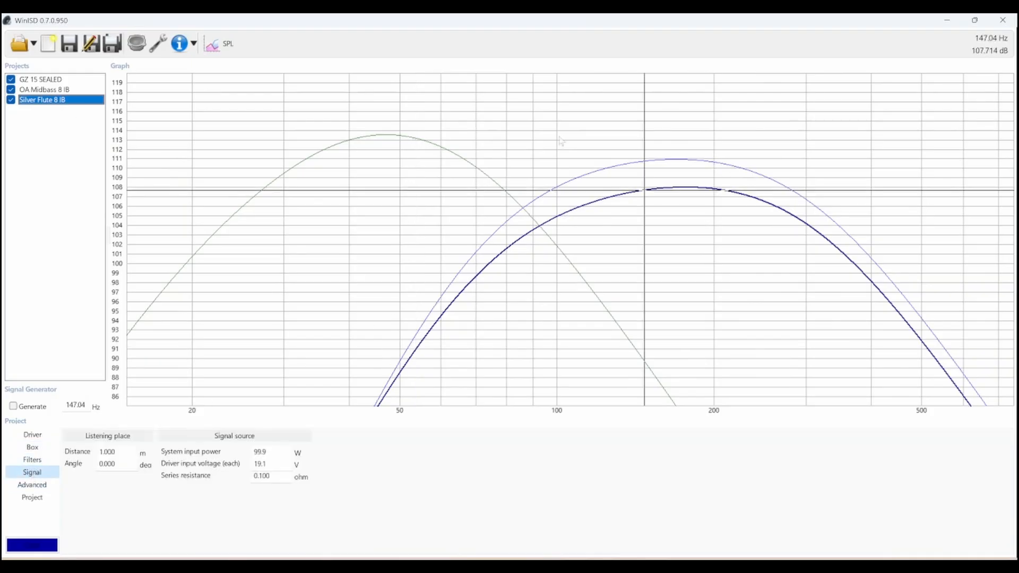
Show the cone excursion graph and trace the excursion curves of Silver Flute 8 IB and OA Midbass 8 IB.
click(217, 43)
click(233, 159)
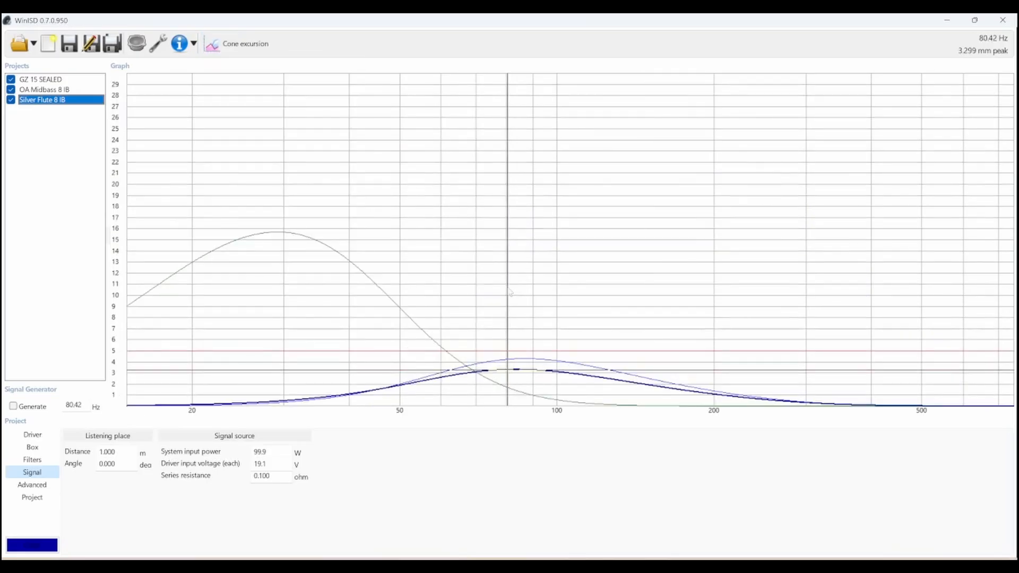
click(44, 89)
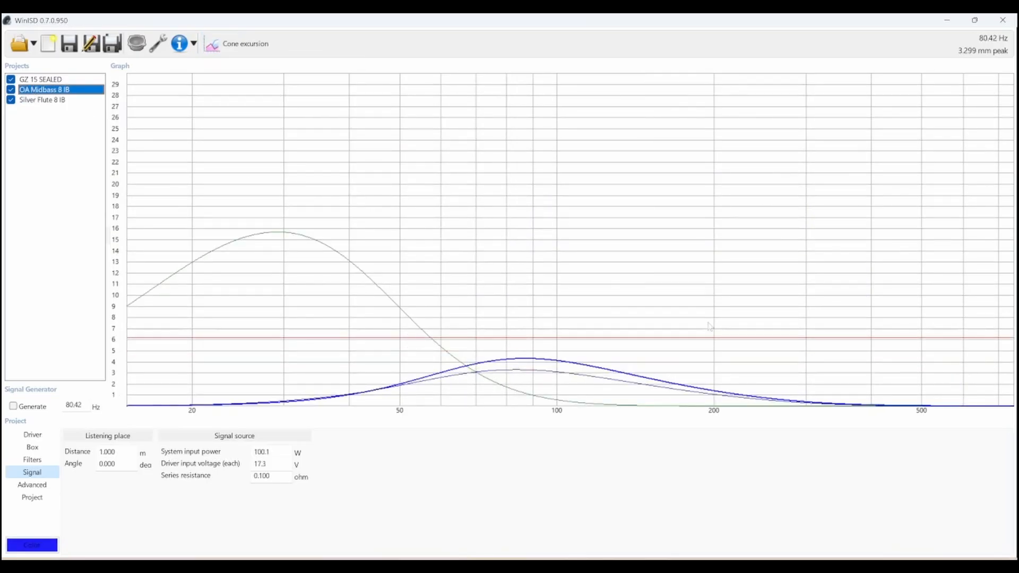
click(631, 323)
drag(627, 320, 525, 316)
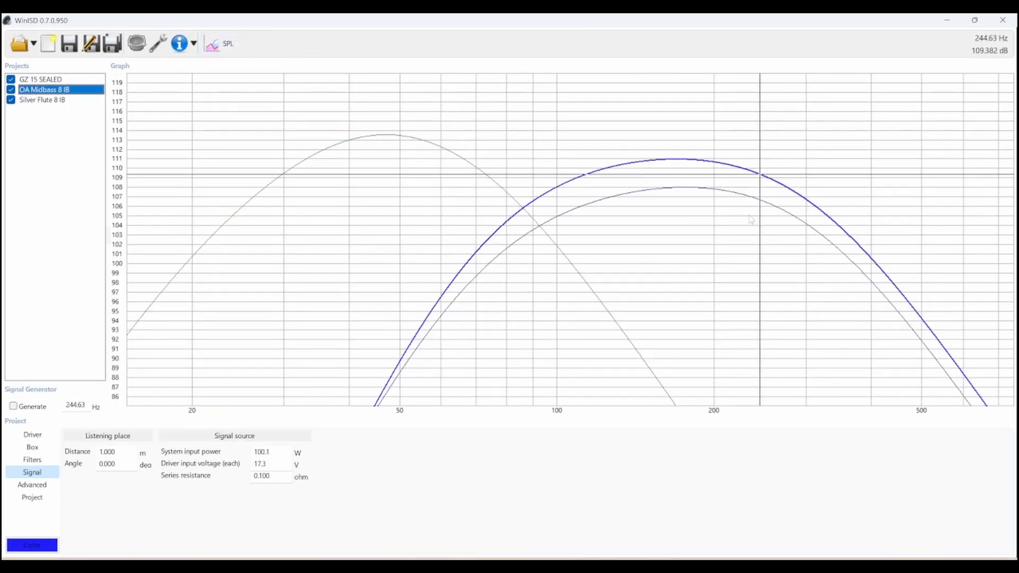
Lower OA Midbass 8 IB's system input power to 50 W to match its SPL peak to Silver Flute 8 IB's.
drag(751, 219, 678, 160)
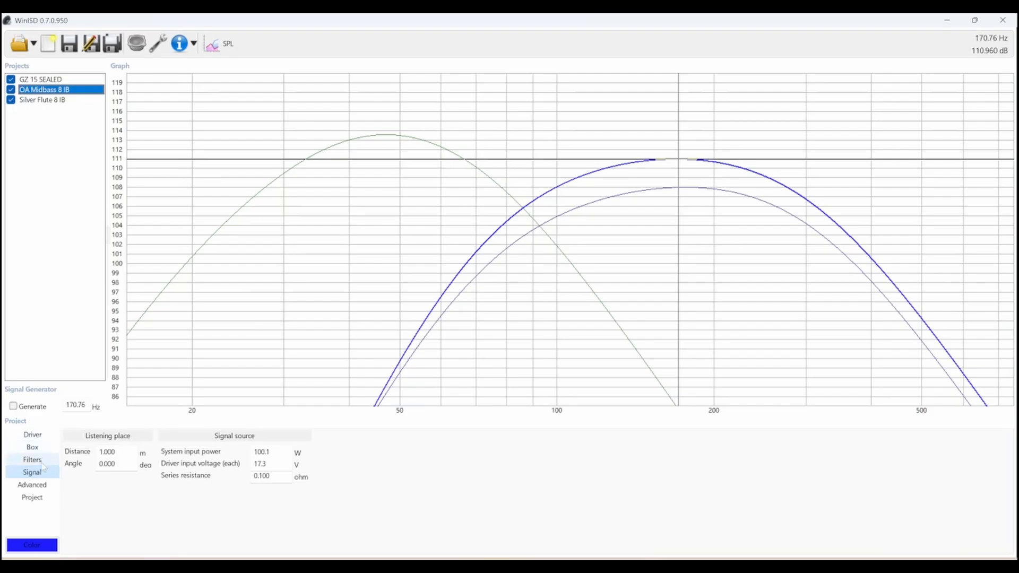
drag(271, 452, 199, 447)
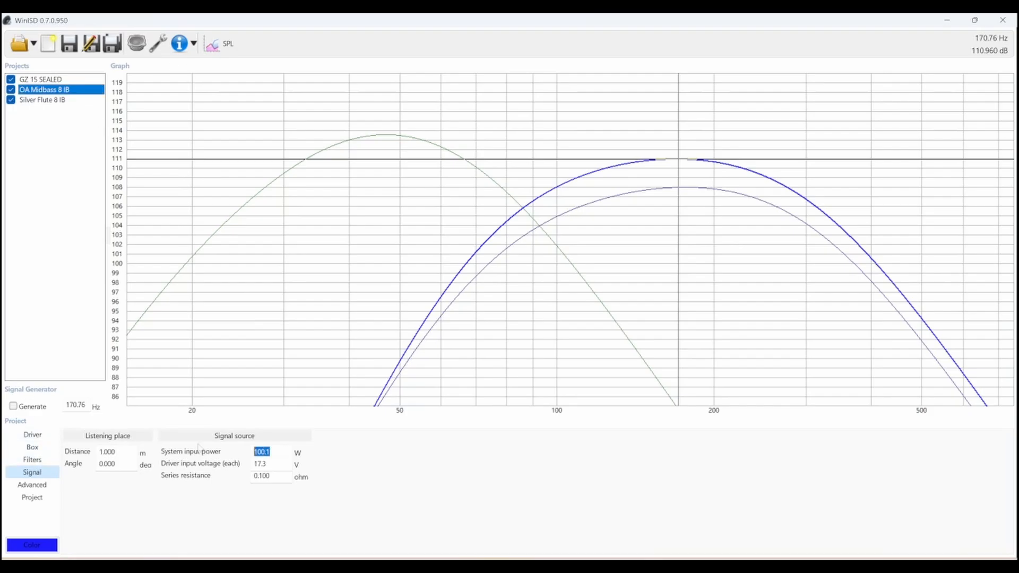
text(86.5)
key(Down)
key(Down)
key(Down)
key(Down)
key(Down)
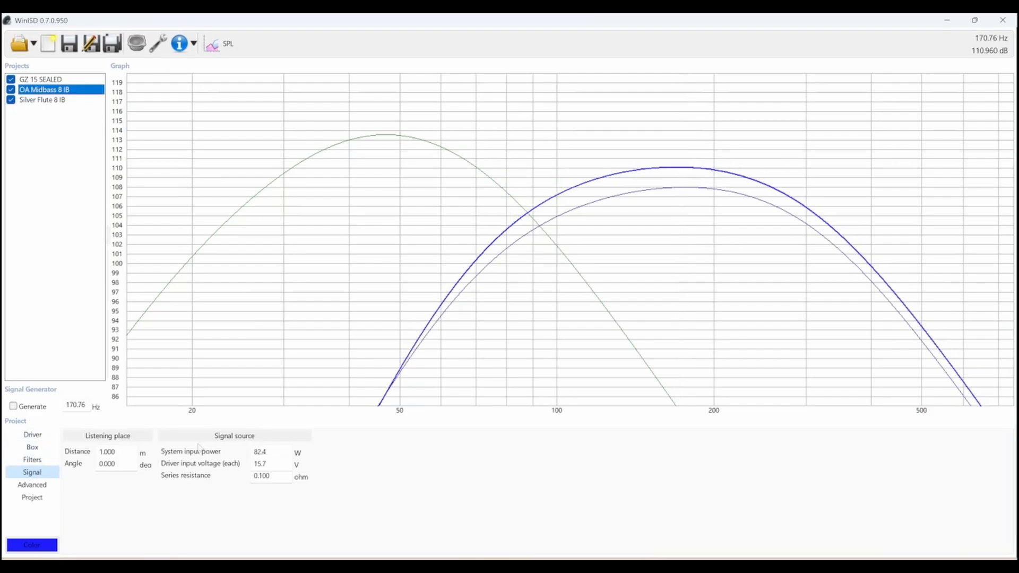
key(Down)
key(Down)
key(Down)
key(Down)
key(Down)
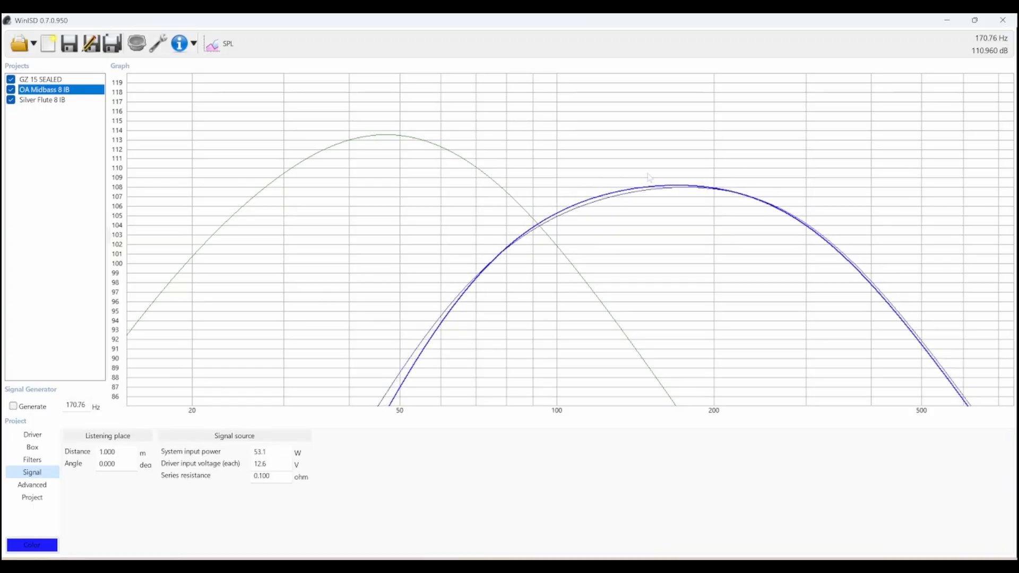
click(682, 192)
drag(268, 452, 229, 459)
text(50)
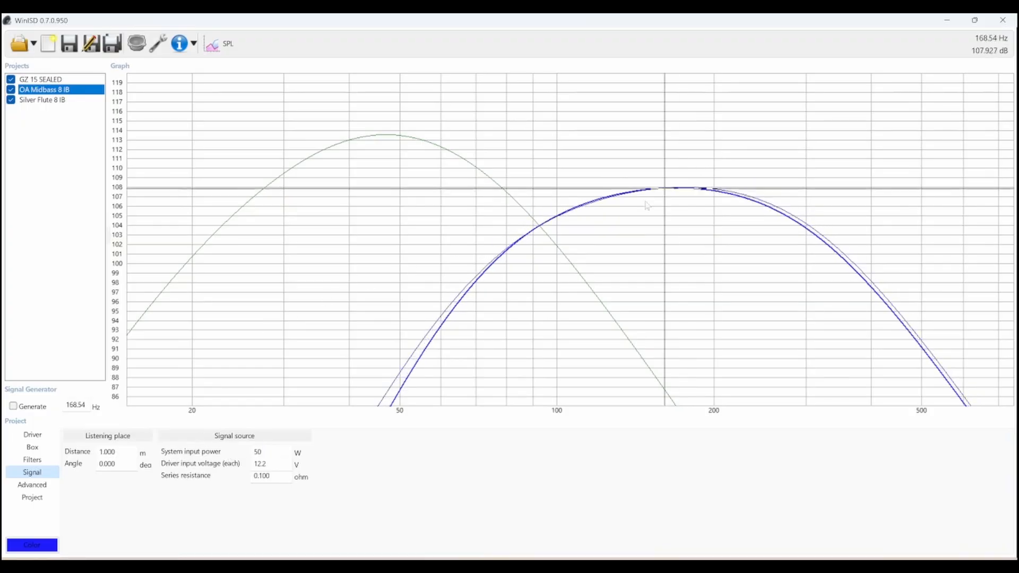
Trace the SPL peaks of both 8-inch midbass projects and review Silver Flute 8 IB's box, filter and signal settings.
click(662, 199)
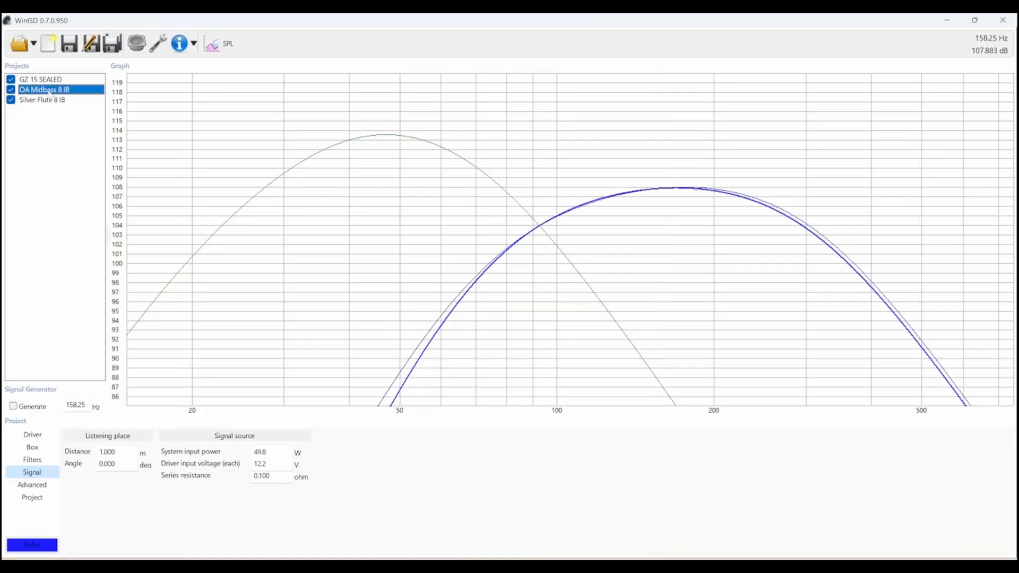
drag(667, 190, 685, 191)
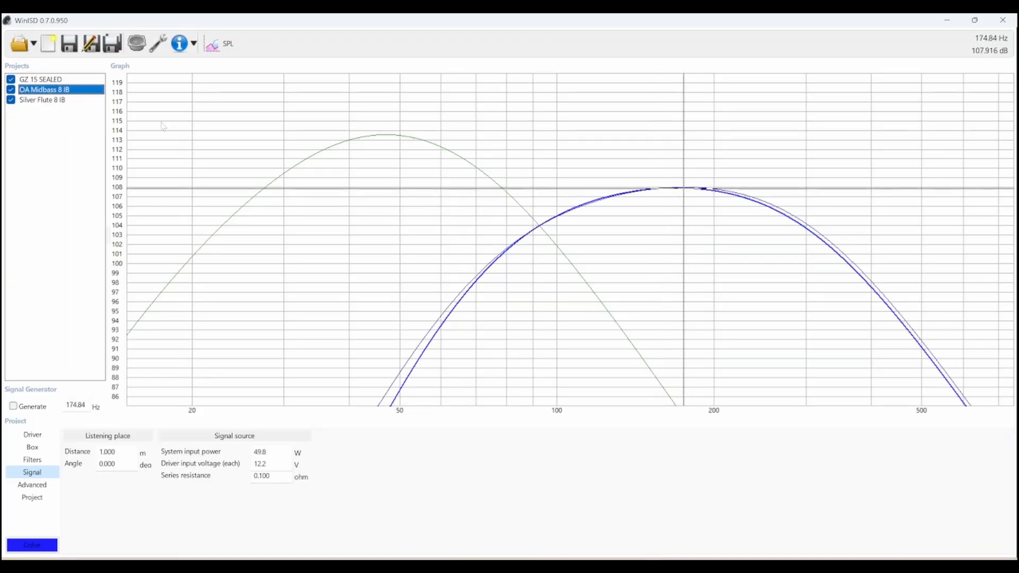
click(68, 100)
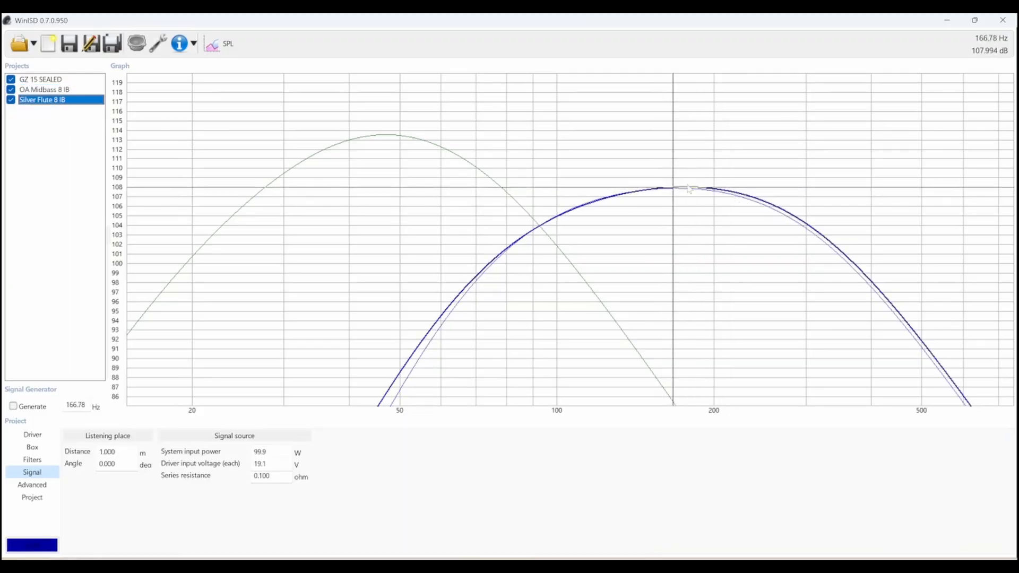
click(32, 447)
click(32, 460)
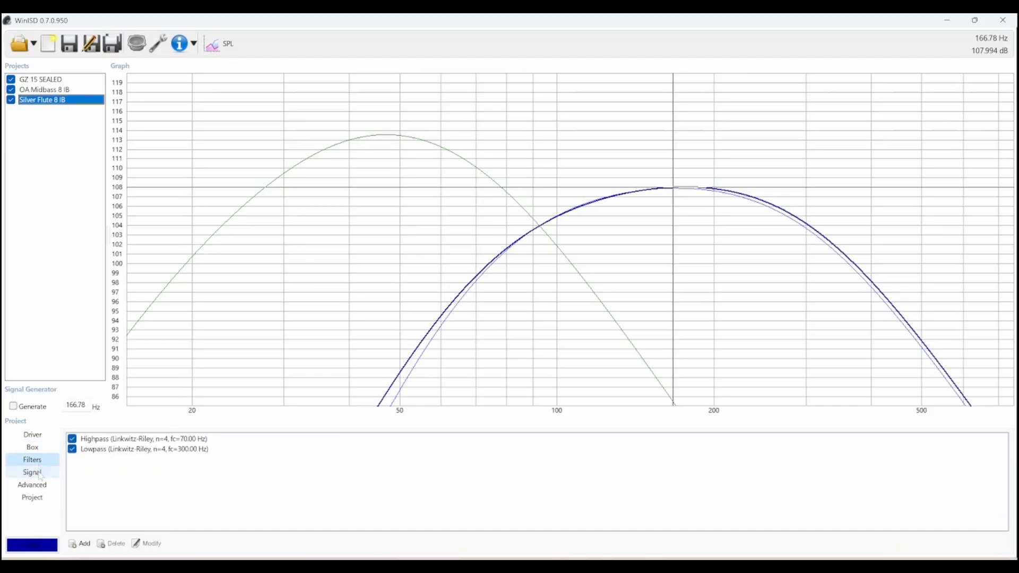
click(39, 474)
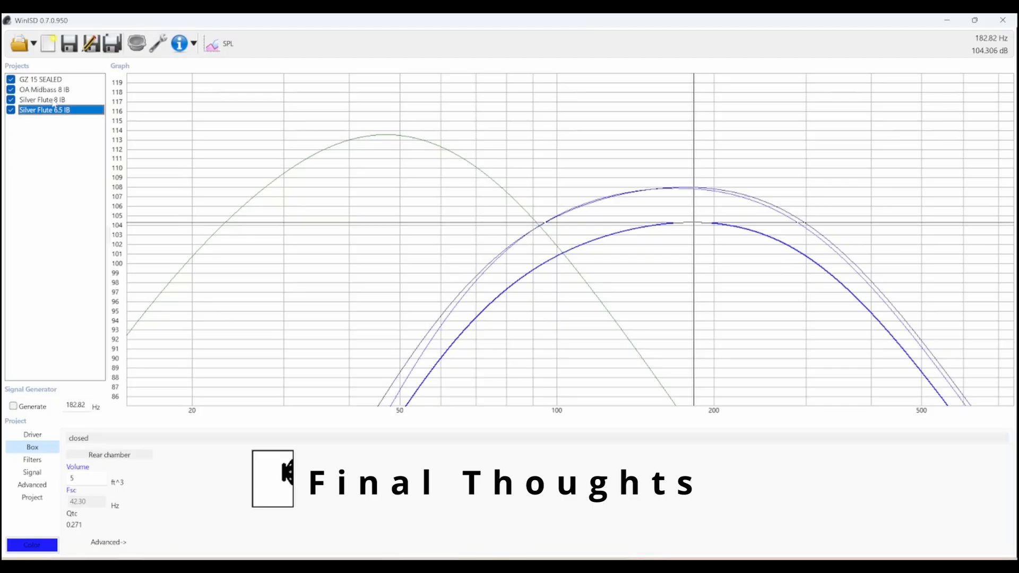
Compare Silver Flute 6.5 IB with Silver Flute 8 IB and trace its SPL curve around 104 Hz and 70 Hz.
click(53, 101)
click(55, 111)
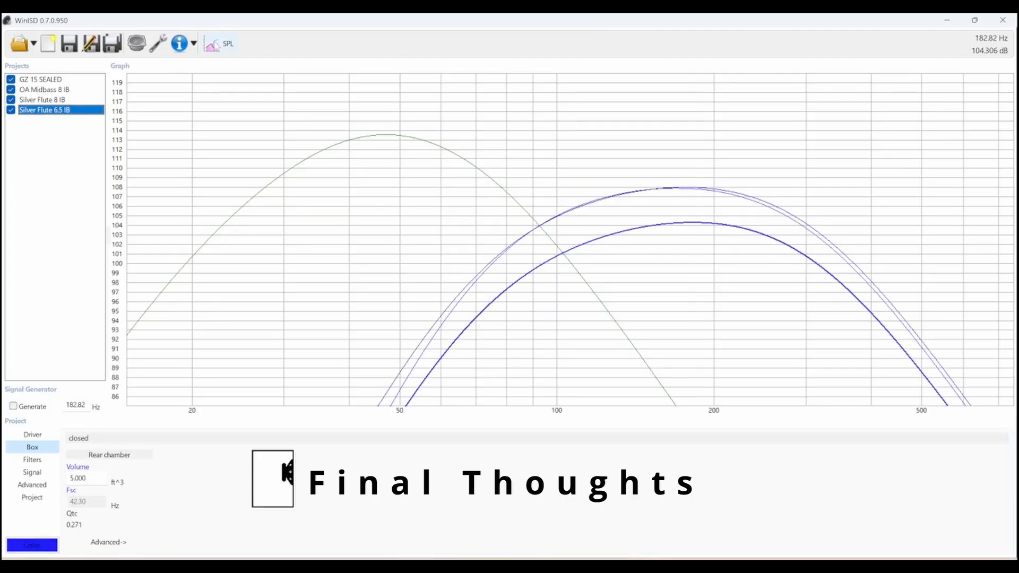
click(211, 45)
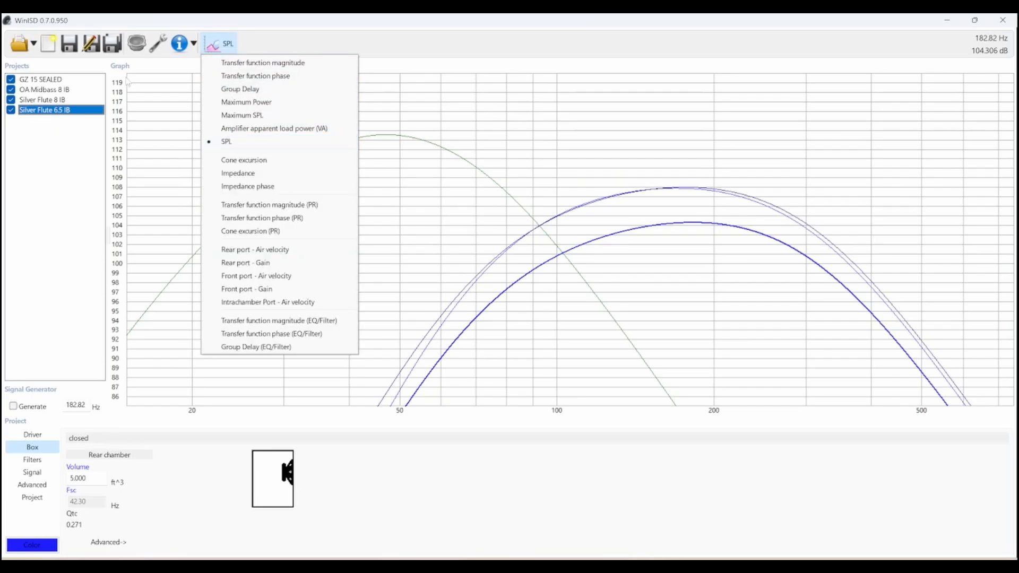
click(567, 111)
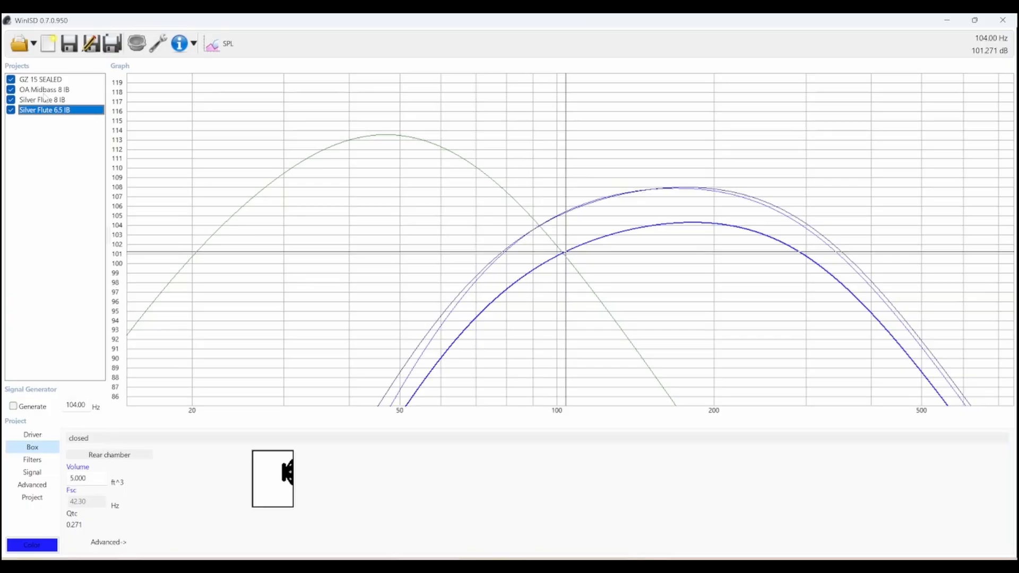
click(476, 162)
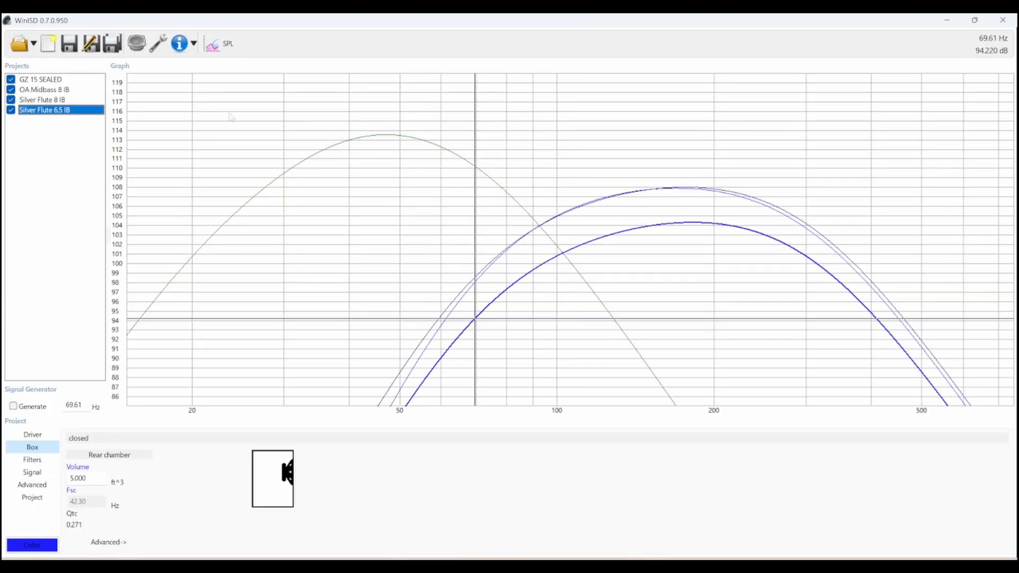
Trace GZ 15 SEALED's SPL curve around its peak and view the filters applied to it.
click(45, 81)
drag(409, 159, 401, 129)
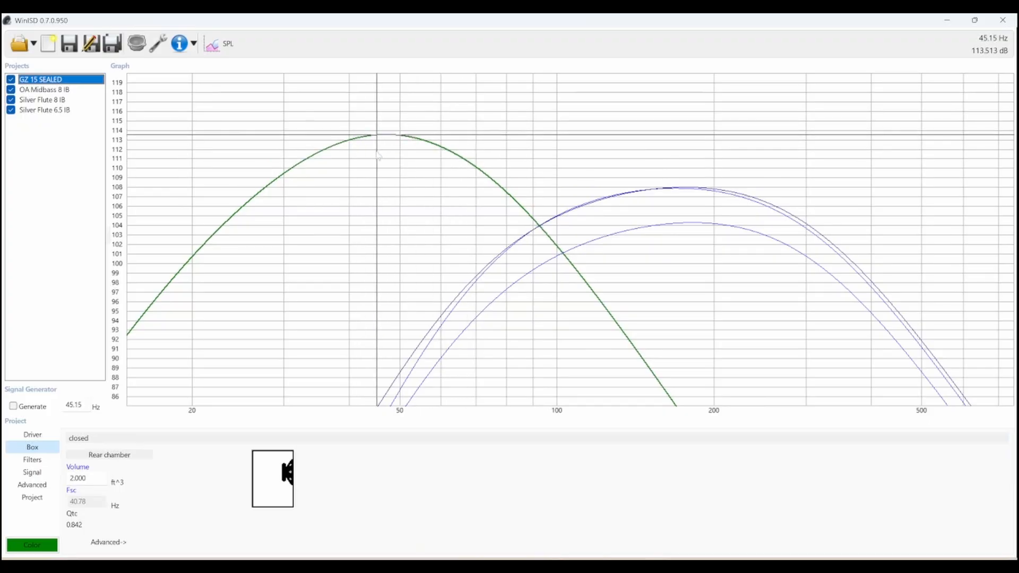
click(34, 460)
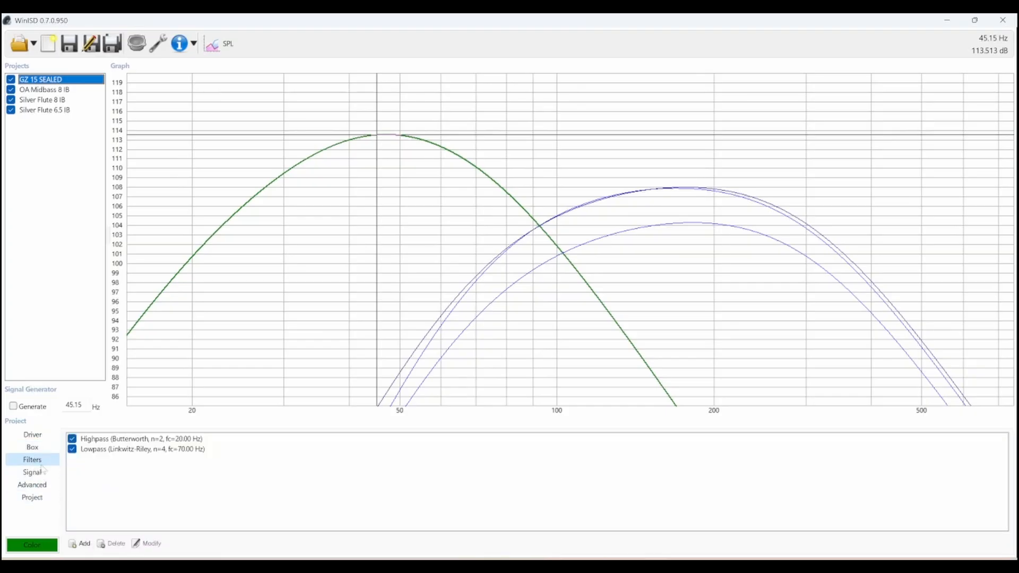